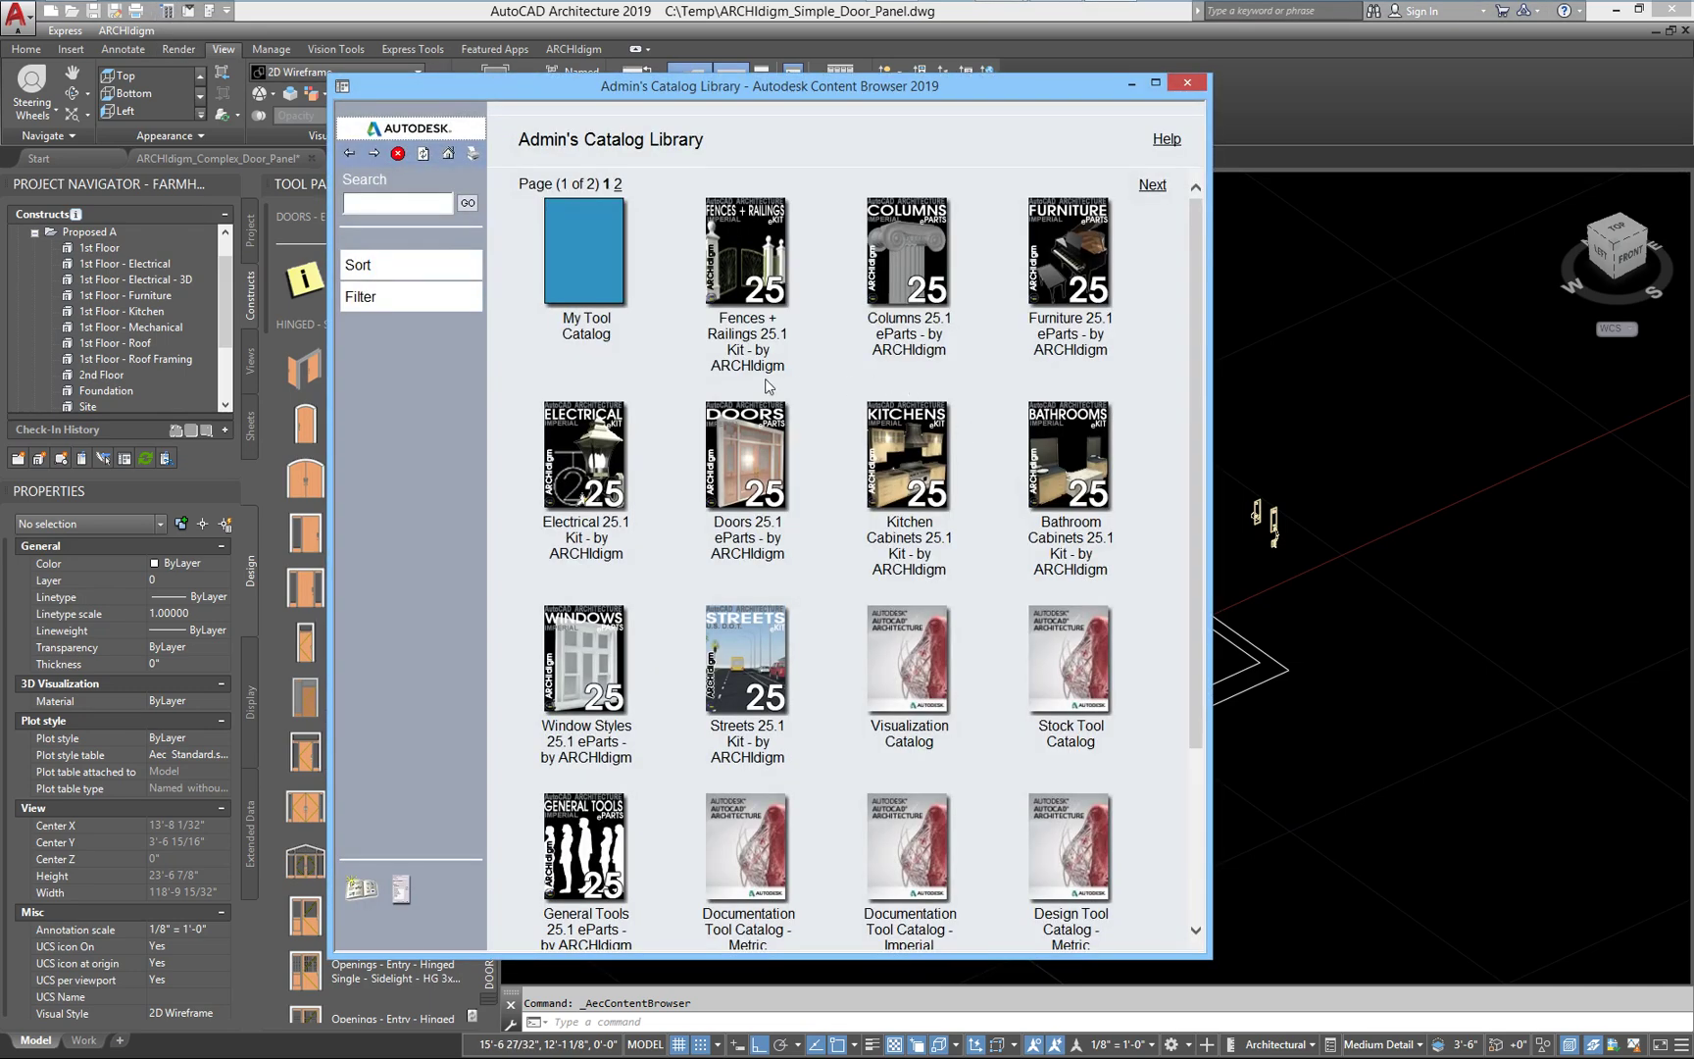
Browse the Doors 25.1 eParts catalog's residential exterior wood entry doors for simple and complex panel styles, and close the catalog
left_click(754, 441)
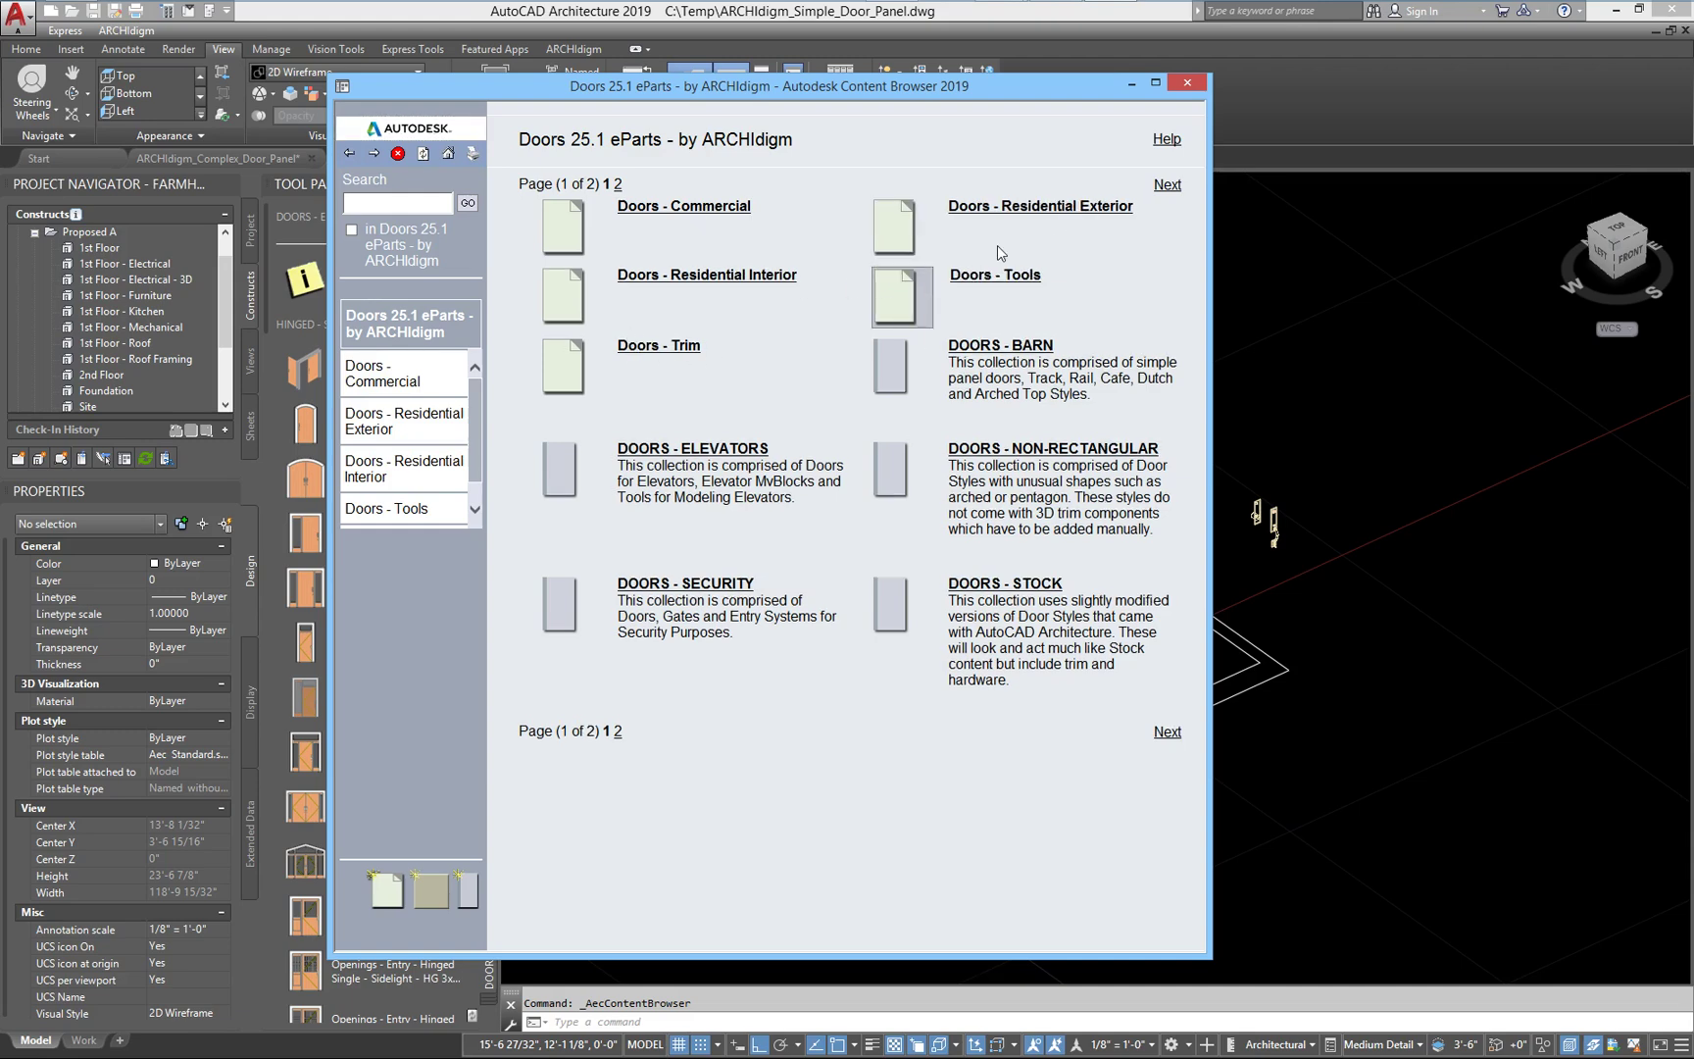
left_click(1088, 213)
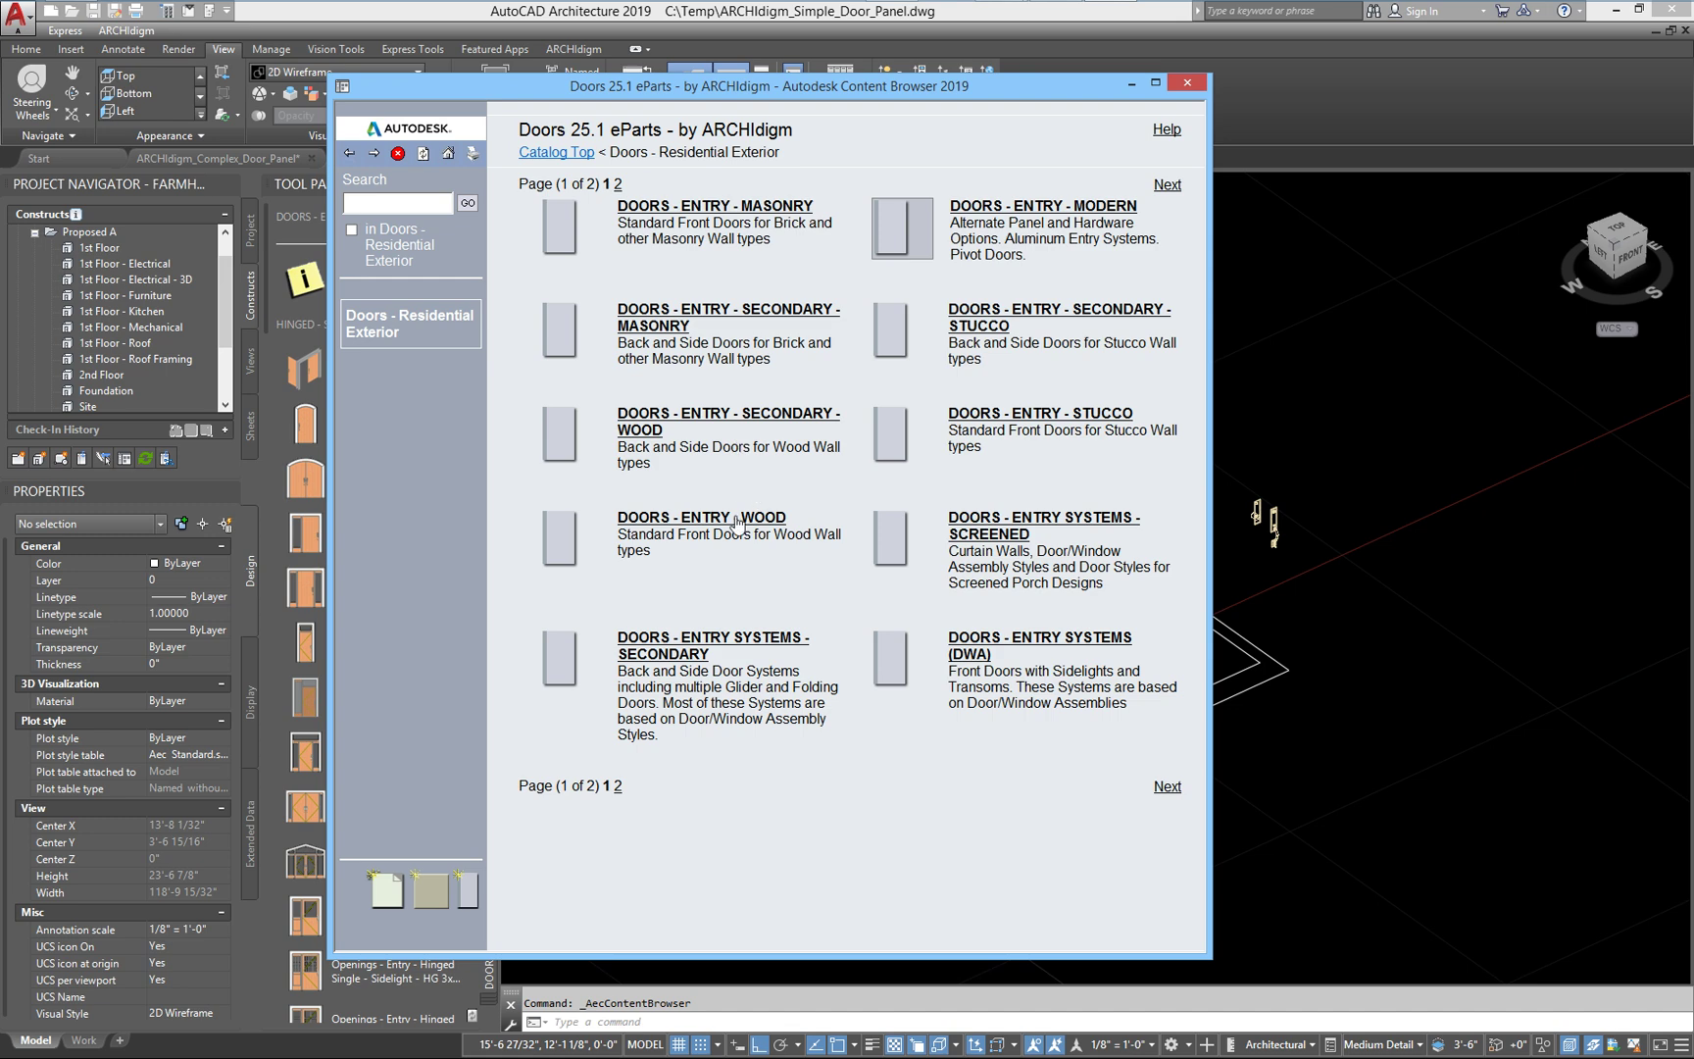
left_click(752, 518)
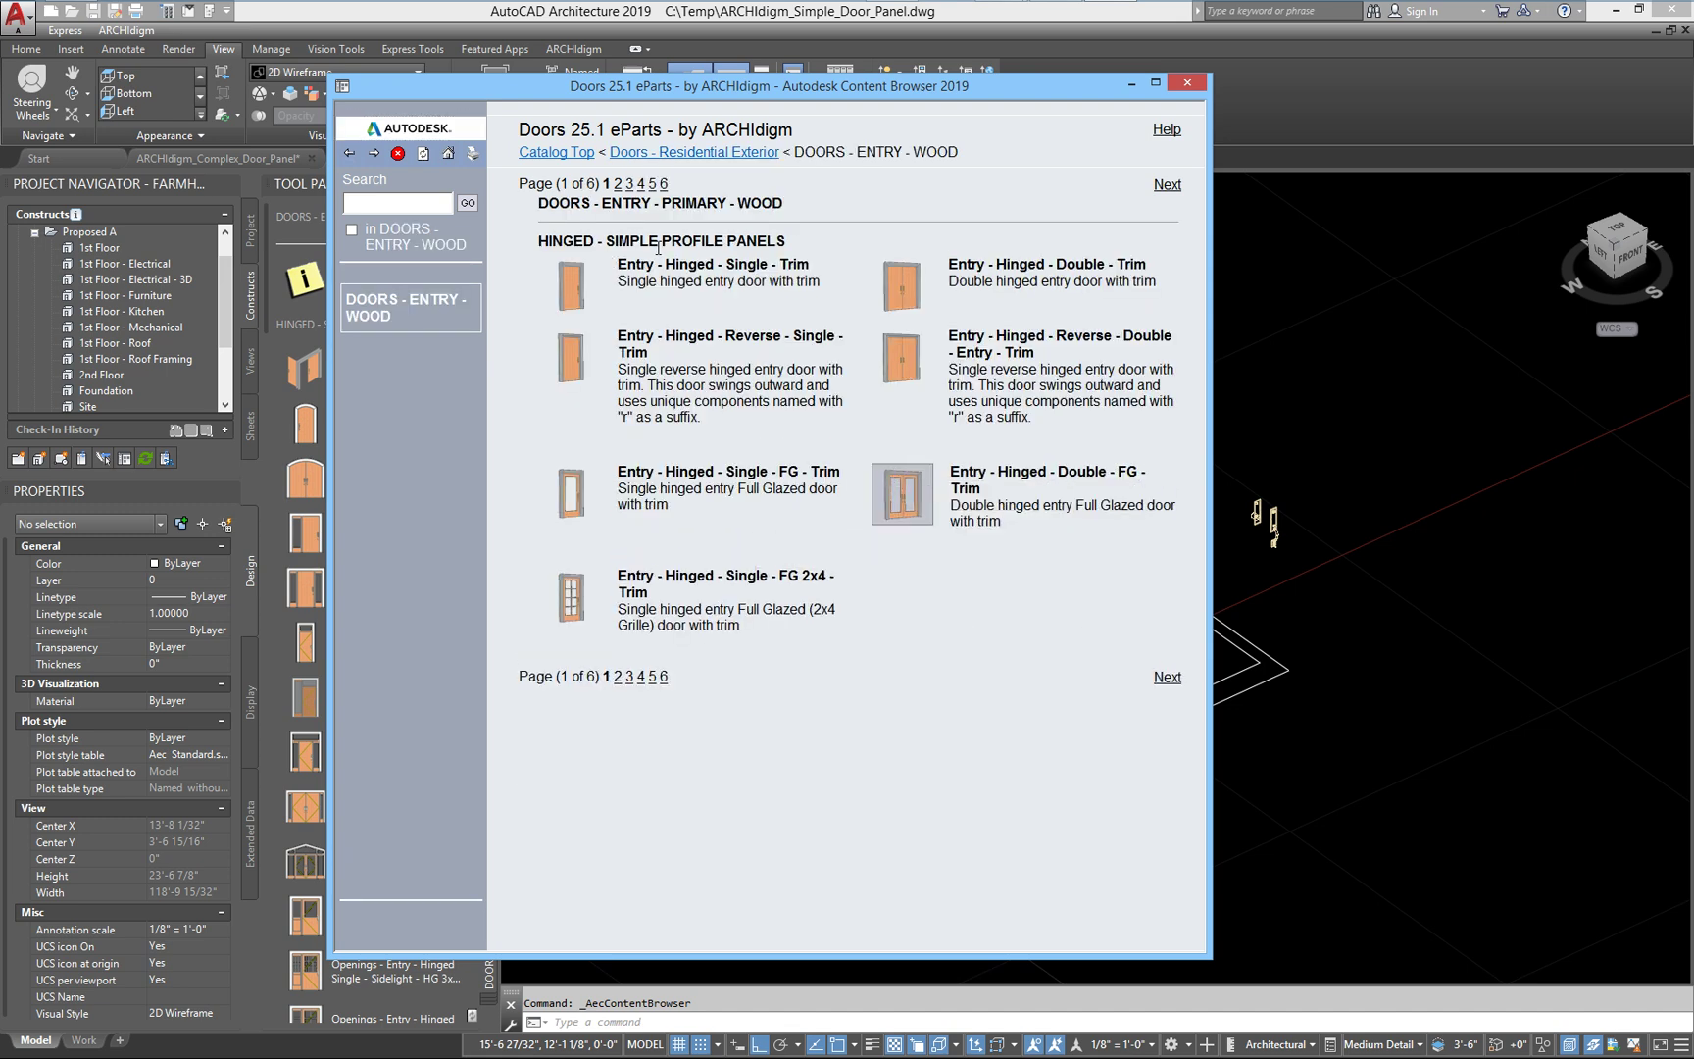
left_click(1167, 661)
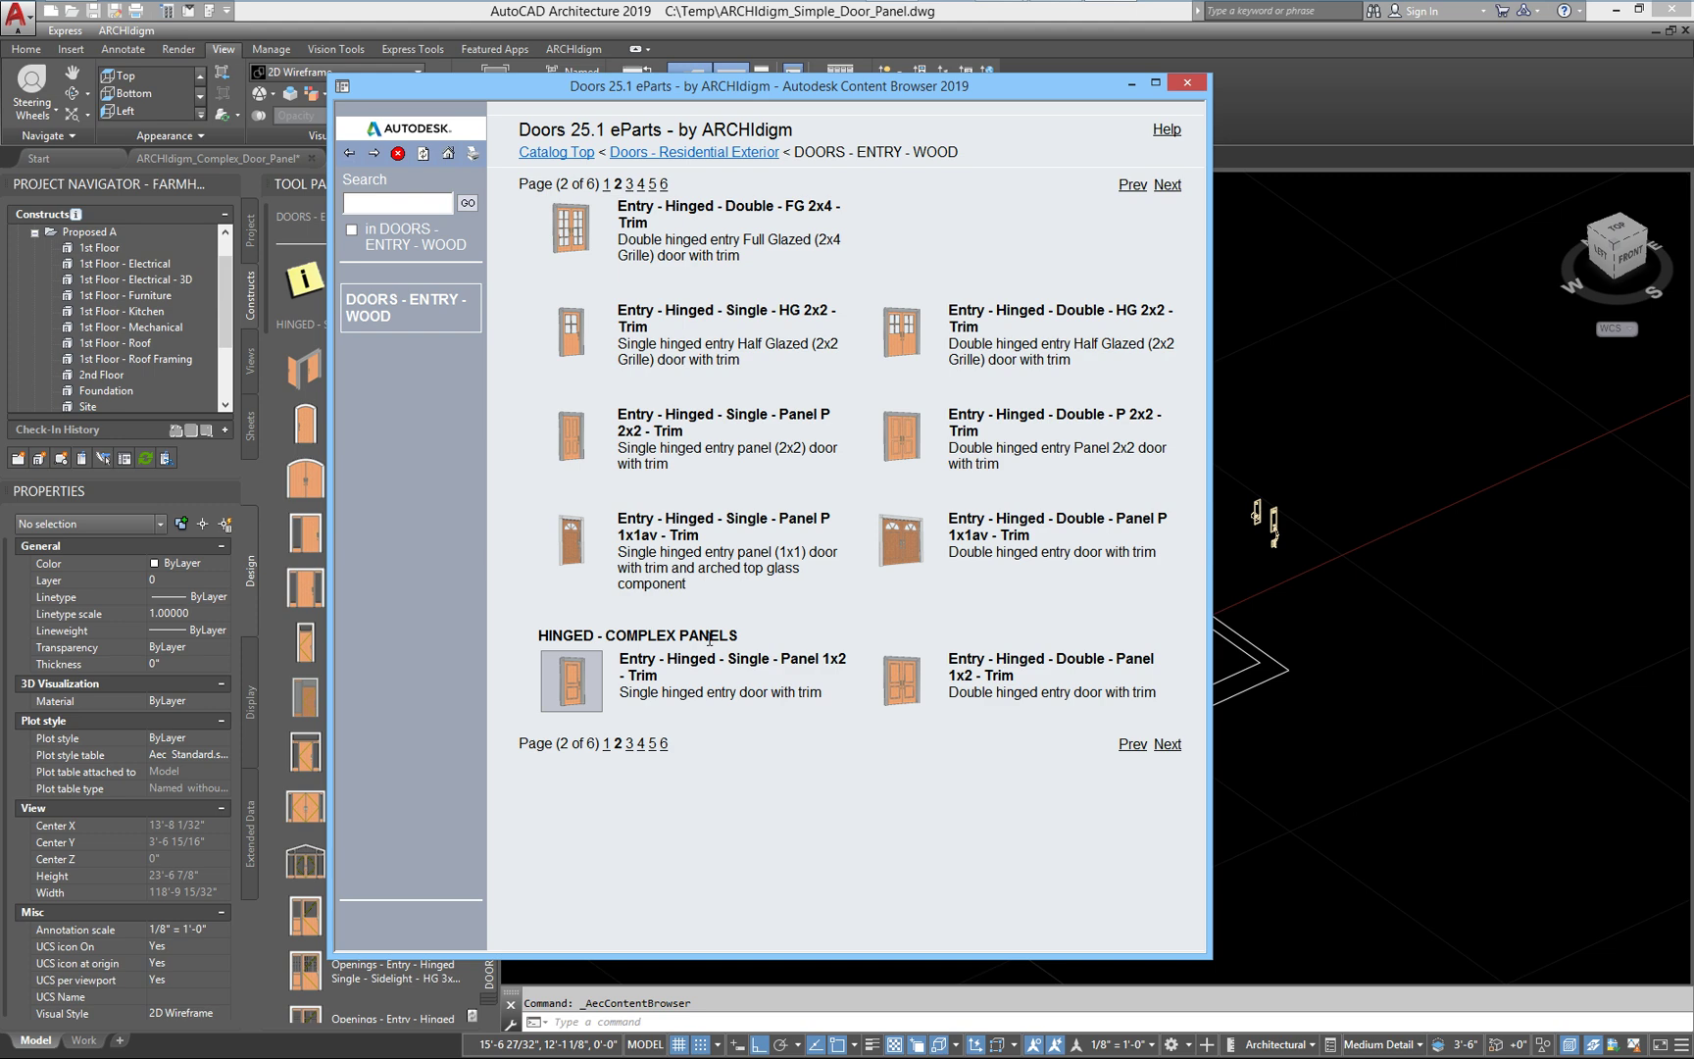
right_click(593, 669)
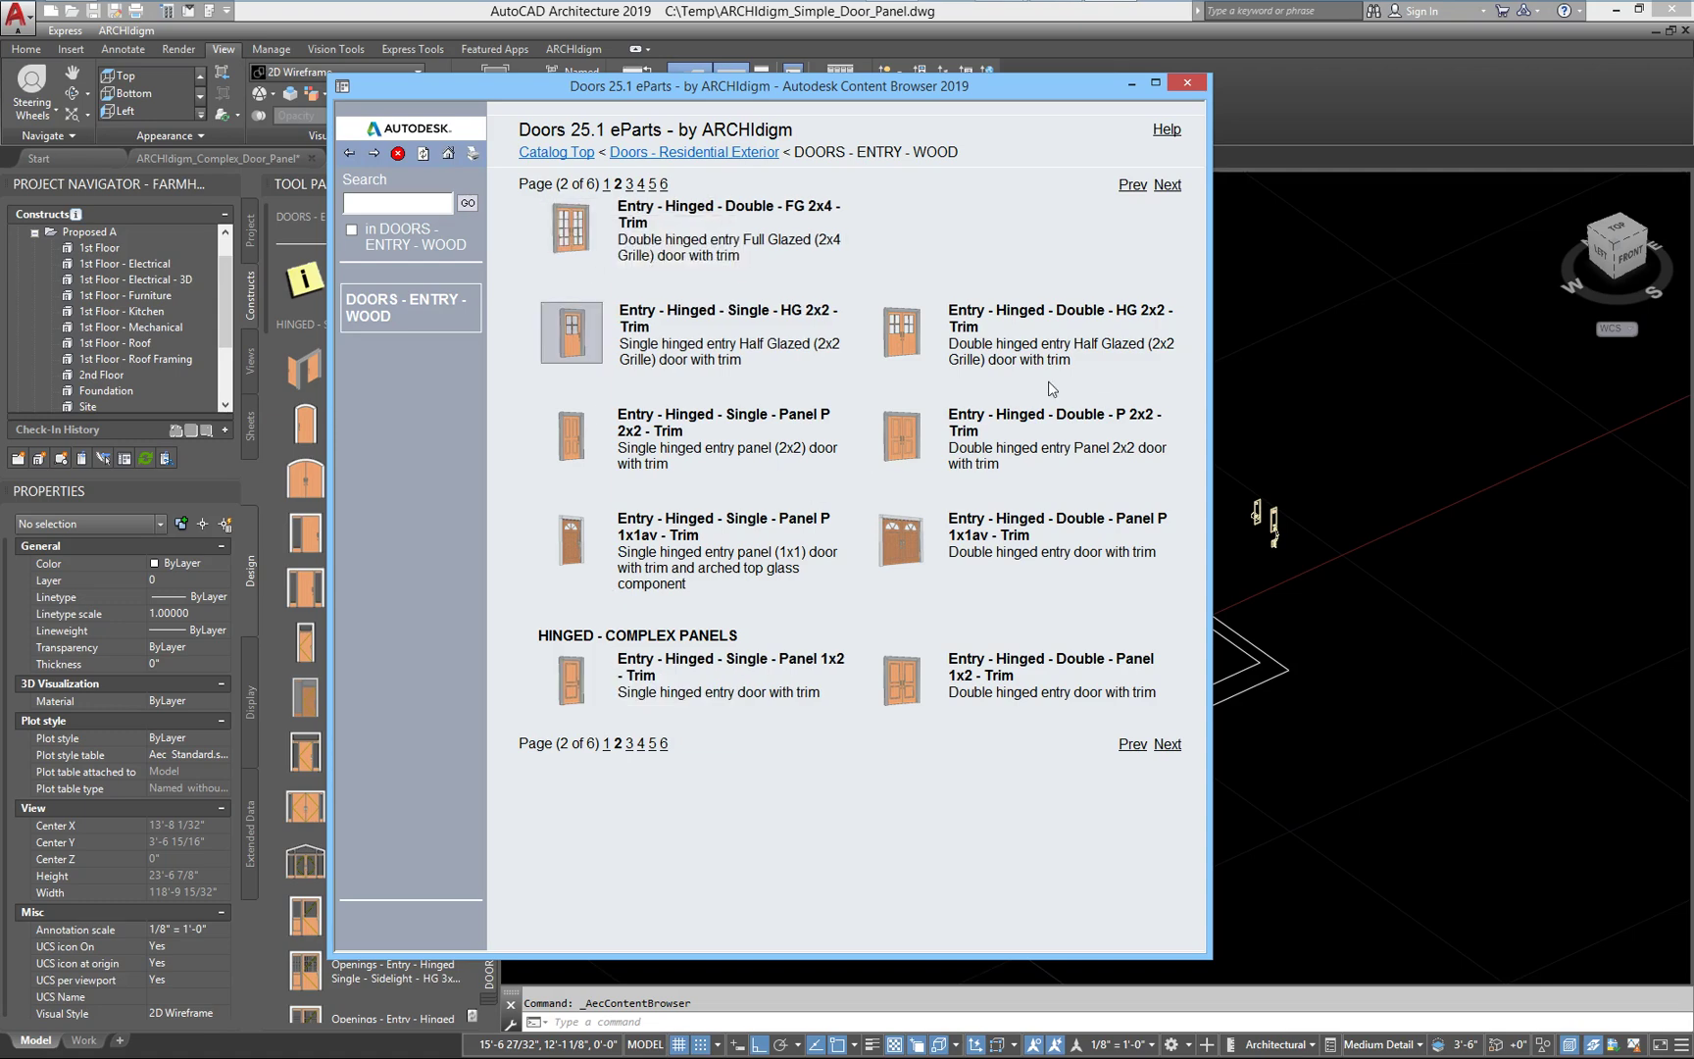
left_click(1190, 82)
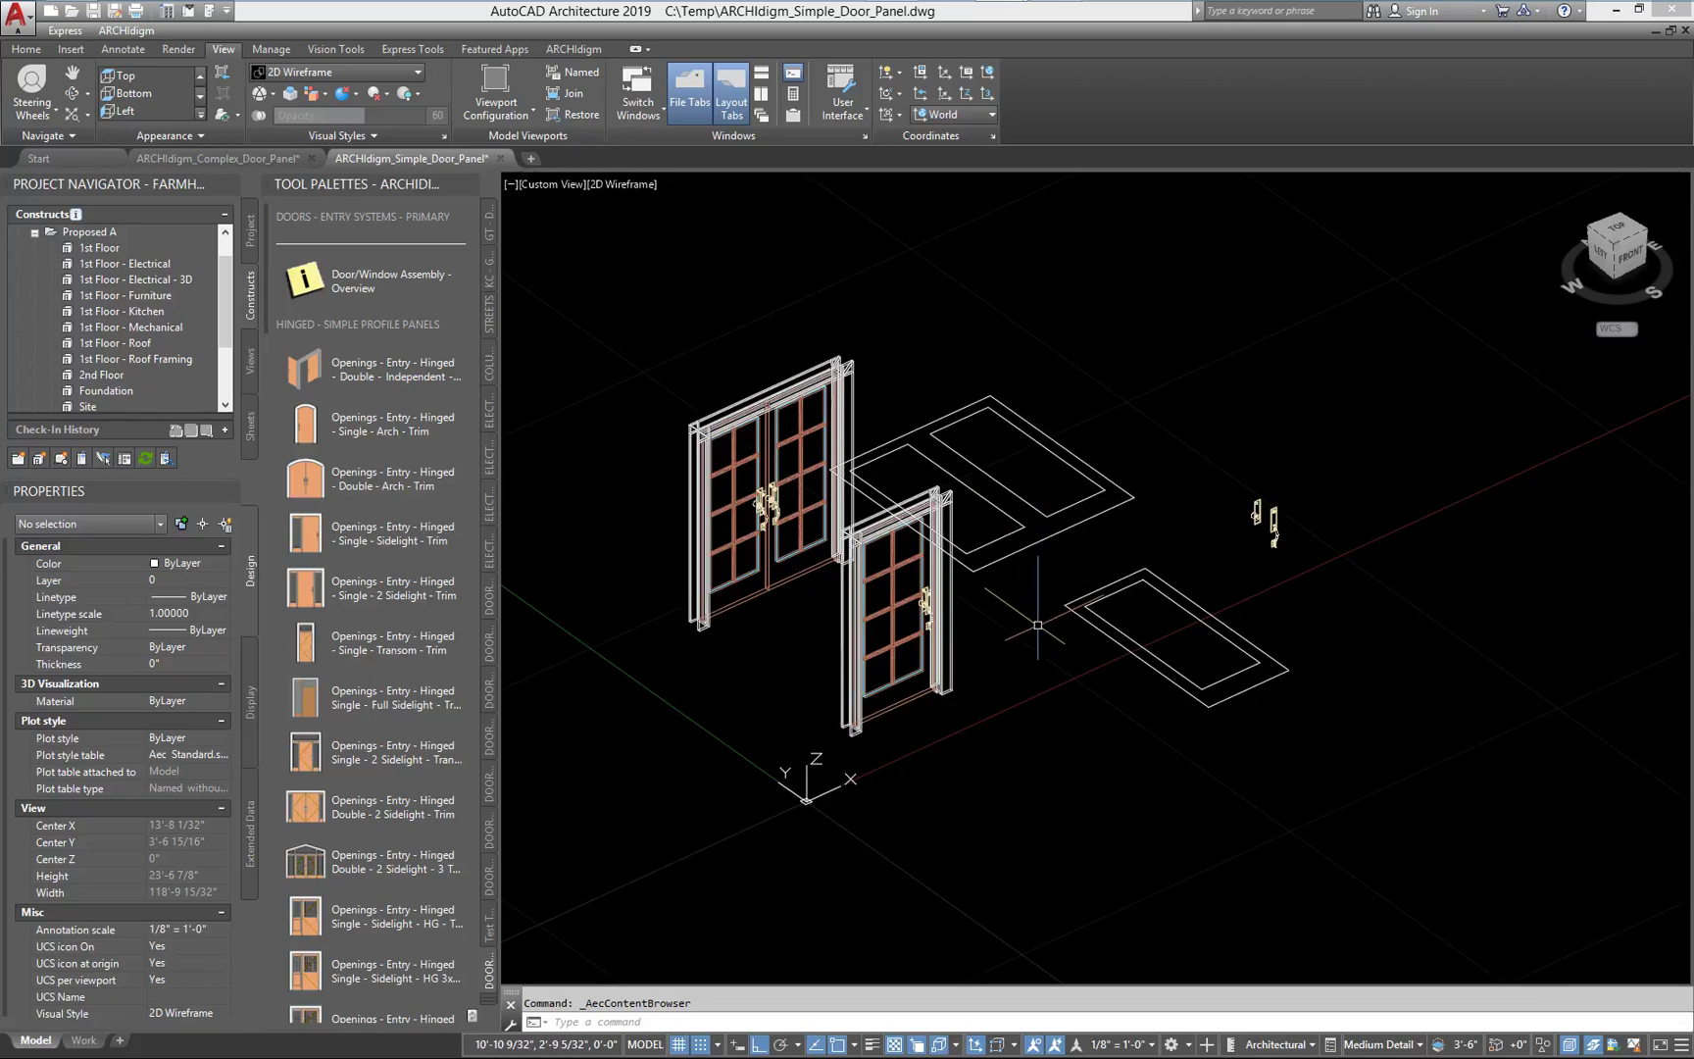
scroll(937, 701, "up", 2)
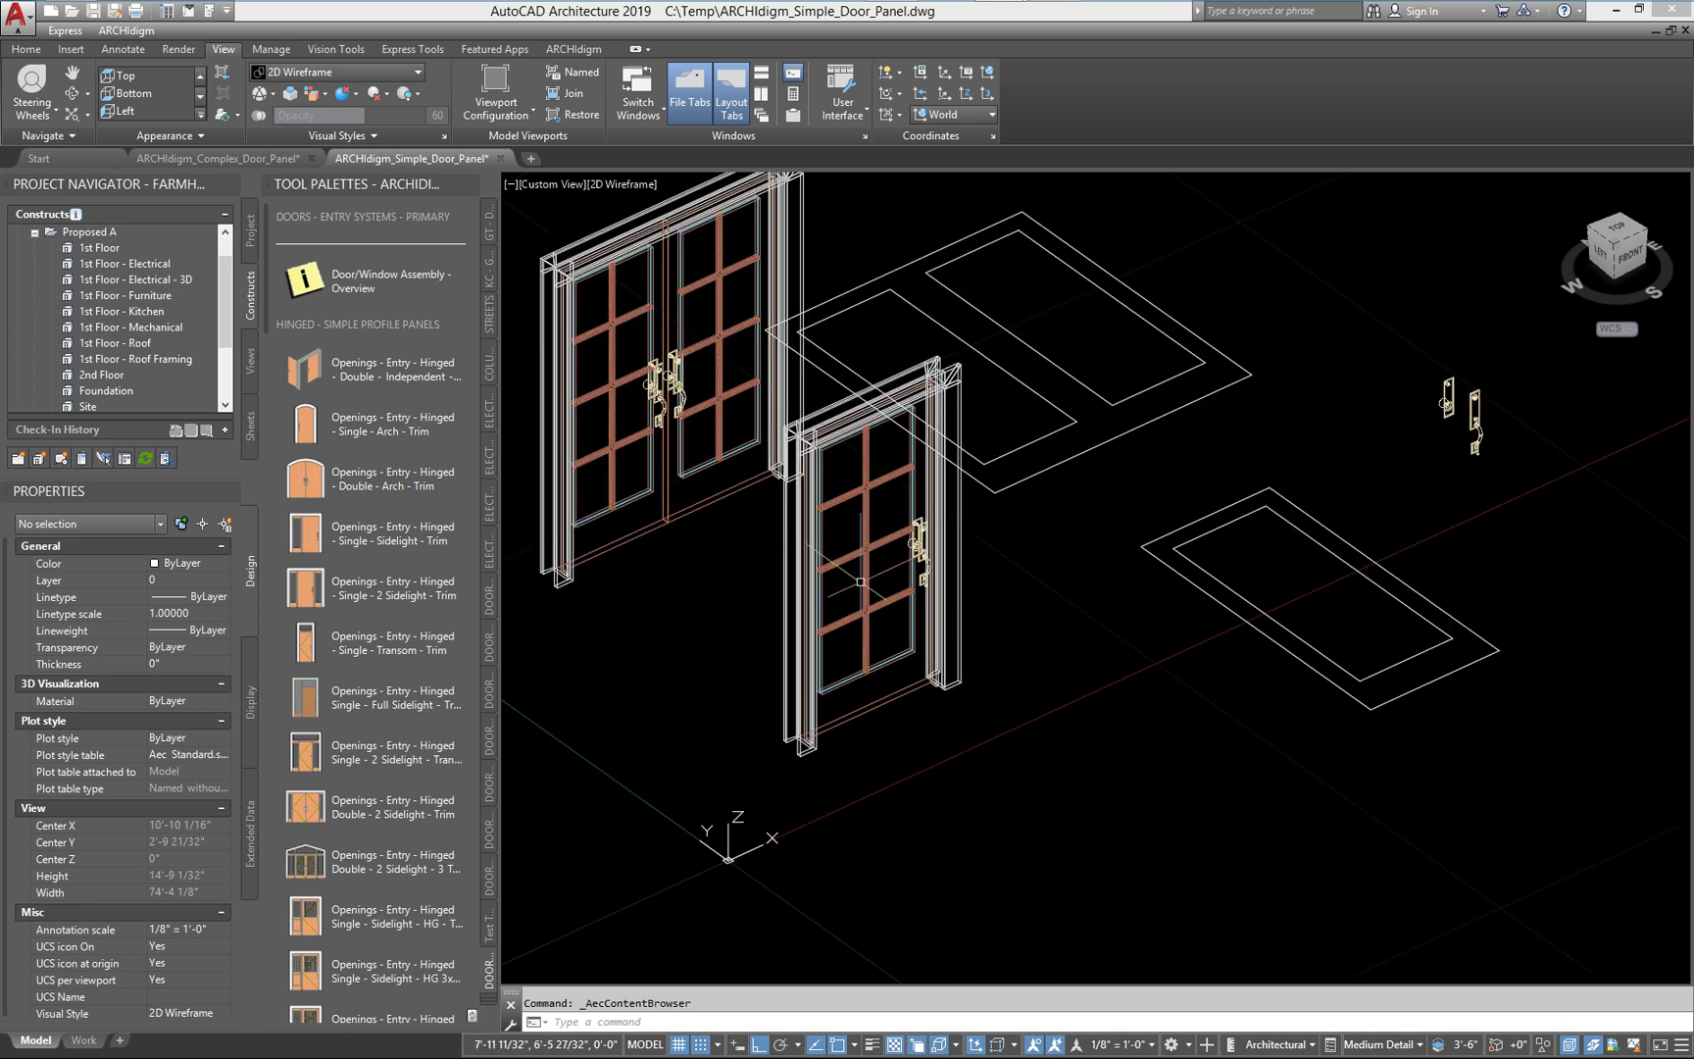
middle_click_drag(860, 582, 867, 604)
middle_click_drag(1063, 620, 1035, 643)
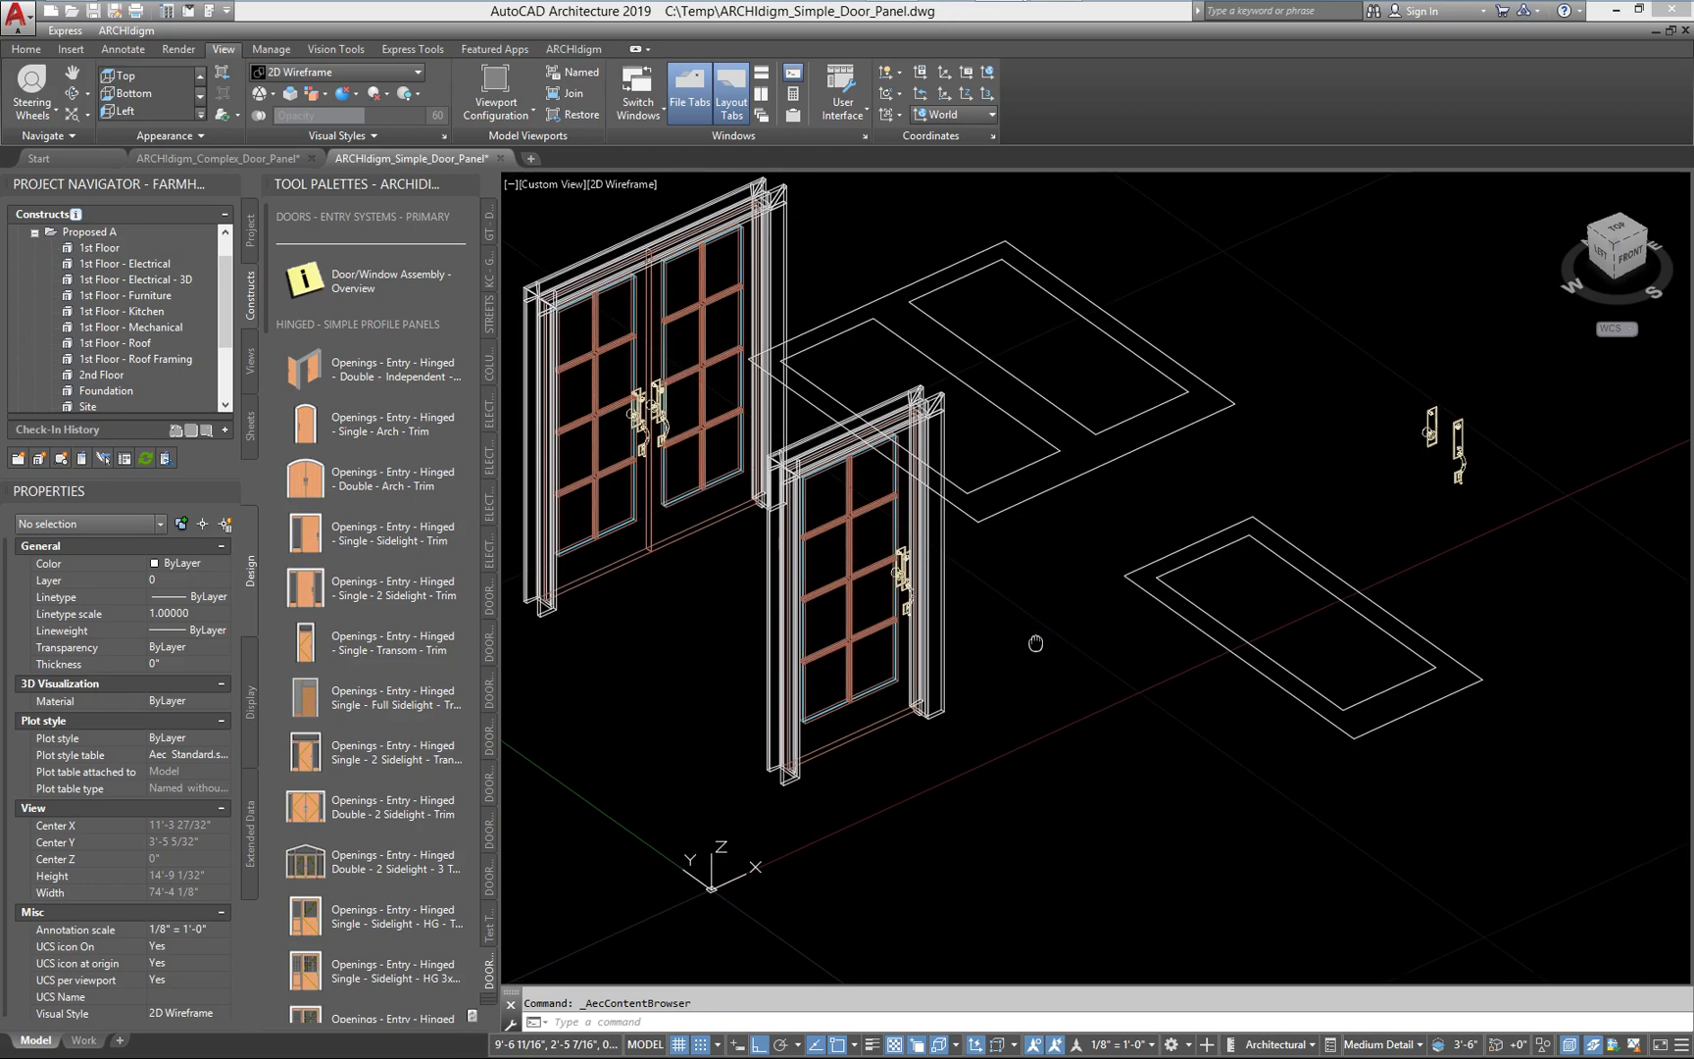
middle_click_drag(899, 713, 922, 709)
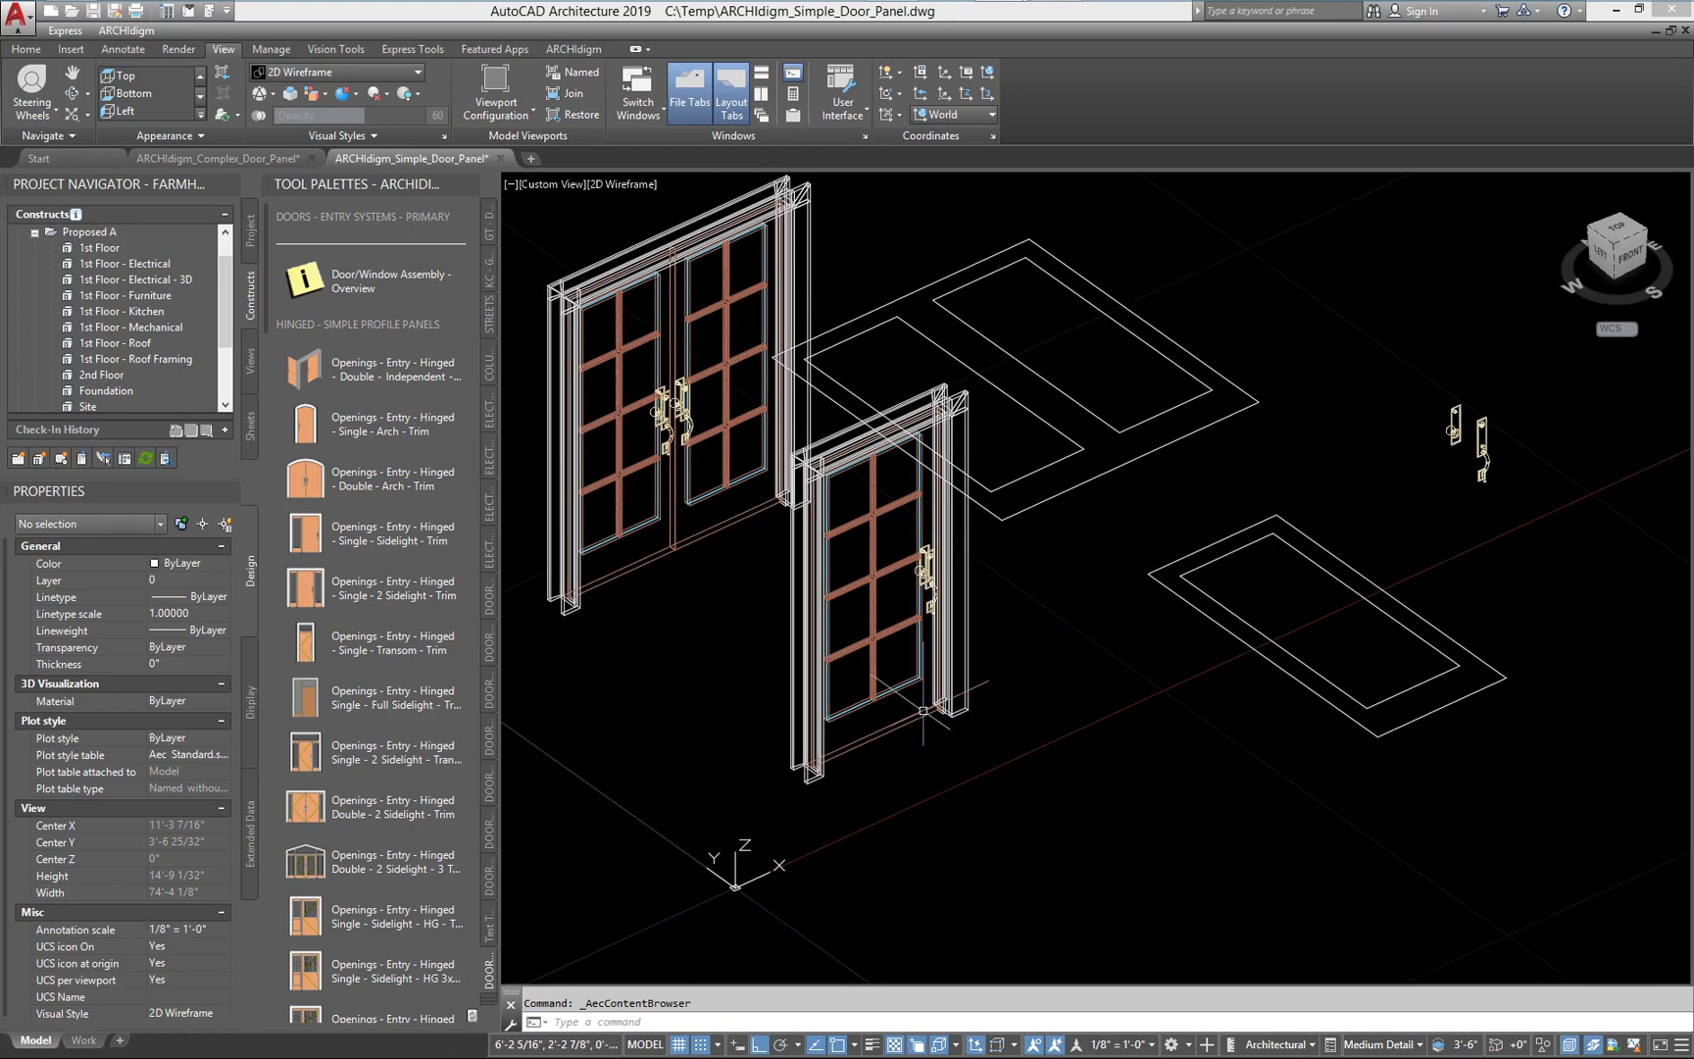
mouse_move(922, 709)
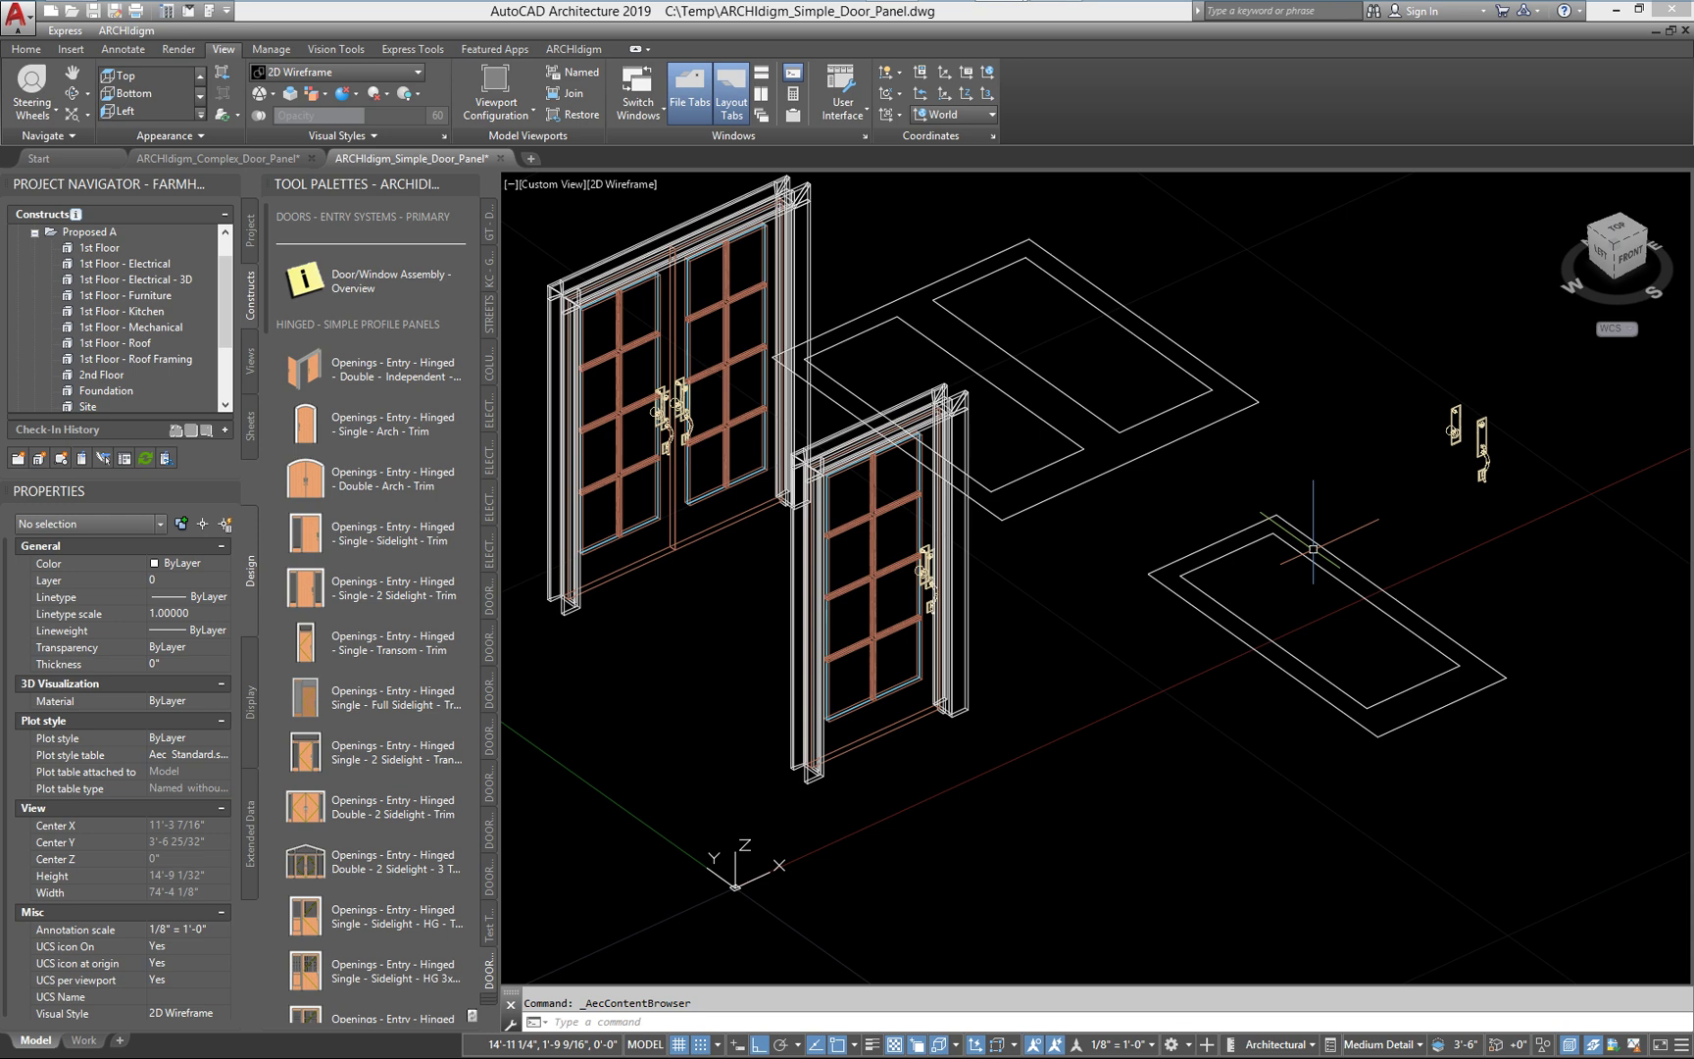
Copy the single door panel's outer and inner rectangles to the empty area beyond the door hardware
middle_click_drag(1313, 549, 1058, 598)
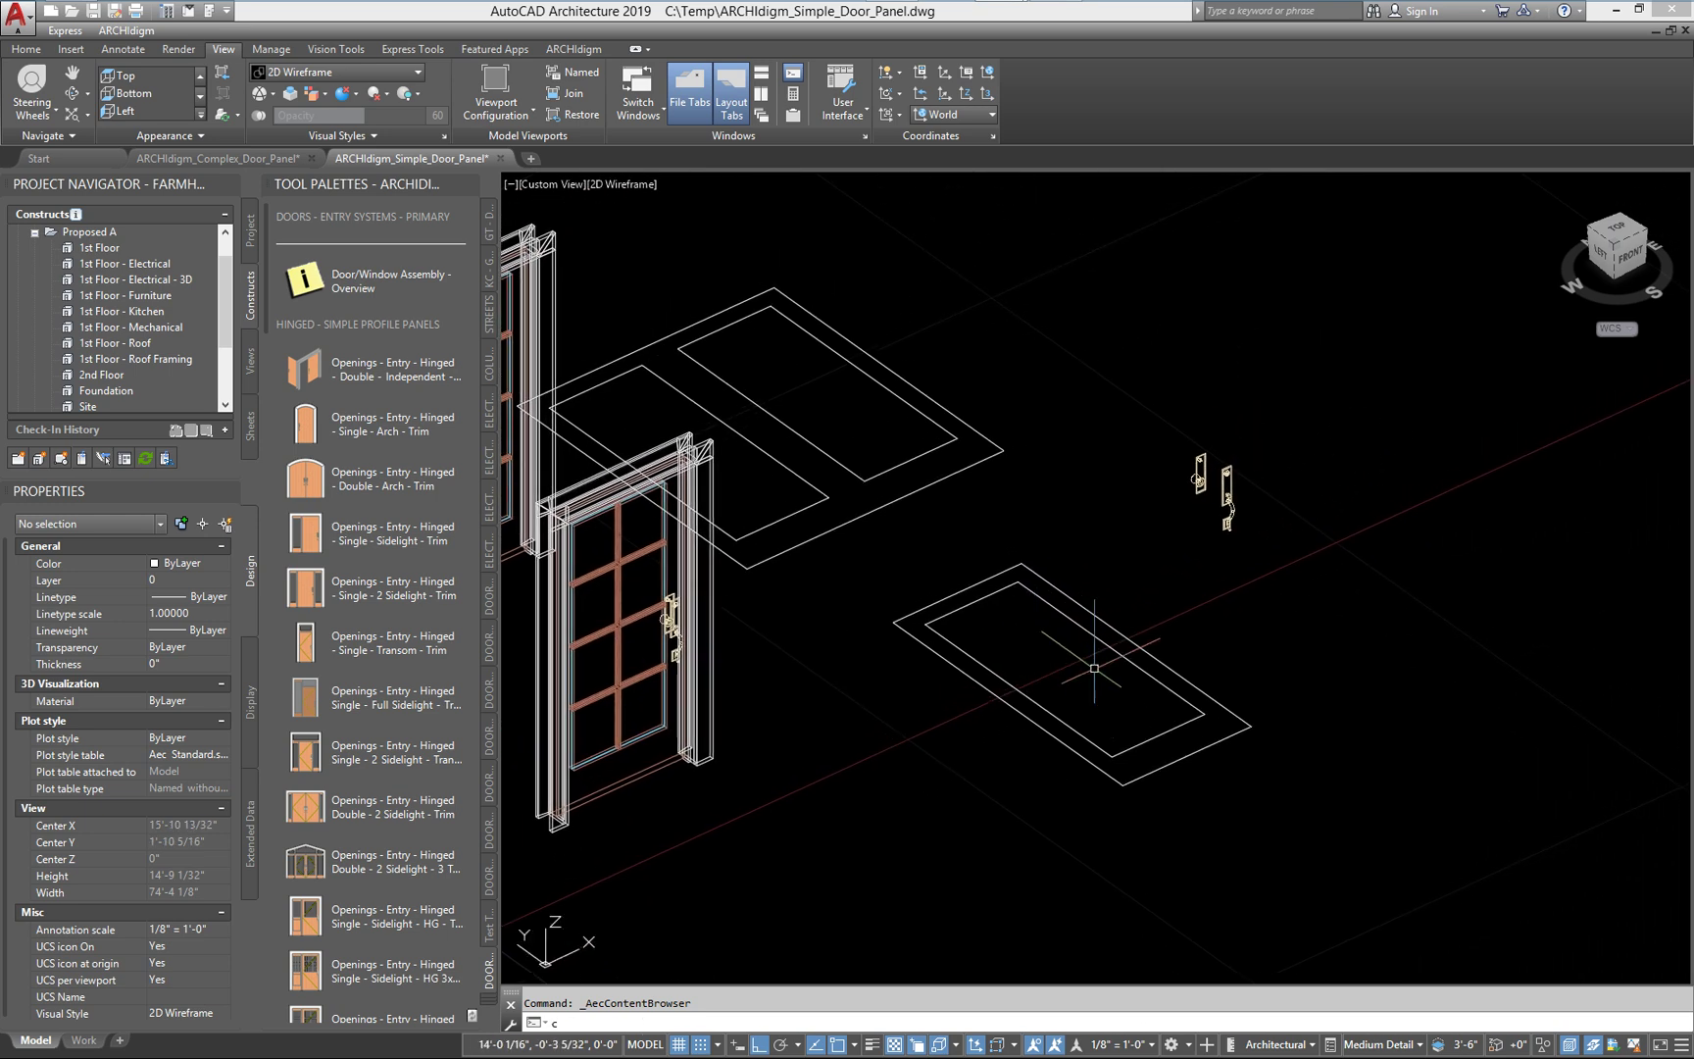
left_click(1186, 800)
left_click(1048, 655)
middle_click_drag(1133, 851, 956, 806)
middle_click_drag(523, 666, 798, 602)
key("Return")
left_click(1096, 823)
middle_click_drag(1359, 741, 1018, 889)
left_click(1166, 772)
Stretch the copied inner rectangle's near short edge back to the midpoint of its long sides, halving the opening
scroll(1347, 517, "up", 5)
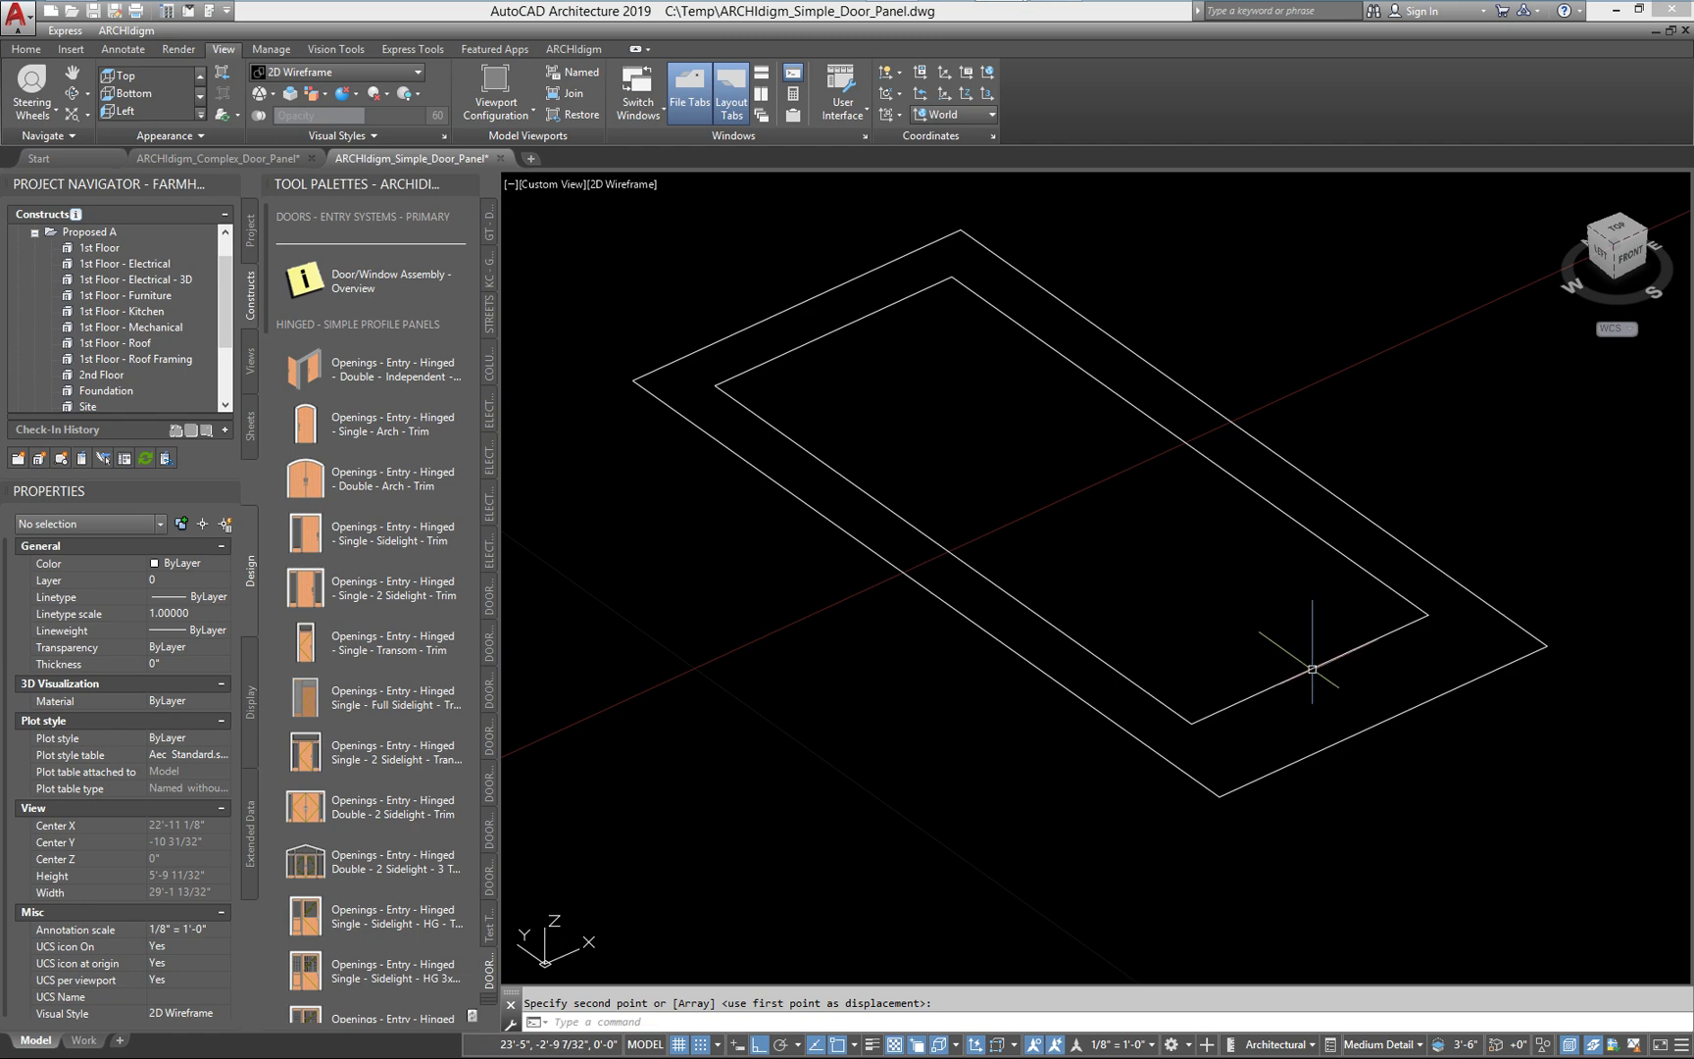
left_click(1311, 665)
left_click(1312, 667)
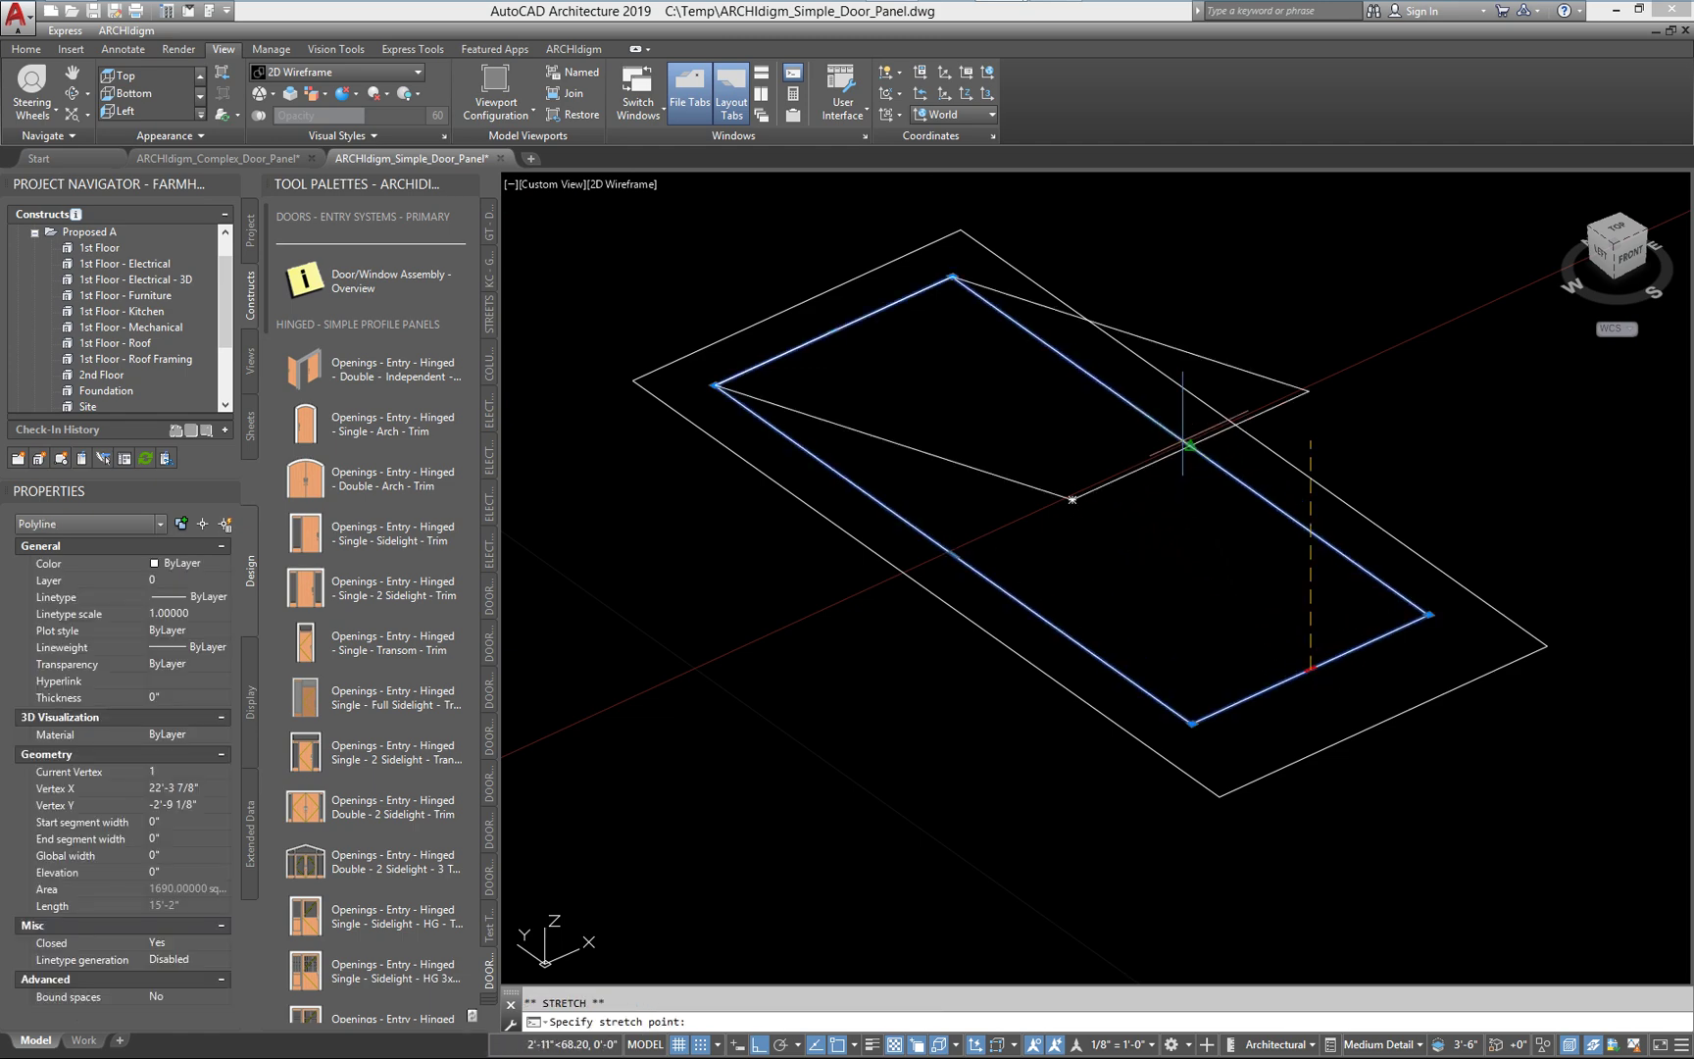
left_click(1072, 500)
scroll(1203, 574, "down", 2)
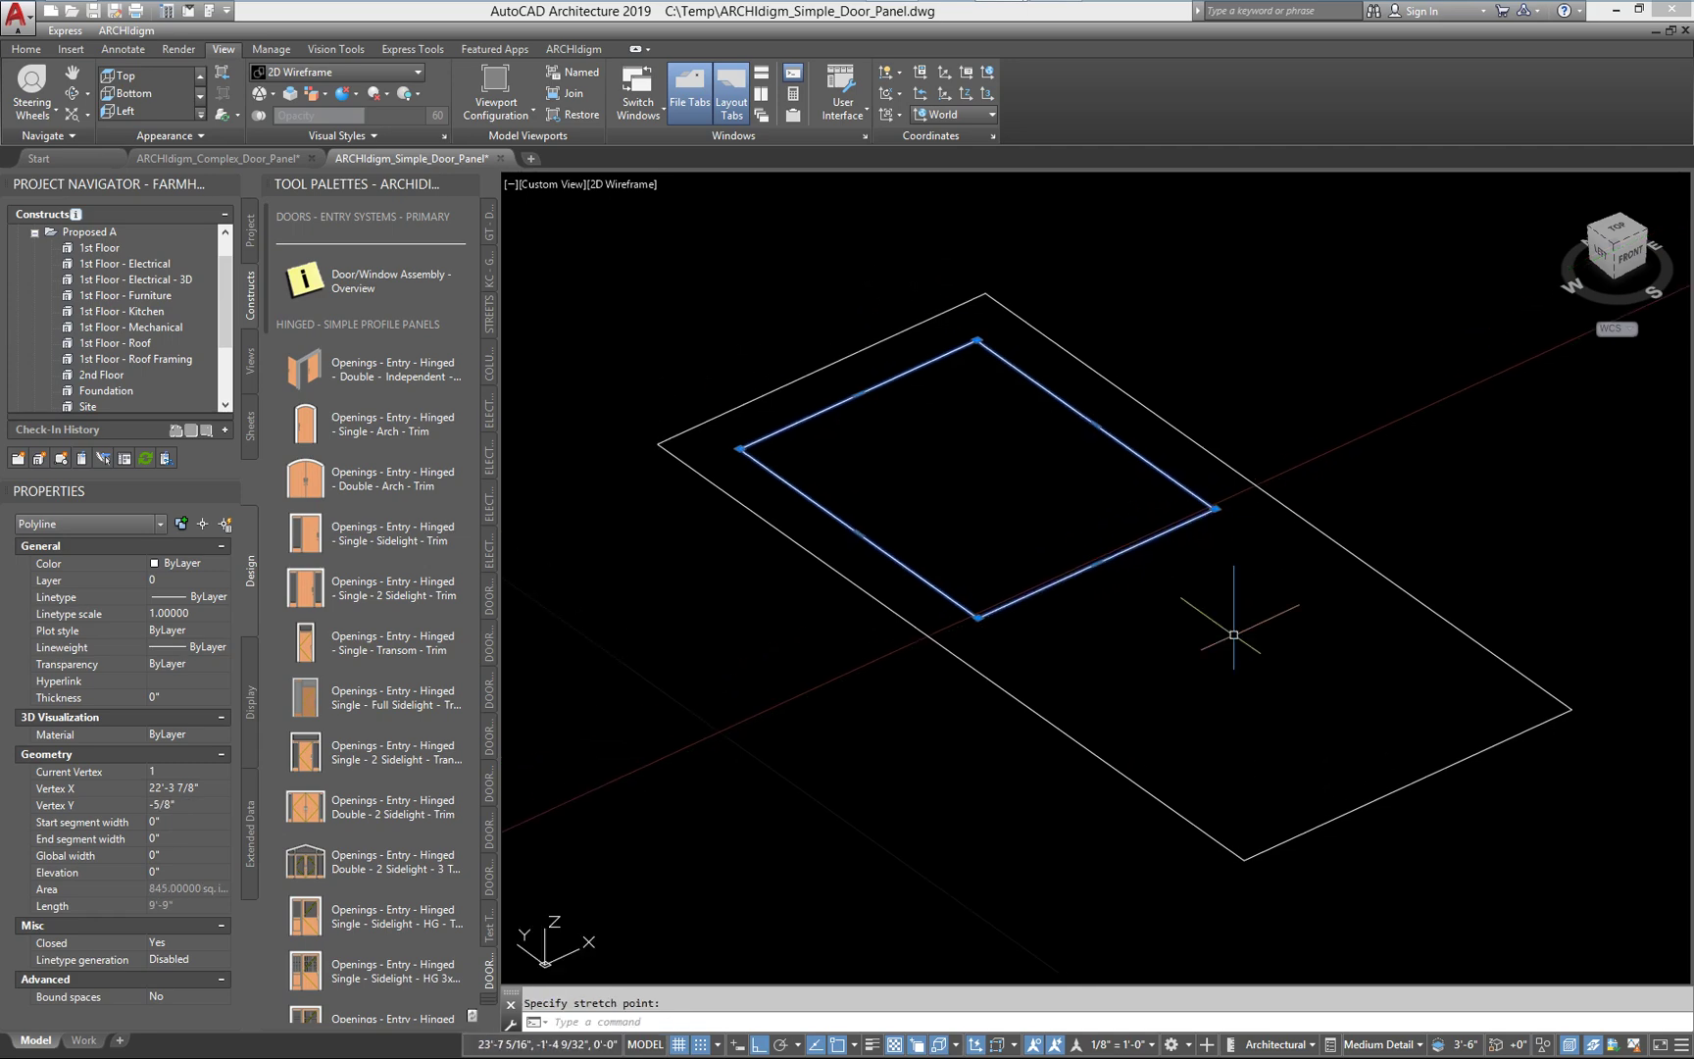
key("Escape")
Create a new profile definition named Example 1 in the current drawing
scroll(1239, 609, "down", 2)
scroll(1239, 608, "down", 2)
middle_click_drag(1239, 609, 1127, 730, "shift")
scroll(1177, 726, "up", 2)
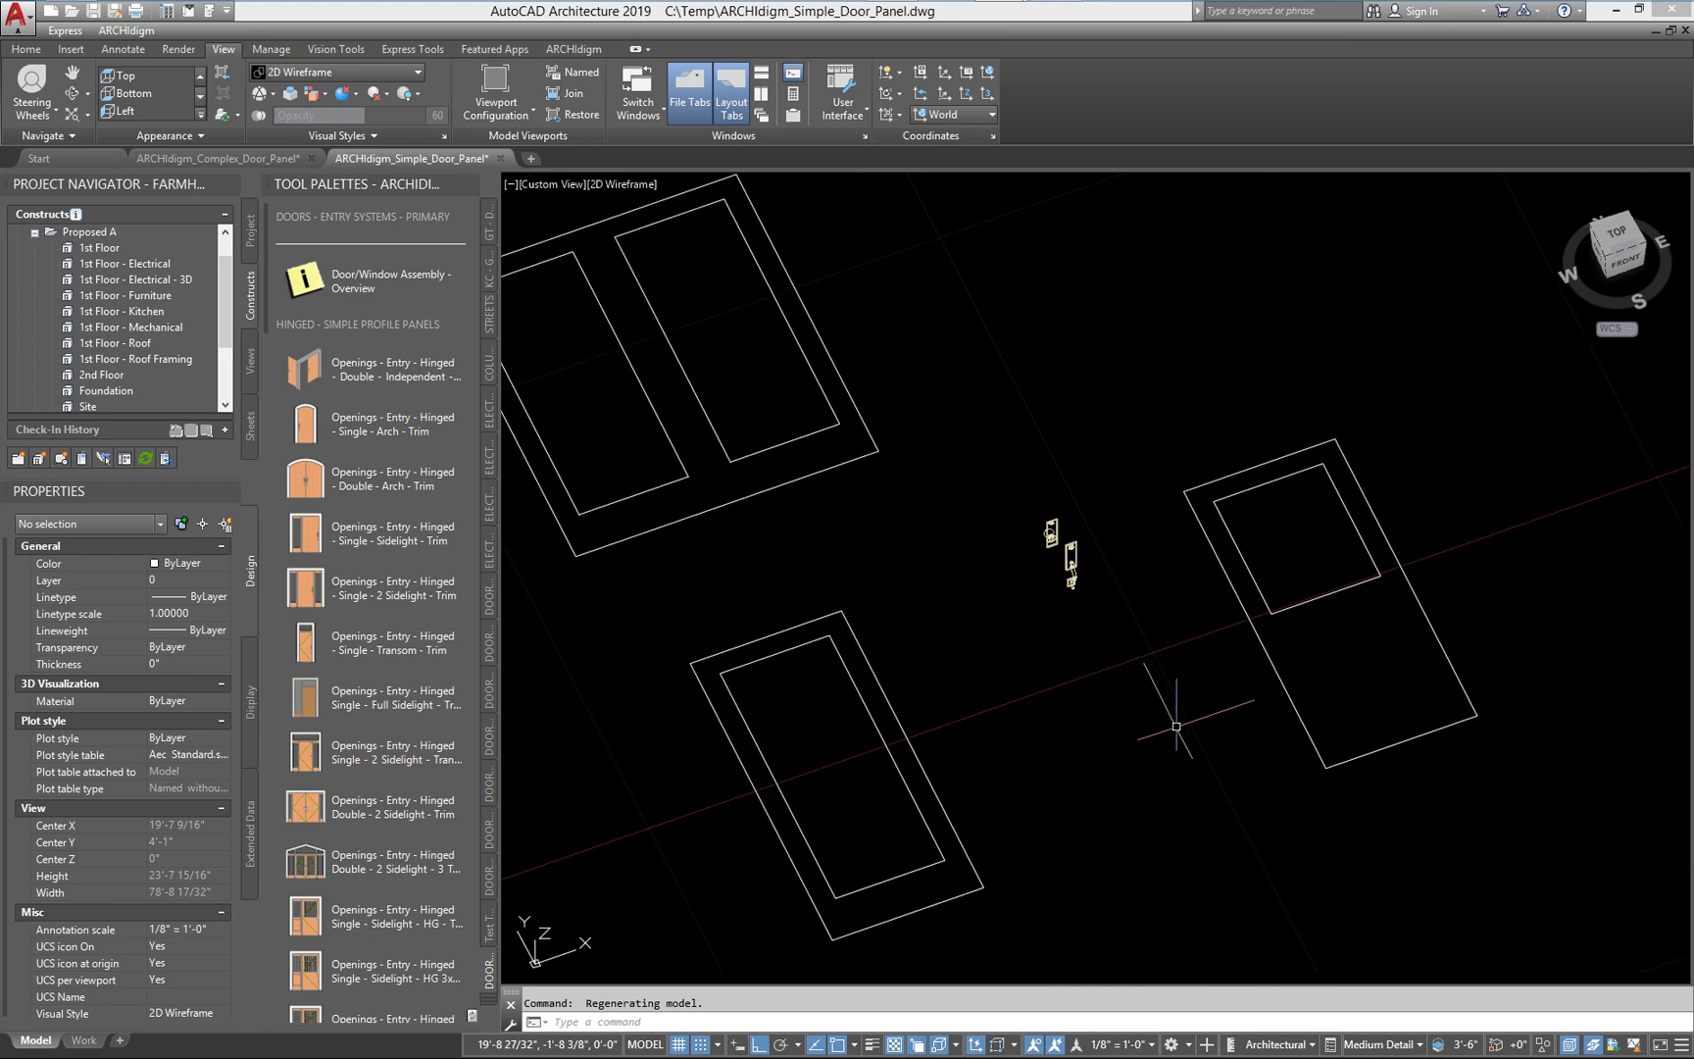
type("profile")
key("Return")
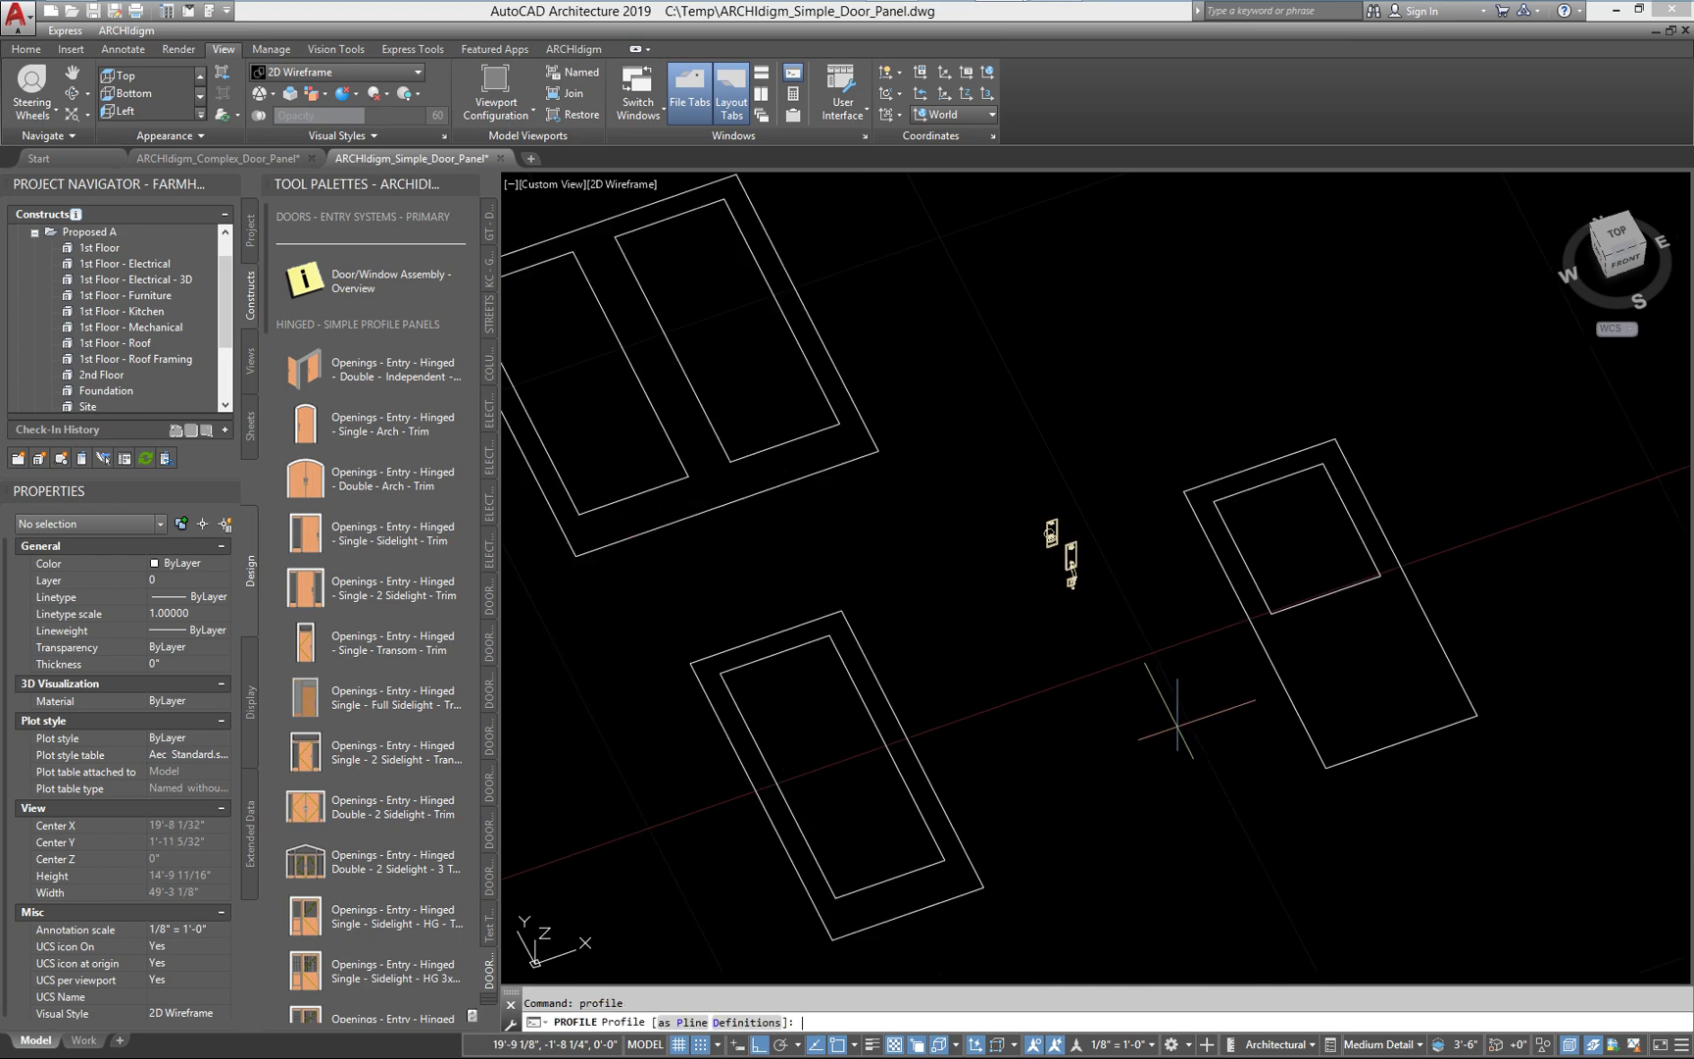
type("d")
key("Return")
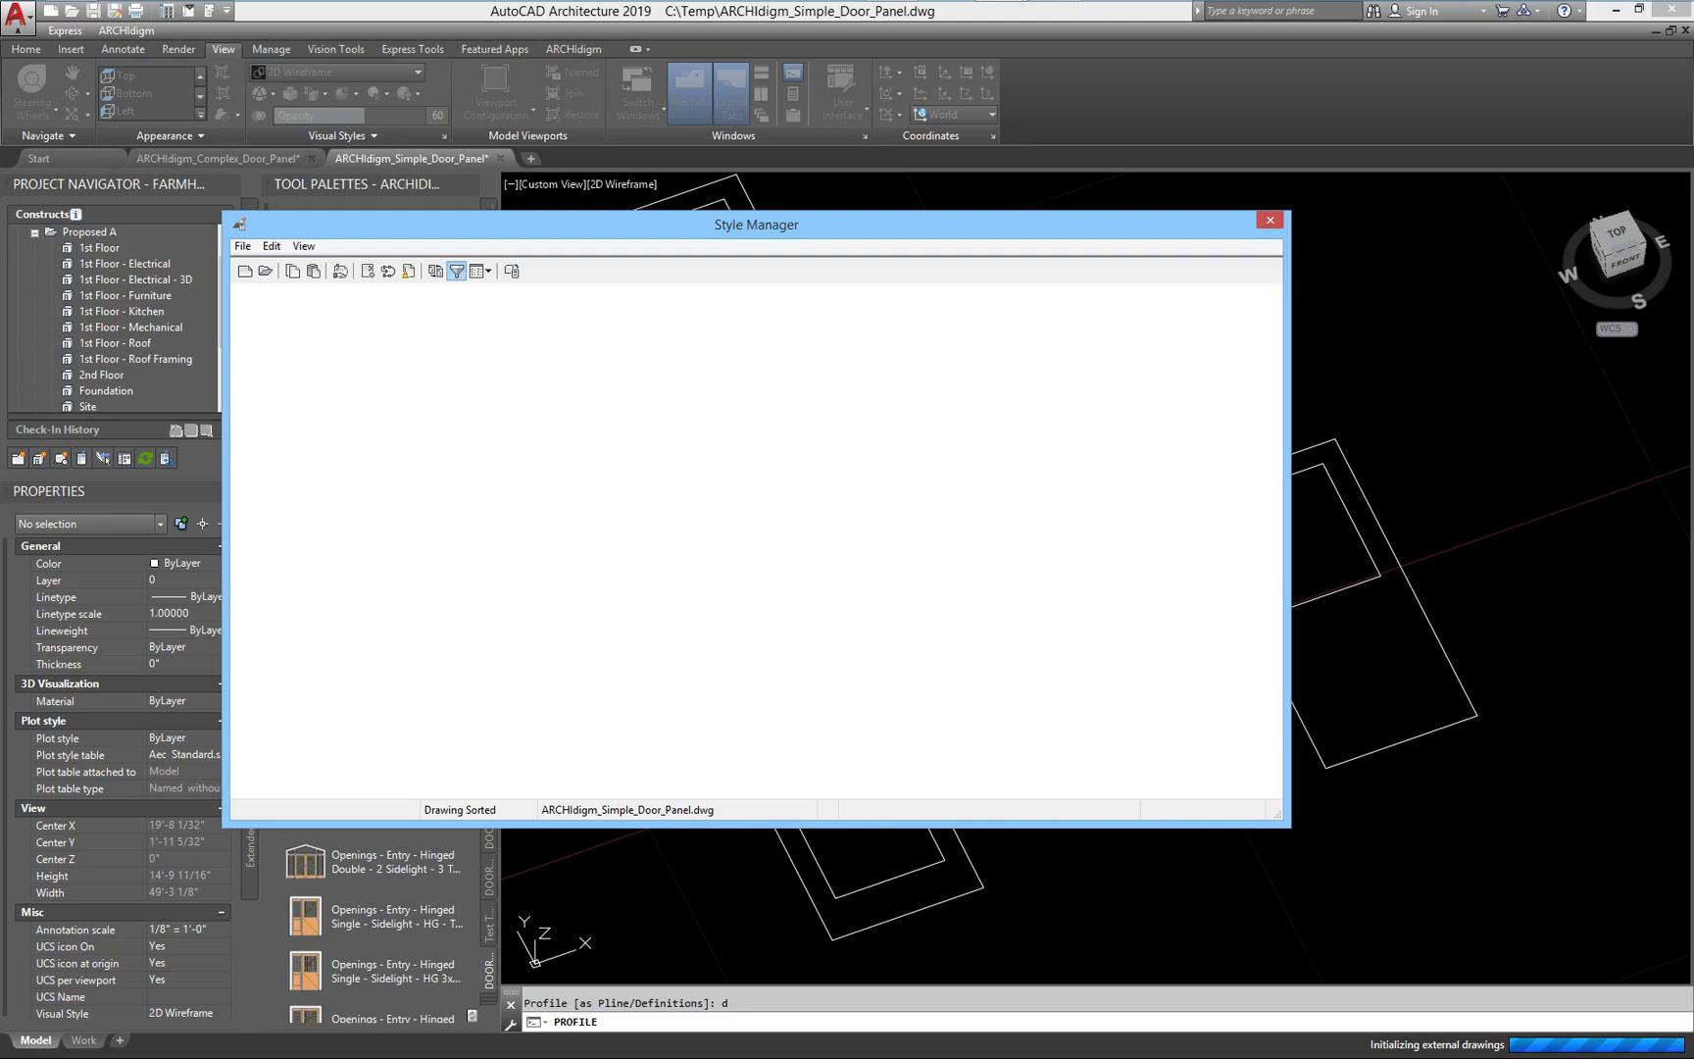
right_click(839, 567)
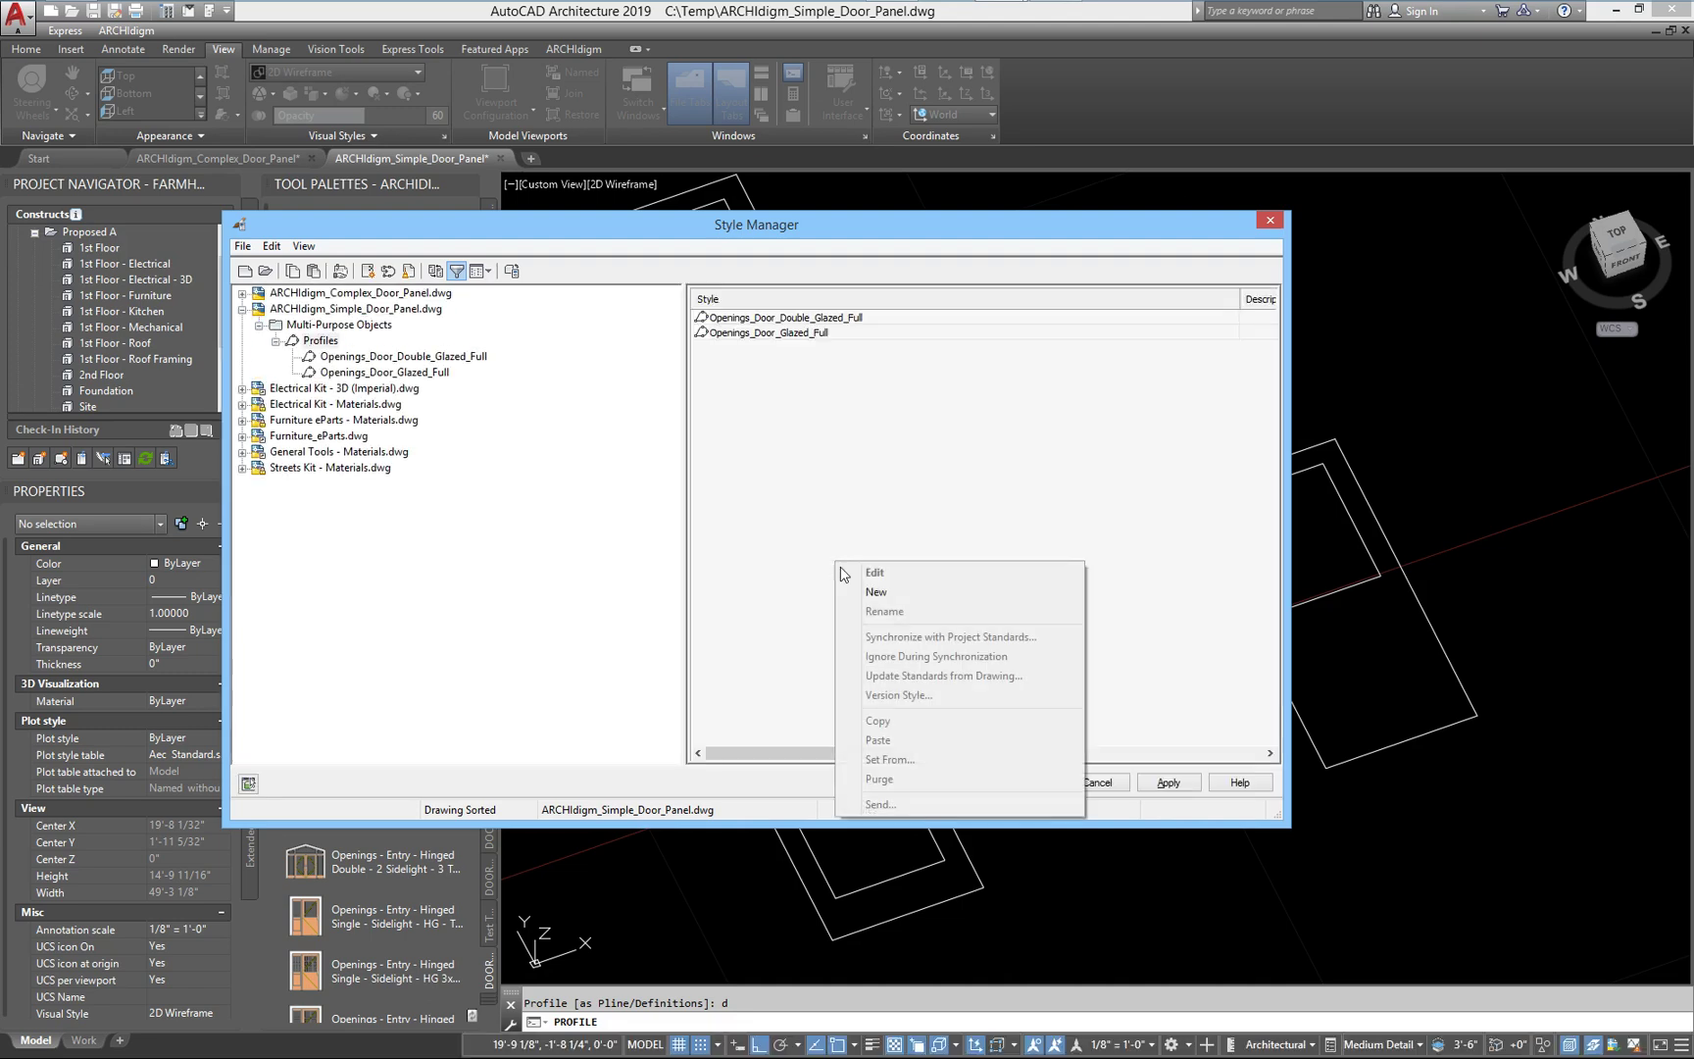
left_click(862, 593)
type("Exa")
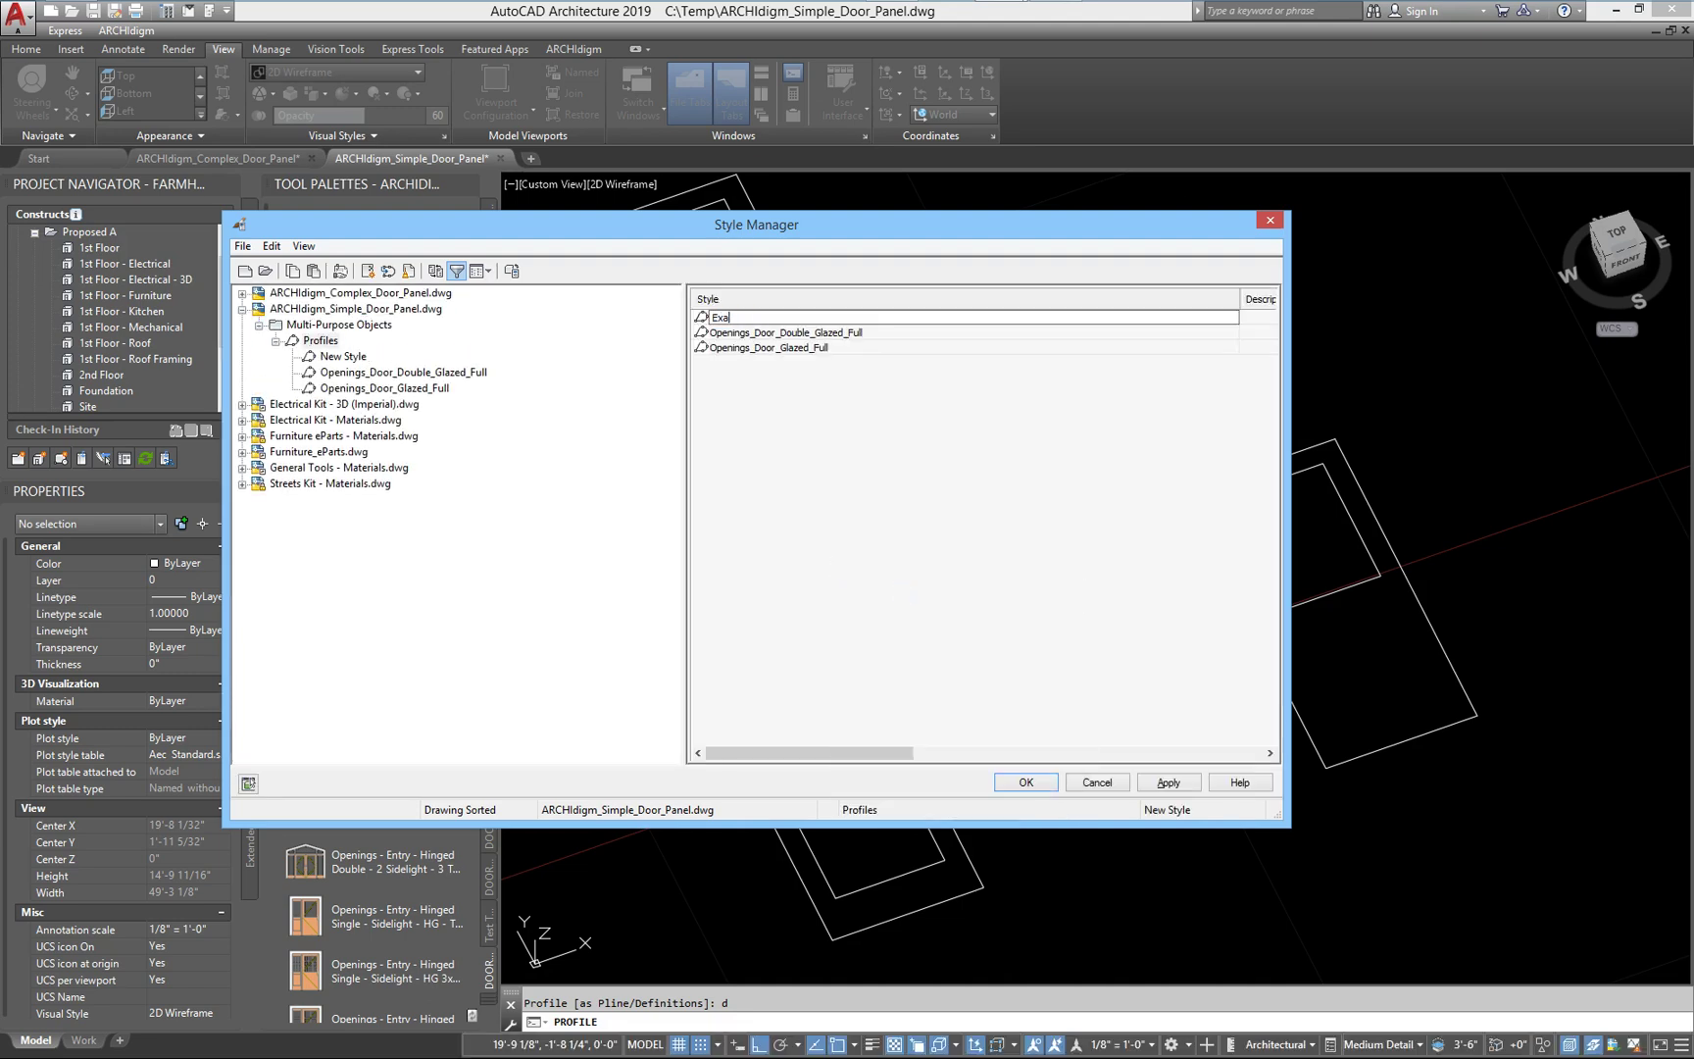
type("mple 1")
key("Return")
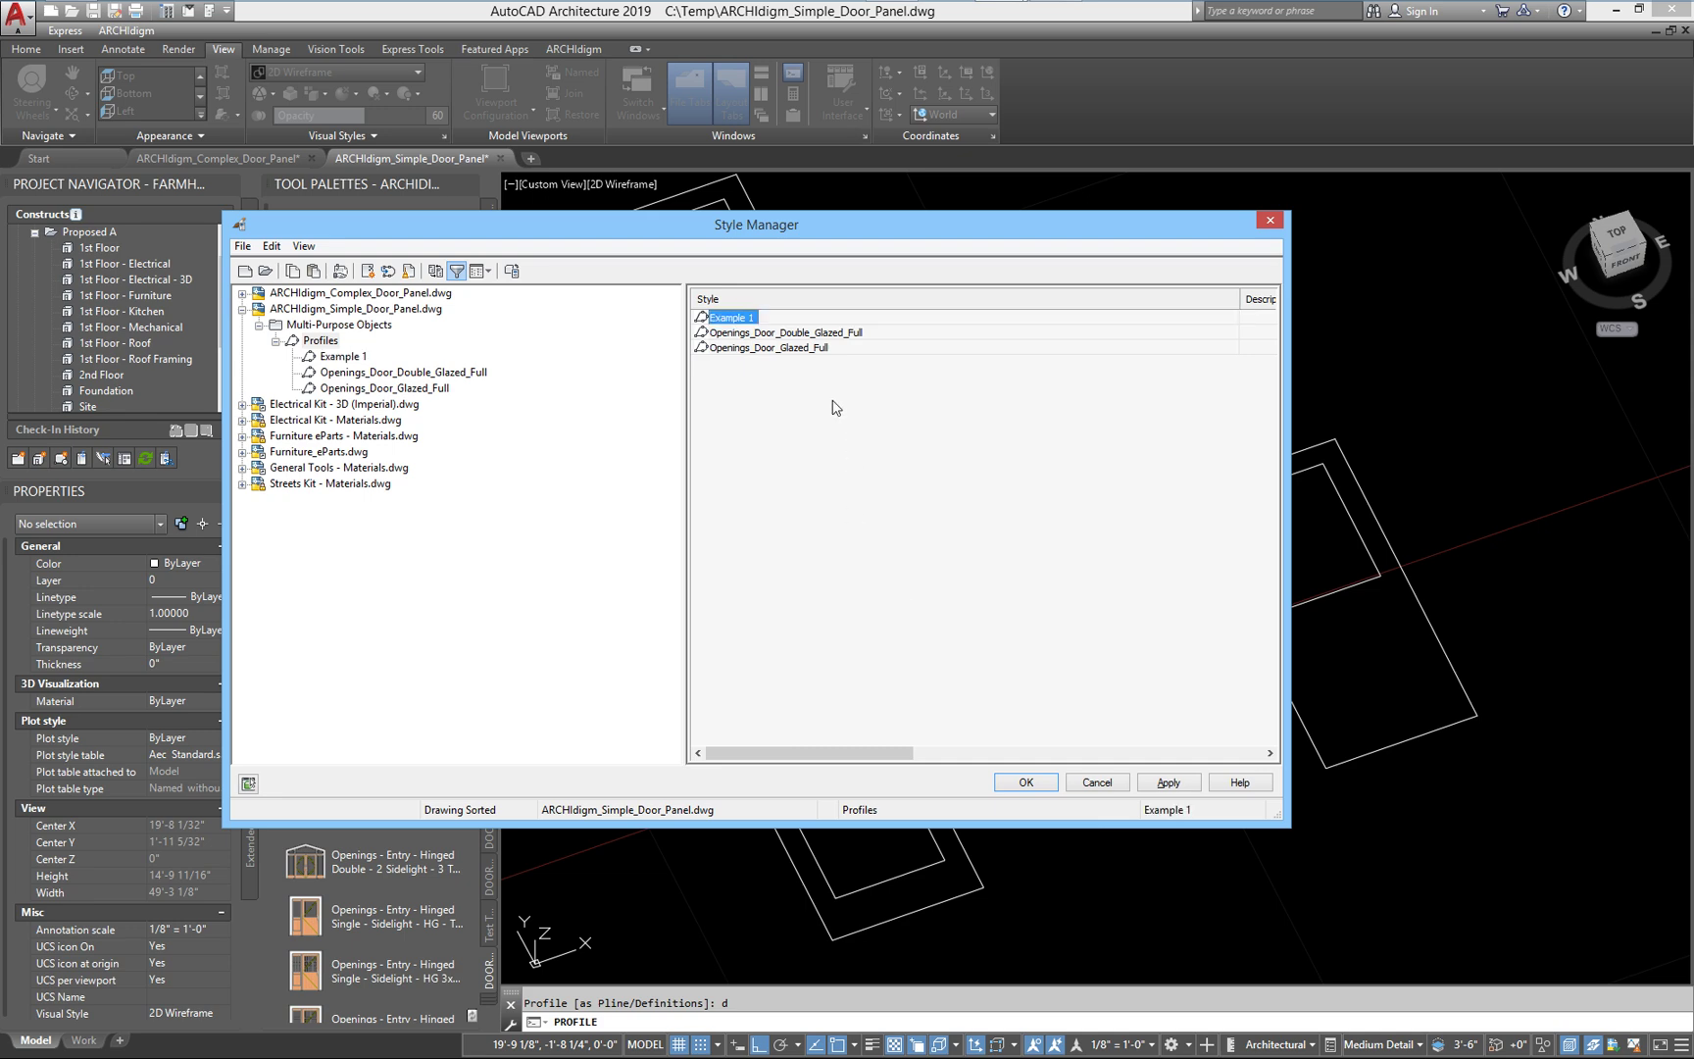
Define profile Example 1 from the copied outer rectangle, with the shortened inner rectangle as a void ring and the centroid as insertion point
right_click(737, 322)
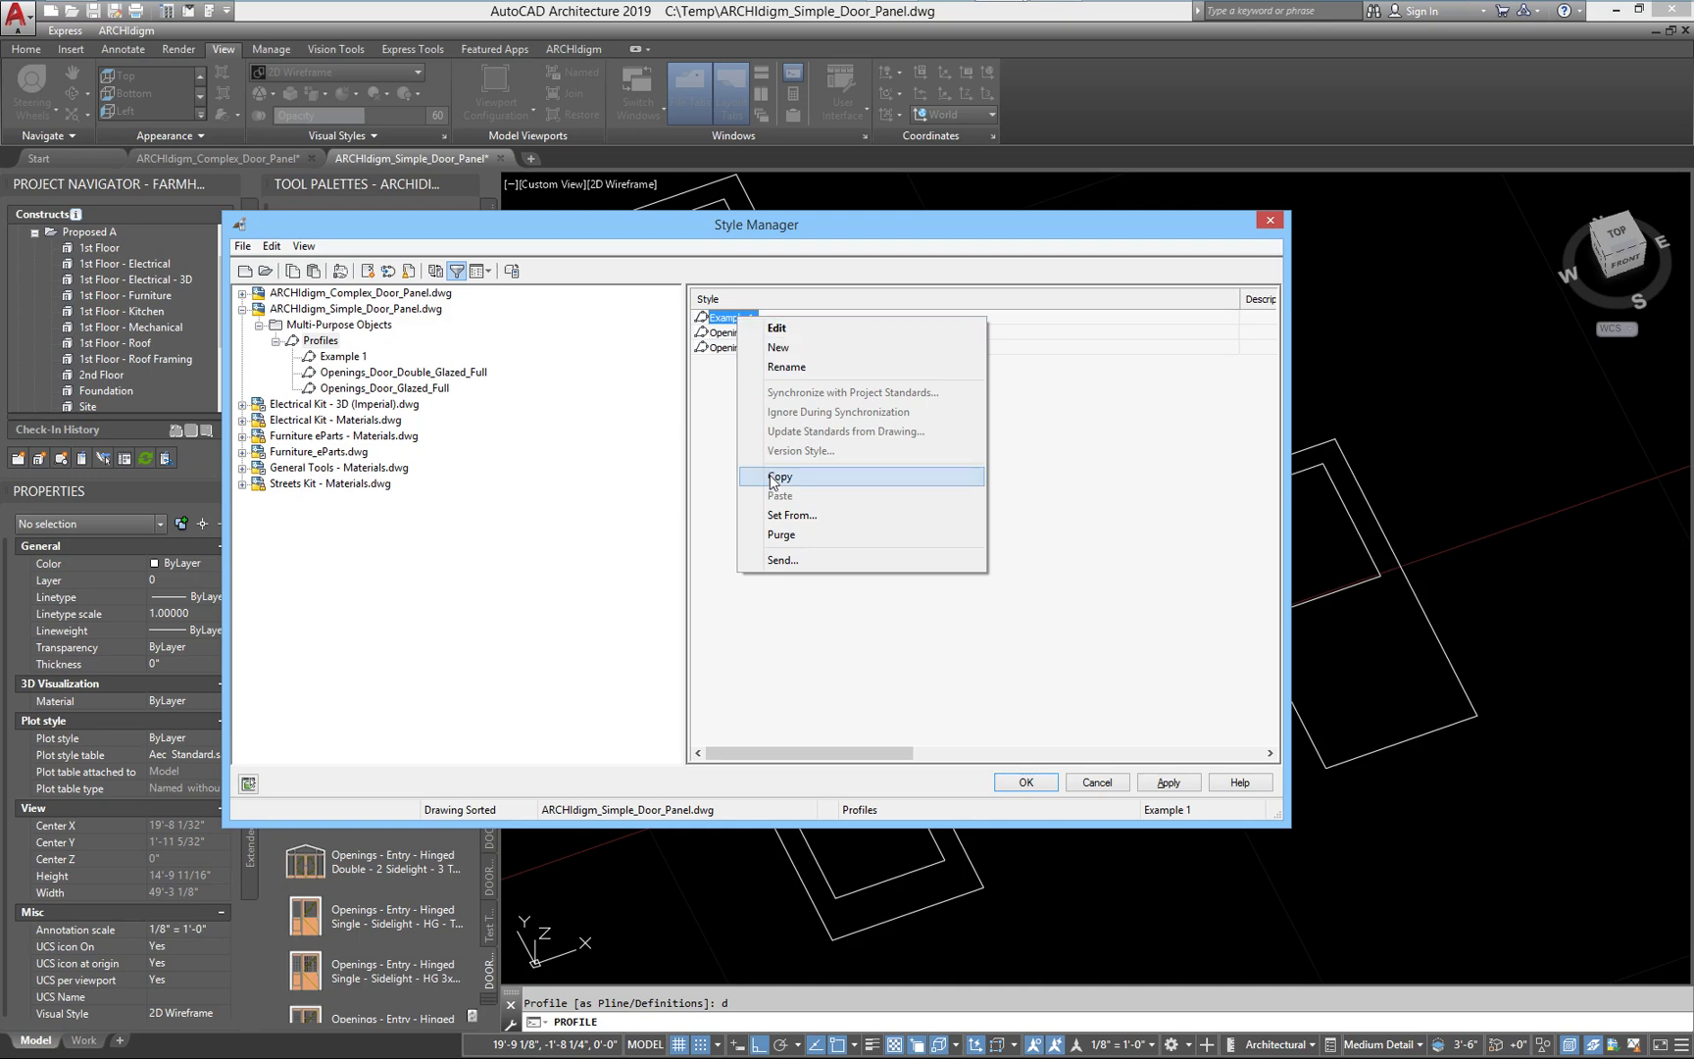
left_click(836, 514)
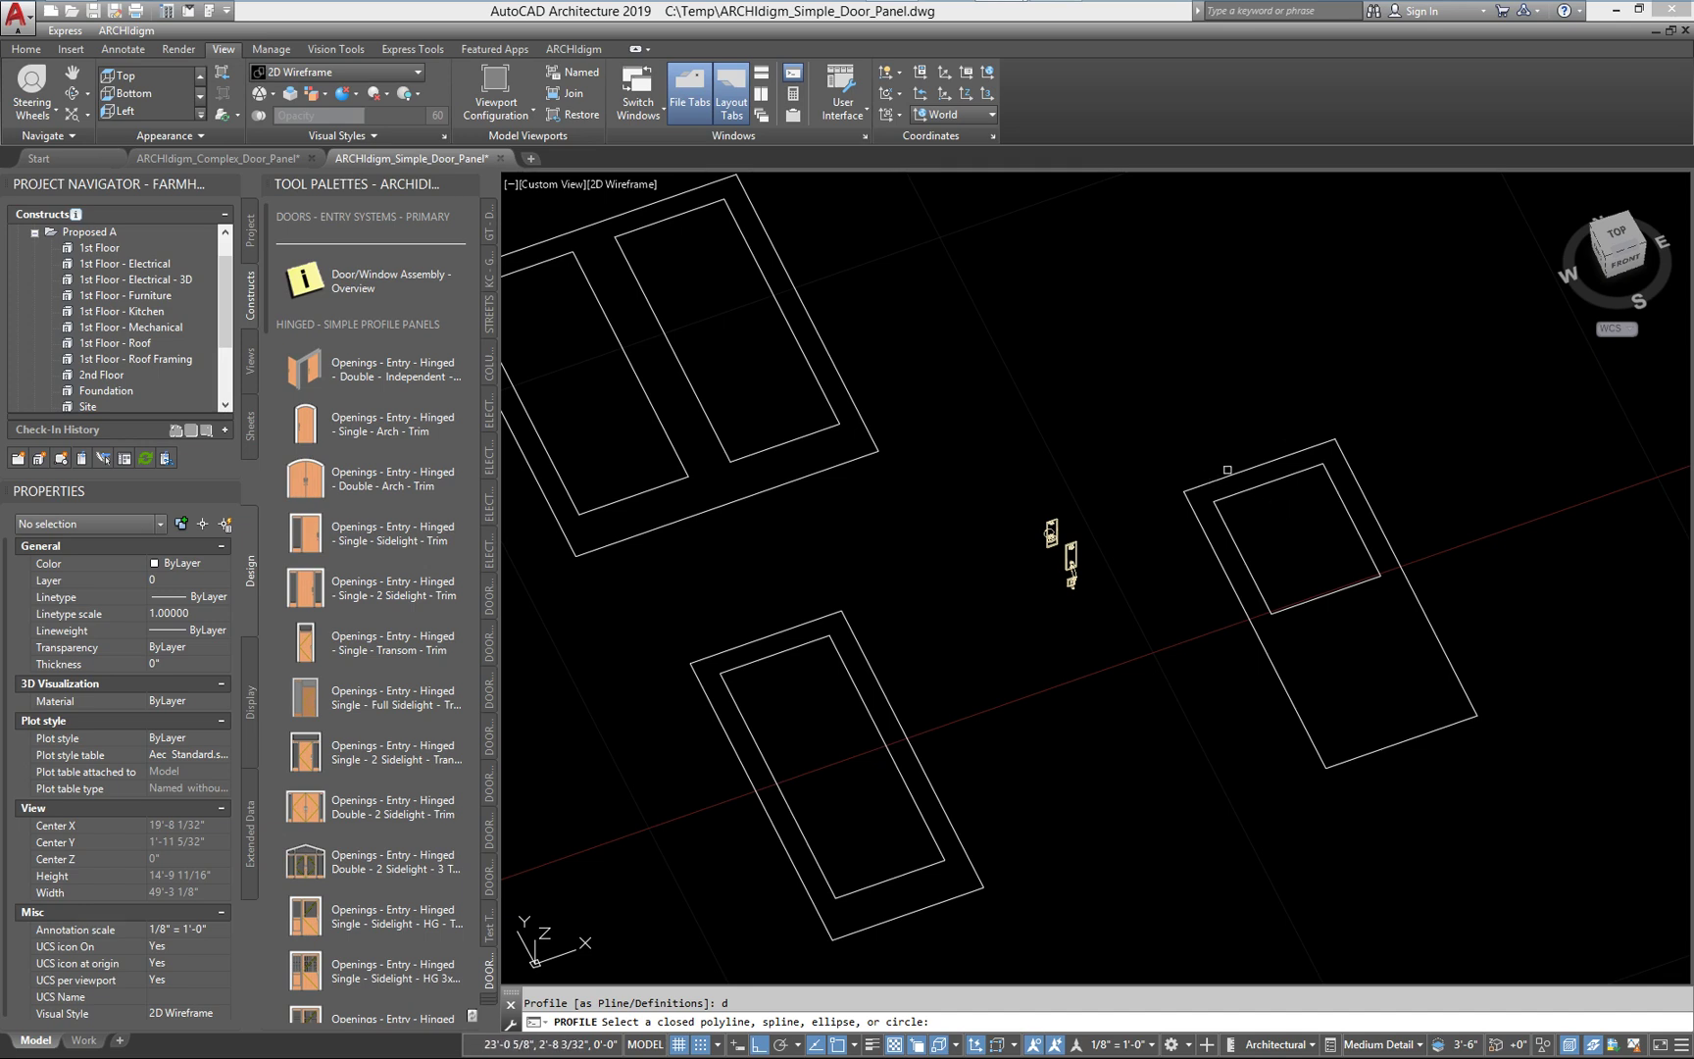
left_click(1224, 478)
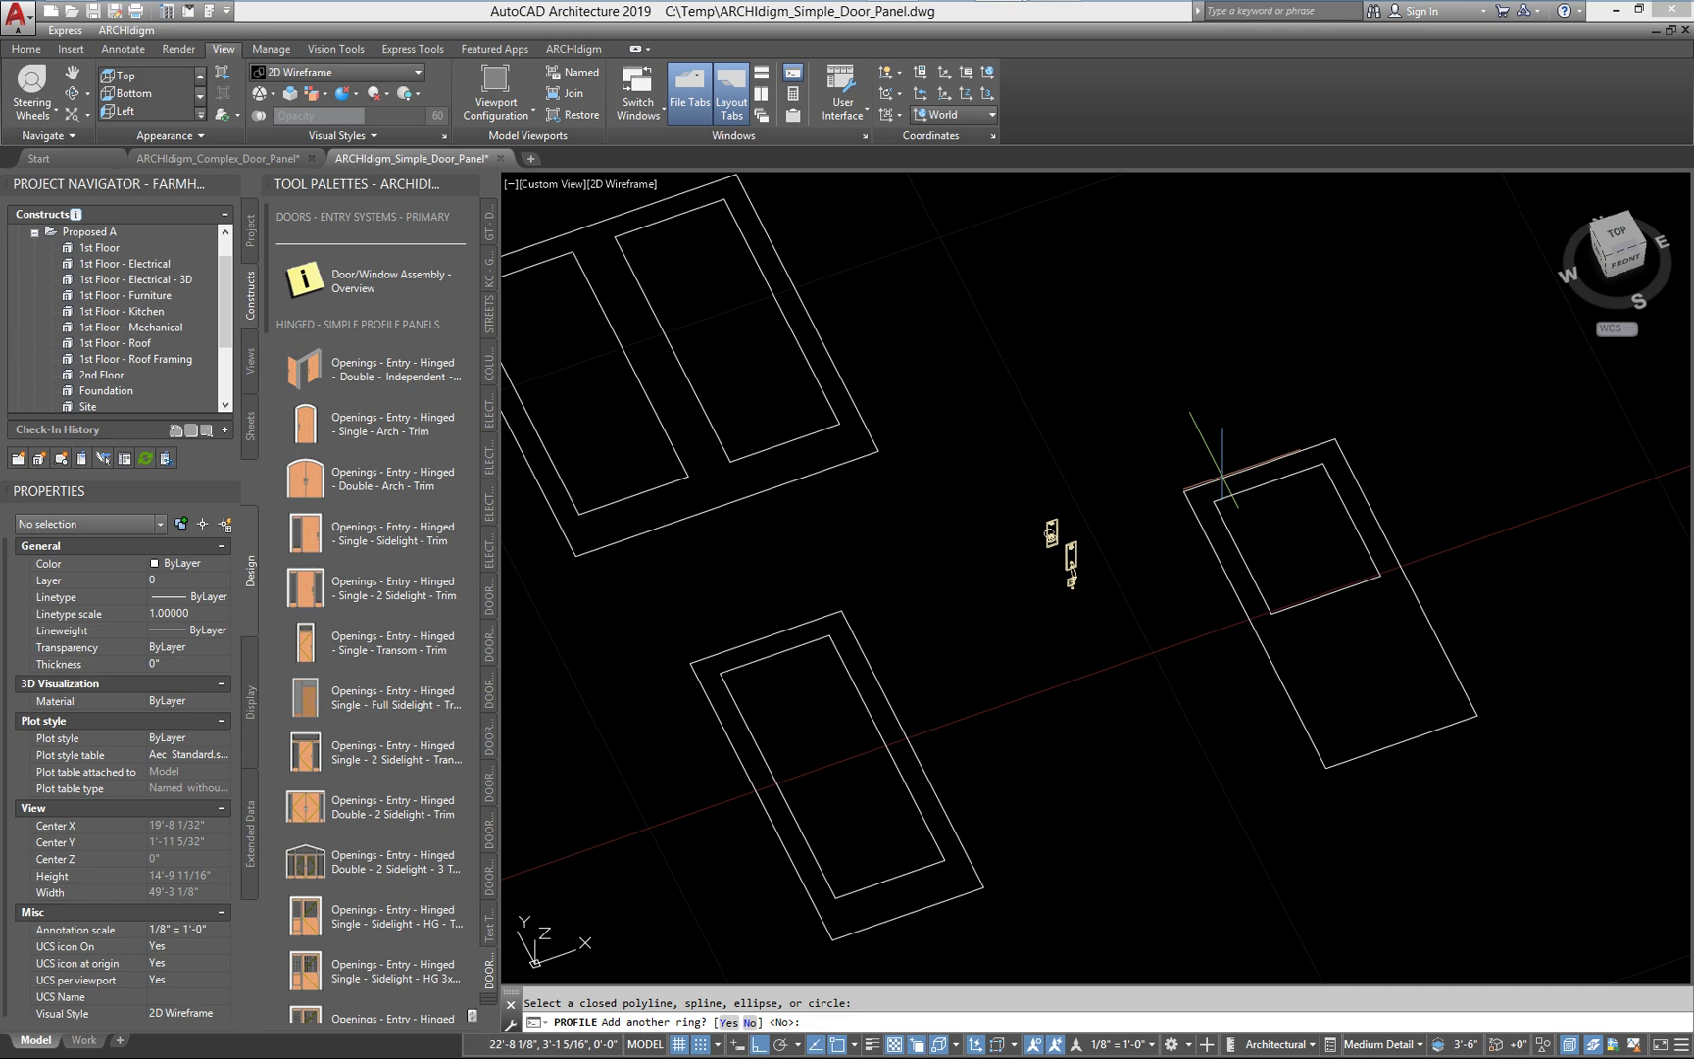
key("Return")
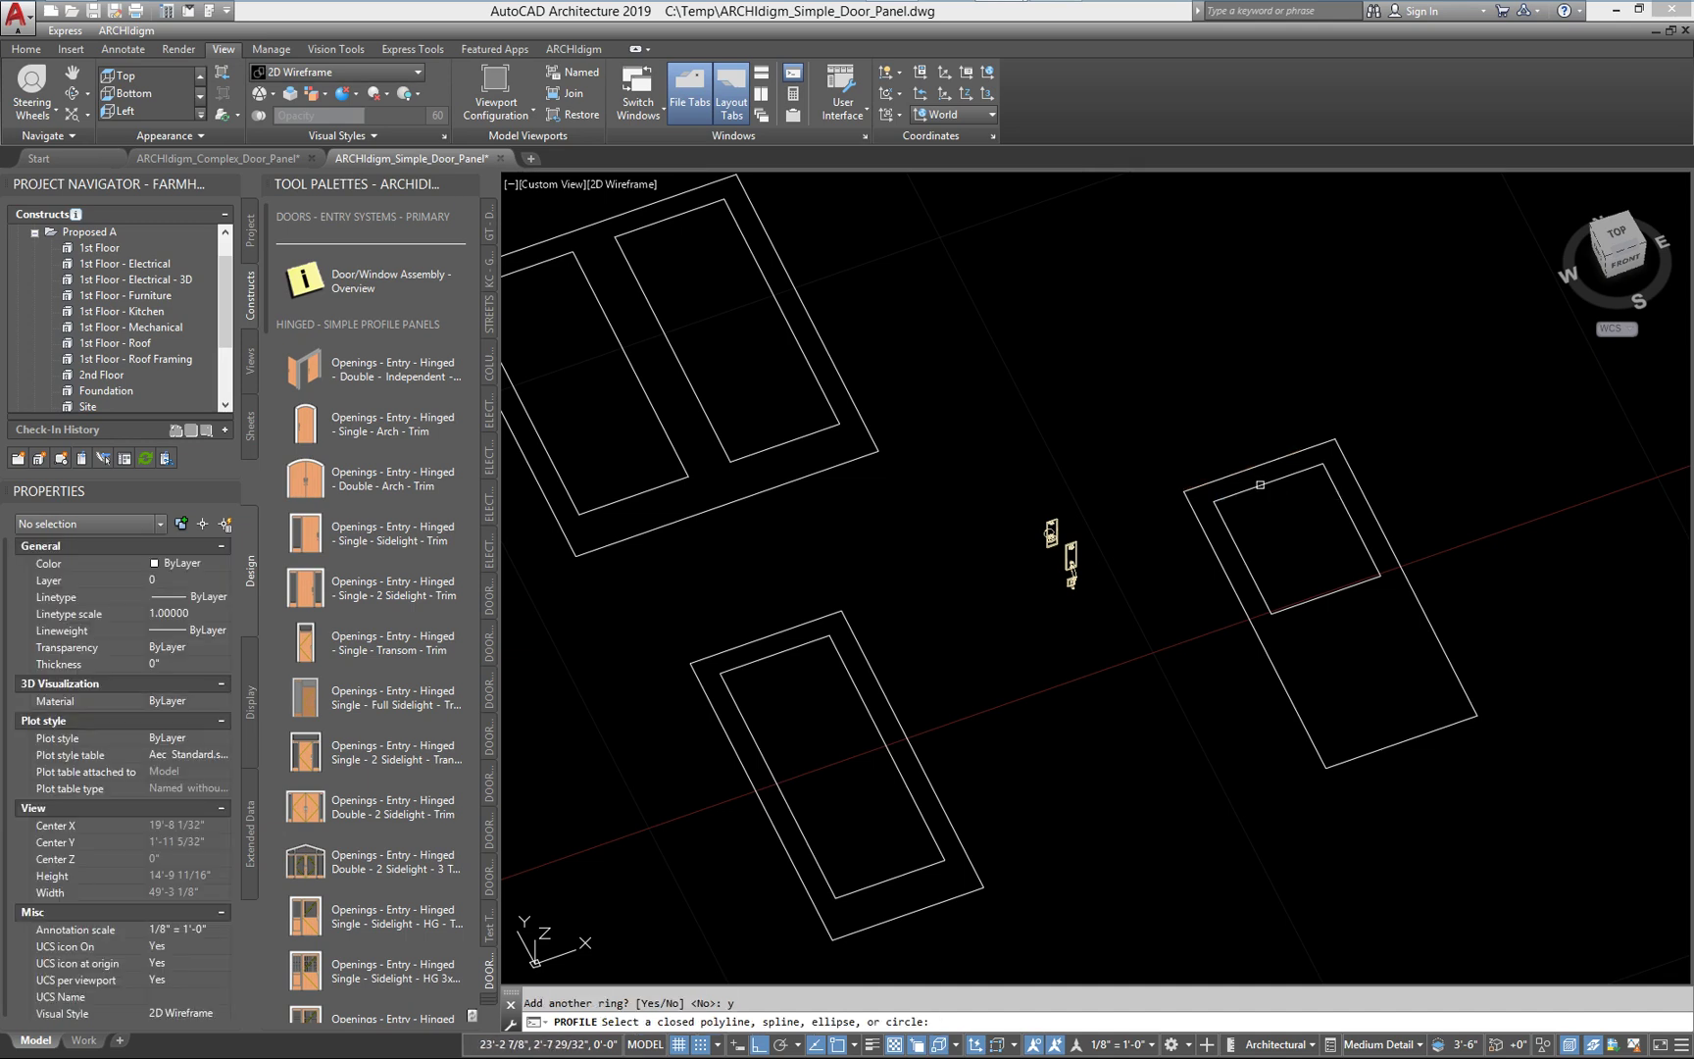
left_click(1259, 485)
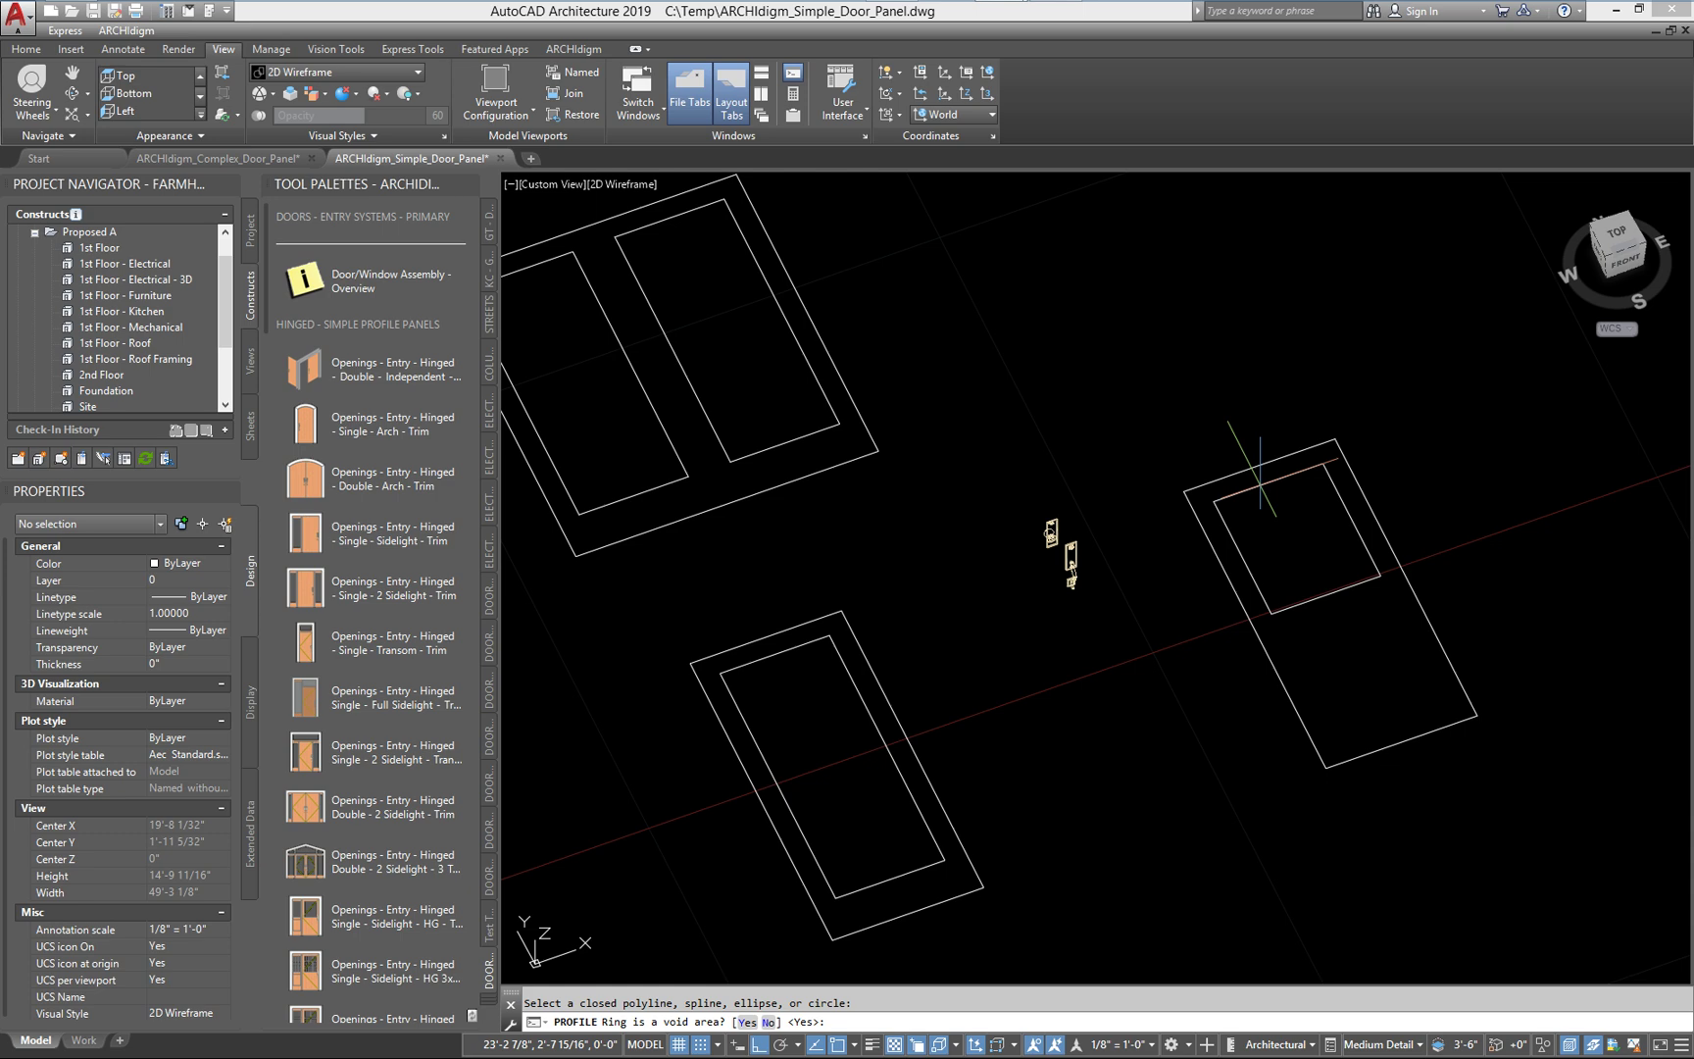
key("Return")
key("Return")
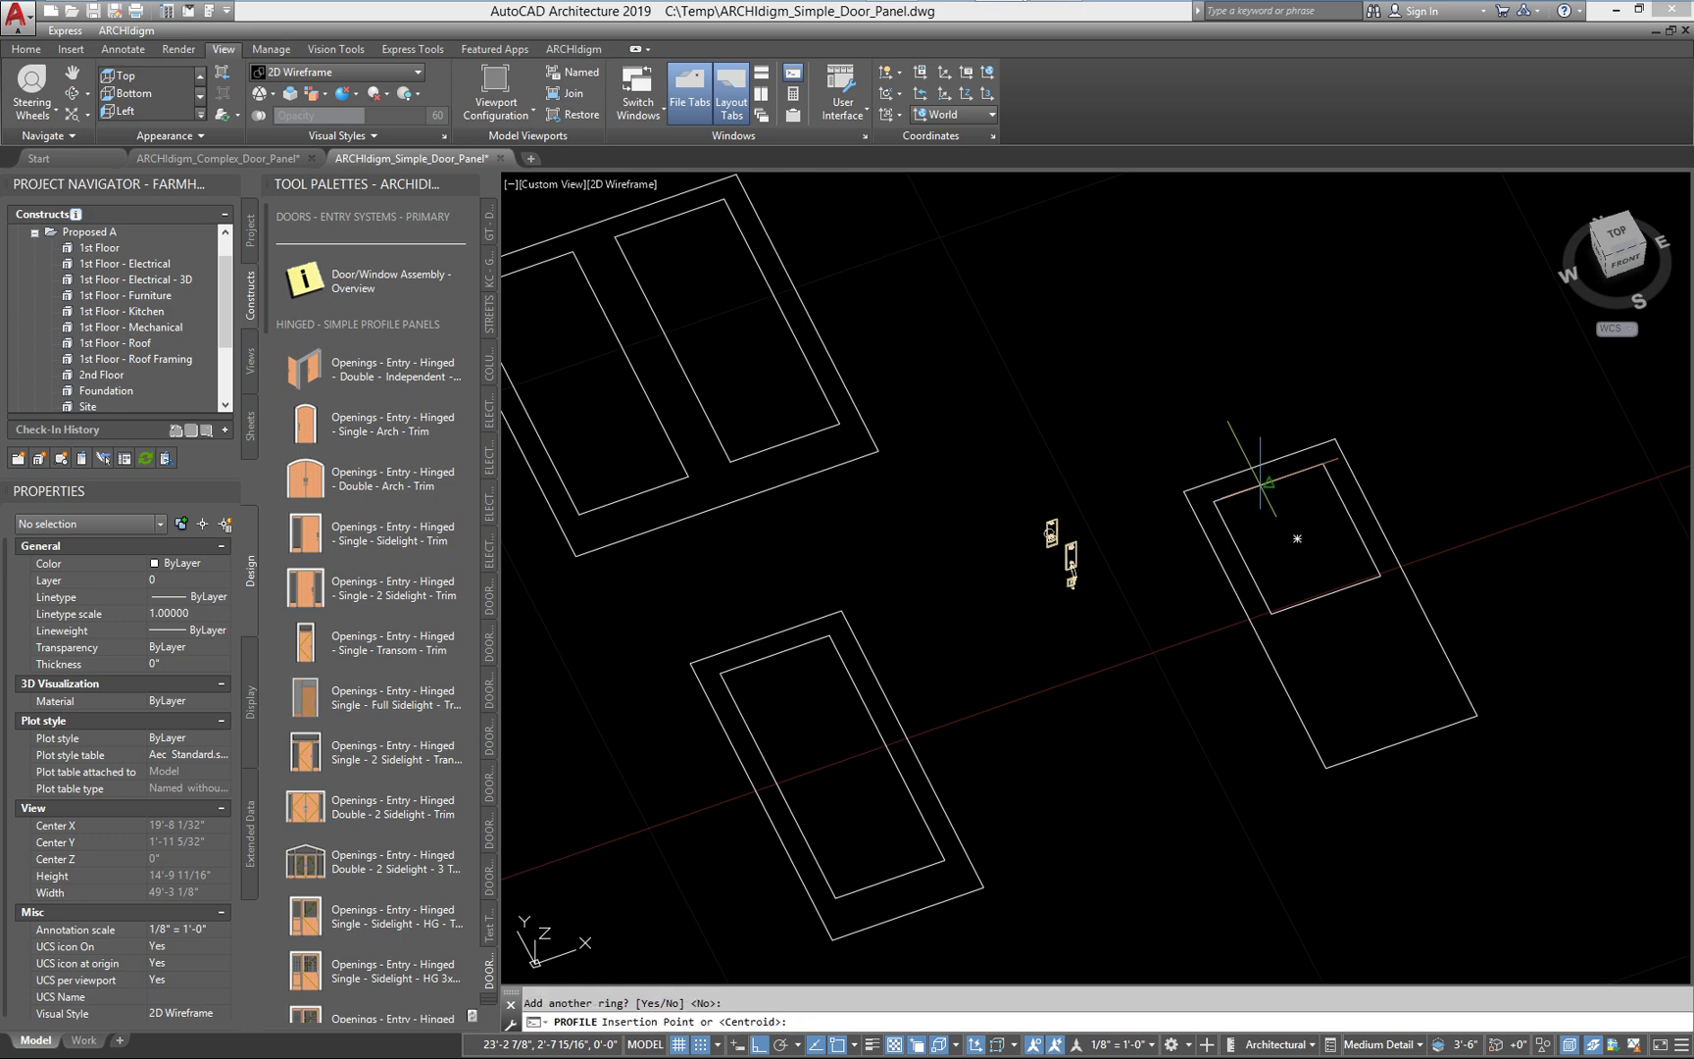
key("Return")
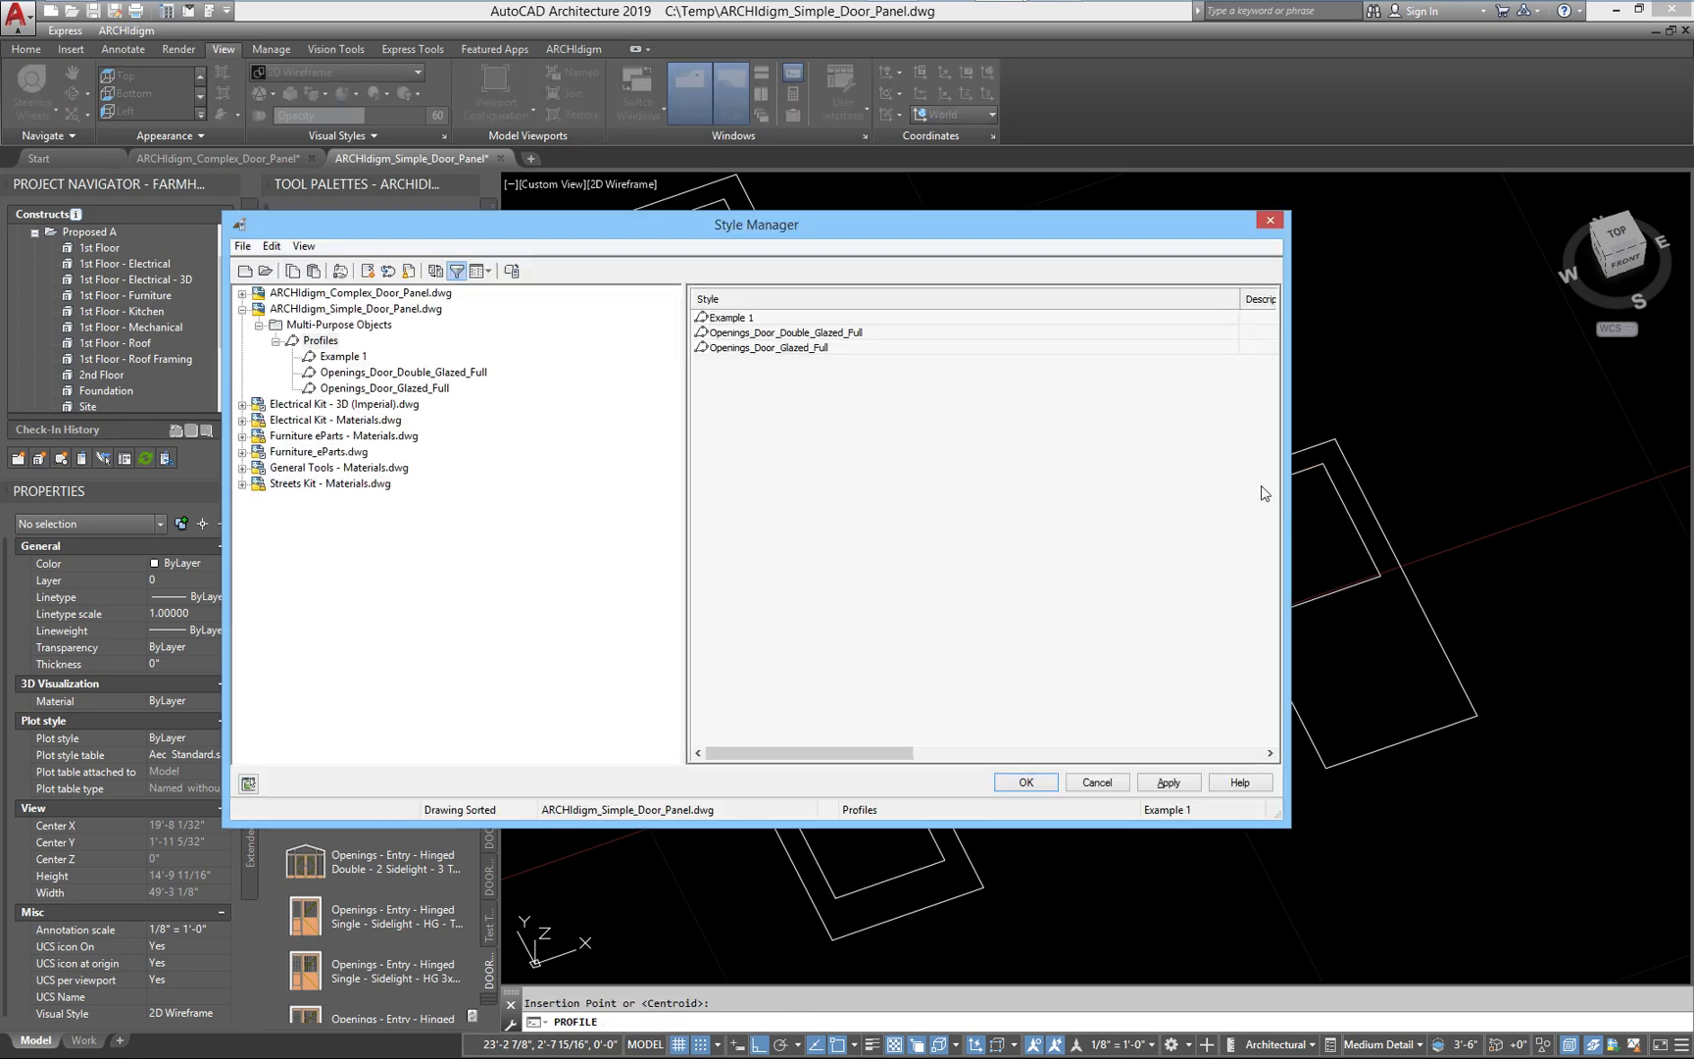
left_click(1176, 781)
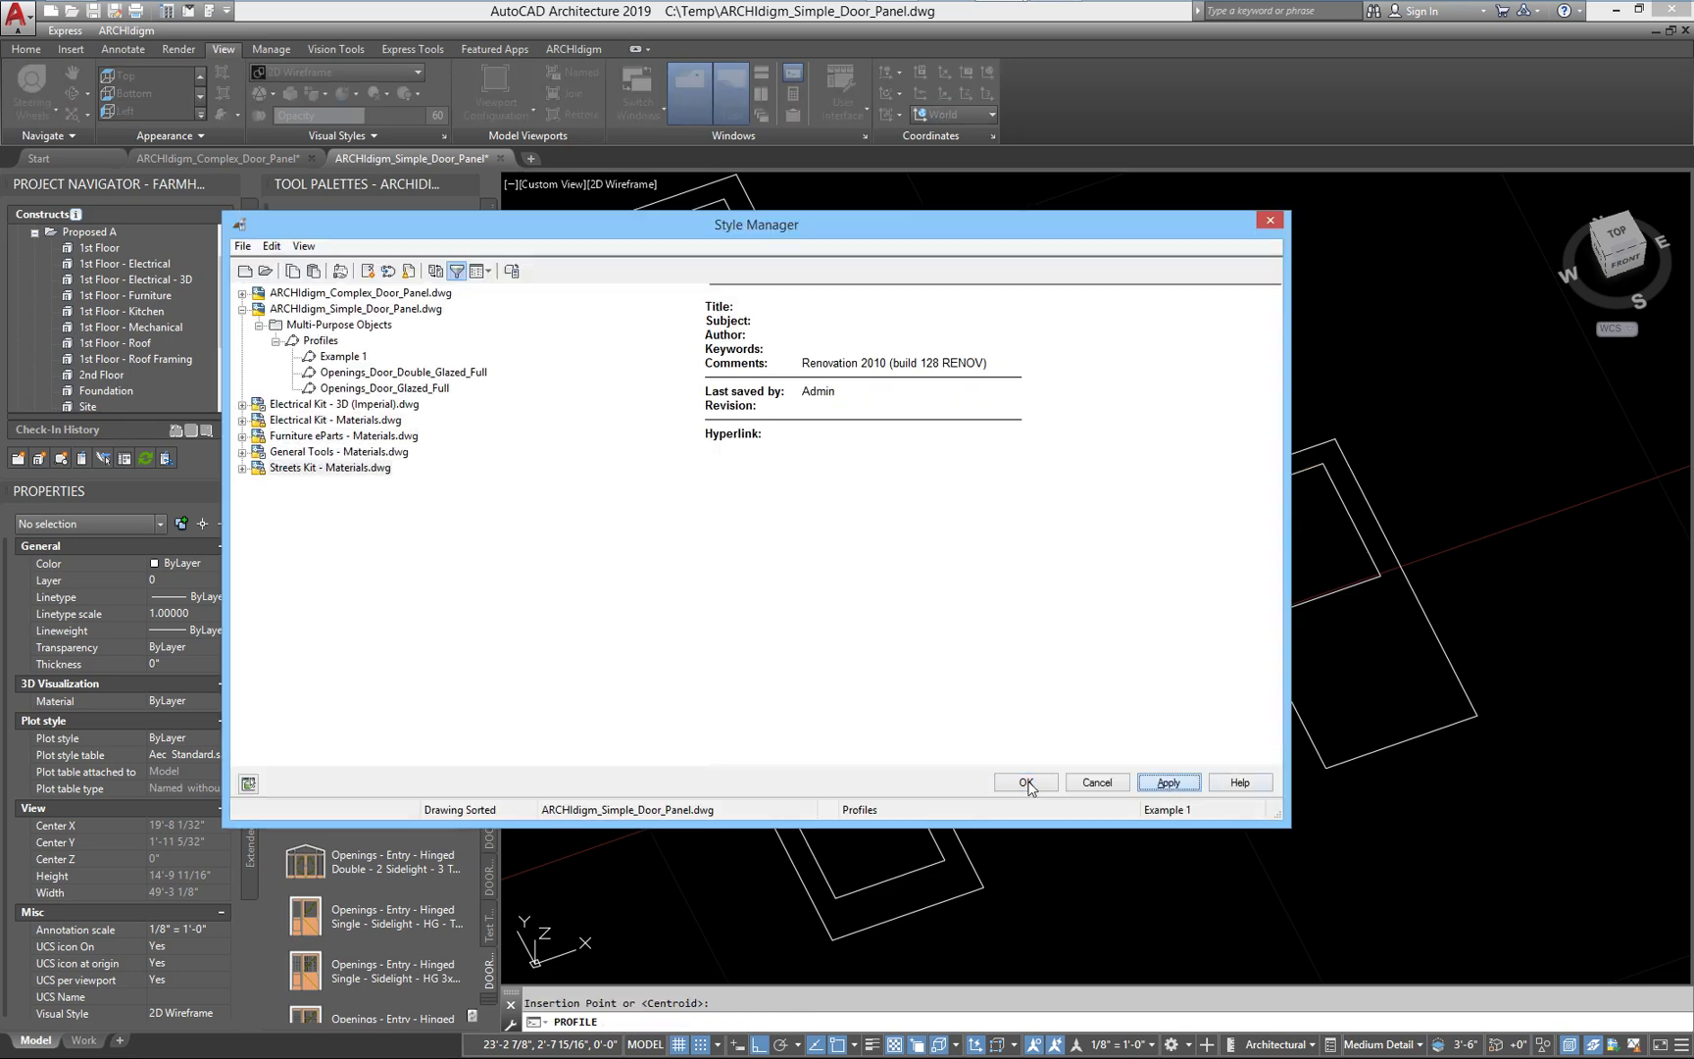
left_click(1026, 782)
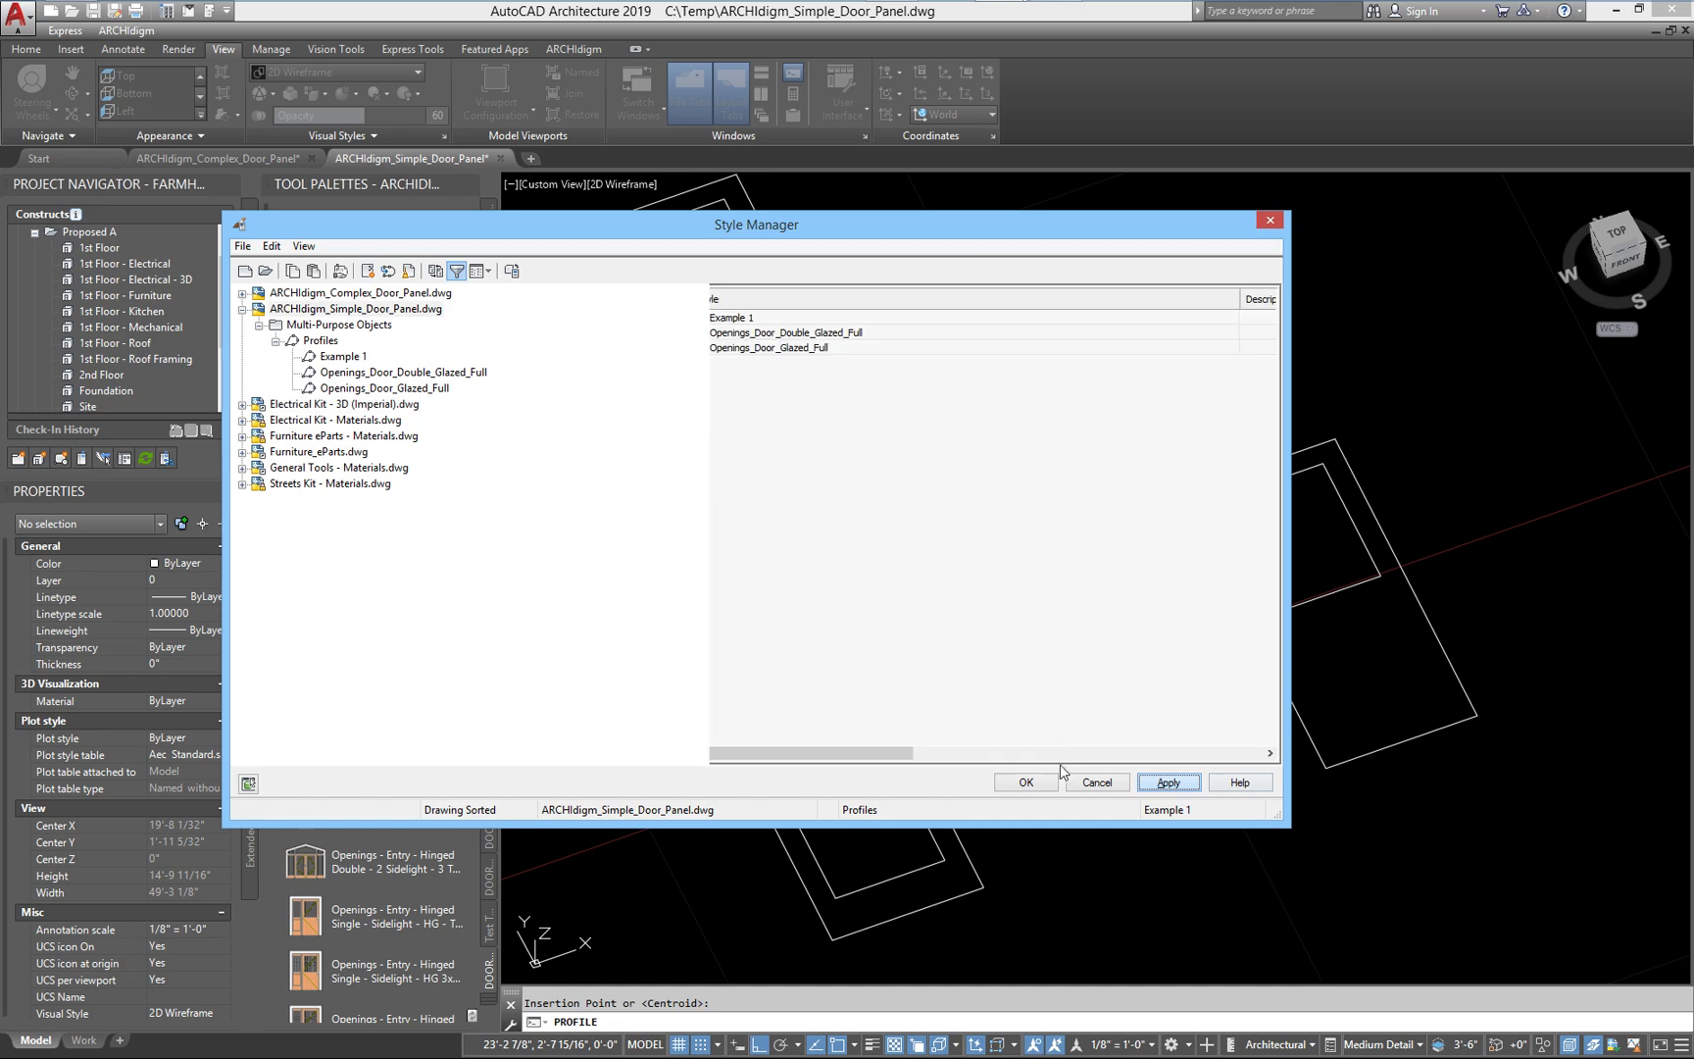
scroll(630, 878, "up", 4)
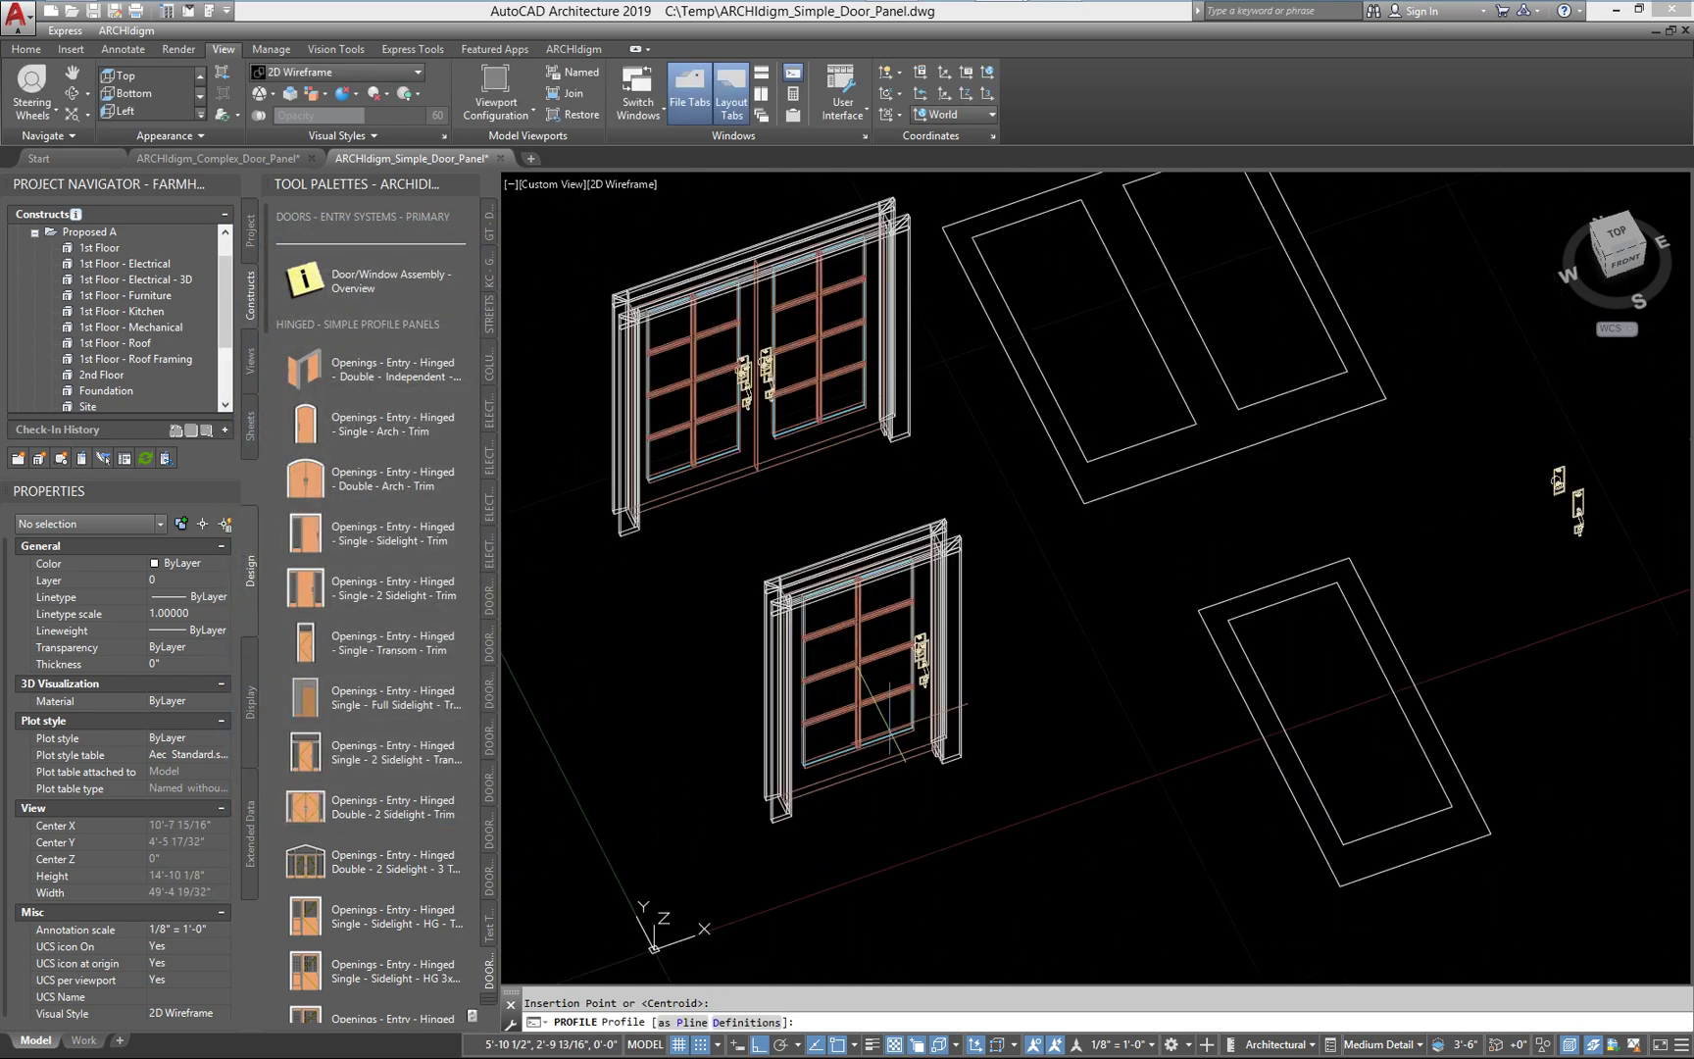
key("Escape")
Copy the single glazed entry door to the empty area in front of the original
middle_click_drag(1009, 578, 1076, 515)
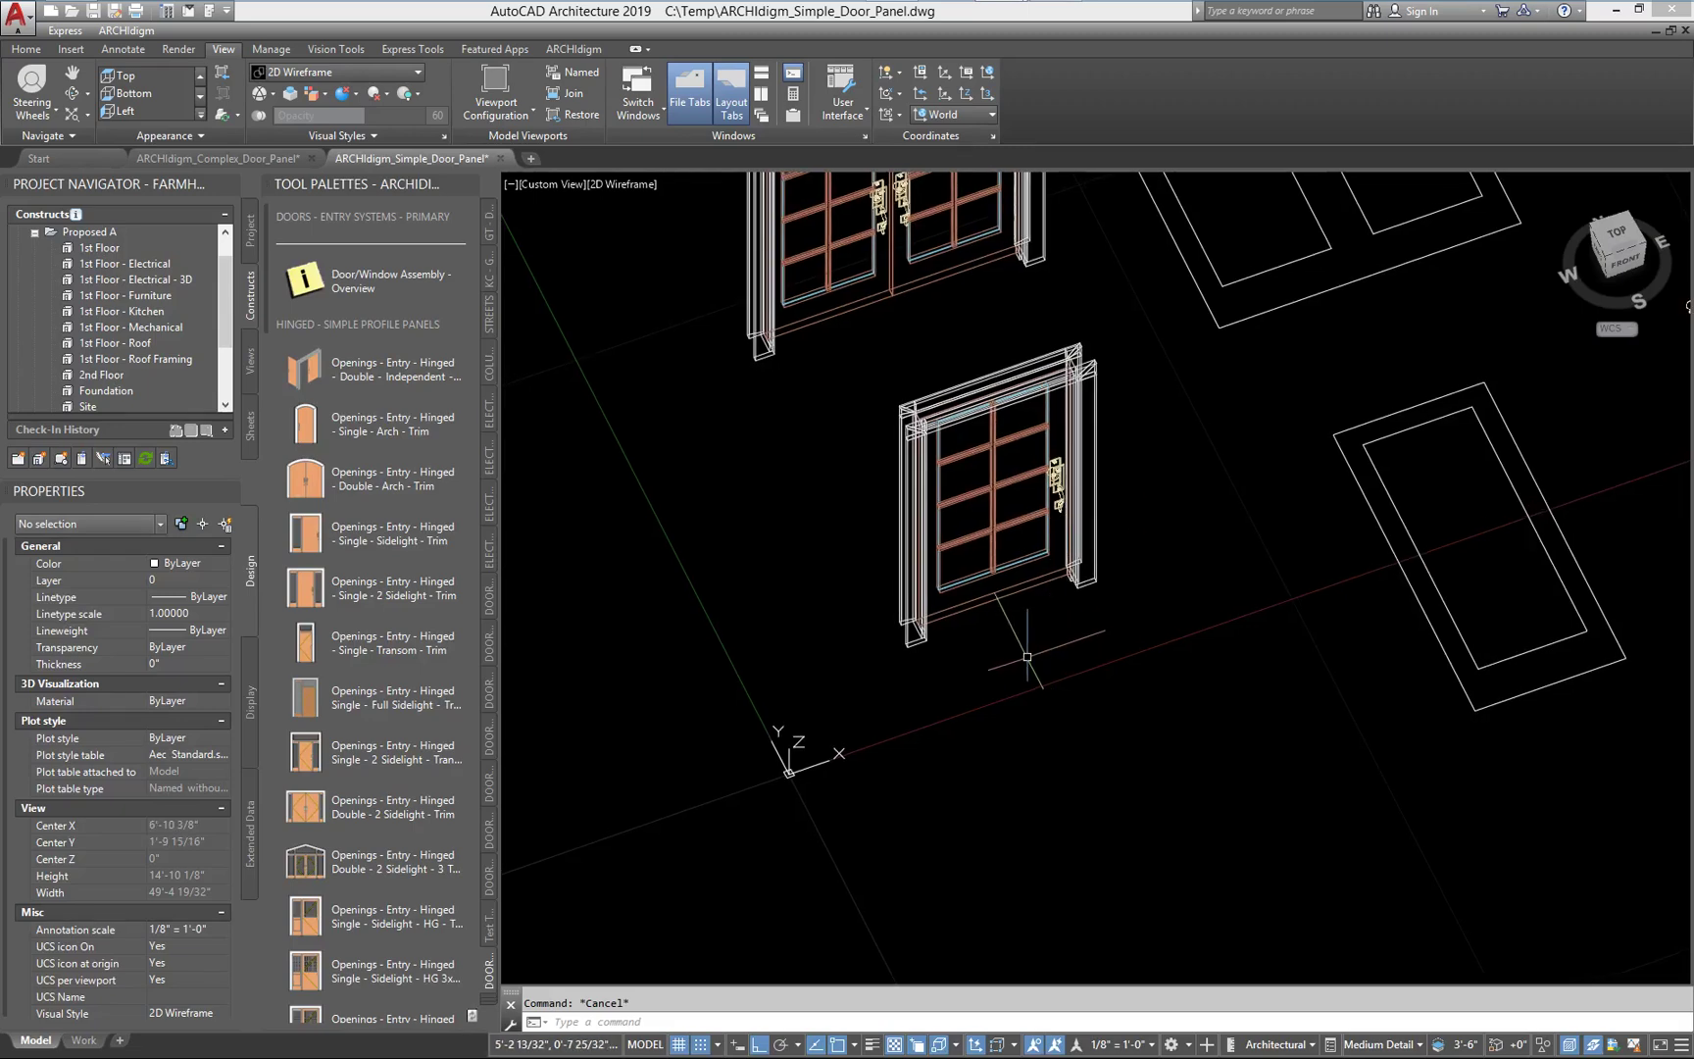
mouse_move(1031, 652)
middle_mouse_down()
mouse_move(1045, 657)
mouse_move(1038, 569)
middle_mouse_up()
type("c")
key("space")
left_click(989, 611)
key("space")
left_click(1035, 565)
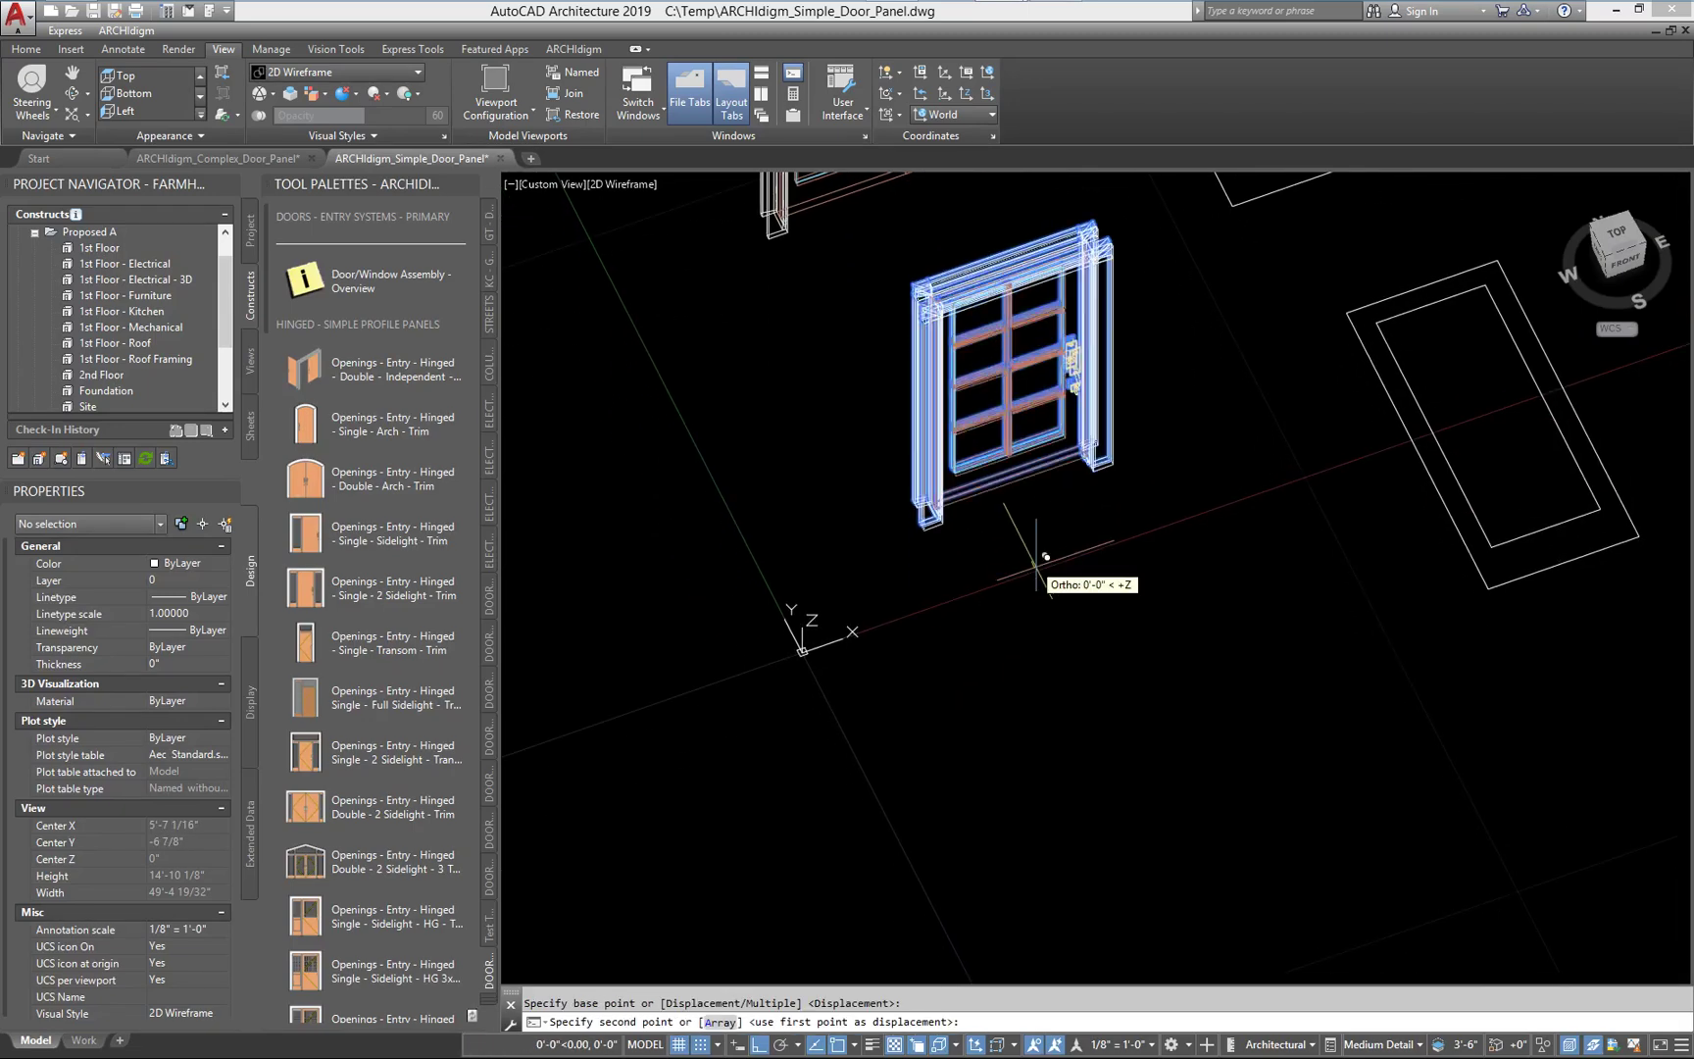
middle_click_drag(1174, 806, 1134, 621)
left_click(1162, 668)
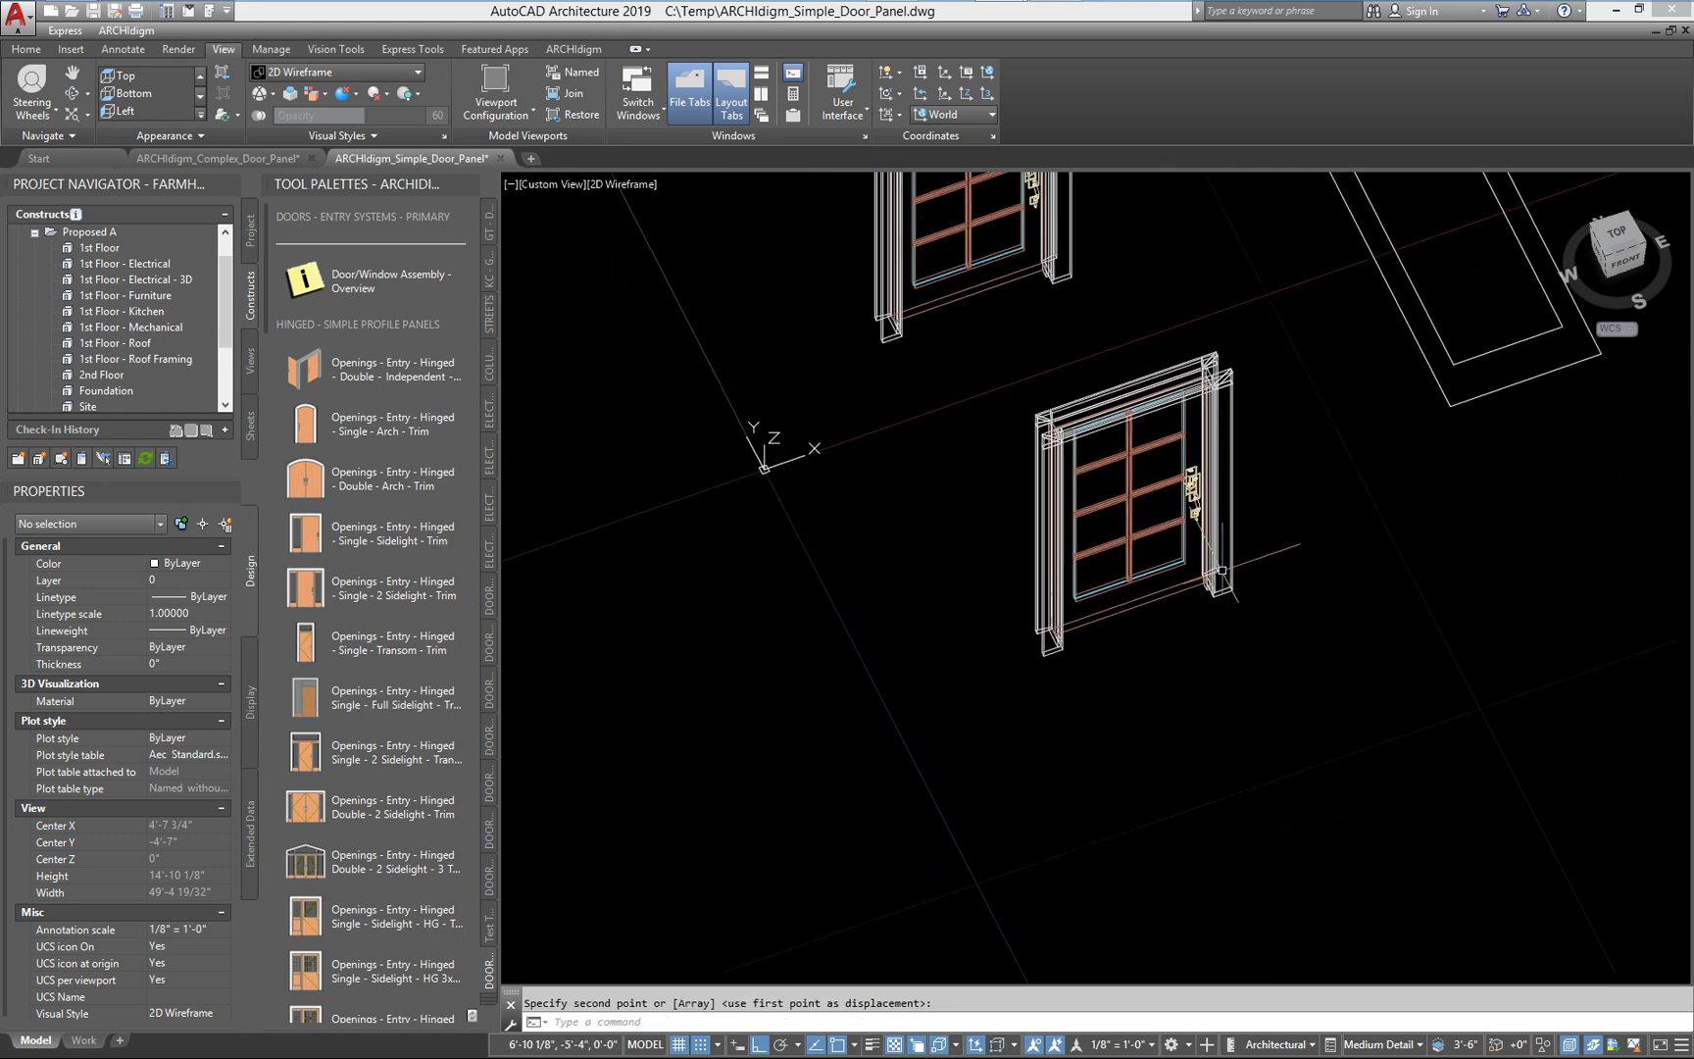
key("space")
Copy and assign a new door style to the copied door, naming it Entry - Hinged - Single - FG 2x4 - Trim -2
left_click(1300, 515)
left_click(1166, 627)
right_click(1205, 637)
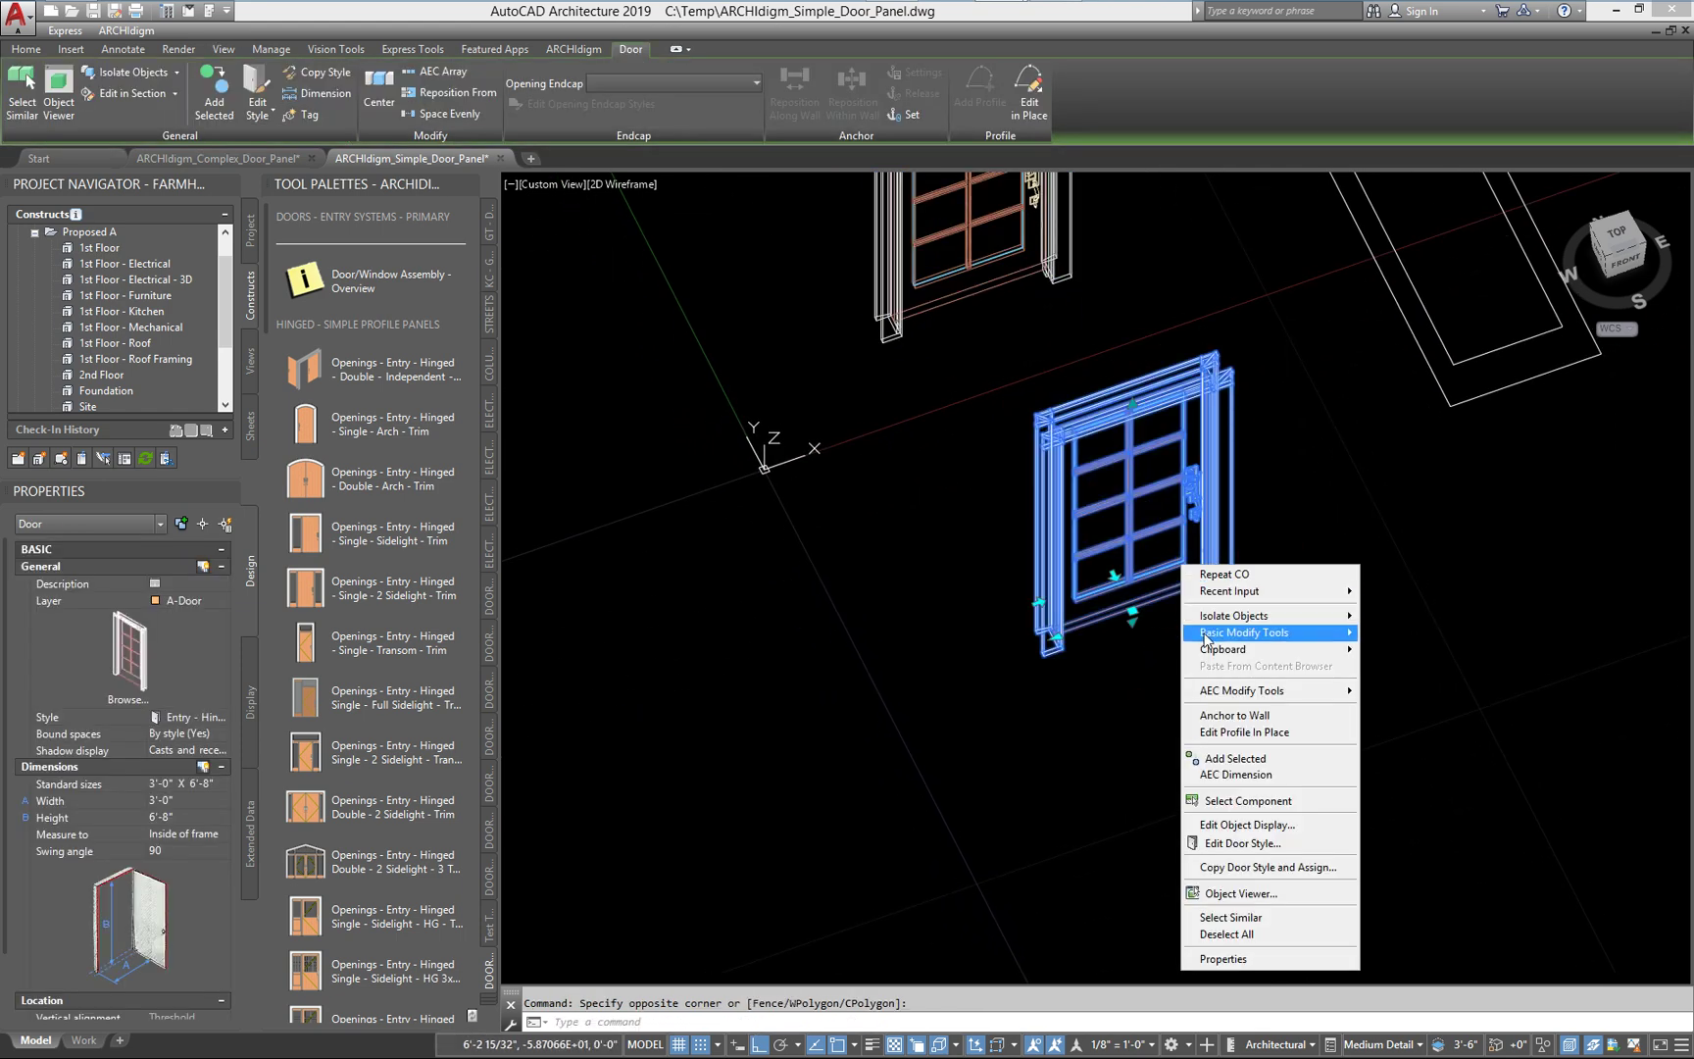
left_click(1252, 867)
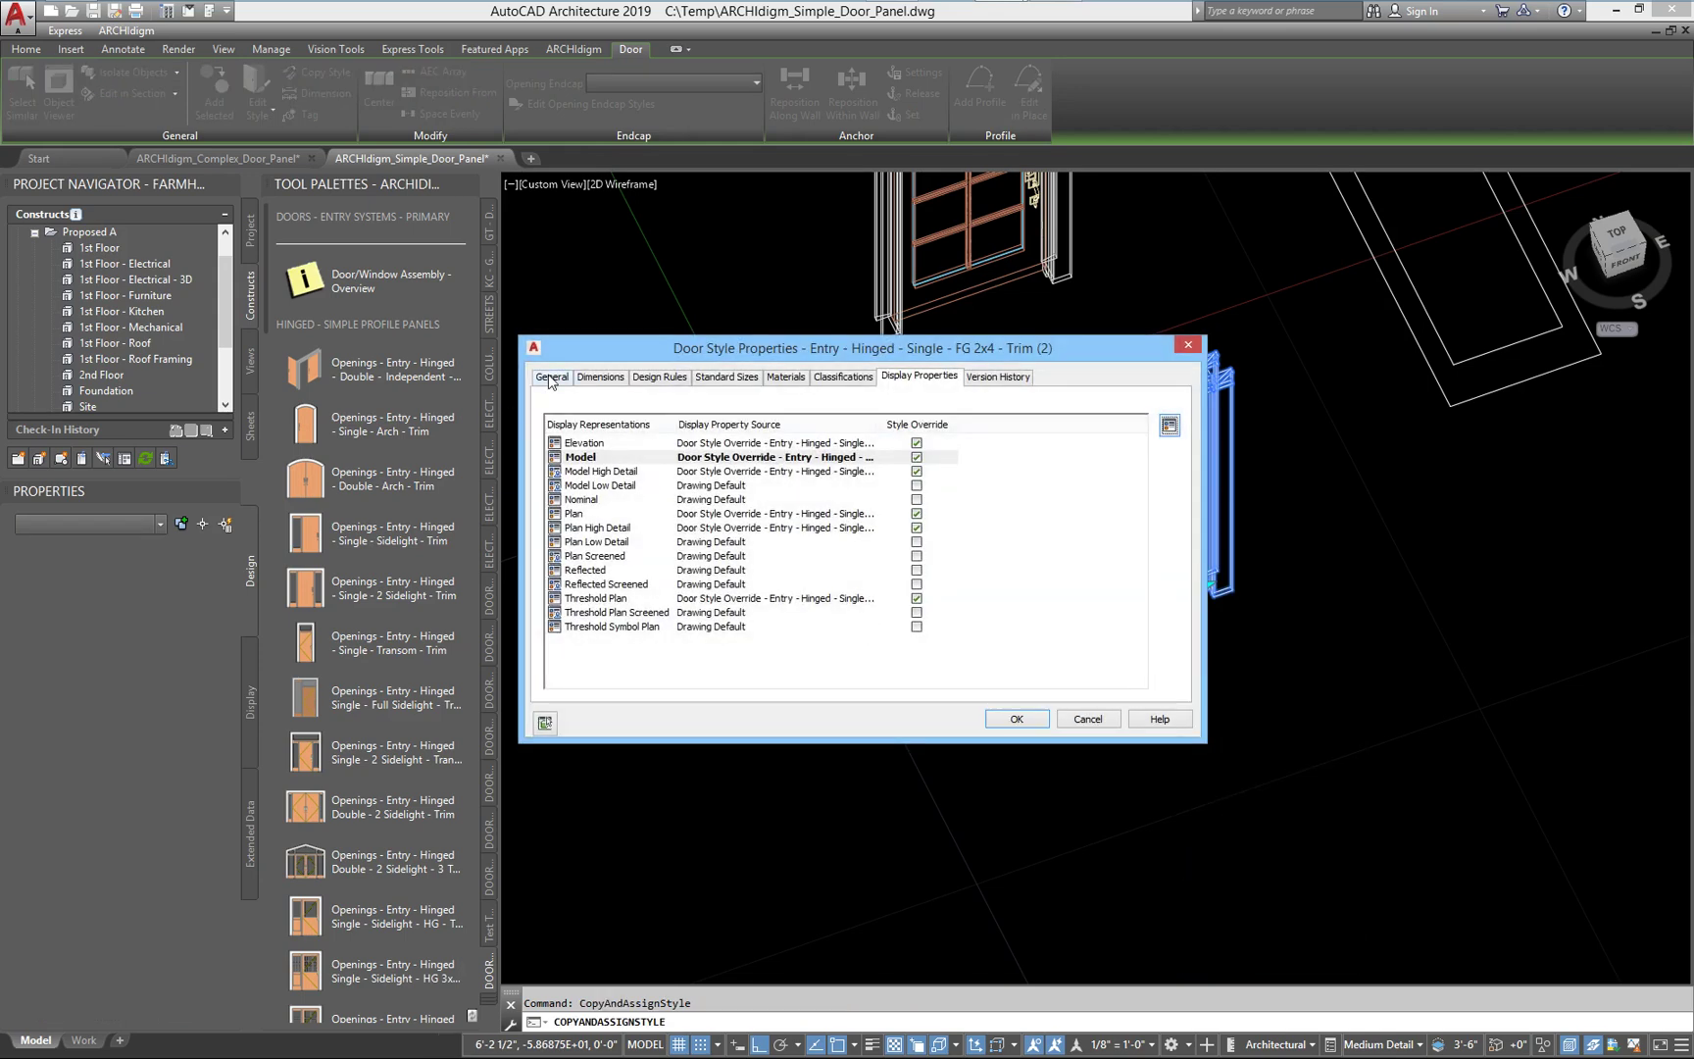
left_click(551, 380)
left_click(745, 438)
key("BackSpace")
key("BackSpace")
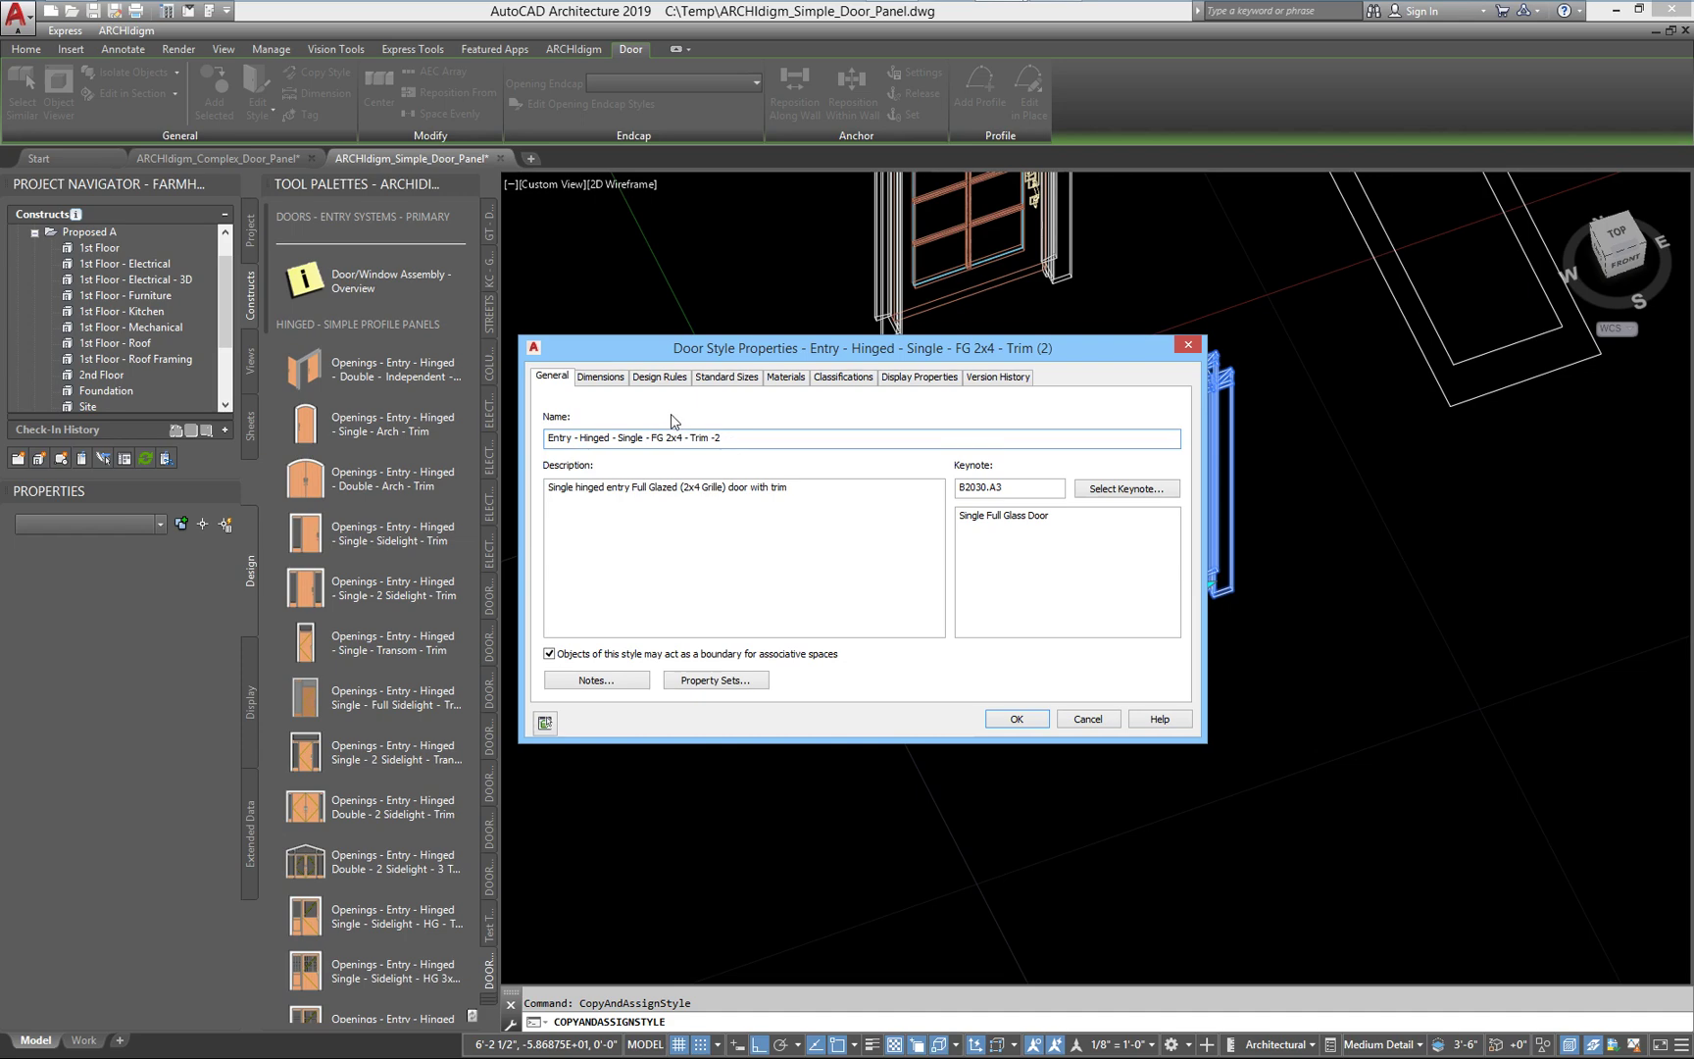
Set the duplicated style's door shape to use the Example 1 profile and apply the style
left_click(647, 378)
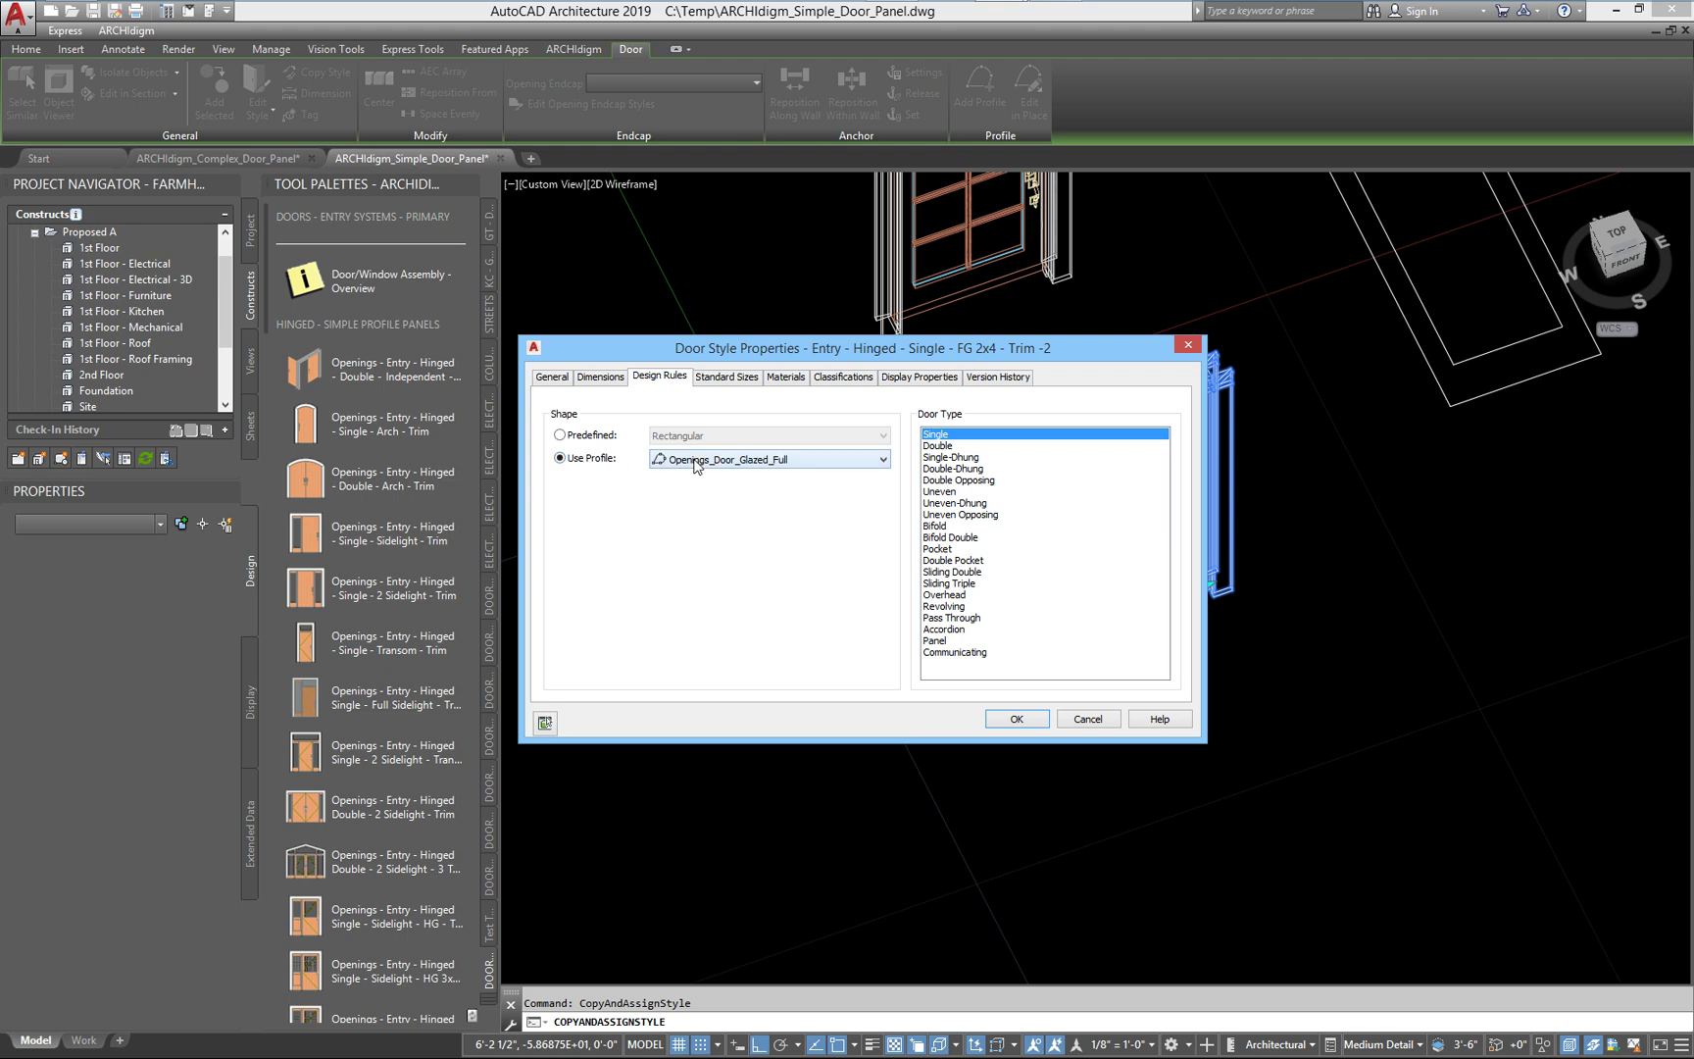
left_click(768, 458)
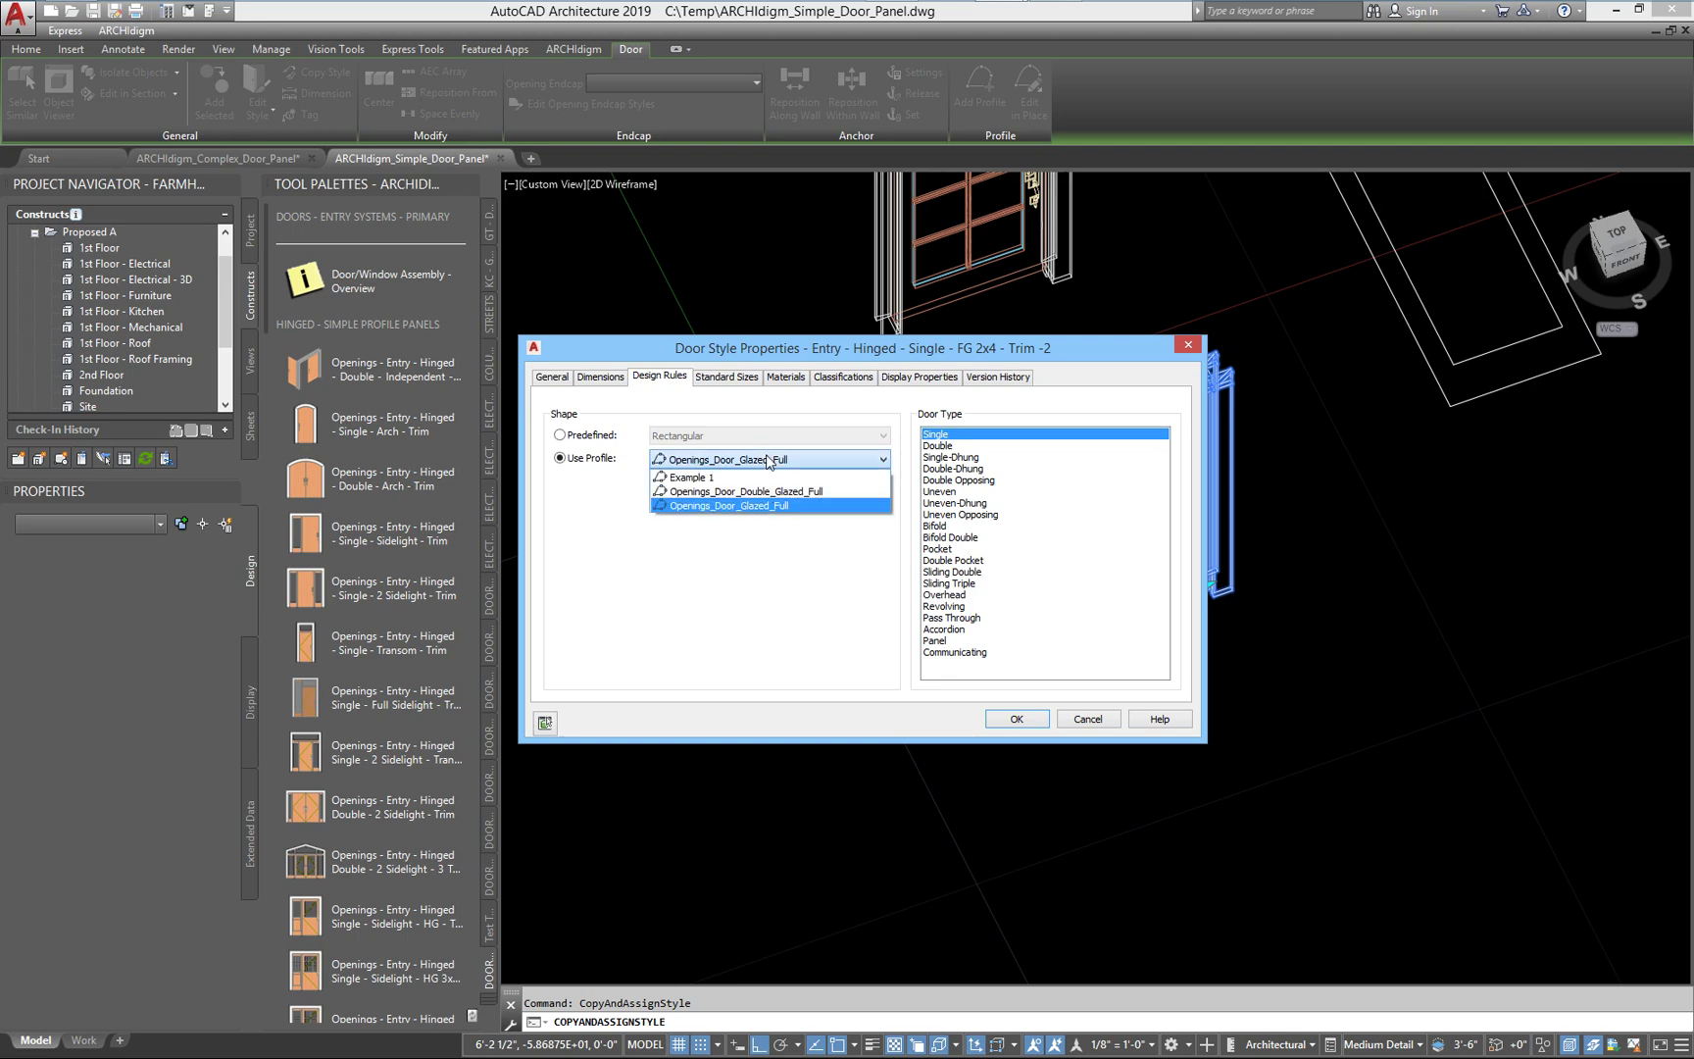
left_click(714, 480)
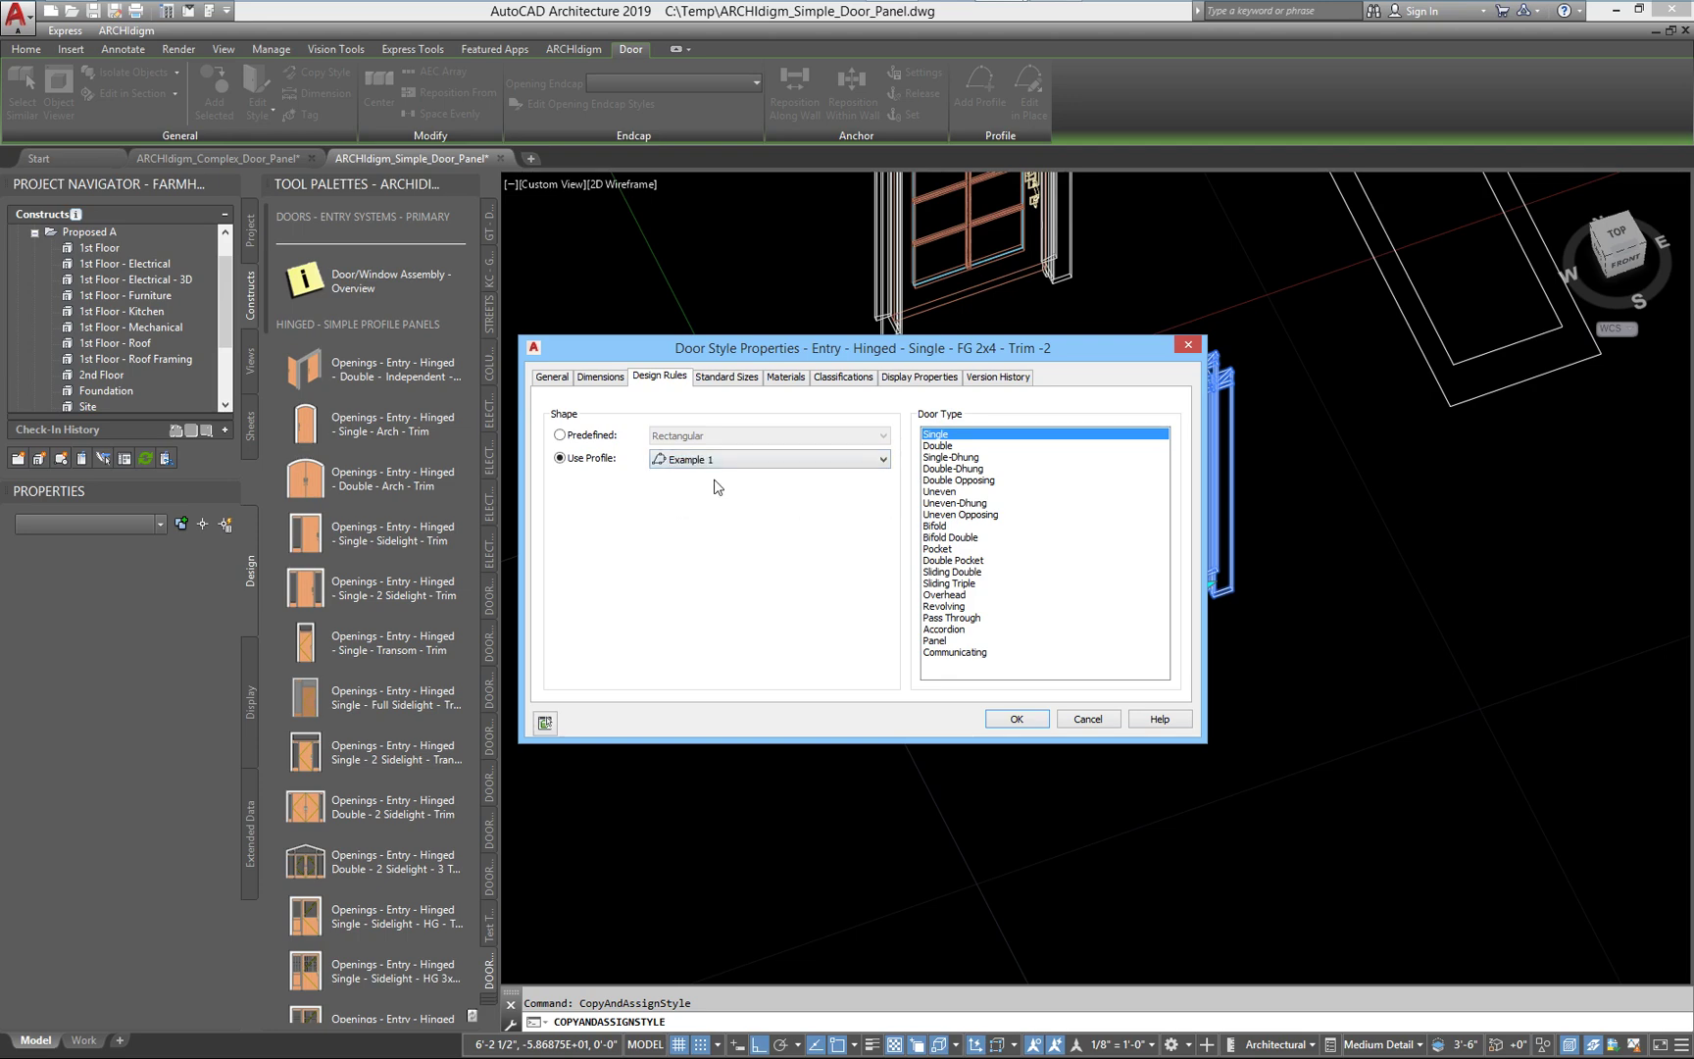
left_click(1020, 724)
Edit the Default Muntins block in the half-glazed door style's Model display override, setting Lights High to 3
middle_click_drag(1207, 630, 1226, 582)
middle_click_drag(1211, 591, 1075, 550)
scroll(1059, 541, "up", 2)
scroll(1075, 550, "down", 2)
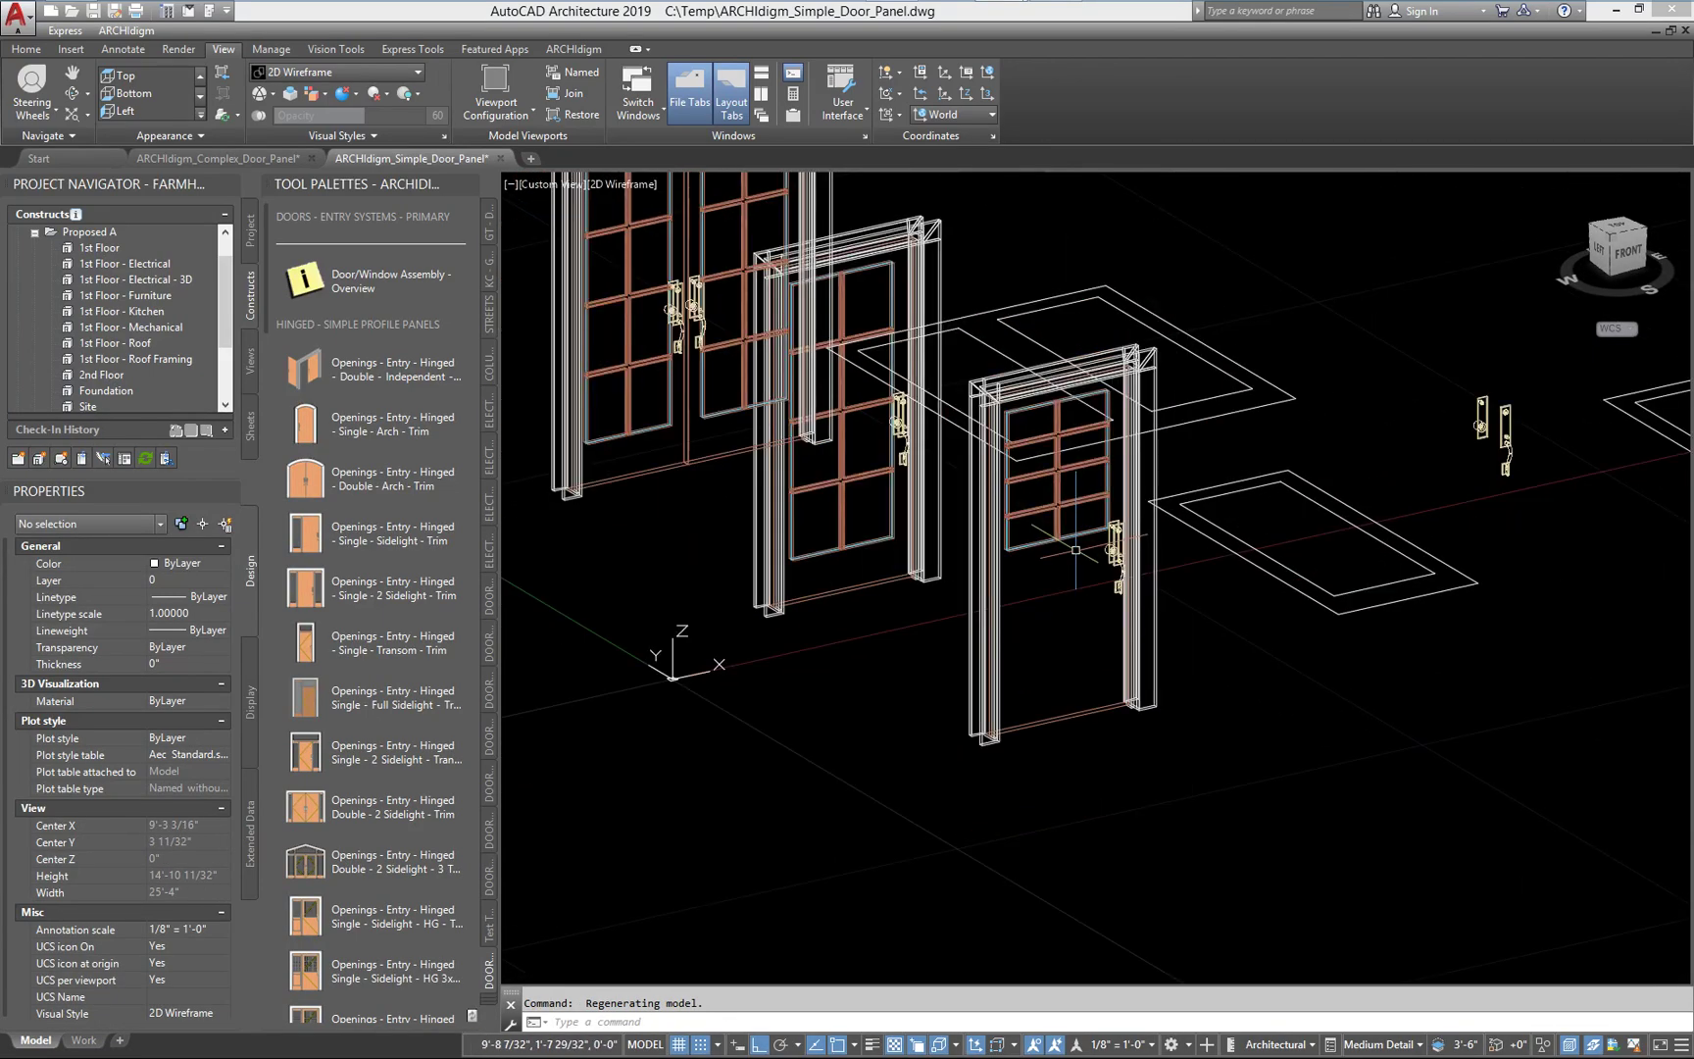
left_click(1053, 513)
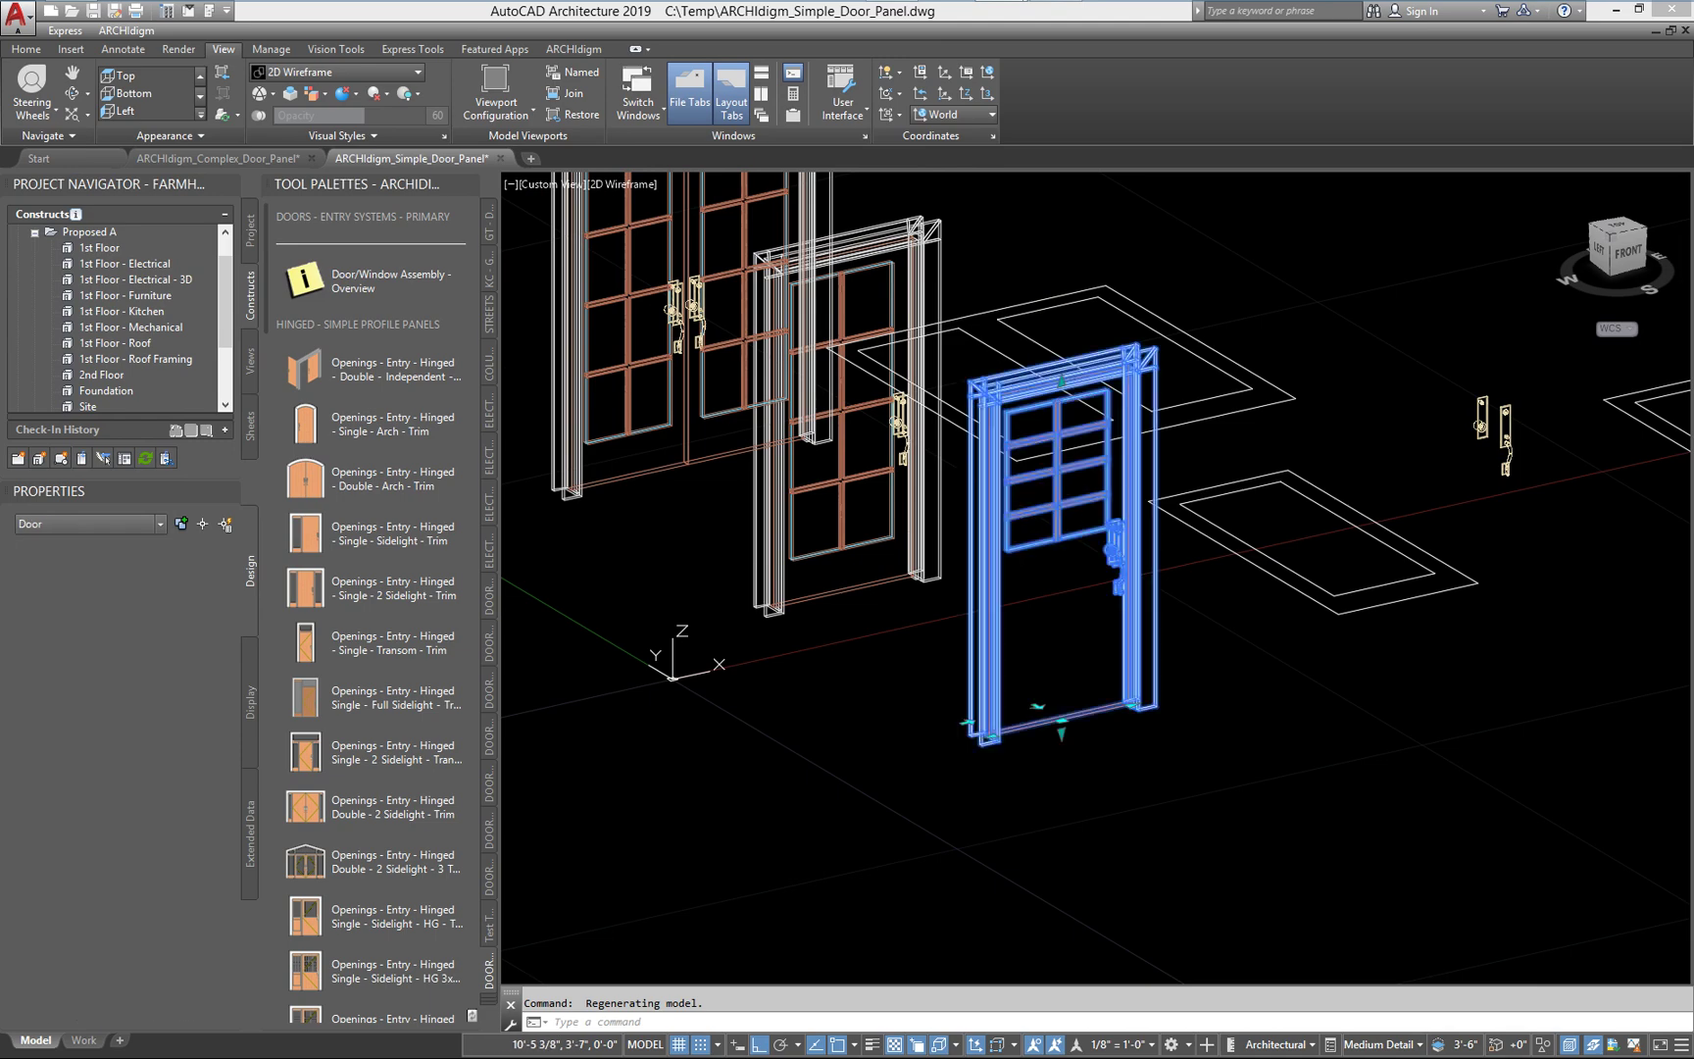
right_click(1058, 512)
left_click(1142, 792)
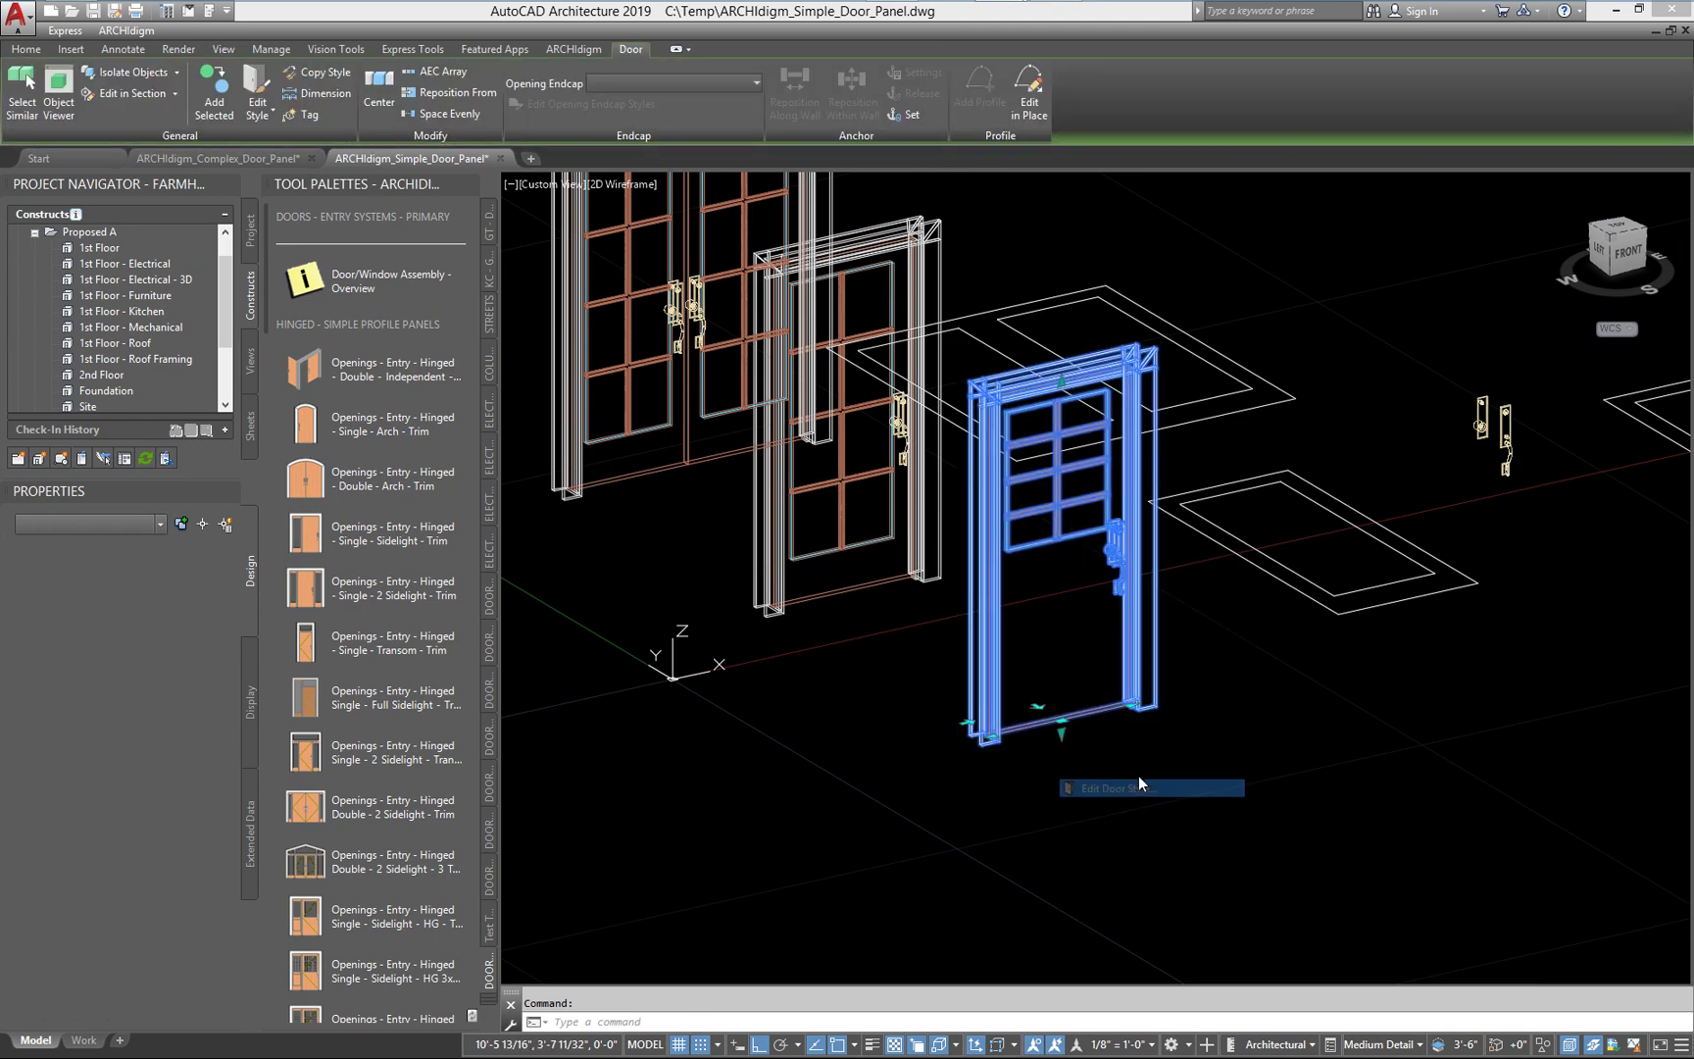
left_click(914, 378)
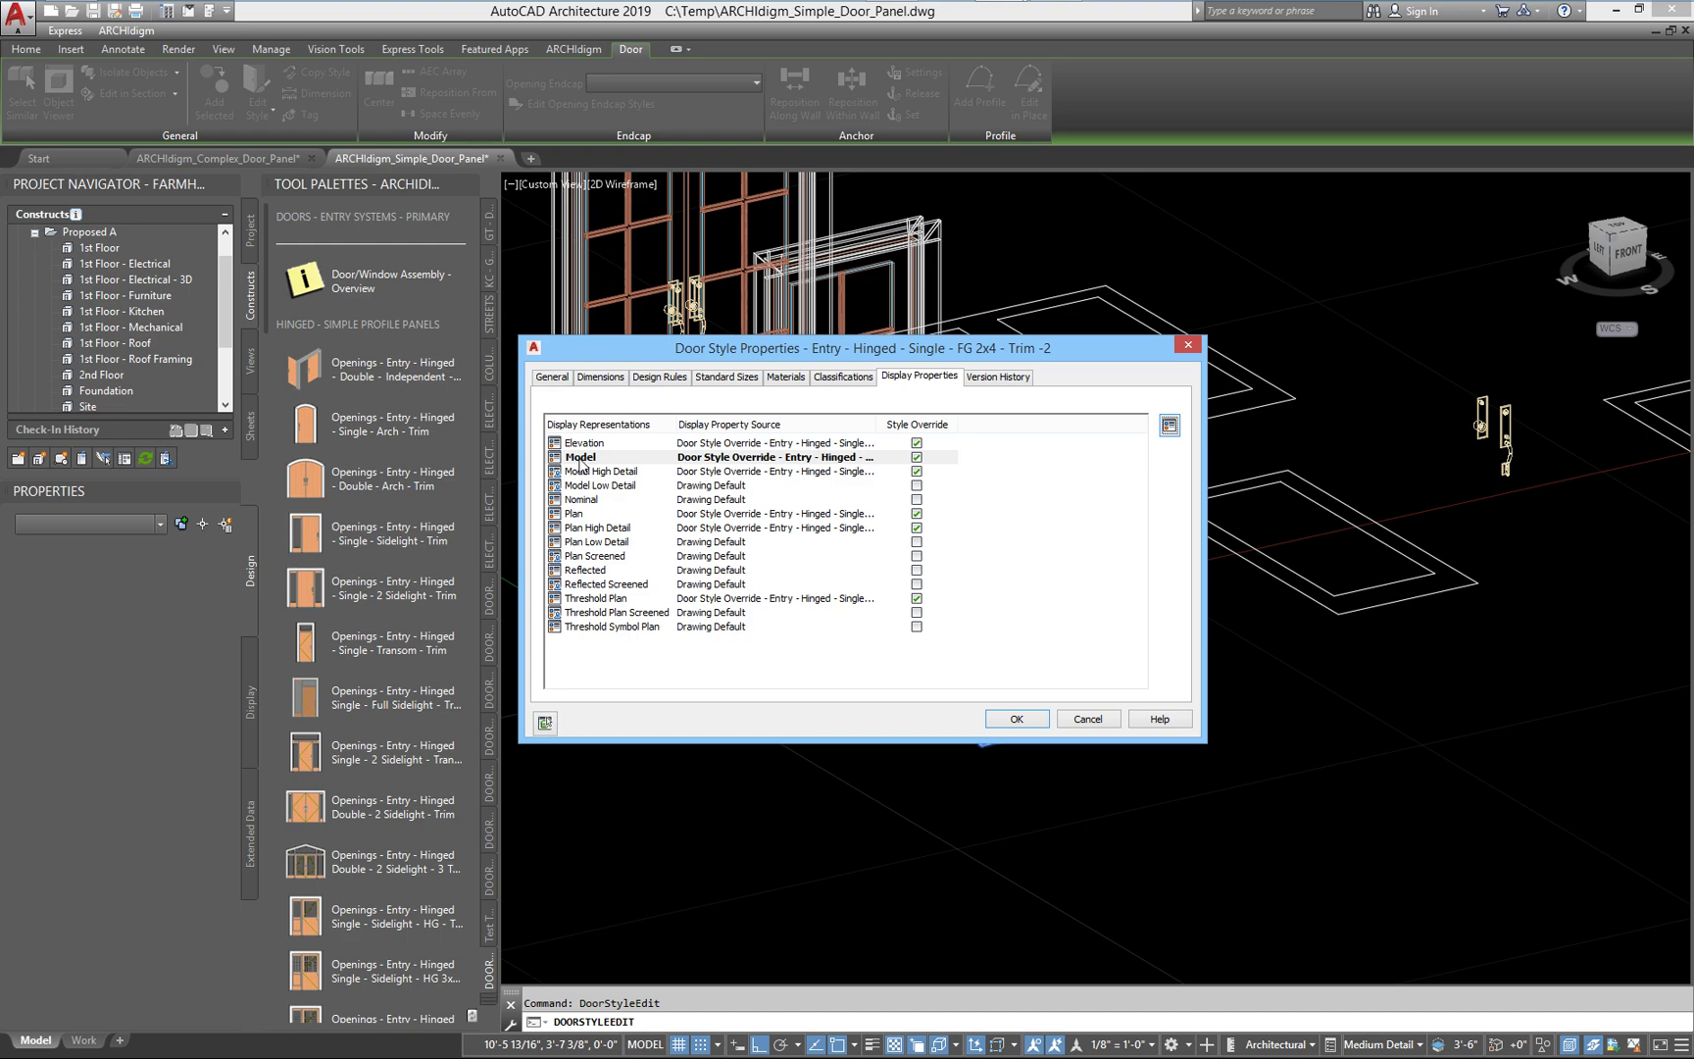
double_click(581, 460)
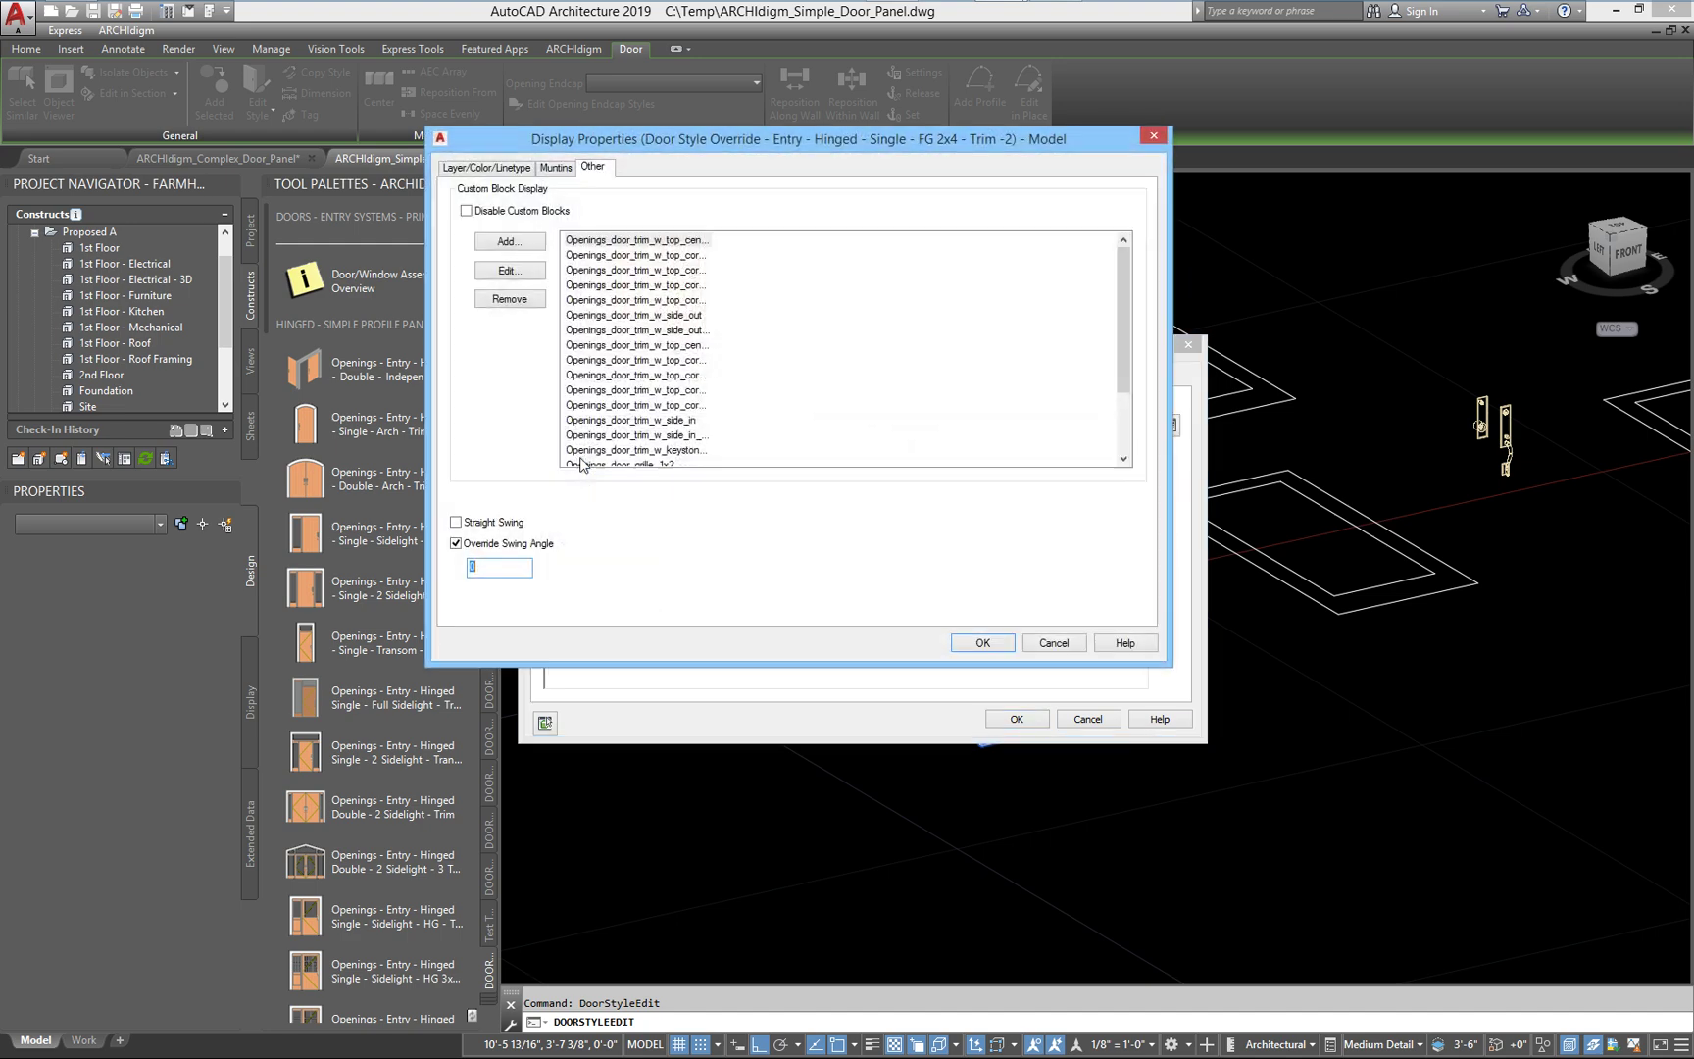
left_click(556, 168)
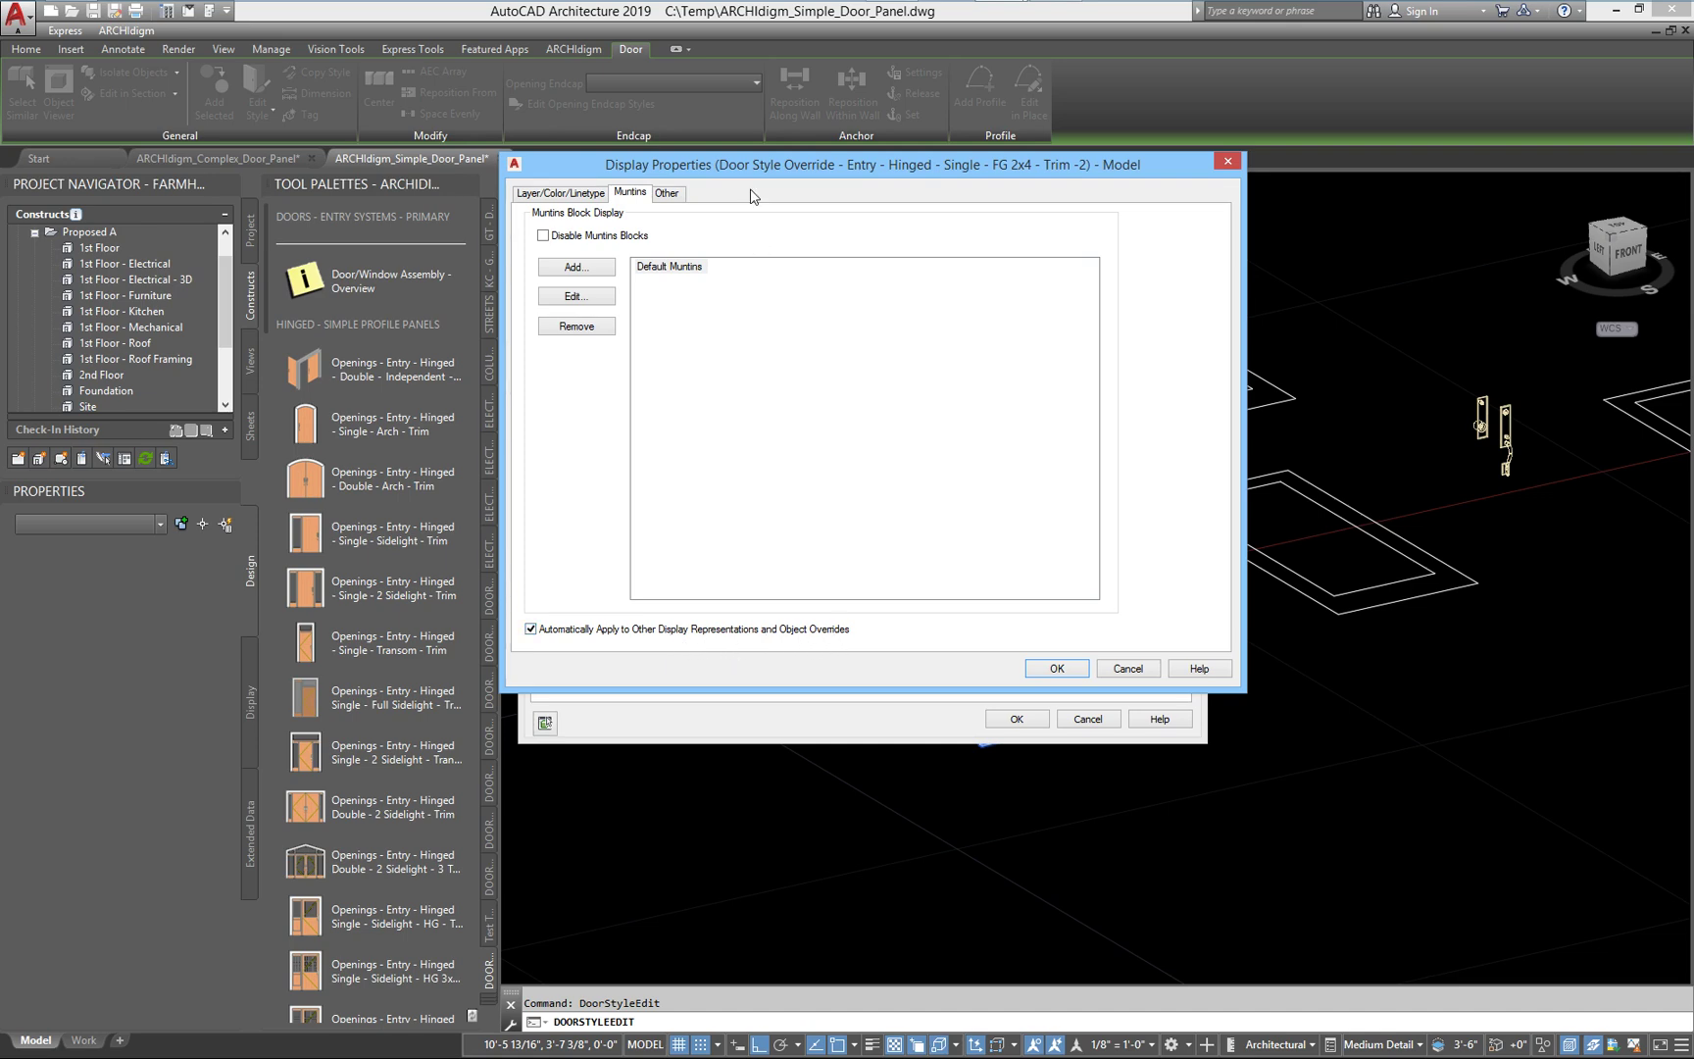
left_click_drag(753, 175, 1216, 259)
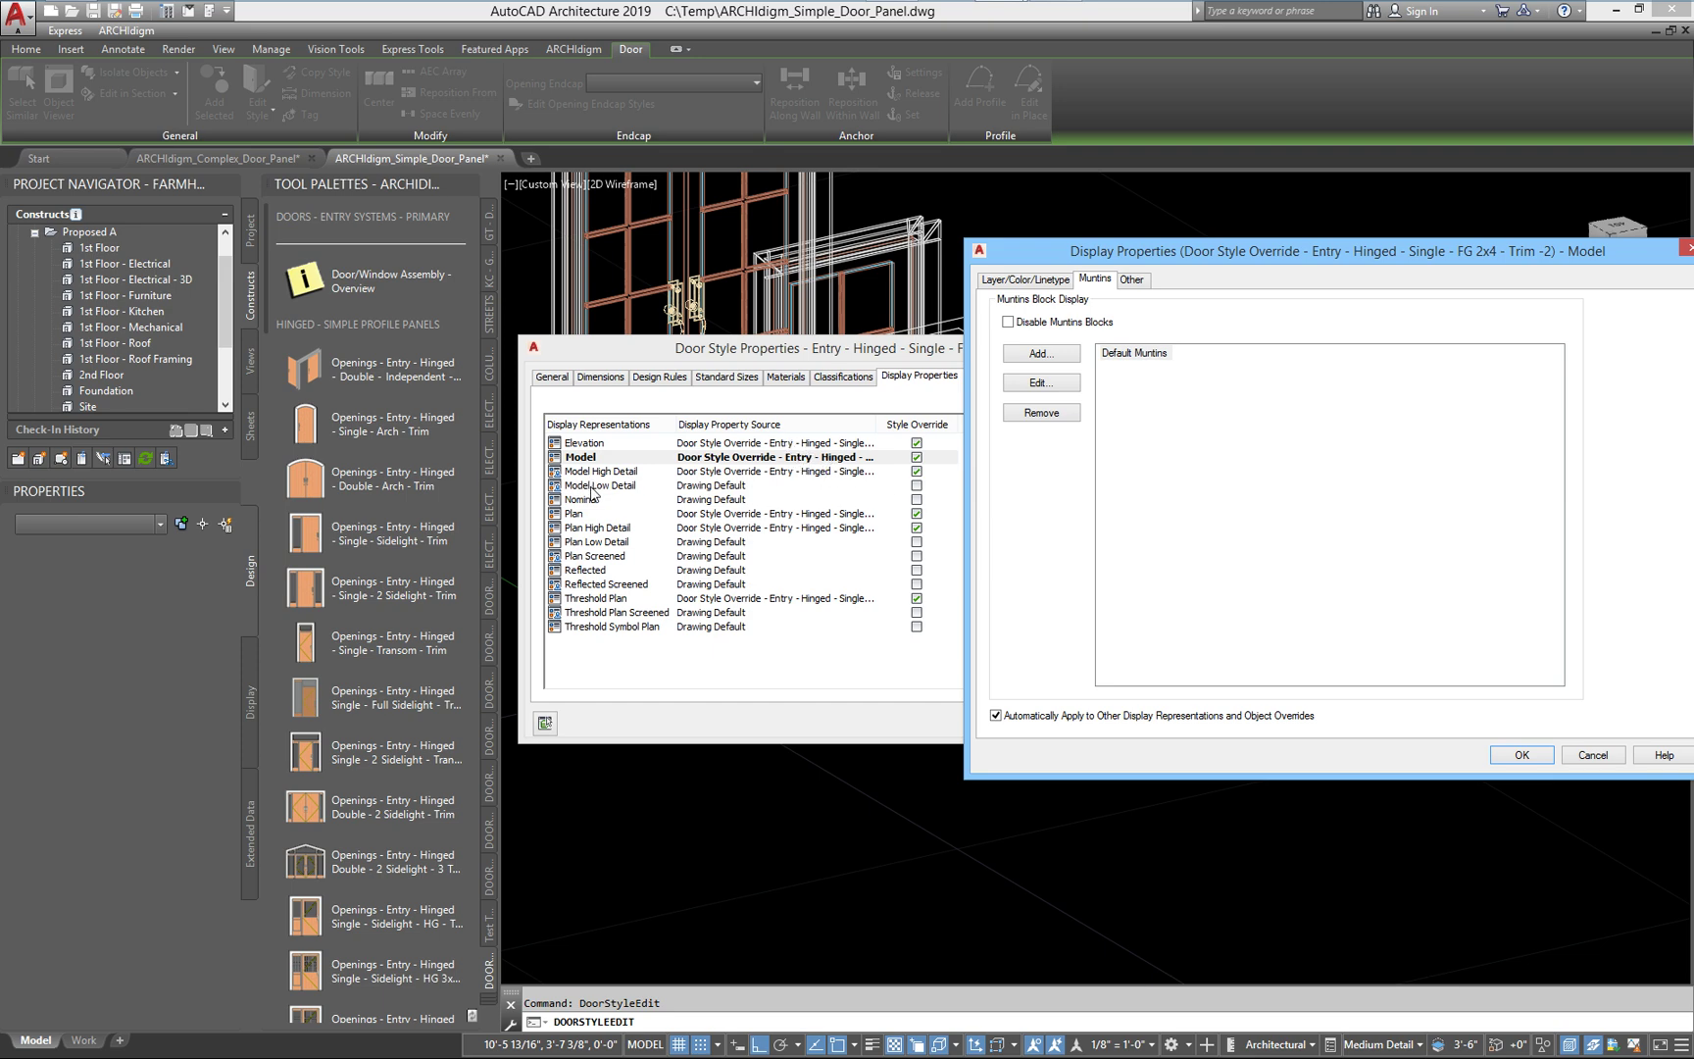
left_click_drag(1215, 251, 819, 282)
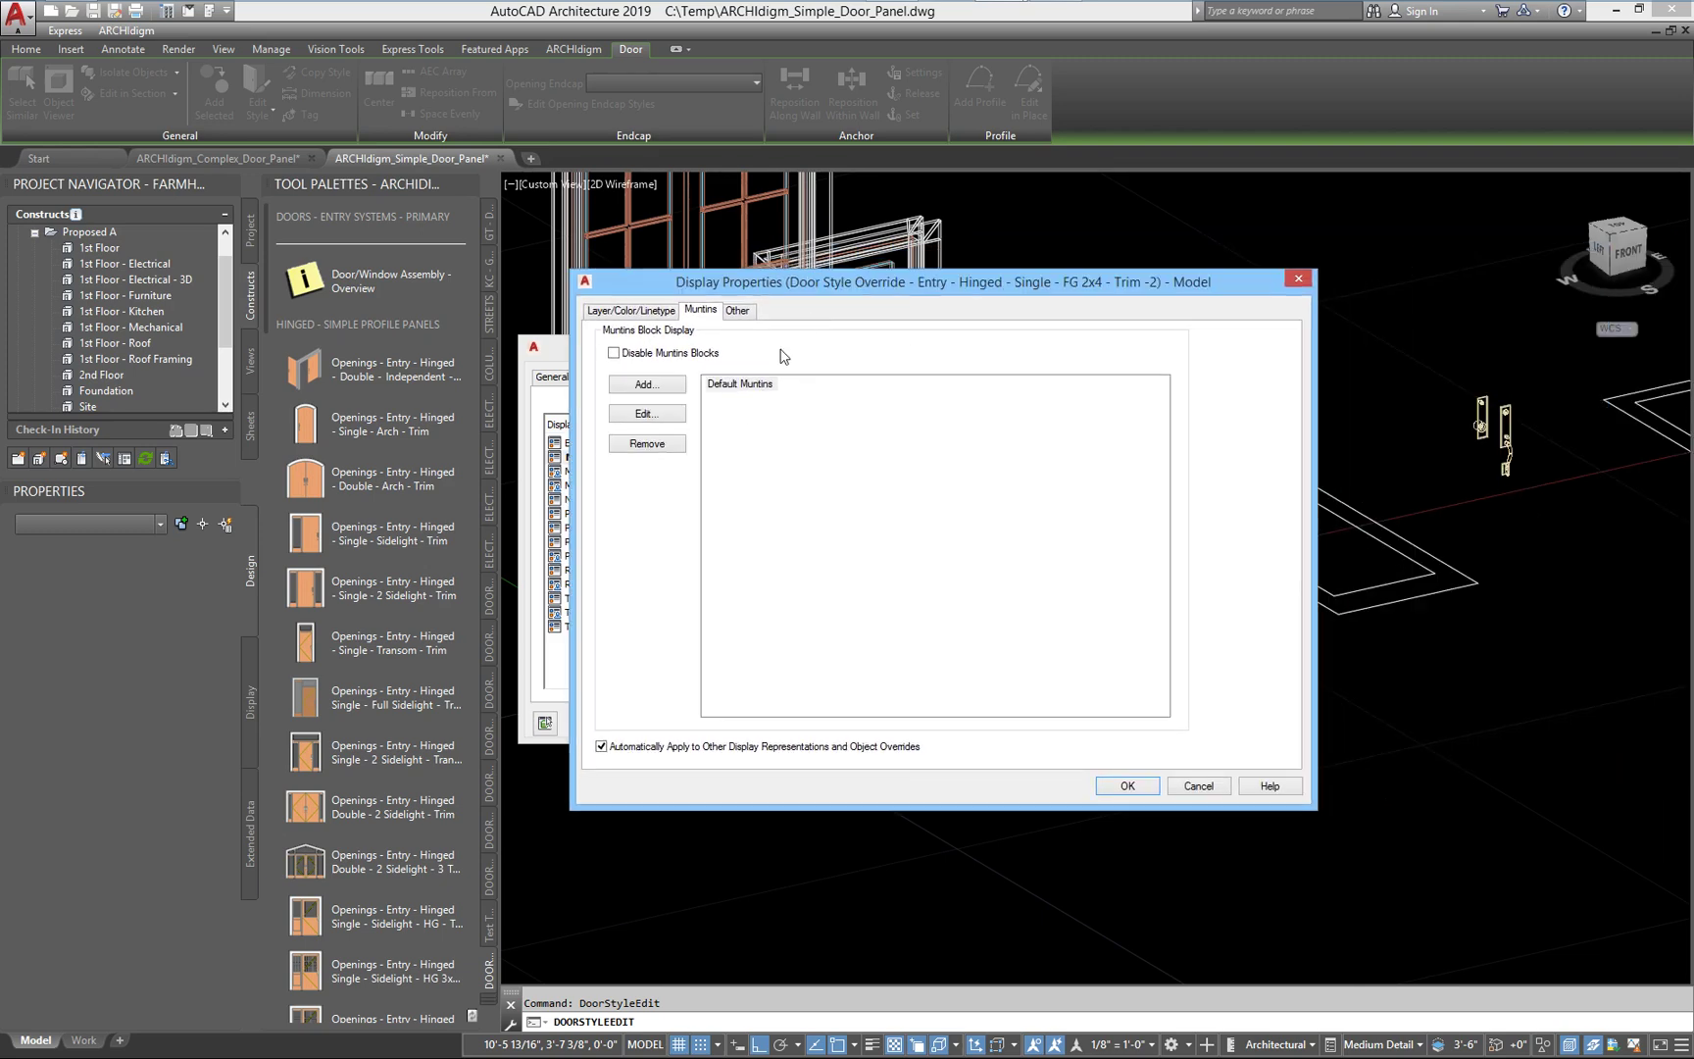
left_click(649, 413)
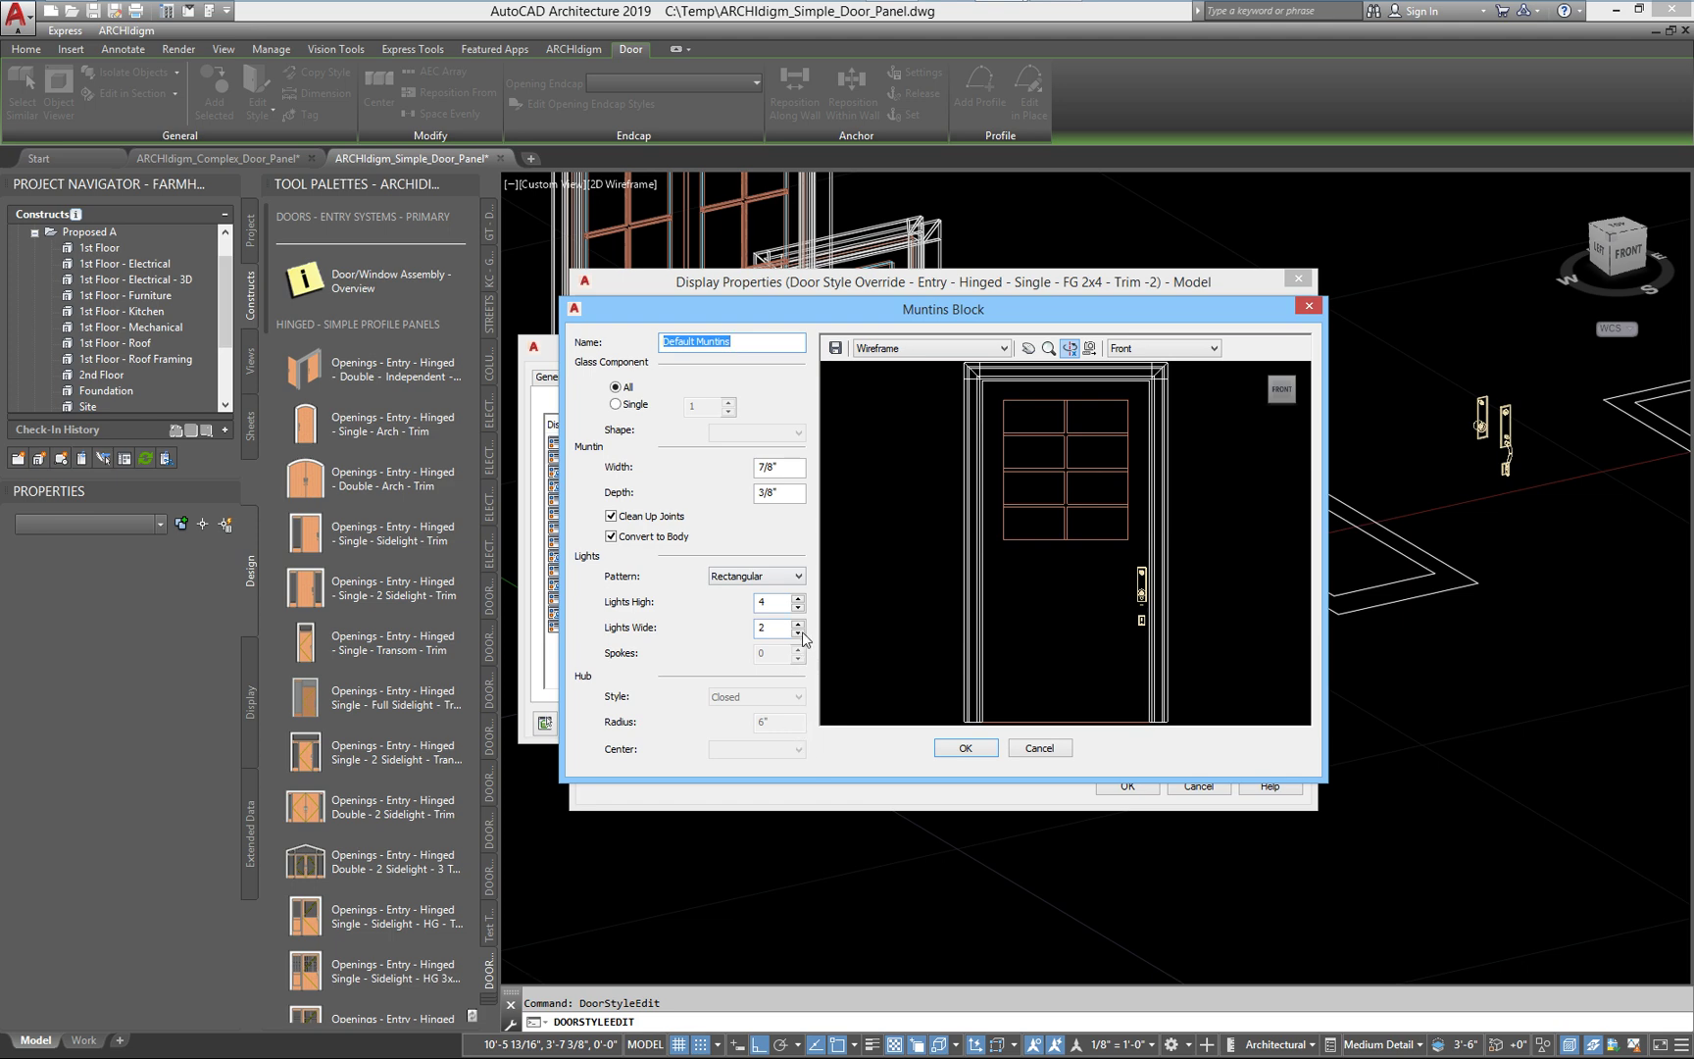
left_click(799, 609)
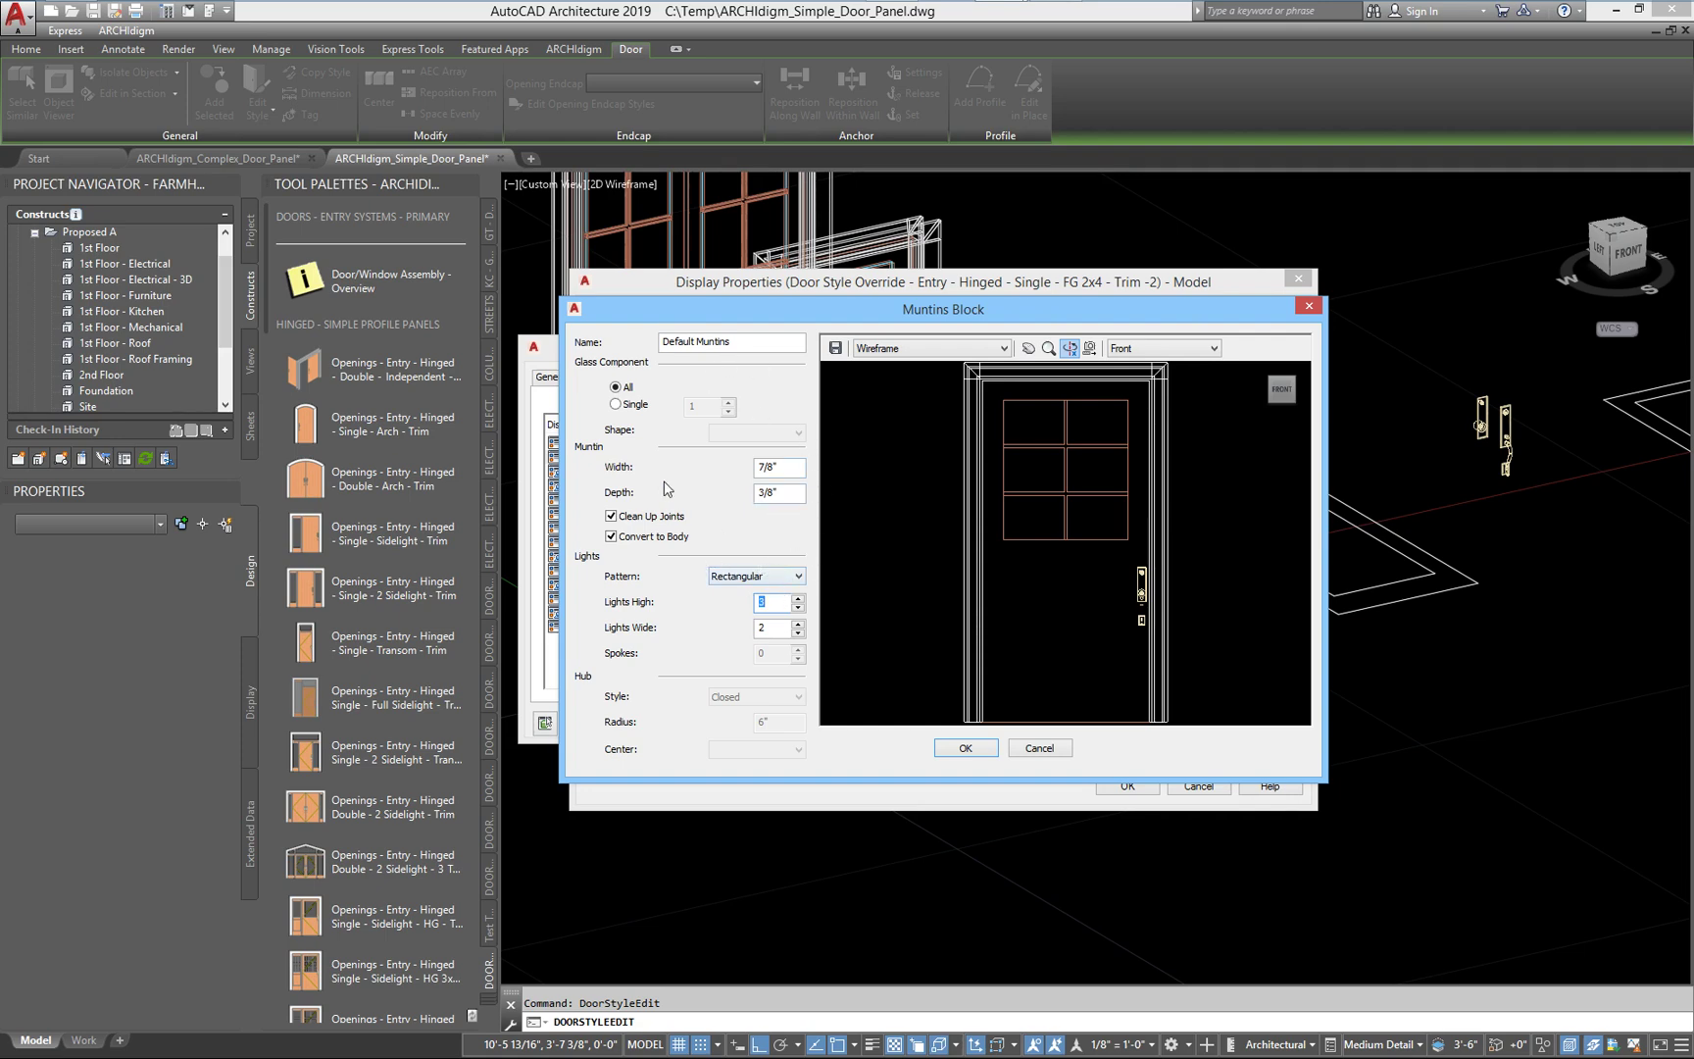
Try the Diamond and Sunburst muntin patterns, and return the pattern to Rectangular
left_click(761, 577)
left_click(745, 603)
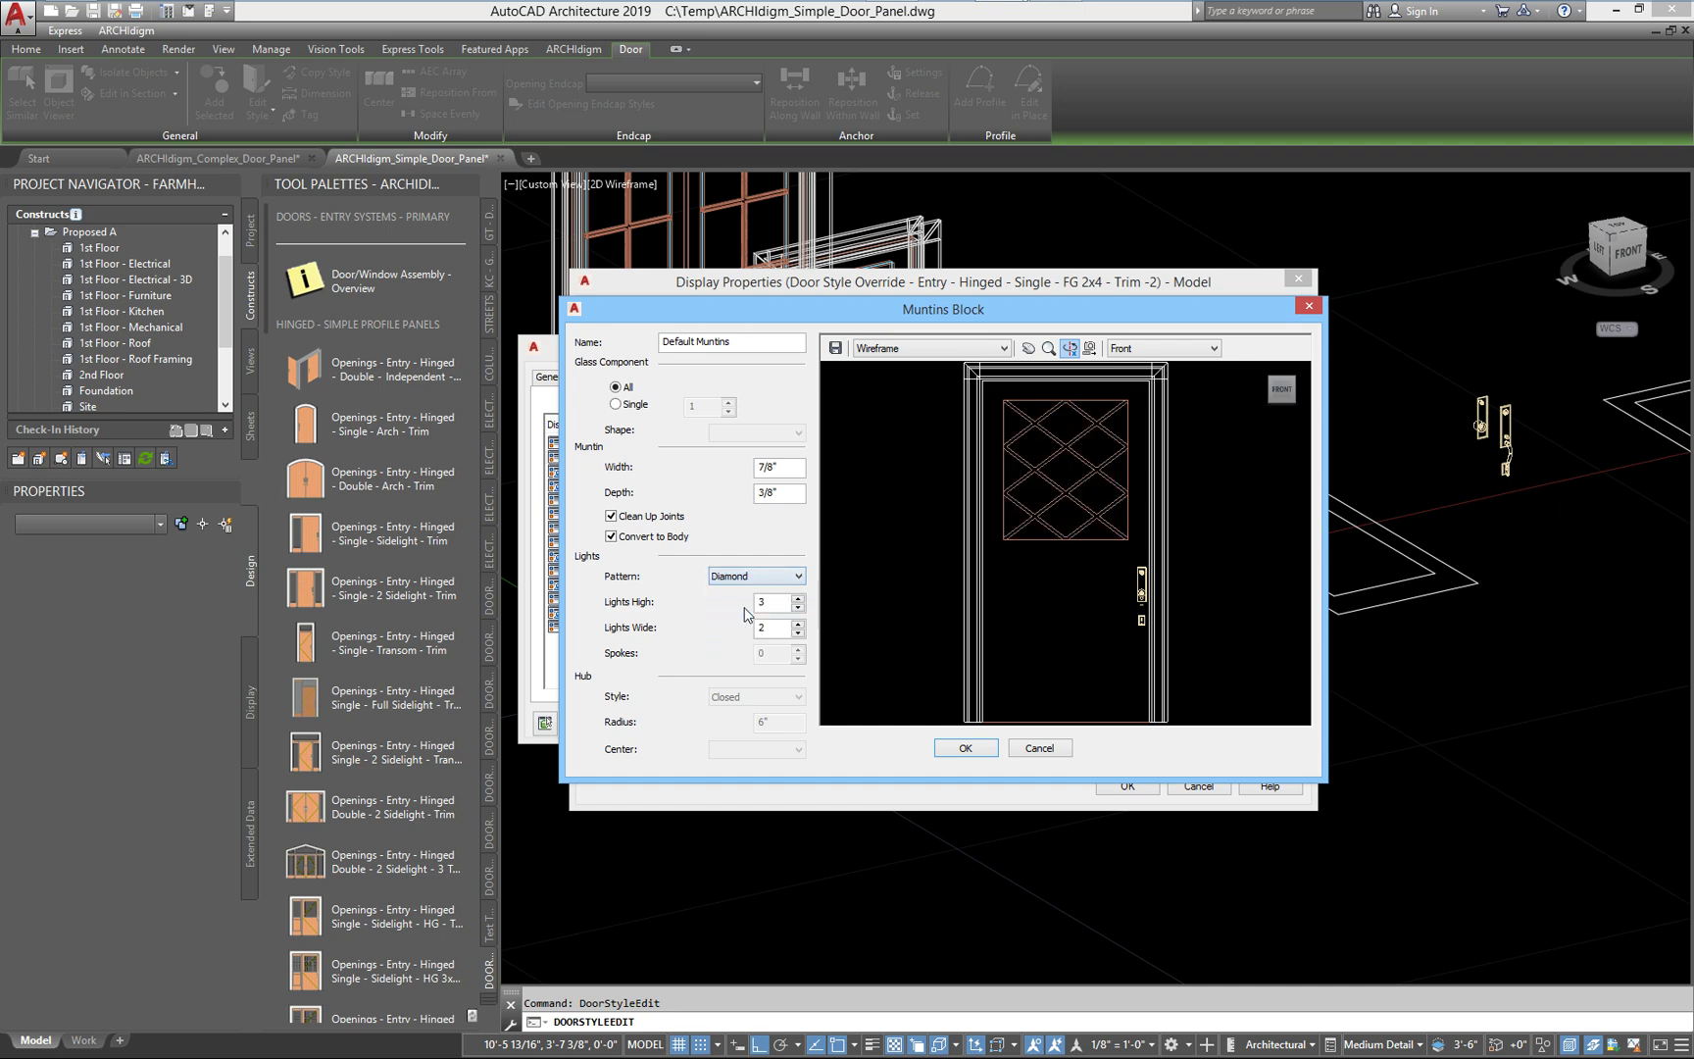
left_click(751, 578)
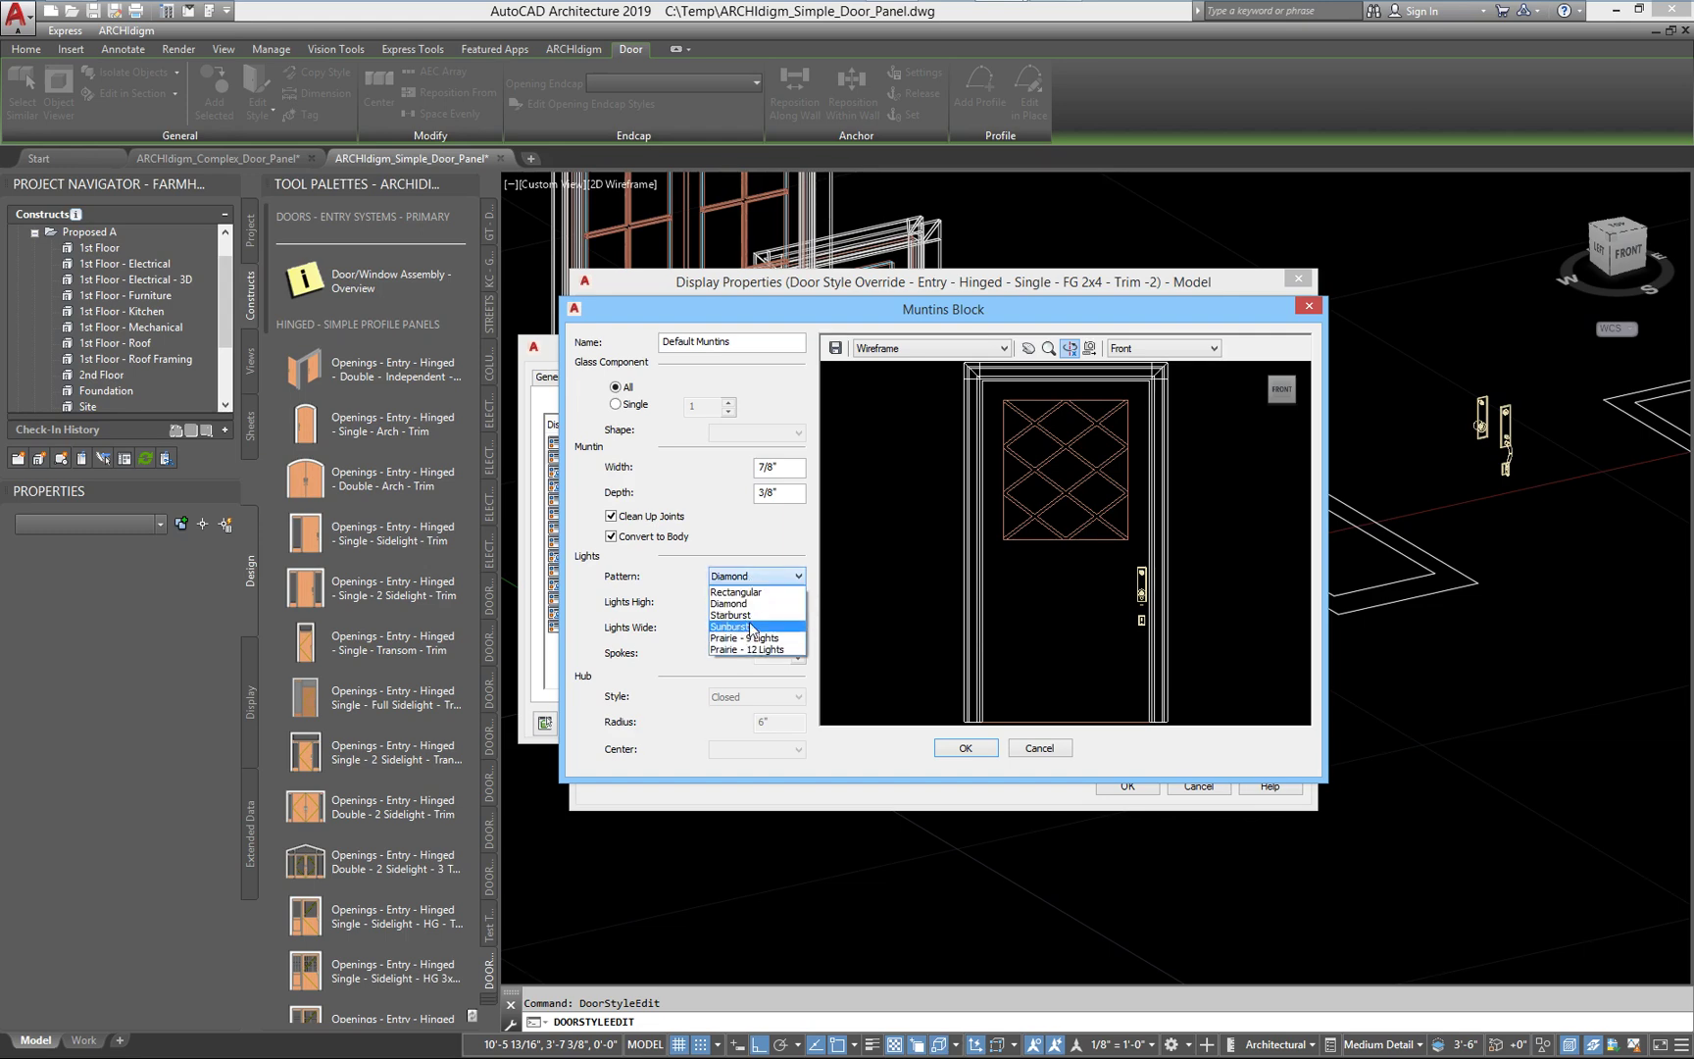
left_click(751, 627)
left_click(762, 578)
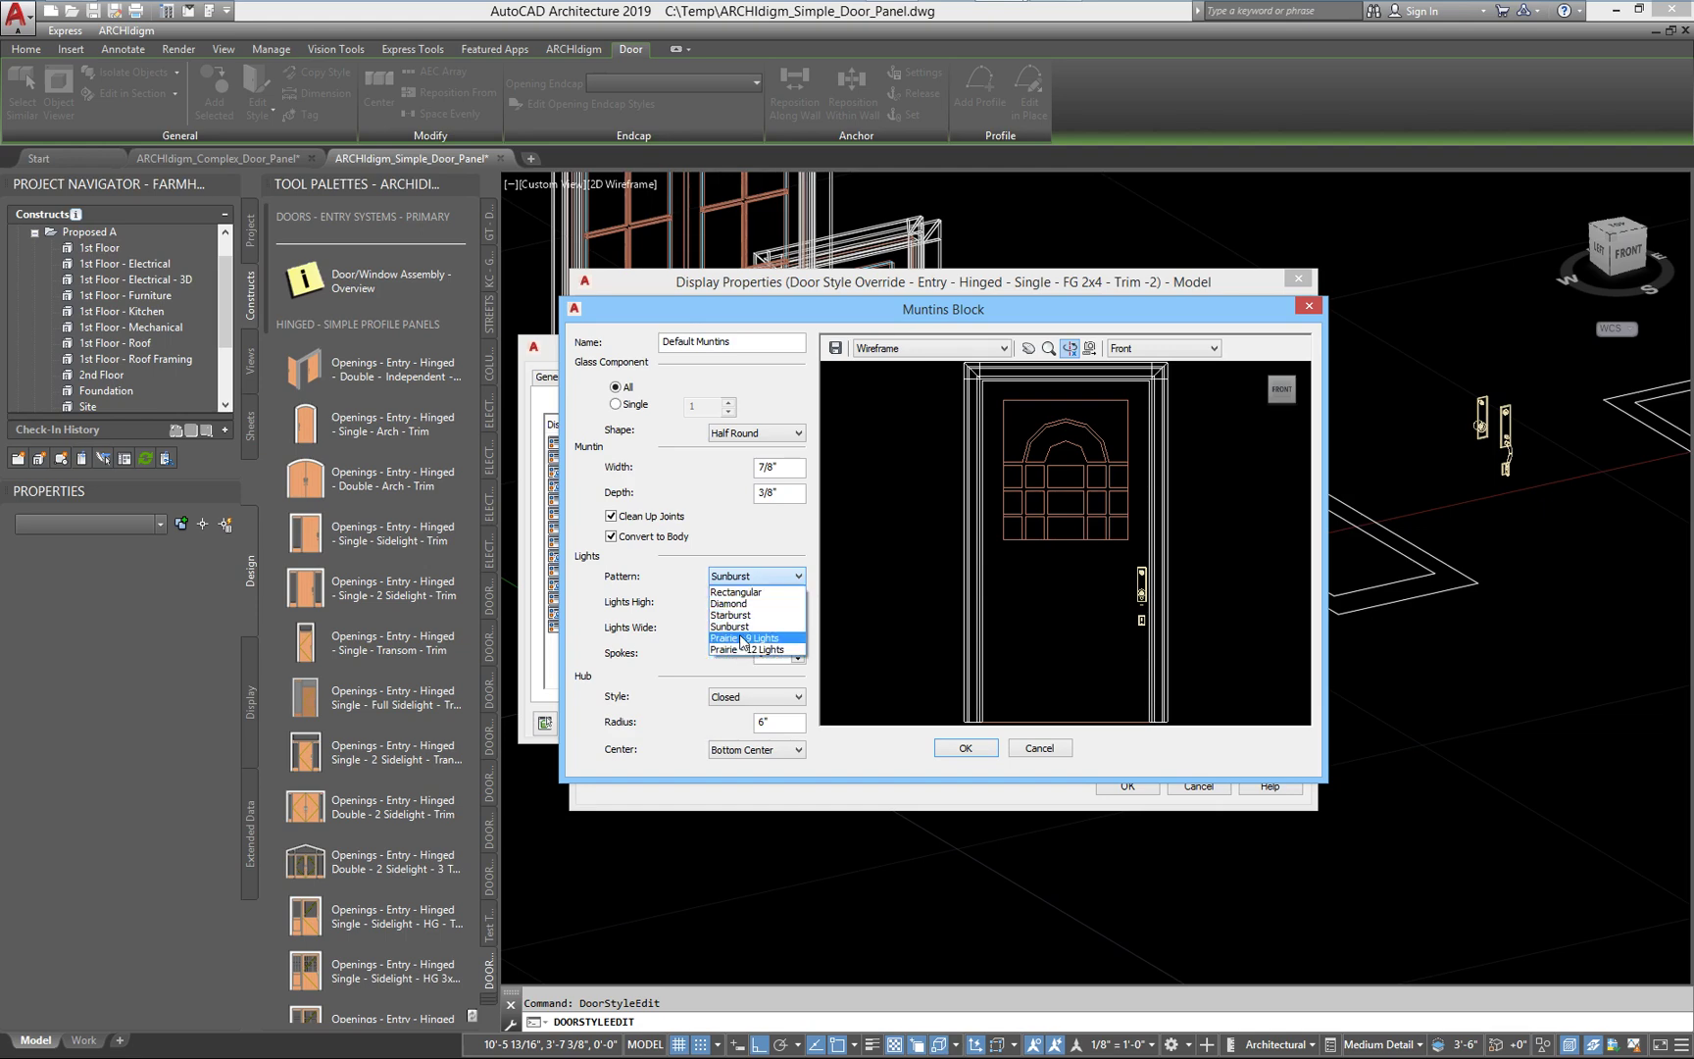
left_click(733, 594)
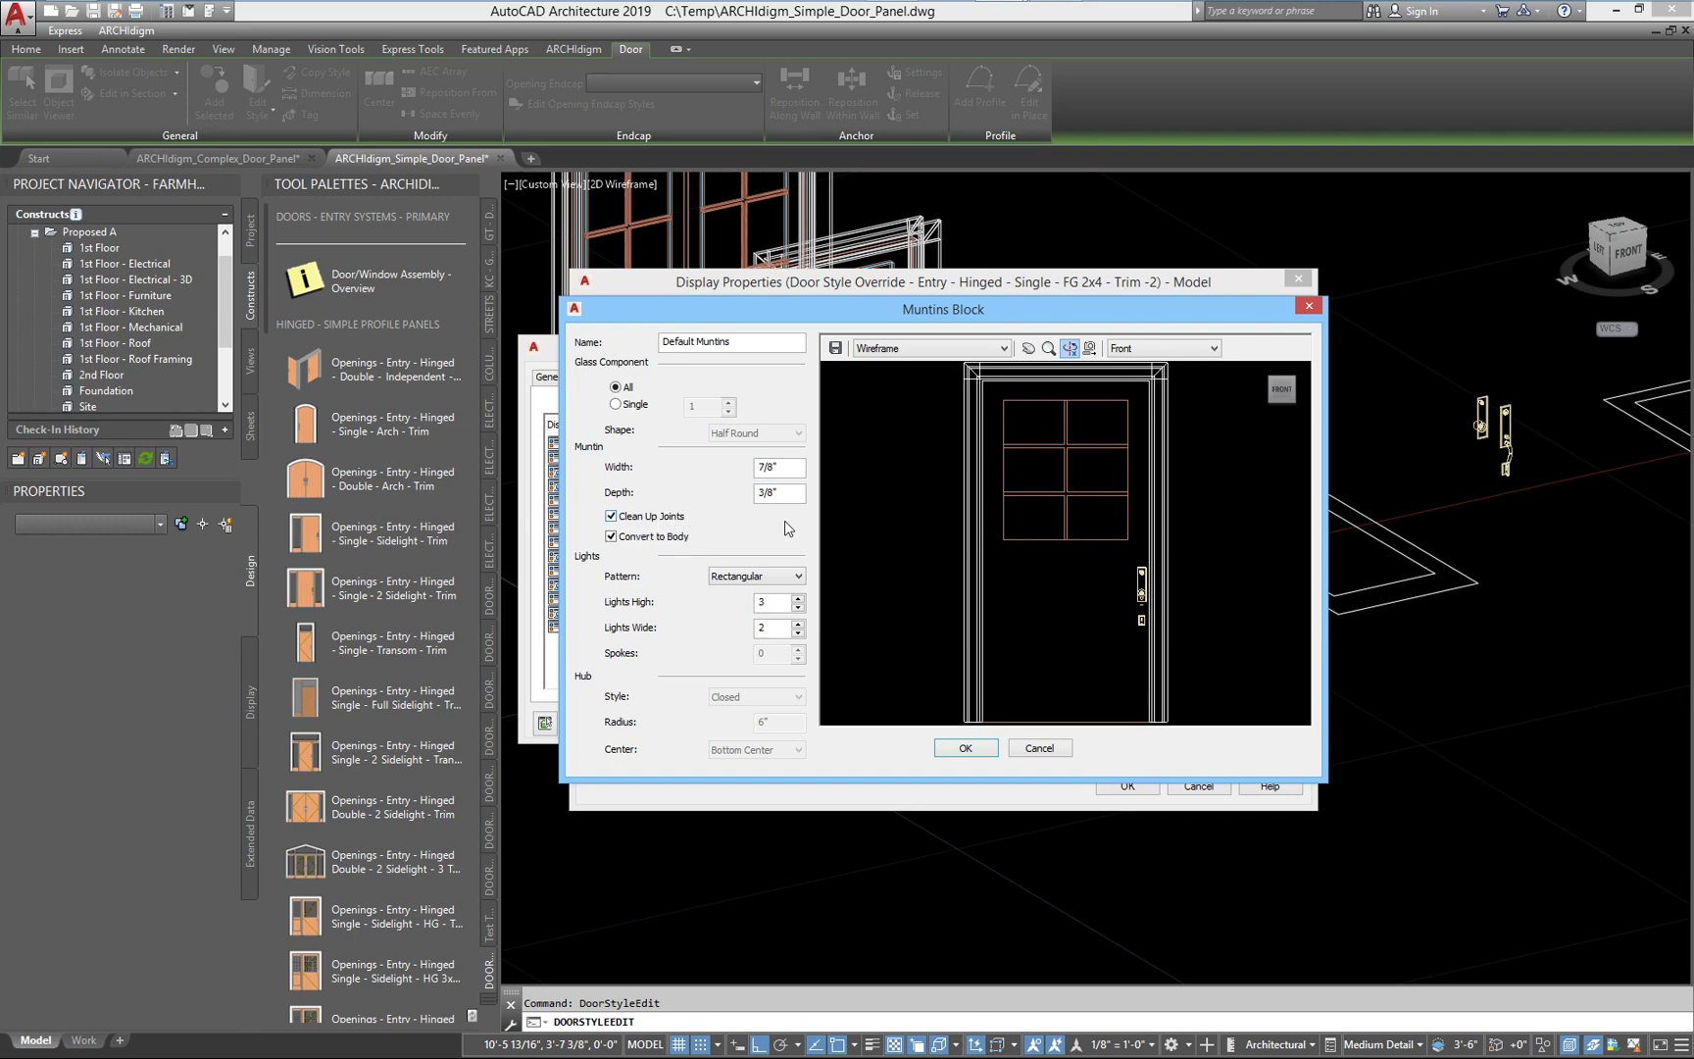
Switch Convert to Body off and back on for the muntins, inspecting the door preview from an angle
left_click_drag(1035, 516, 1044, 585)
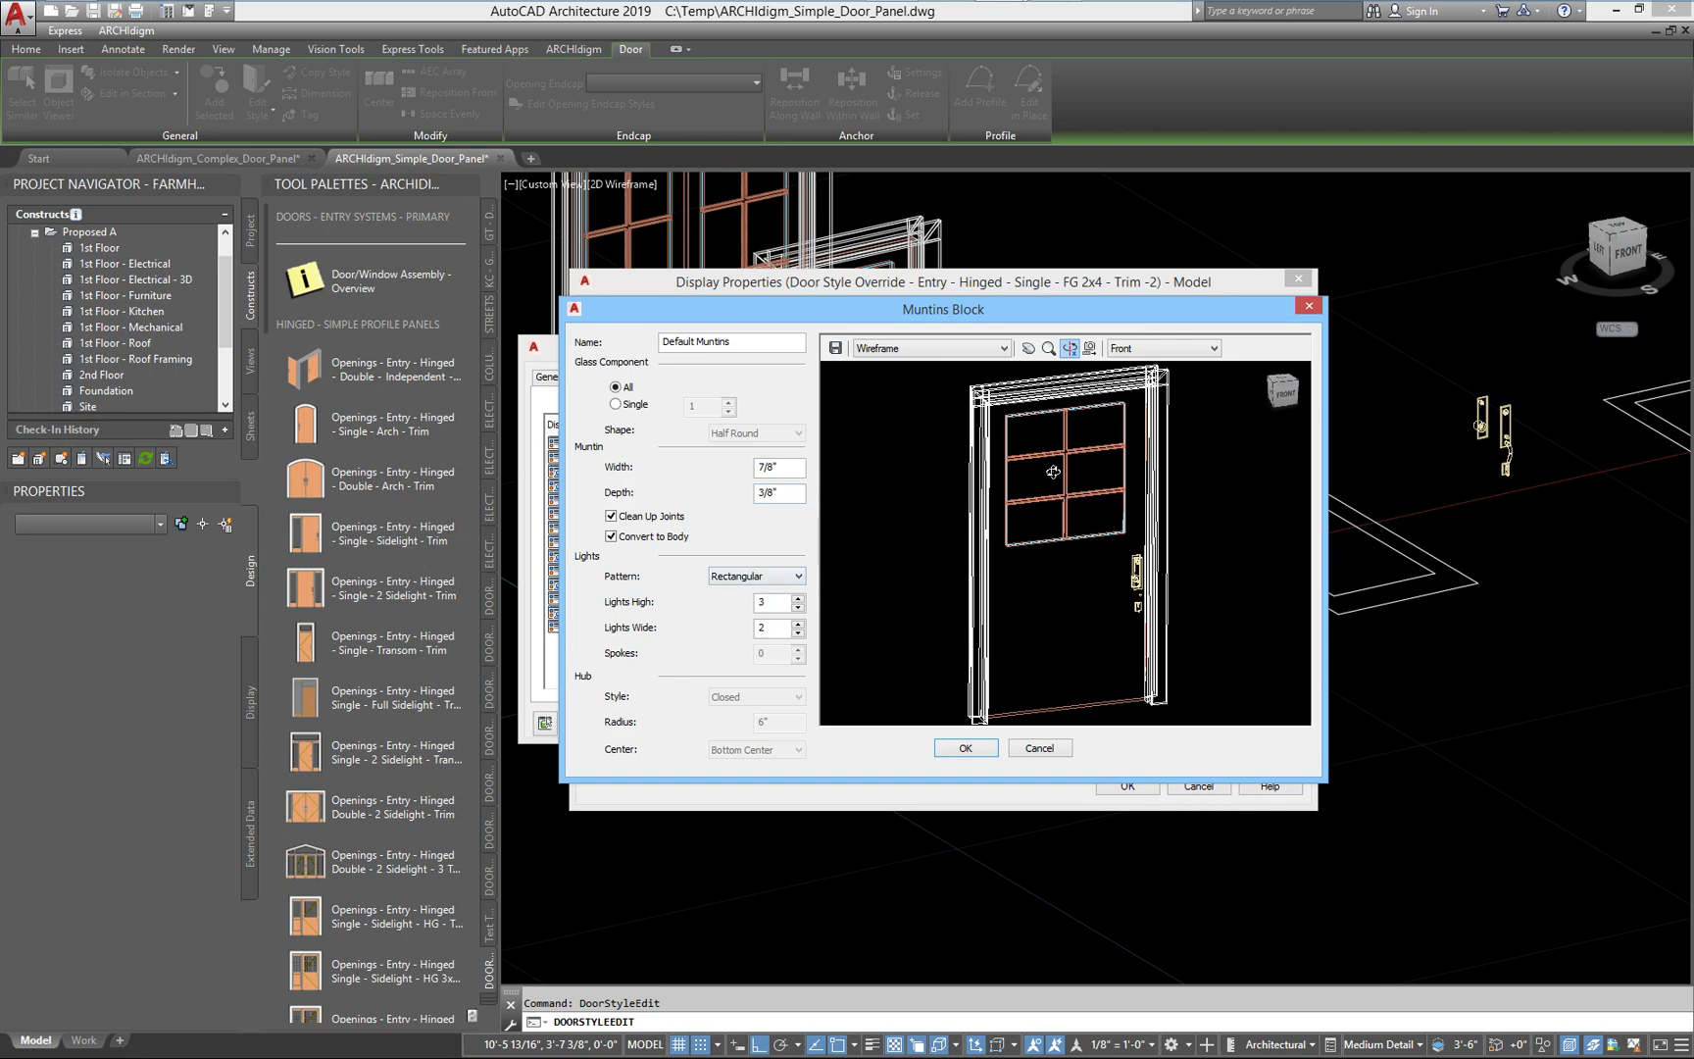
left_click(611, 537)
left_click(612, 537)
left_click_drag(1027, 548, 1081, 546)
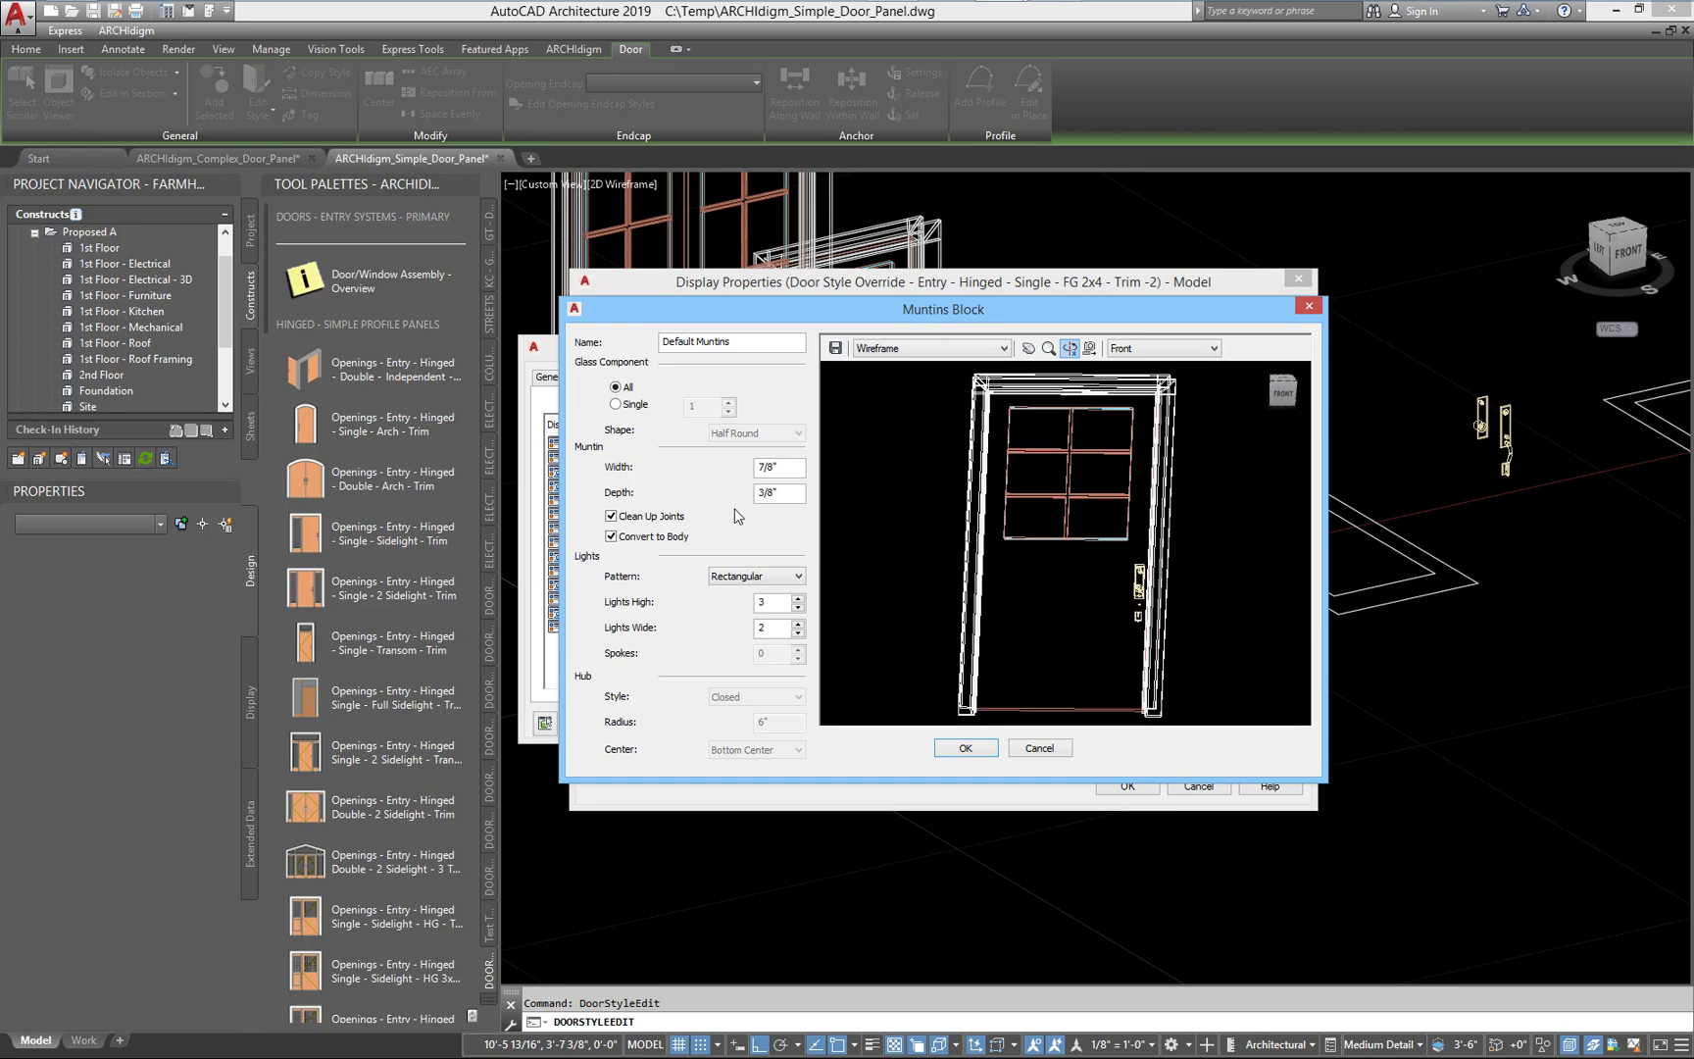
left_click_drag(1051, 484, 863, 500)
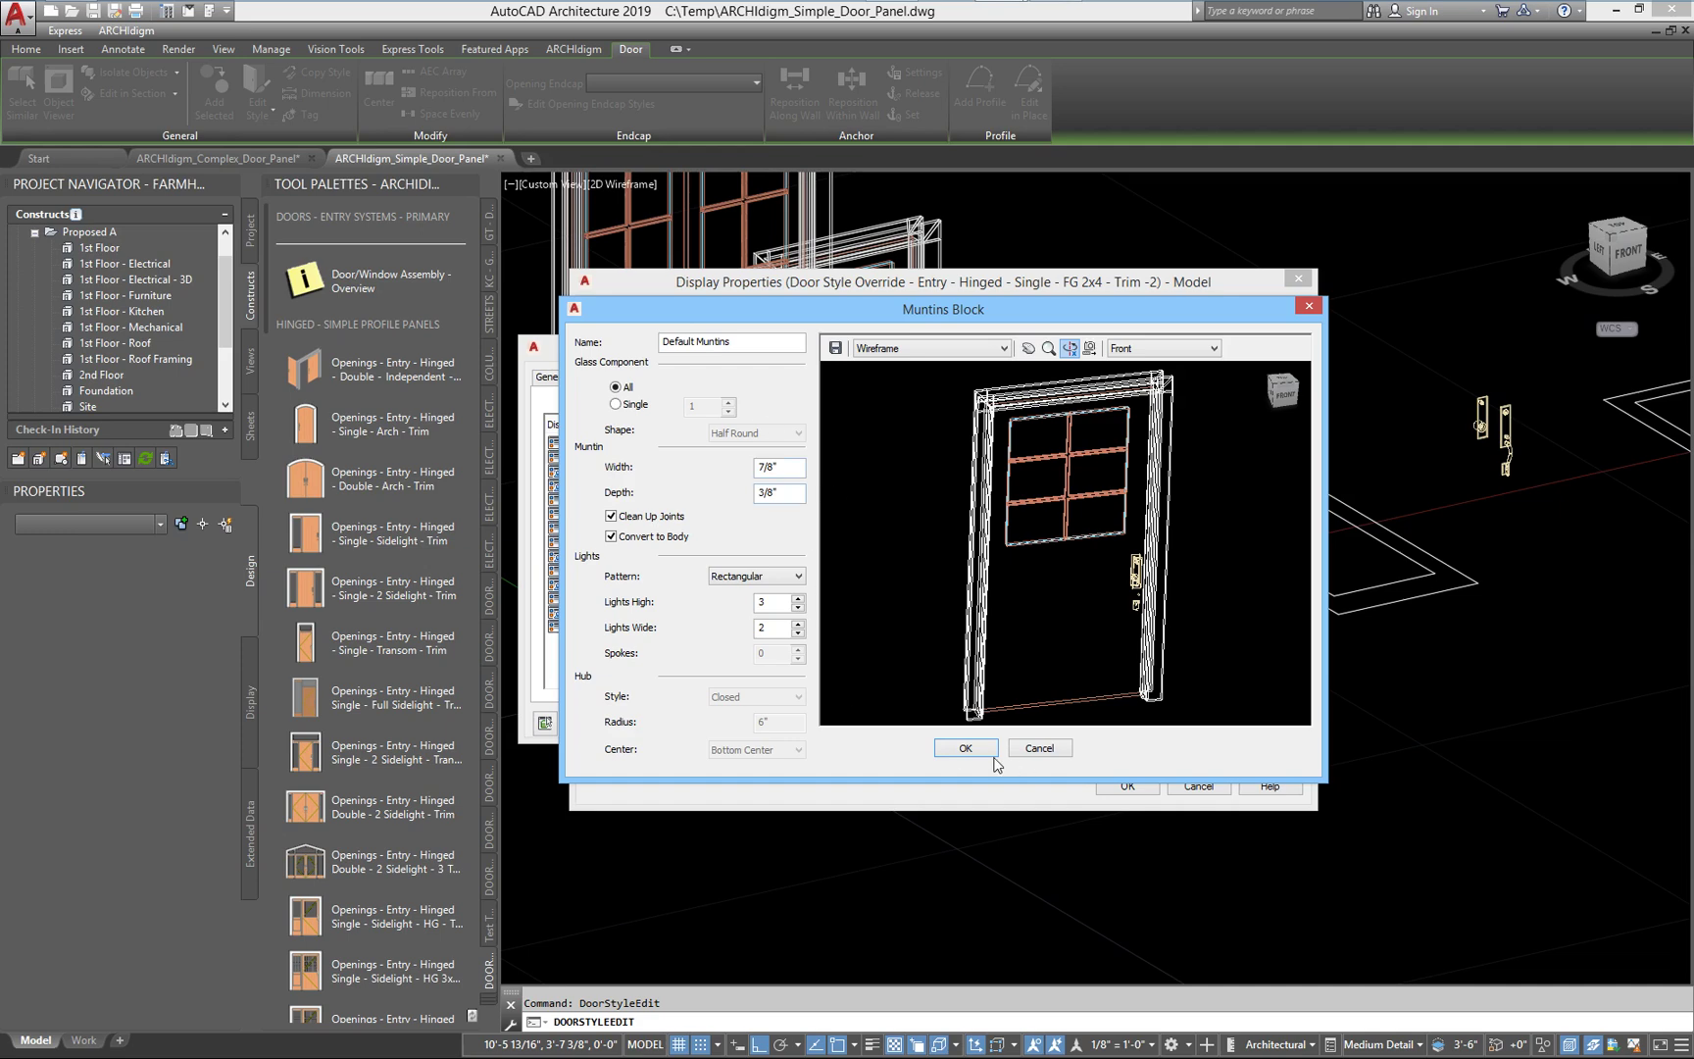
left_click_drag(1099, 538, 1051, 688)
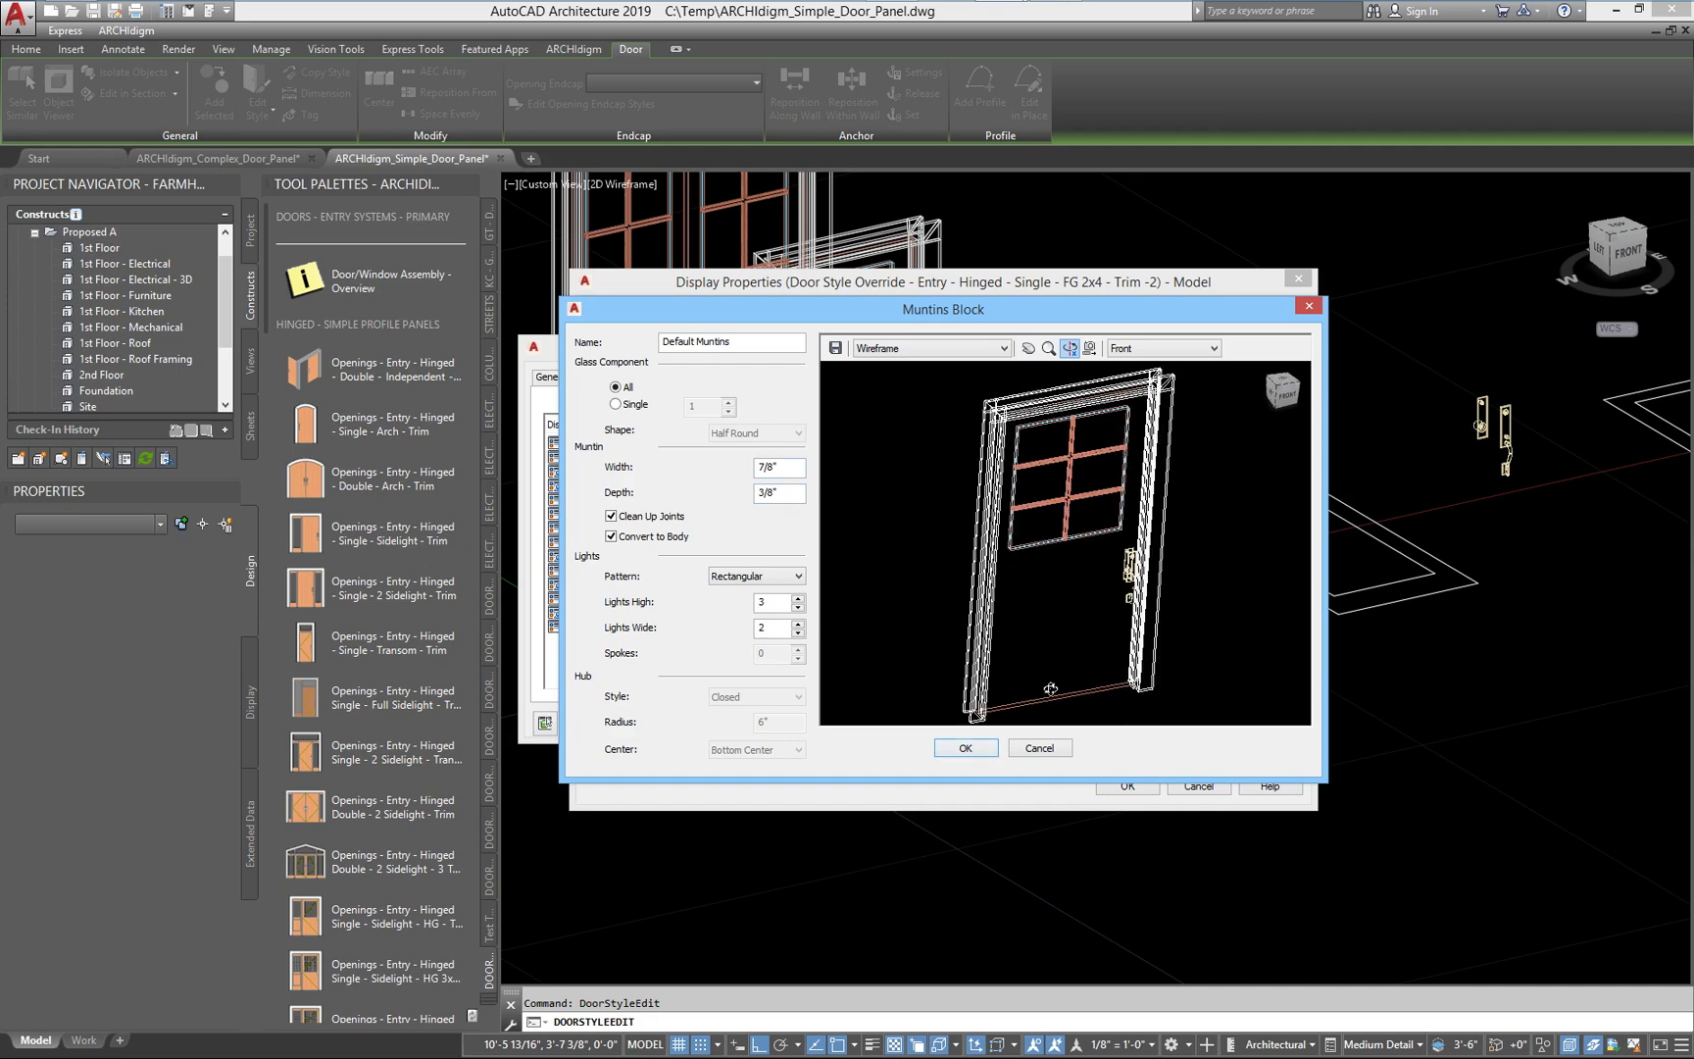
Accept the muntins block, review the Model display components from Glass to Default Muntins, and save the door style
left_click(969, 748)
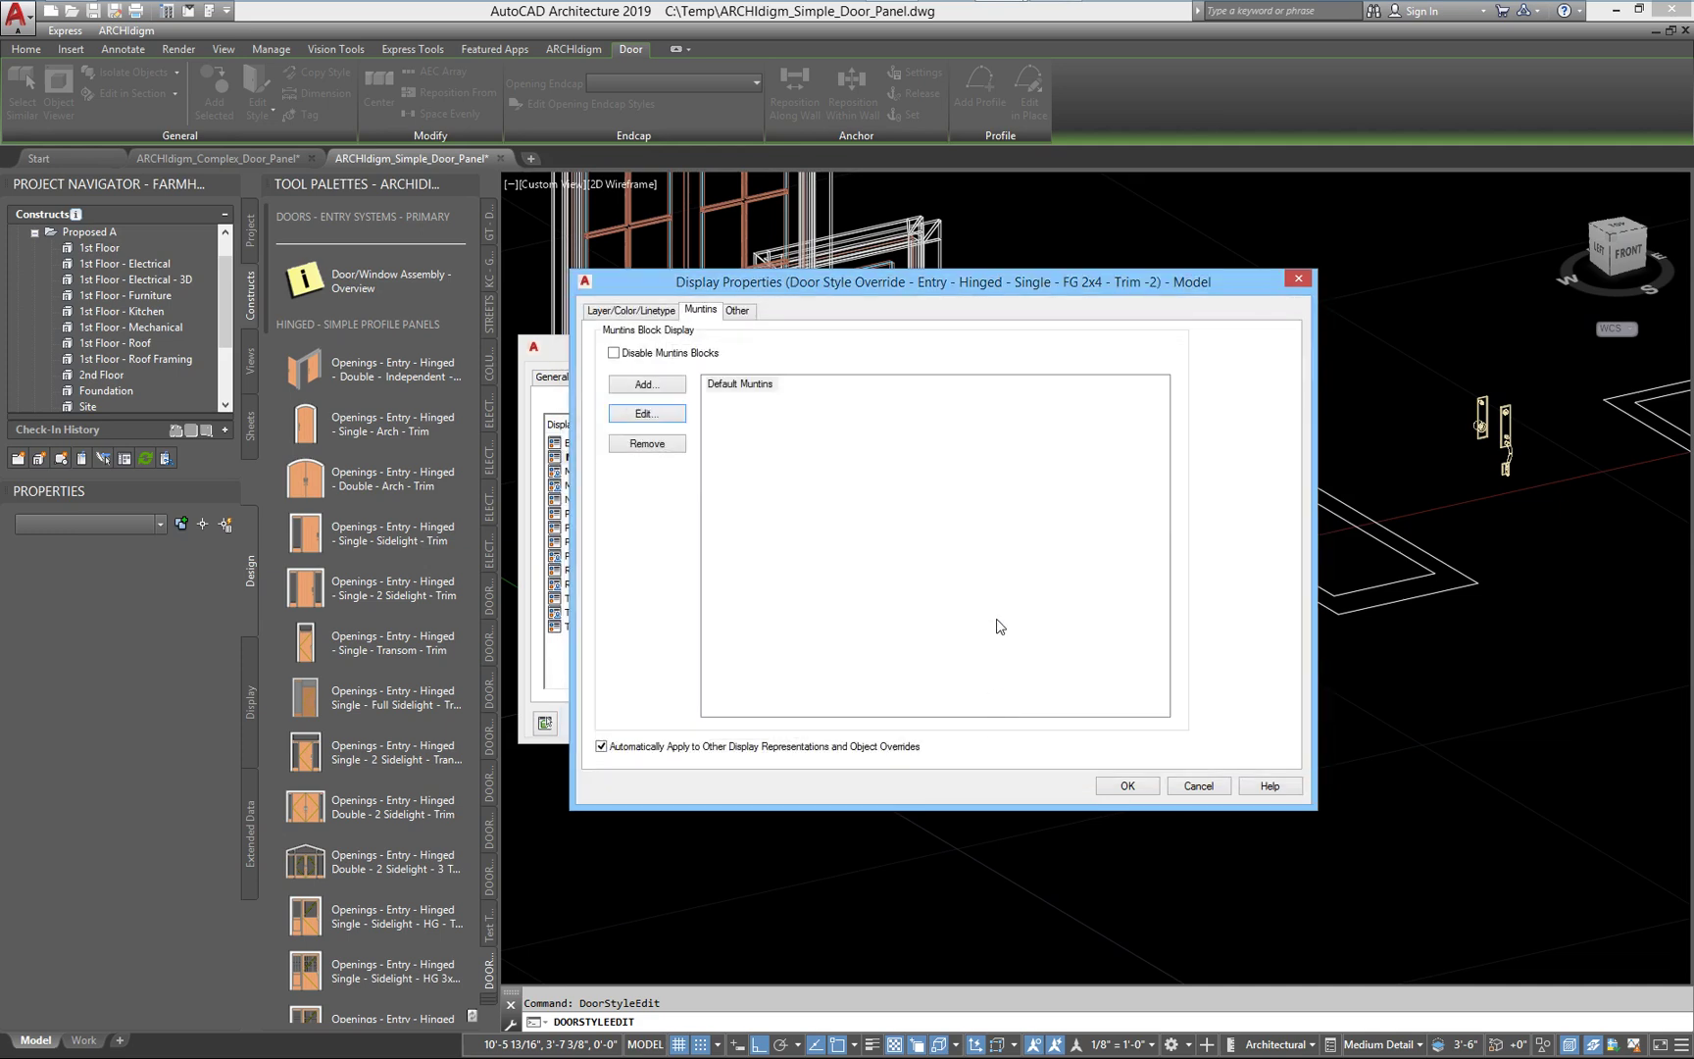
left_click(644, 313)
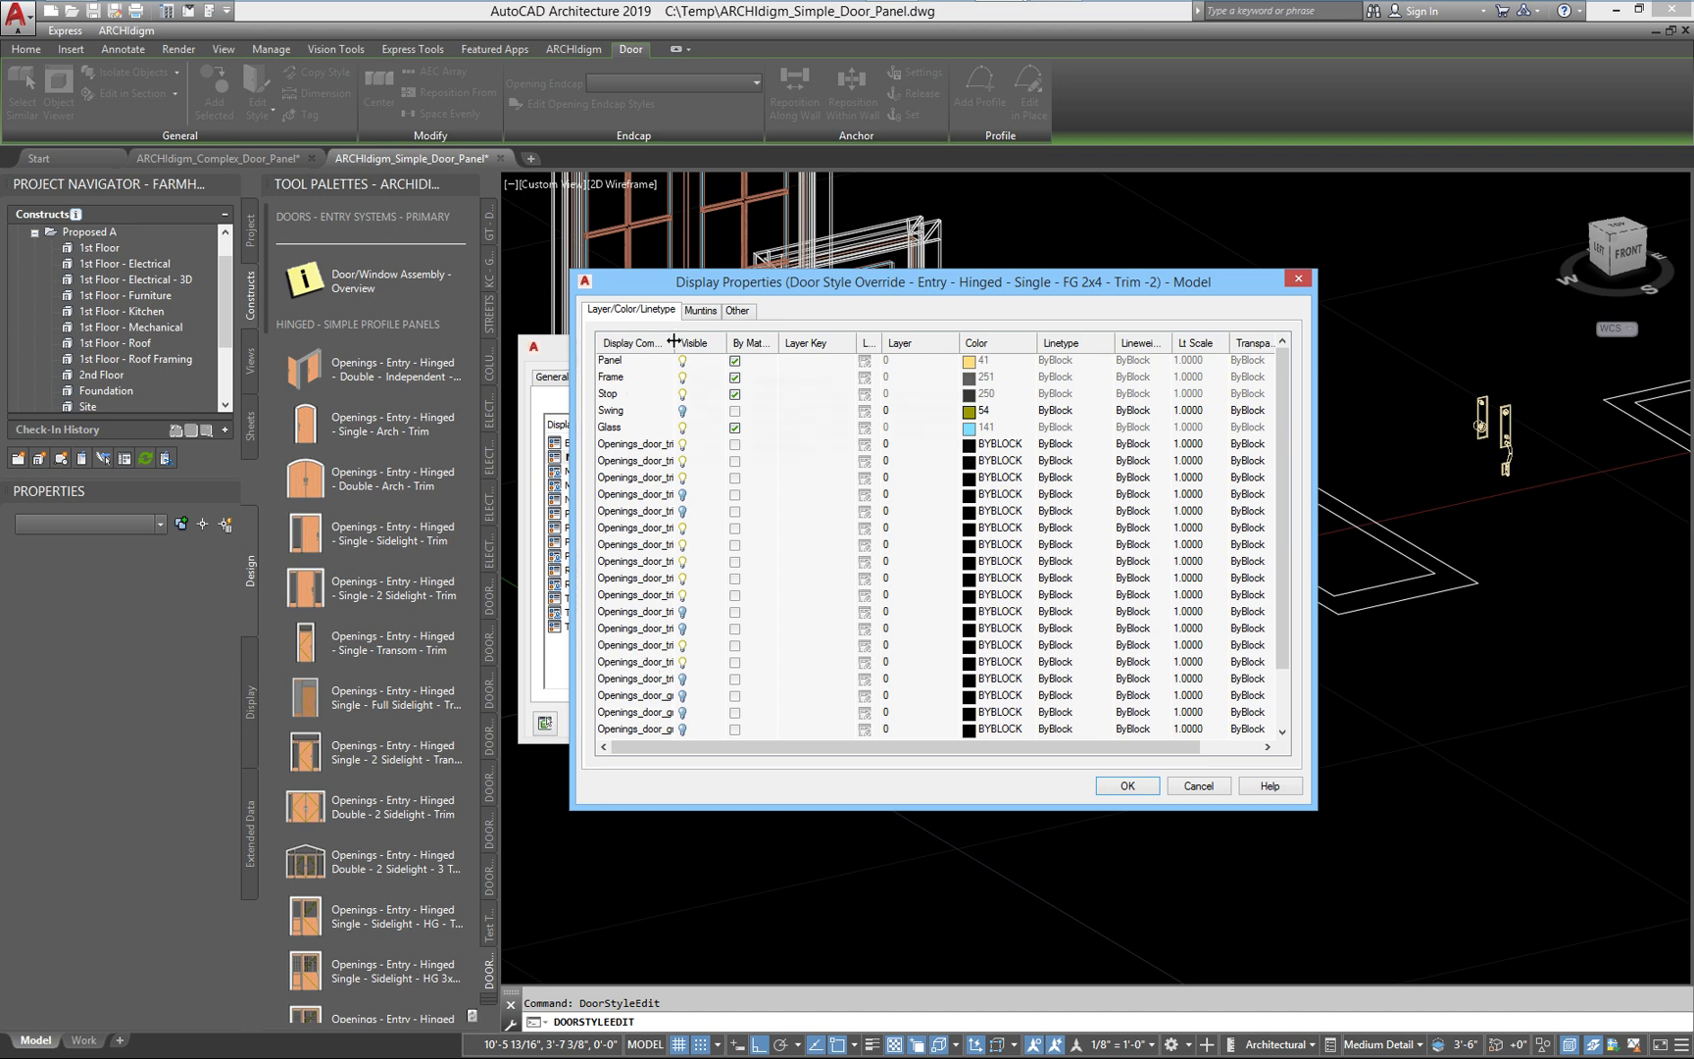
left_click_drag(674, 341, 709, 342)
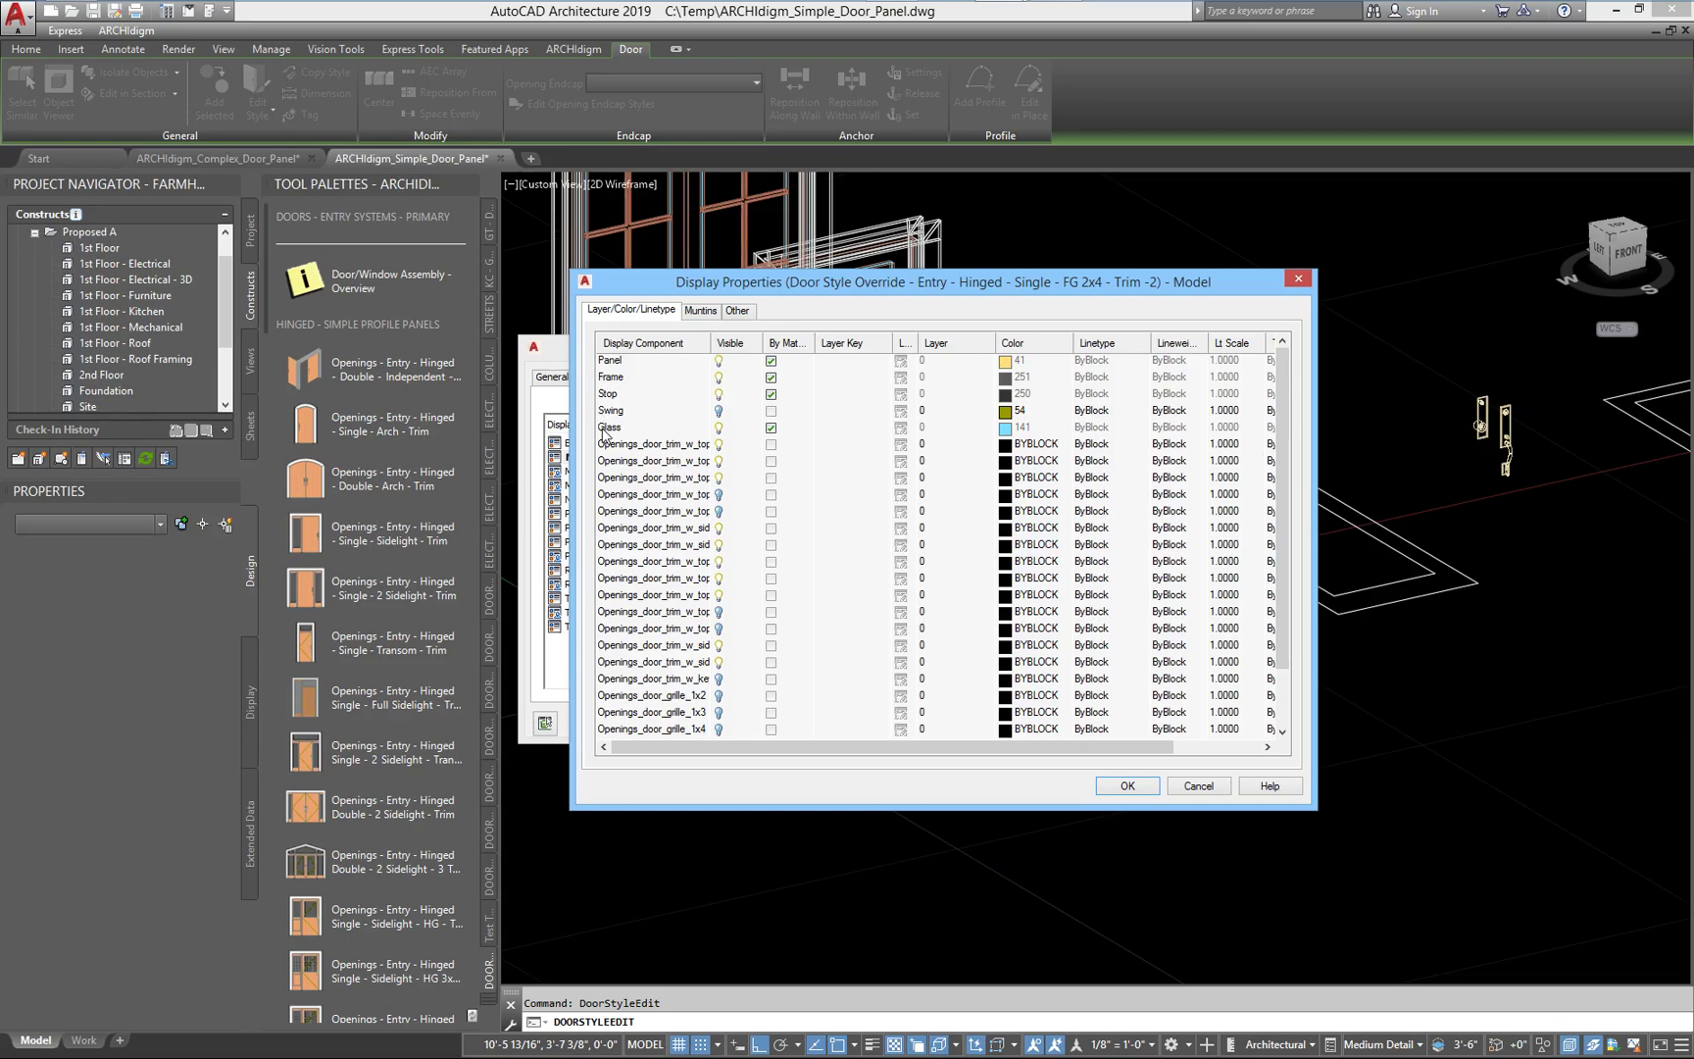
left_click(604, 429)
scroll(1302, 523, "down", 2)
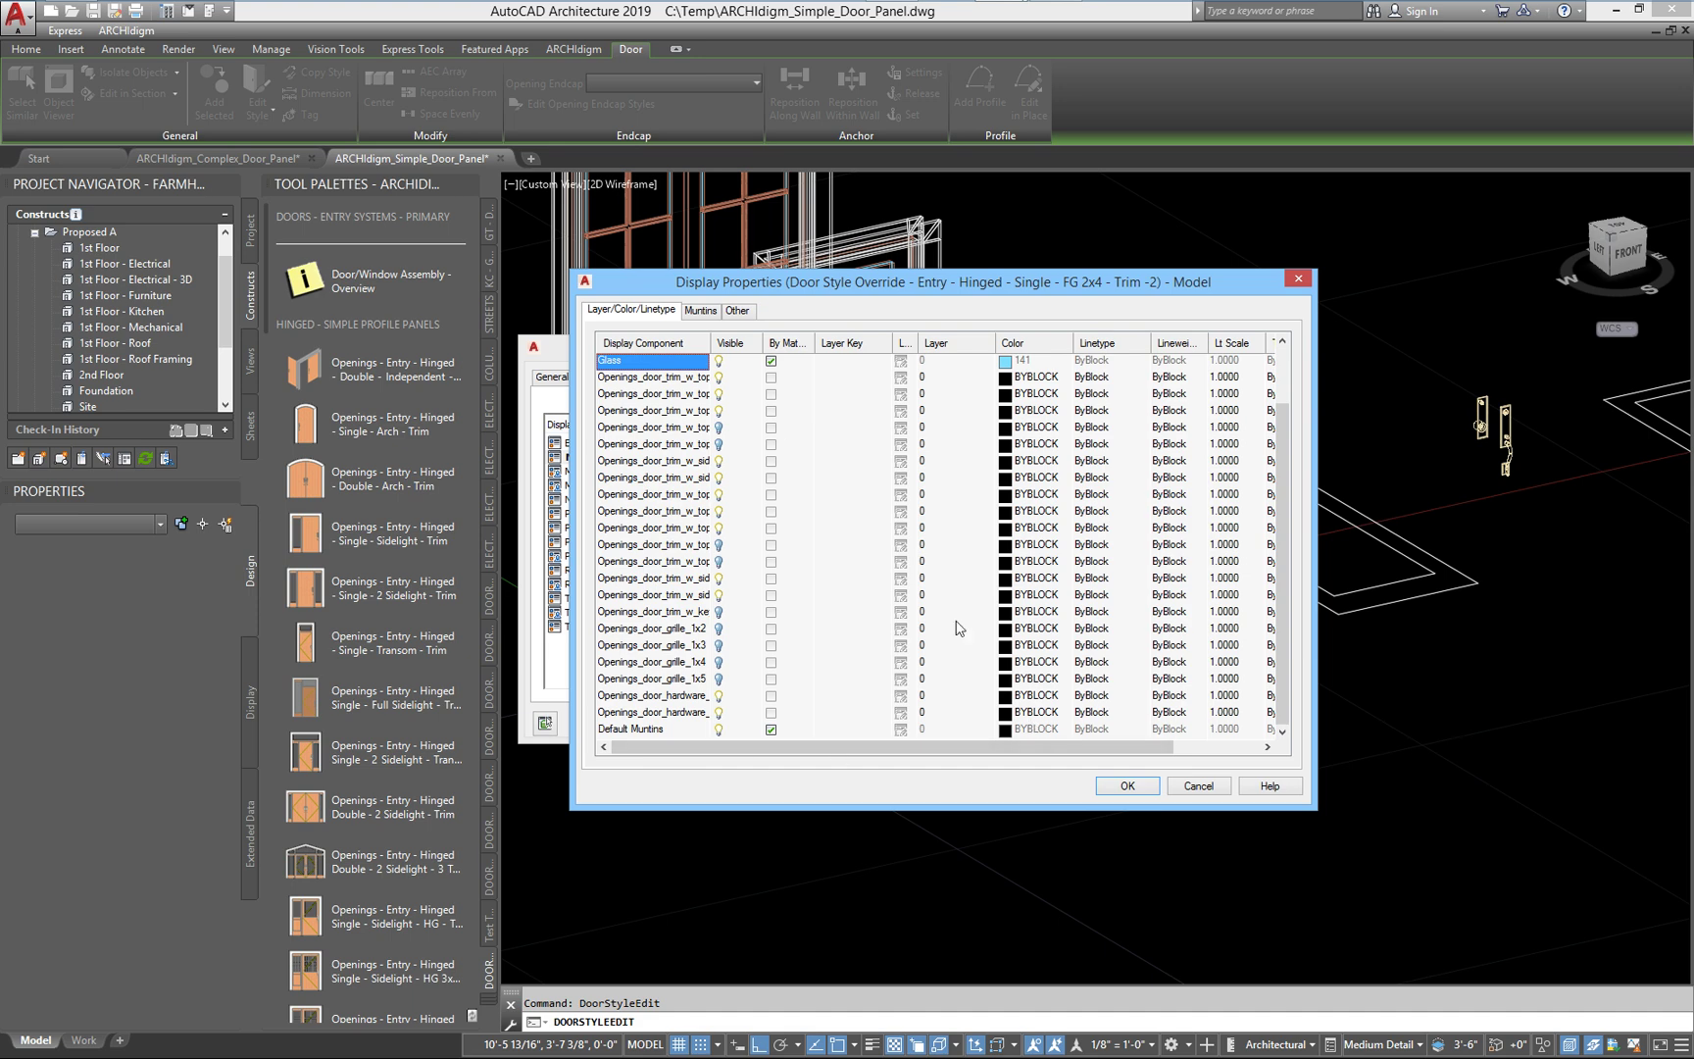
left_click(1128, 786)
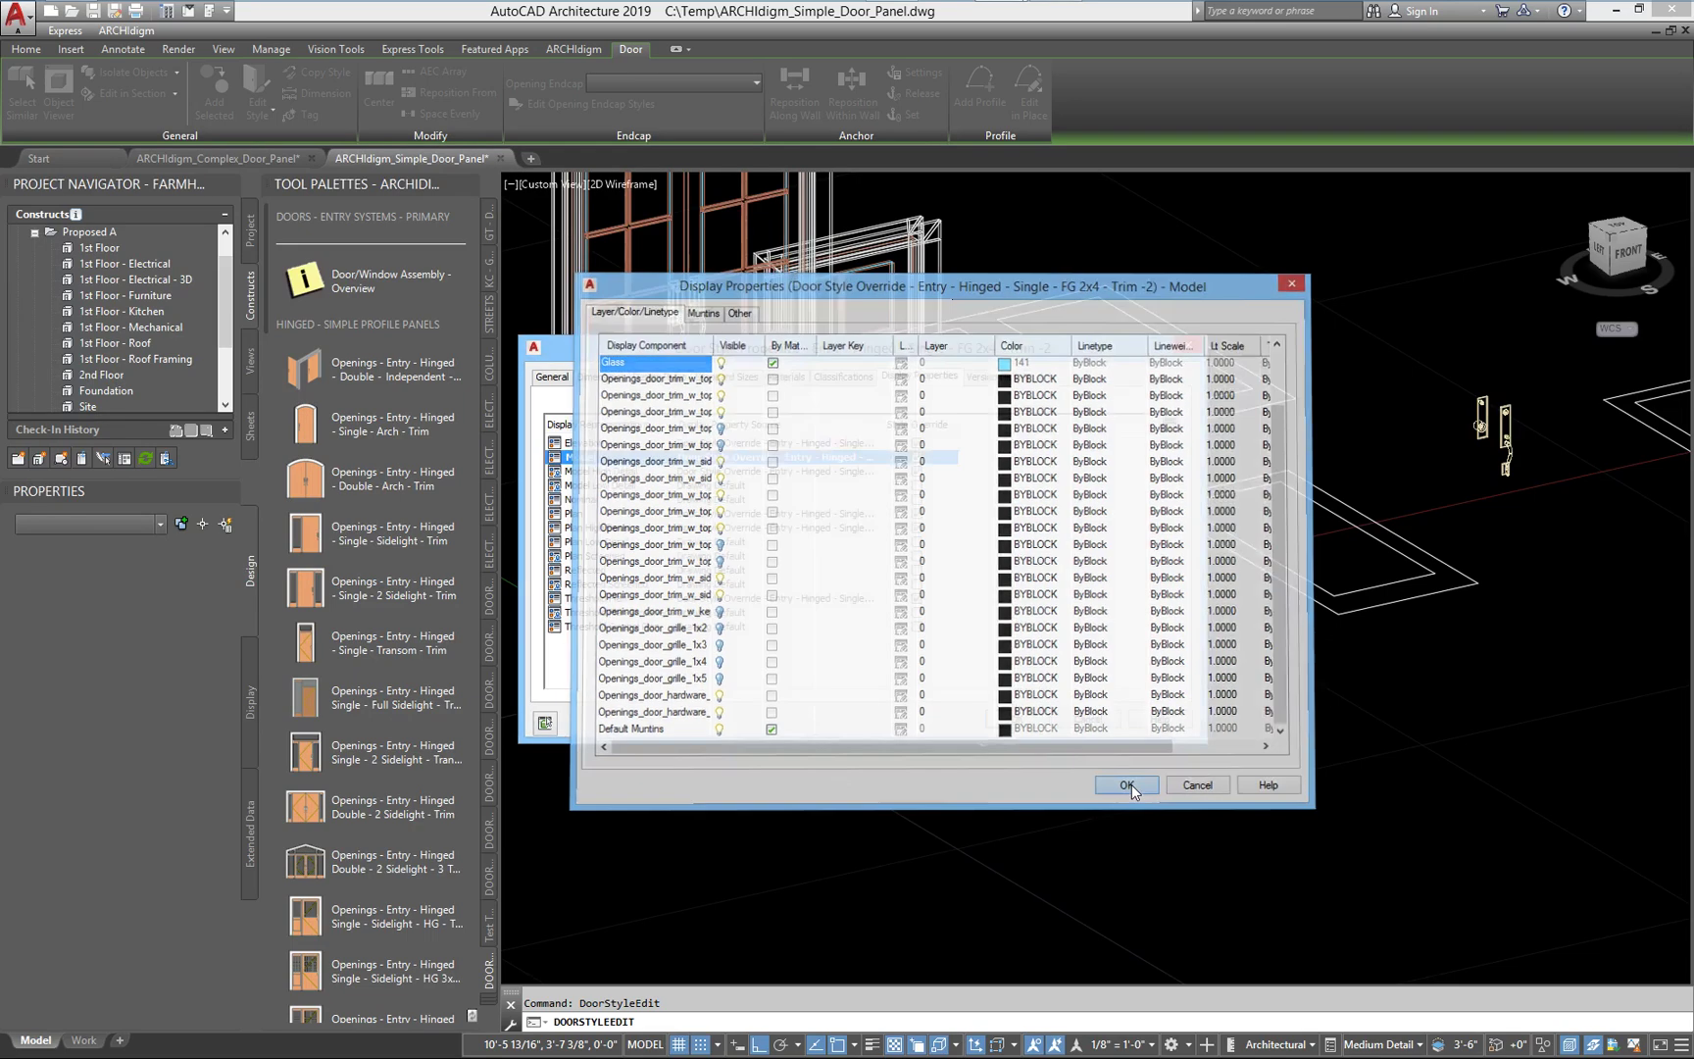
left_click(1035, 720)
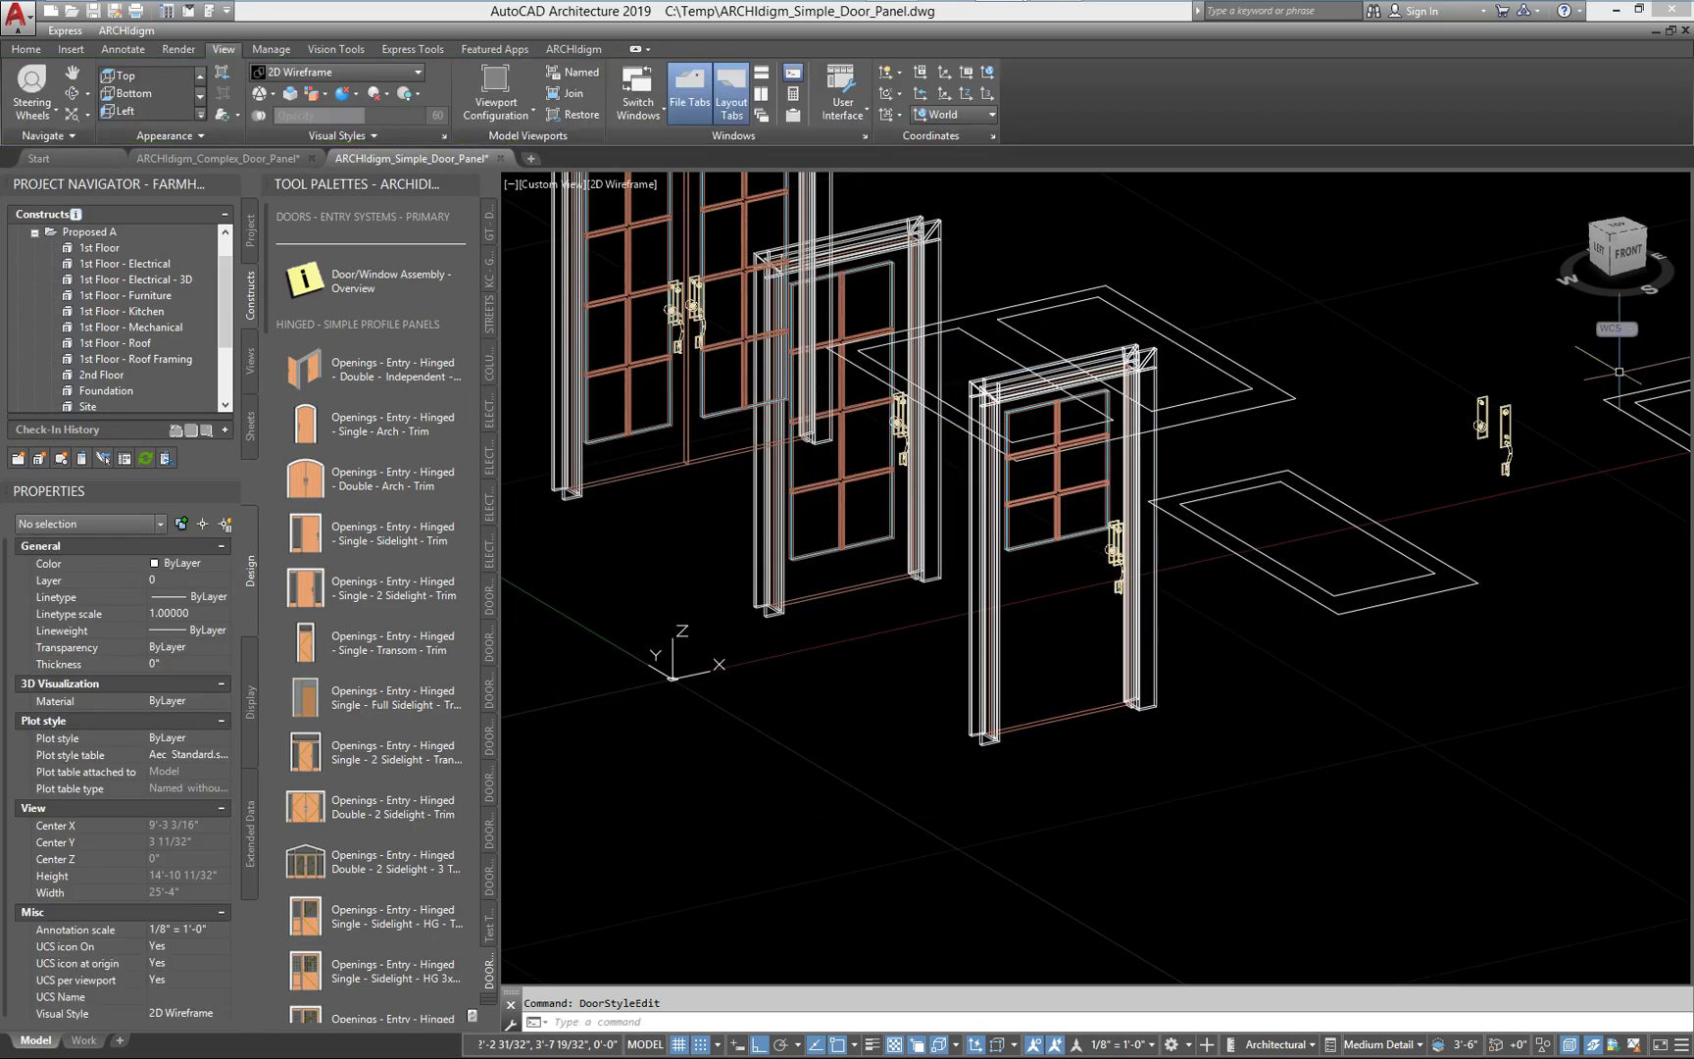
Set the visual style to Conceptual and examine the half-glazed door beside the original doors and the profile rectangles
left_click(341, 77)
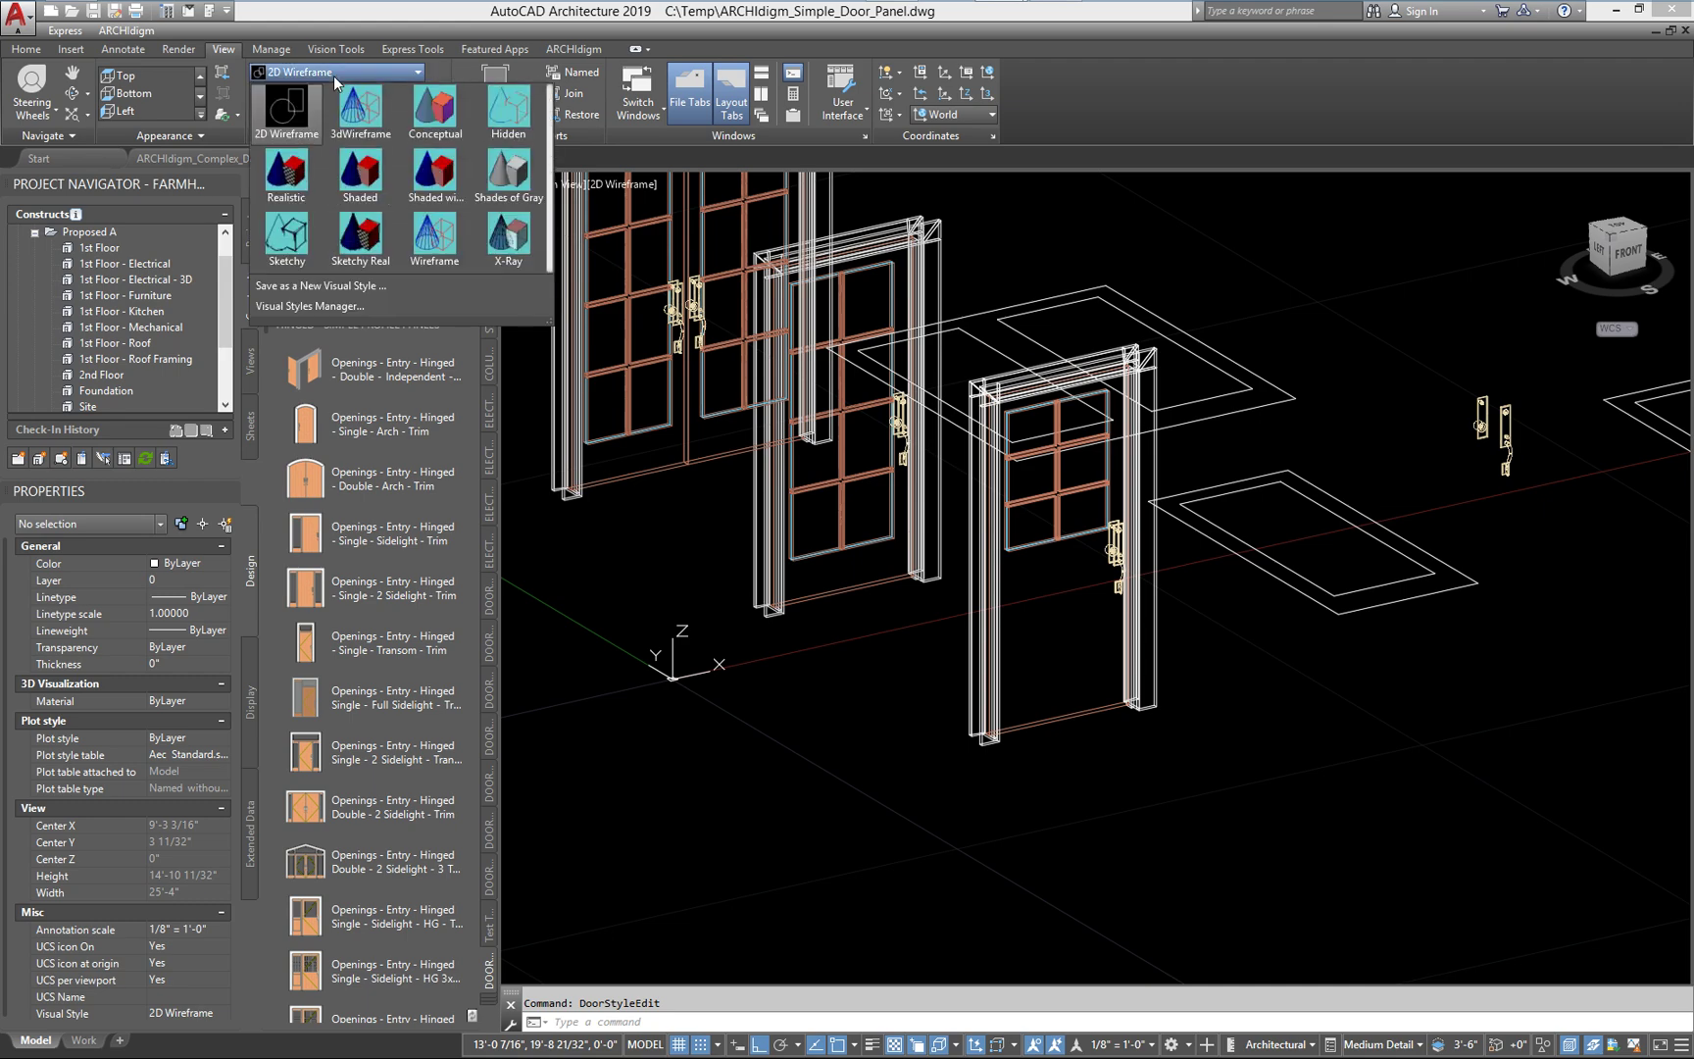
left_click(434, 110)
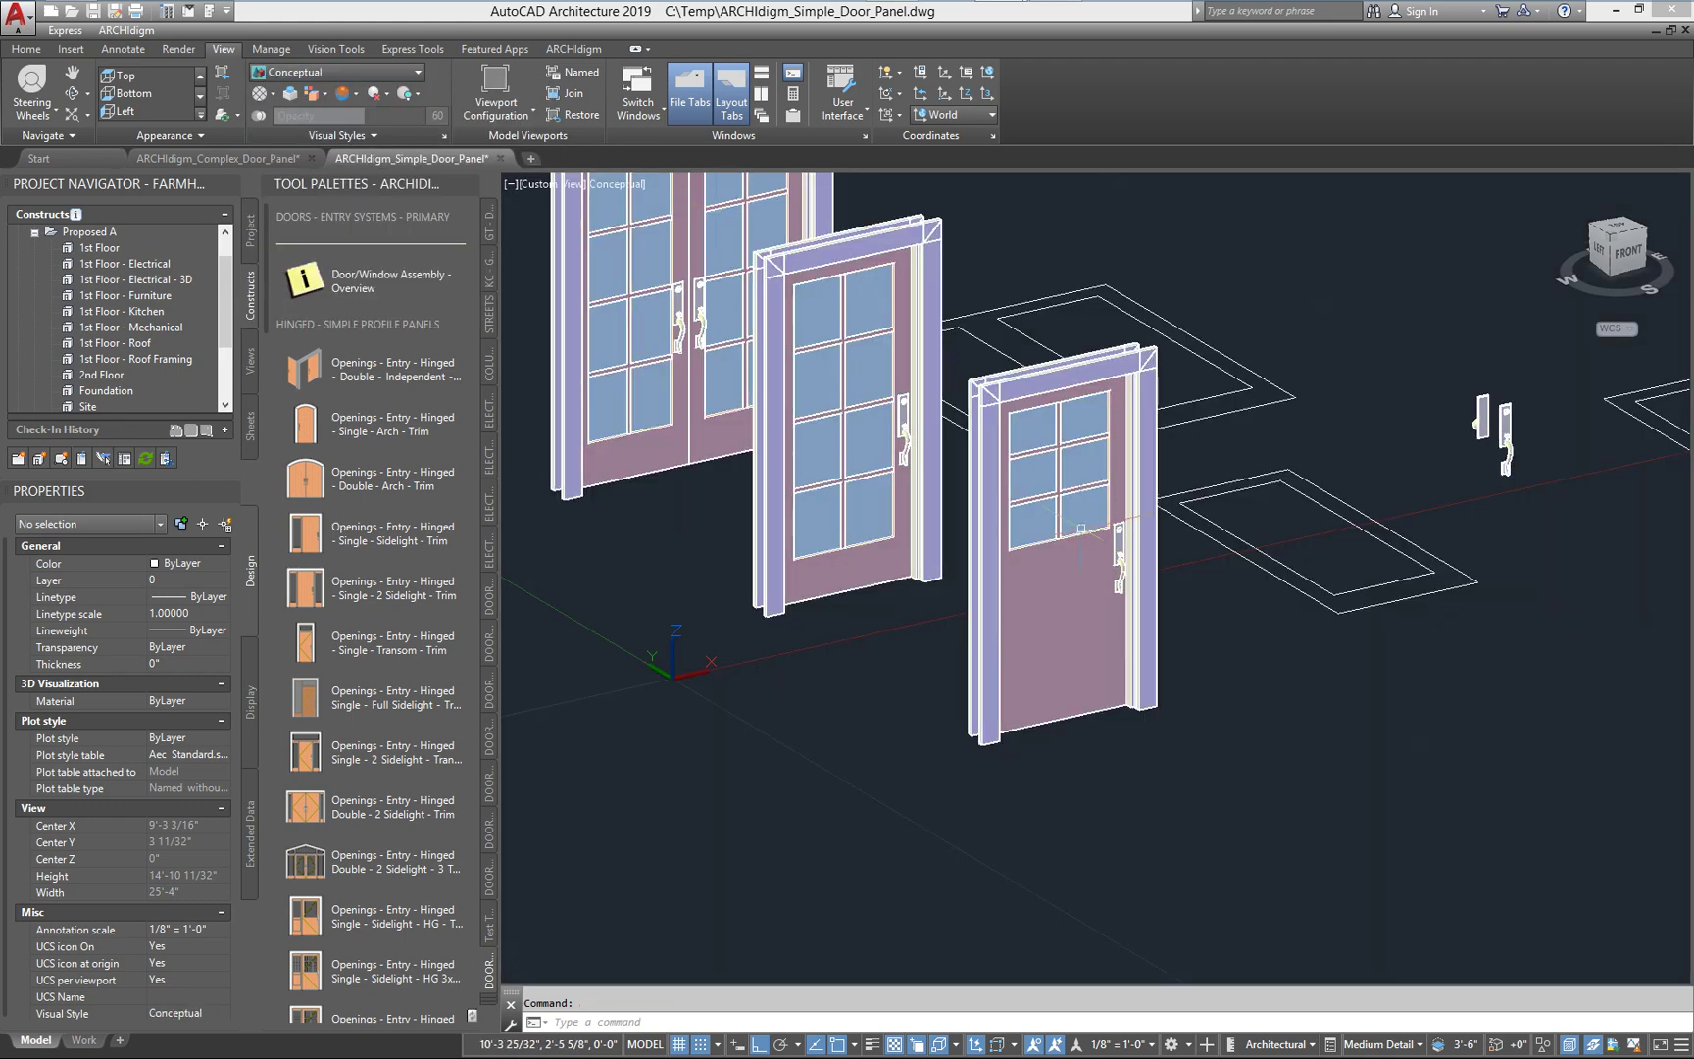
scroll(909, 449, "up", 4)
scroll(1298, 607, "down", 2)
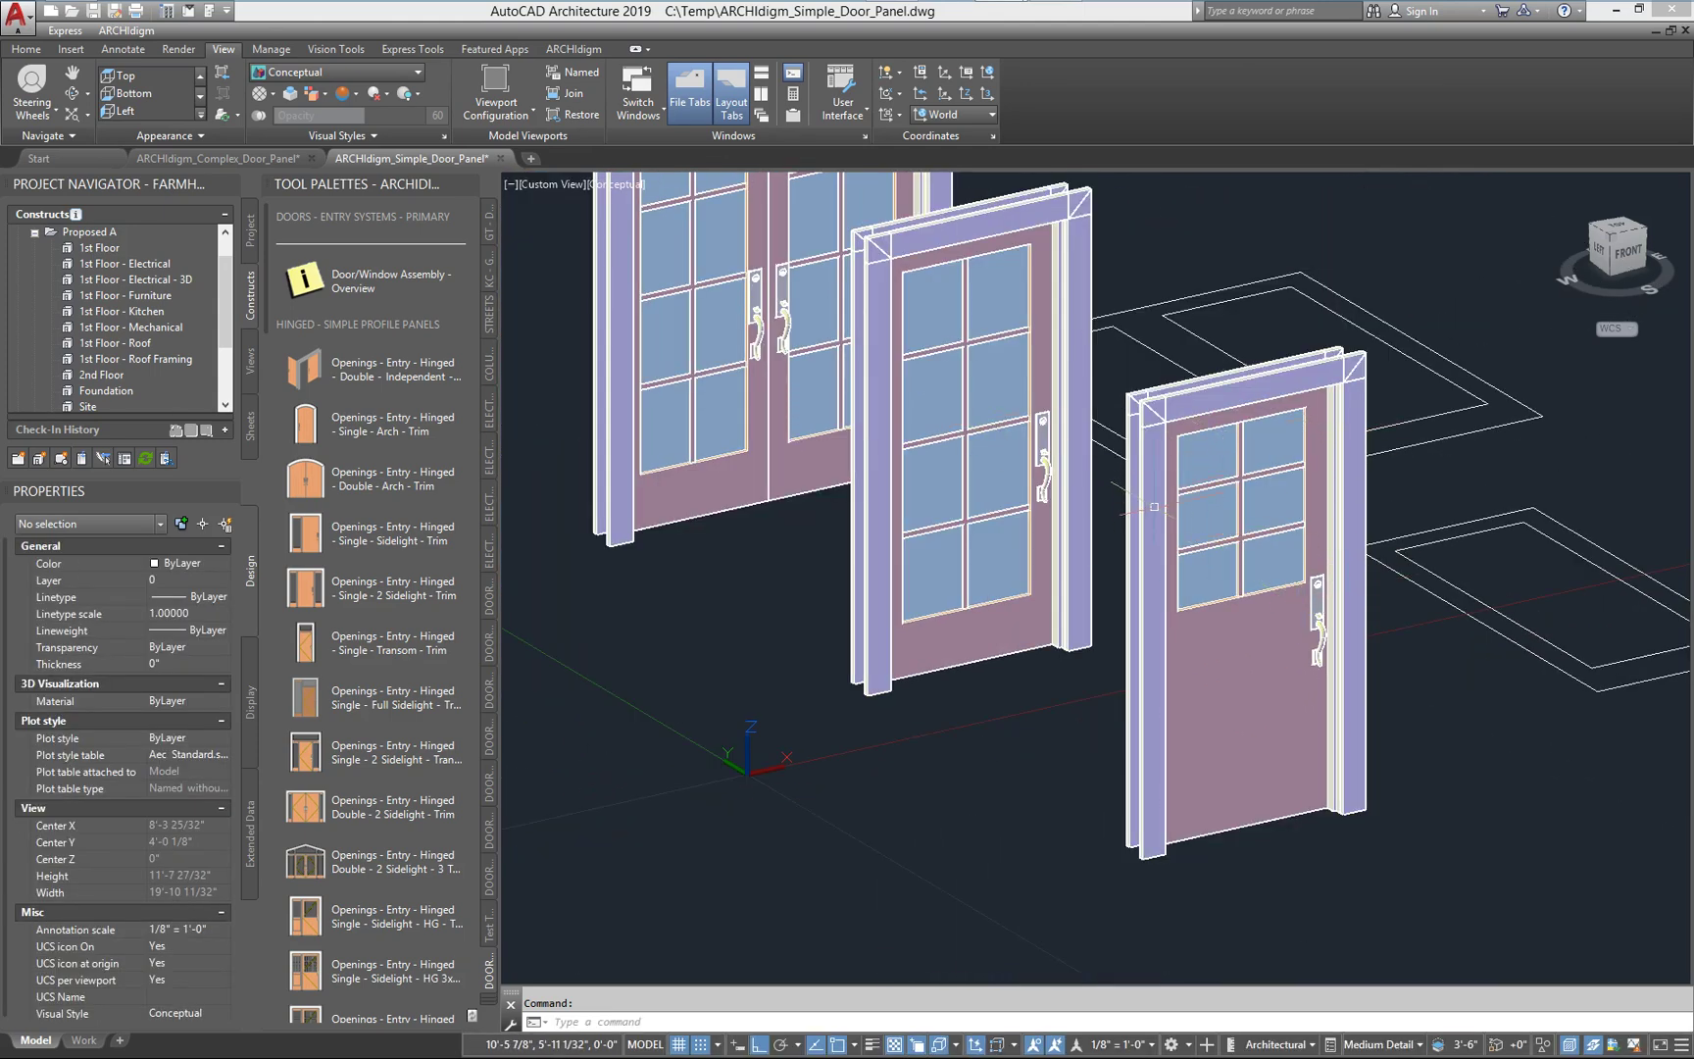
middle_click_drag(1181, 639, 1127, 642)
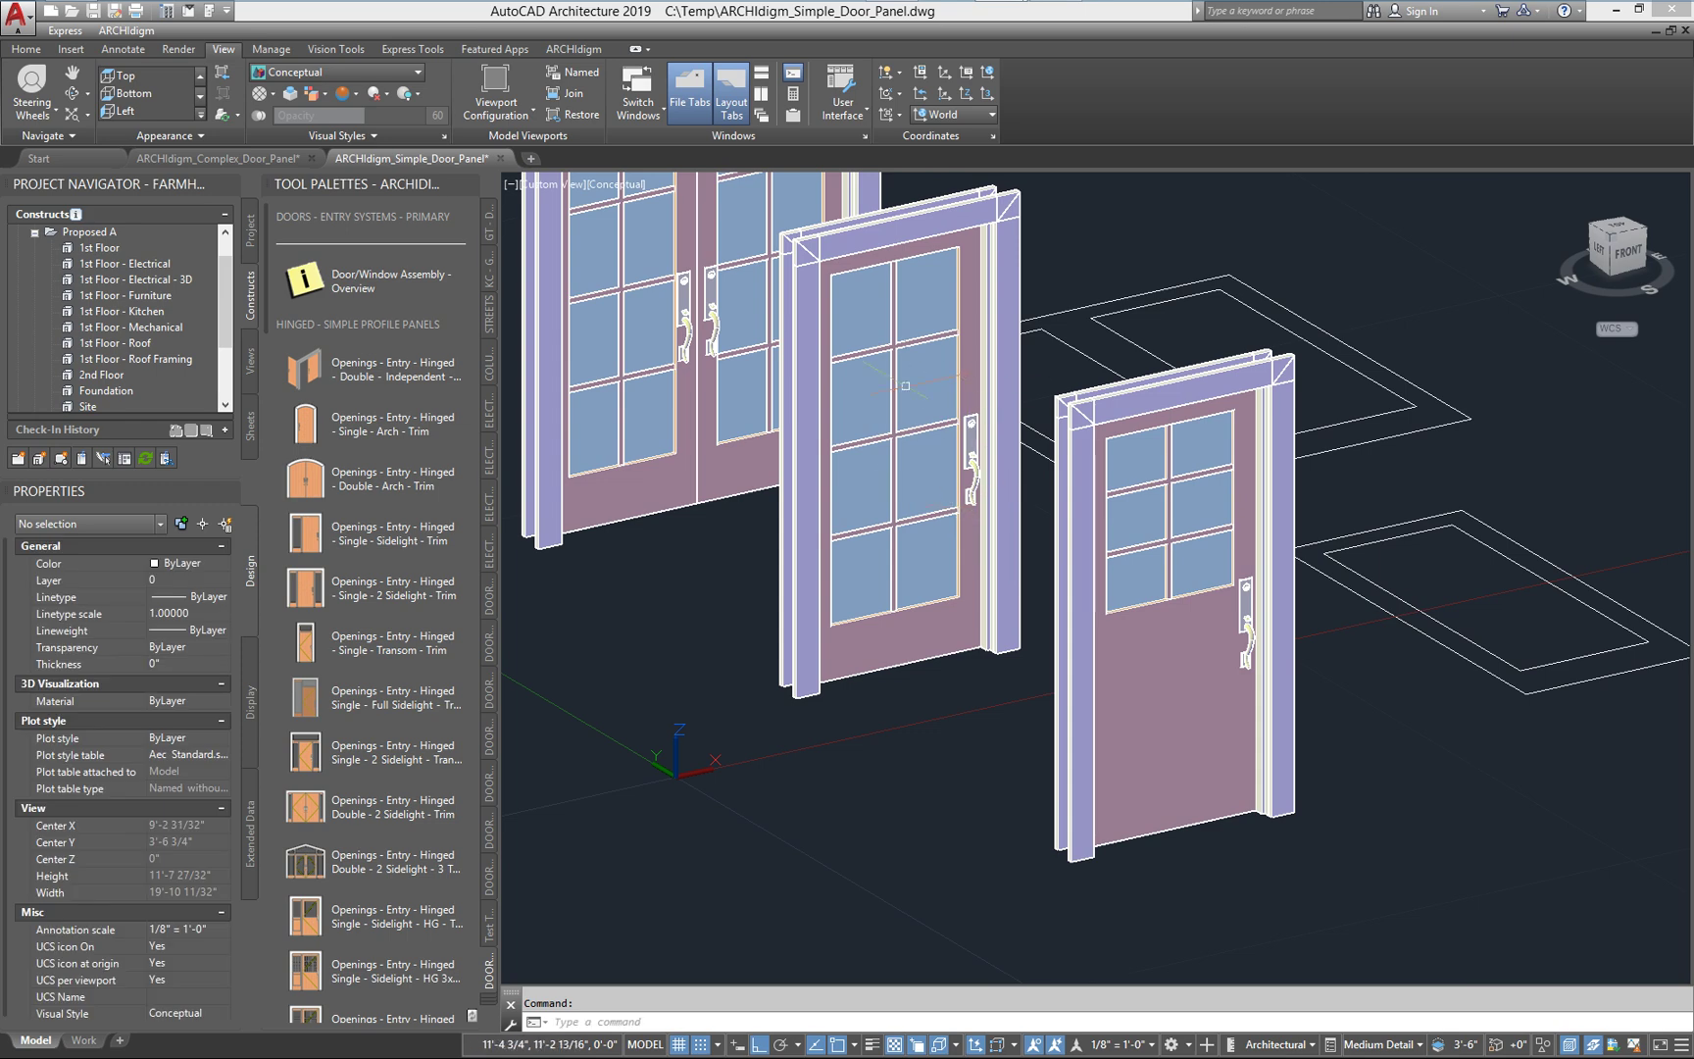
middle_click_drag(1579, 644, 1221, 718)
left_click_drag(1220, 718, 1020, 720)
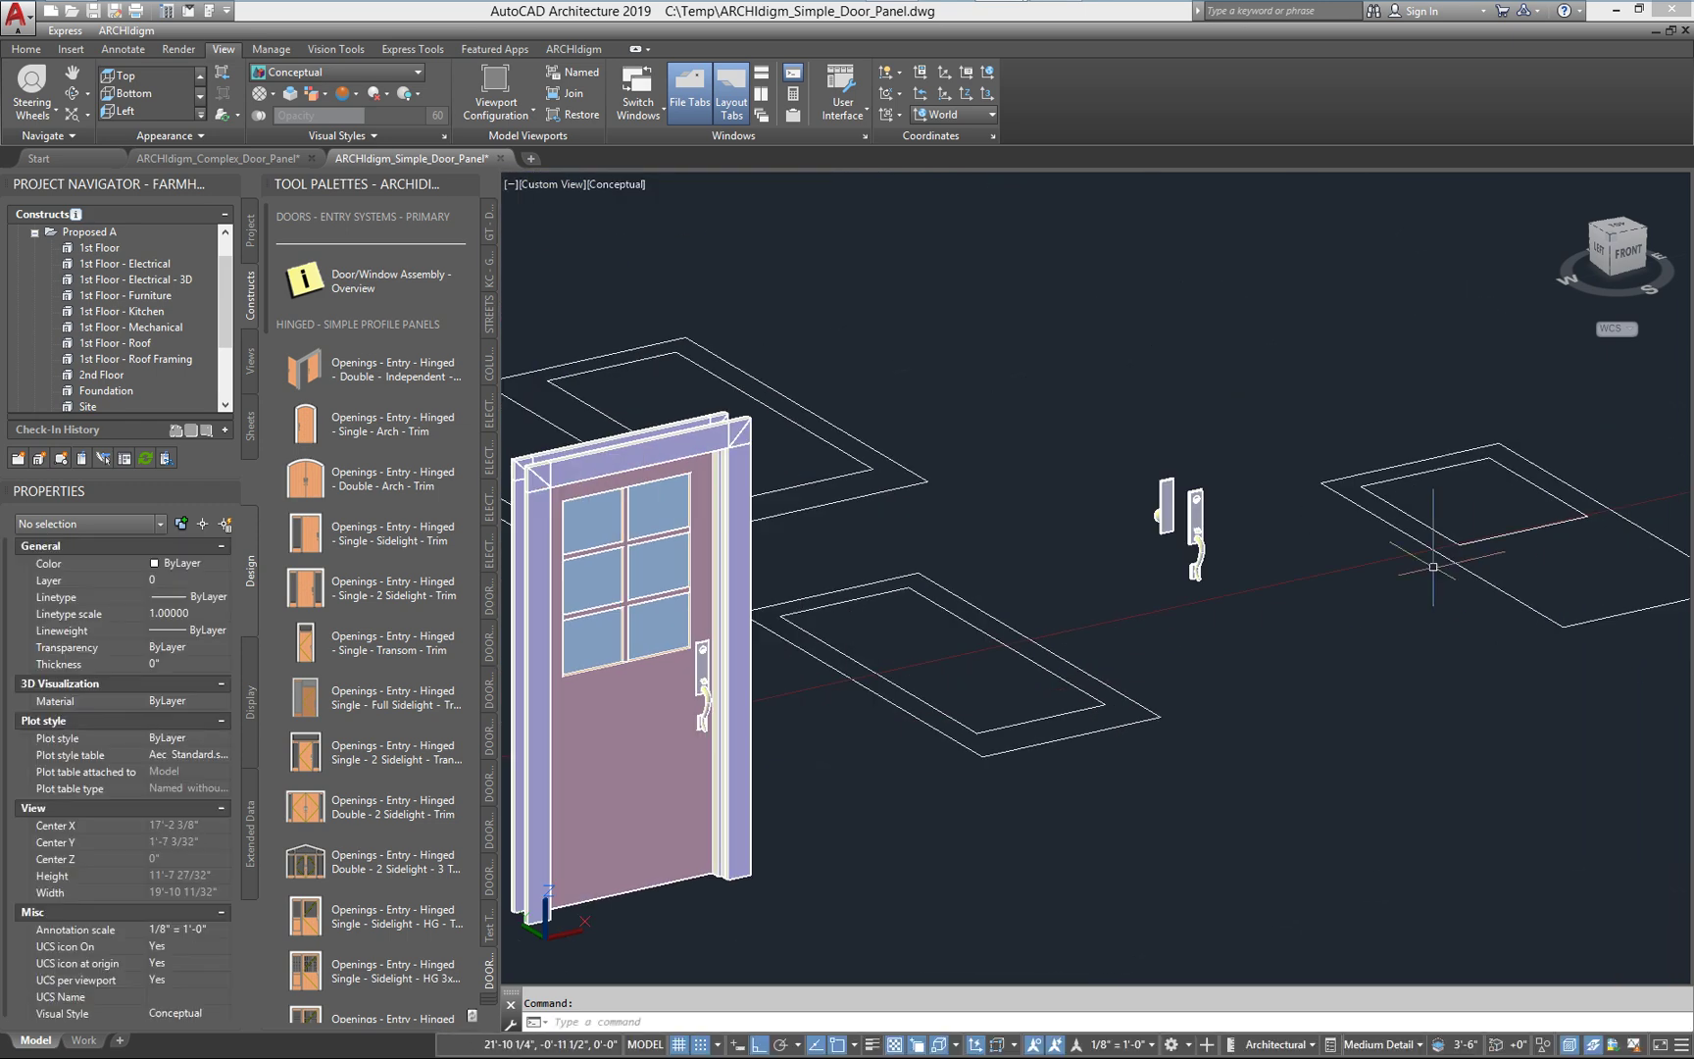
Open the half-glazed door's style and review the muntins block in its Model display override
left_click_drag(872, 735, 960, 719)
middle_click_drag(960, 720, 1087, 703)
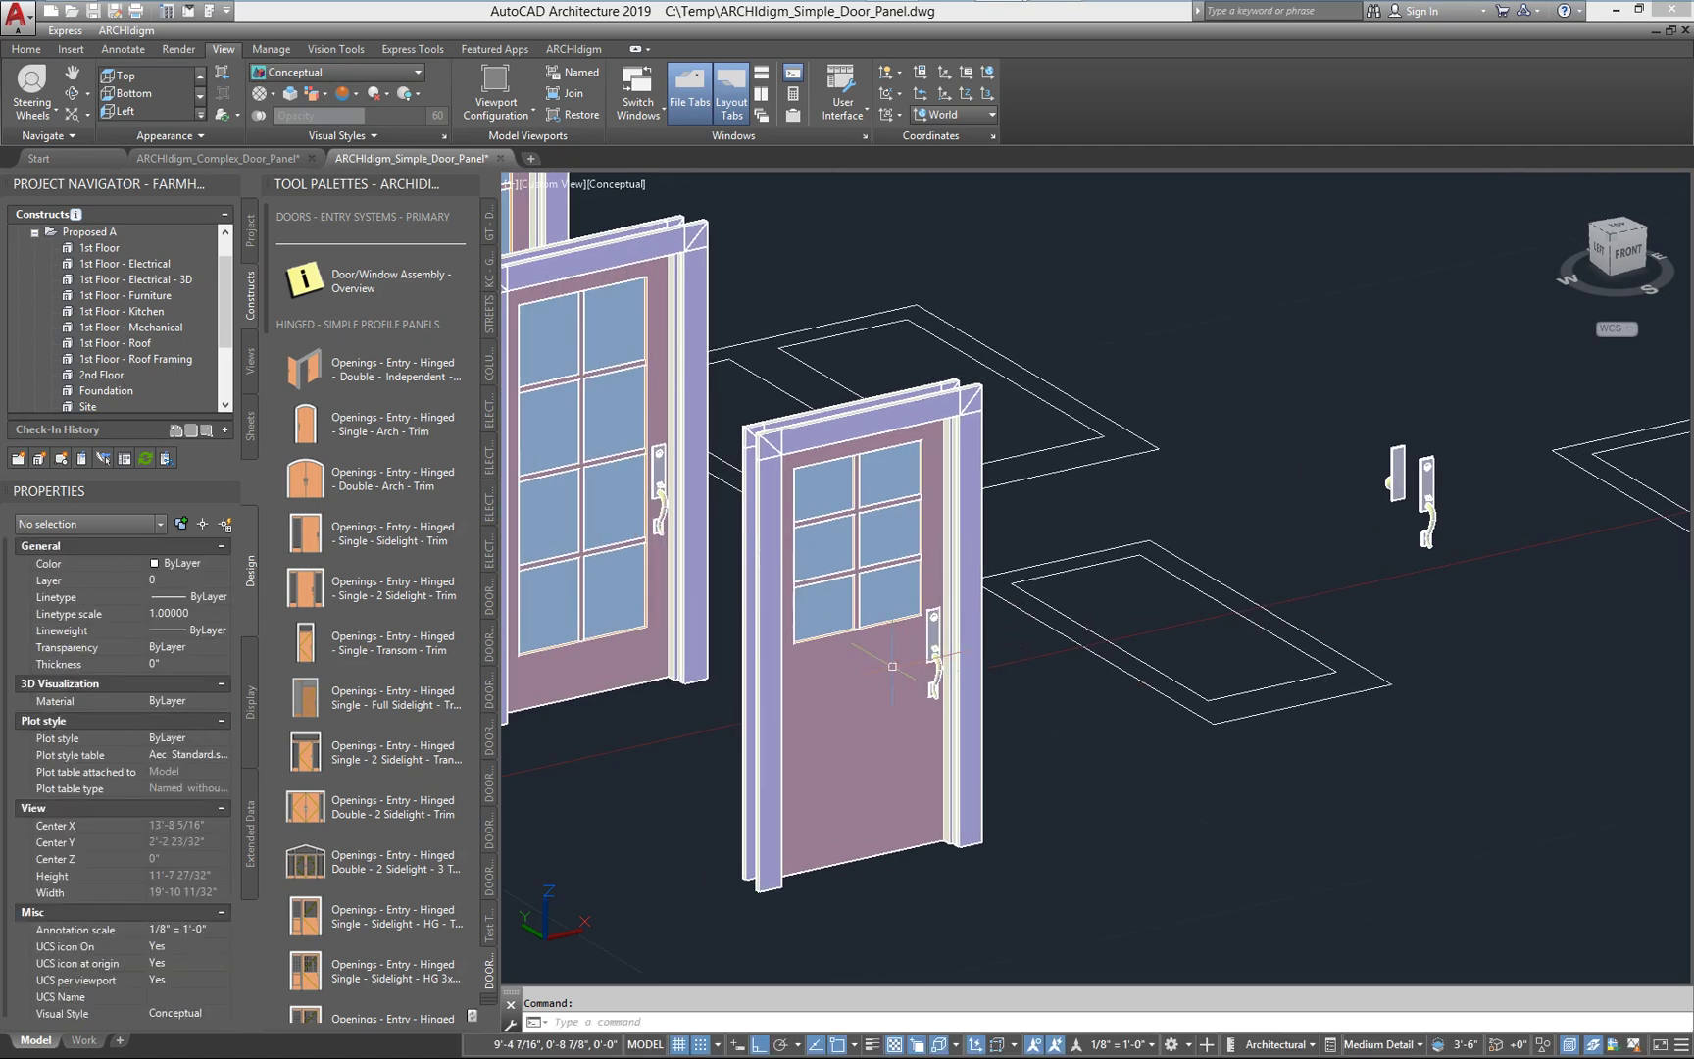
scroll(890, 669, "up", 2)
middle_click_drag(883, 736, 920, 642)
key("Escape")
scroll(925, 639, "down", 2)
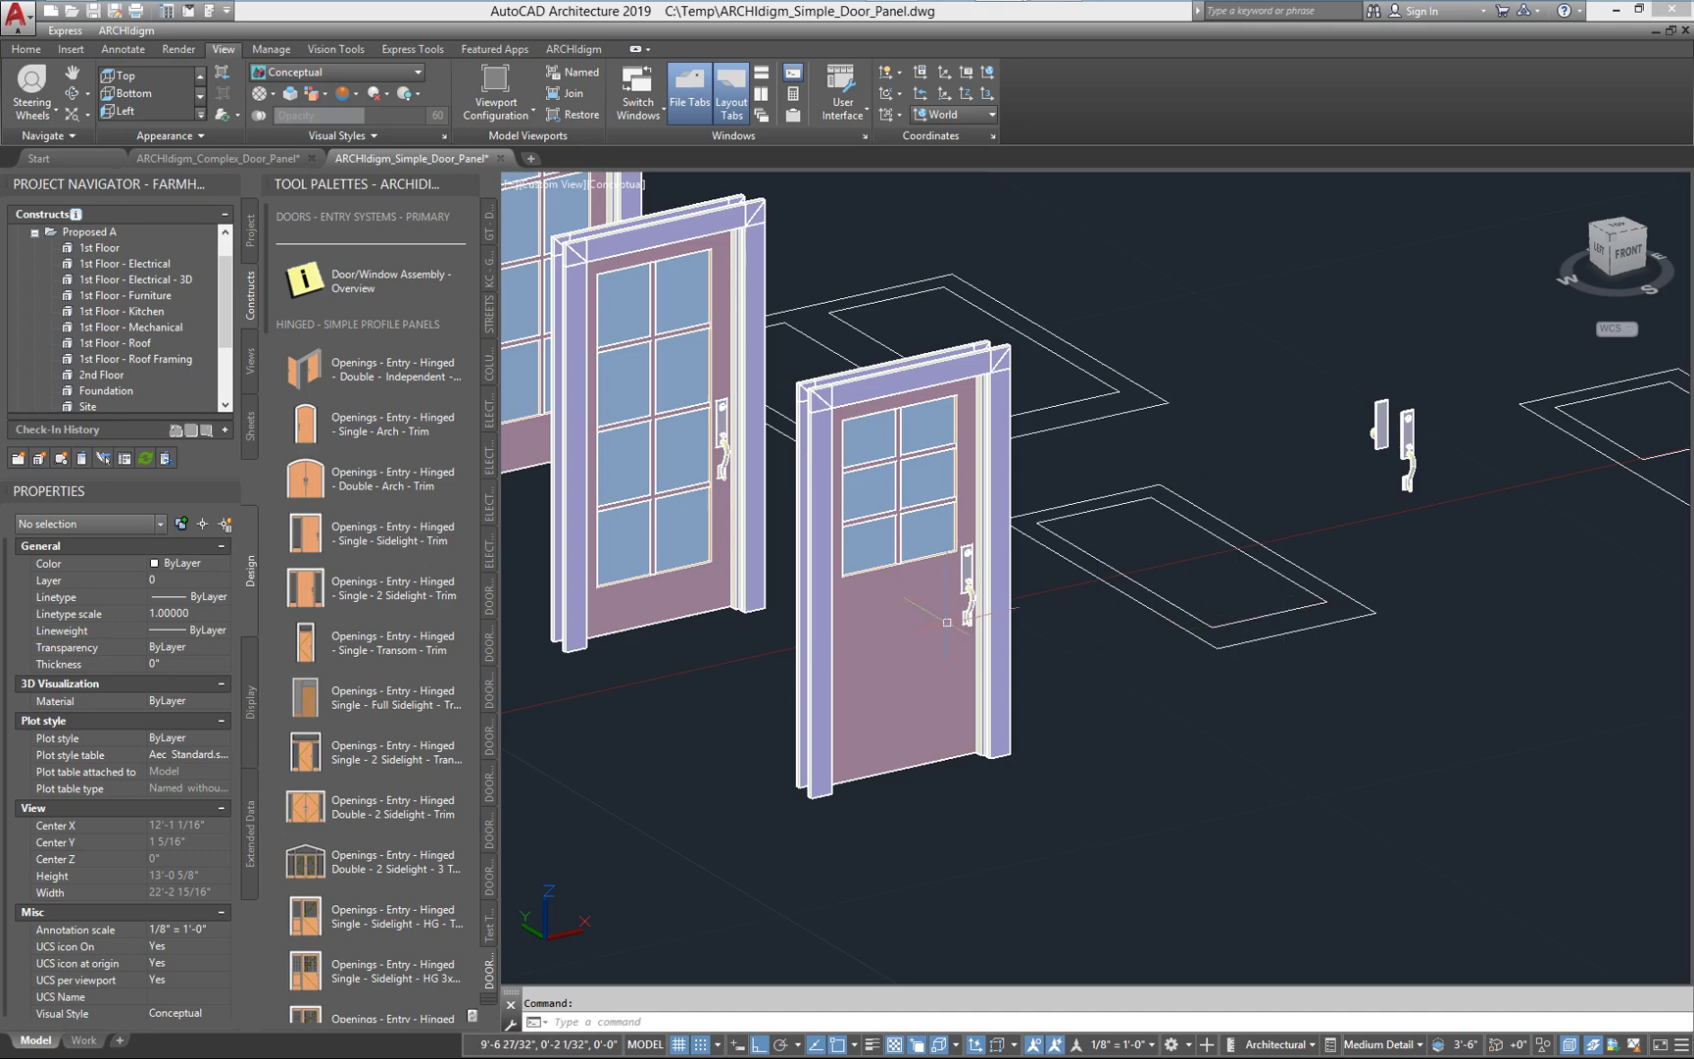
left_click(912, 642)
right_click(911, 642)
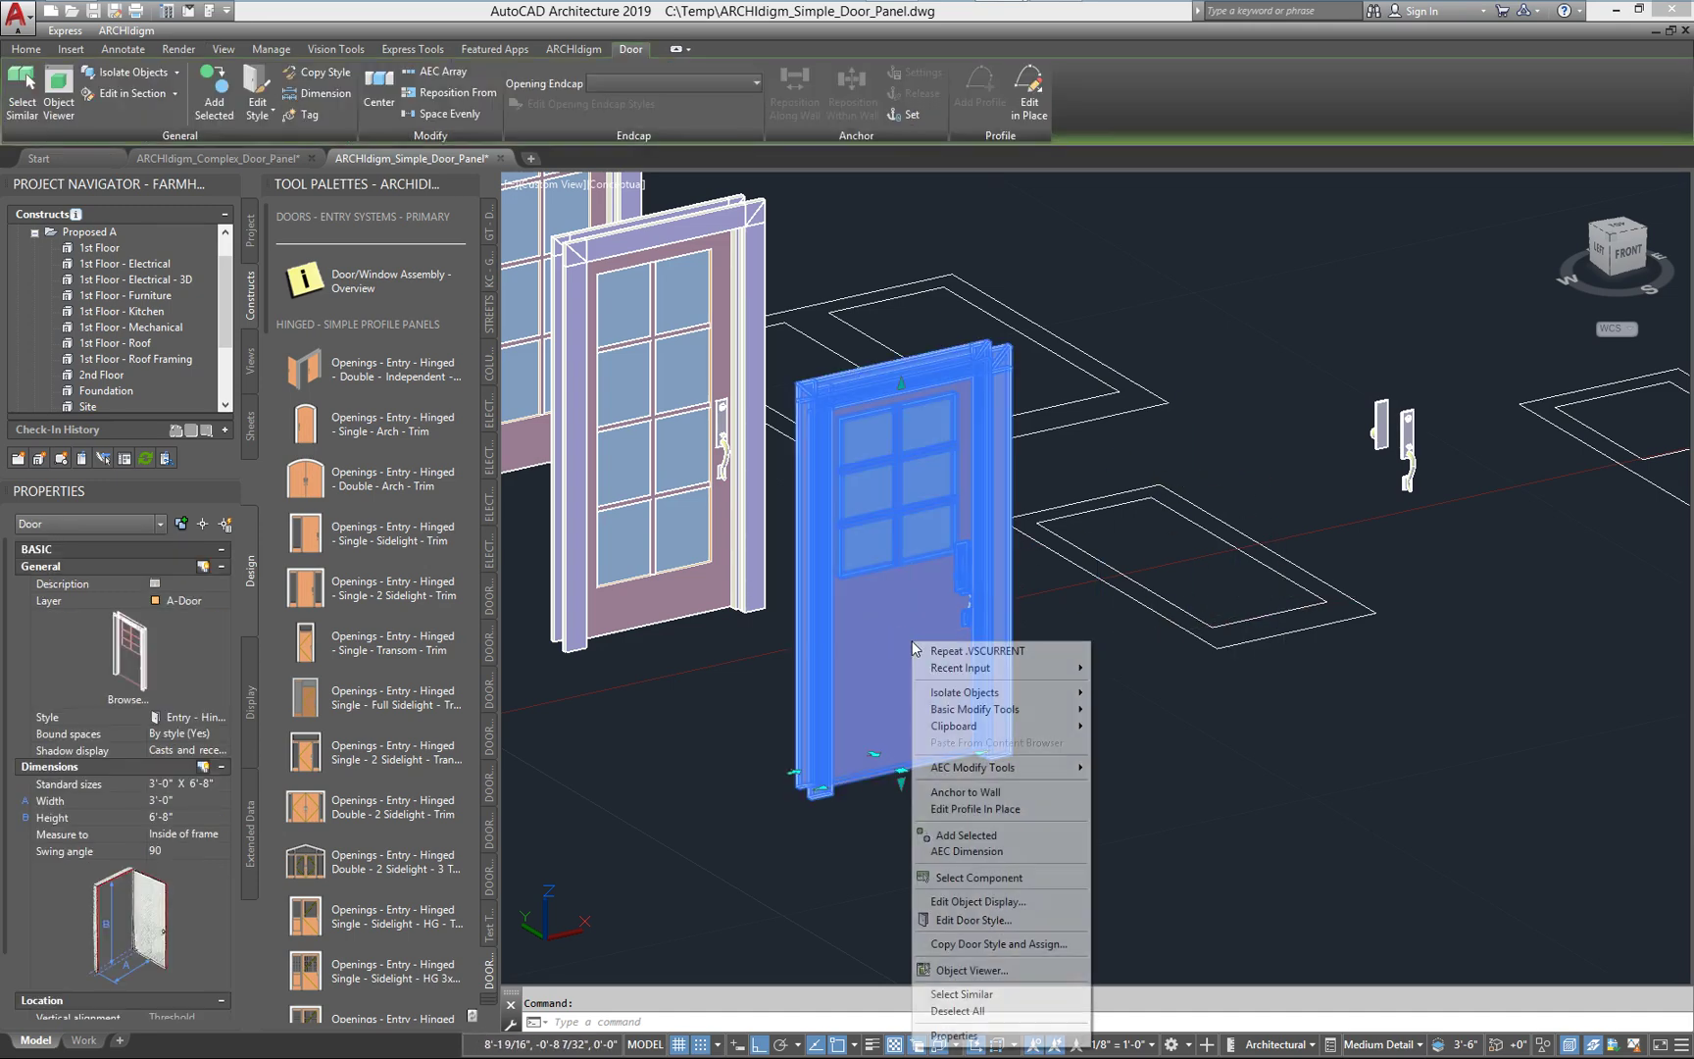
left_click(961, 922)
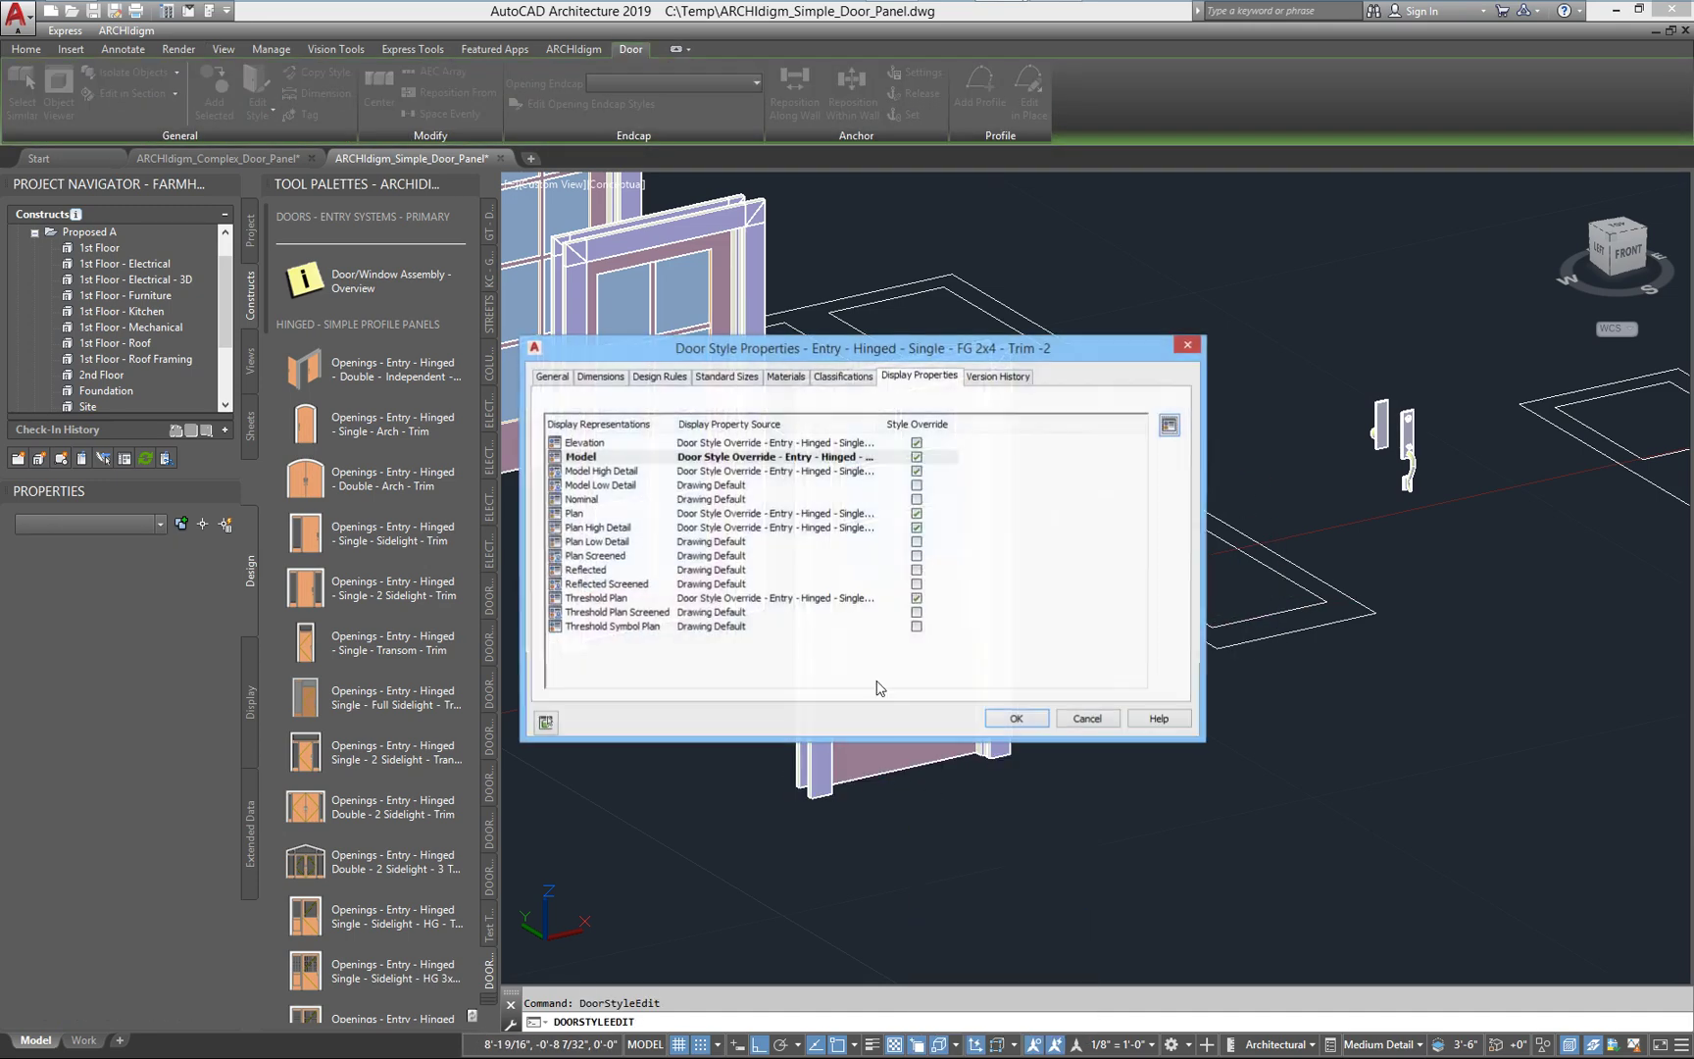
double_click(588, 459)
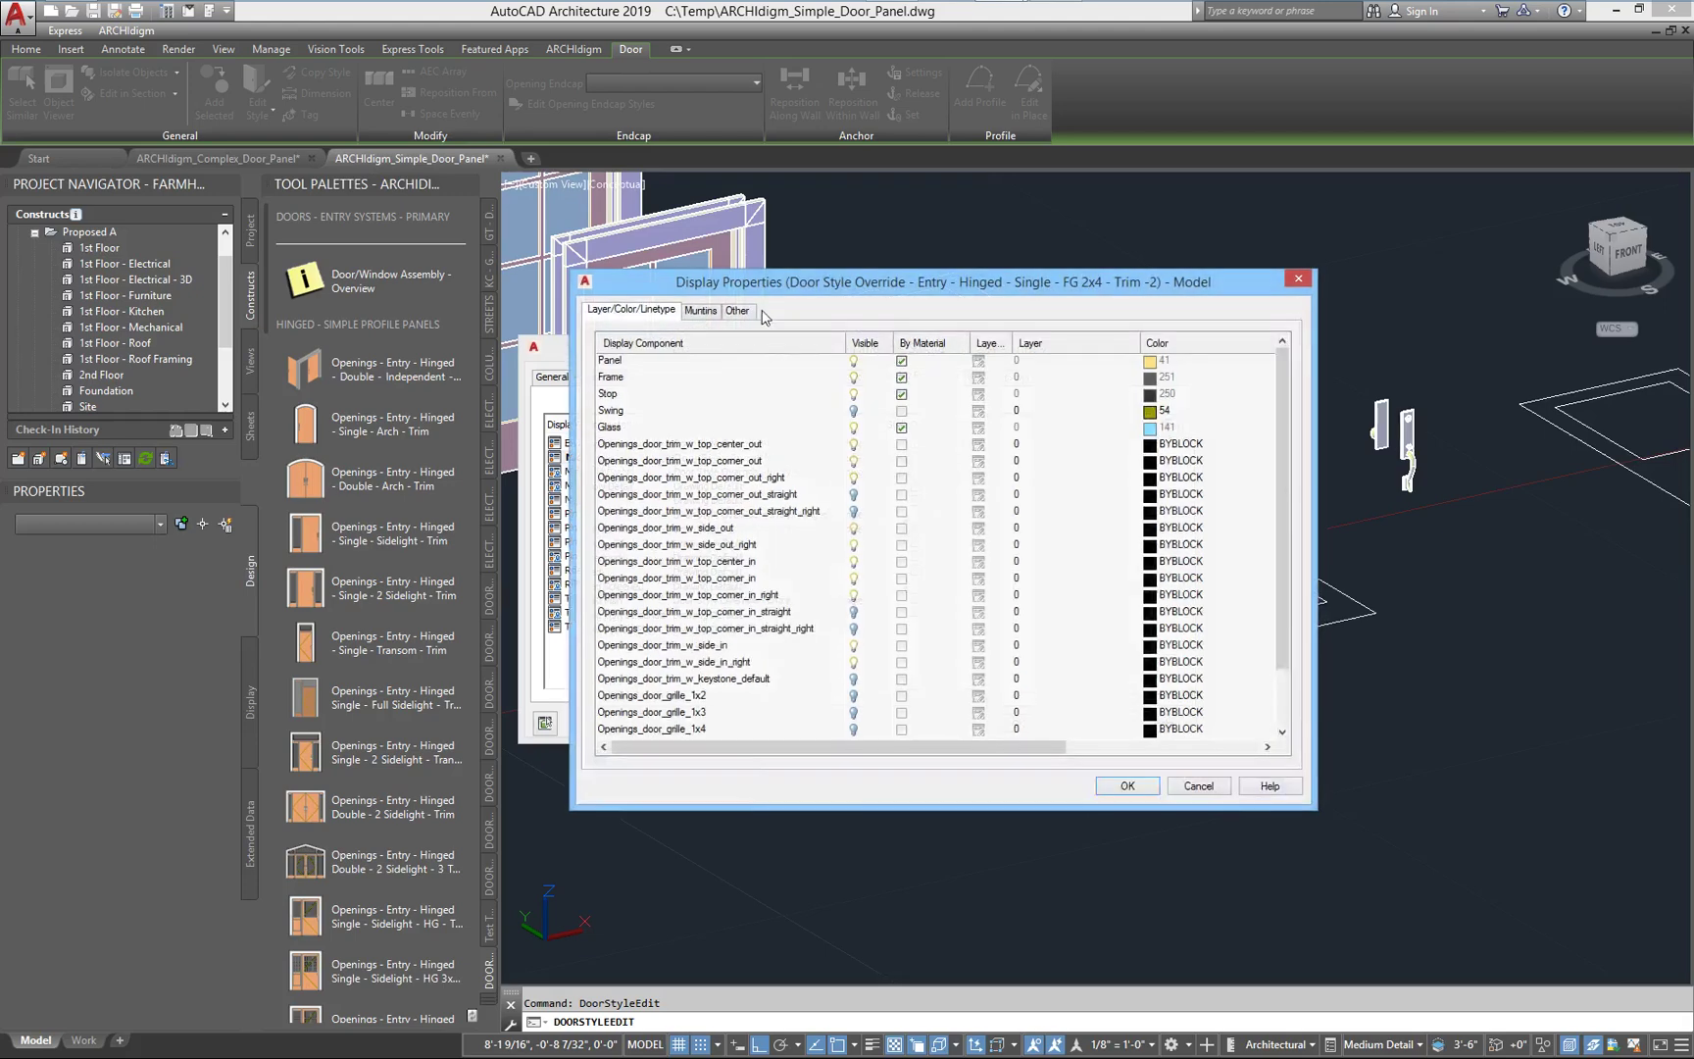
left_click(702, 312)
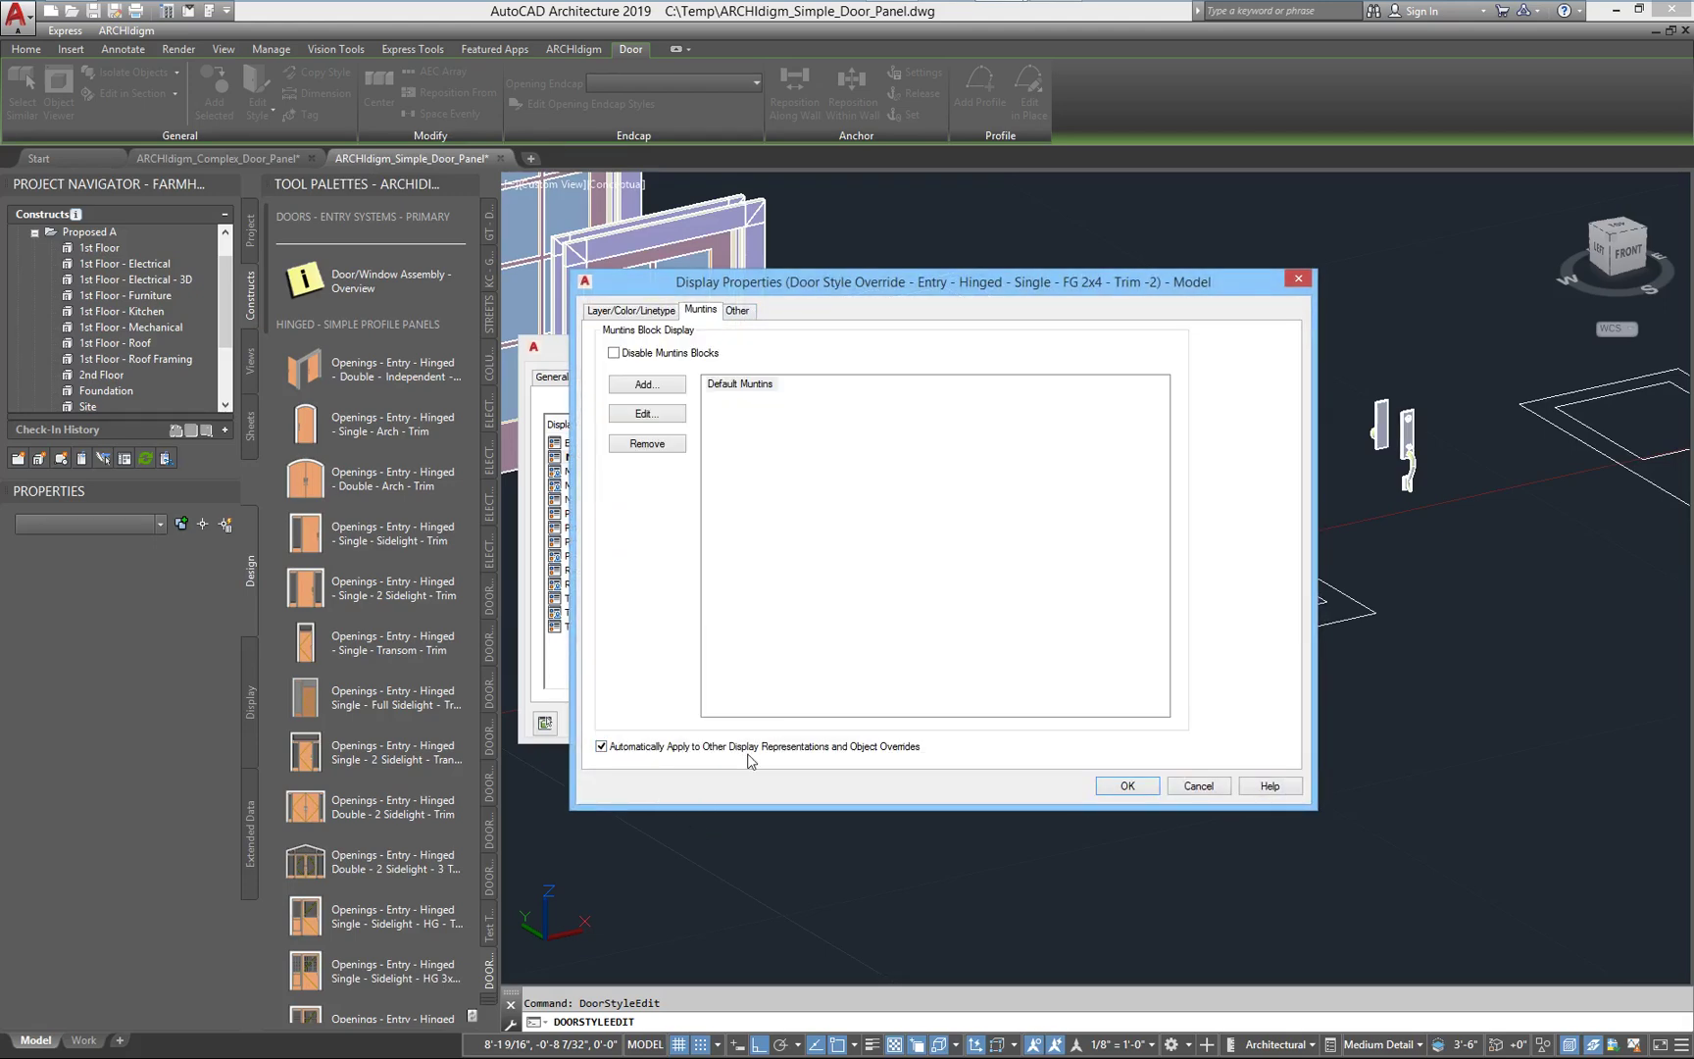
Review the custom blocks of the Model display override down to the door hardware handle blocks, and accept the style
left_click(737, 310)
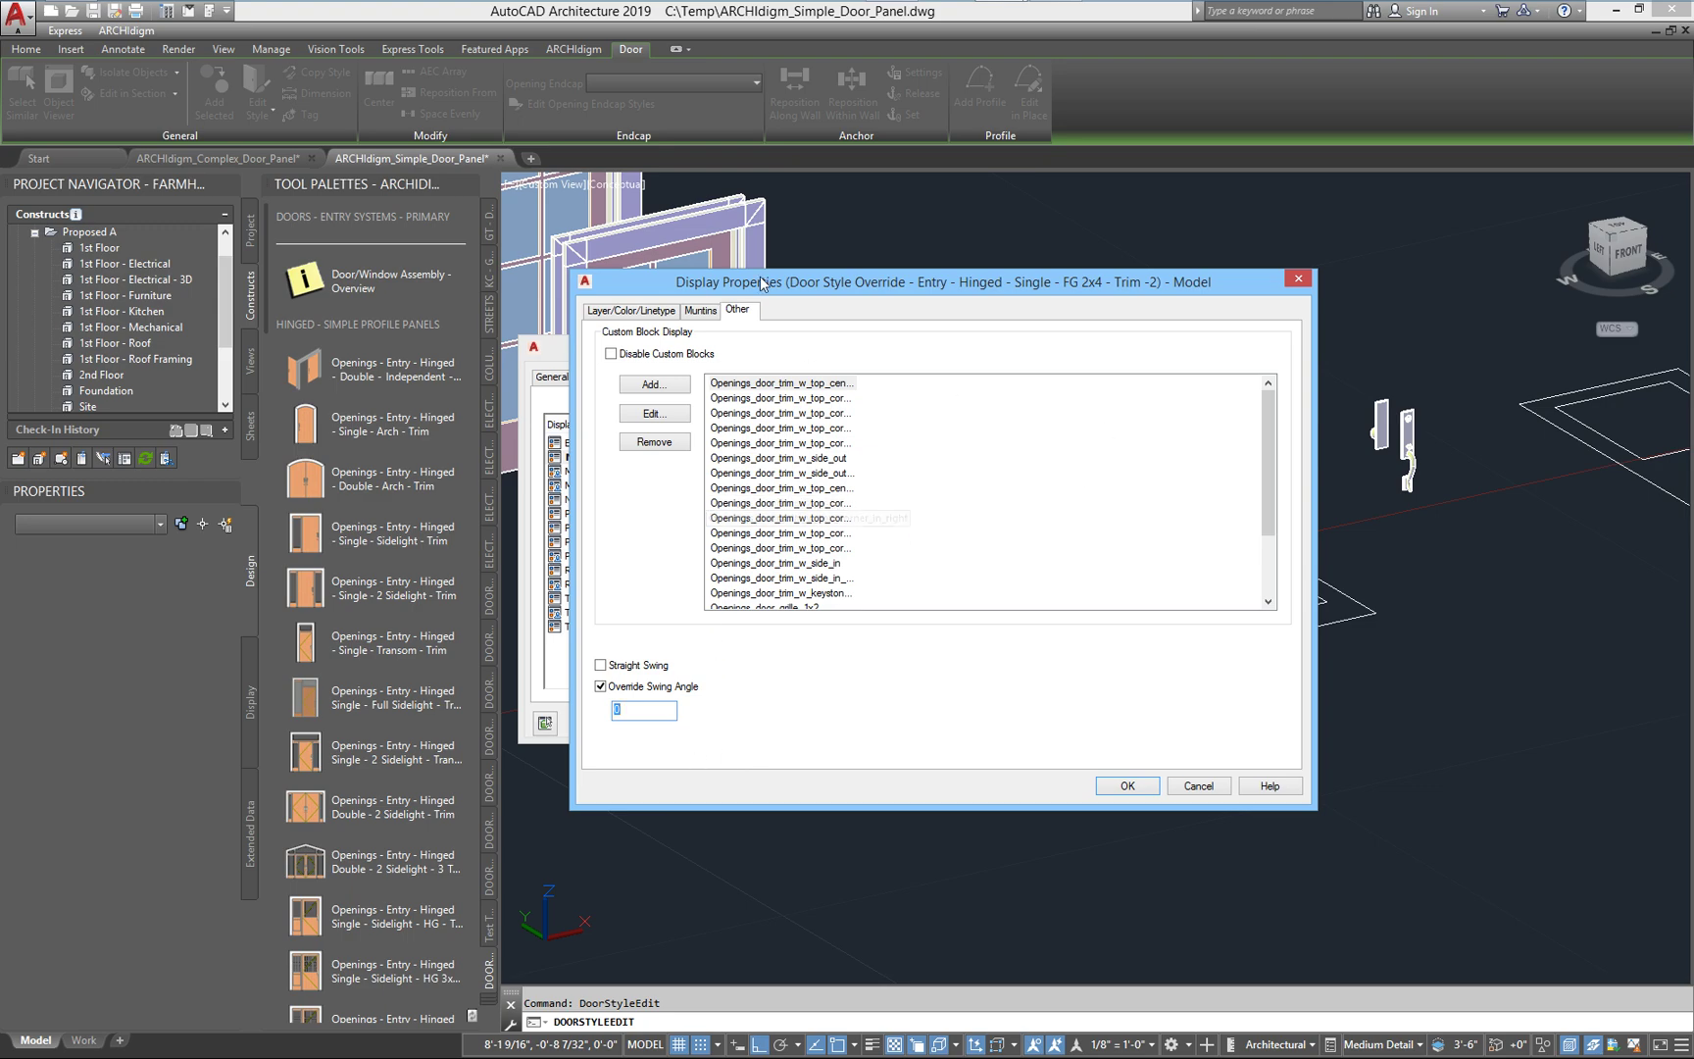
left_click_drag(767, 273, 1177, 325)
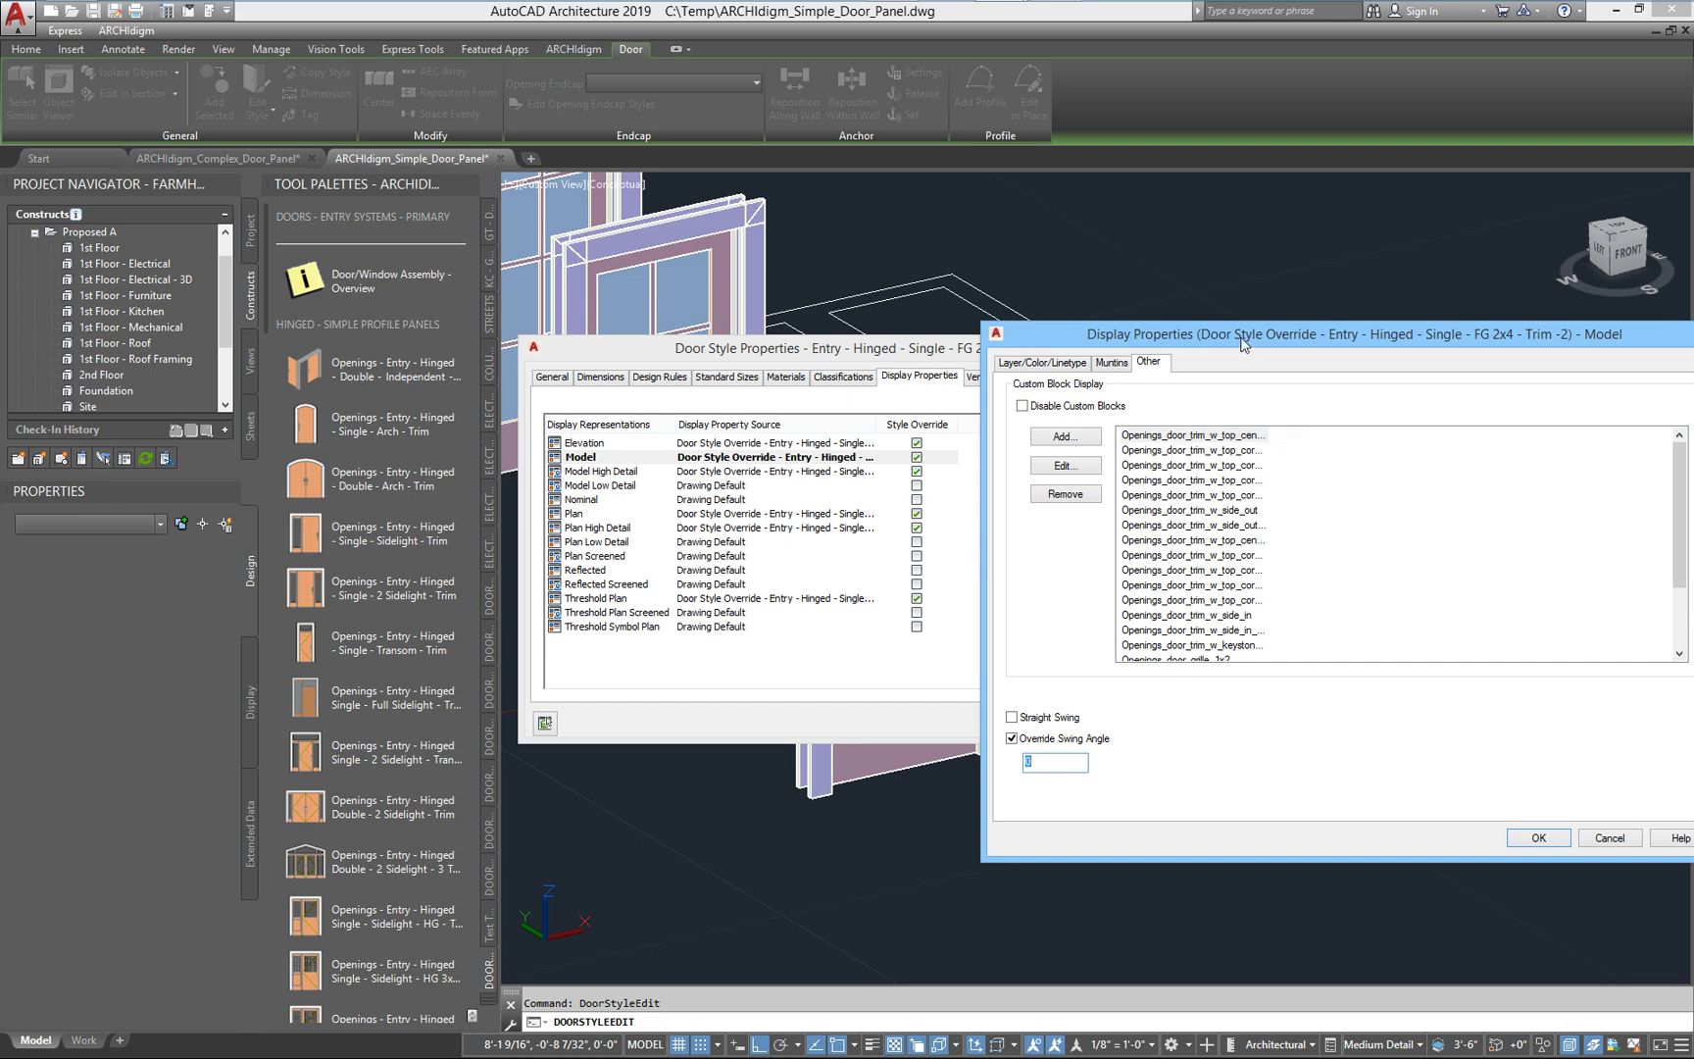
left_click_drag(1240, 338, 872, 332)
scroll(1310, 551, "down", 2)
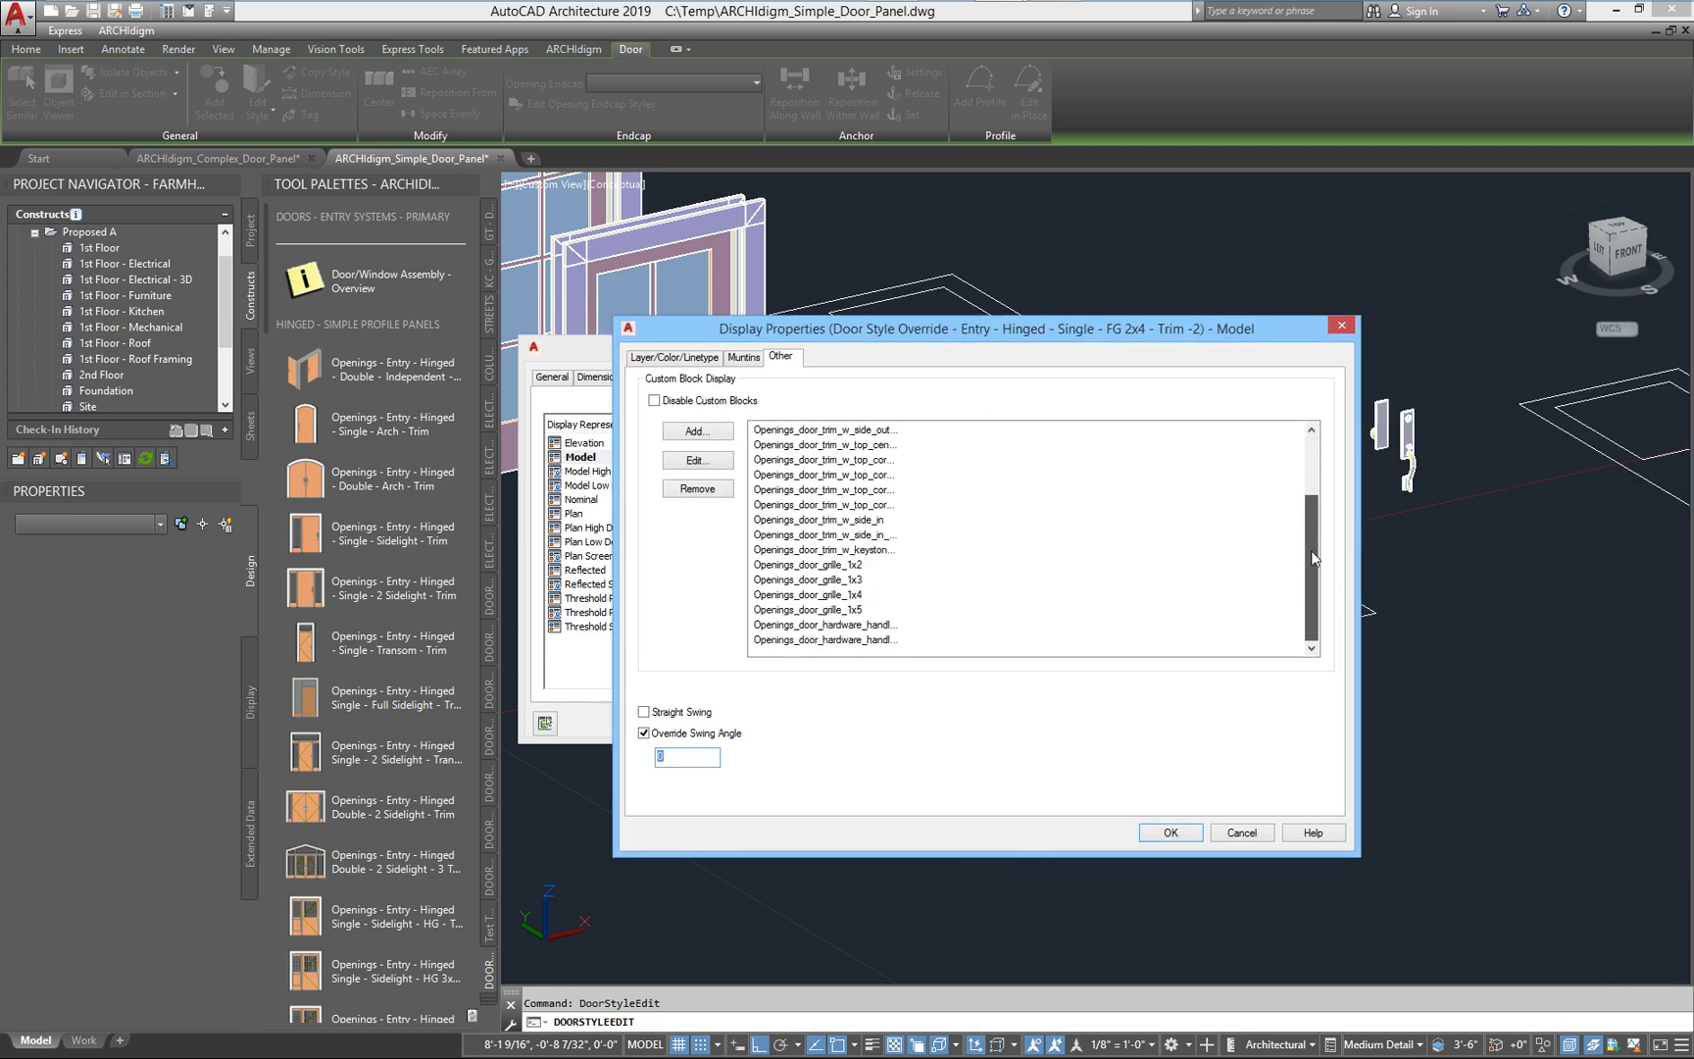
left_click(866, 627)
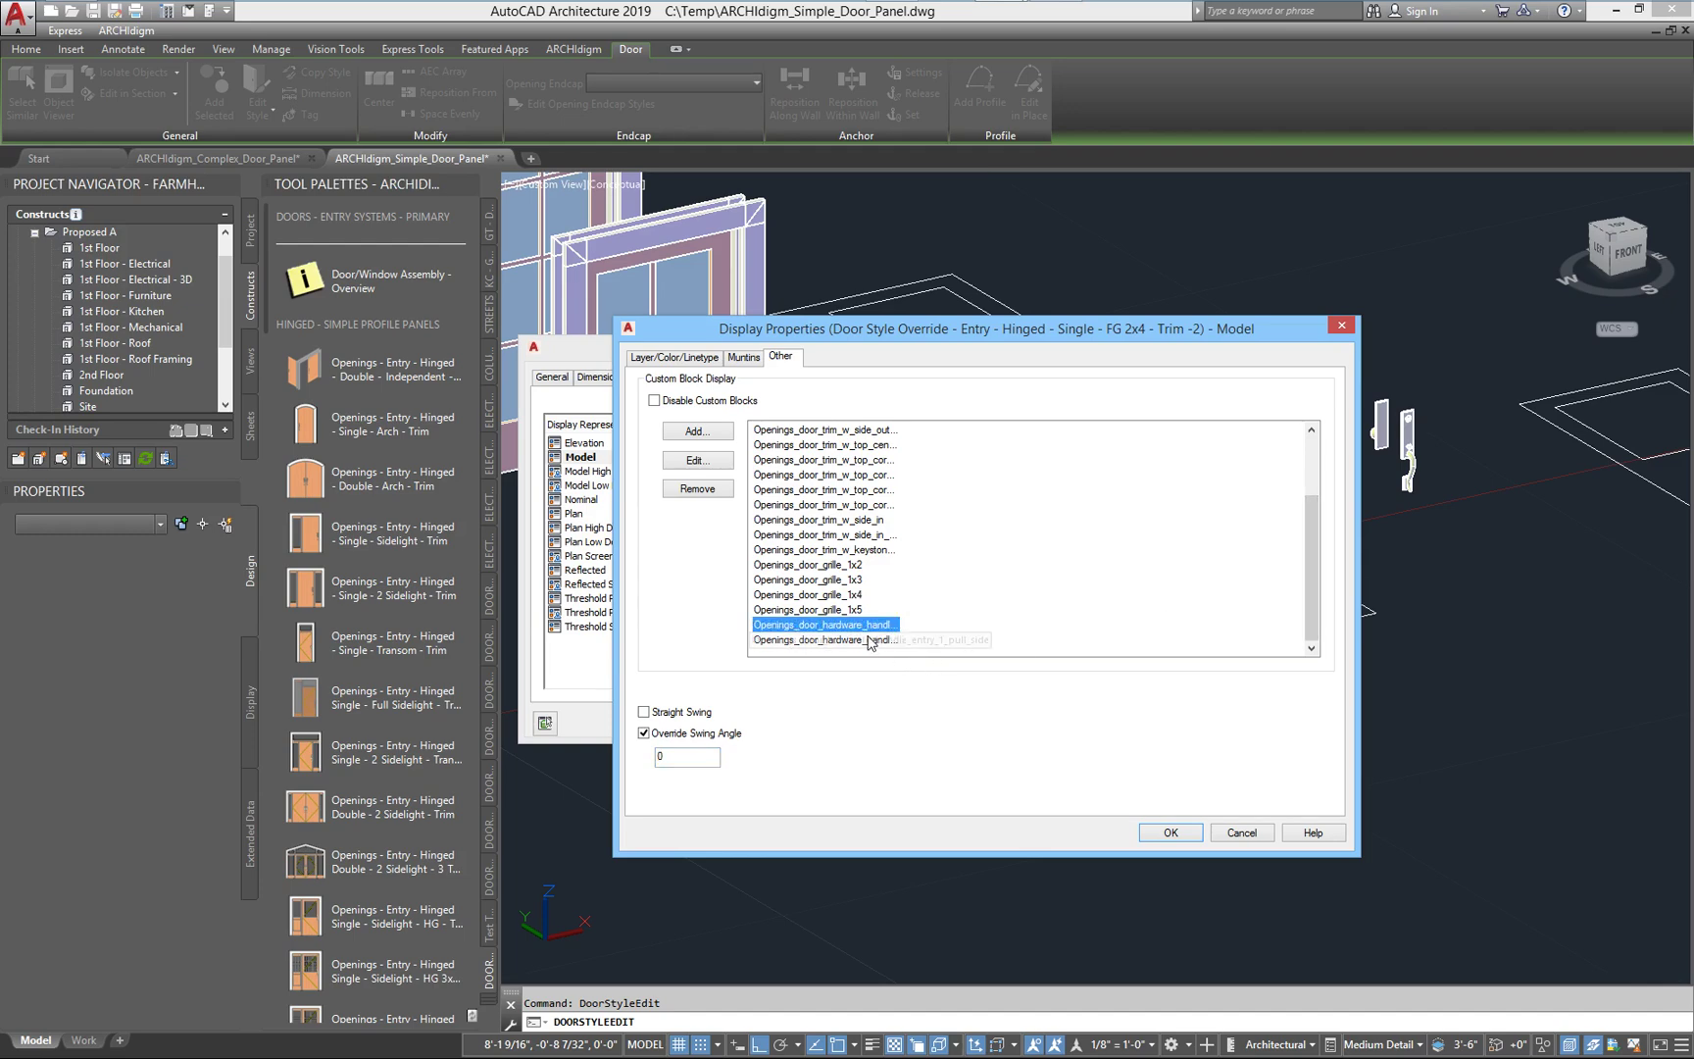
left_click(1170, 832)
left_click(1016, 719)
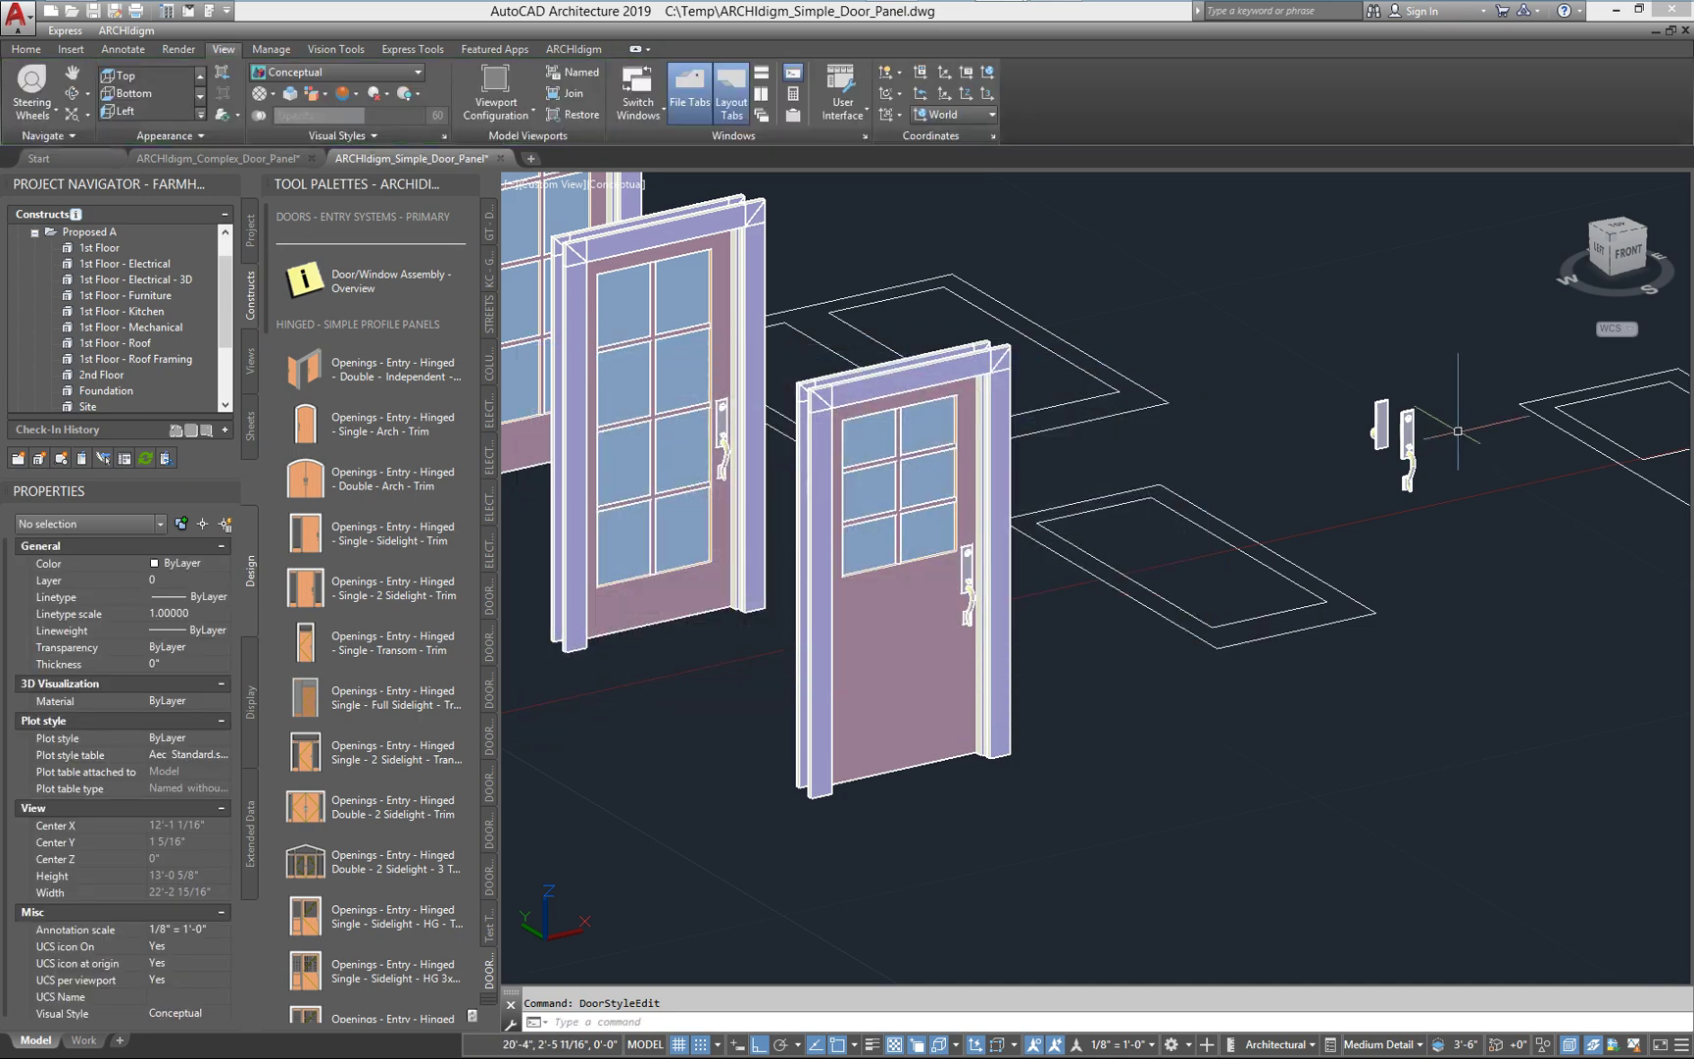
Insert the Openings_door_hardware_handle_entry_1_pull_side block at scale 1 beside the existing door hardware
scroll(1437, 445, "up", 4)
scroll(878, 878, "down", 2)
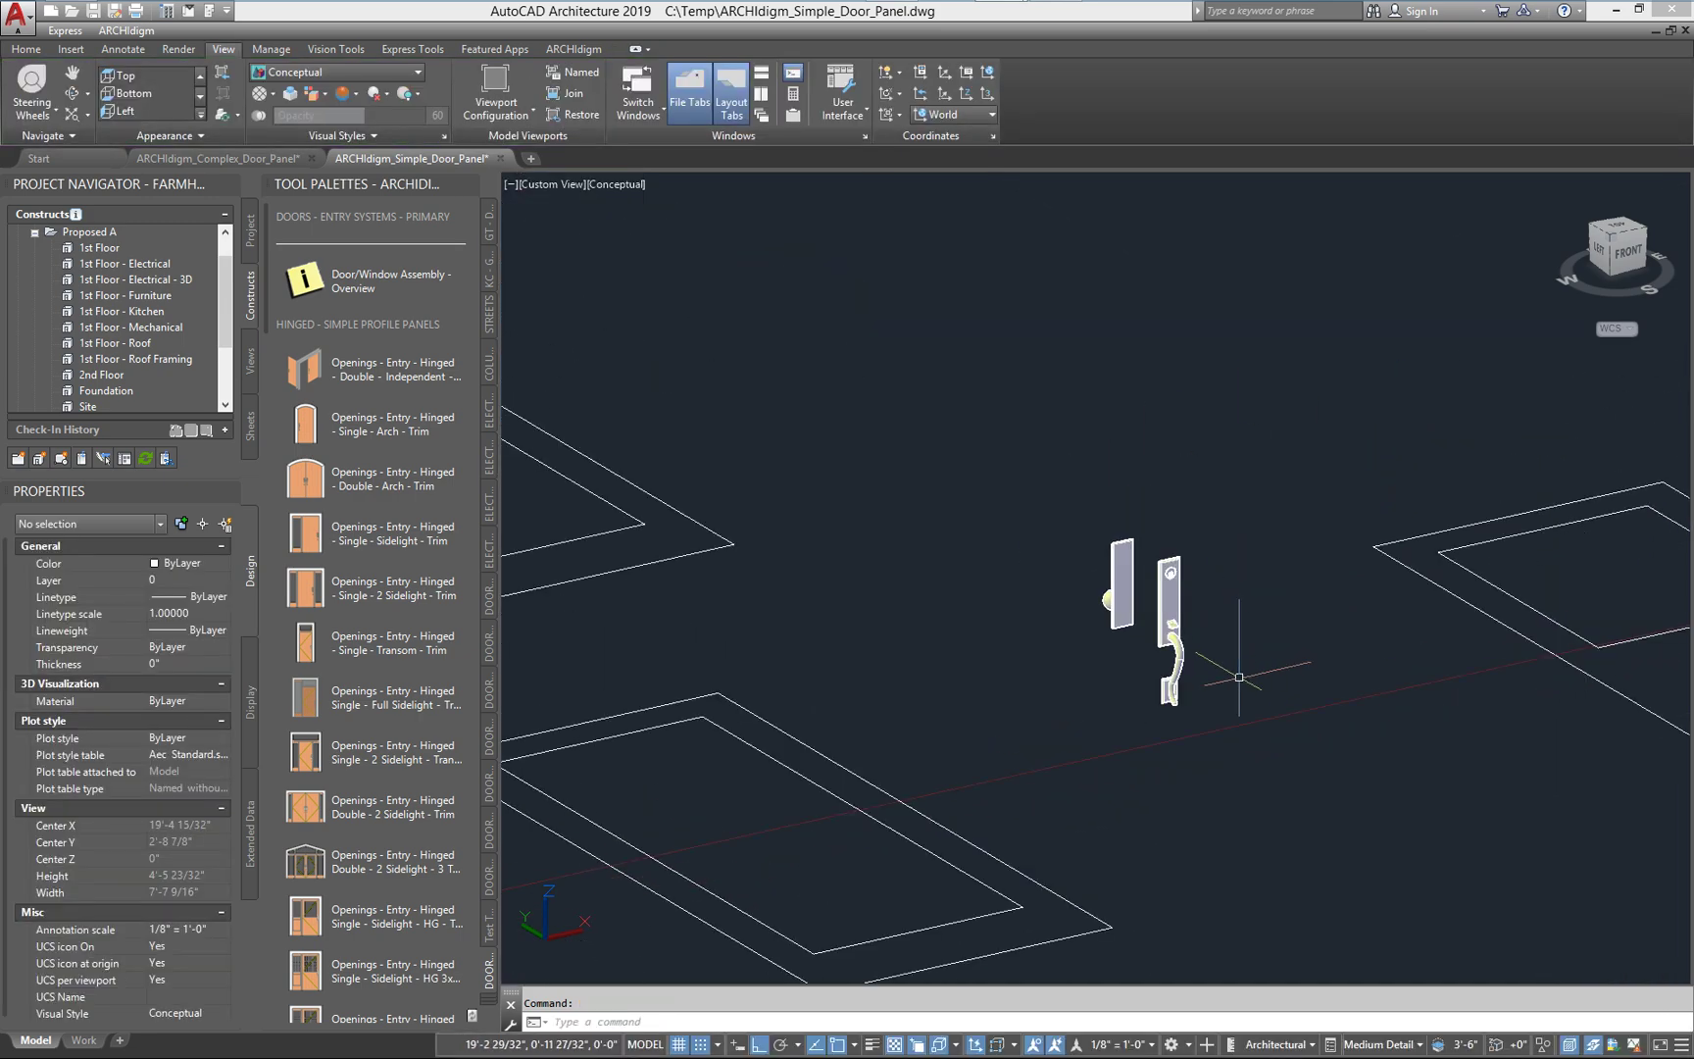
type("i")
key("Return")
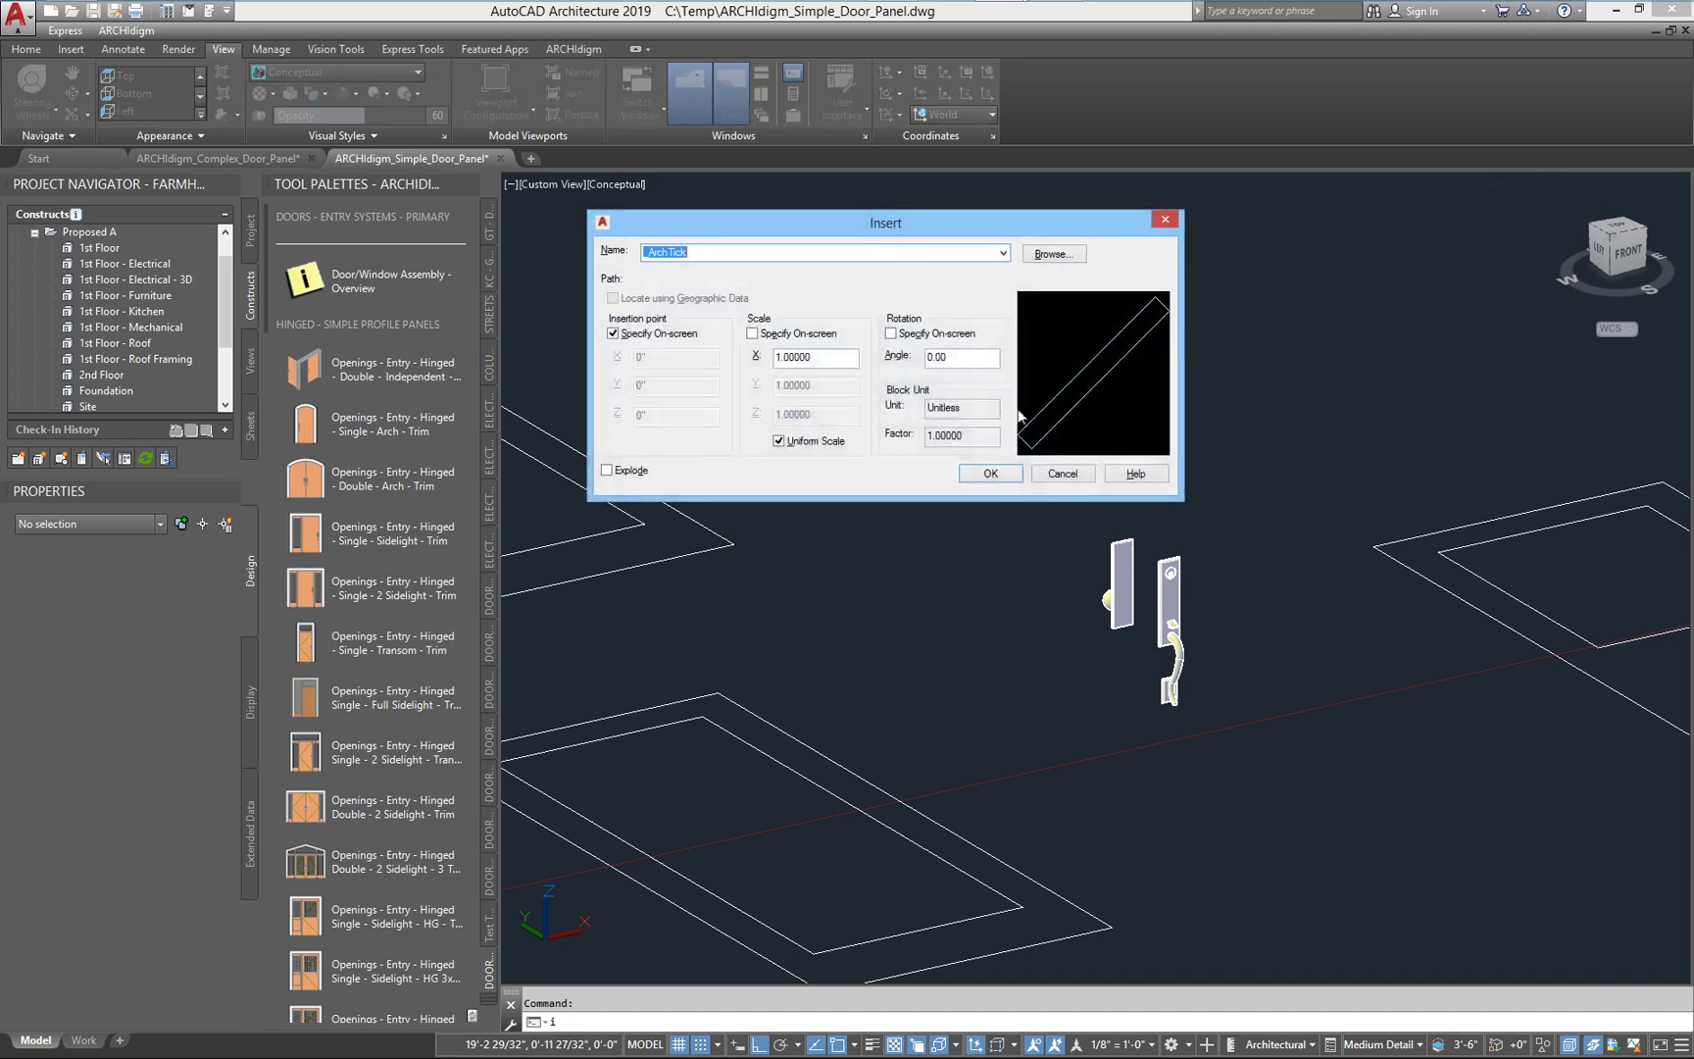
left_click(1004, 253)
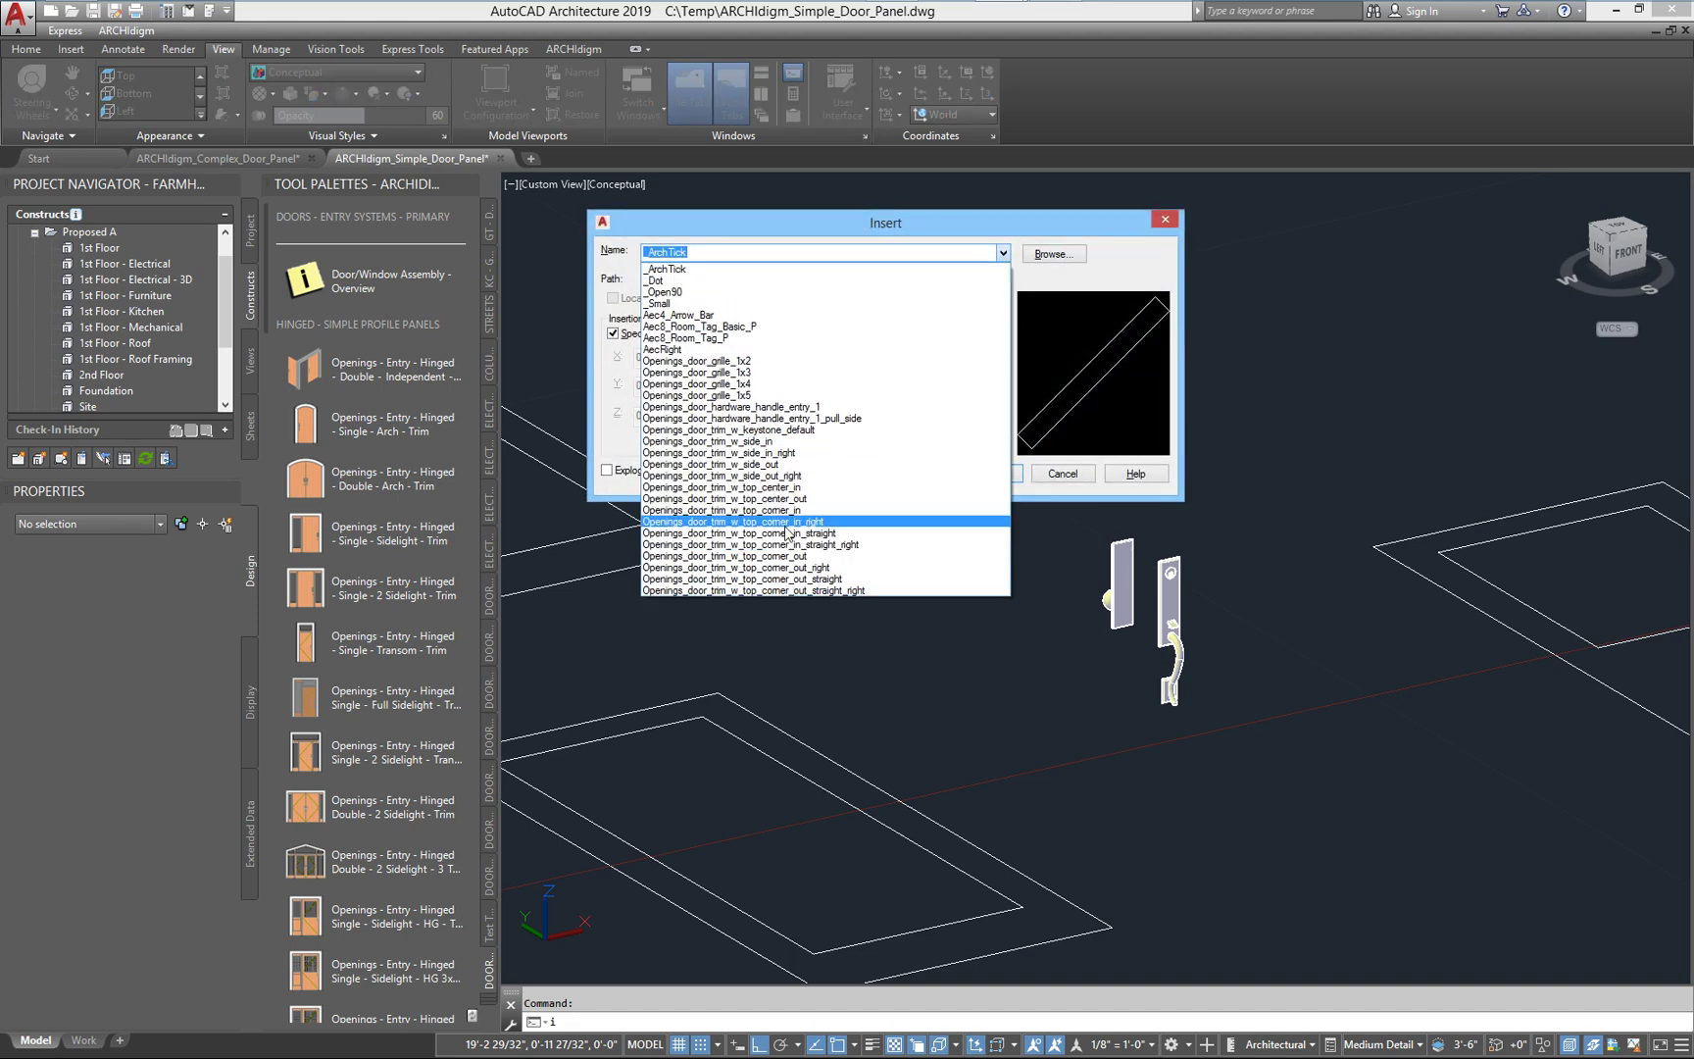
left_click(829, 420)
left_click(985, 483)
middle_click_drag(1270, 796, 937, 462)
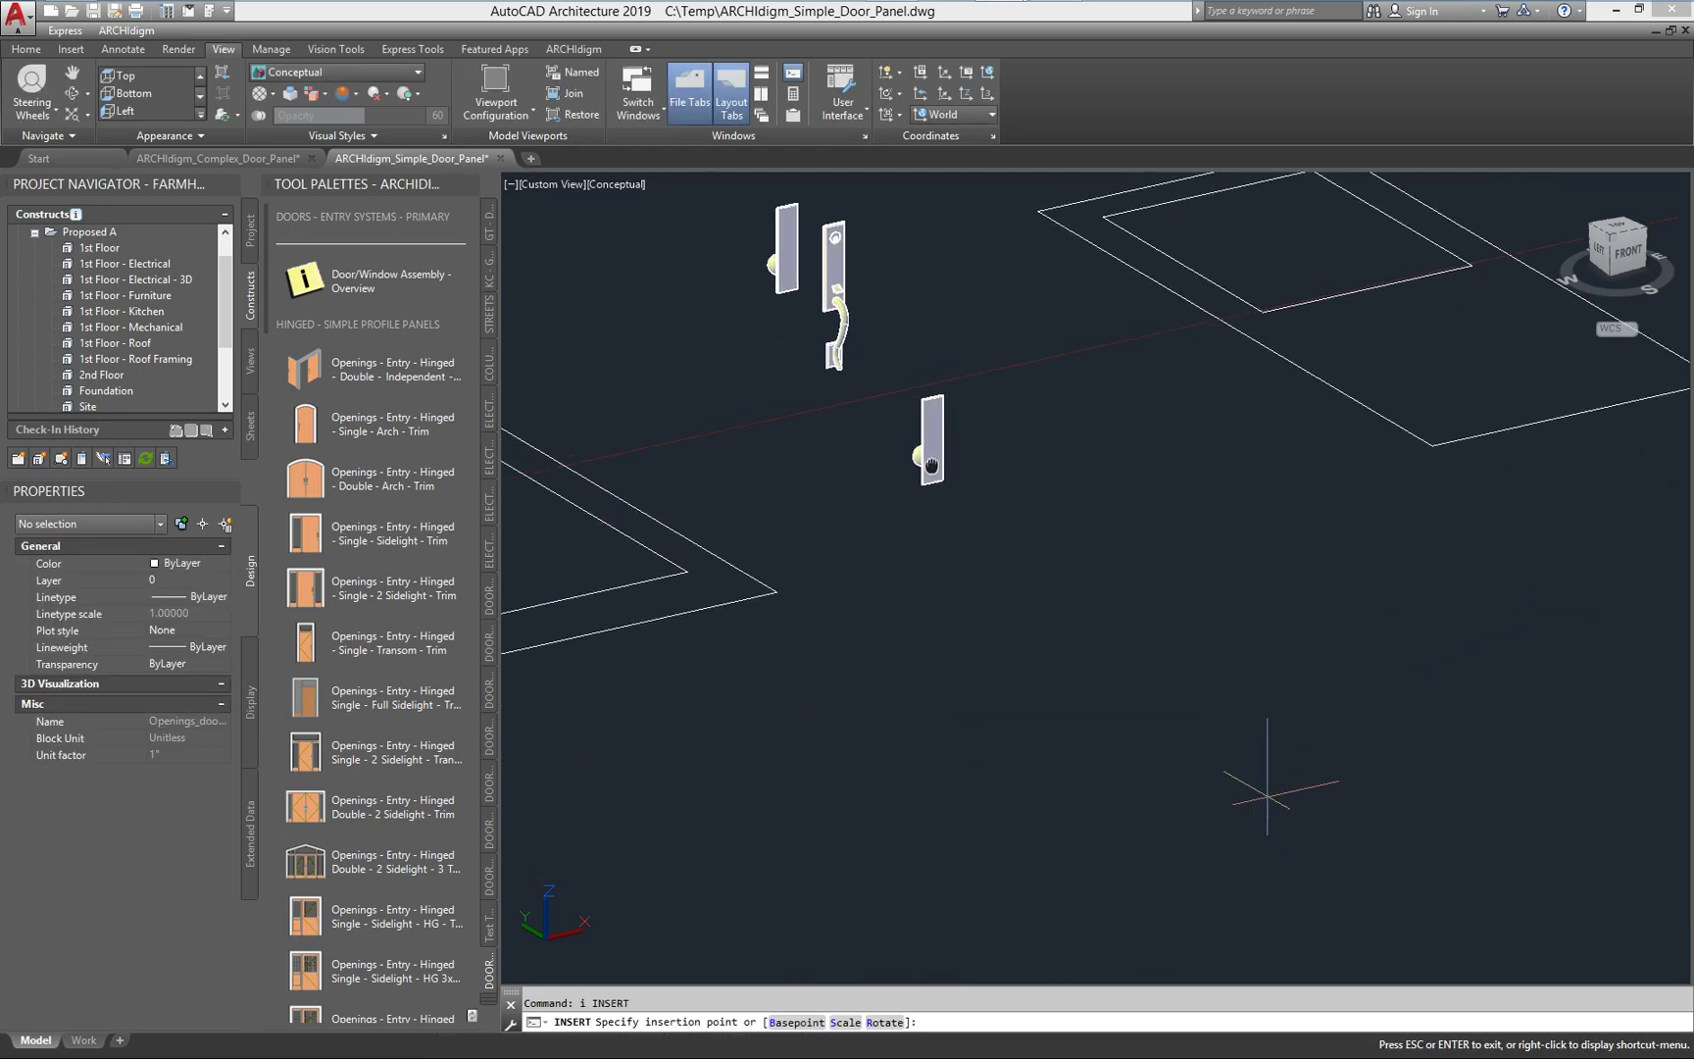
scroll(982, 507, "down", 2)
scroll(818, 357, "up", 3)
left_click(771, 394)
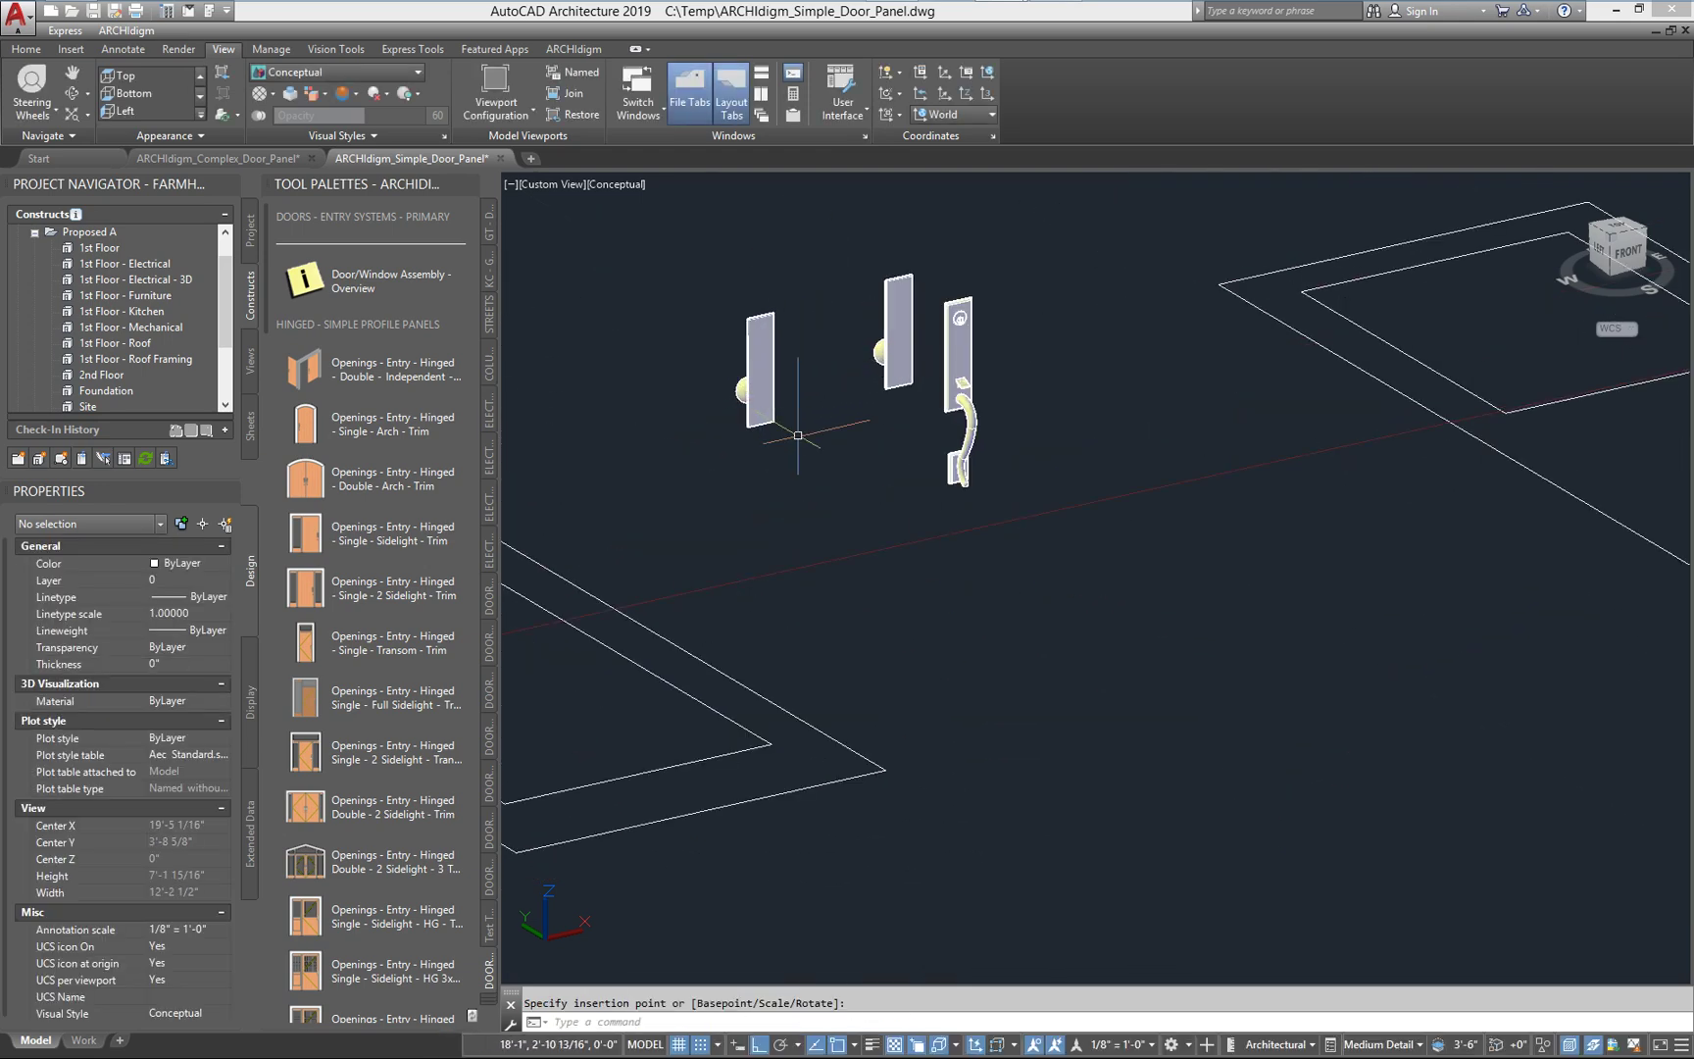
Copy the curved entry handle block to a spot beside the original and explode the copy
middle_click_drag(814, 447, 608, 467, "shift")
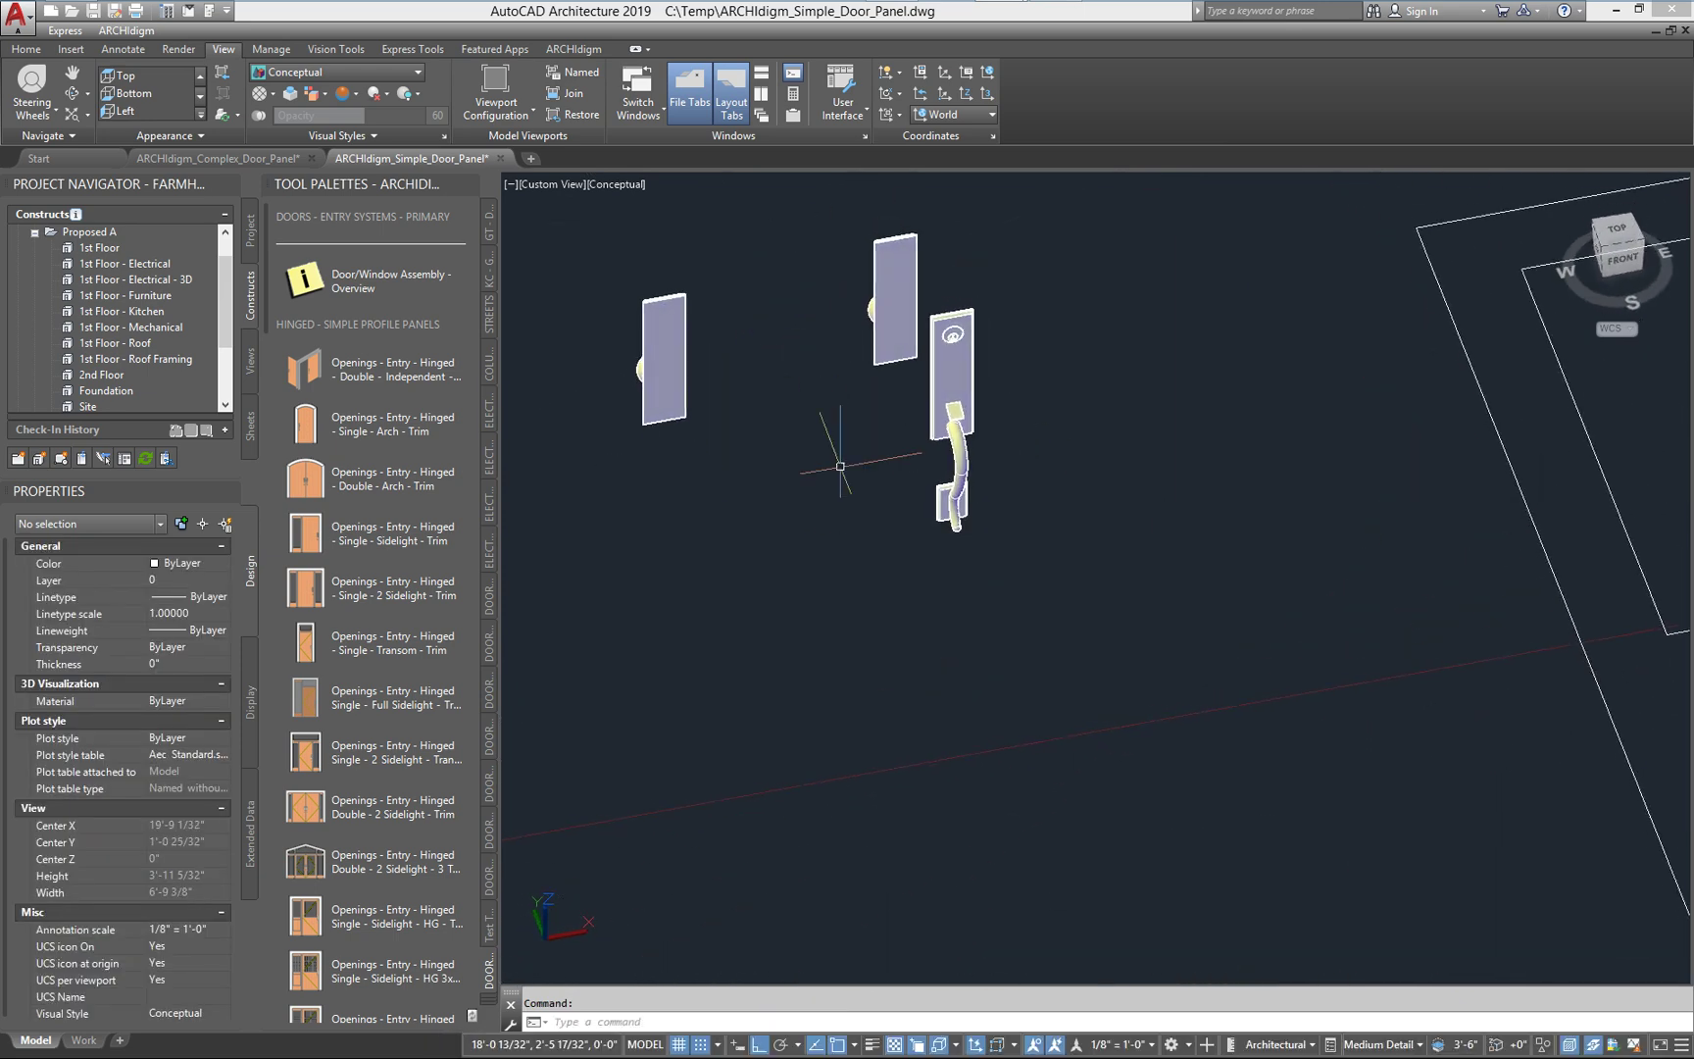
middle_click_drag(923, 455, 1064, 520)
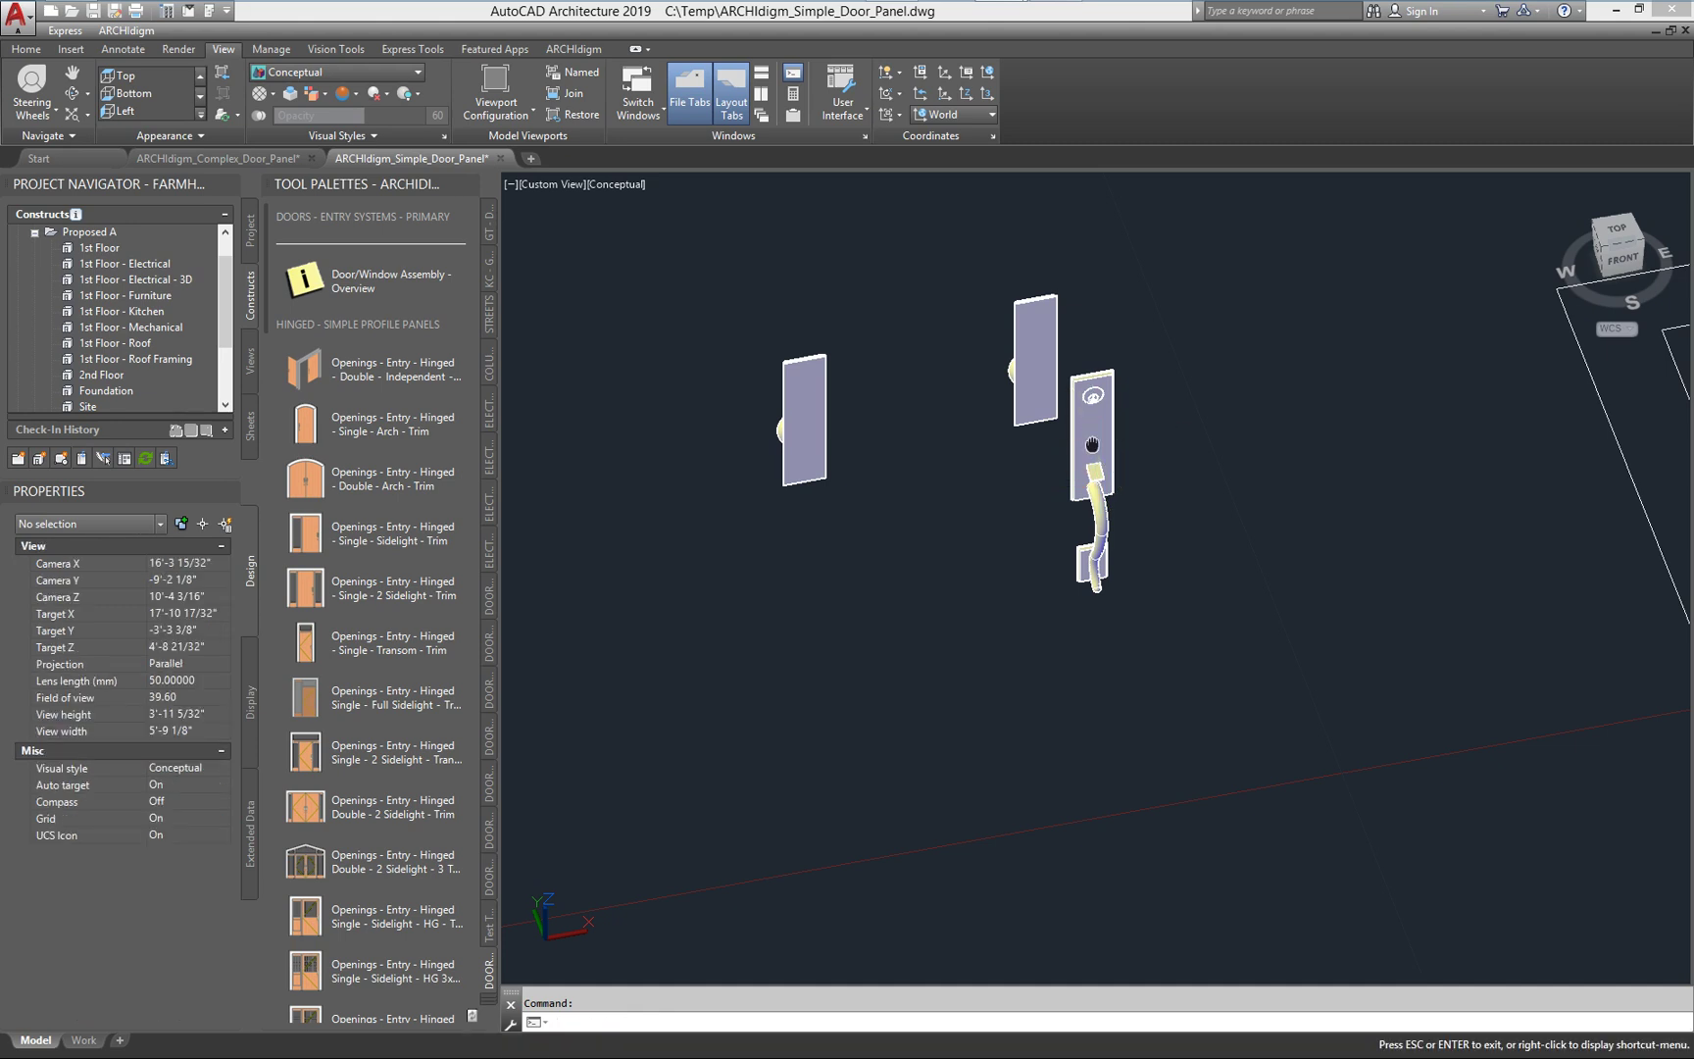
left_click(1093, 448)
type("co")
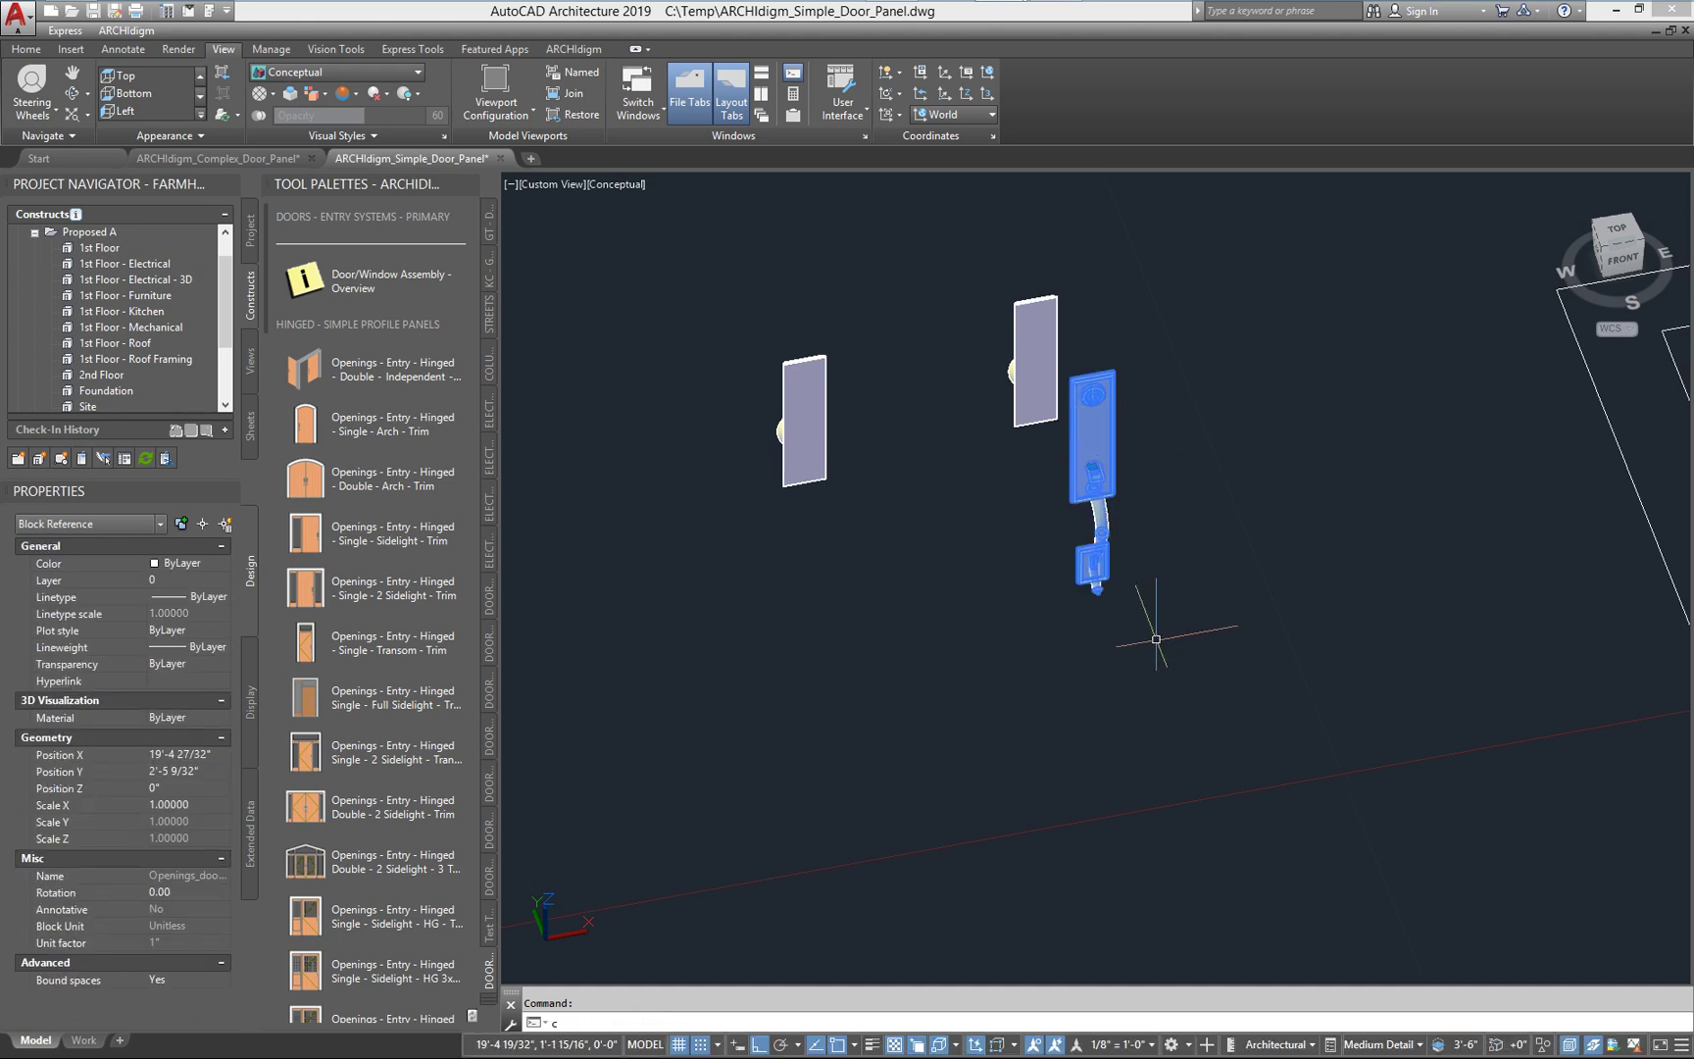
key("Return")
left_click(1211, 643)
left_click(1367, 624)
key("Escape")
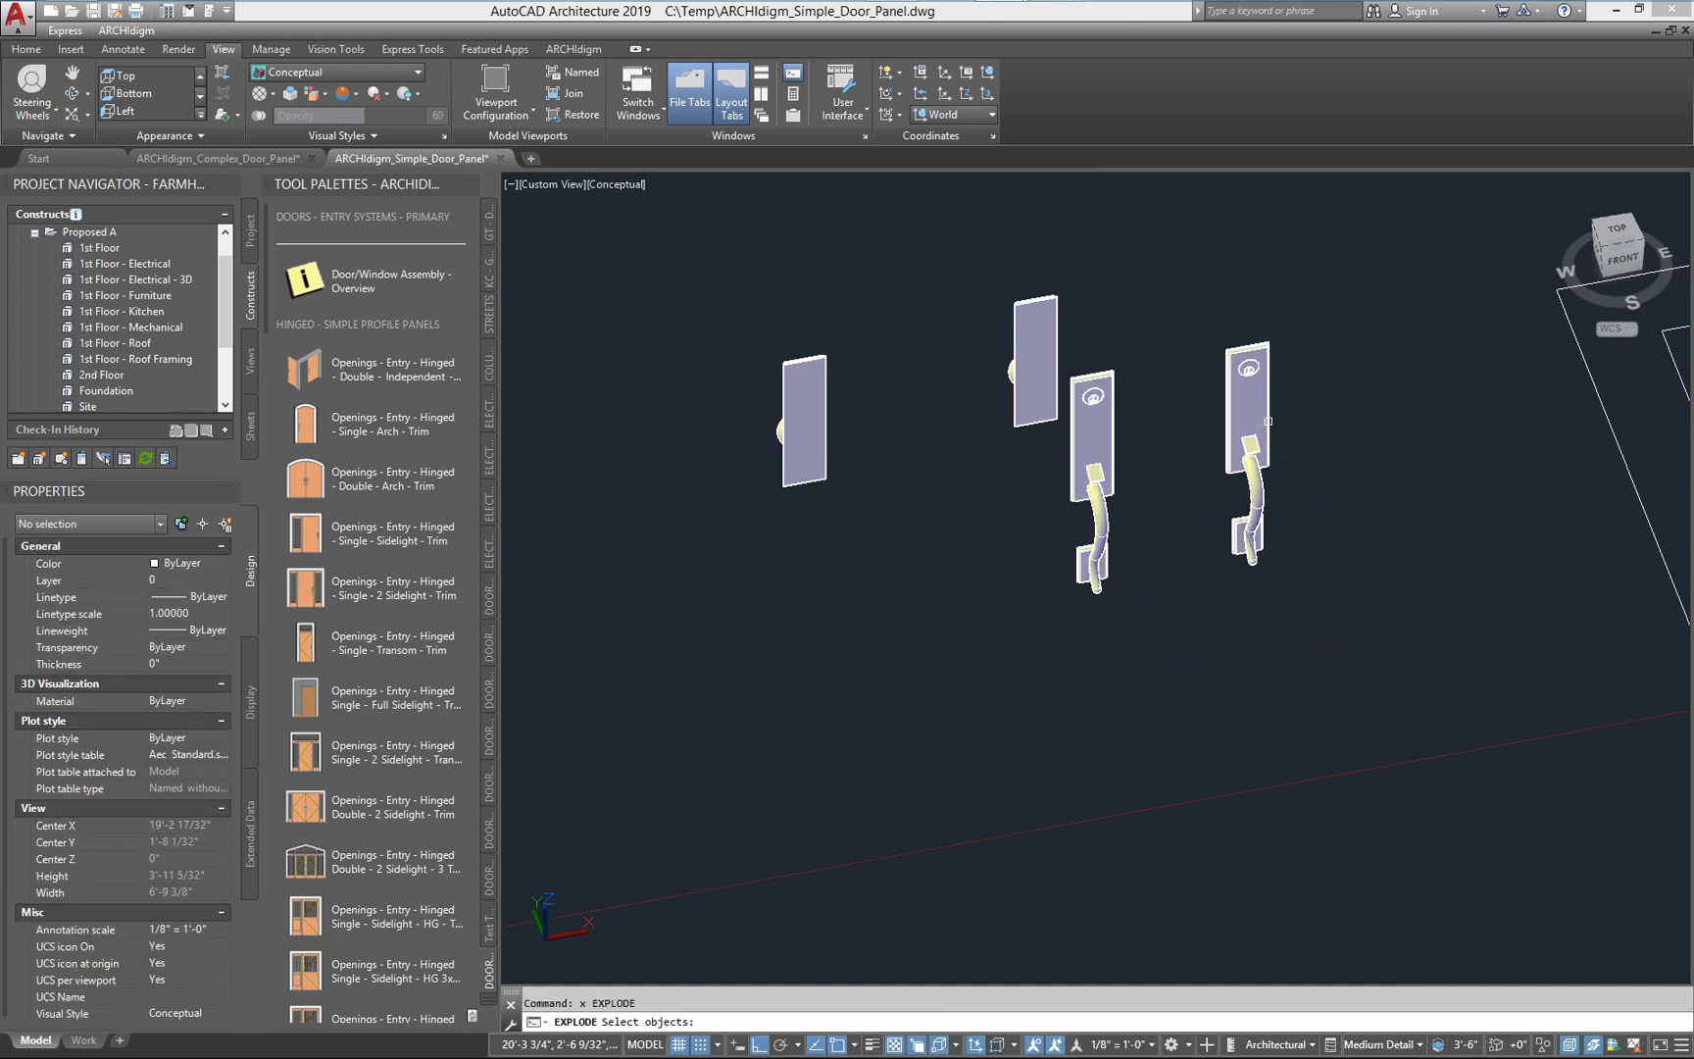
left_click(1248, 408)
scroll(1260, 402, "up", 4)
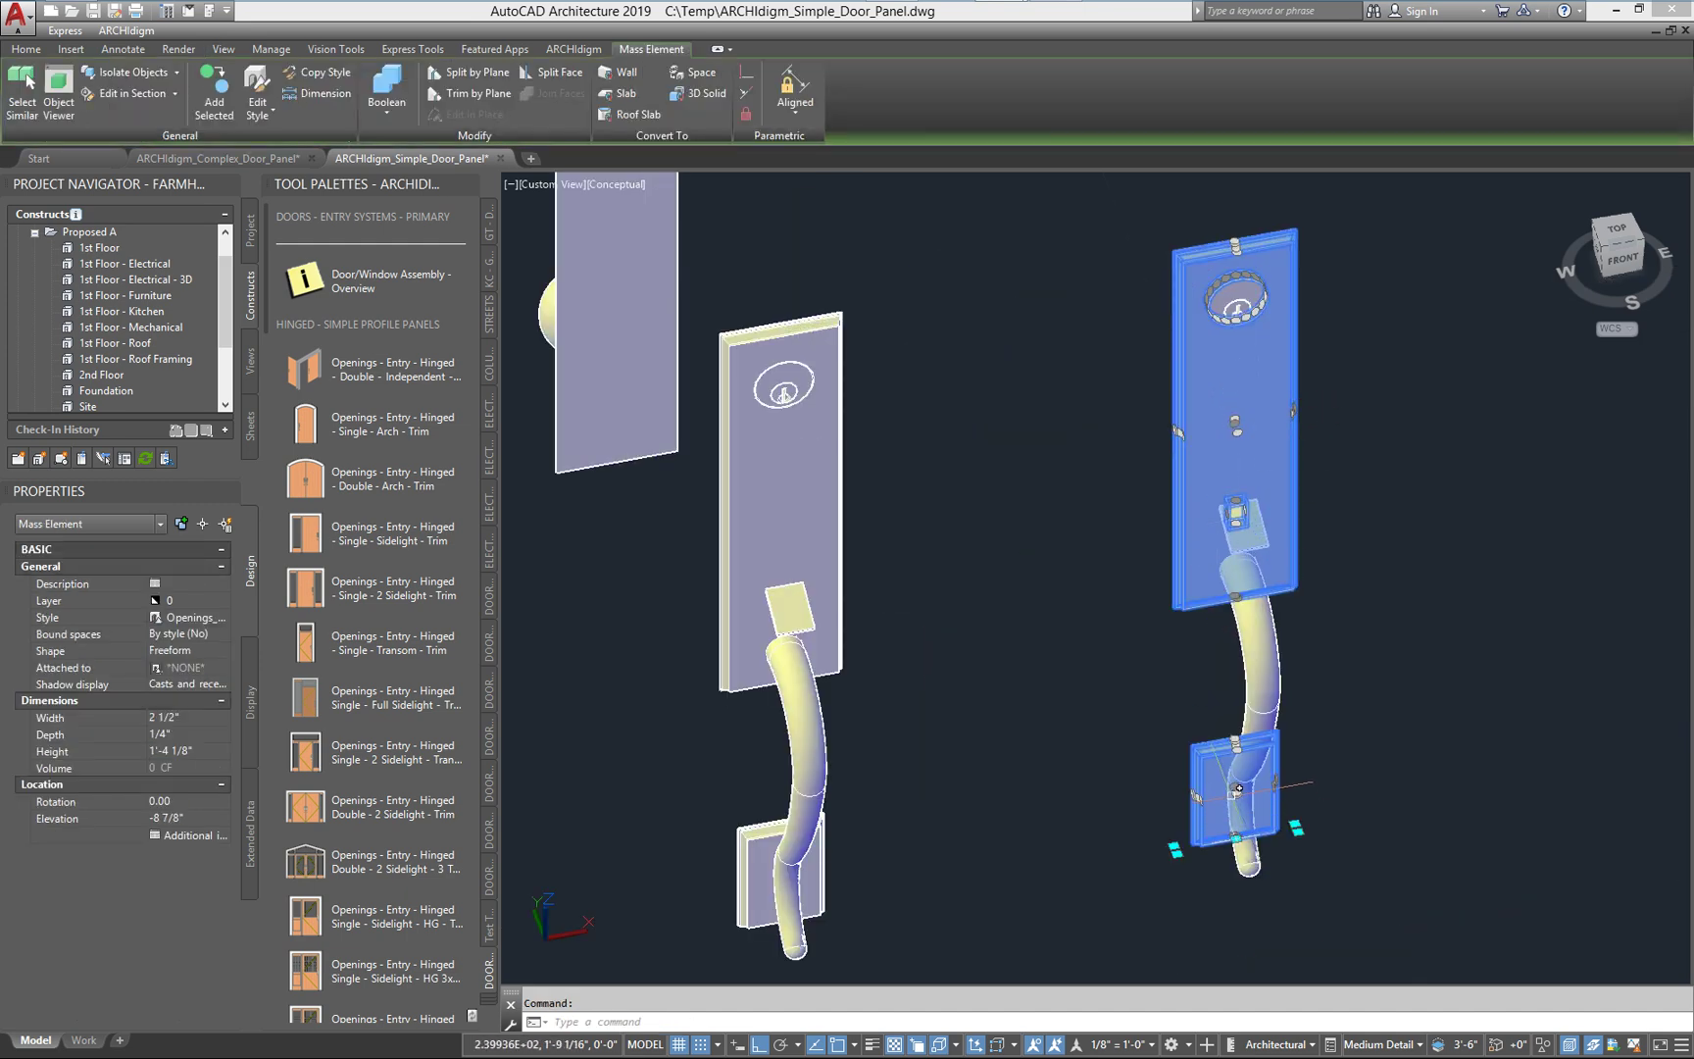
Review the mass element styles available for the exploded handle's plate
left_click(201, 619)
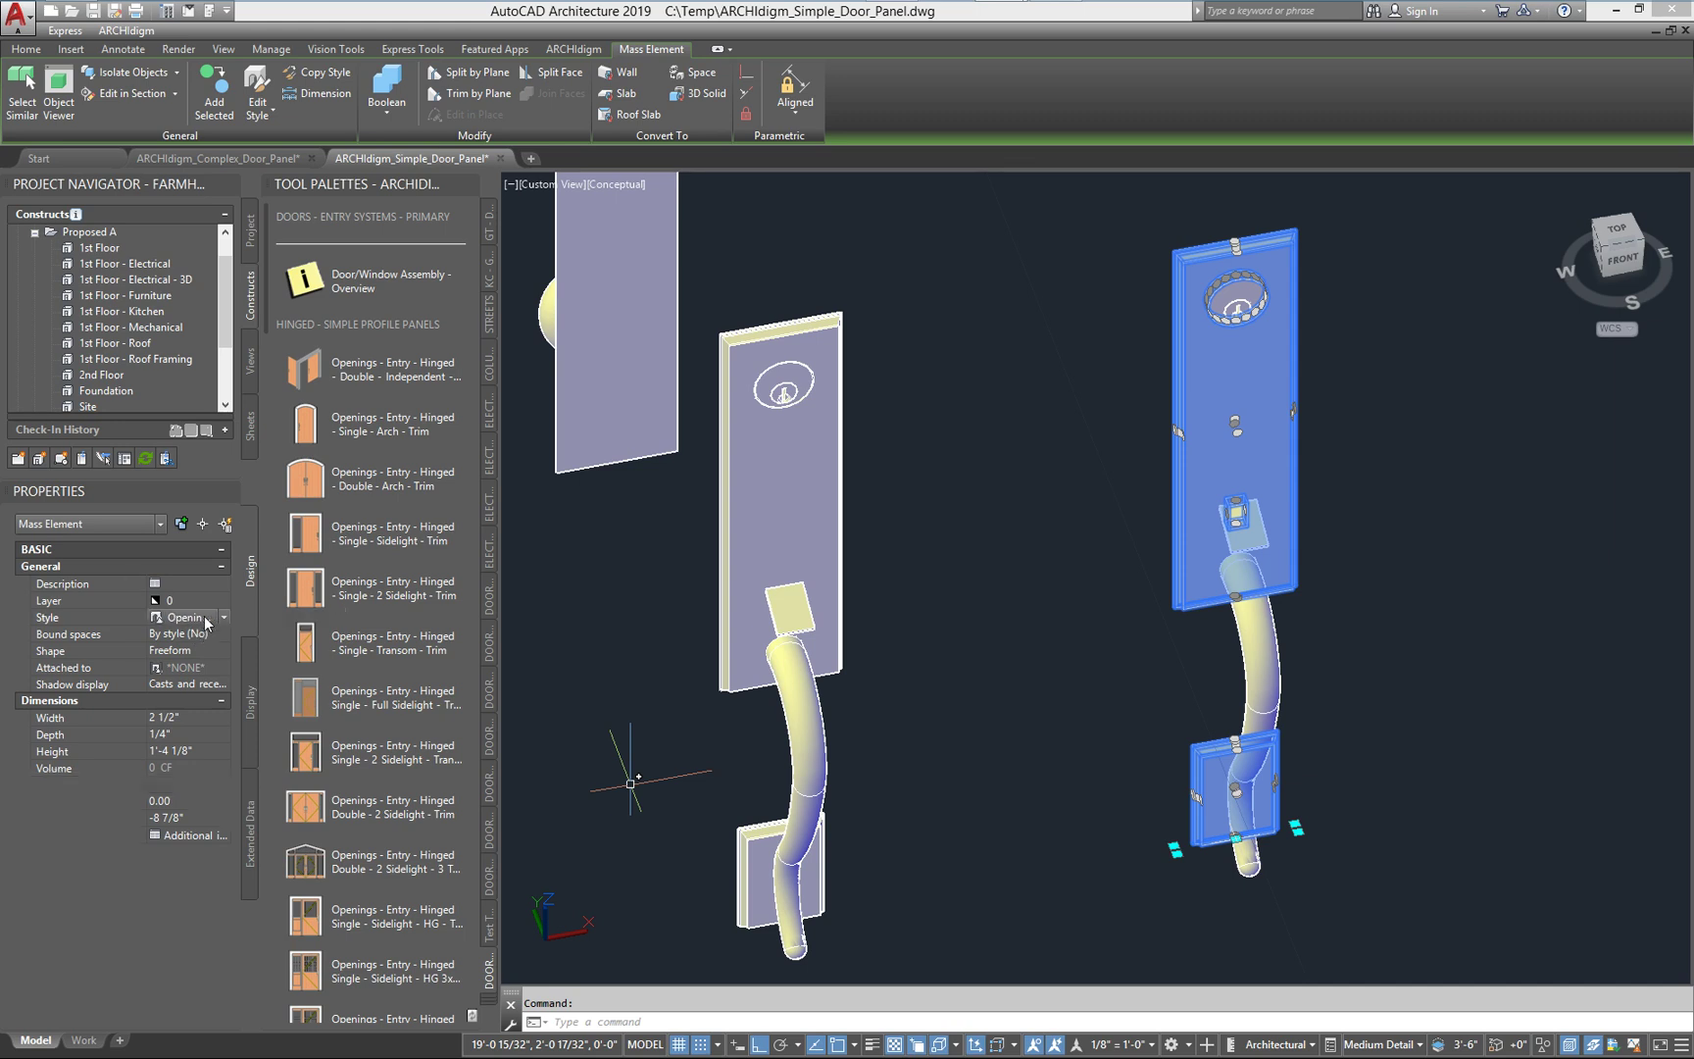
left_click(207, 621)
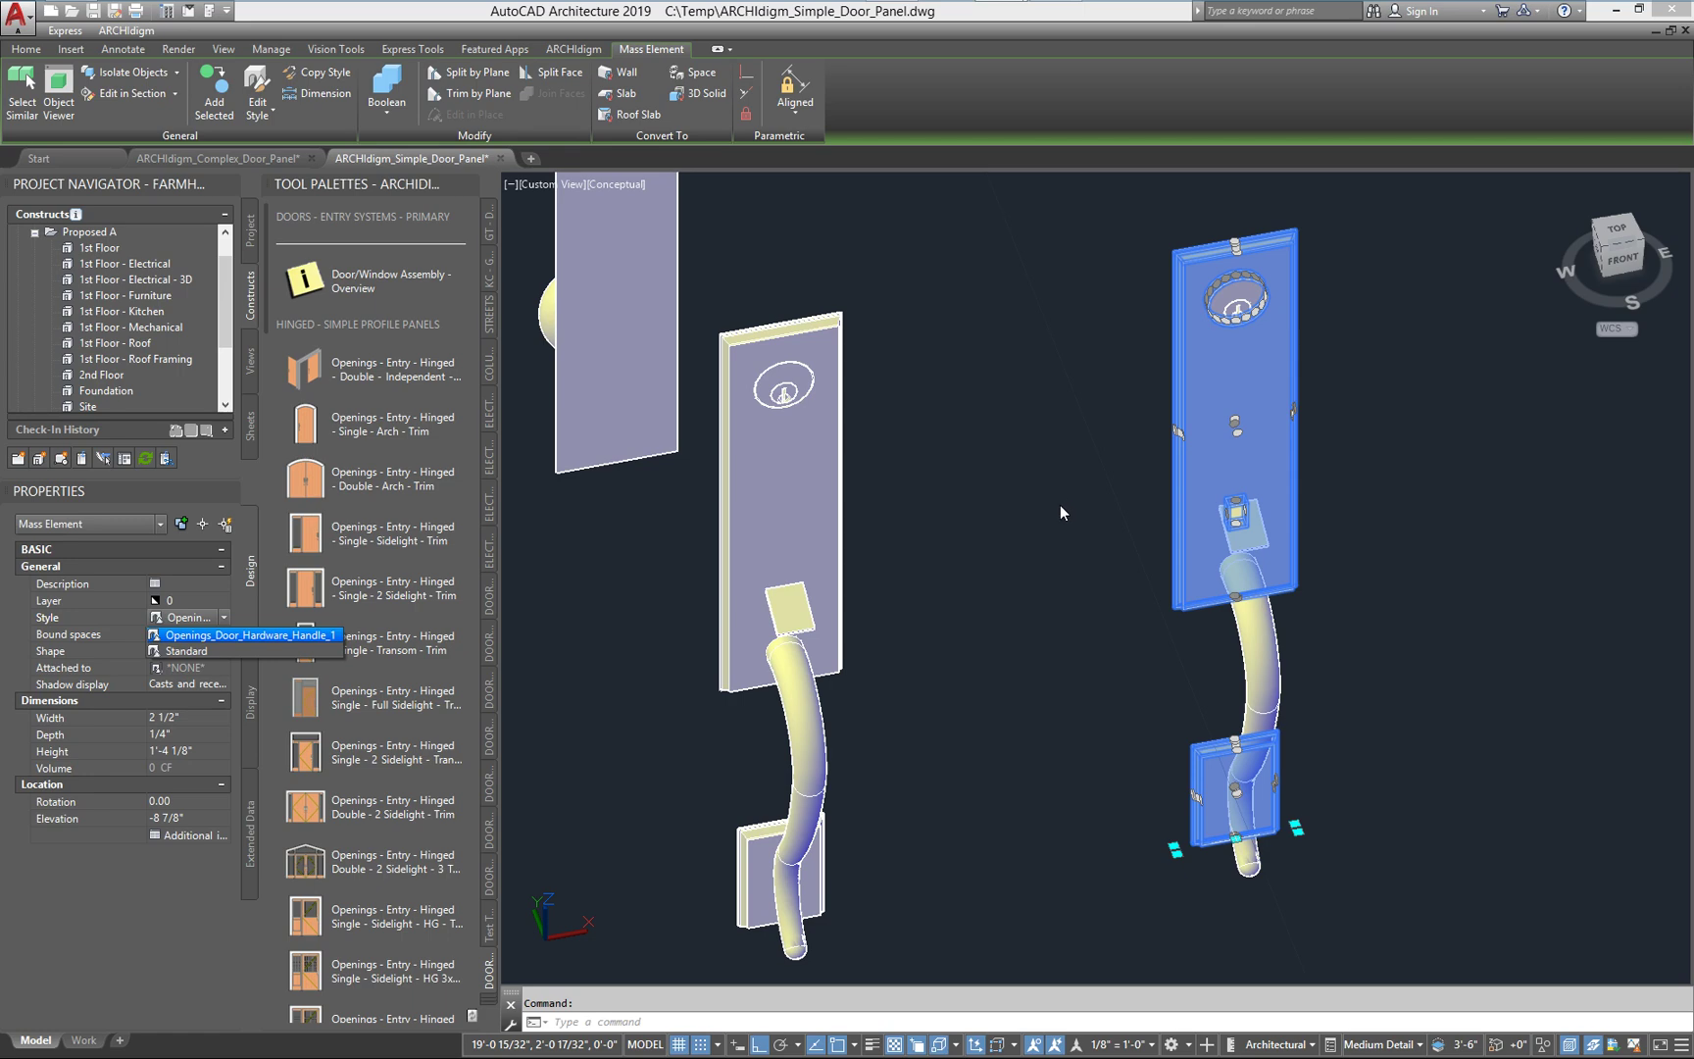
key("Escape")
key("Escape")
Open the exploded handle's mass element style, review the material definitions available for its Body component, and discard any changes
left_click(1174, 444)
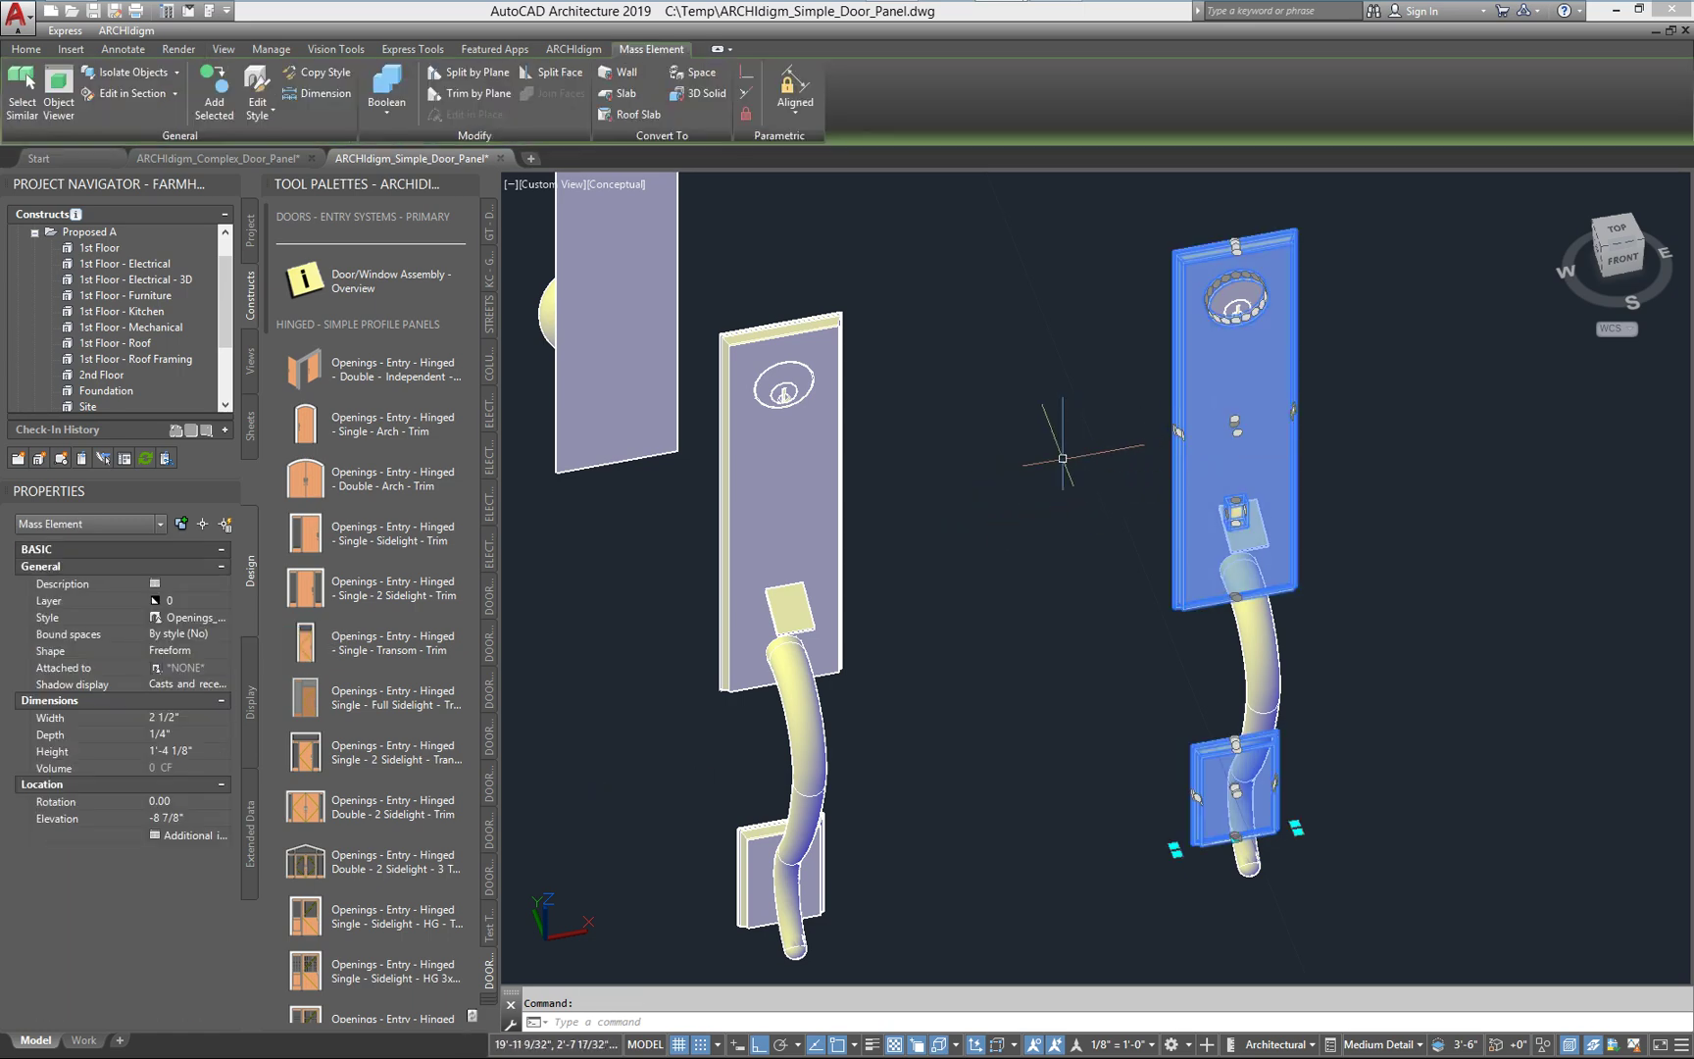
right_click(1063, 459)
left_click(1122, 815)
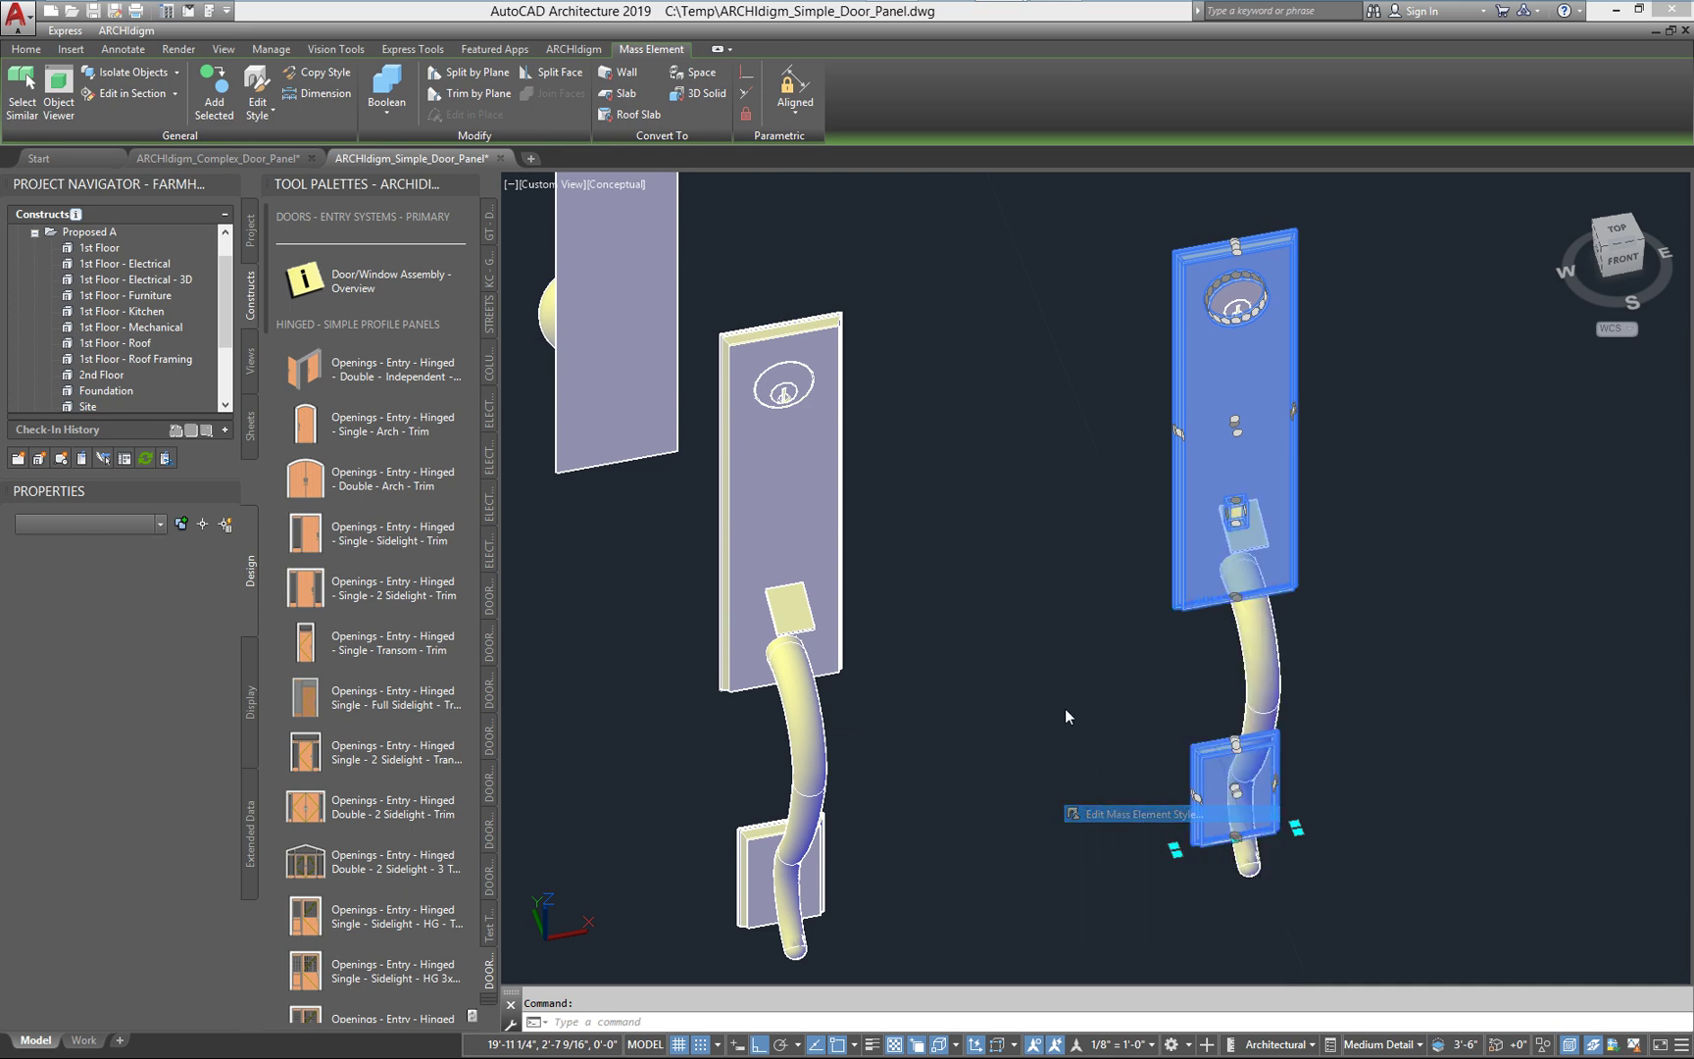
left_click(826, 642)
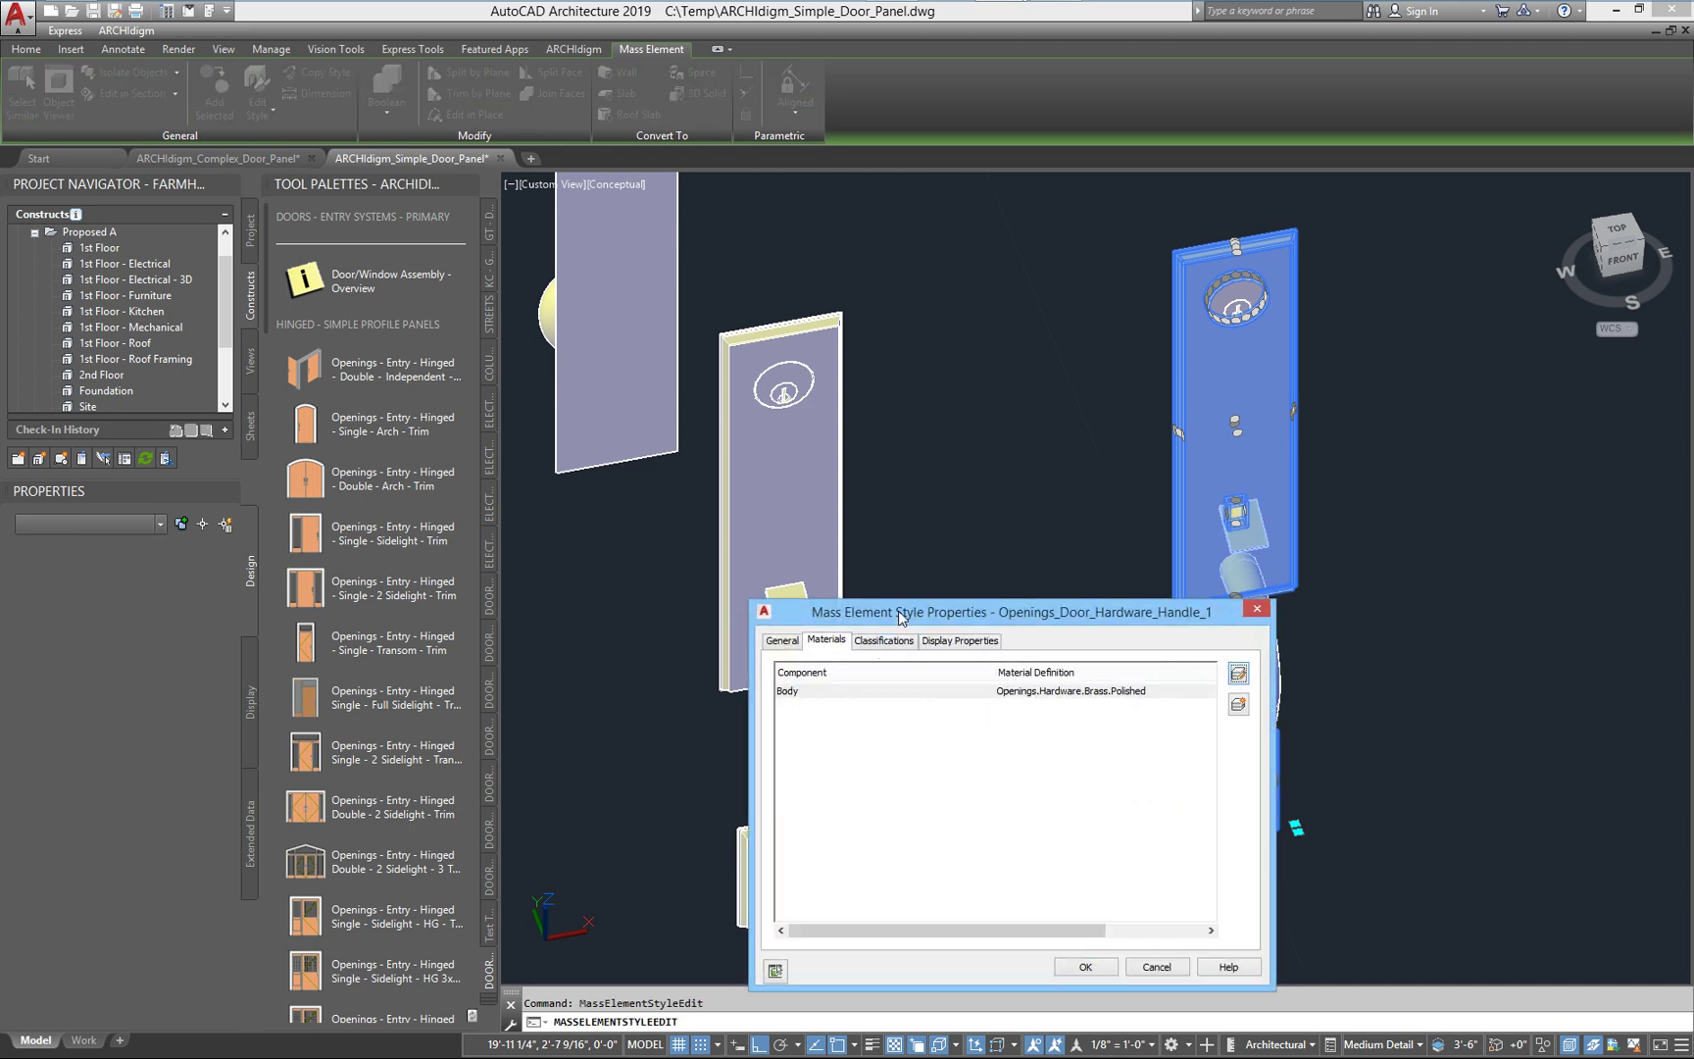
left_click_drag(900, 615, 813, 446)
left_click(1057, 524)
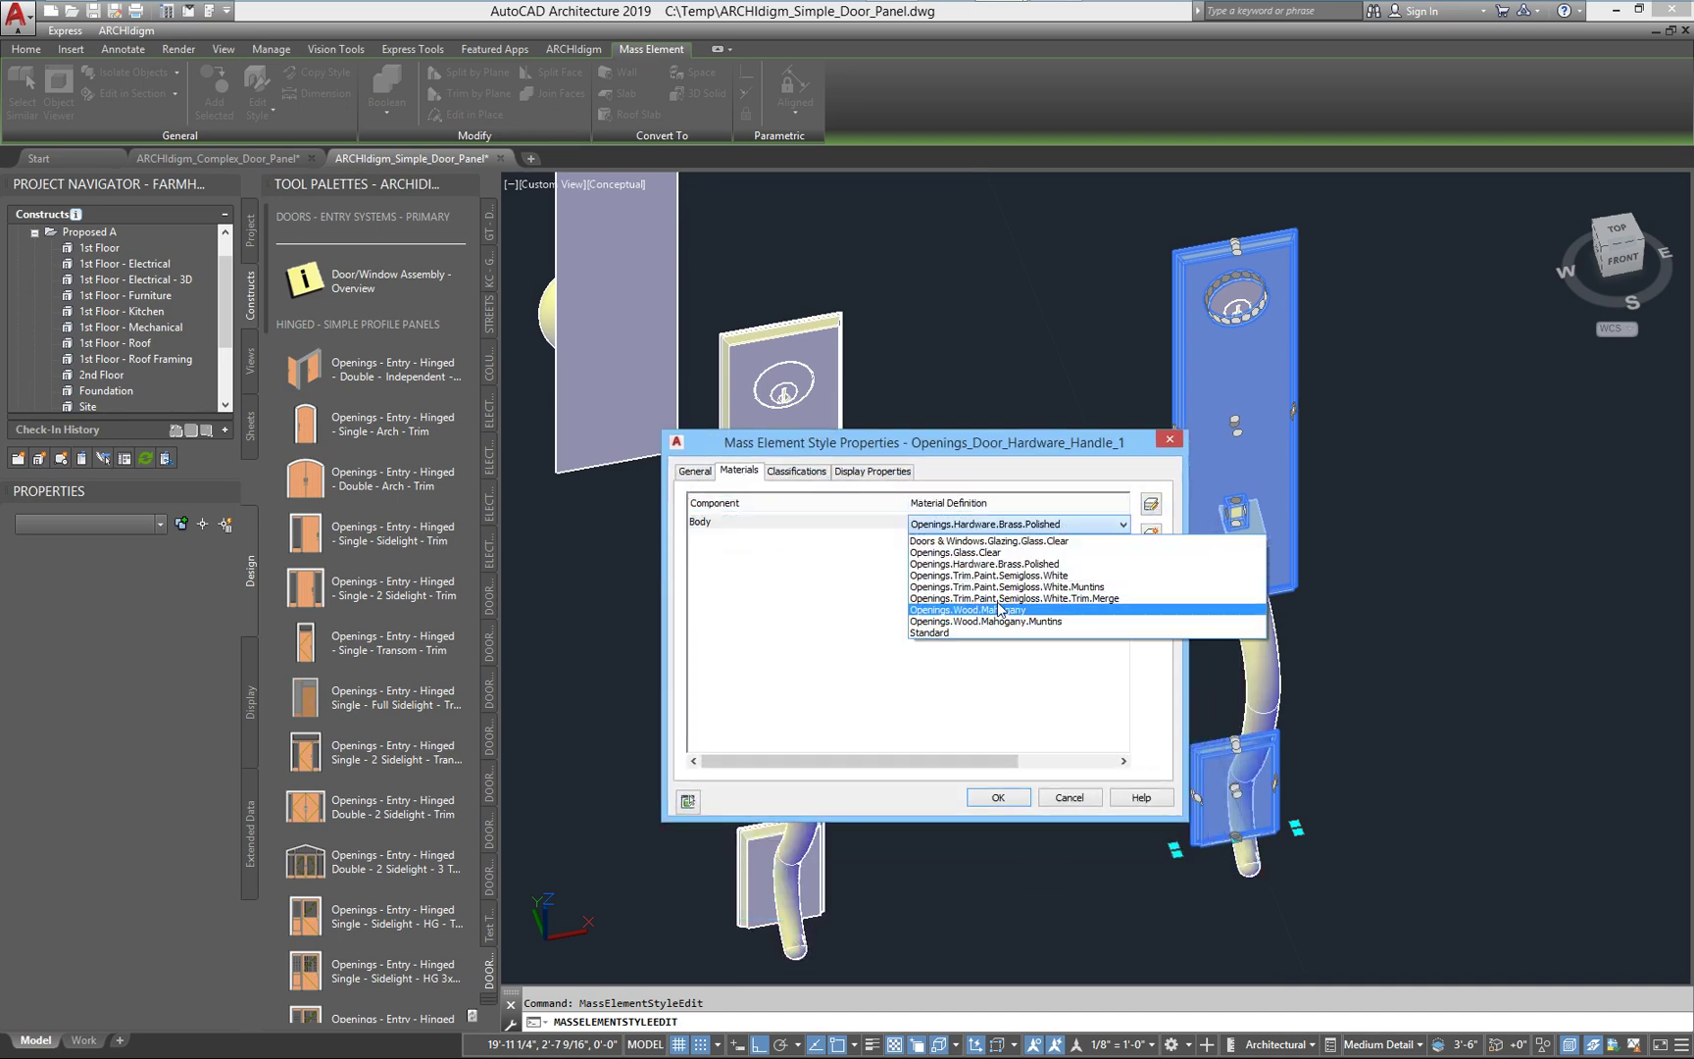
left_click(1068, 799)
left_click(1068, 799)
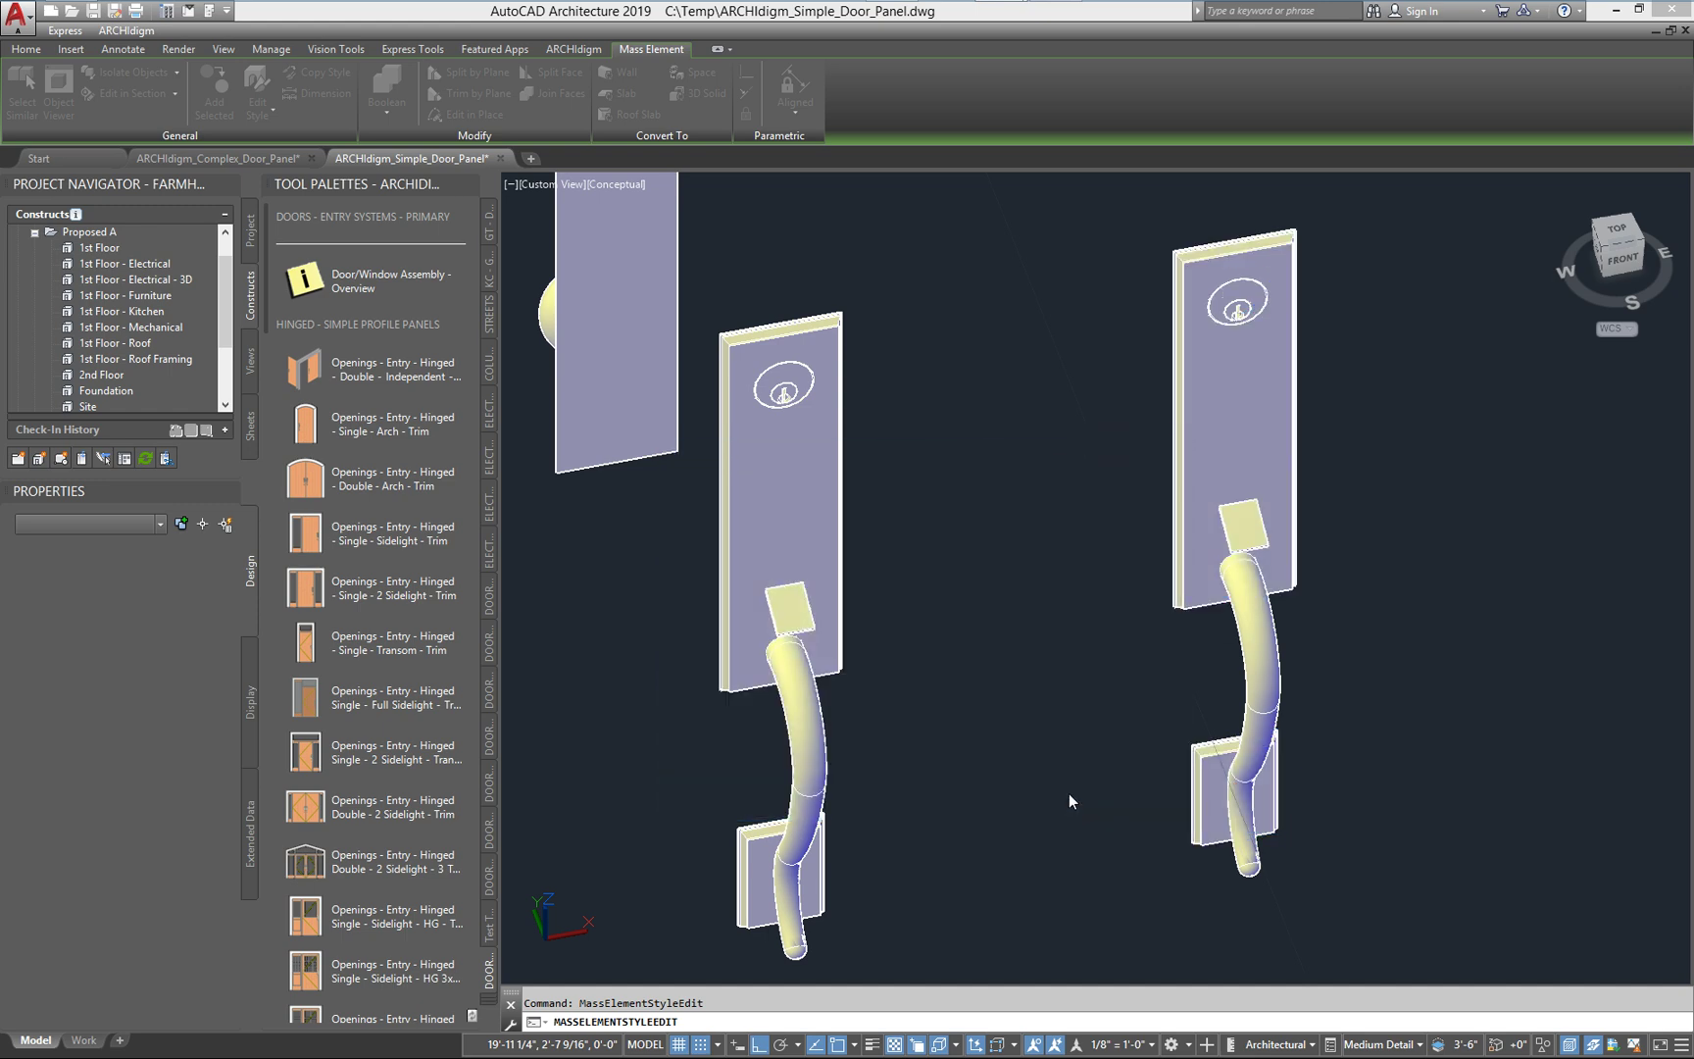
Examine the knob and curved handle blocks up close from the side
scroll(1029, 579, "down", 3)
scroll(936, 635, "up", 2)
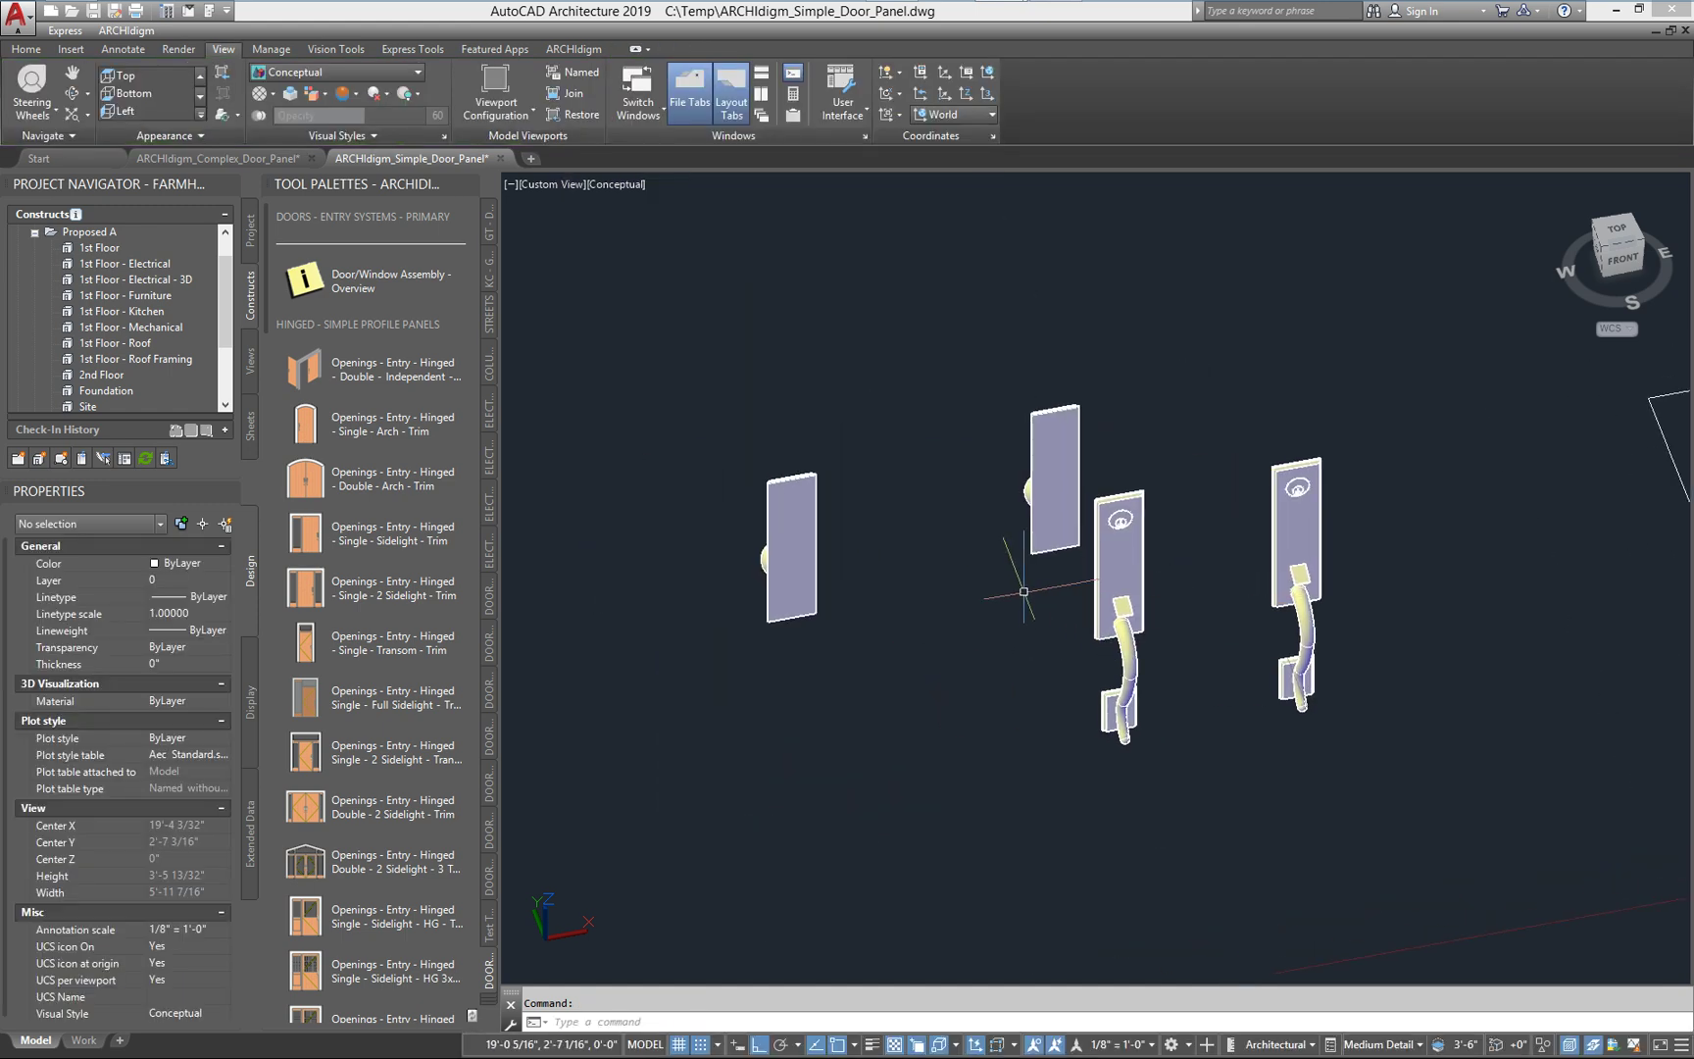
scroll(1013, 607, "up", 2)
middle_click_drag(1111, 616, 1020, 529, "shift")
scroll(920, 496, "up", 4)
left_click(832, 421)
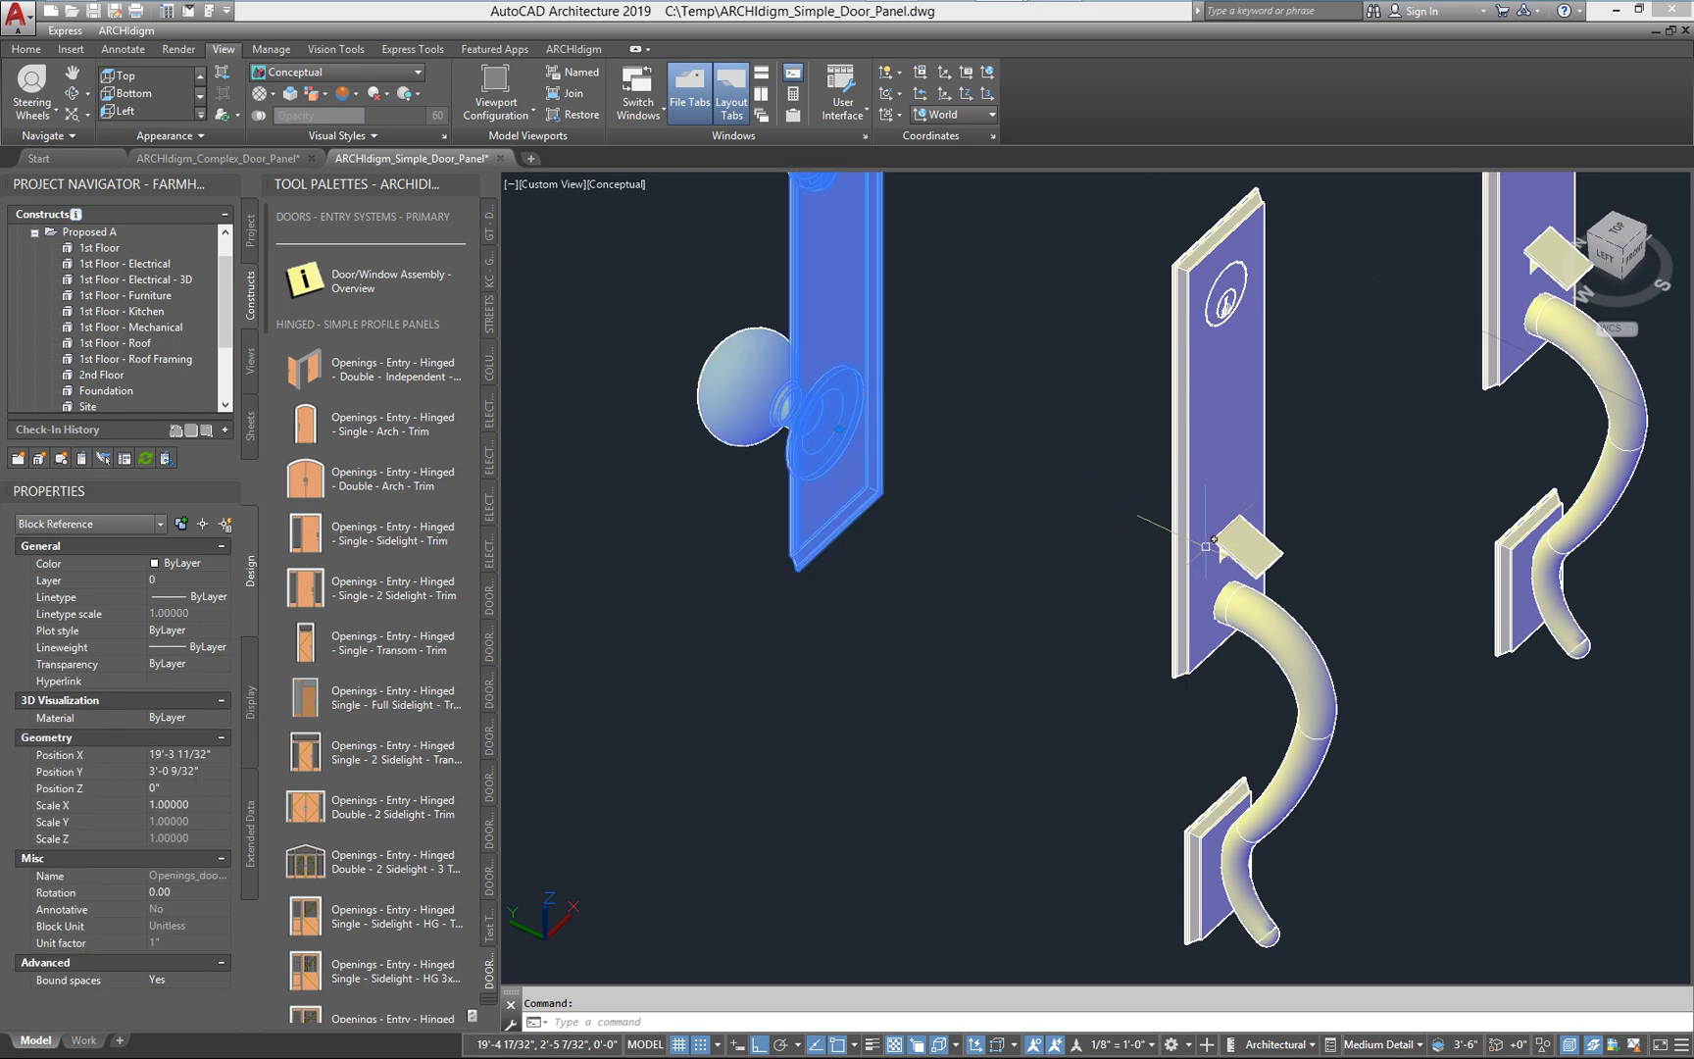
scroll(1208, 540, "down", 3)
key("Escape")
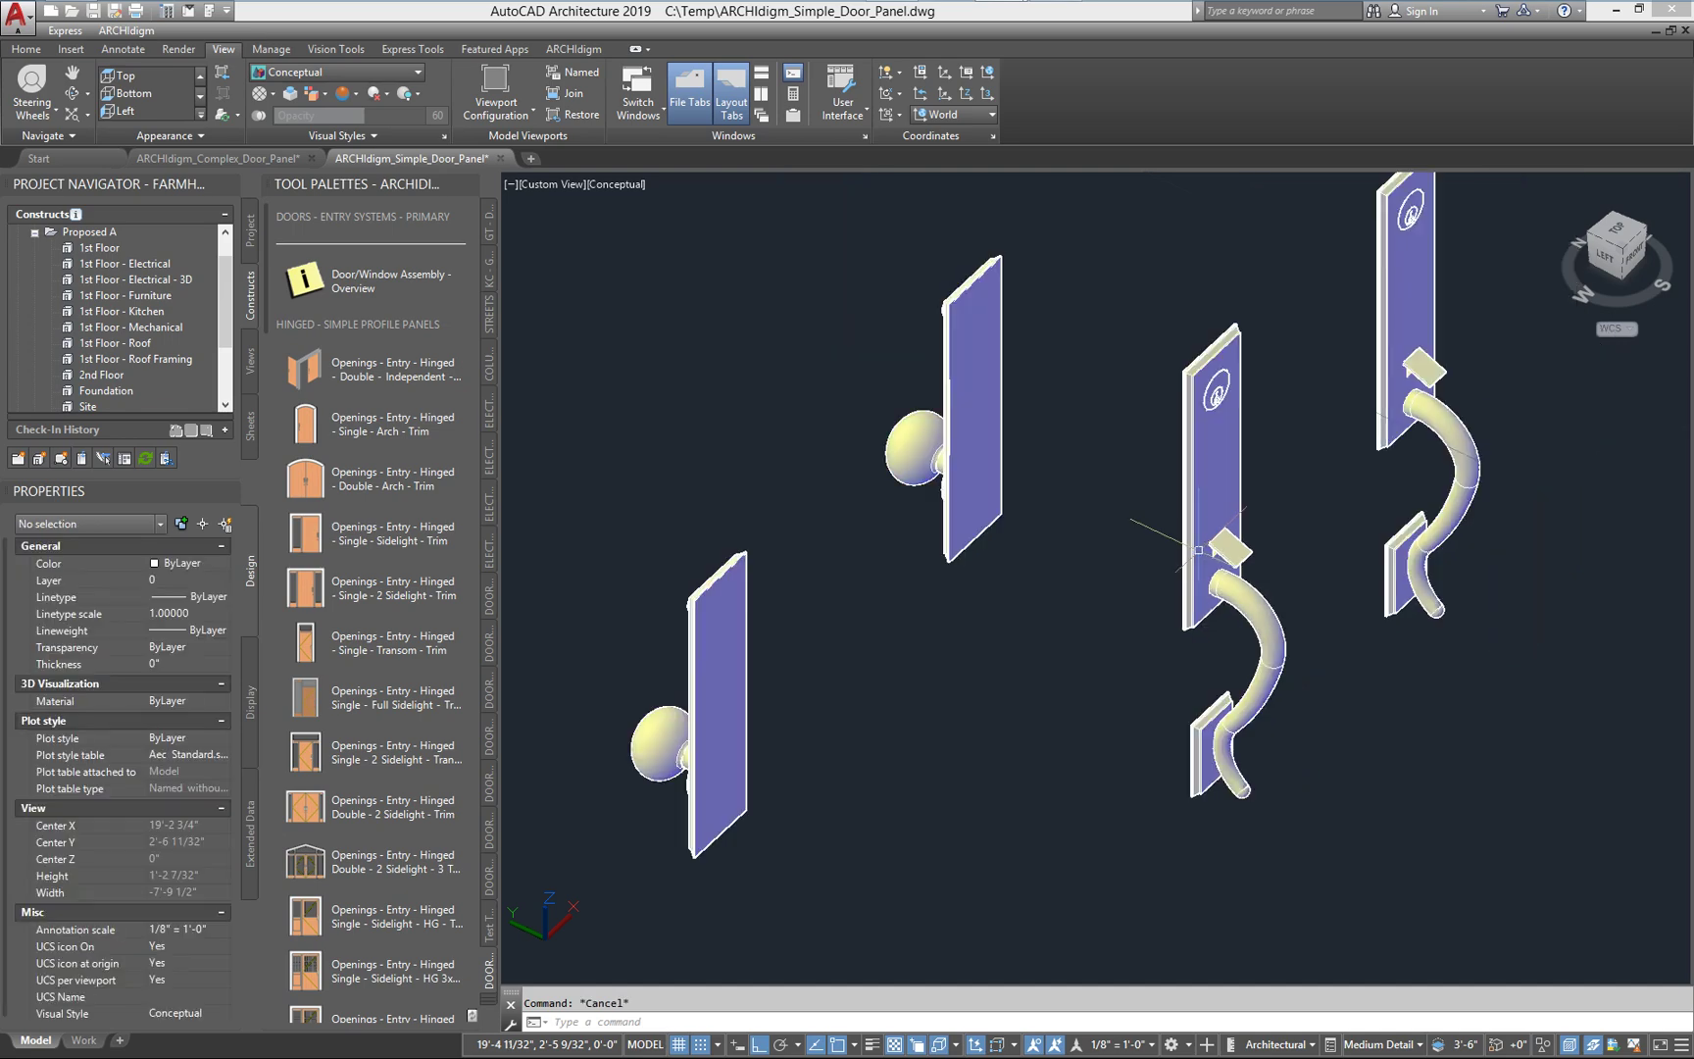
Open the Model display properties override in the style of the half-height glazed door
scroll(1201, 544, "down", 4)
scroll(990, 669, "up", 6)
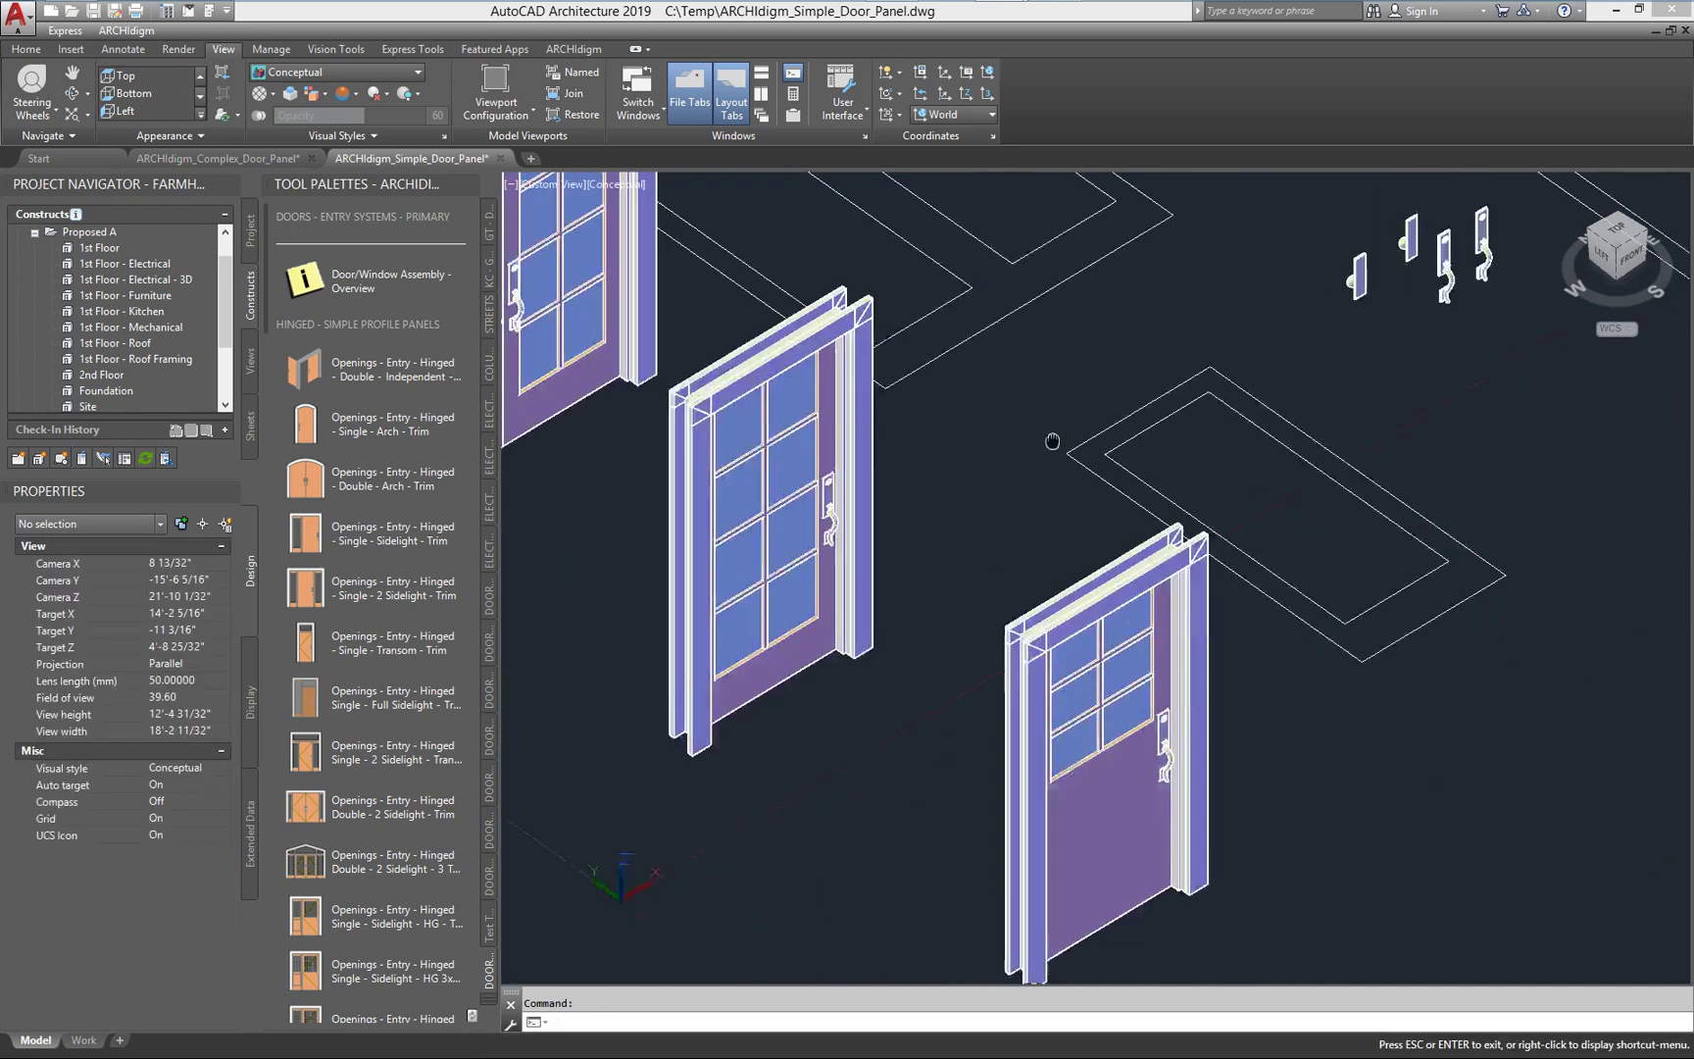
middle_click_drag(1127, 720, 917, 517)
left_click(918, 522)
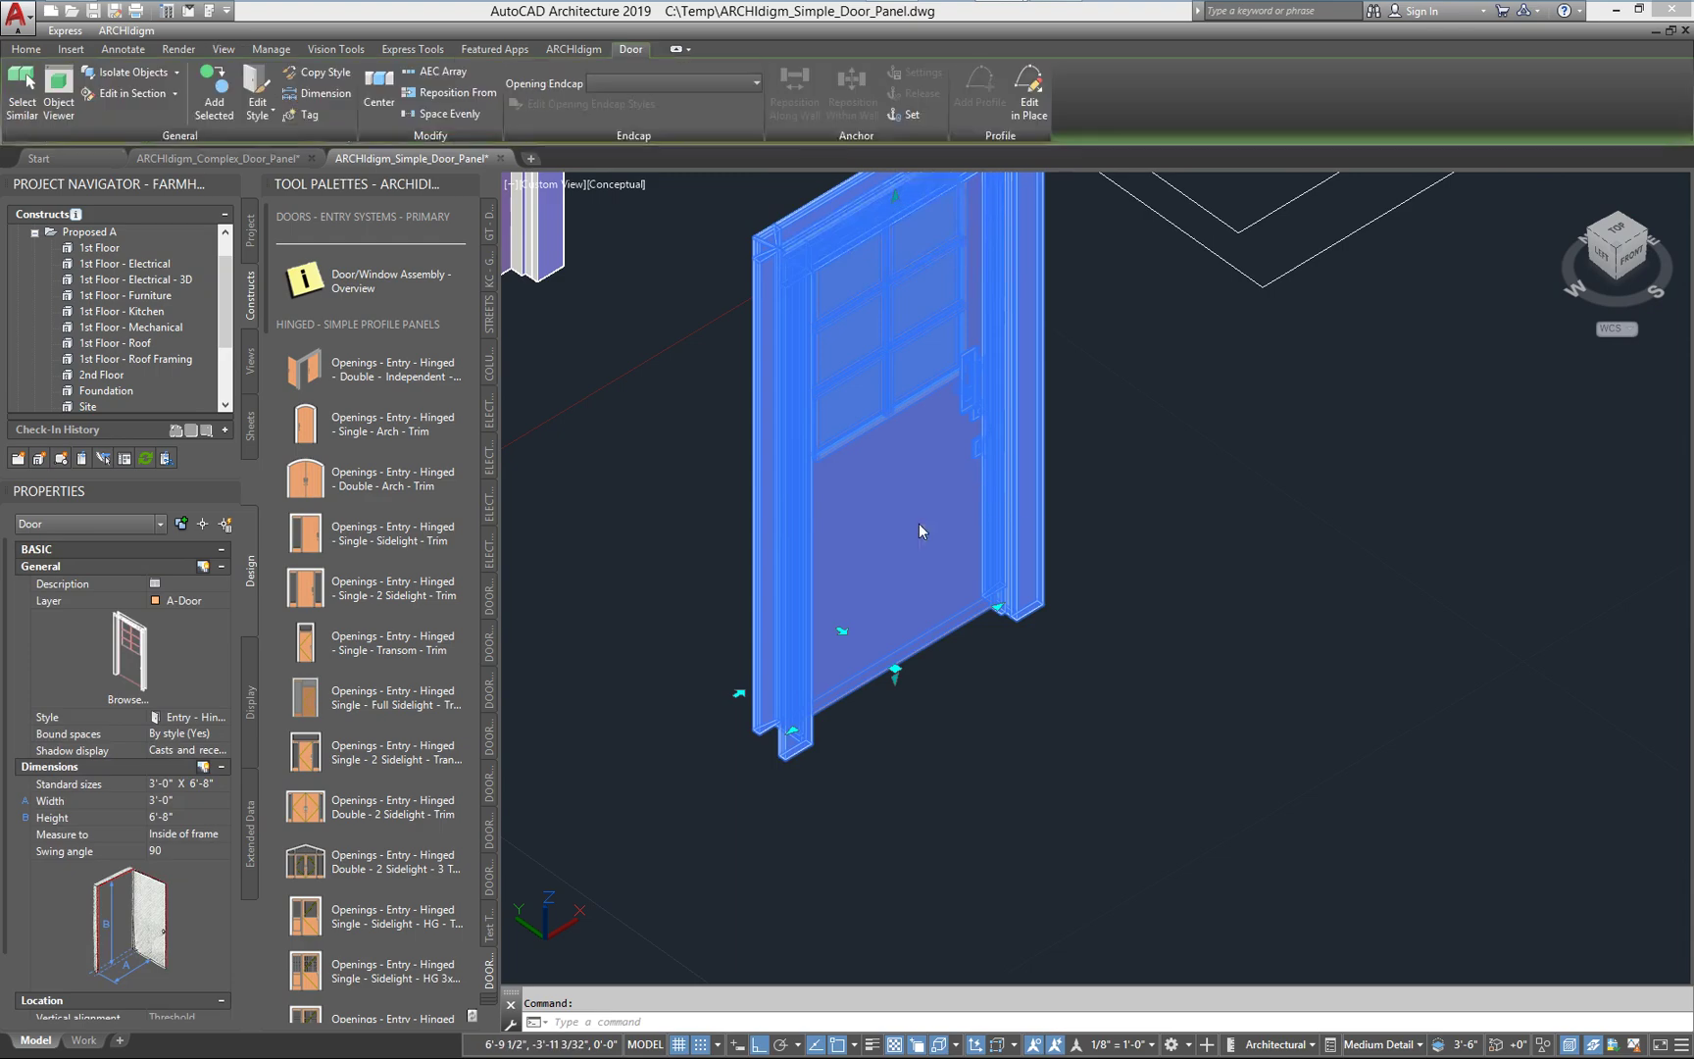
right_click(919, 523)
left_click(978, 803)
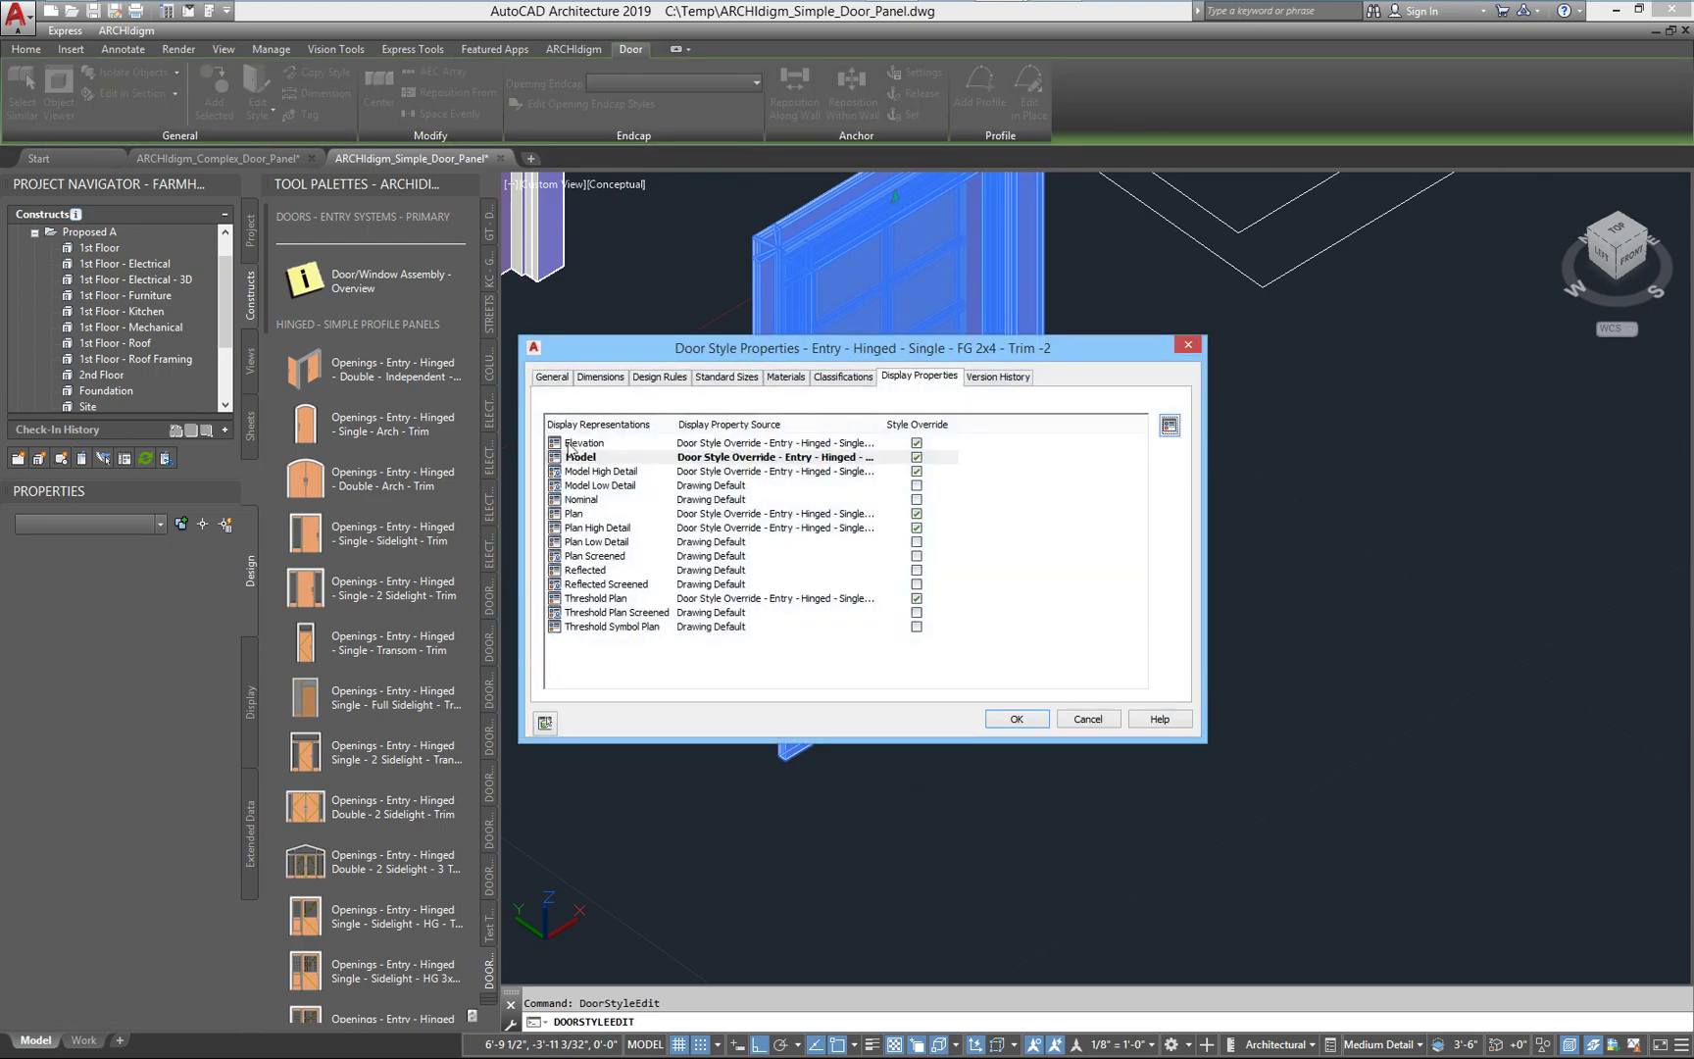
double_click(569, 457)
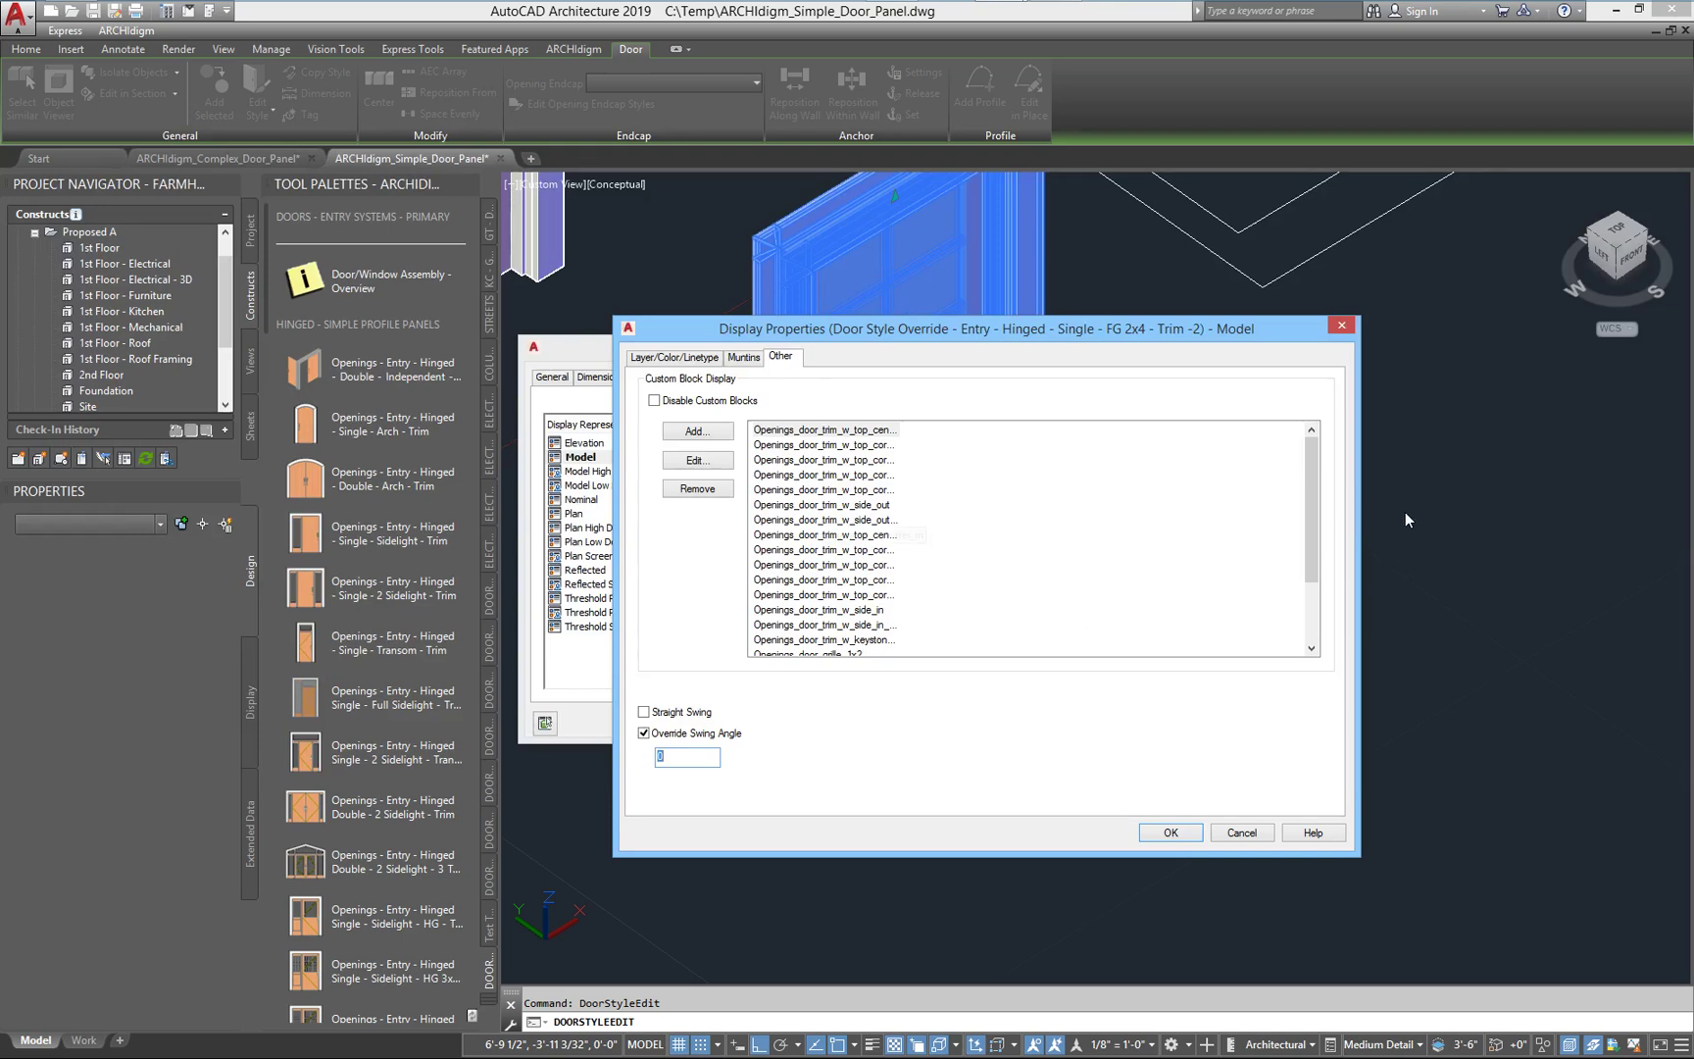
Open the Openings_door_hardware_handle_entry_1 custom block for editing from the door style's custom block list
left_click_drag(1312, 509, 1311, 571)
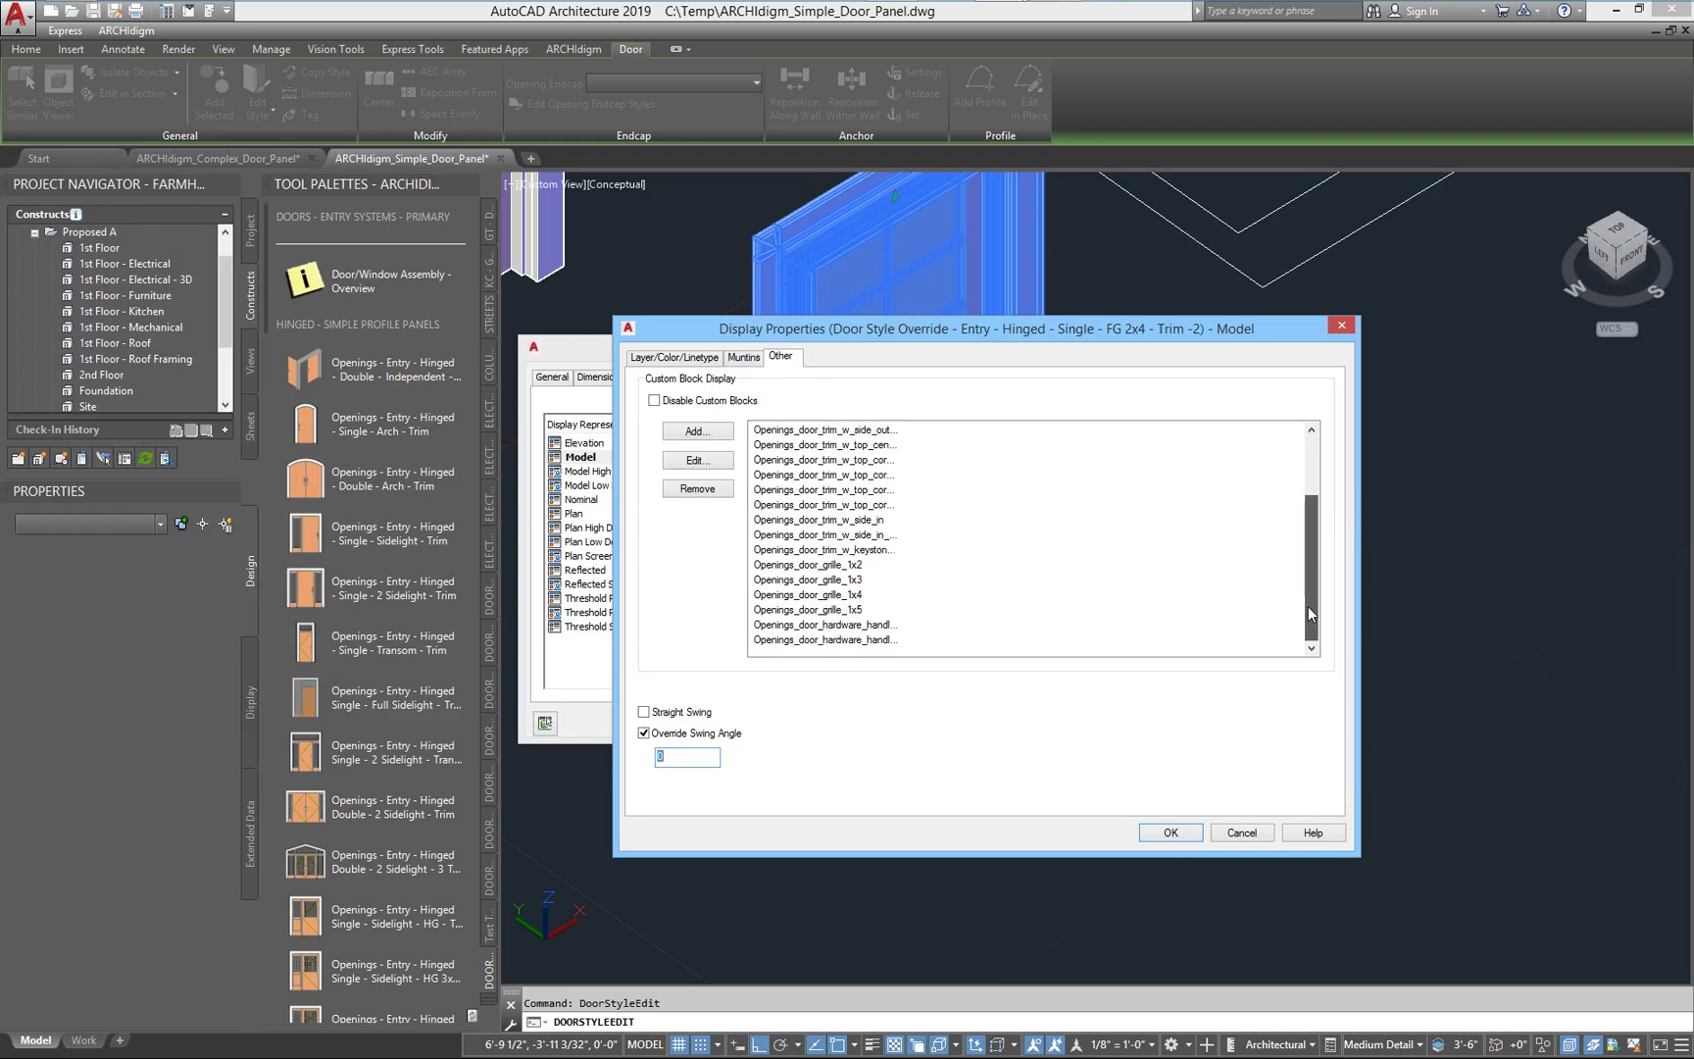
left_click(880, 627)
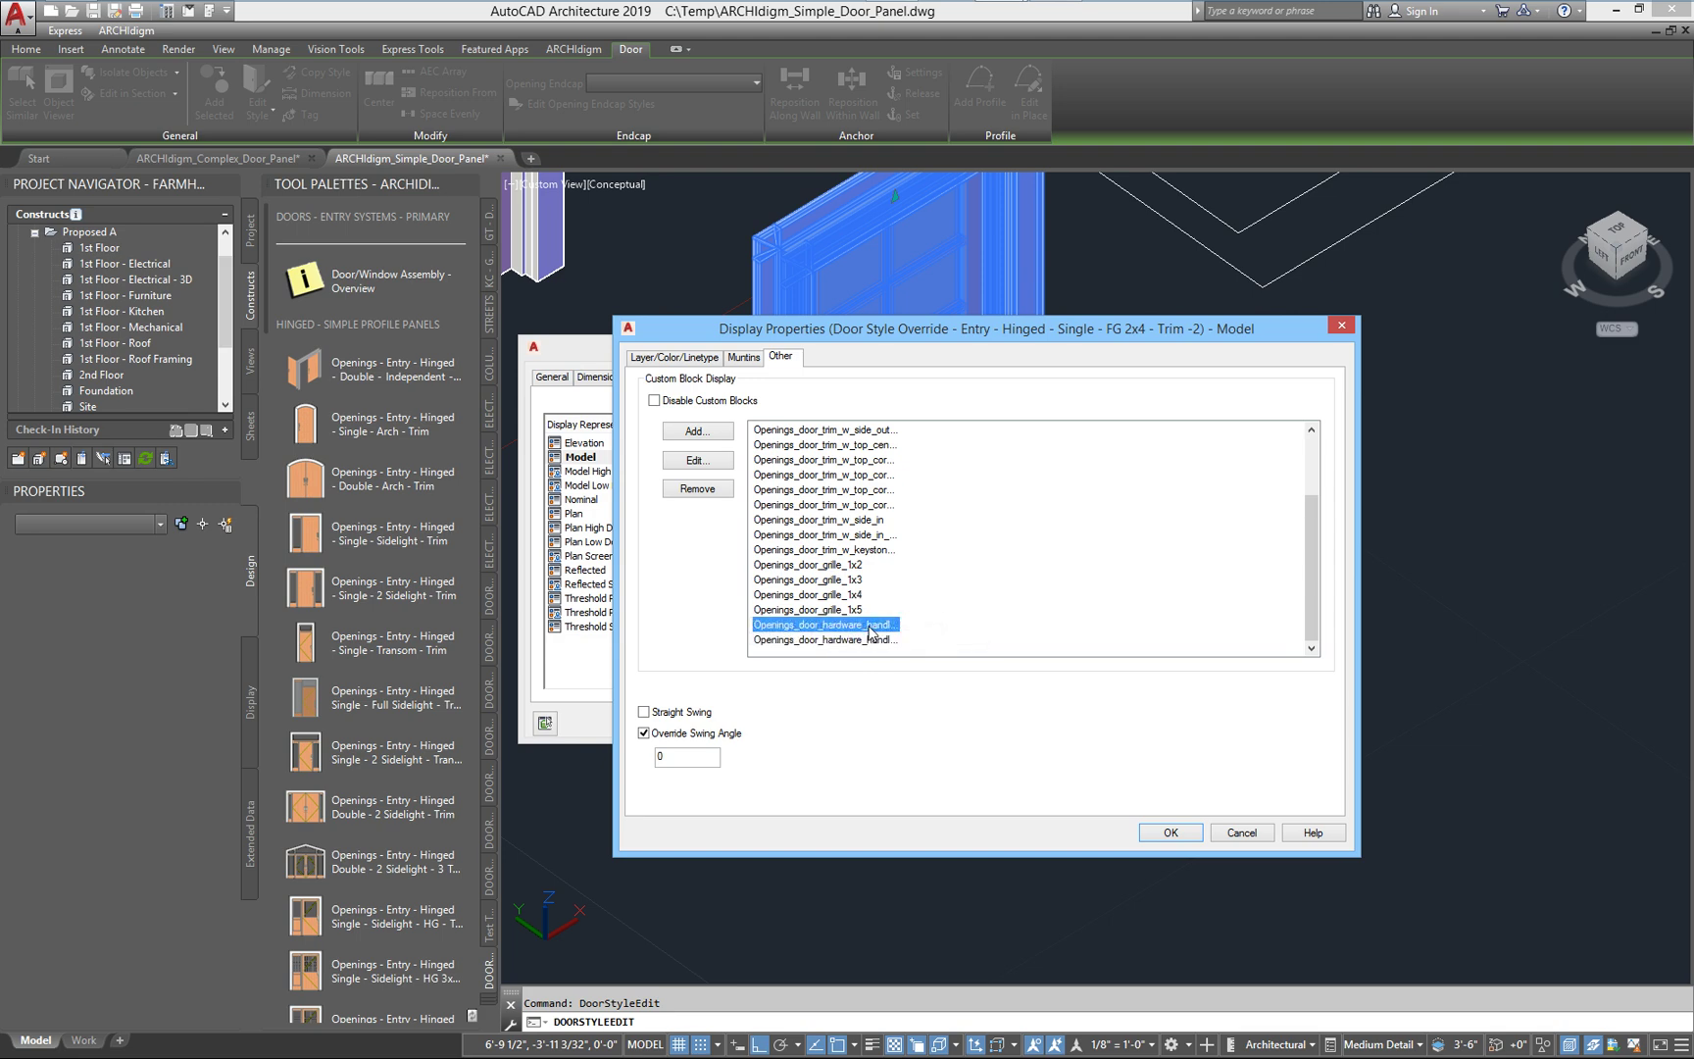
left_click(882, 641)
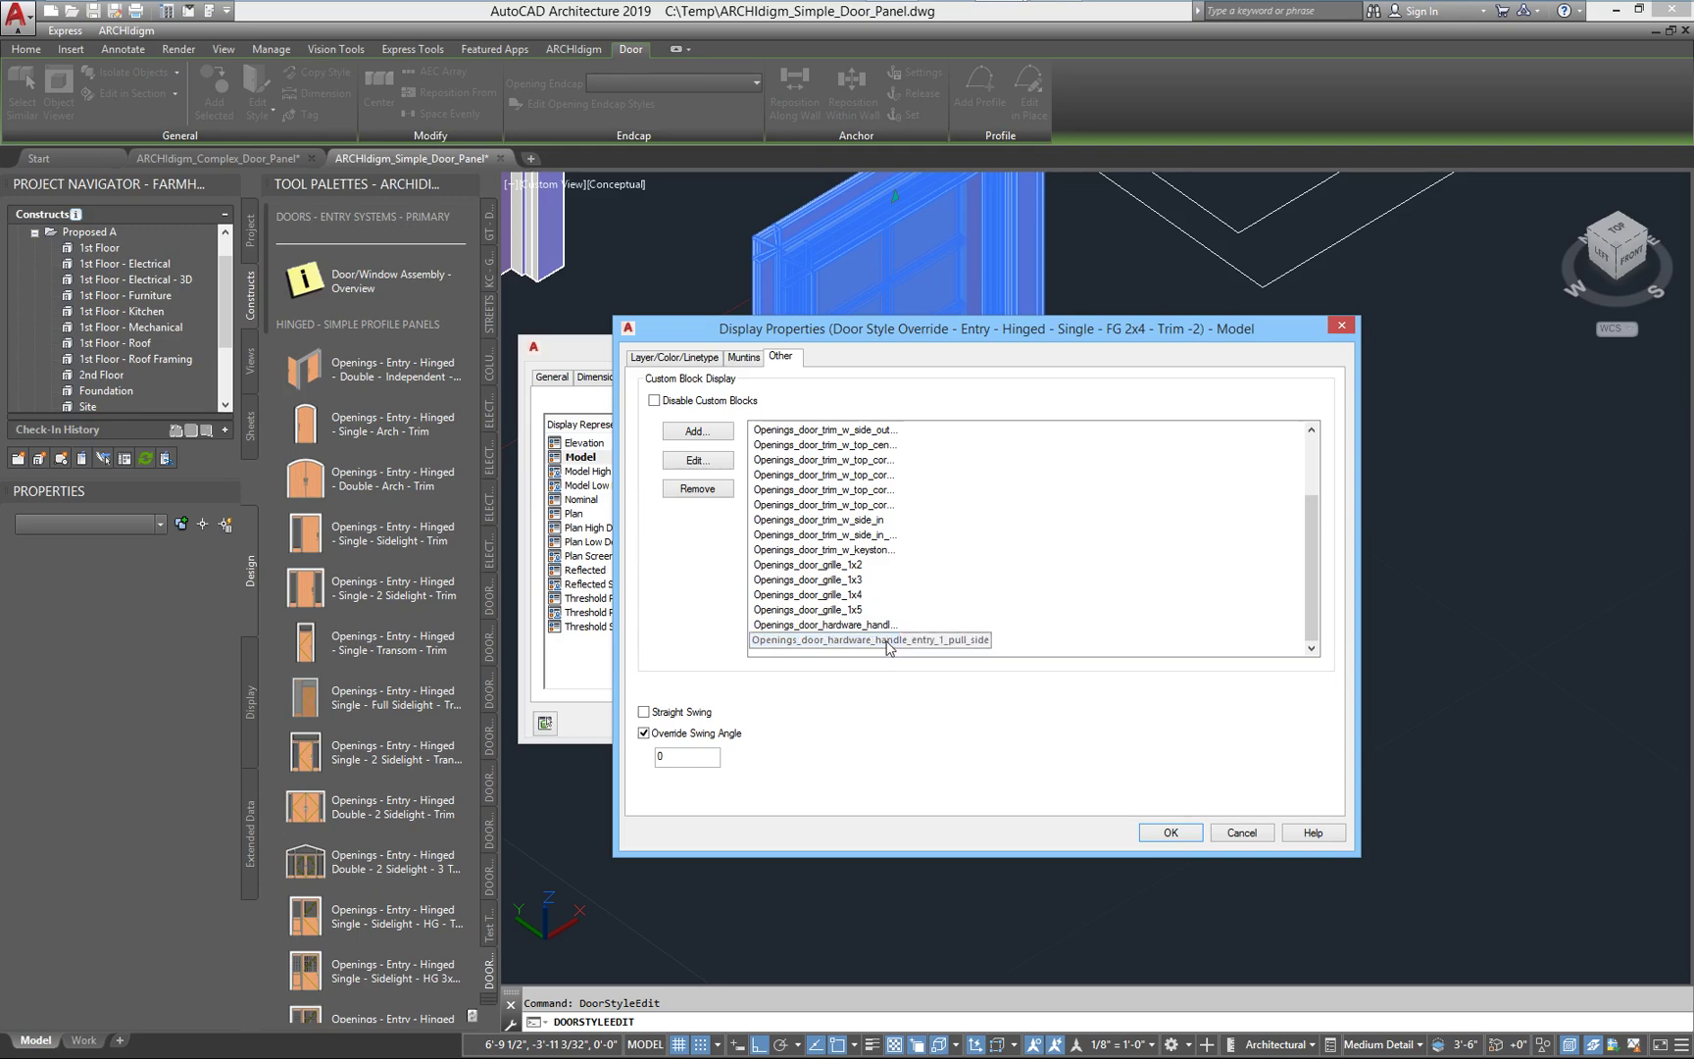
left_click(880, 628)
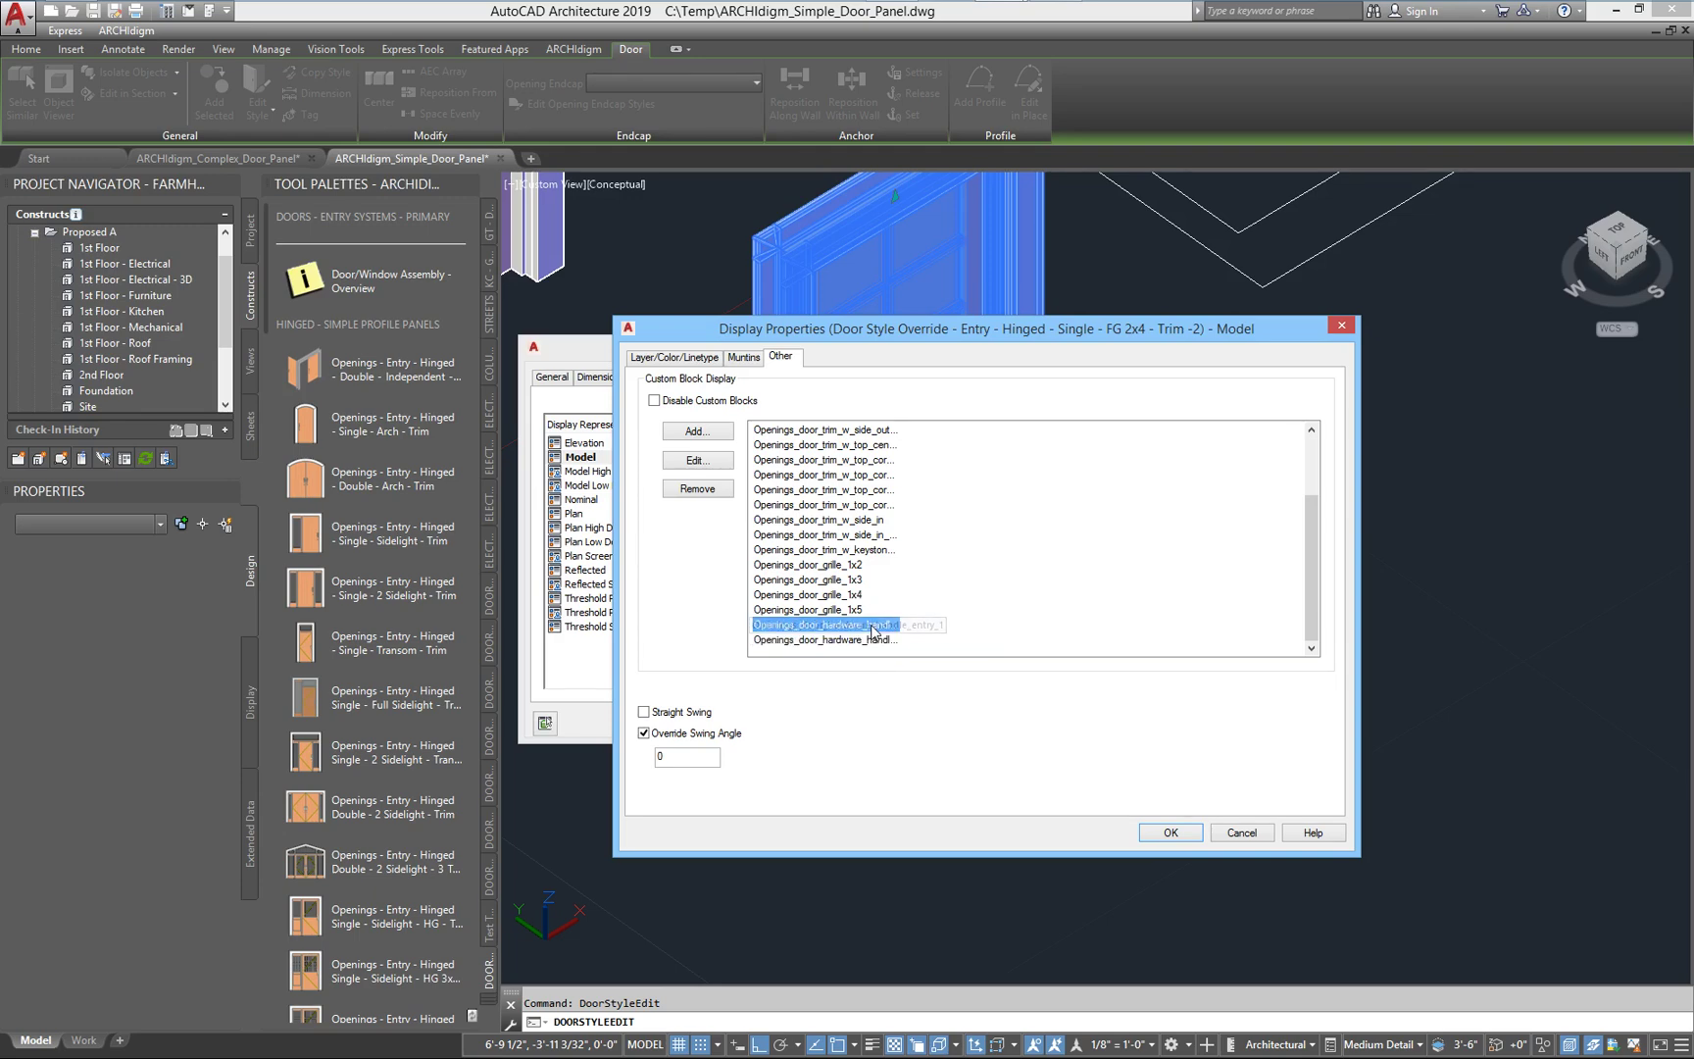
left_click(715, 462)
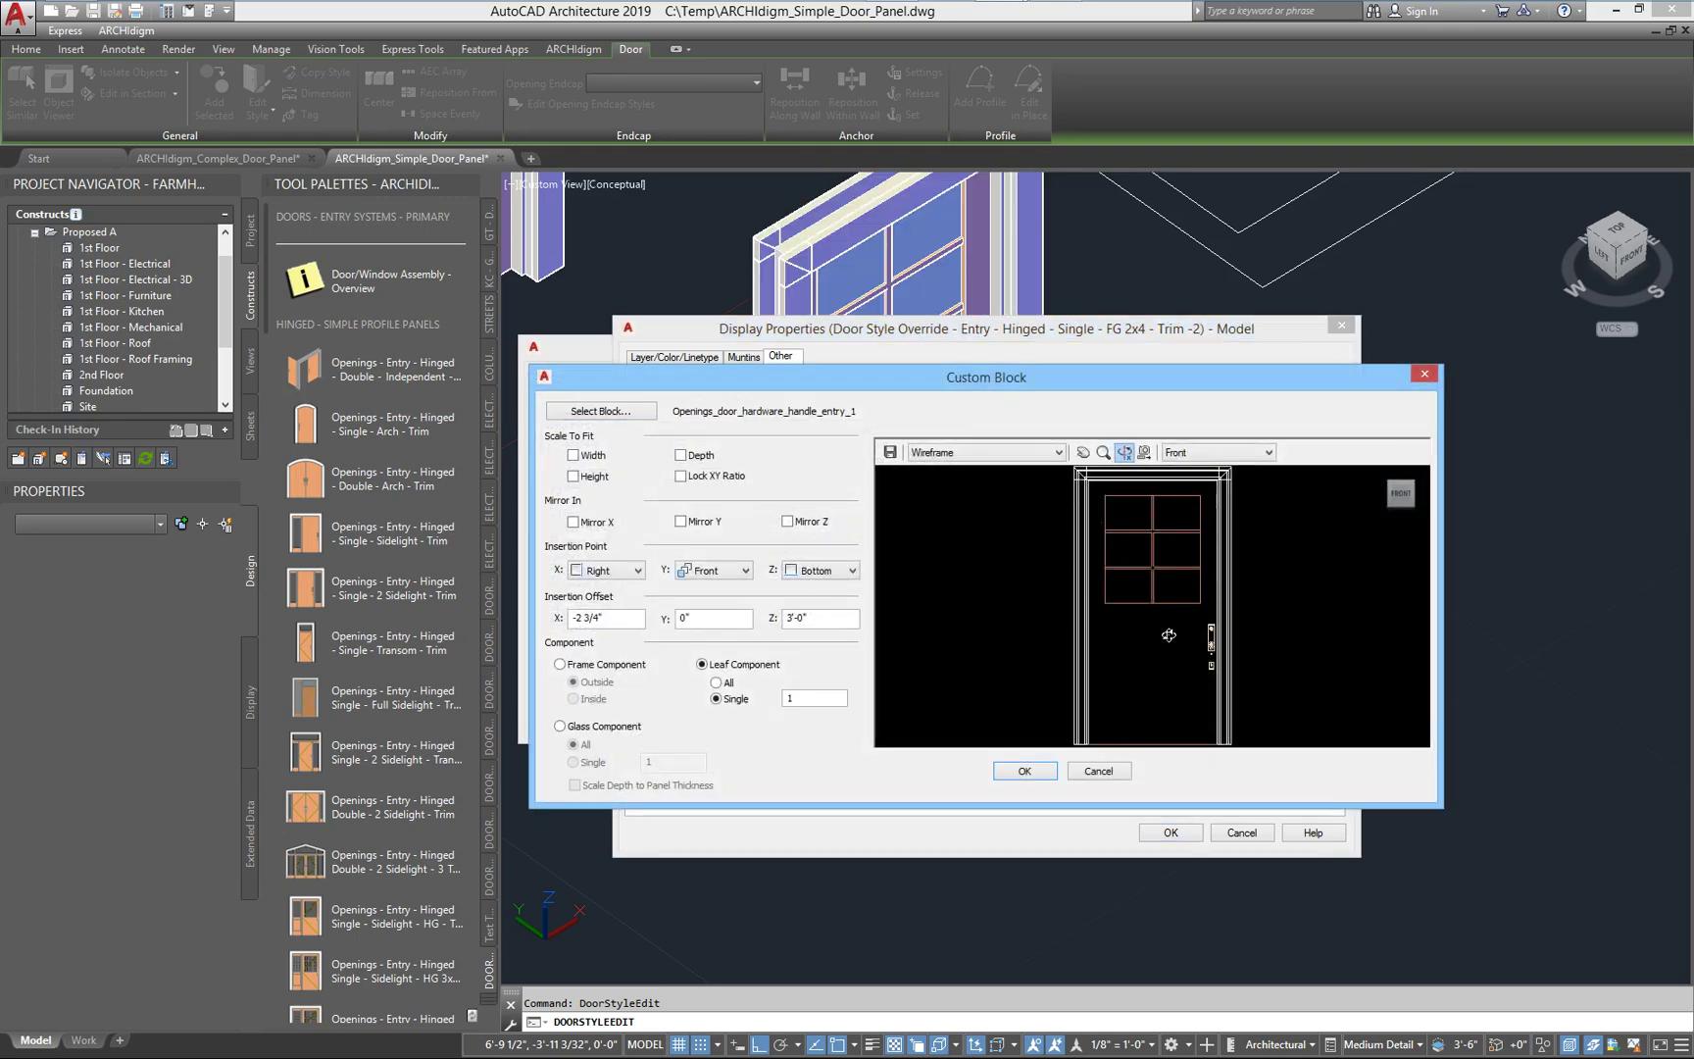
Show the custom block preview as Shaded with edges and get a close angled view of the entry handle
left_click_drag(1173, 628, 1068, 562)
right_click(1096, 575)
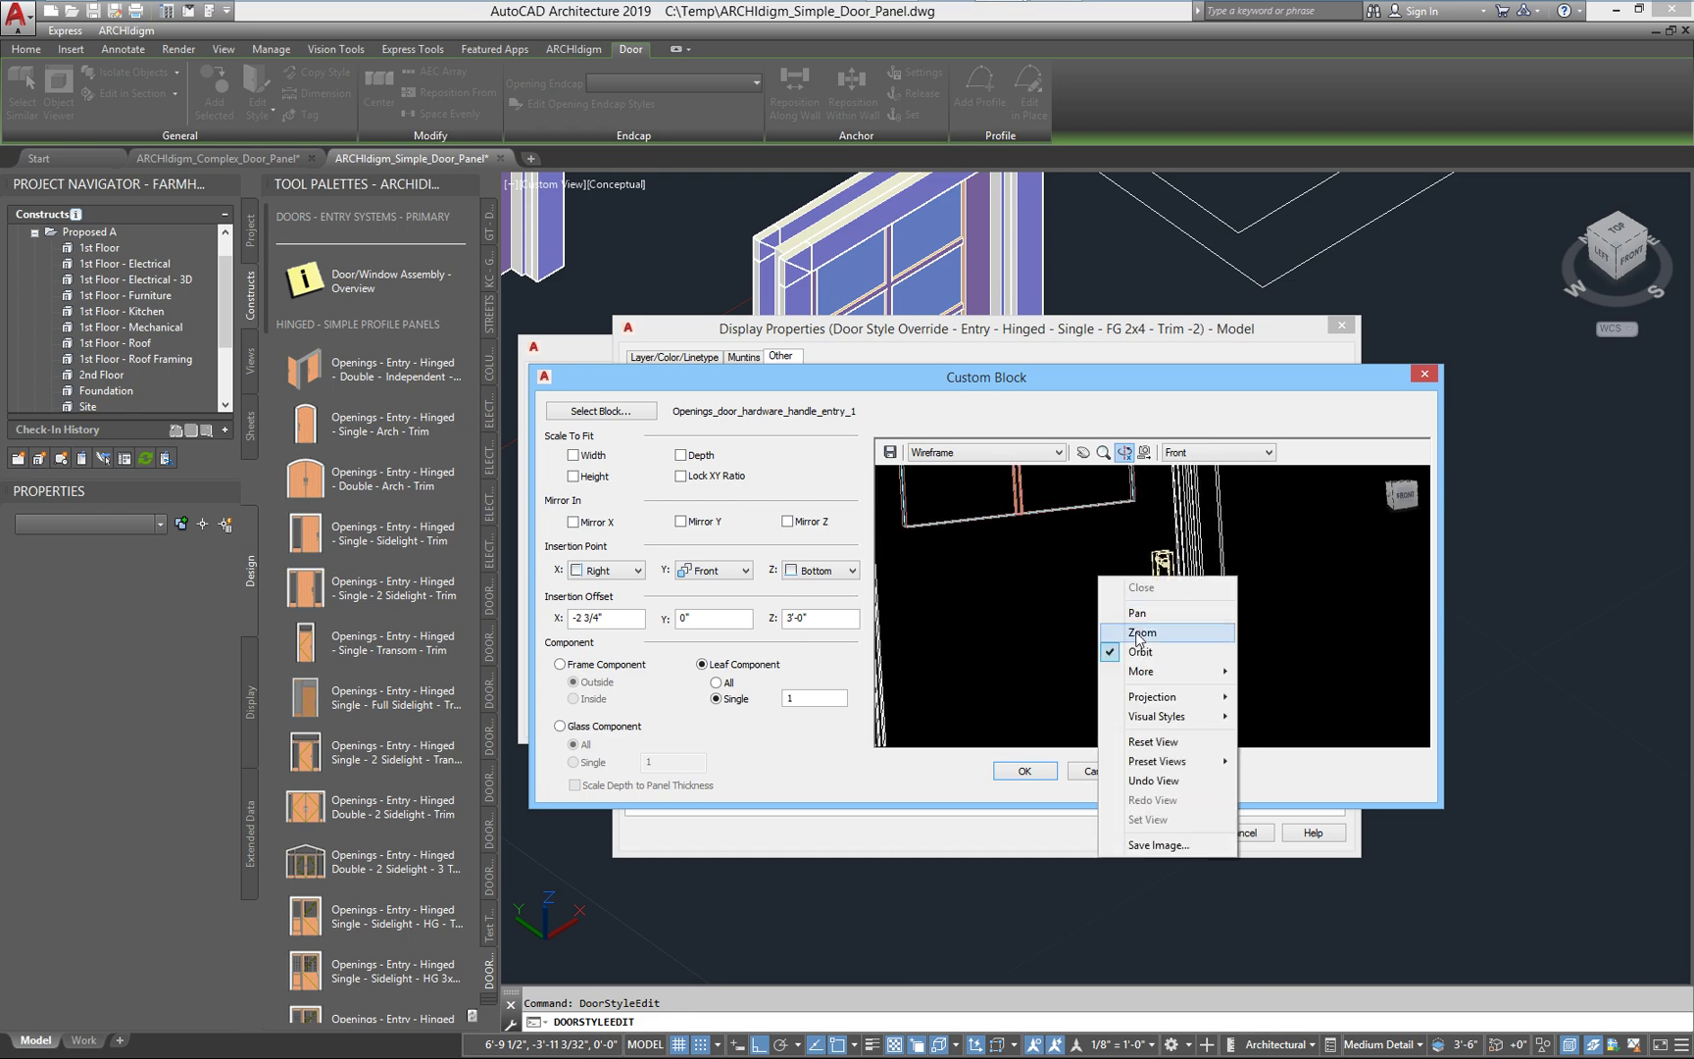
mouse_move(1166, 716)
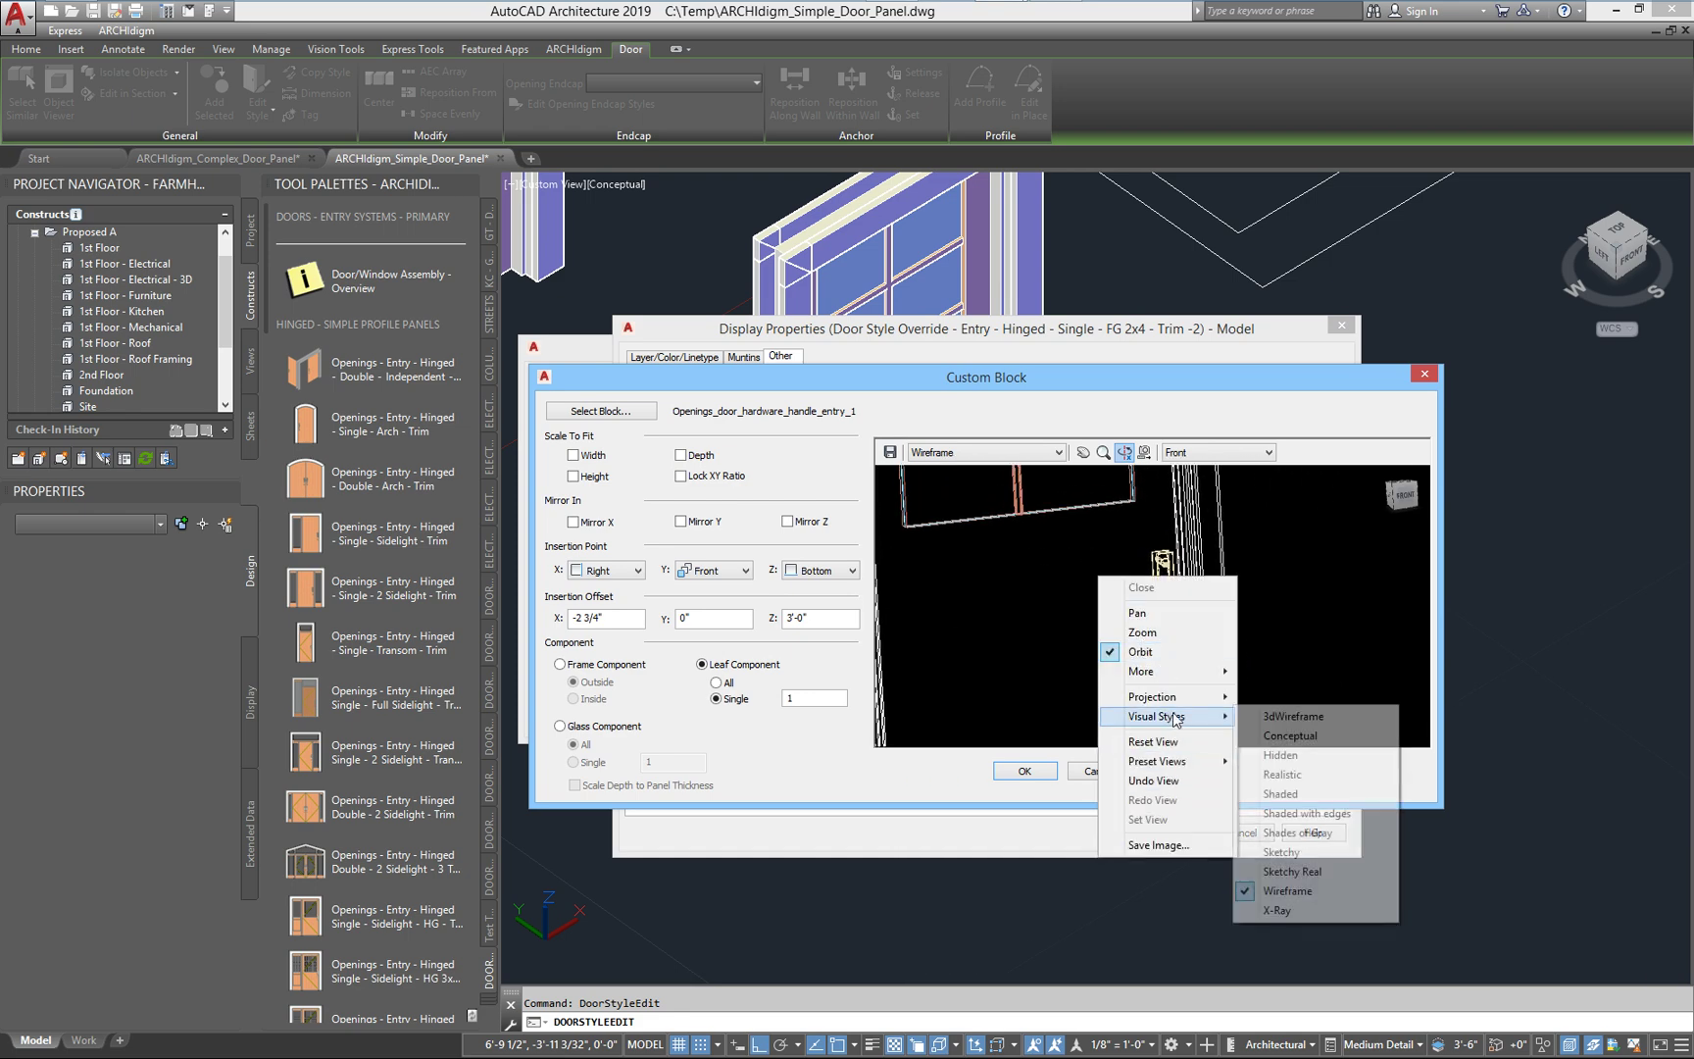
left_click(1284, 814)
left_click_drag(1107, 592, 875, 697)
scroll(1145, 614, "up", 5)
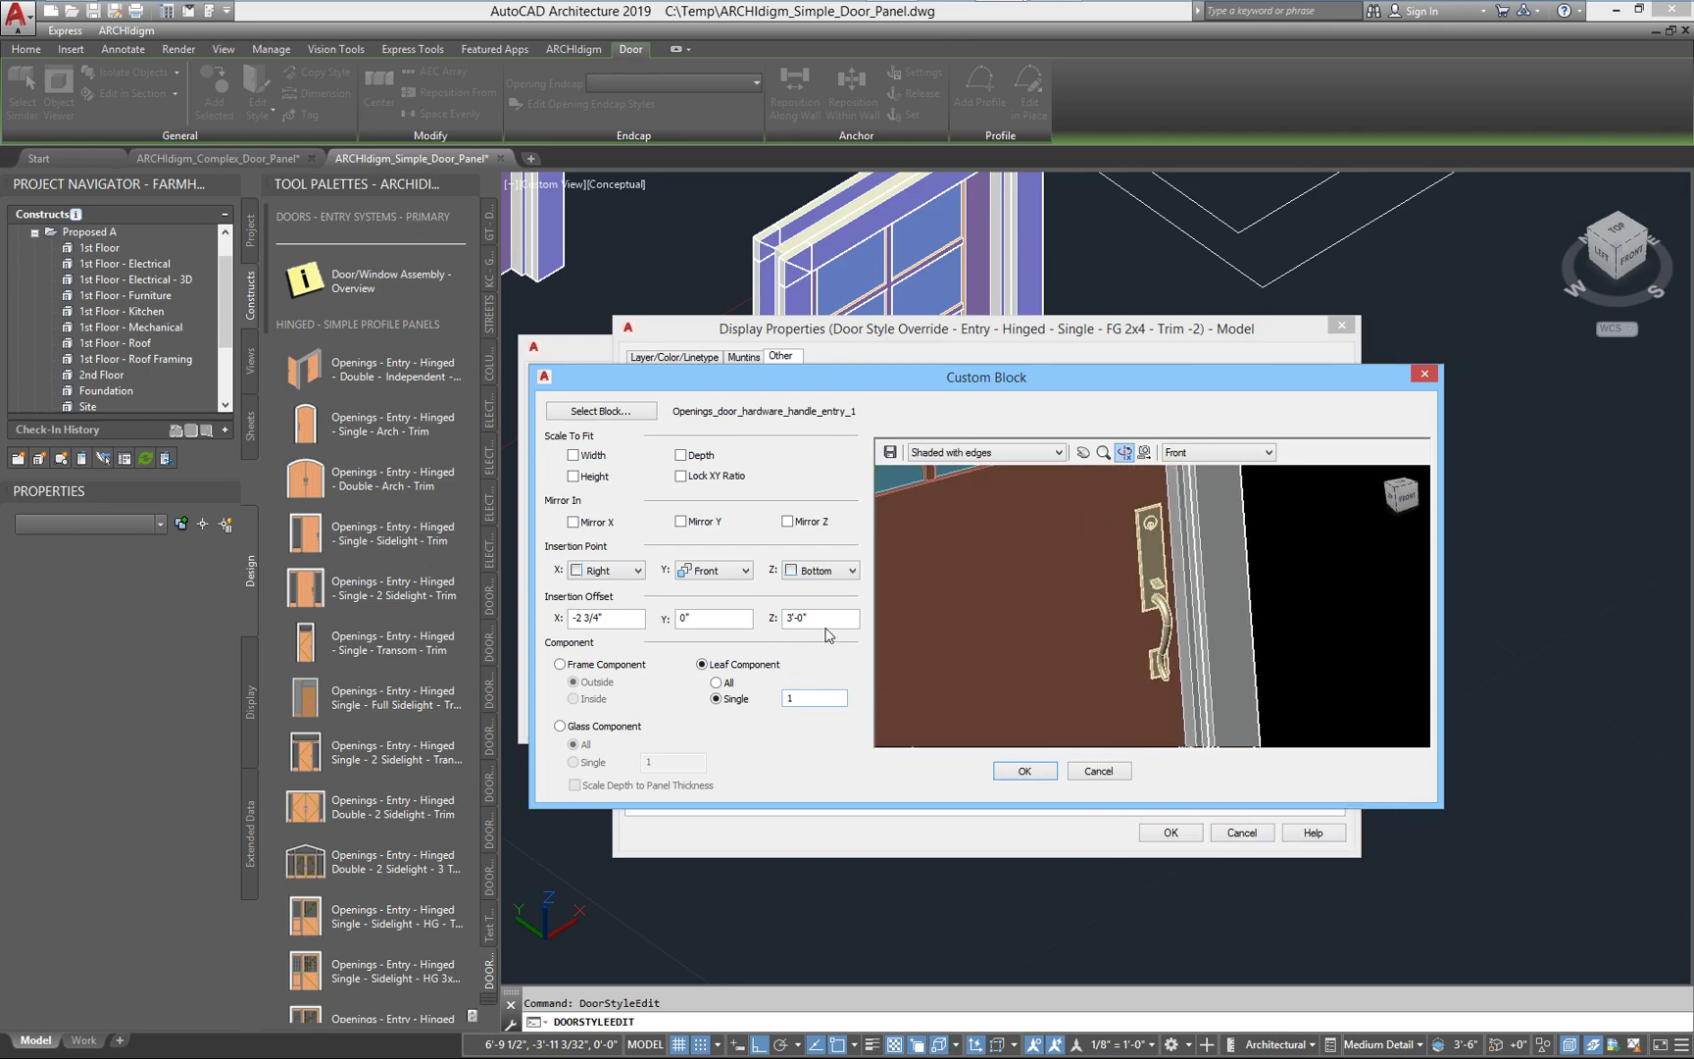
Set the entry handle block's Z insertion offset to 3'-2" and check its position in the preview
double_click(795, 618)
type("3")
type("'-2")
key("Tab")
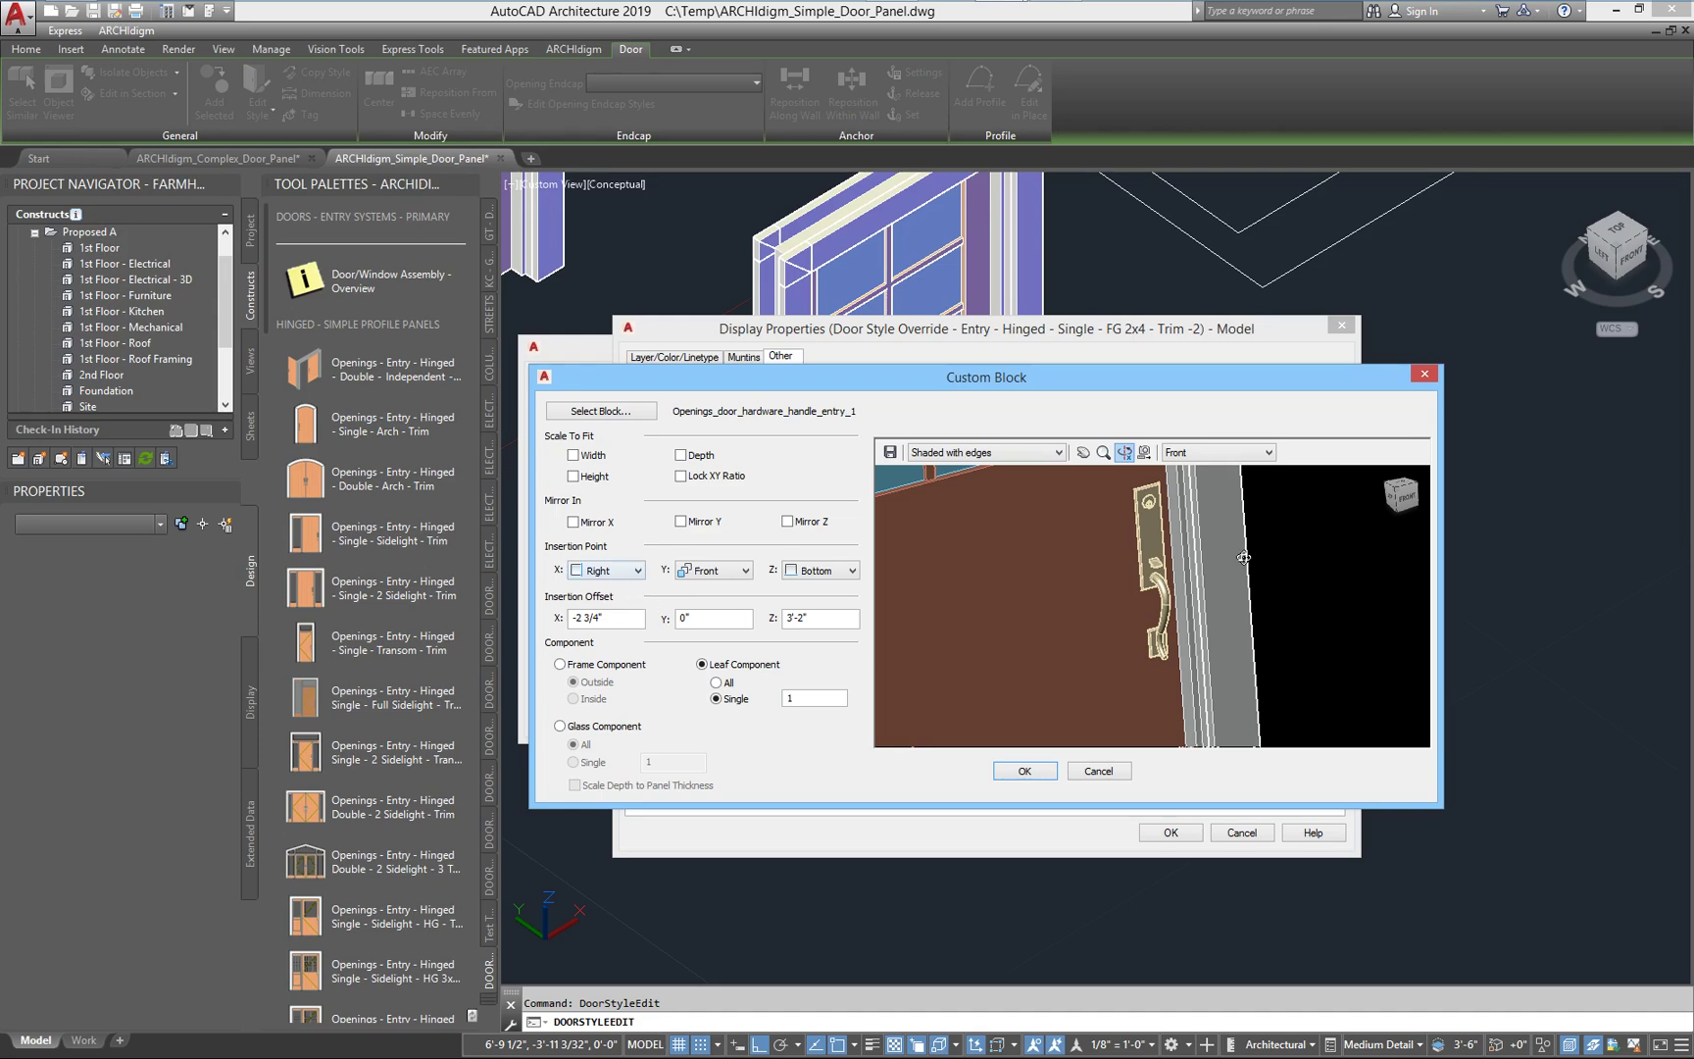
left_click_drag(1179, 576, 1188, 568)
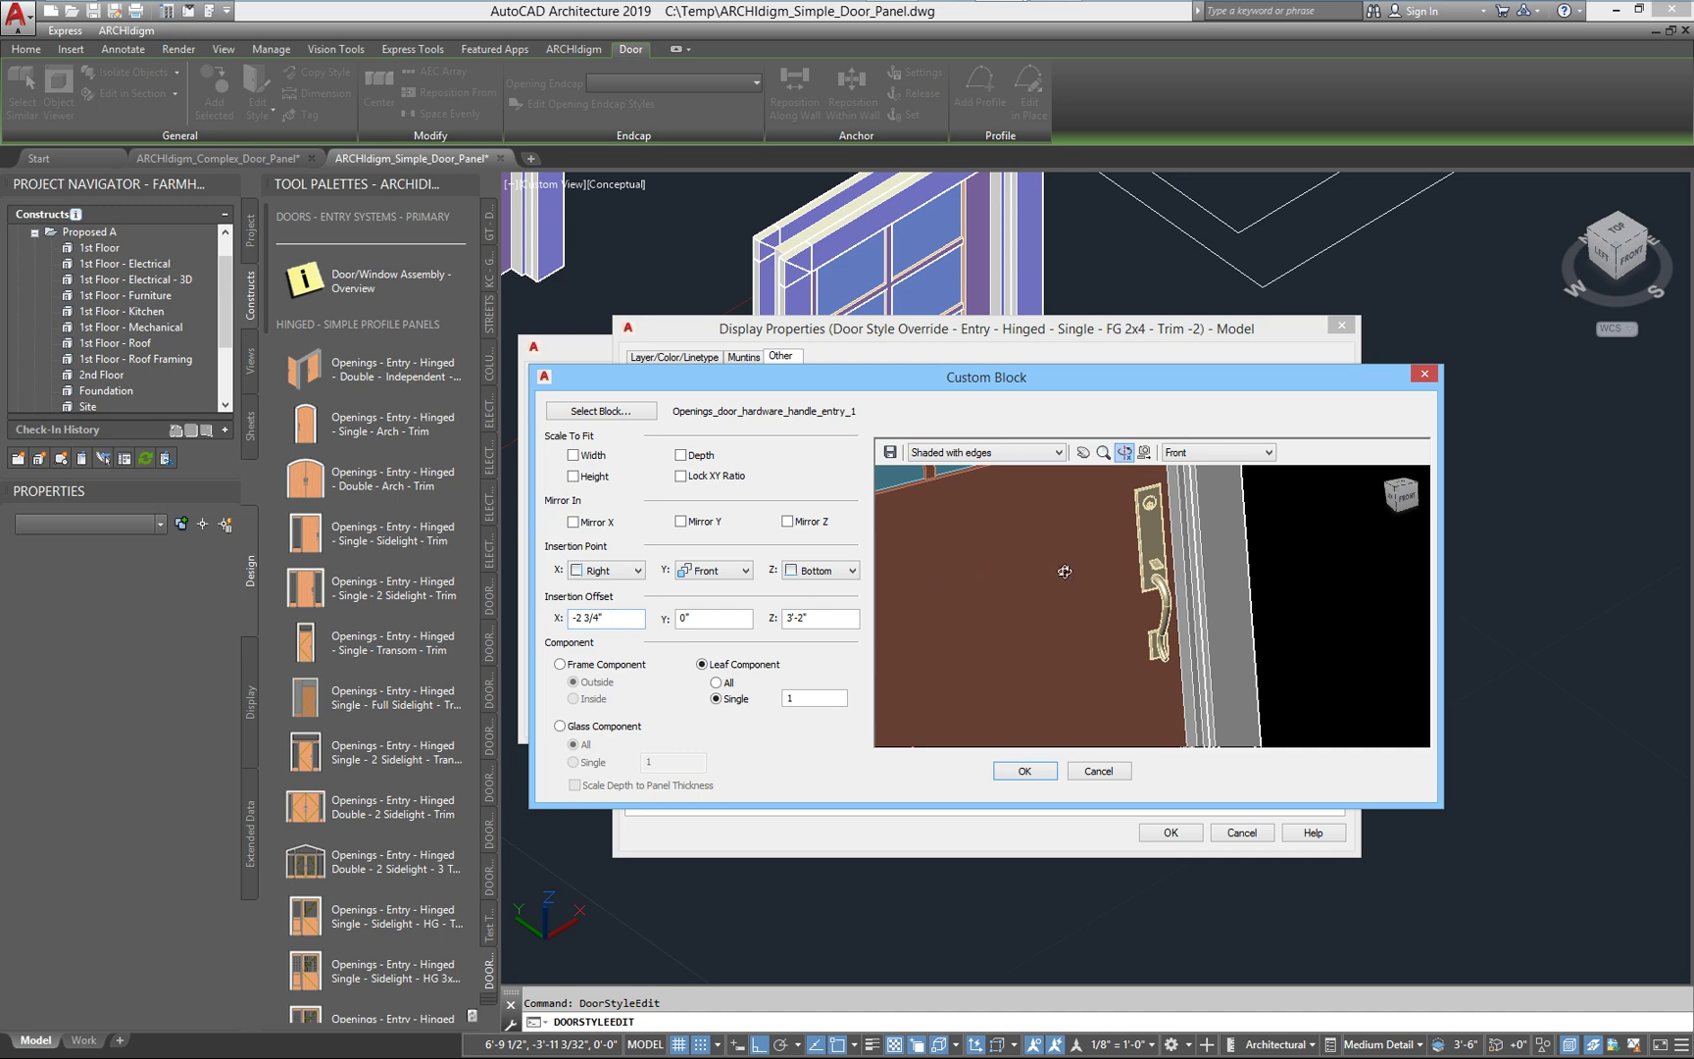
Try X insertion offsets of -1" and -4" for the entry handle block
left_click_drag(621, 621, 555, 631)
type("-1")
key("Tab")
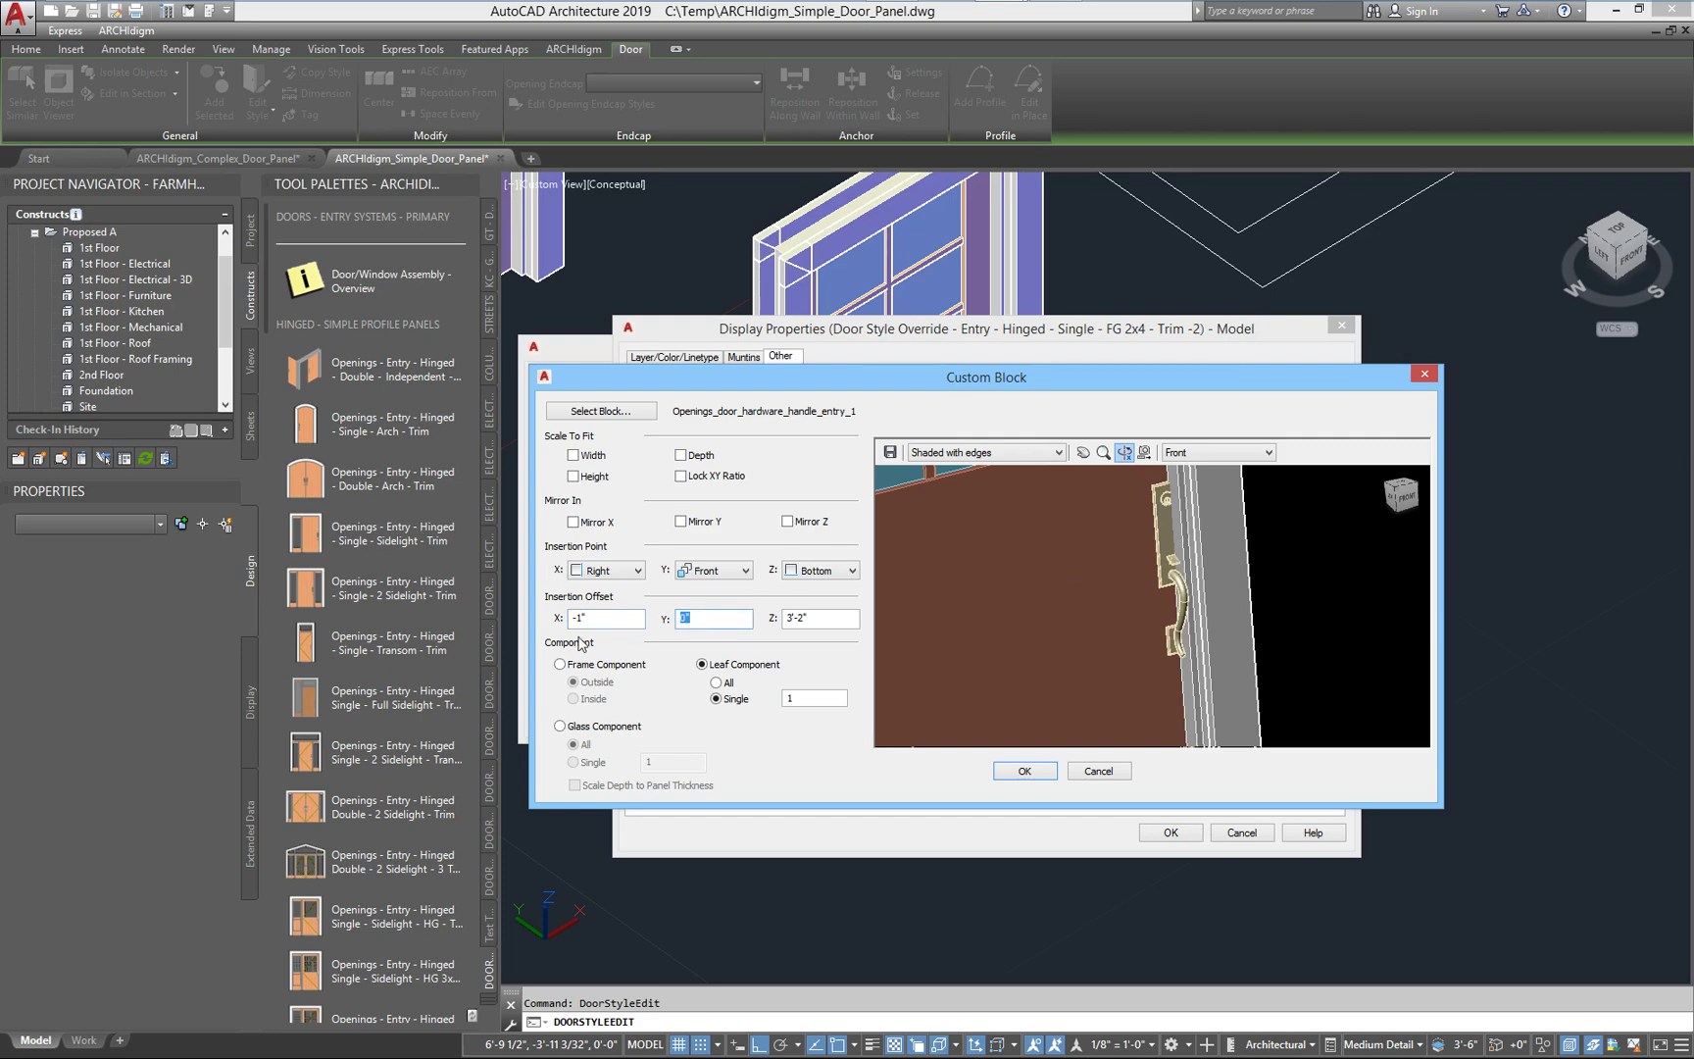
left_click_drag(621, 616, 540, 632)
type("-4")
key("Tab")
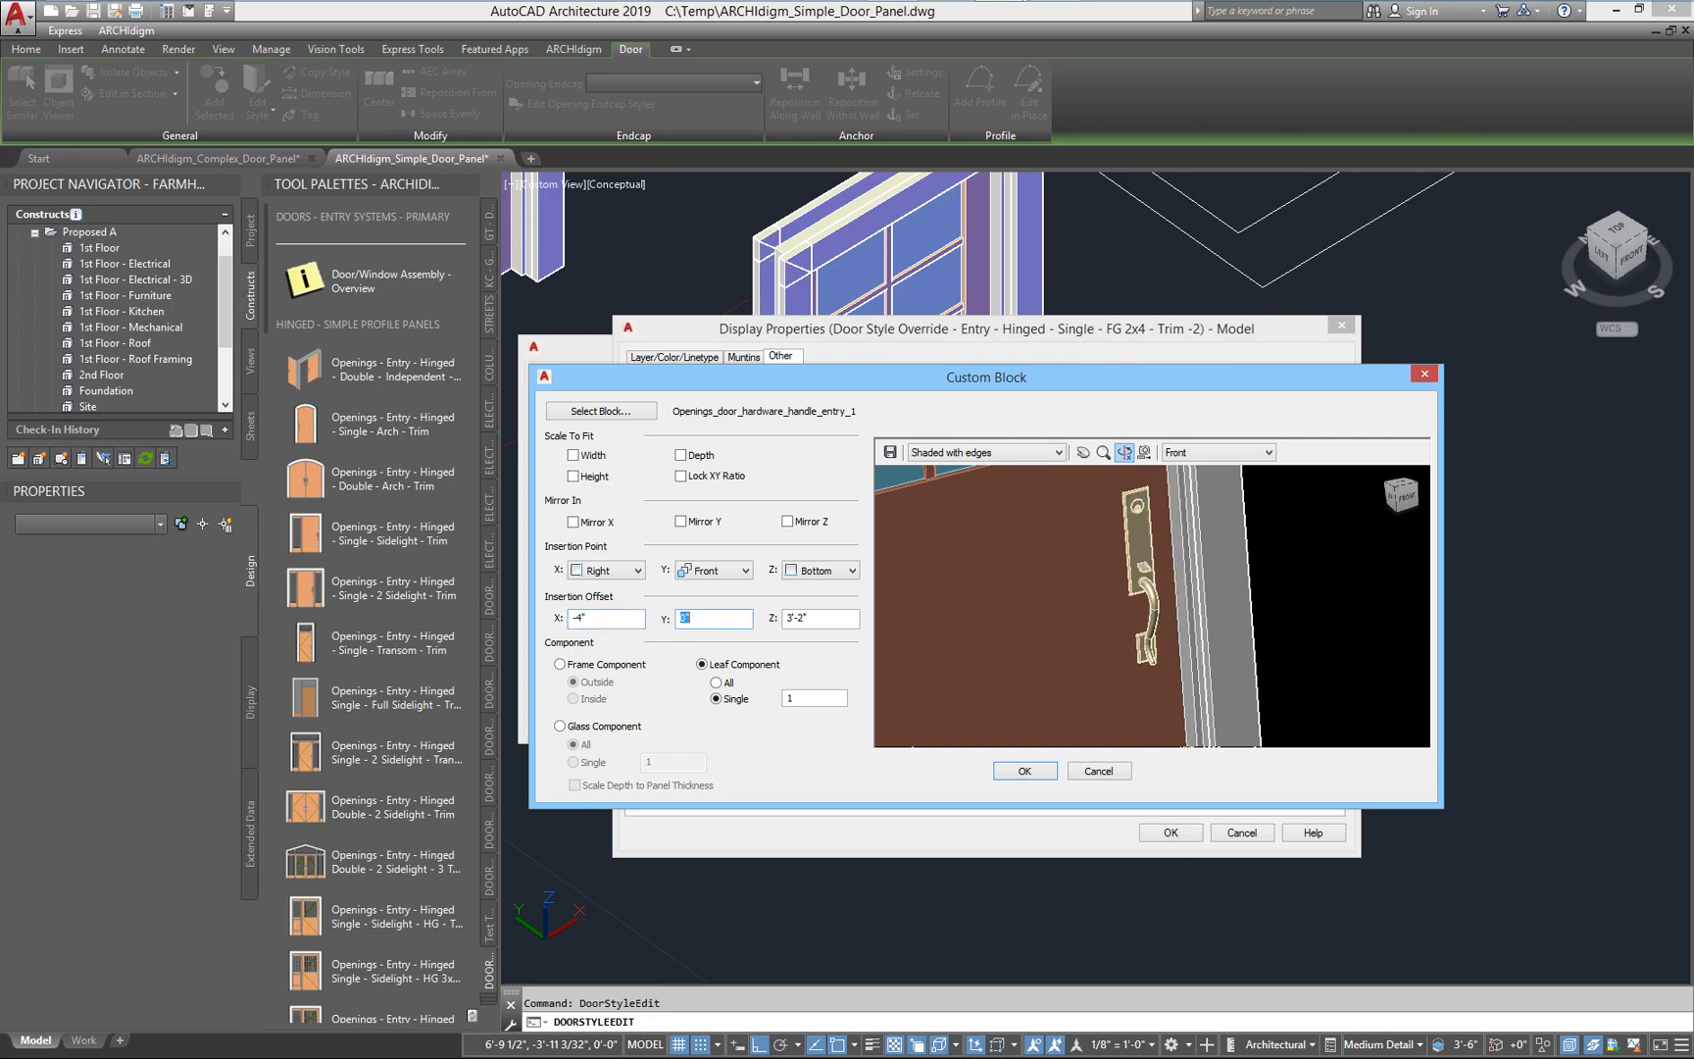
Set the entry handle block's X insertion offset to -2 1/2"
left_click(594, 621)
type("2")
key("Tab")
left_click(618, 618)
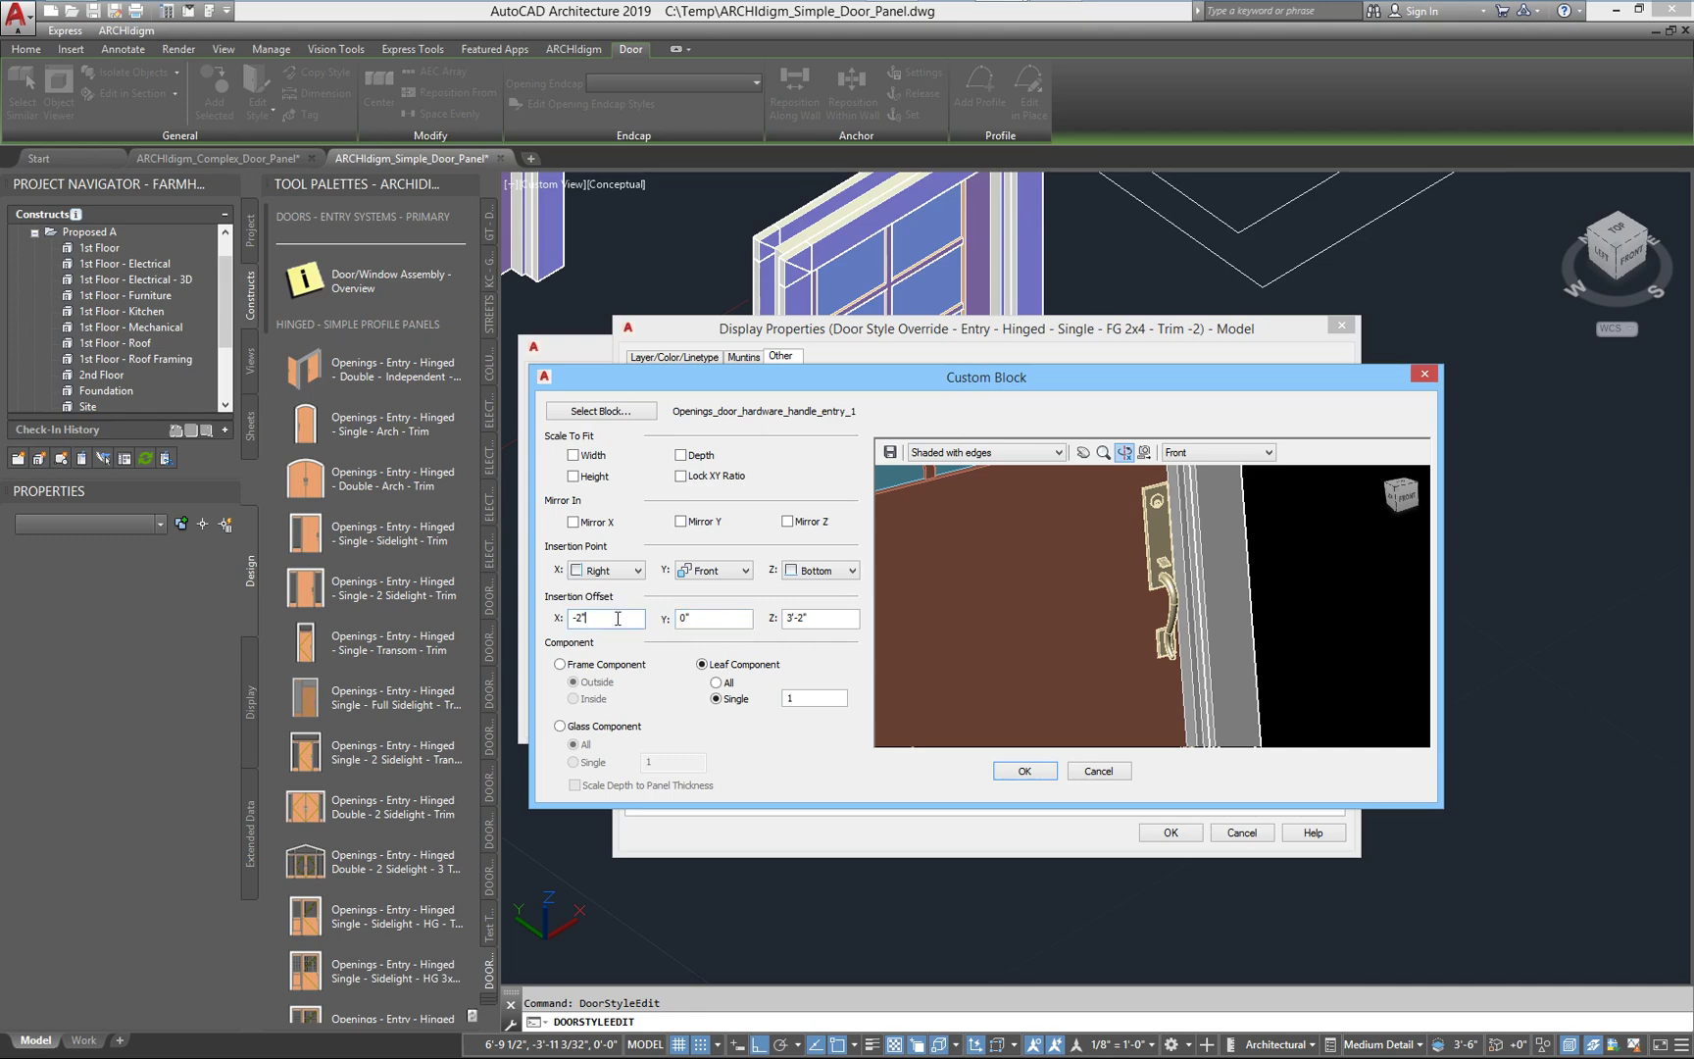
type(".5")
key("Tab")
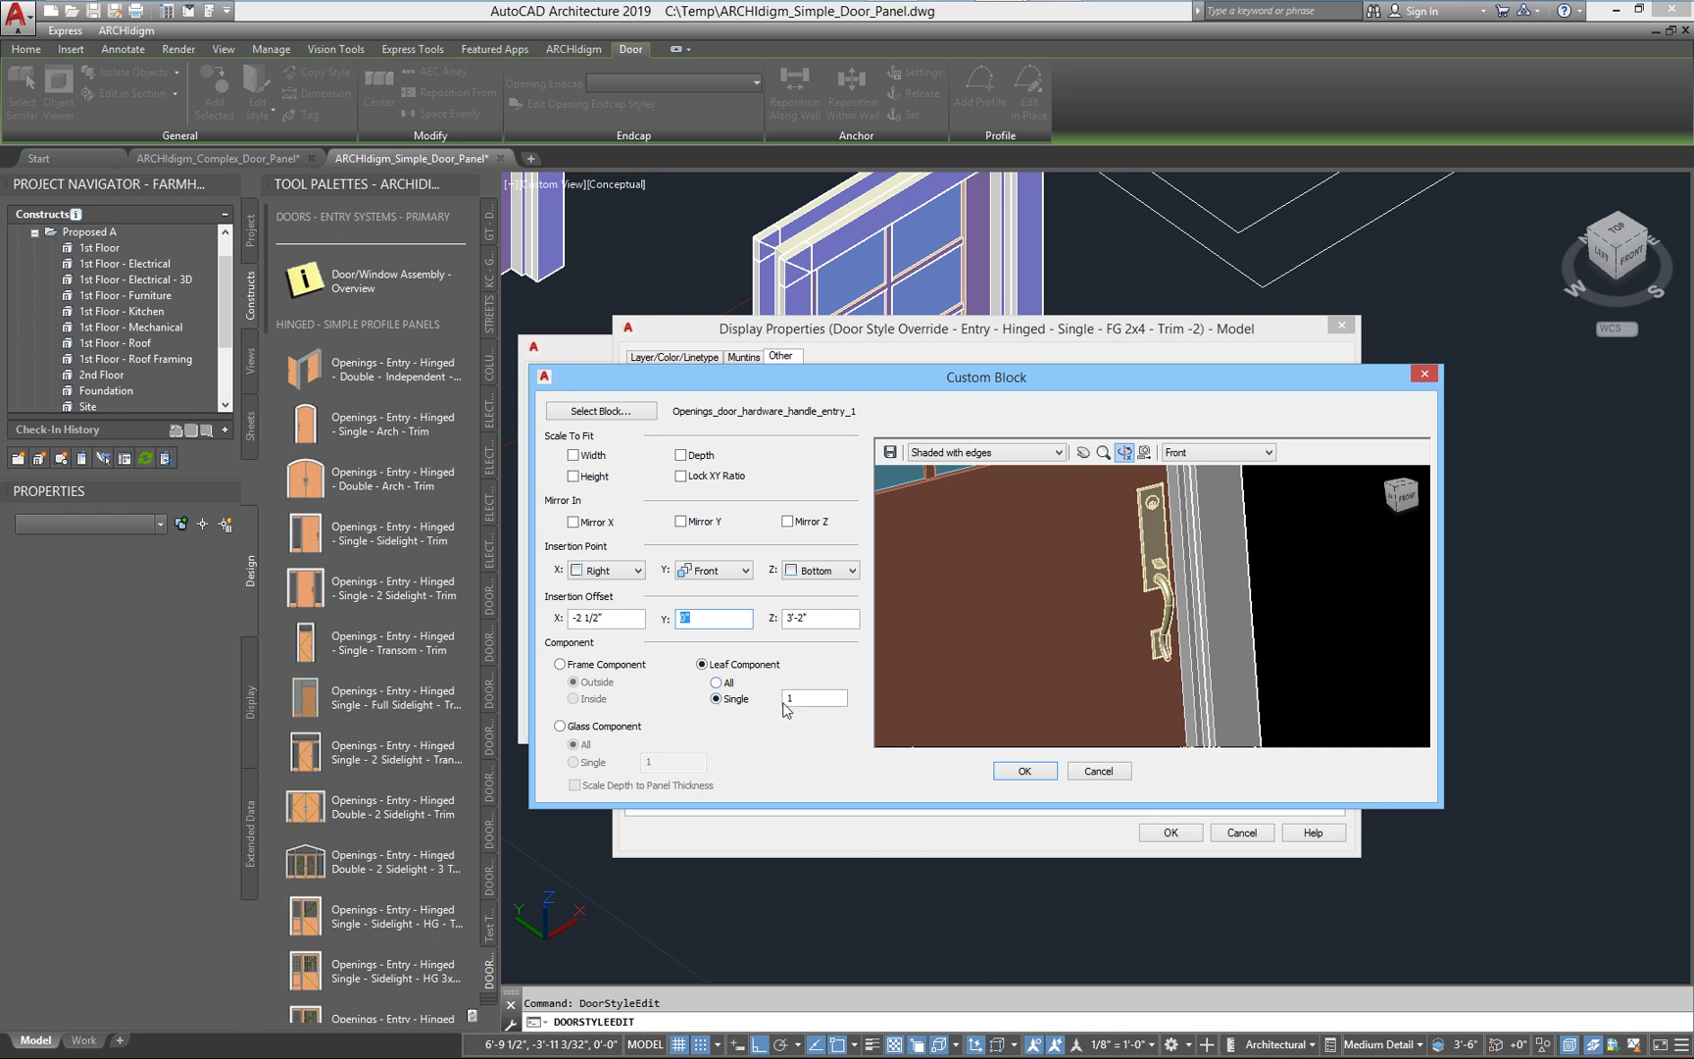
Examine the handle's placement relative to the door leaf, glazing and frame from several angles in the preview
left_click(716, 684)
mouse_move(1034, 620)
left_mouse_down()
mouse_move(1083, 602)
mouse_move(1062, 614)
left_mouse_up()
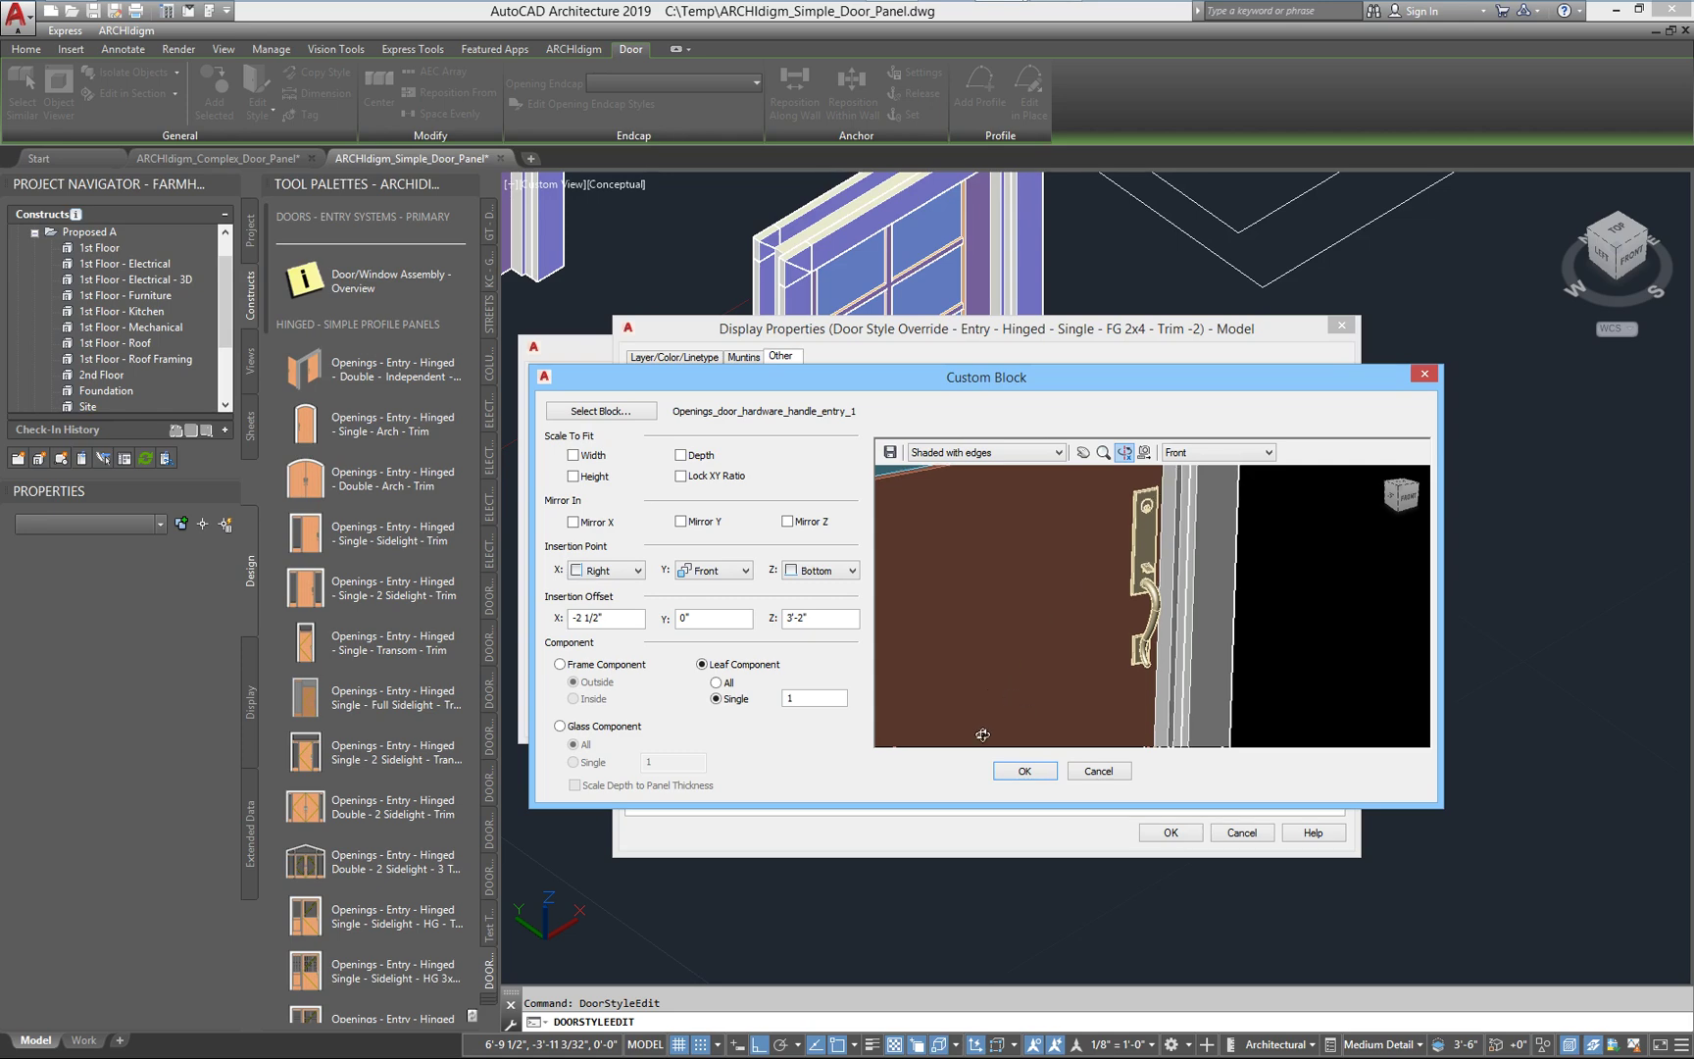
left_click_drag(967, 678, 1194, 631)
scroll(1192, 628, "down", 2)
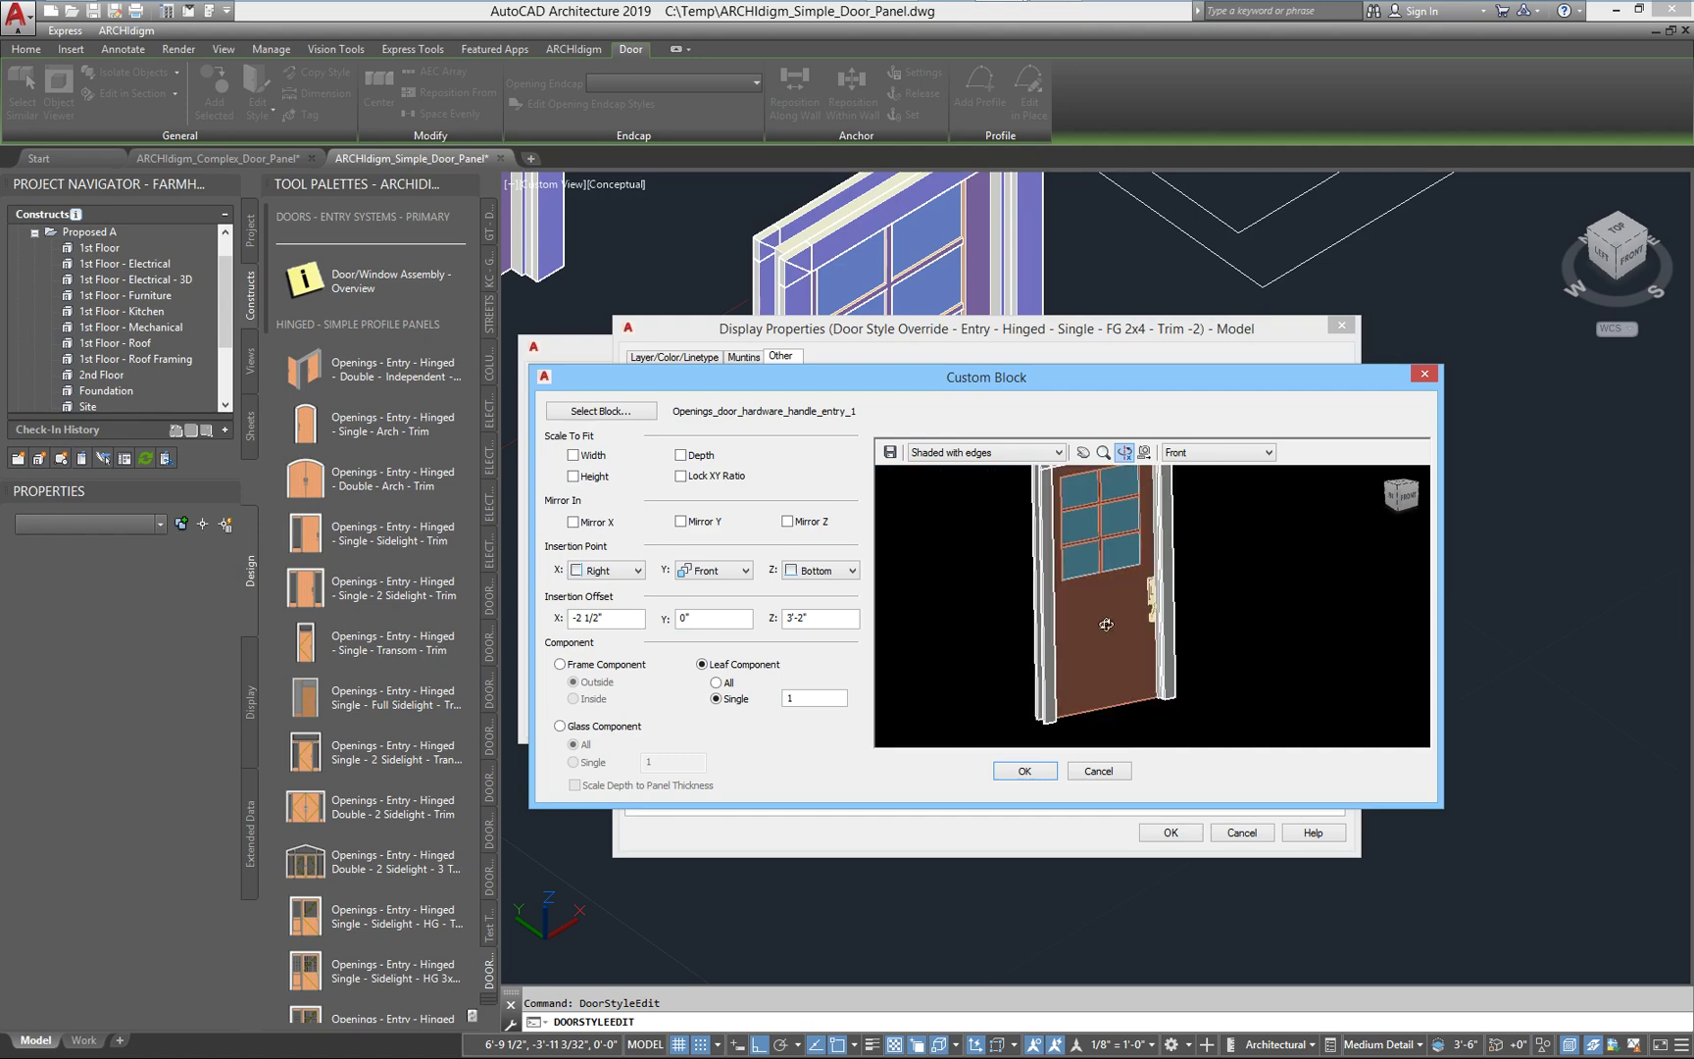
middle_click_drag(1106, 625, 1116, 634)
scroll(1115, 635, "up", 4)
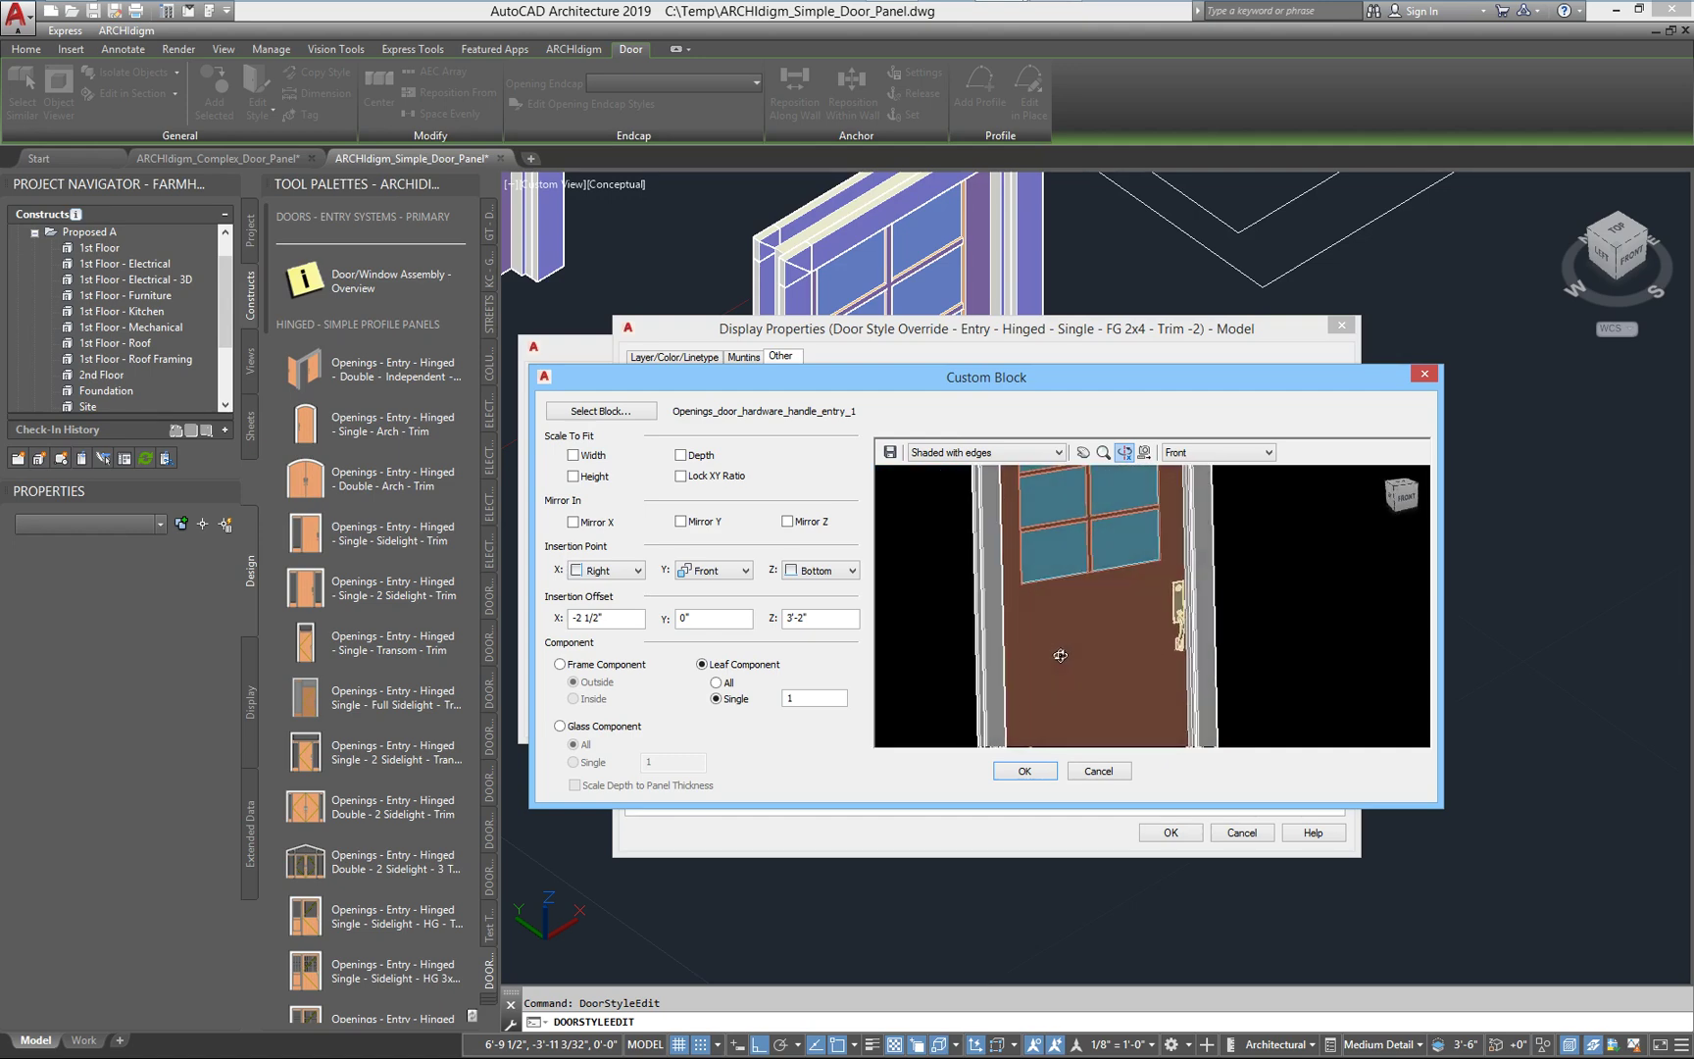
left_click_drag(1027, 645, 1055, 604)
middle_click_drag(1053, 608, 1065, 710)
left_click_drag(1098, 502, 1090, 538)
left_click_drag(1161, 642, 1149, 635)
middle_click_drag(1150, 635, 1115, 572)
left_click_drag(1082, 685, 1105, 682)
scroll(1088, 664, "up", 3)
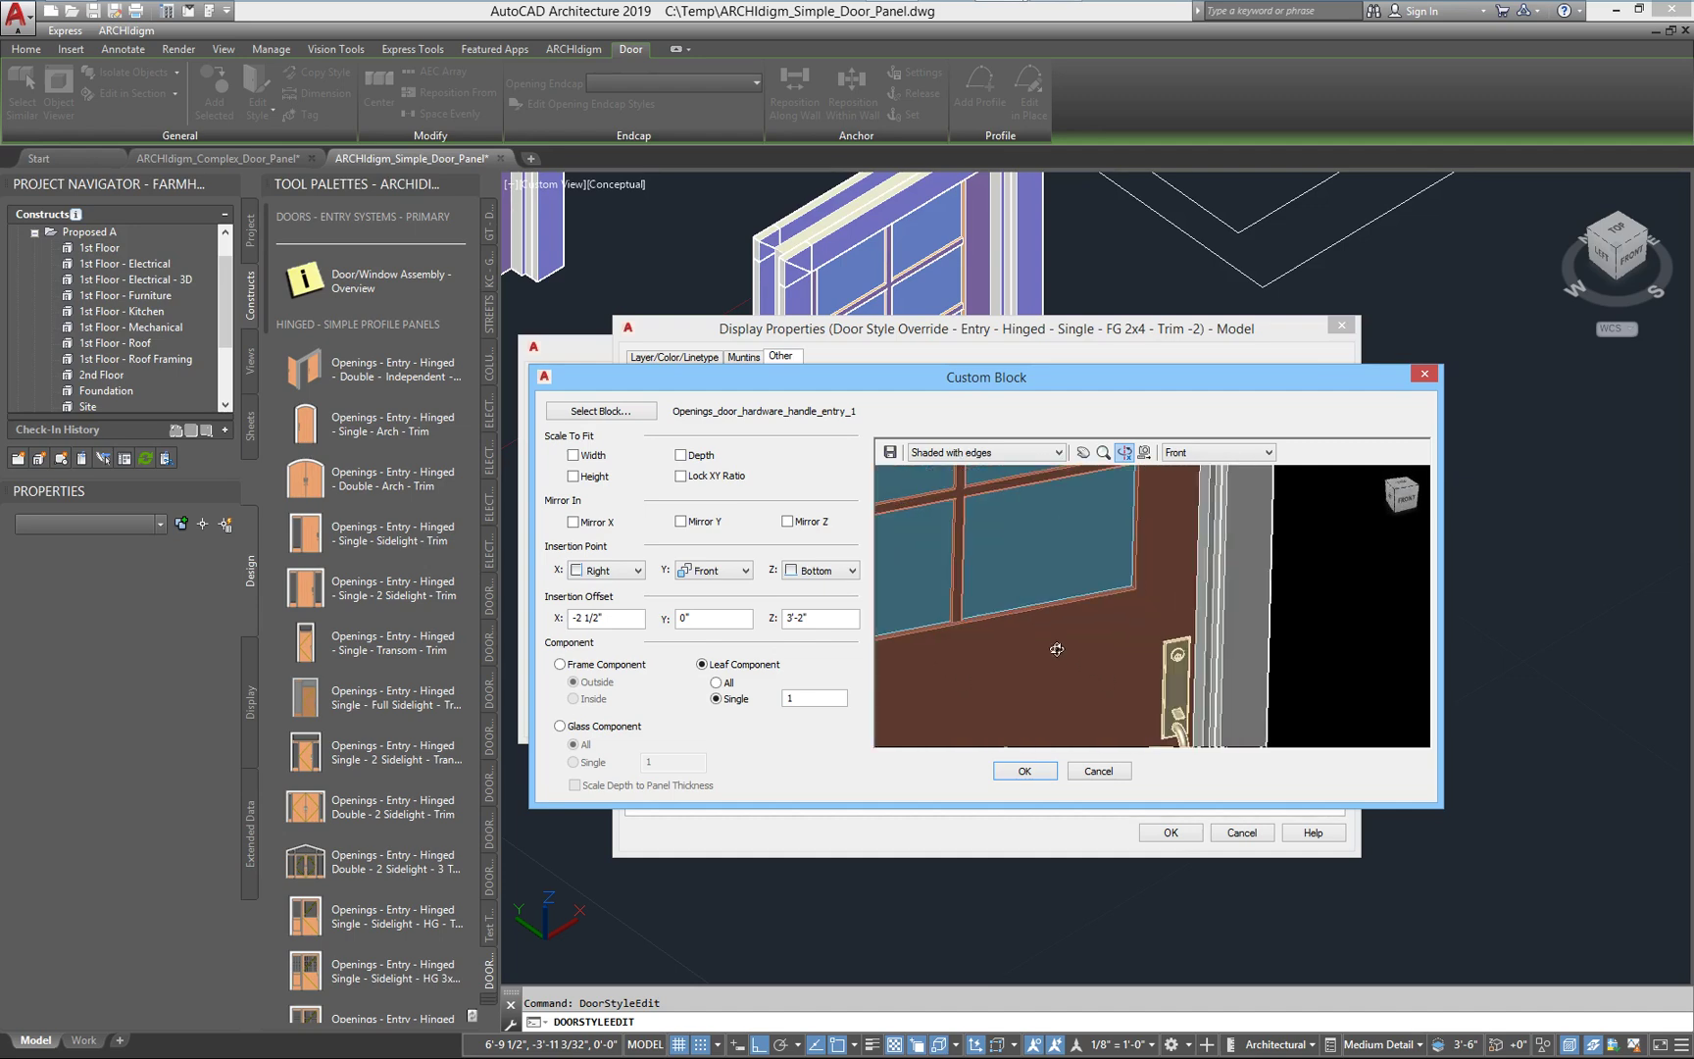
scroll(1054, 659, "down", 5)
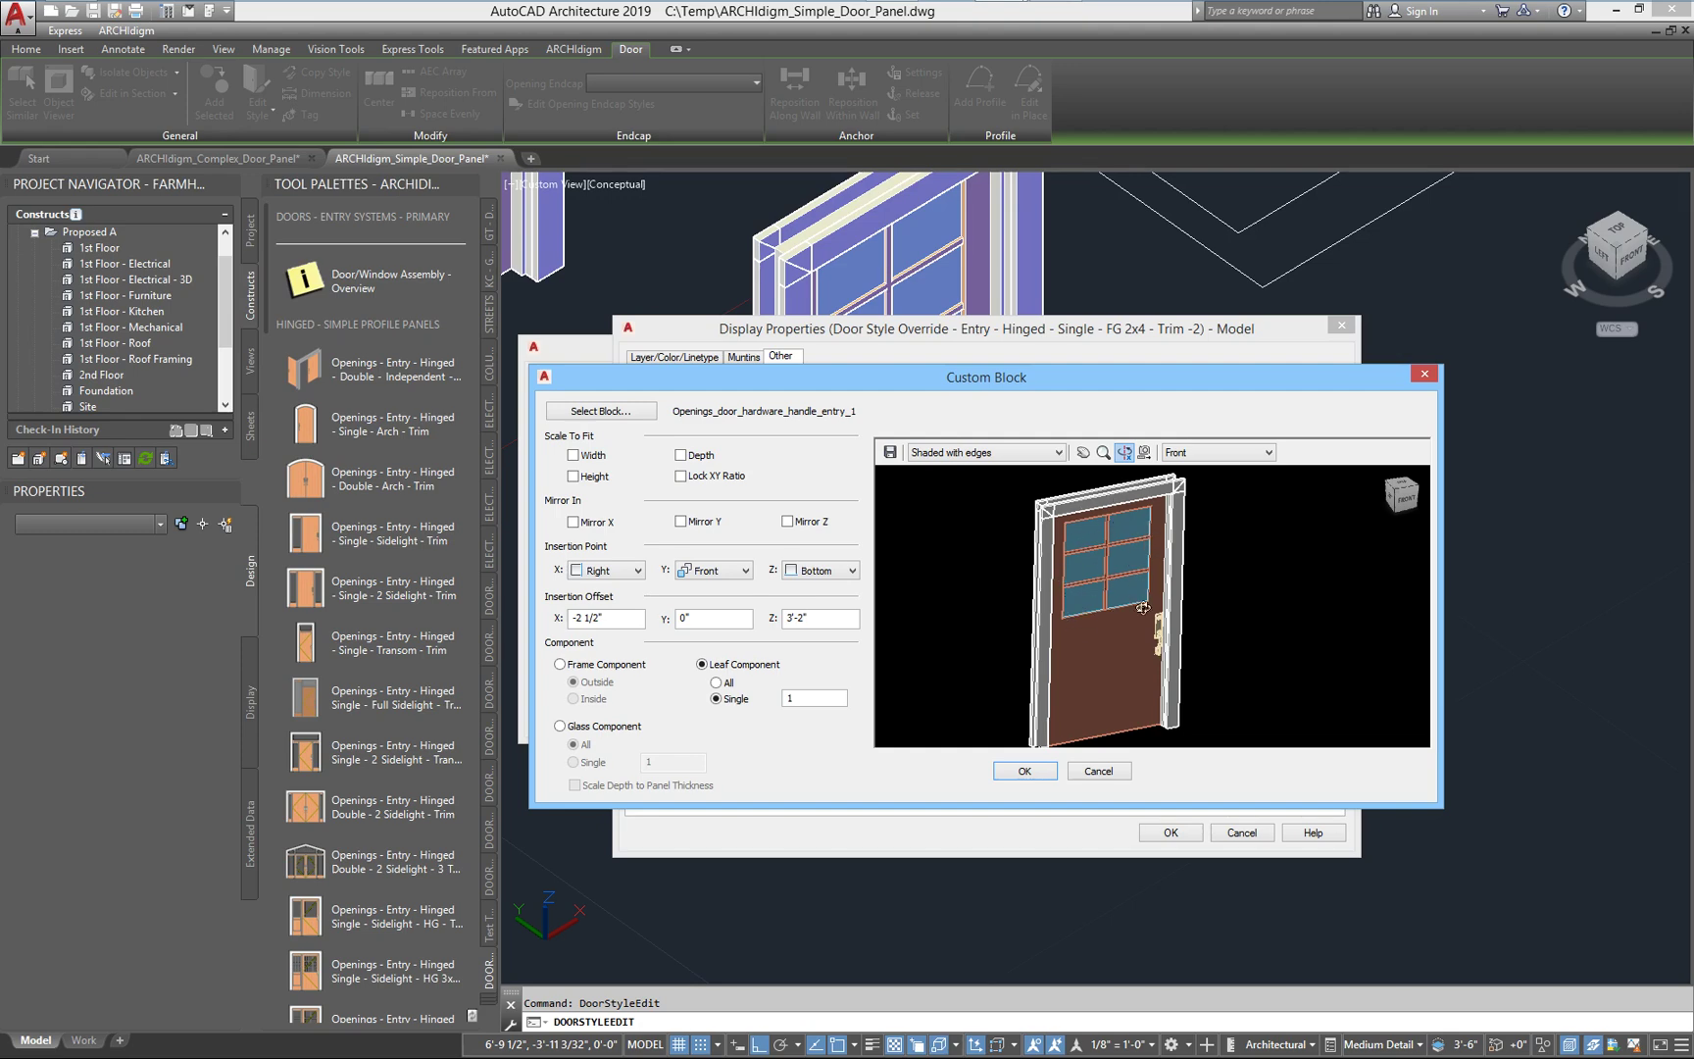
scroll(1097, 591, "up", 4)
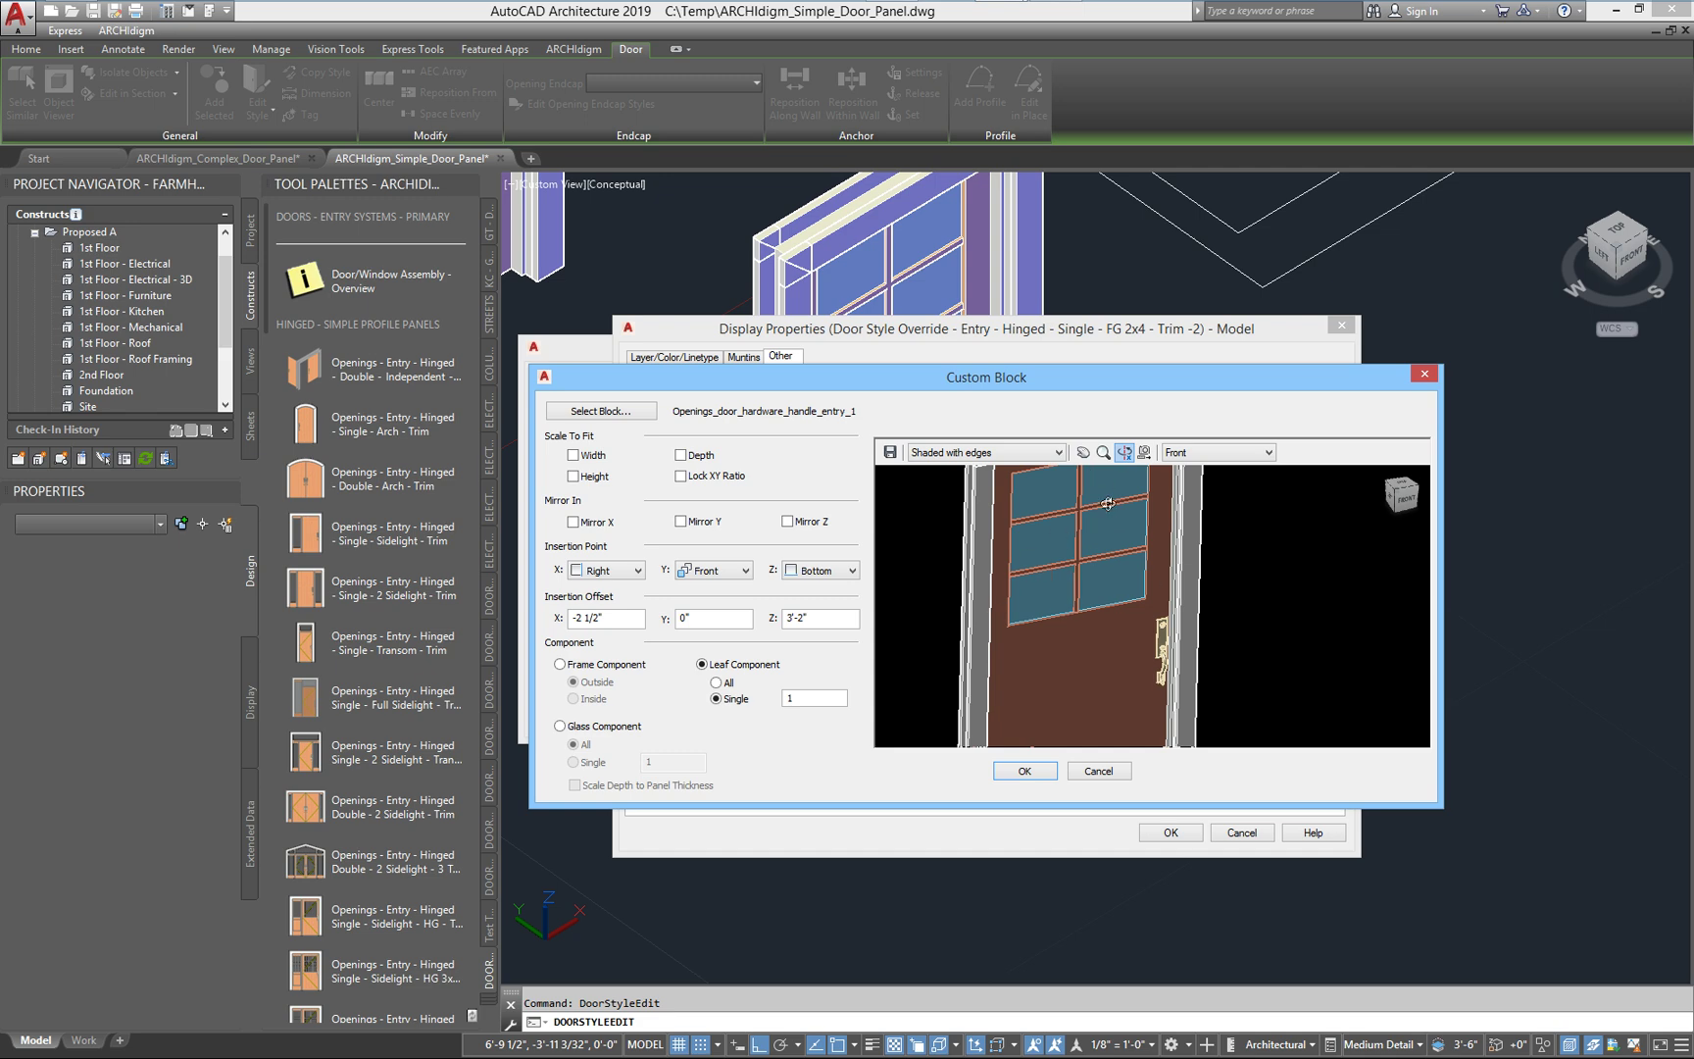
Accept the custom block edits and close the door's display and style properties with the changes kept
left_click(1025, 771)
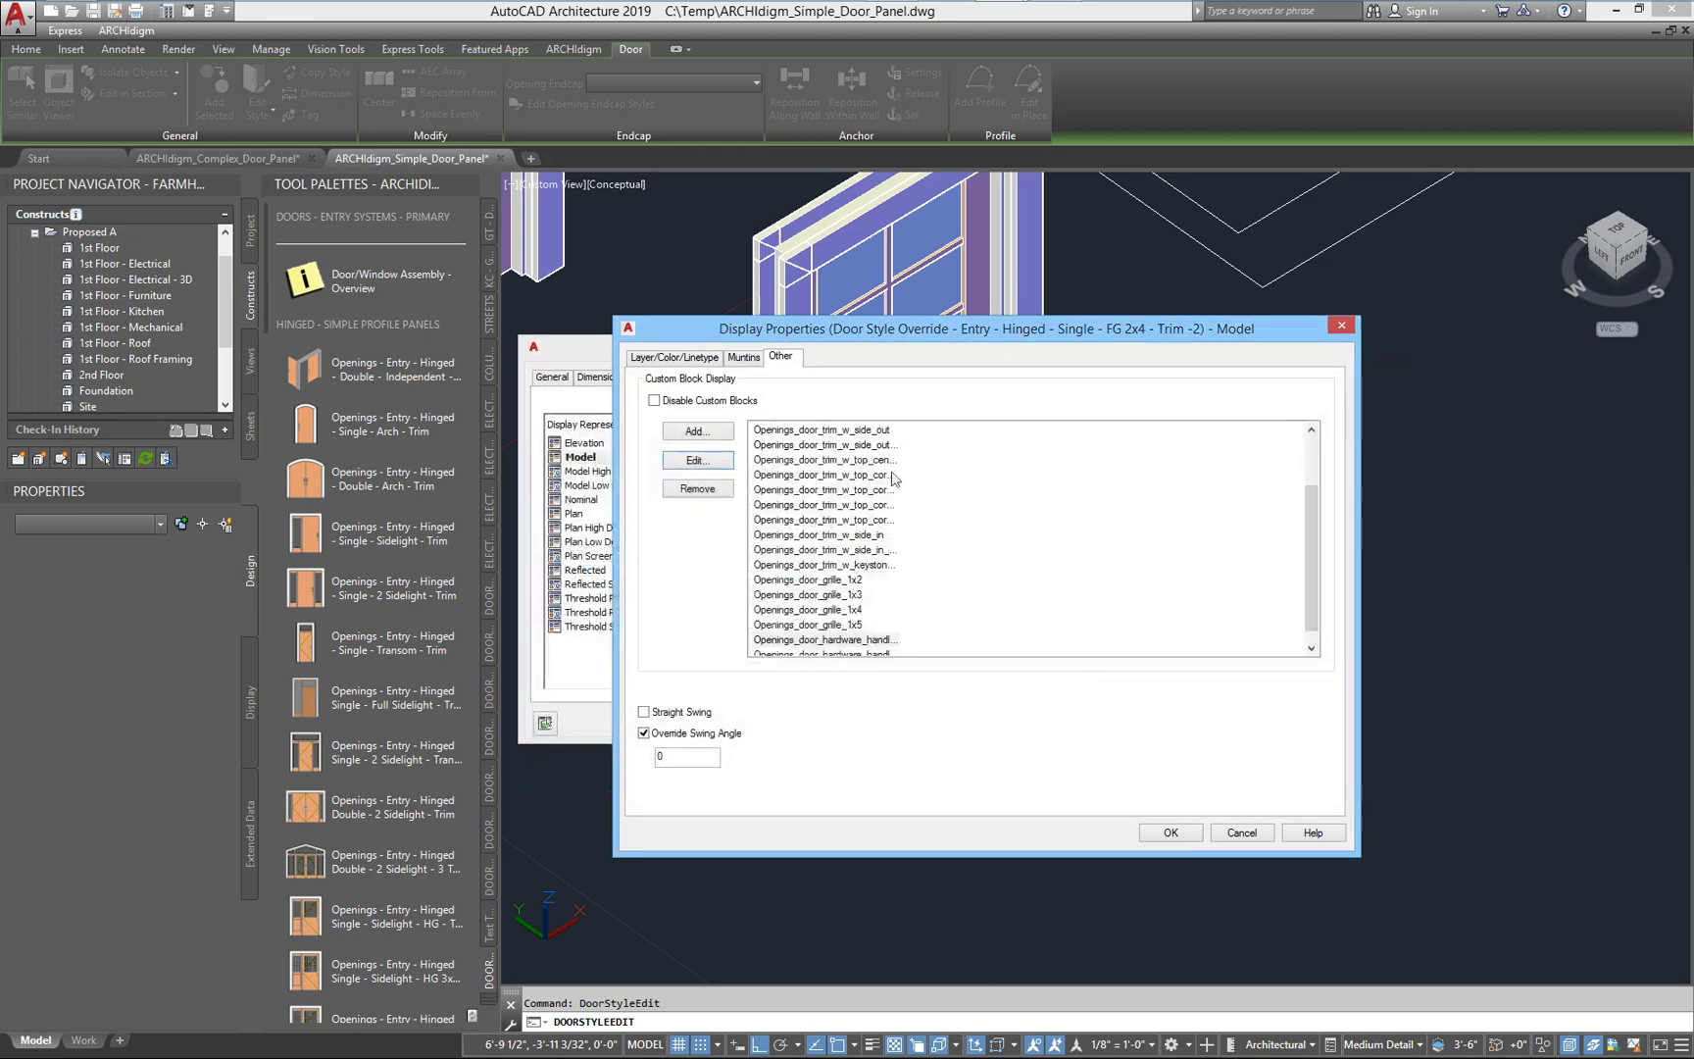
left_click(1171, 832)
left_click(1019, 714)
With Ortho off, convert the top edge of the single full-glass panel's outer polyline to an outward-bulging arc
scroll(1237, 602, "down", 2)
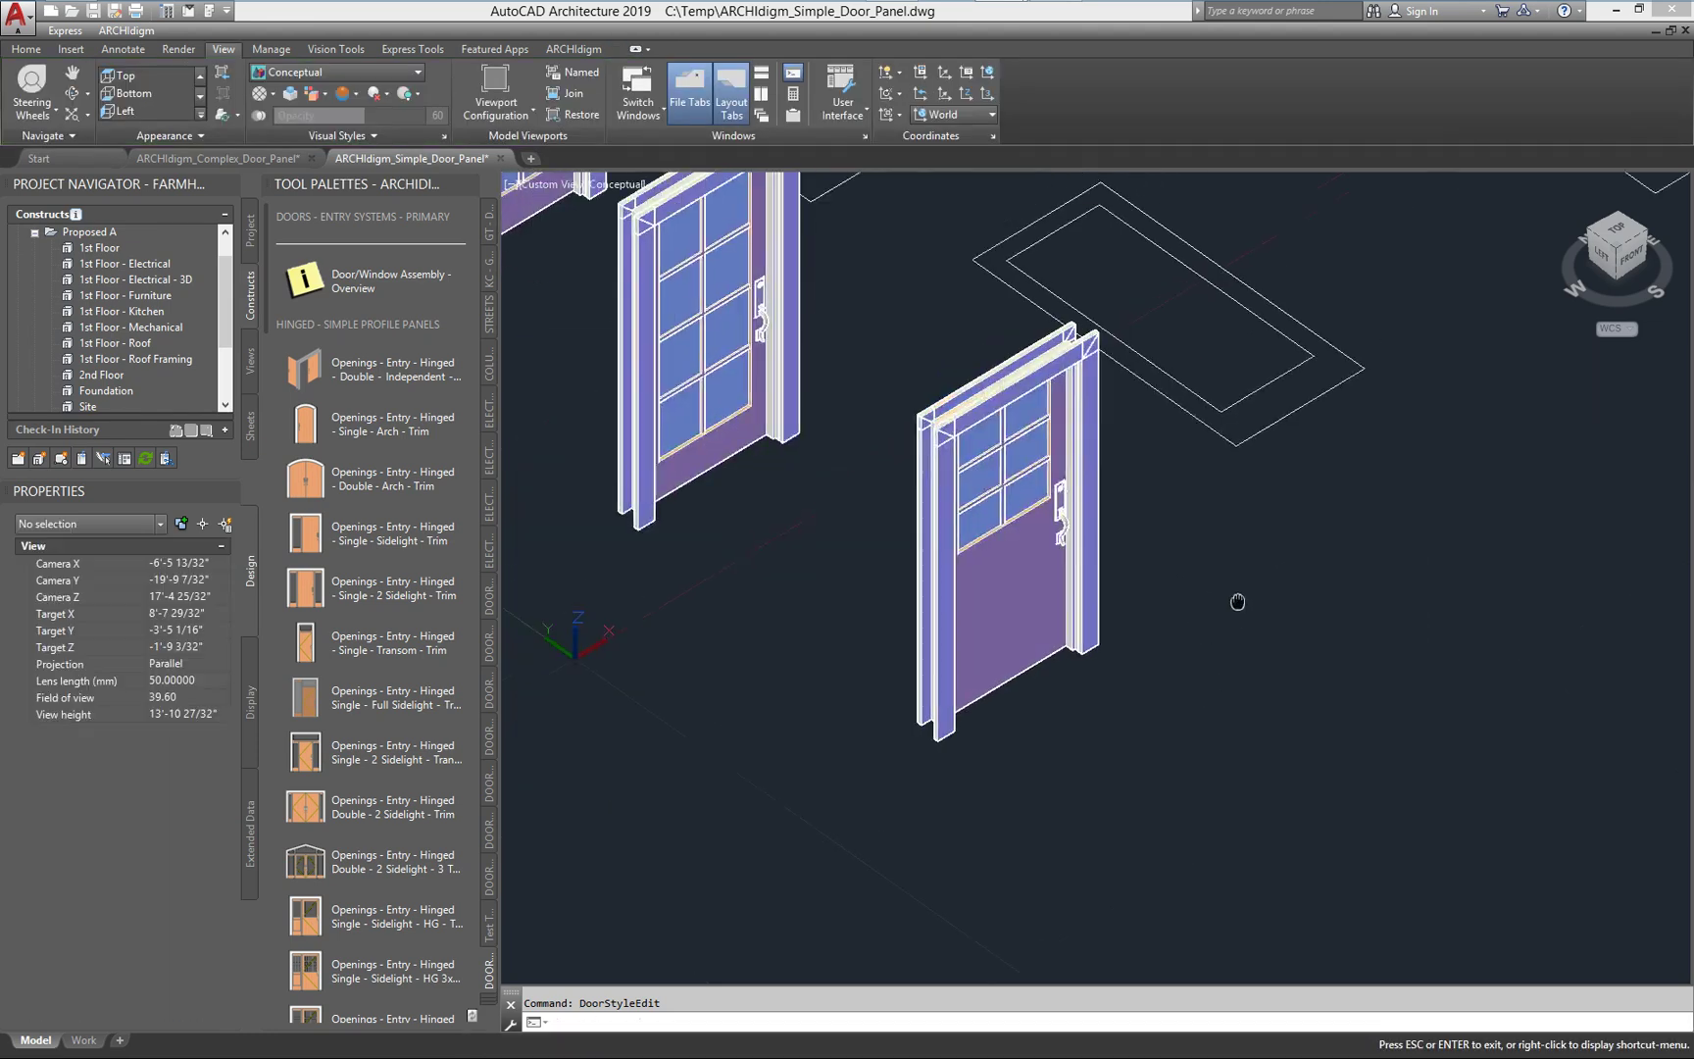
middle_click_drag(1237, 602, 1204, 754)
middle_click_drag(1331, 628, 1257, 673, "shift")
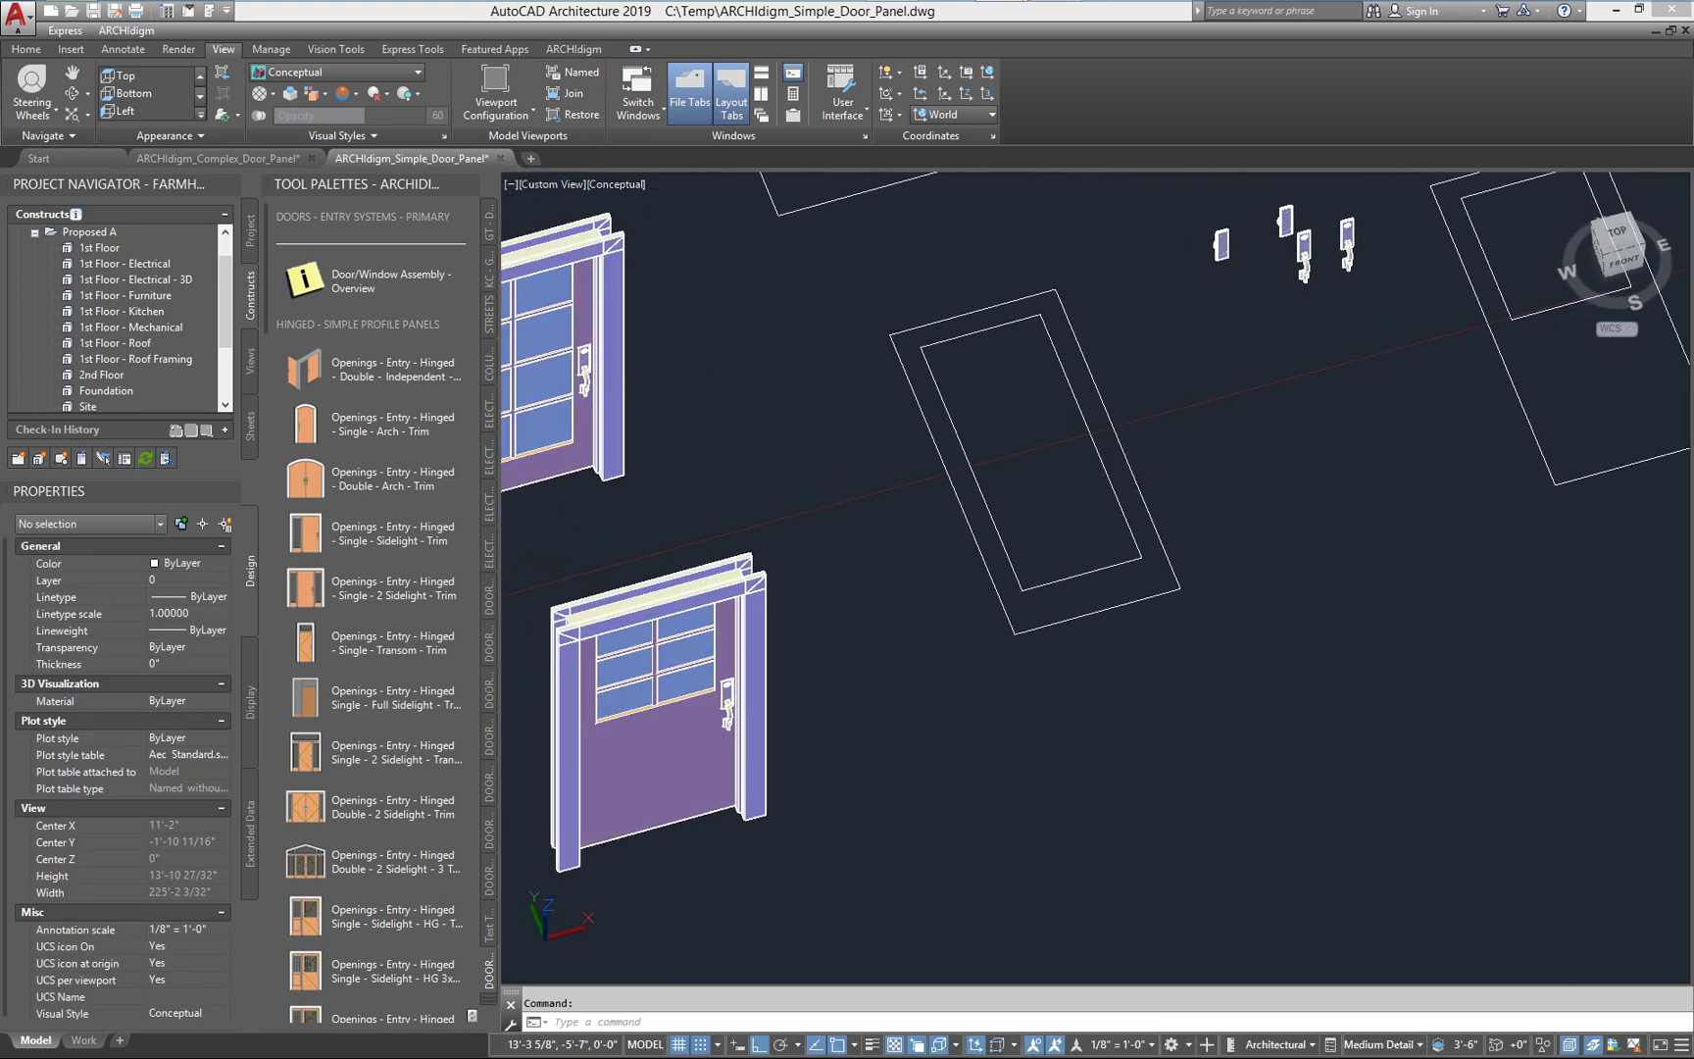
scroll(1279, 684, "down", 5)
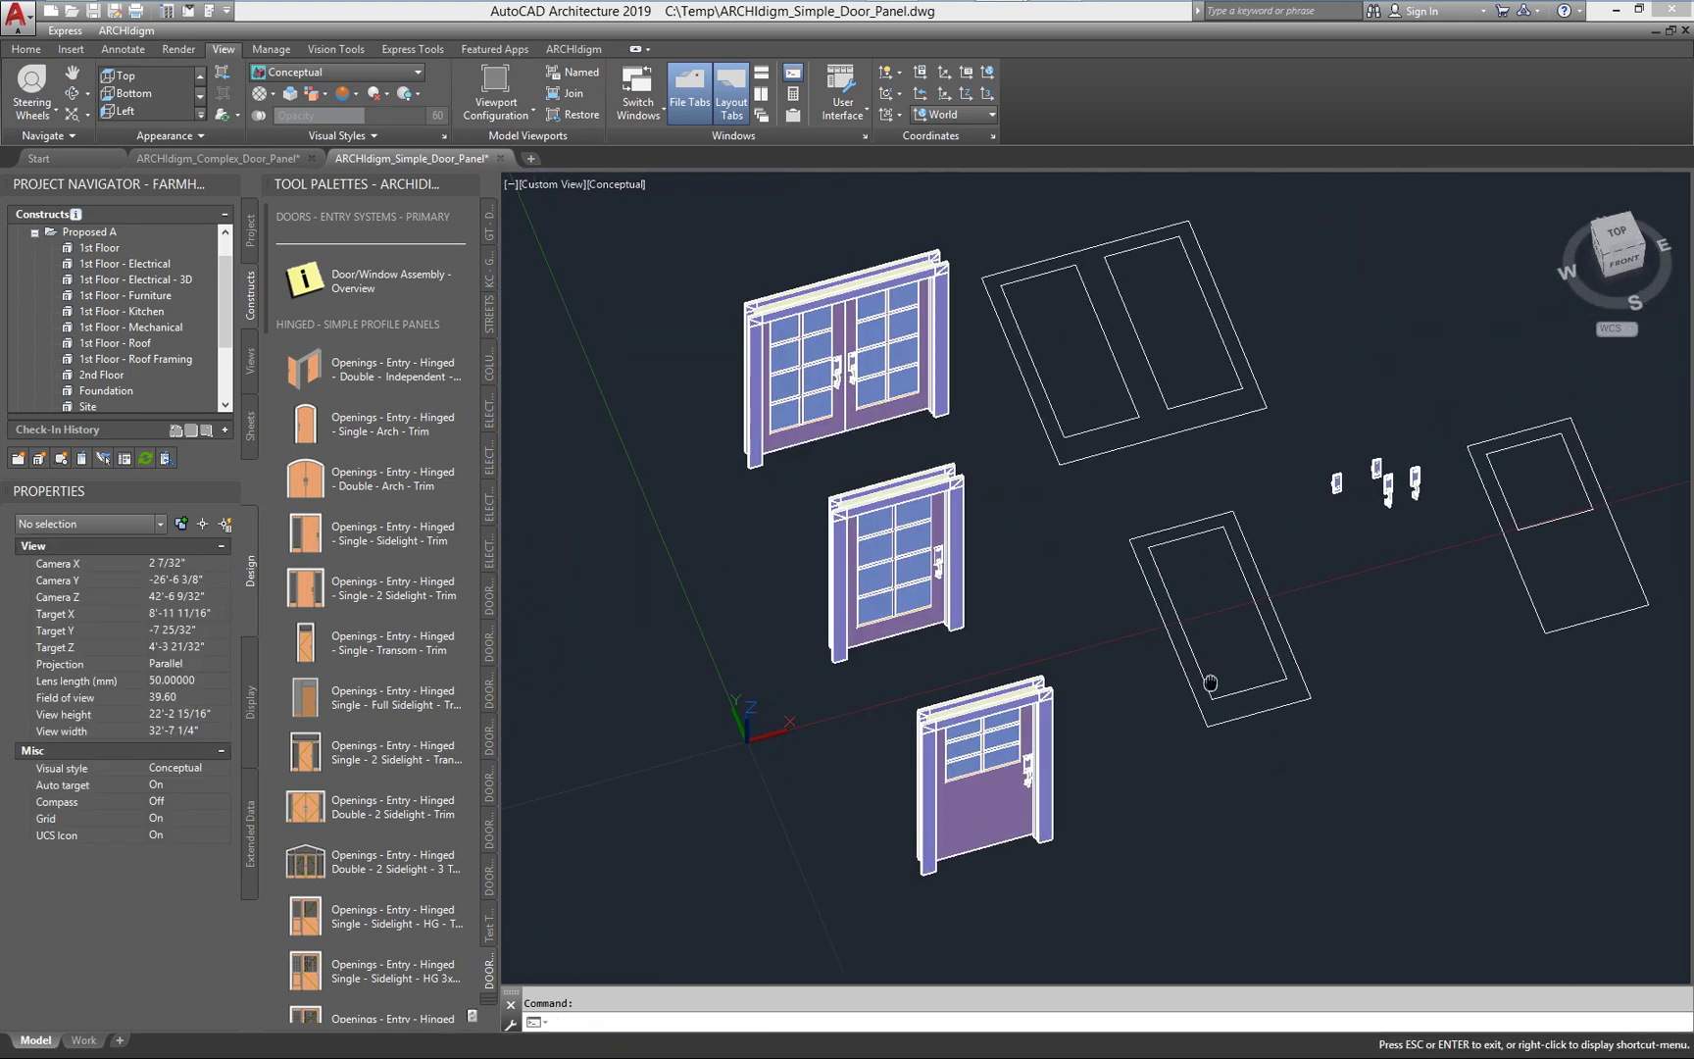
key("Escape")
scroll(1206, 578, "up", 3)
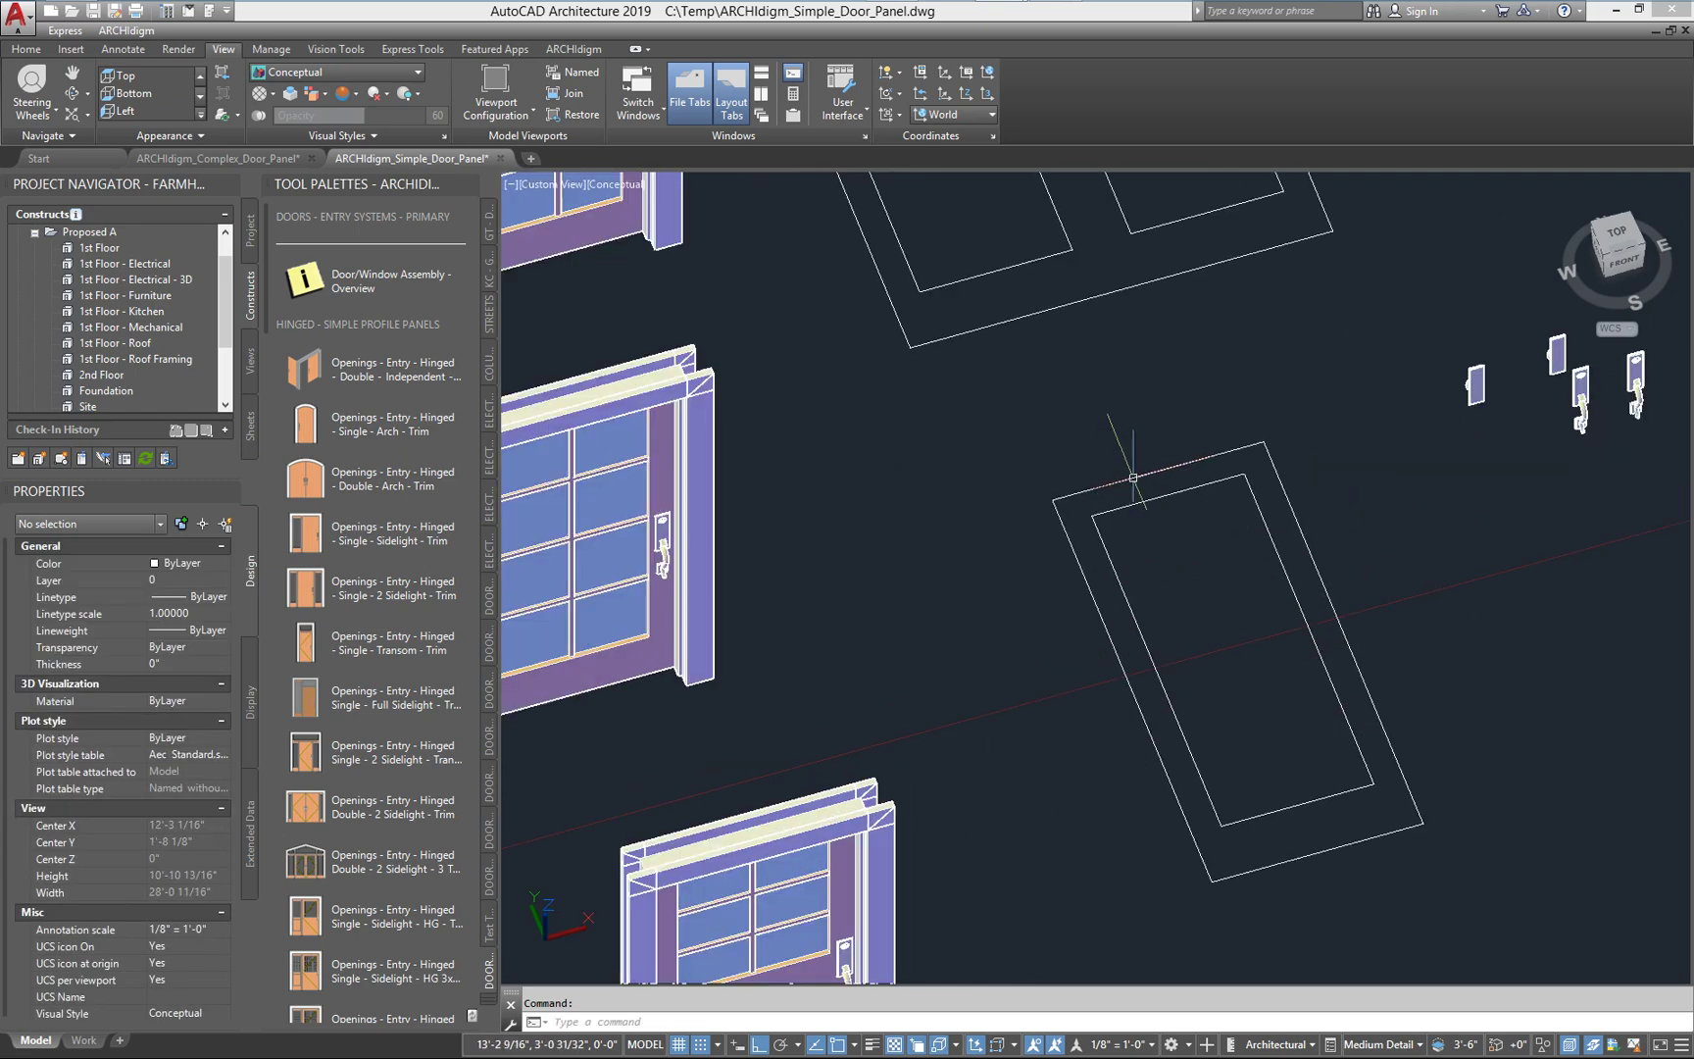
left_click(1133, 478)
mouse_move(1157, 471)
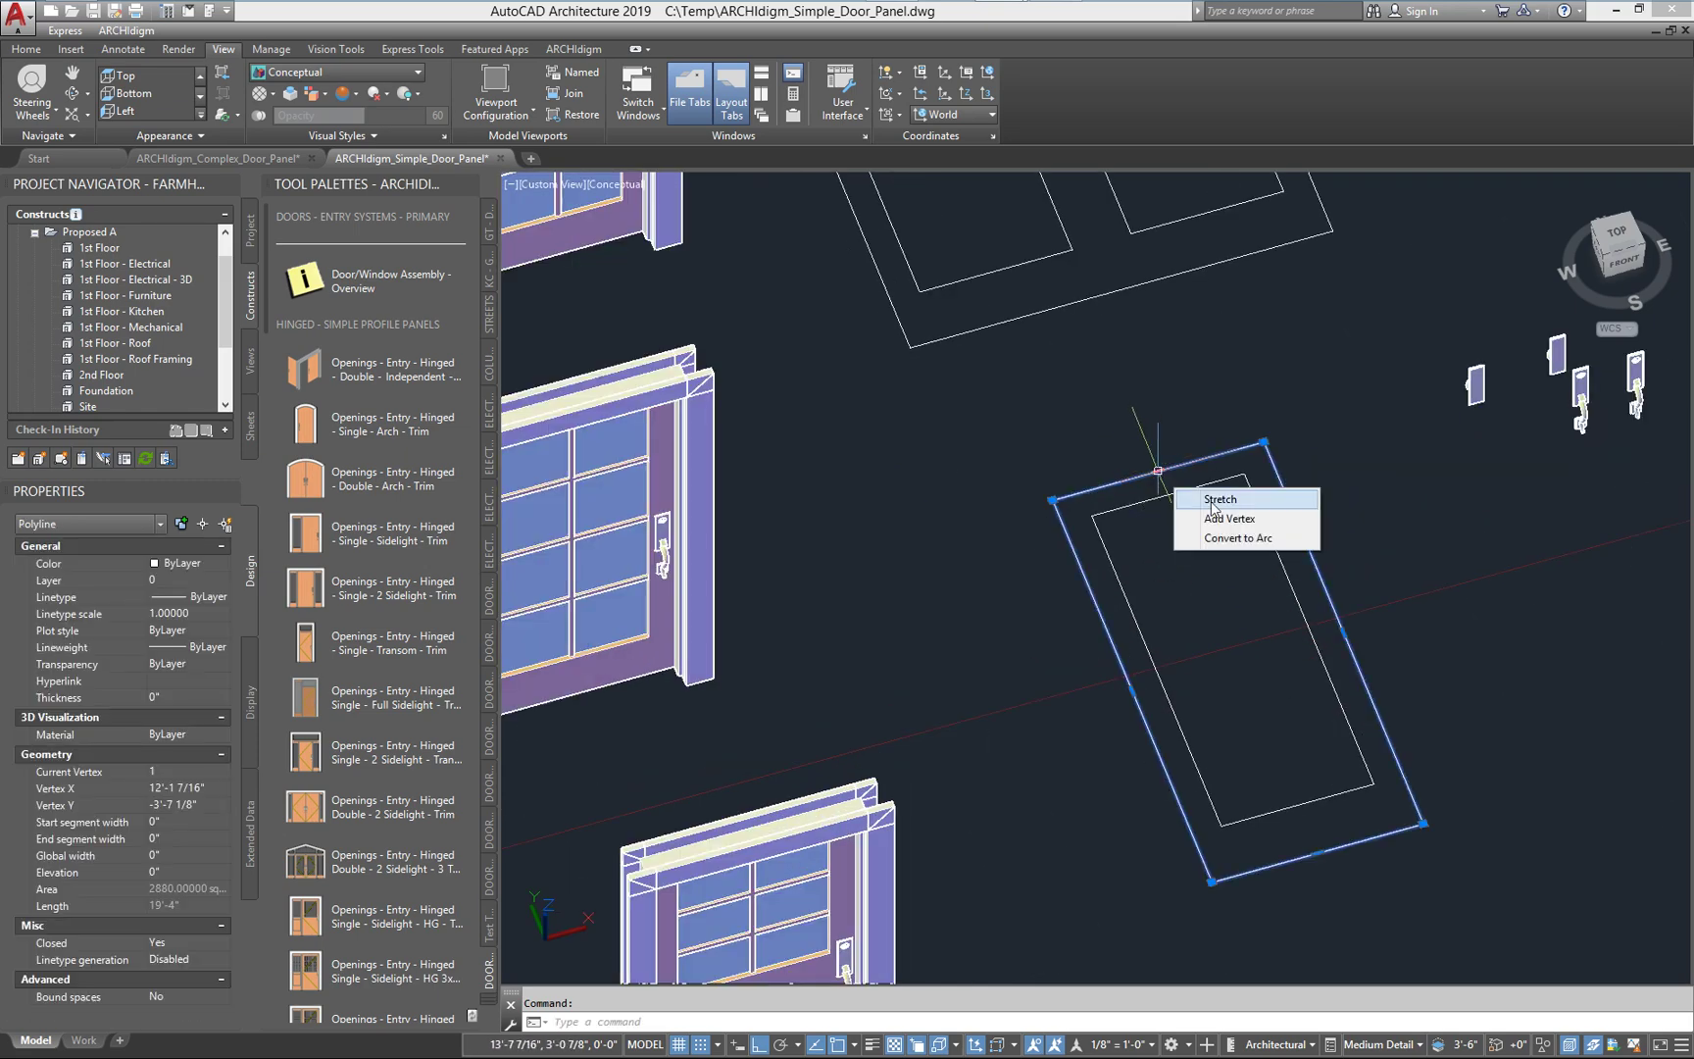
left_click(1237, 537)
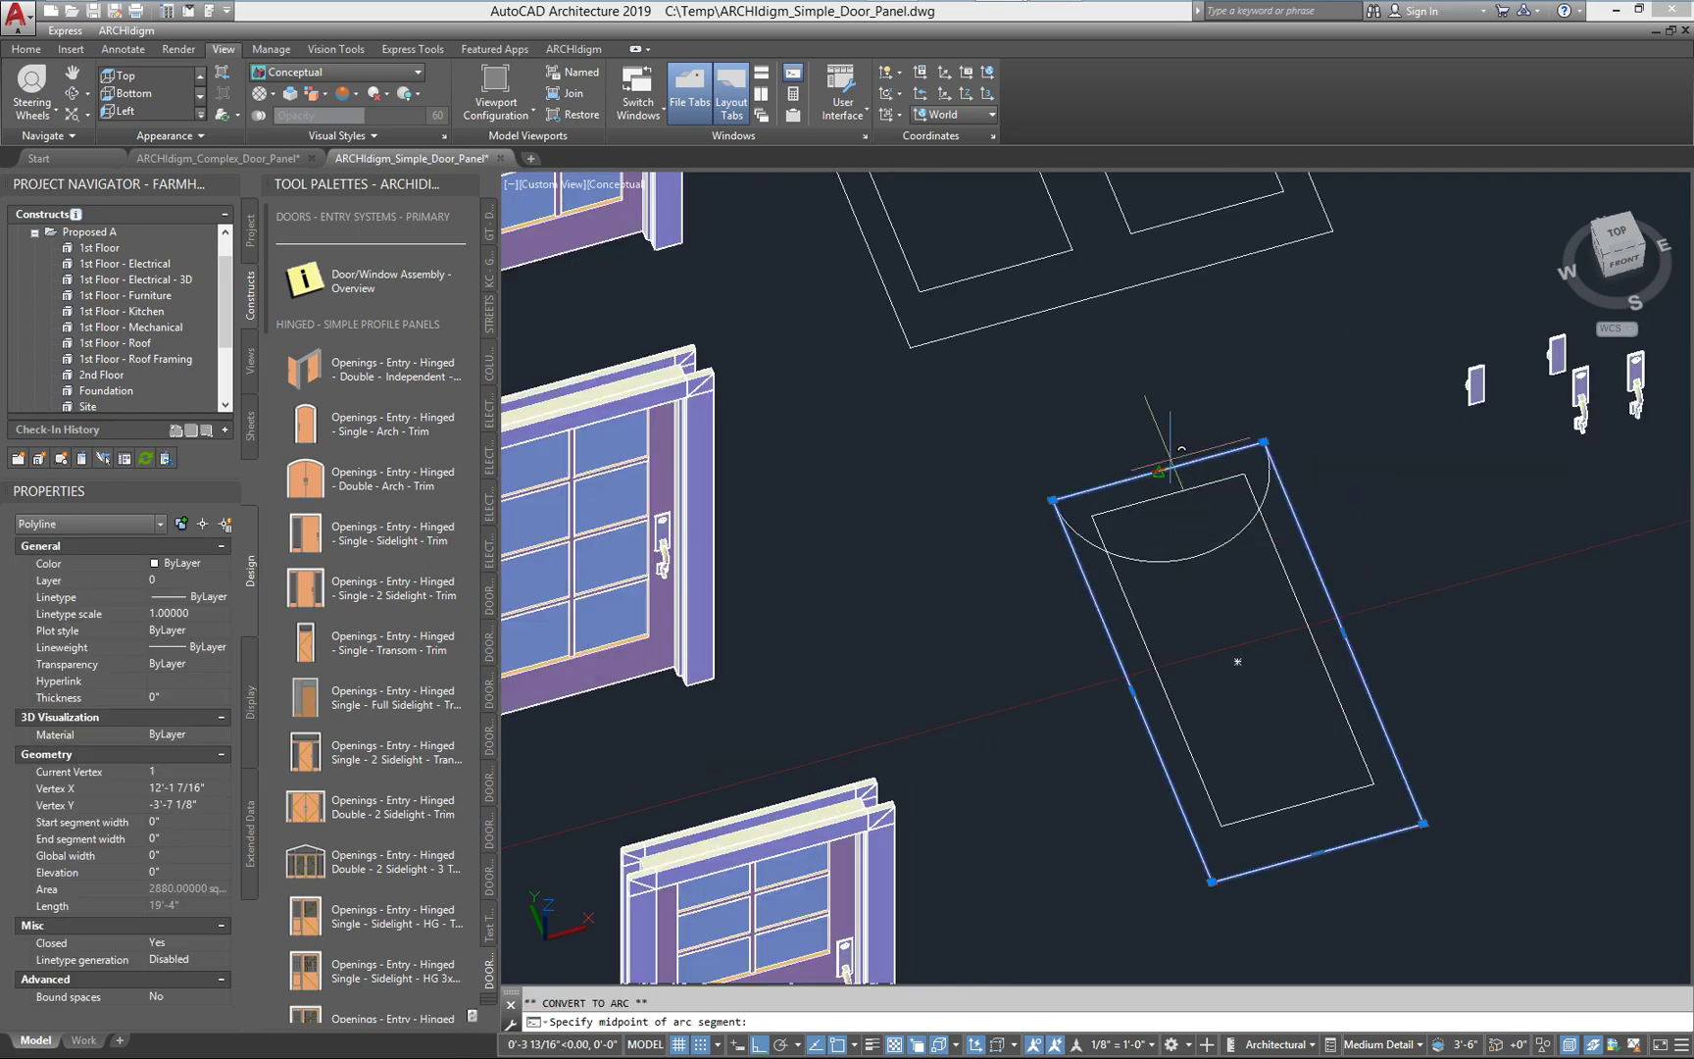
key("F8")
left_click(1139, 419)
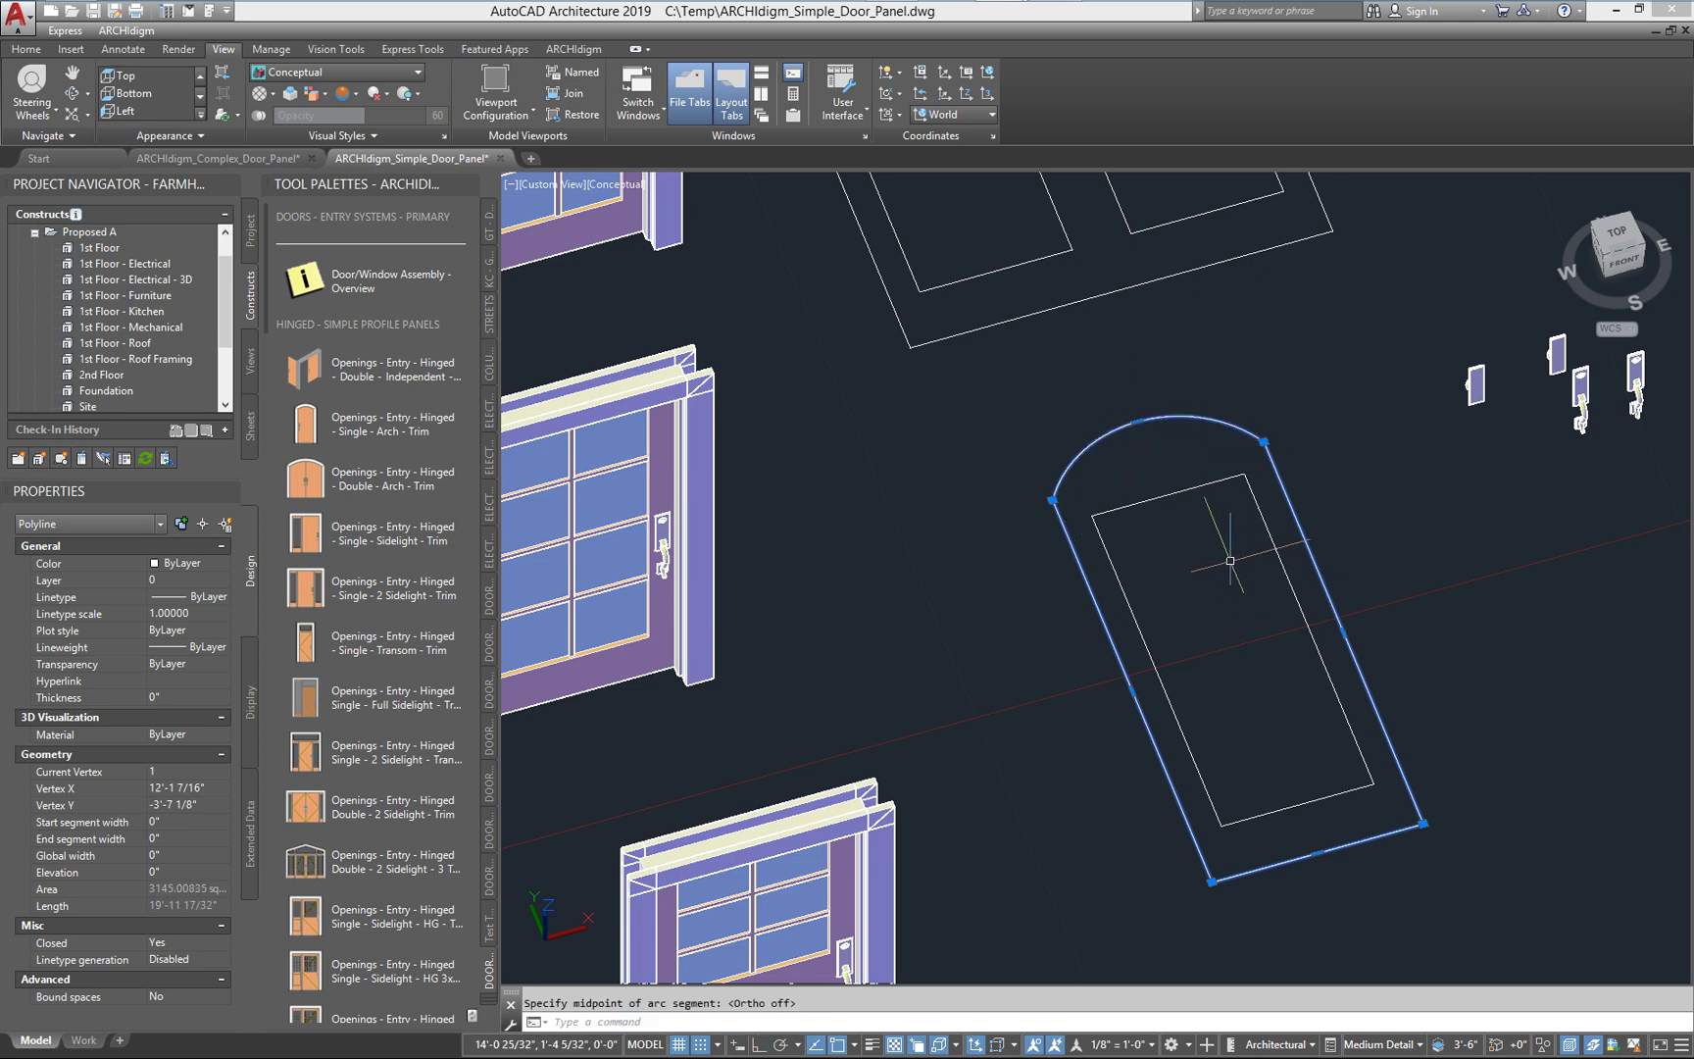
key("Escape")
middle_click_drag(1107, 608, 1211, 512)
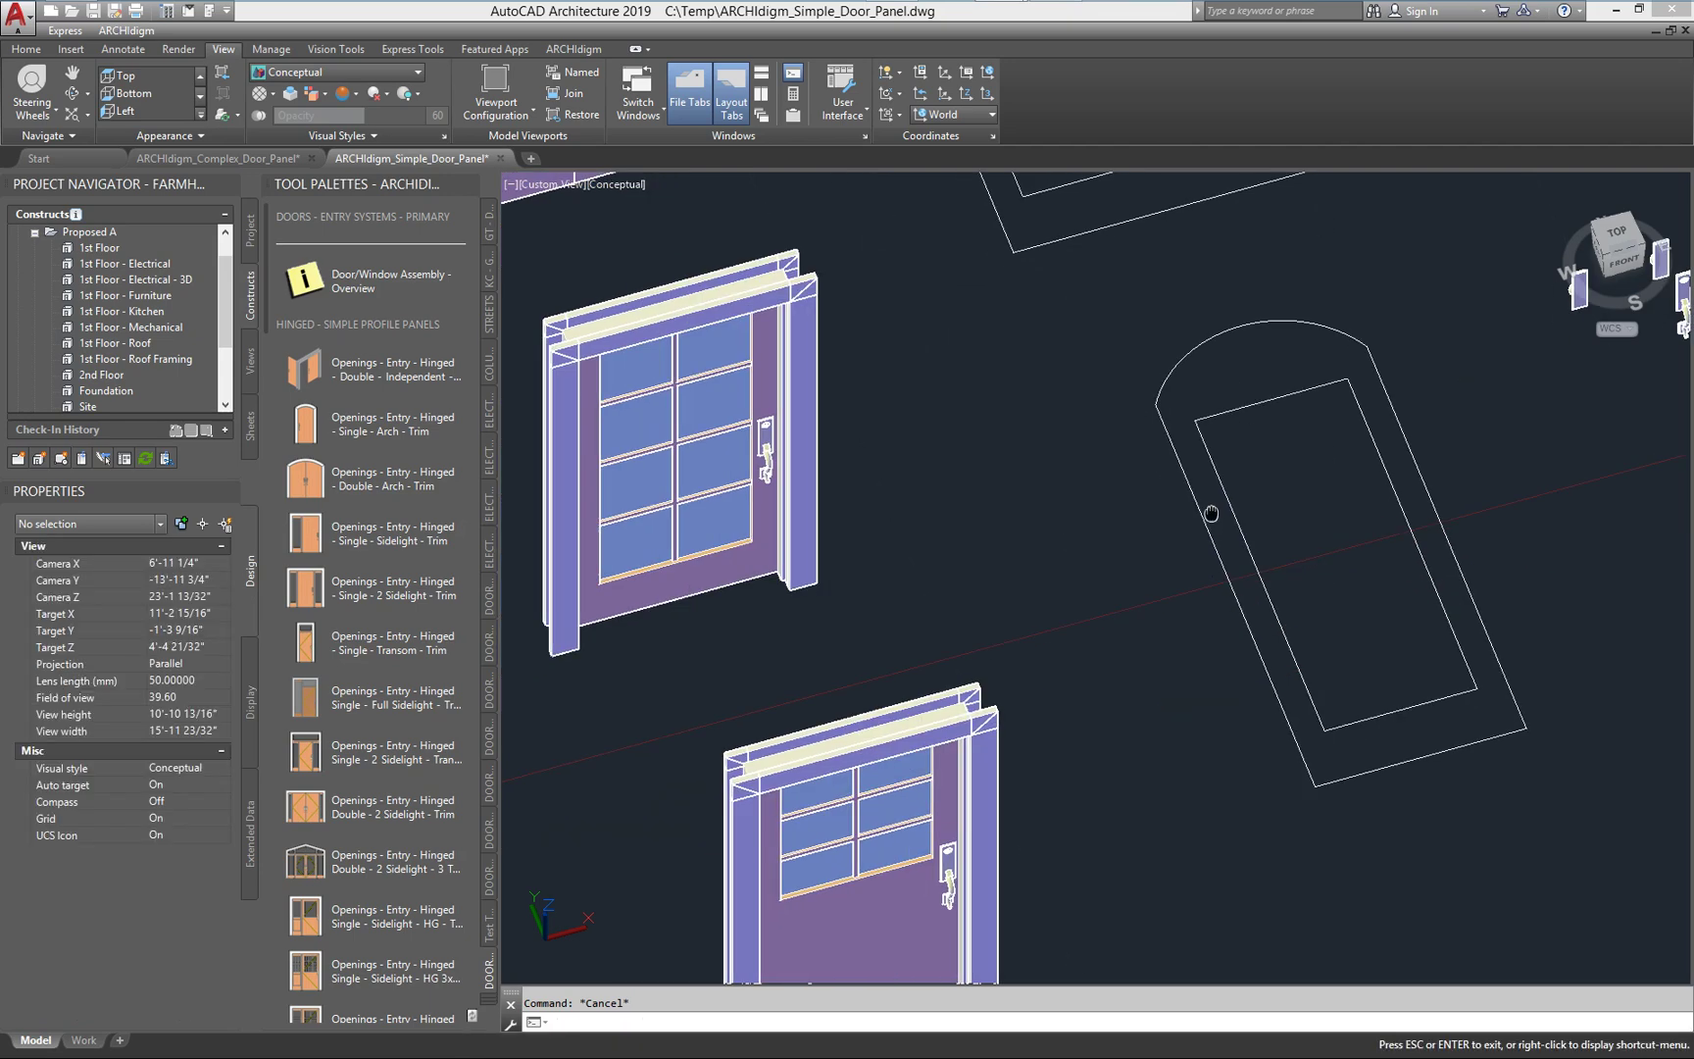
scroll(1351, 413, "down", 2)
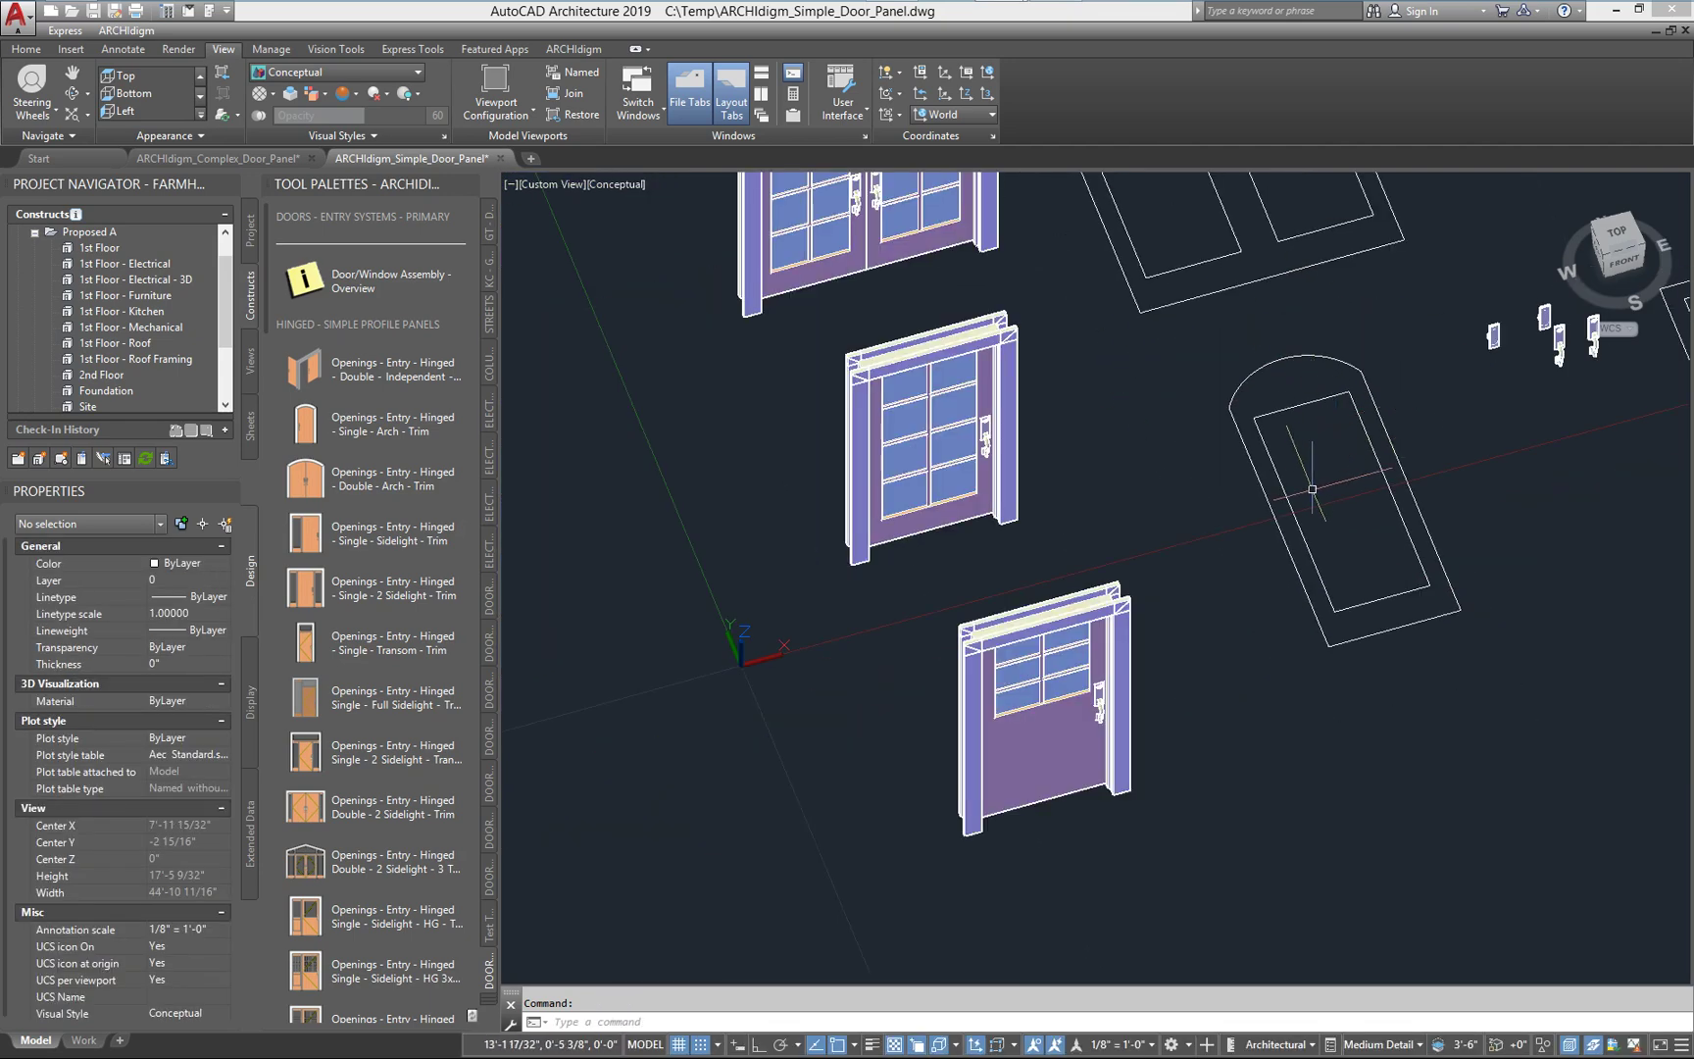
scroll(1122, 638, "up", 2)
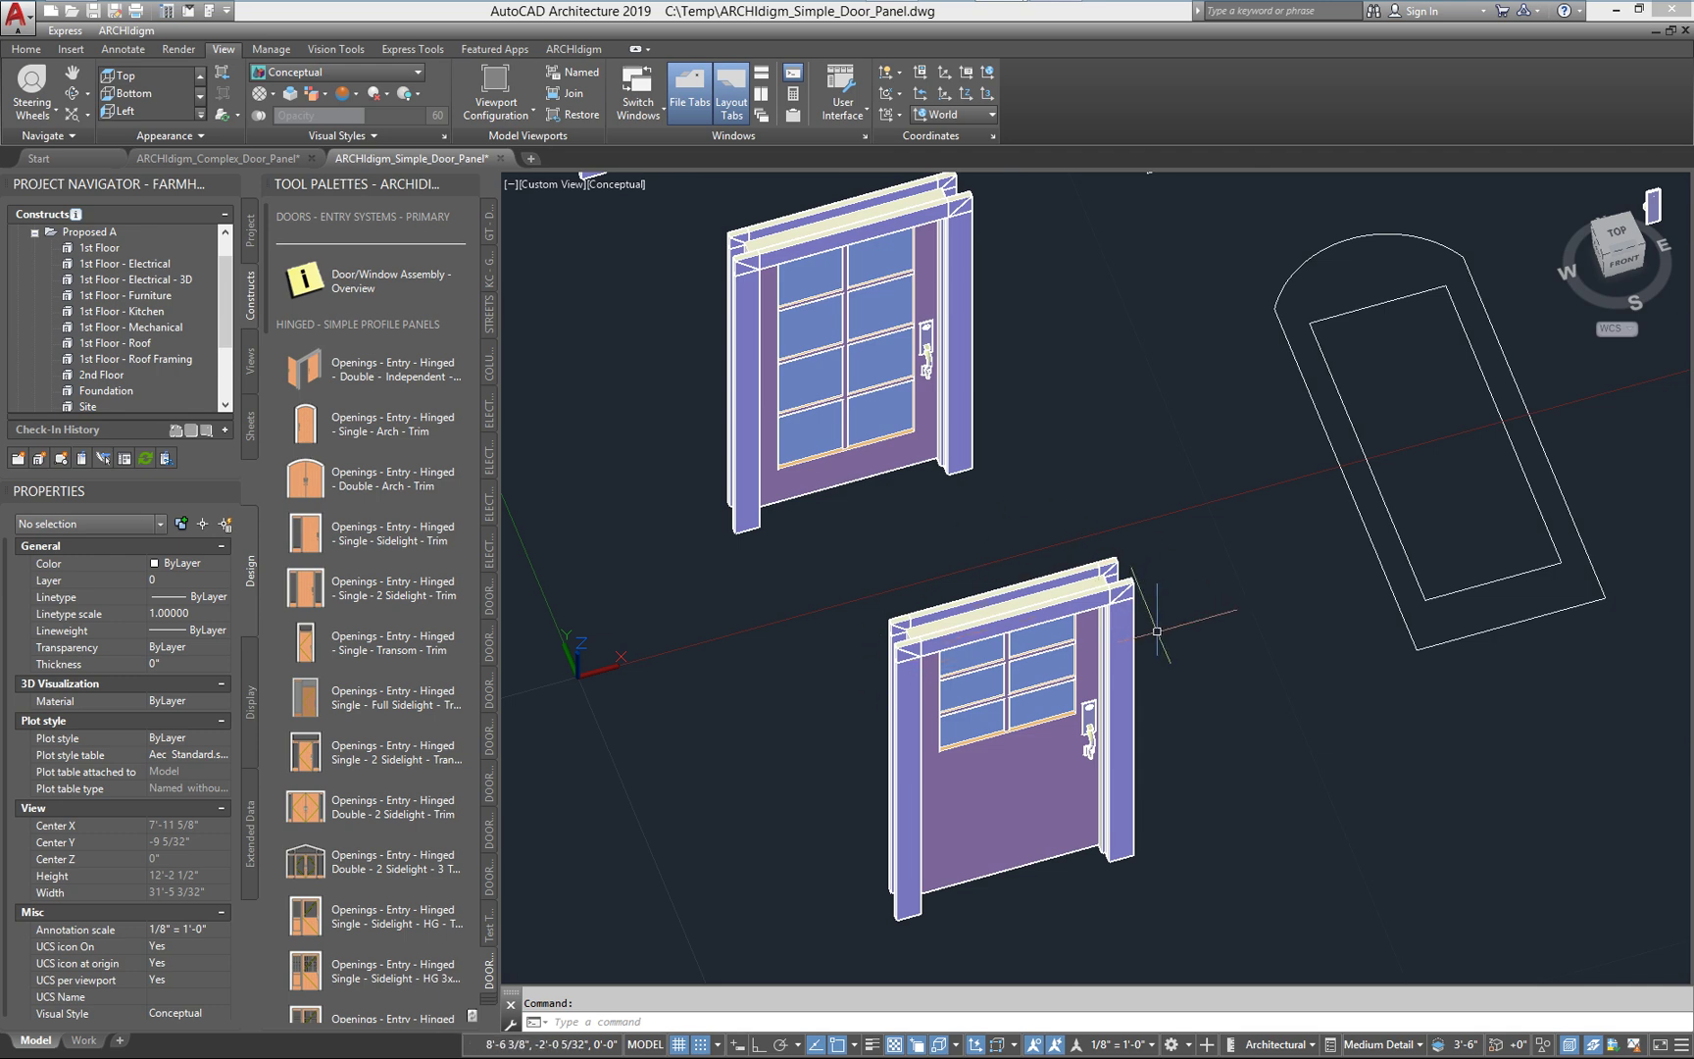
Examine the arched-top panel profile beside the full-glass and half-glass single doors
middle_click_drag(1190, 567, 1149, 560)
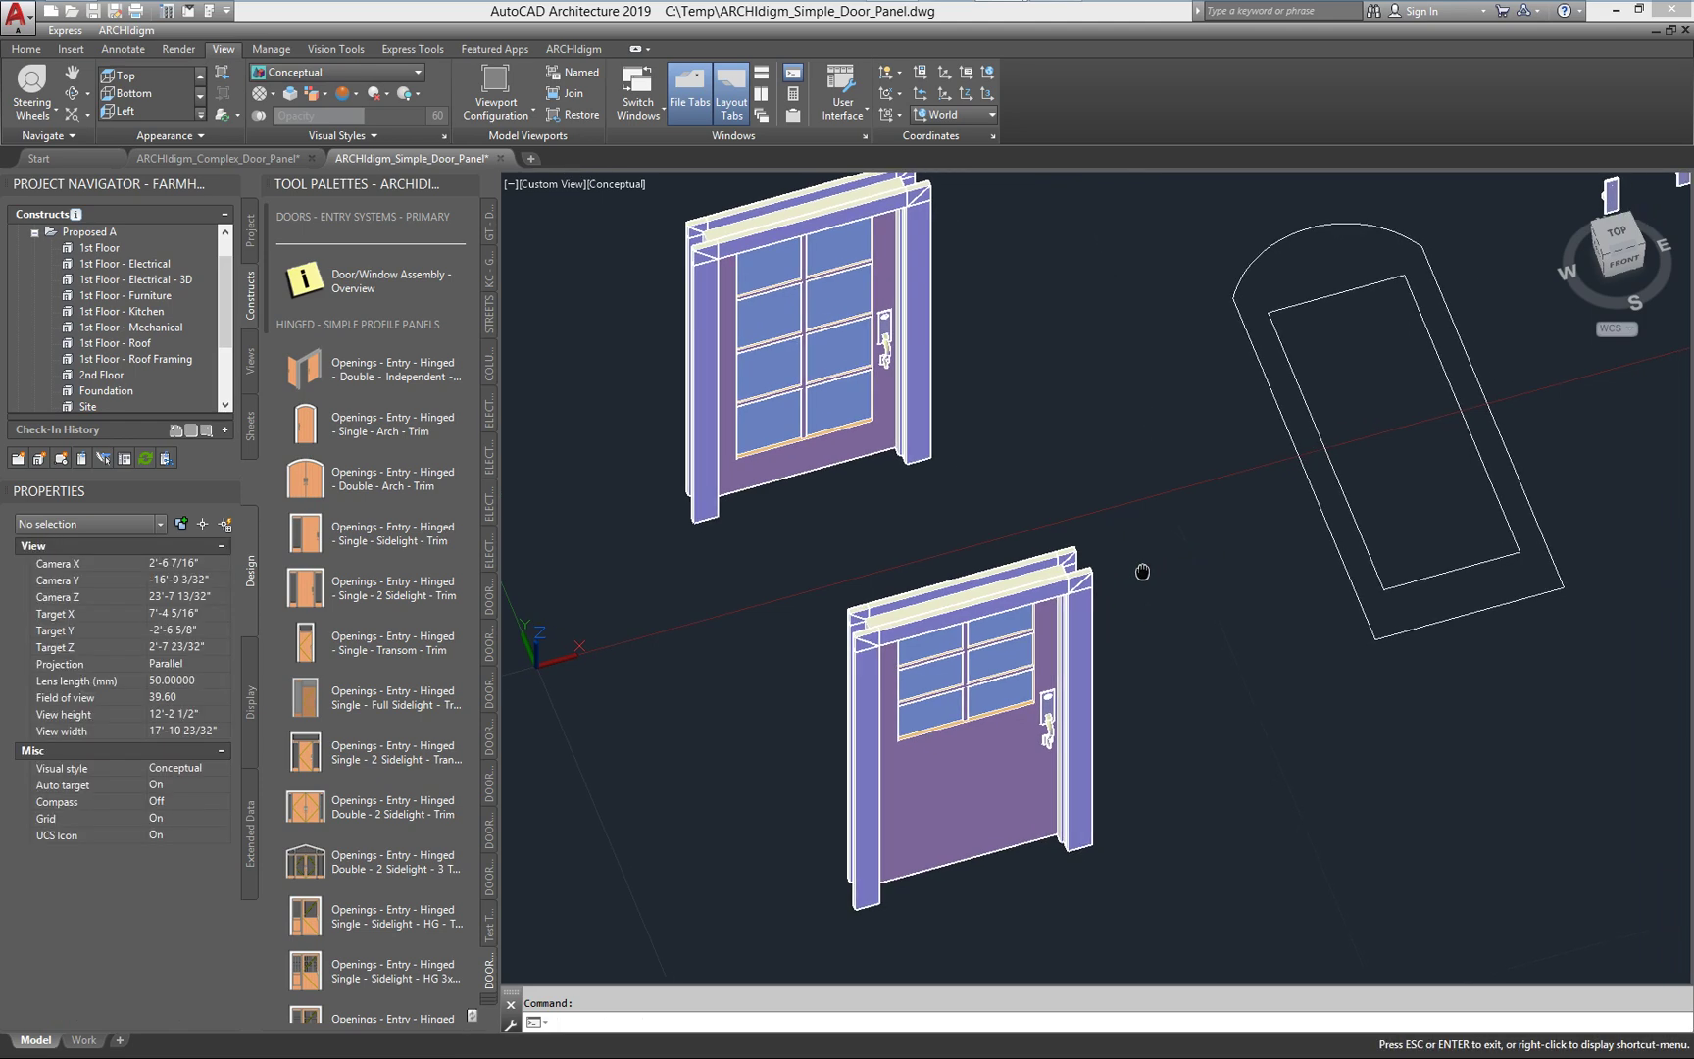
left_click_drag(1390, 300, 1353, 339)
key("Escape")
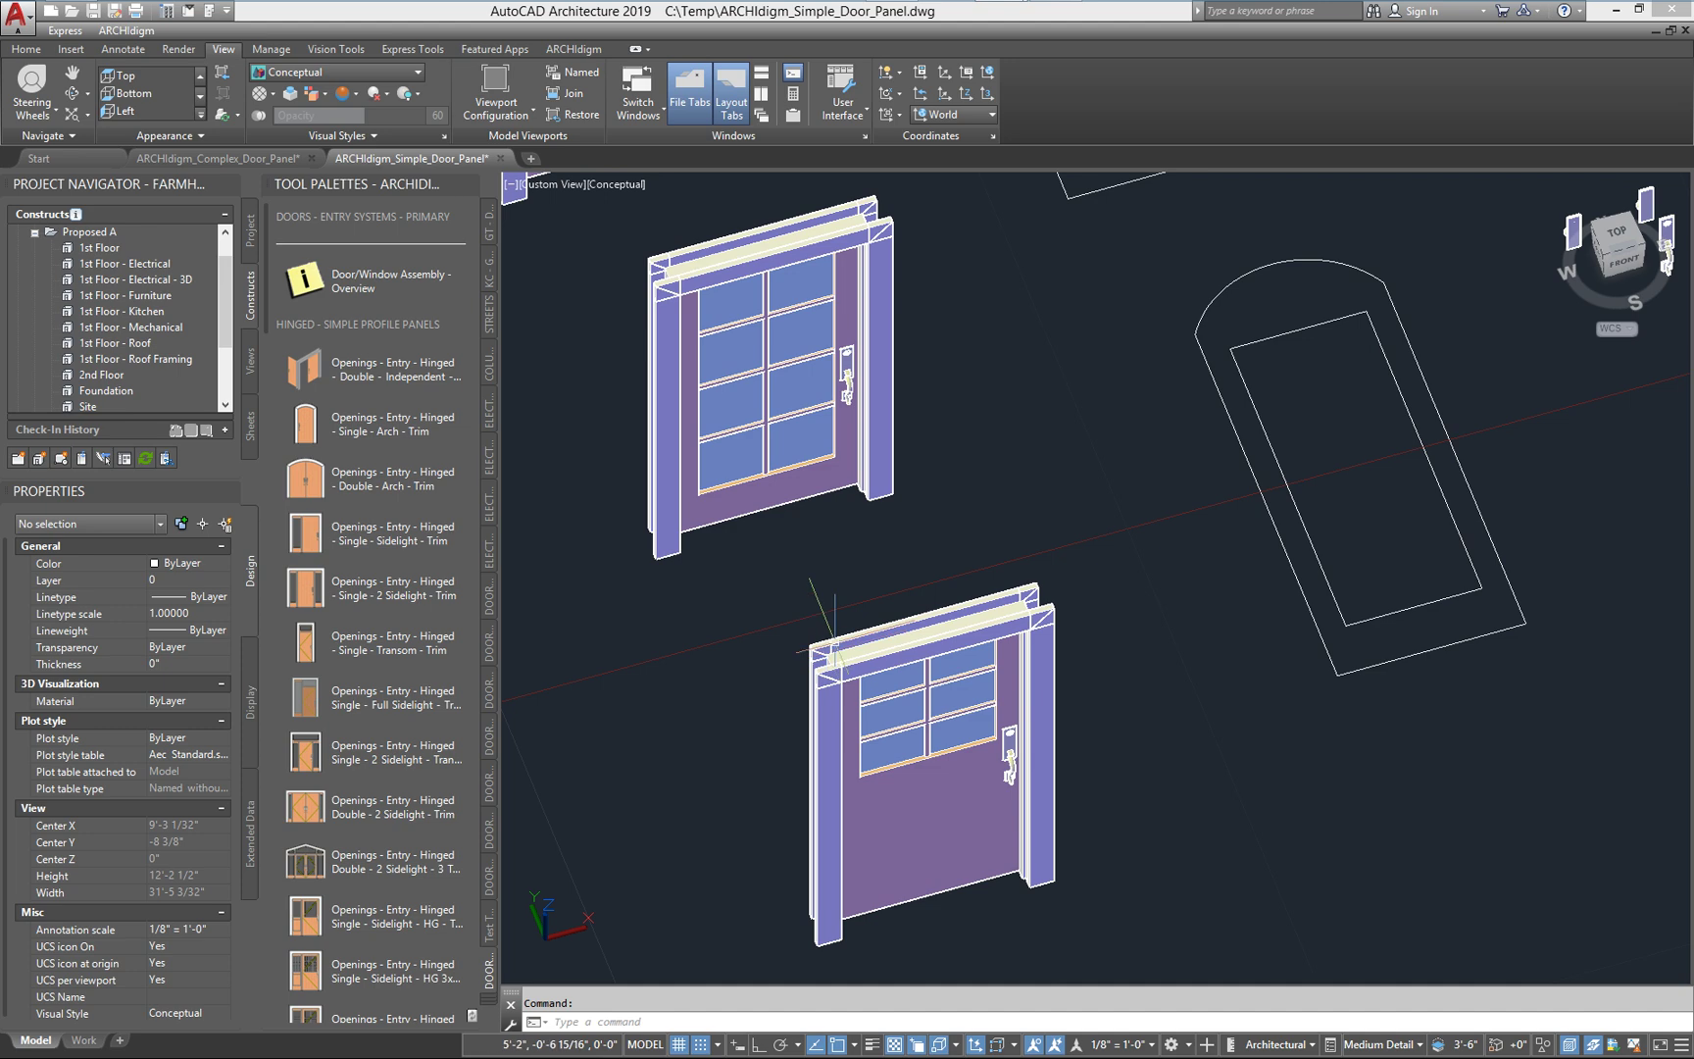
middle_click_drag(1039, 616, 1068, 545)
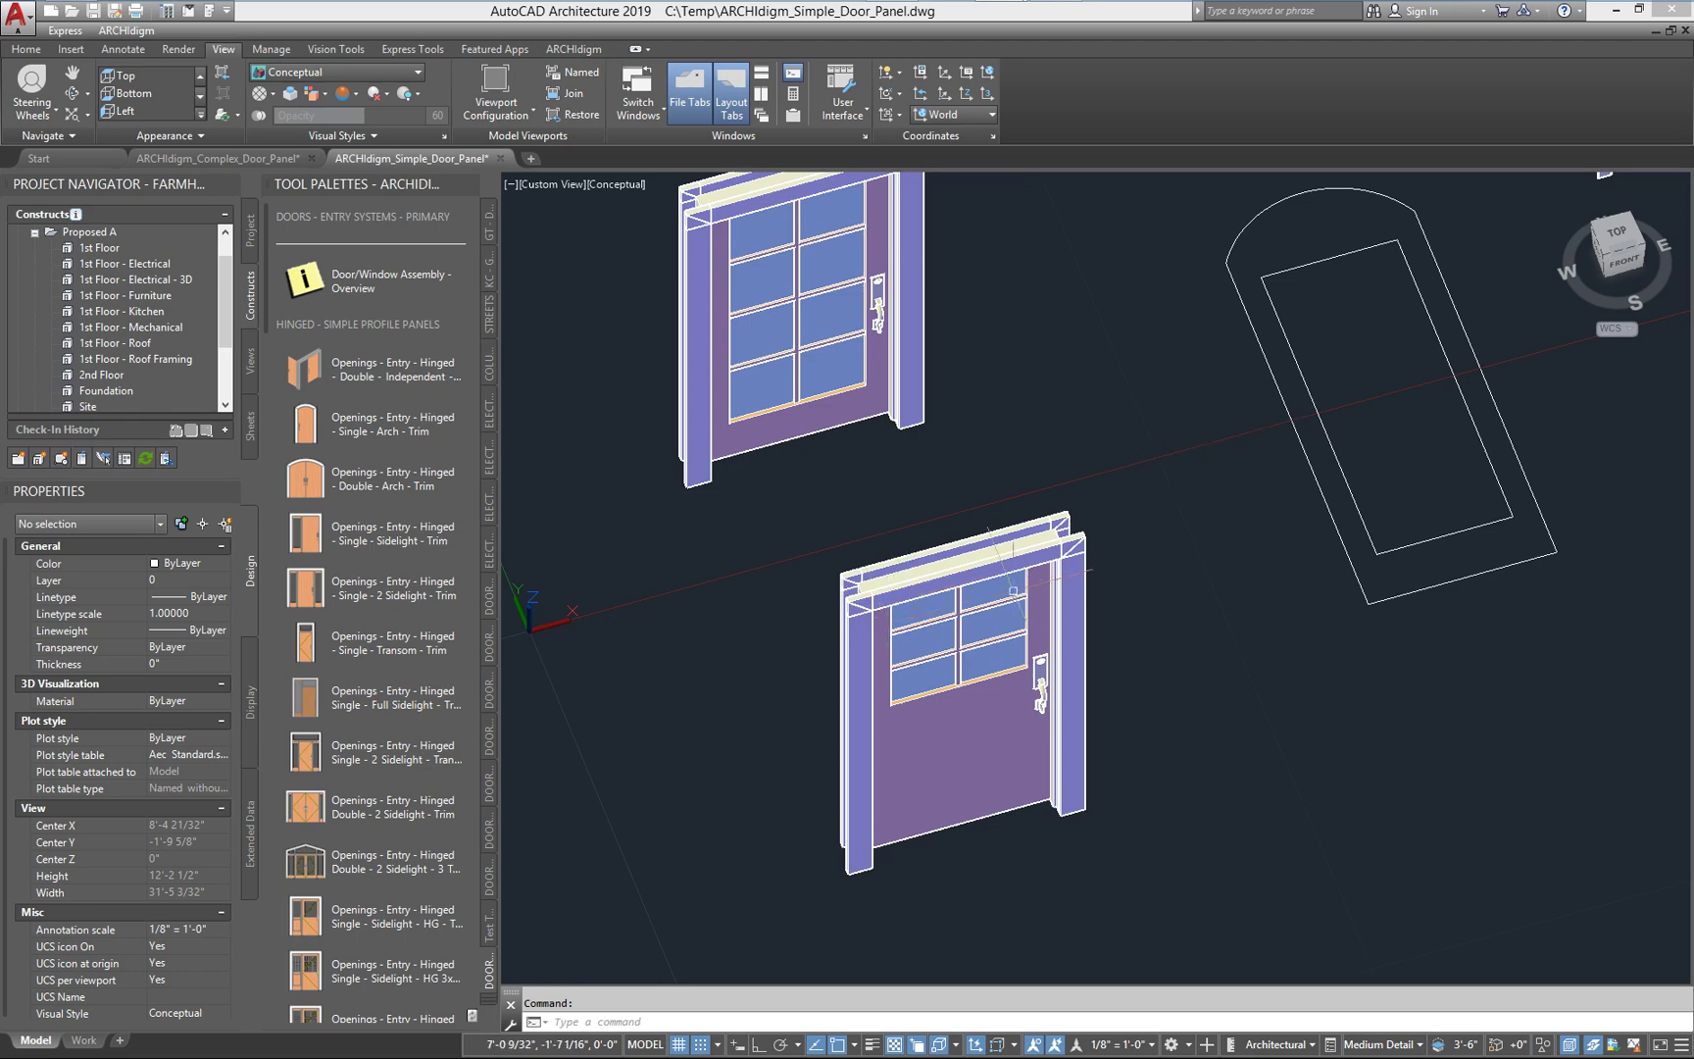
middle_click_drag(1189, 325, 1165, 423)
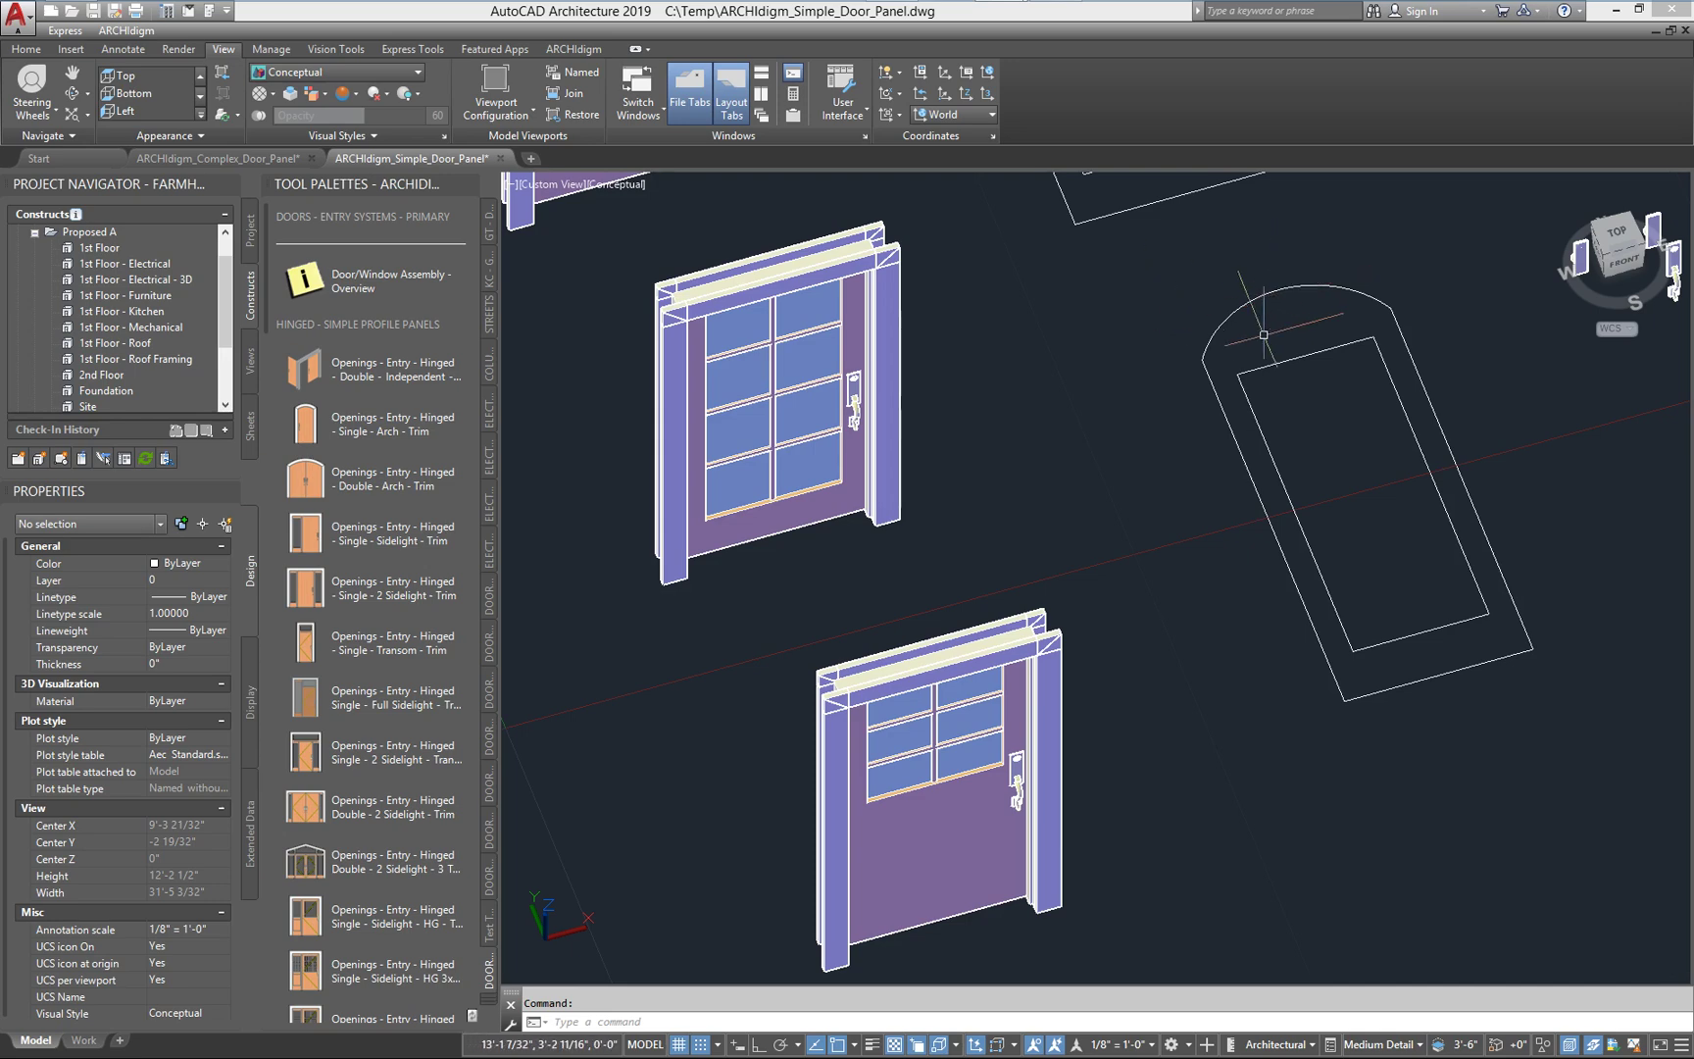
scroll(1264, 334, "up", 3)
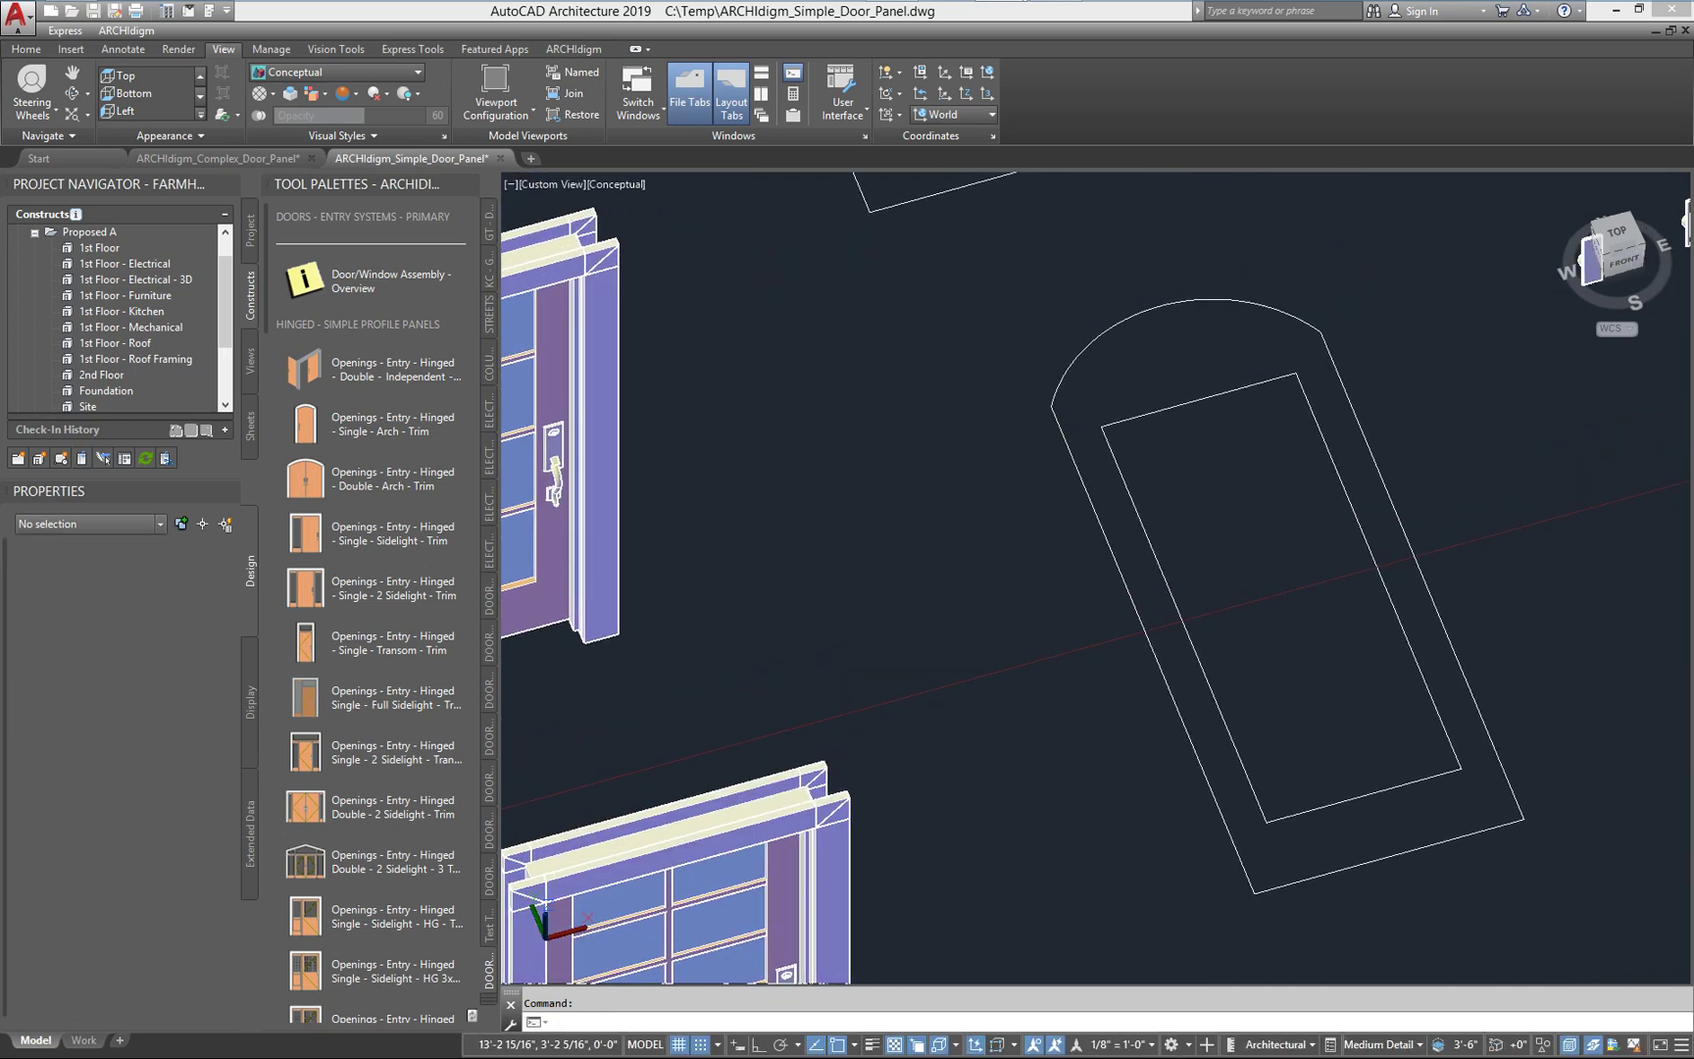
scroll(1232, 425, "down", 2)
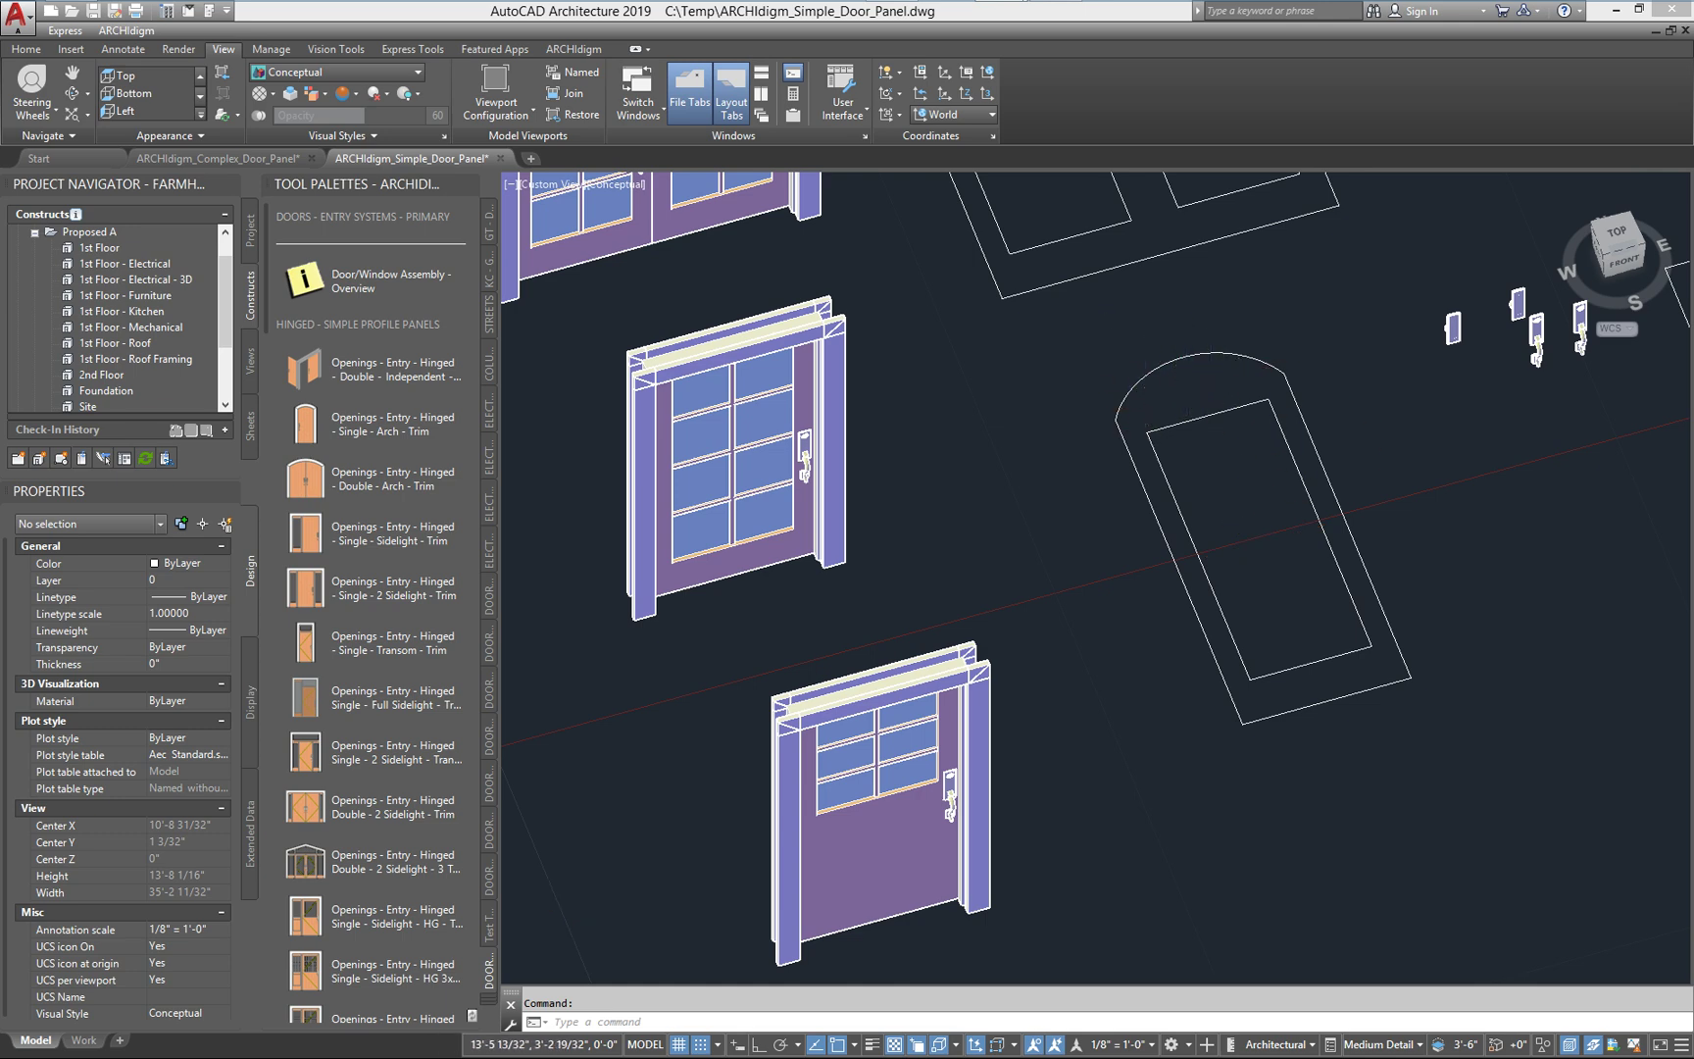
scroll(1186, 392, "up", 2)
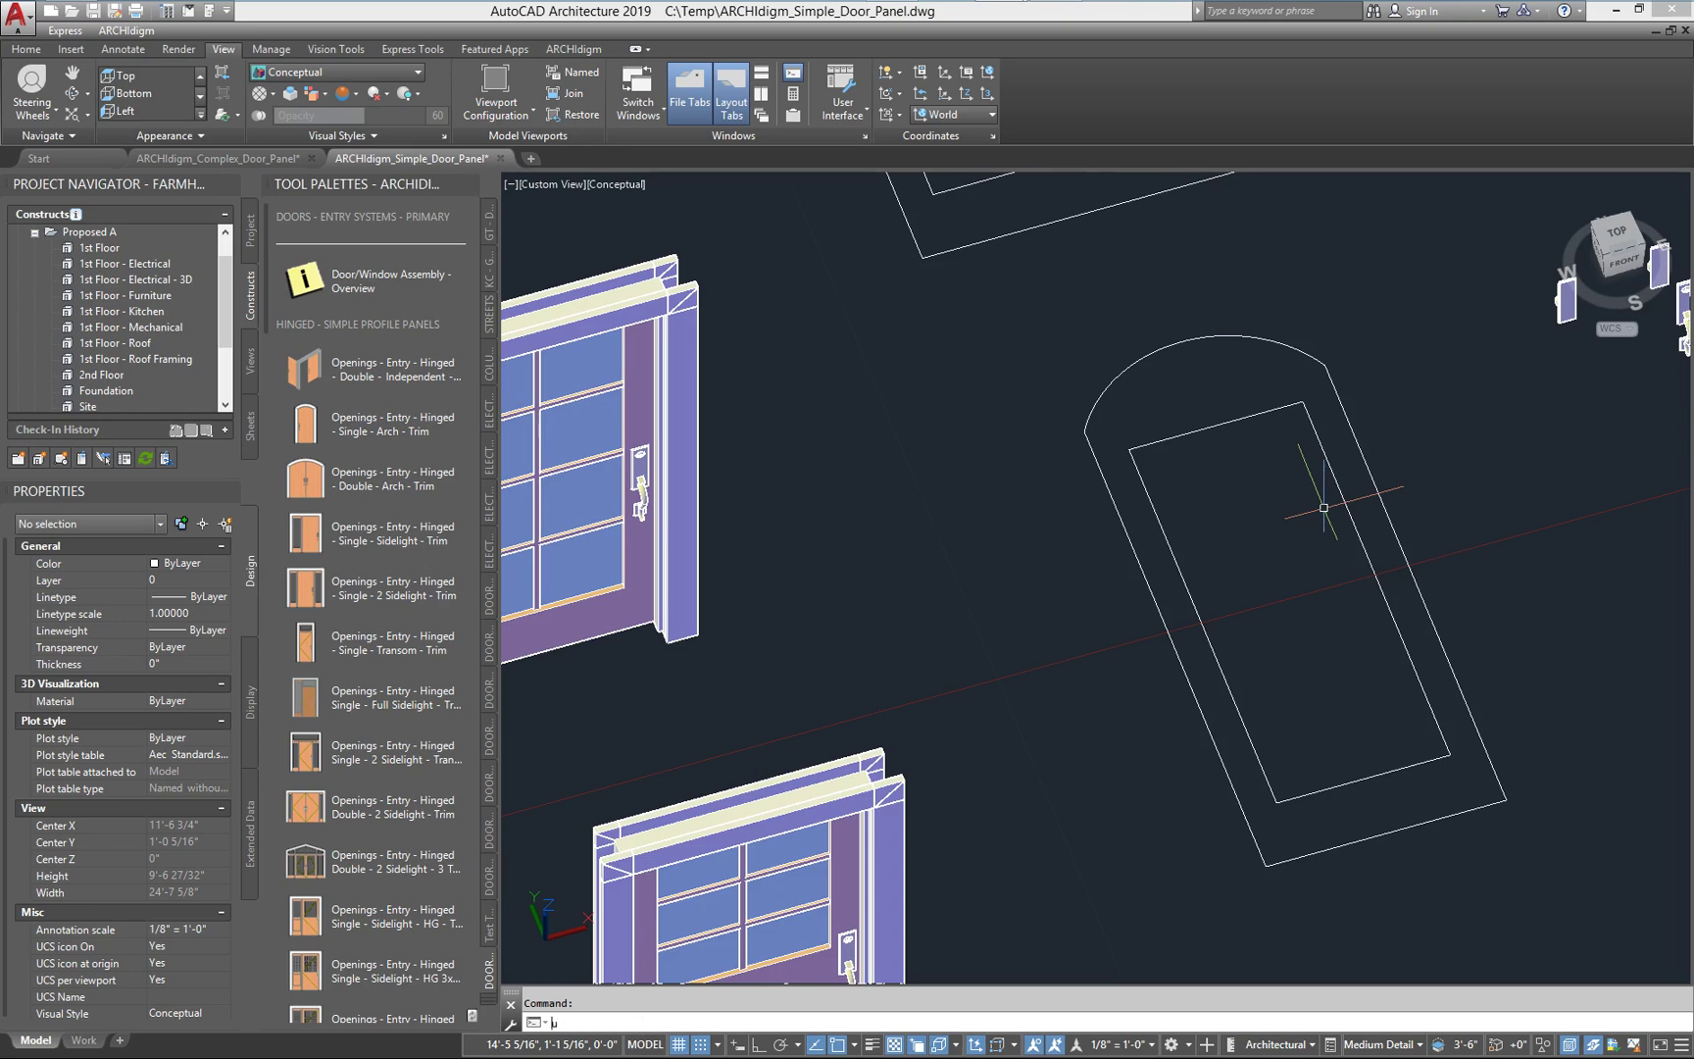
Undo the arc conversion on the single full-glass panel's outer polyline to restore its straight top edge
key("u")
key("Return")
key("u")
key("Return")
key("u")
key("Return")
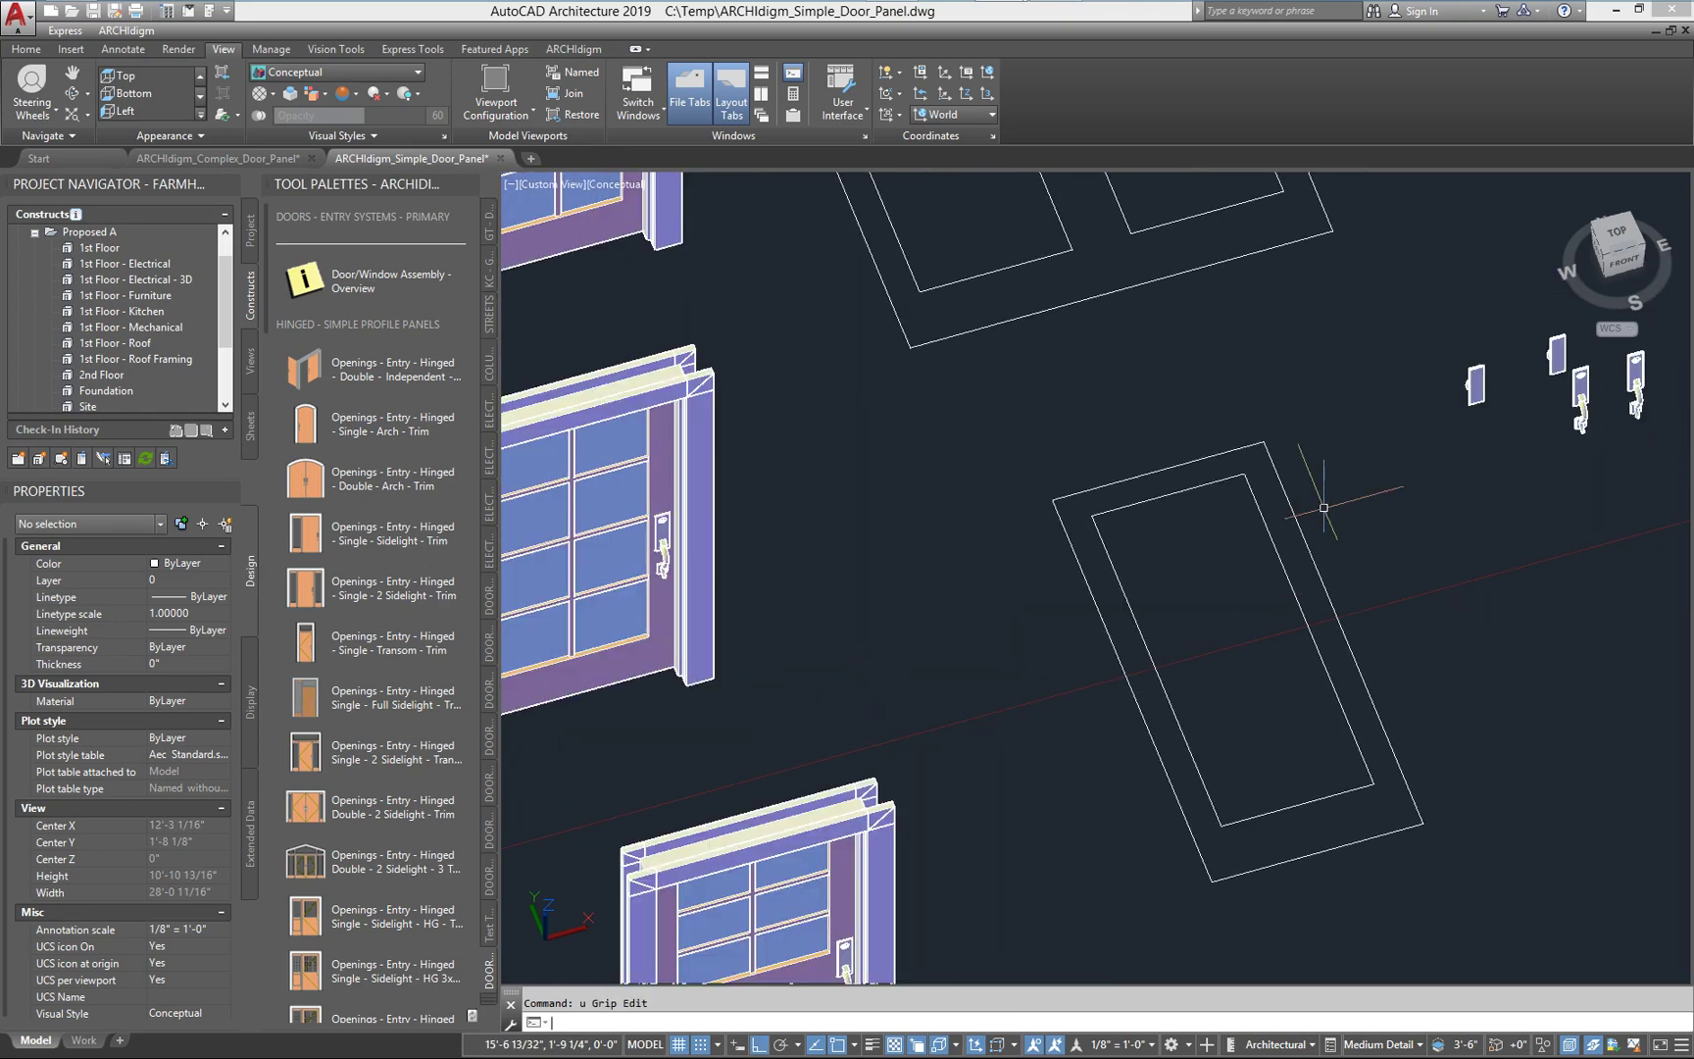
Examine the double glazed door and its two-opening panel profile alongside the single door's profile
scroll(1254, 436, "down", 2)
middle_click_drag(1261, 444, 1324, 578)
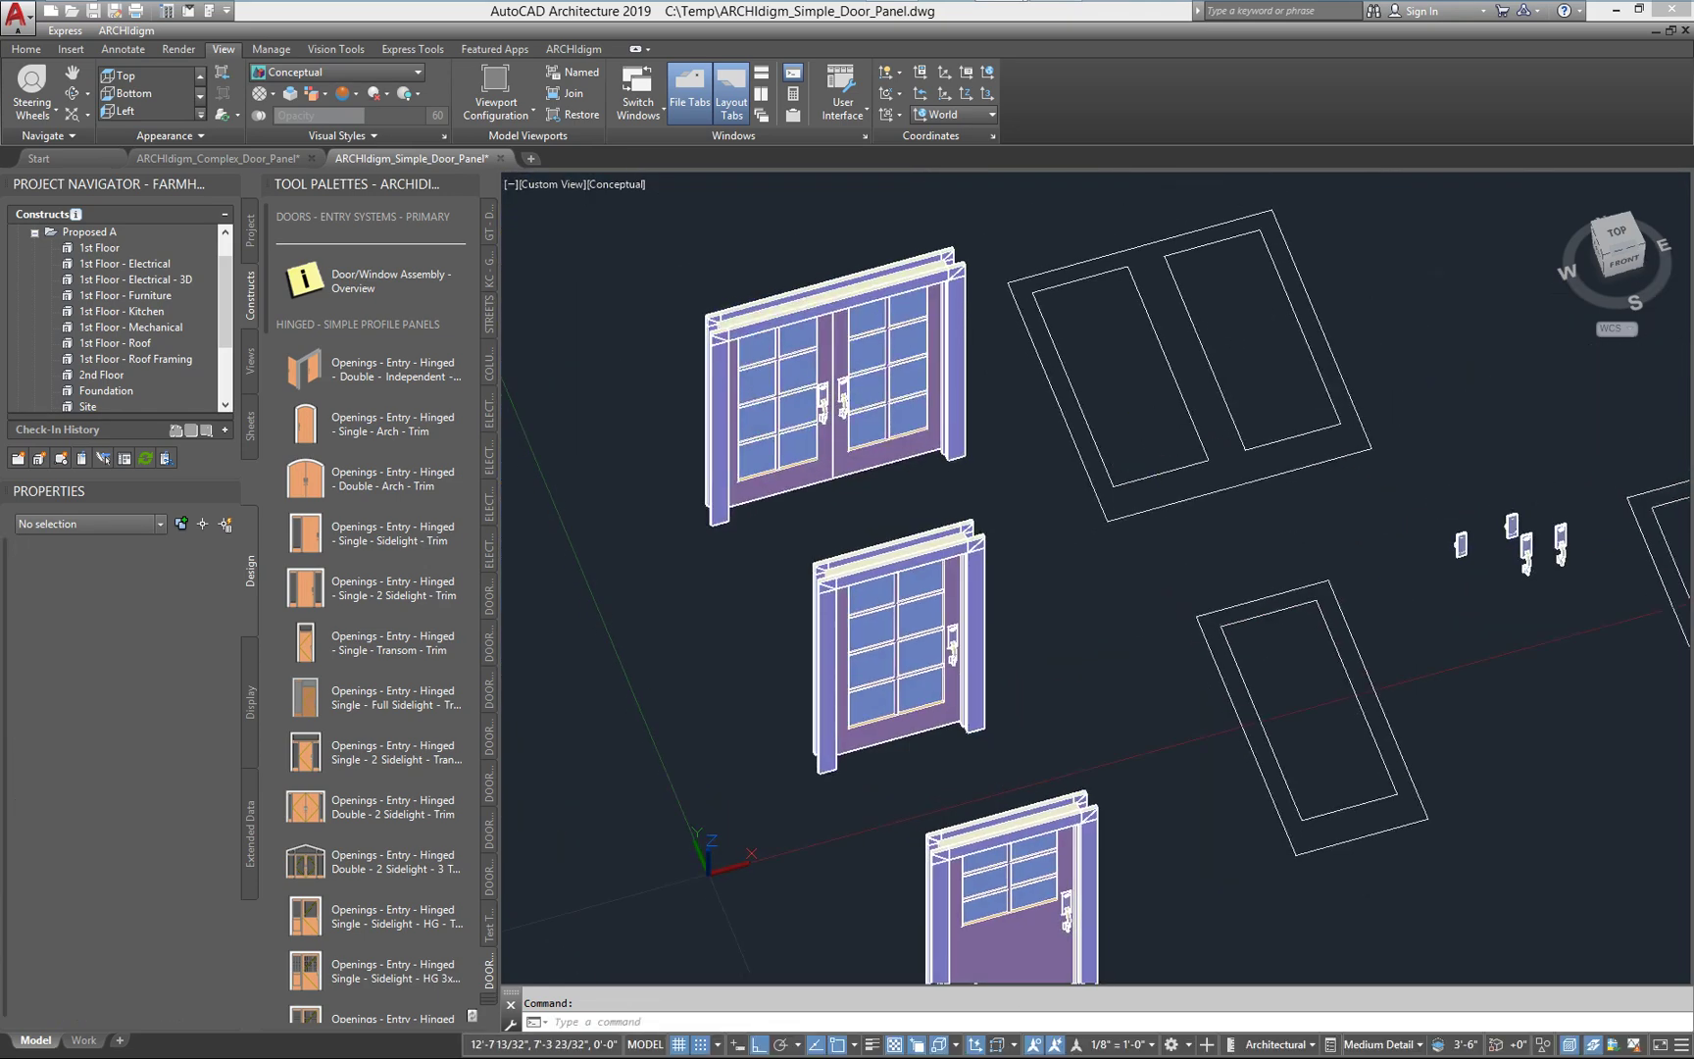
middle_click_drag(1152, 461, 1262, 560)
scroll(1221, 541, "up", 2)
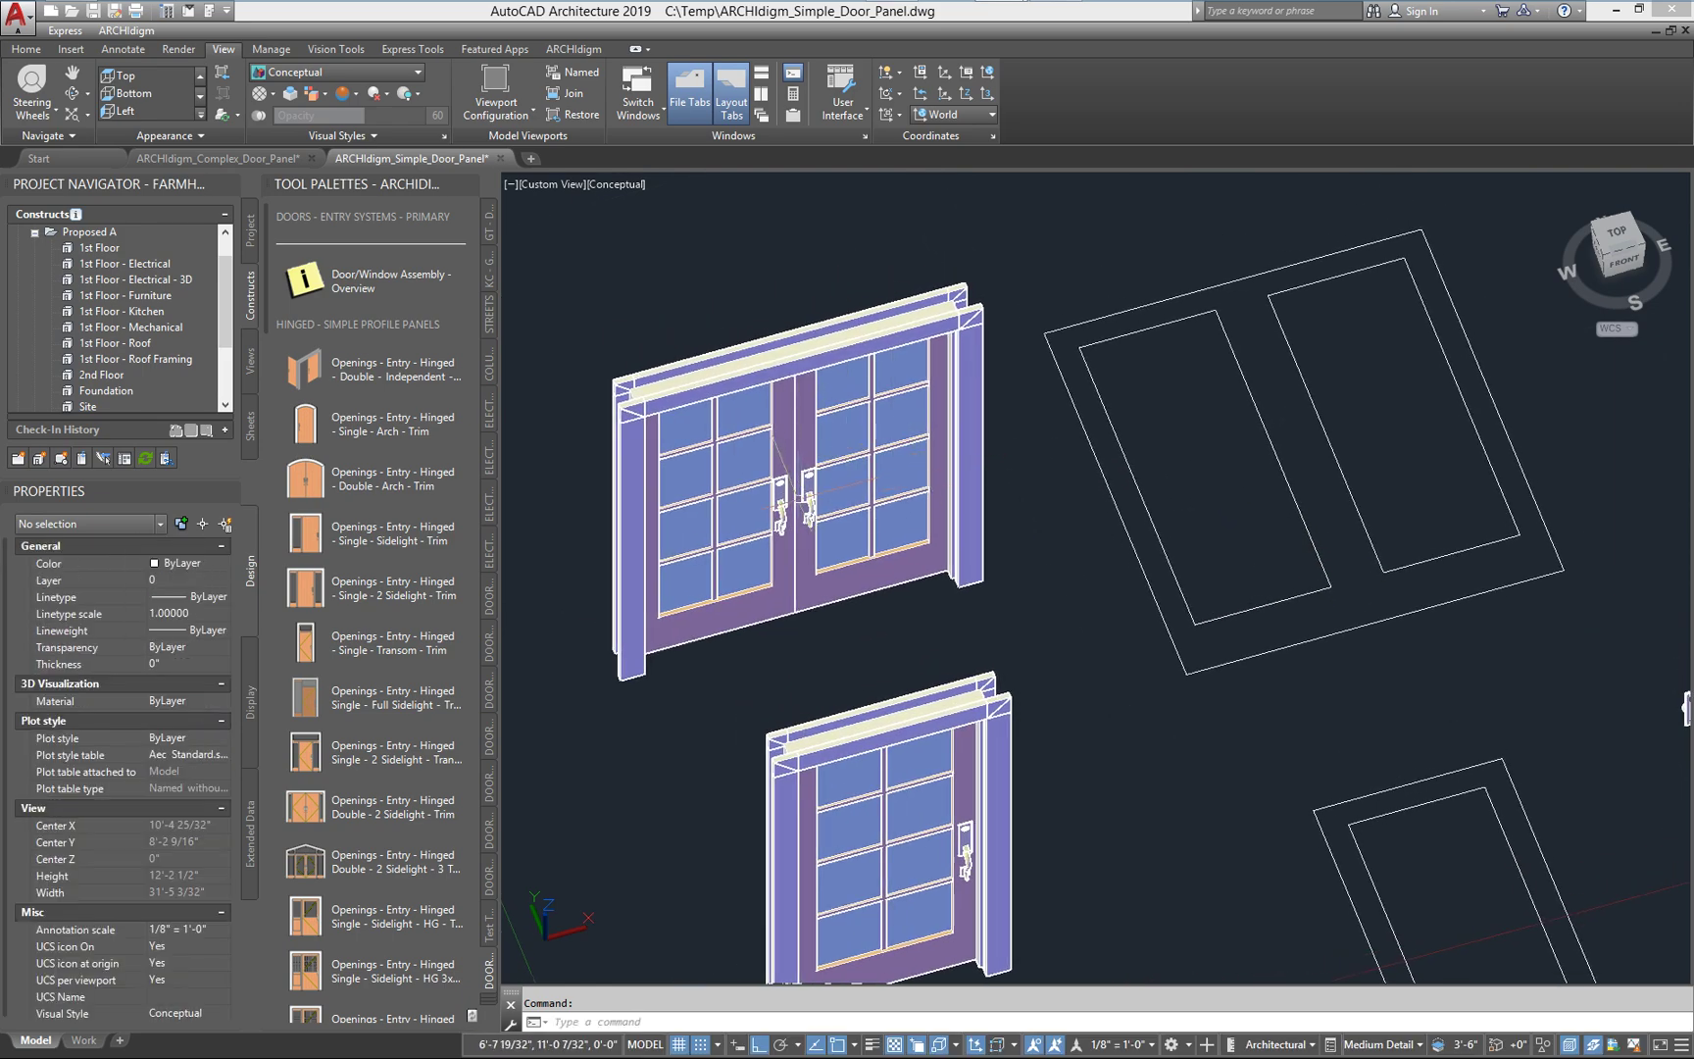
middle_click_drag(1454, 803, 1359, 663)
mouse_move(1411, 725)
middle_mouse_down()
mouse_move(1337, 676)
mouse_move(1317, 762)
mouse_move(1330, 793)
middle_mouse_up()
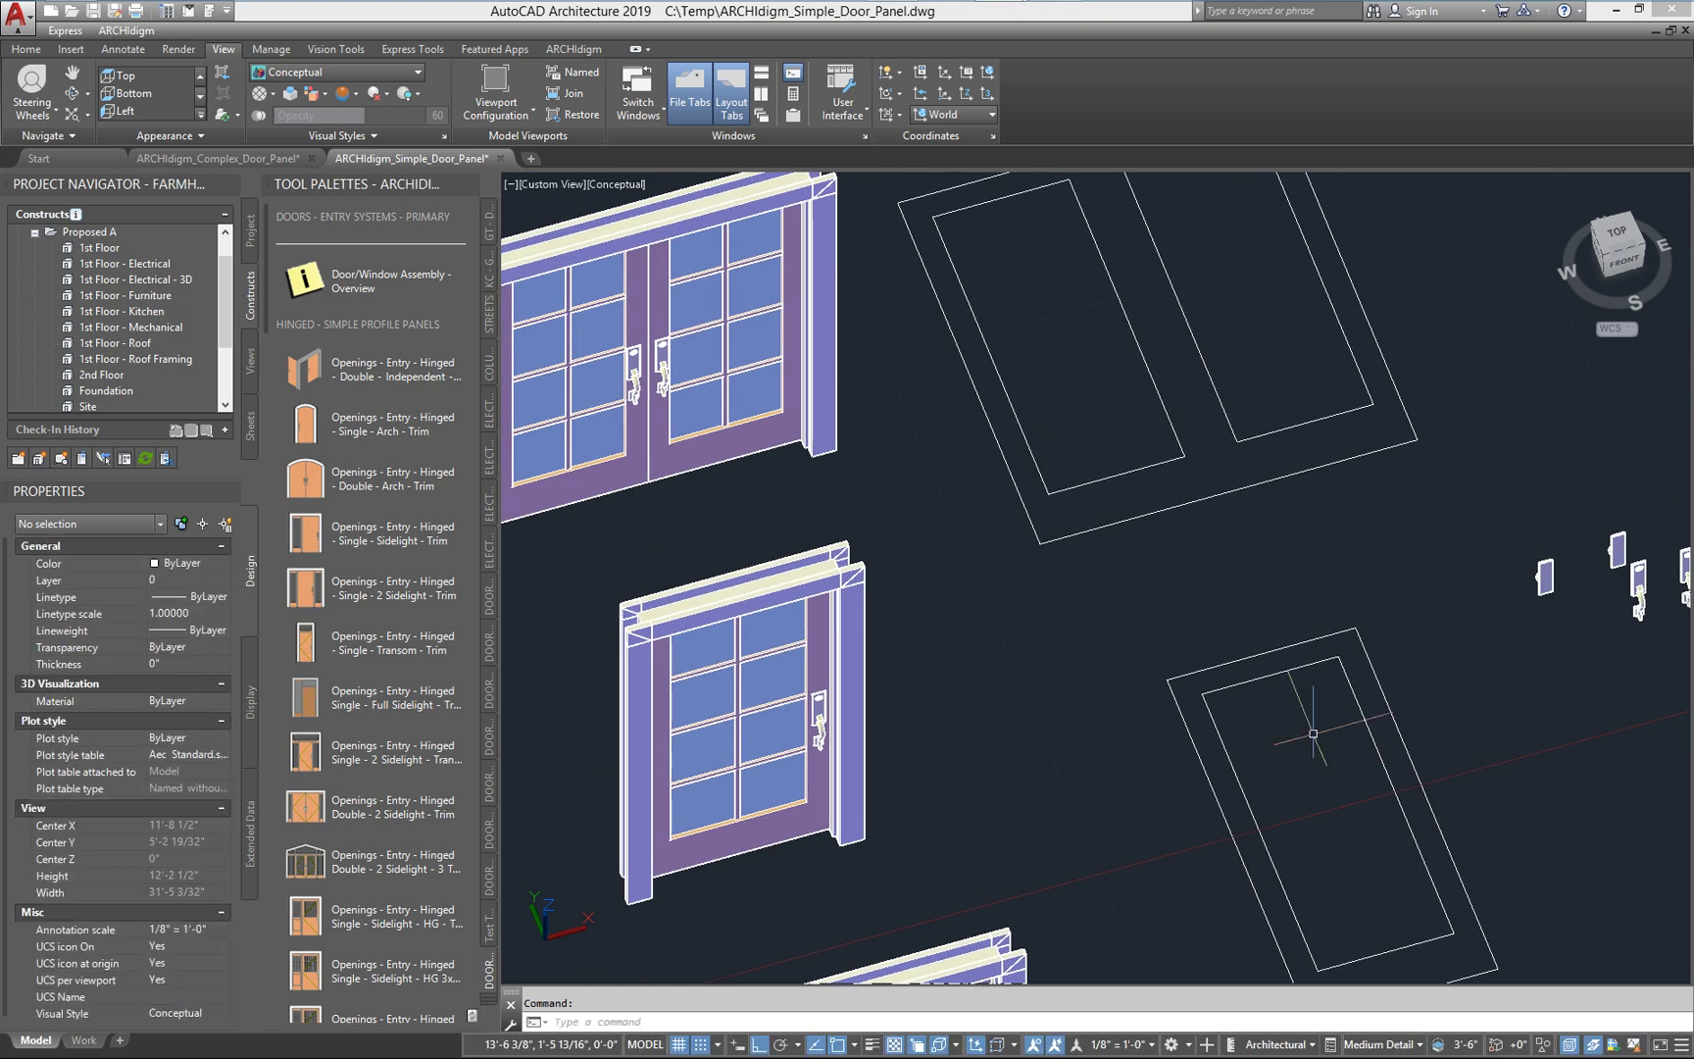
middle_click_drag(786, 402, 1003, 584)
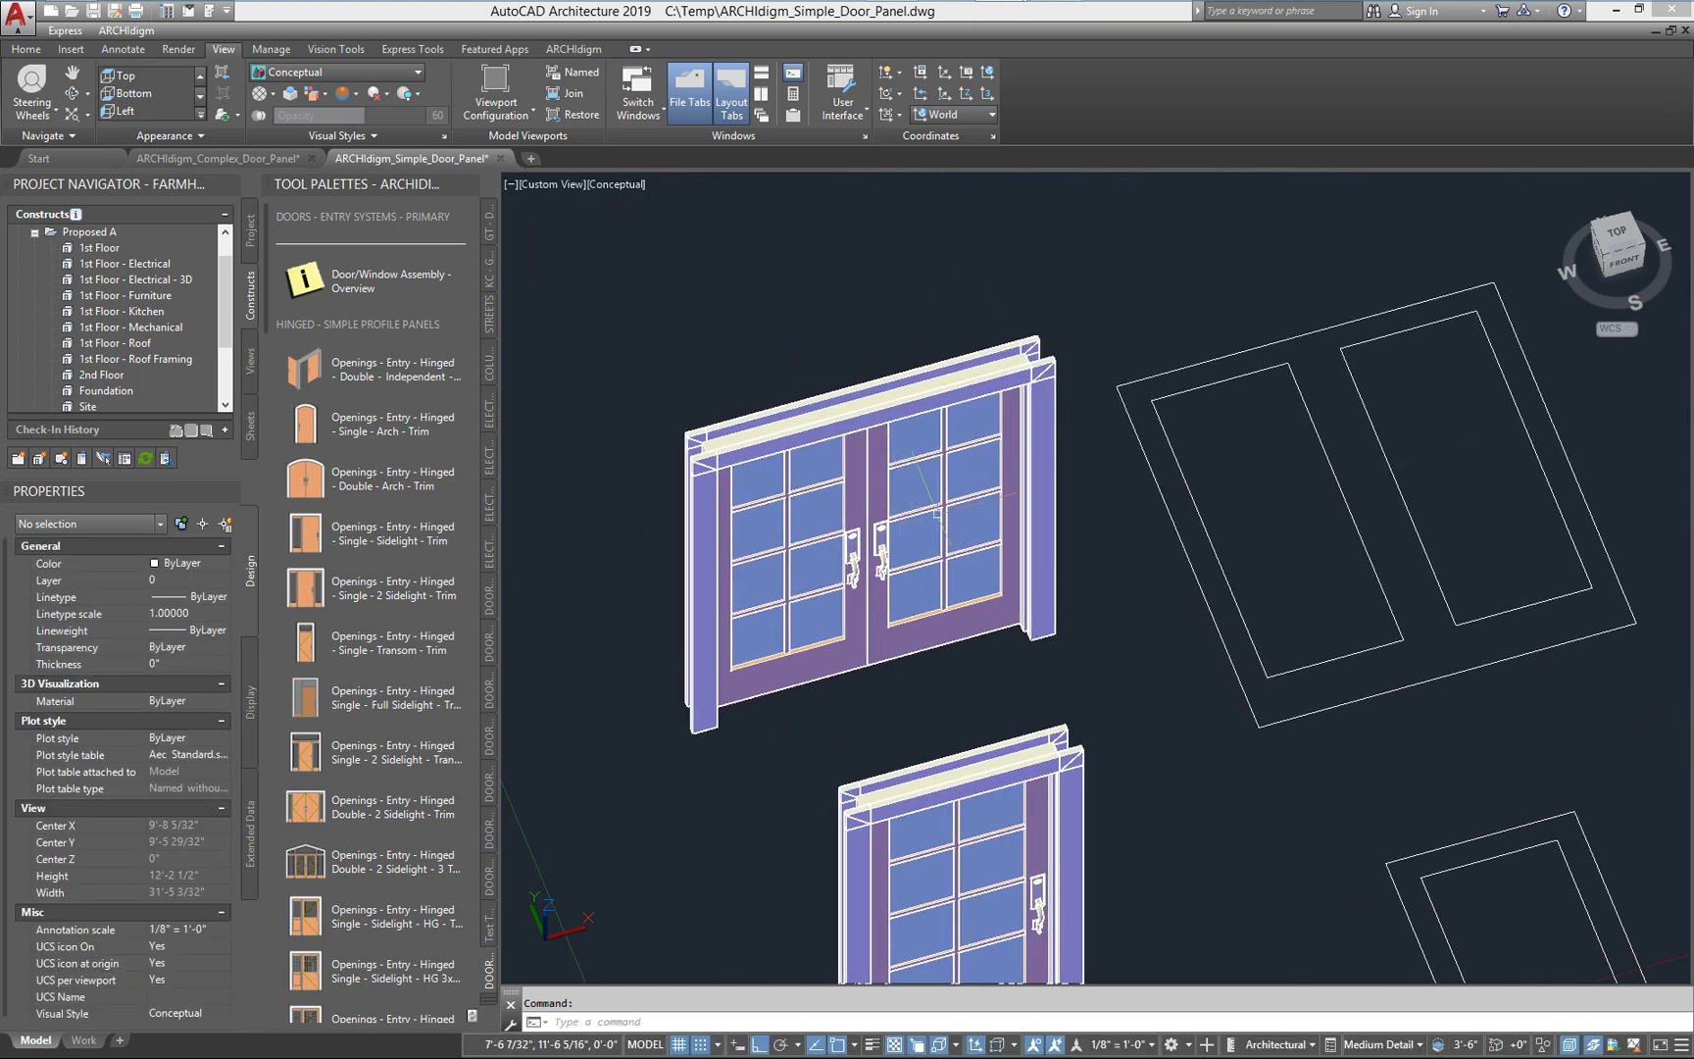
middle_click_drag(1407, 634, 1397, 657)
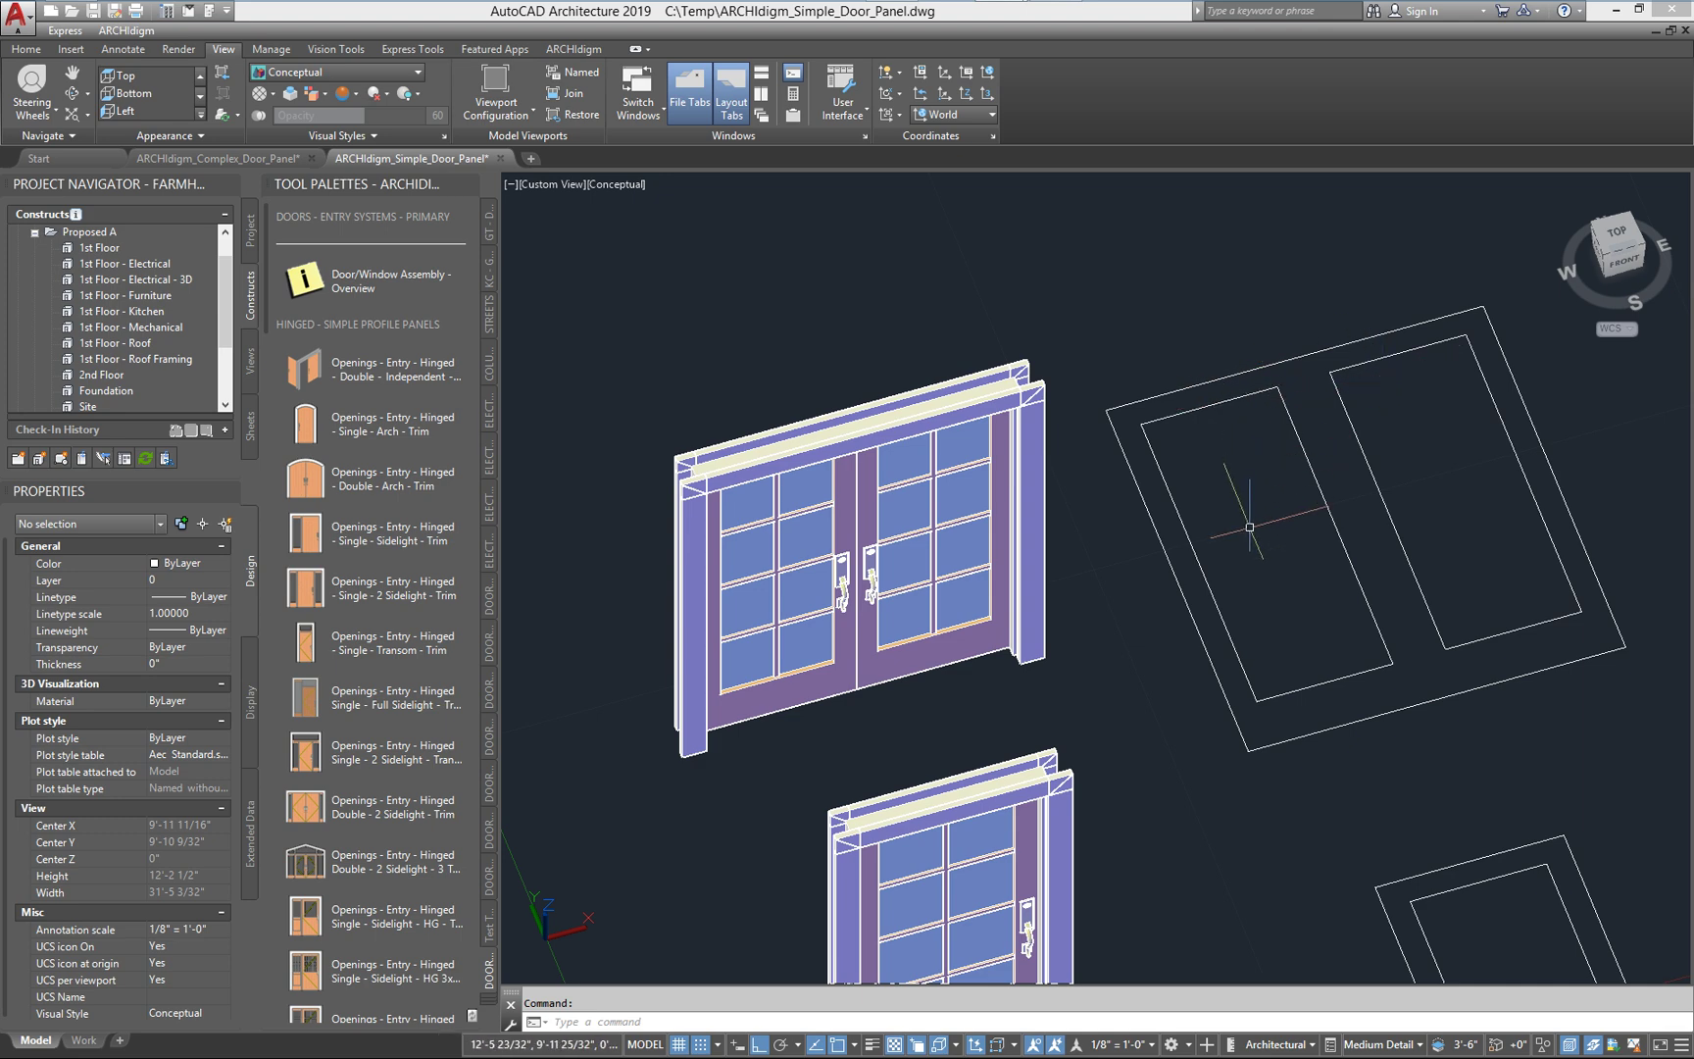
scroll(1249, 526, "down", 2)
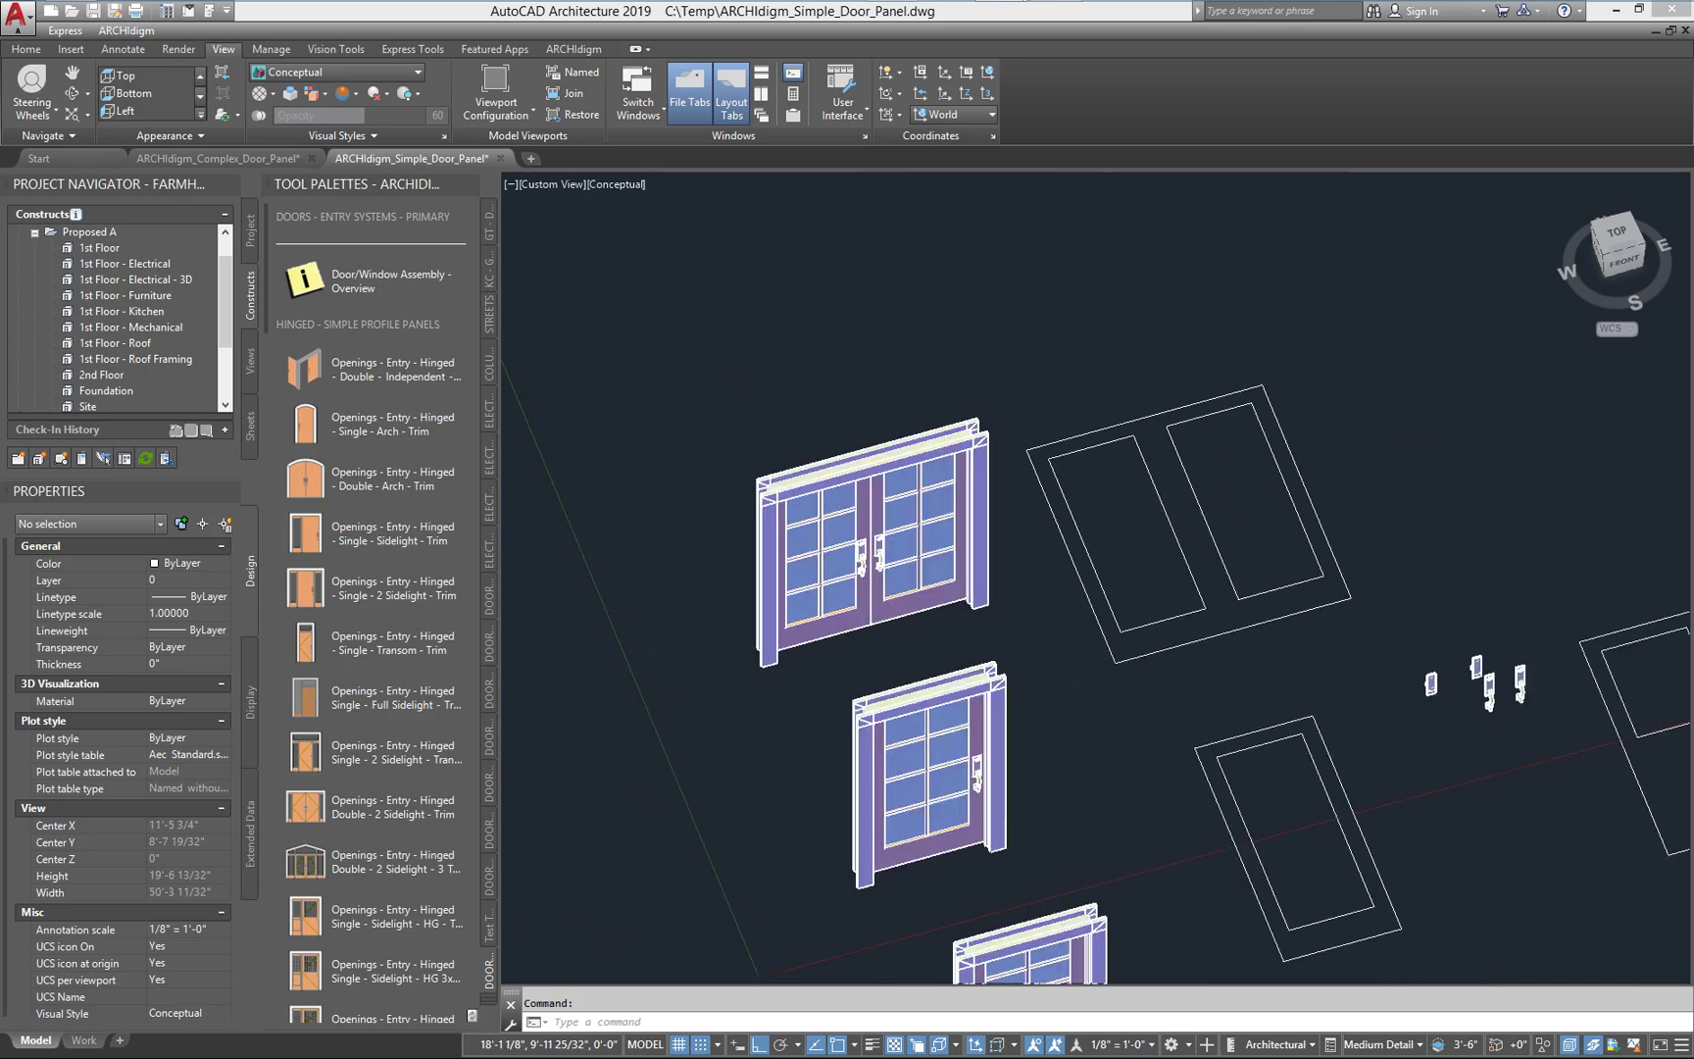
Copy the double door profile's outer rectangle and both opening rectangles to the empty area behind the originals
scroll(1331, 464, "up", 2)
key("space")
left_click(1209, 532)
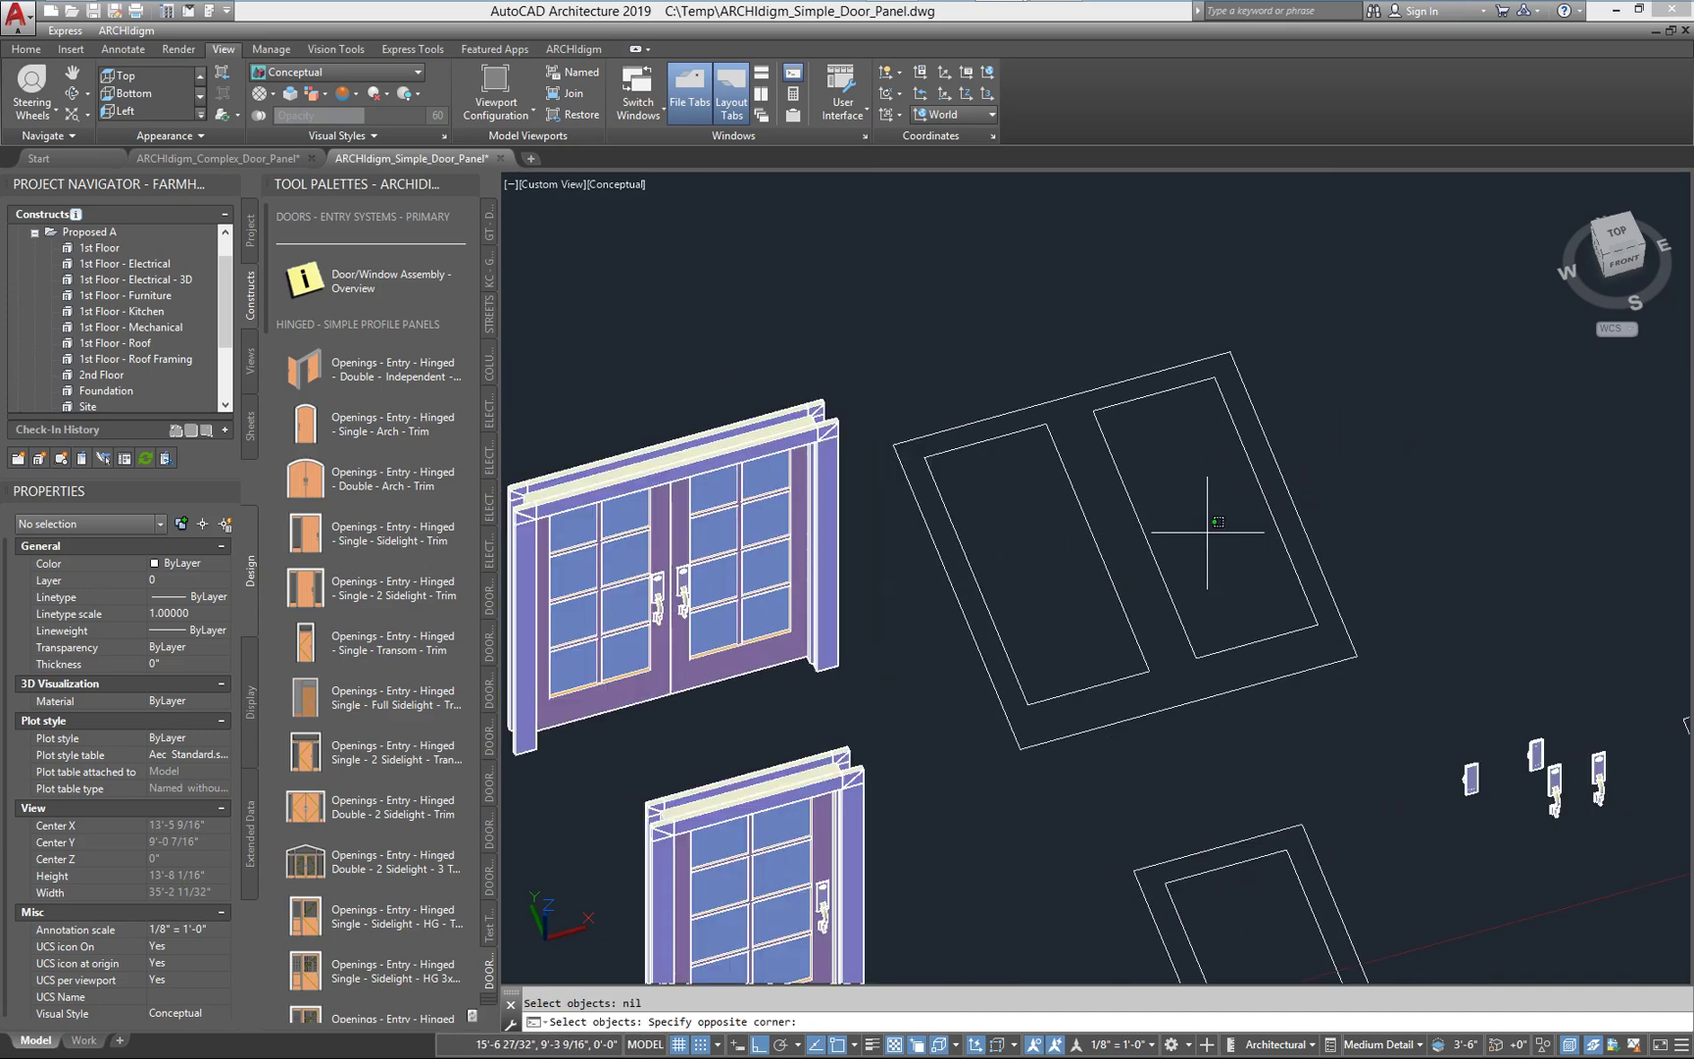
left_click(1060, 434)
middle_click_drag(1060, 432, 1170, 513)
left_click(1208, 531)
left_click(1084, 419)
scroll(1087, 420, "down", 5)
middle_click_drag(1089, 420, 1134, 465)
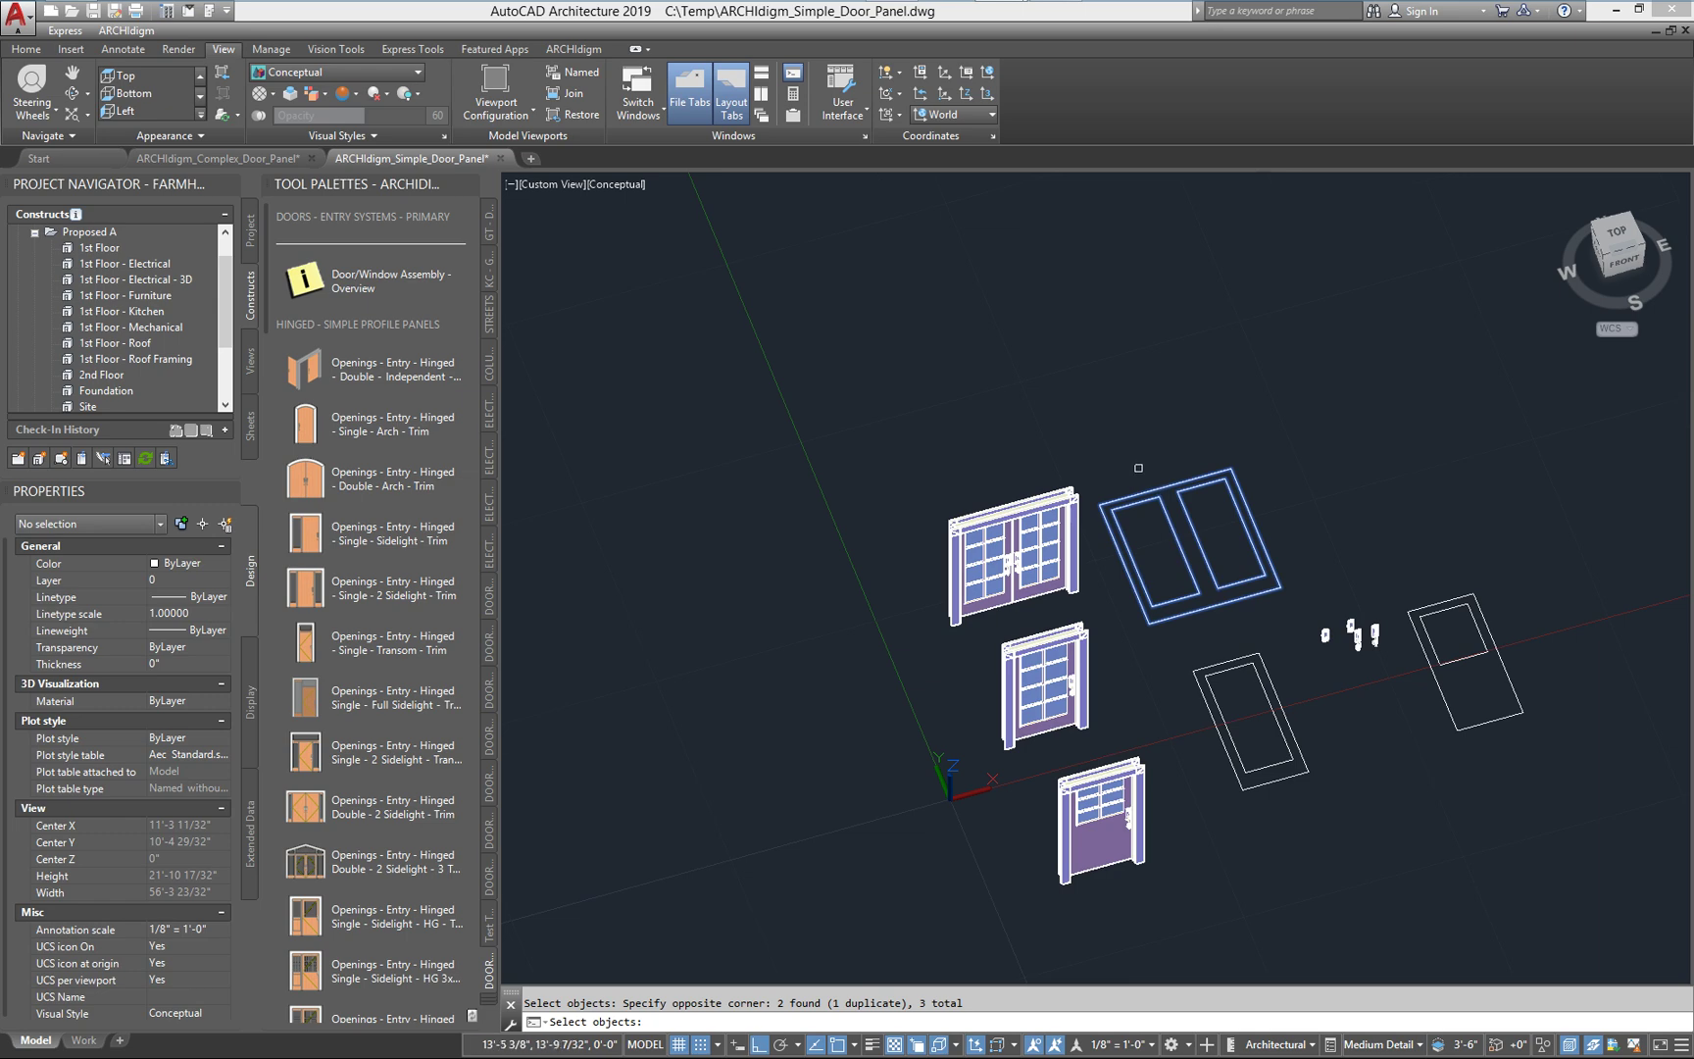
key("space")
left_click(1134, 464)
left_click(1012, 275)
Copy the double glazed door to the spot beside the copied two-opening profile
key("space")
left_click(1008, 474)
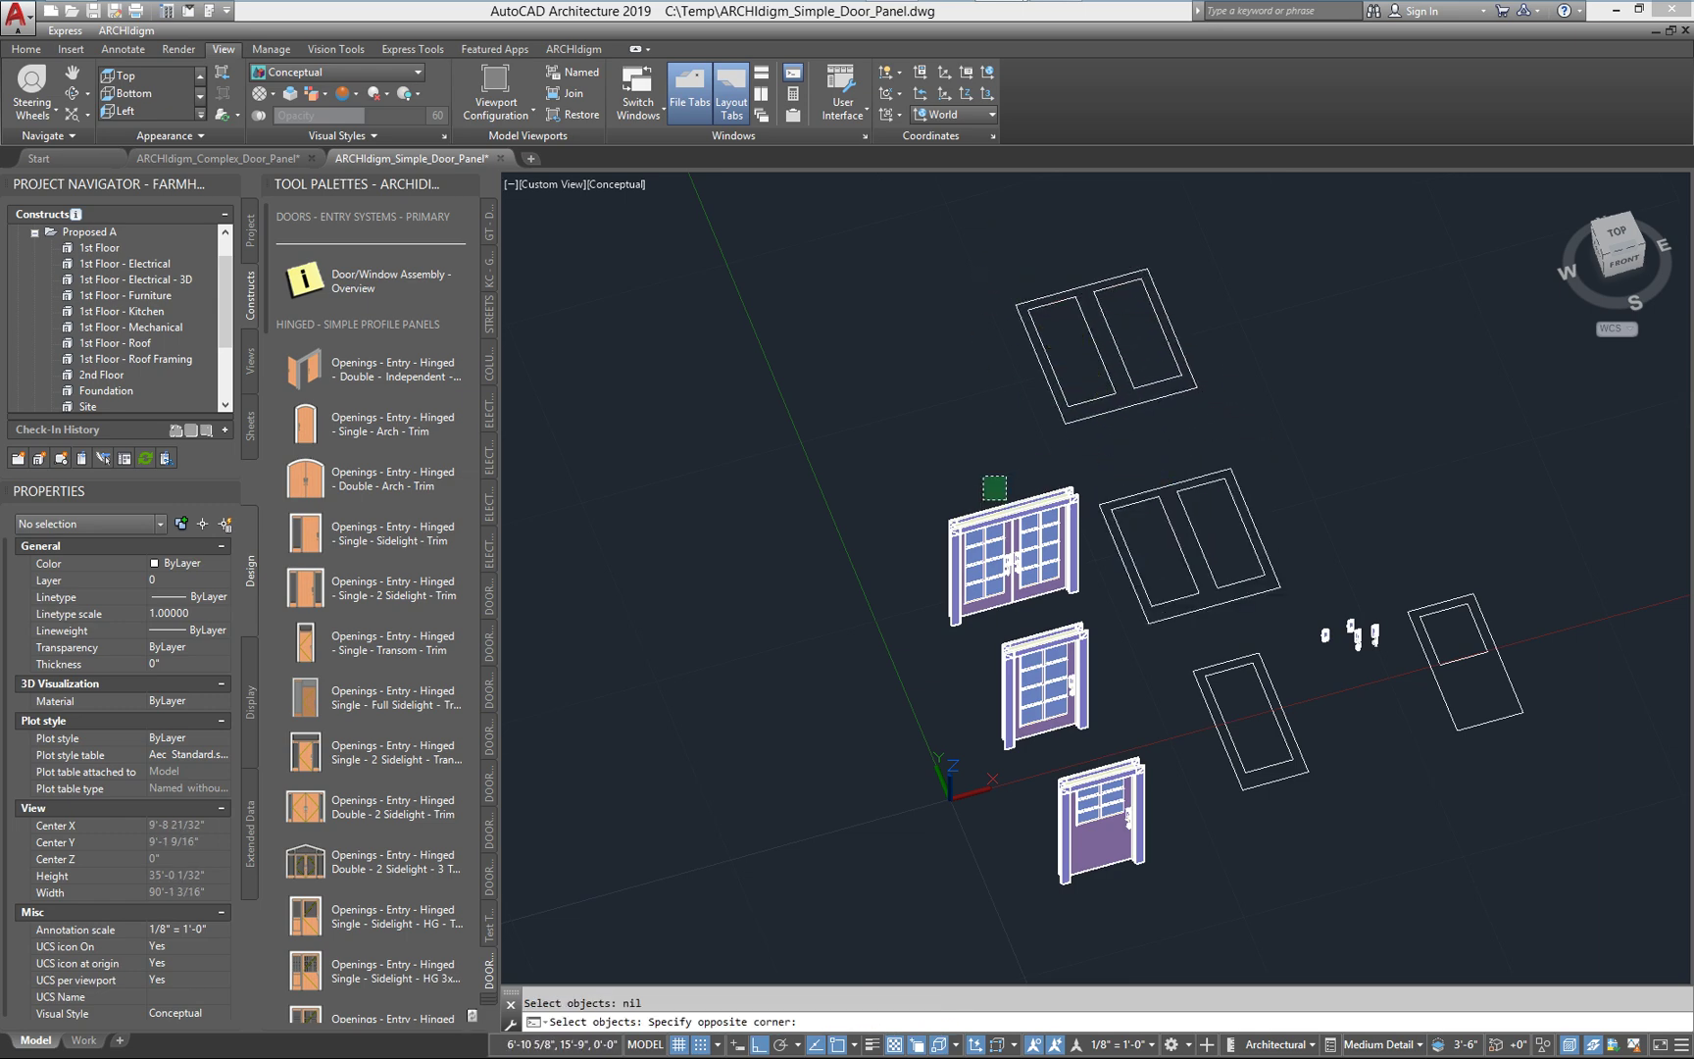
left_click(976, 515)
key("space")
left_click(1007, 454)
left_click(919, 279)
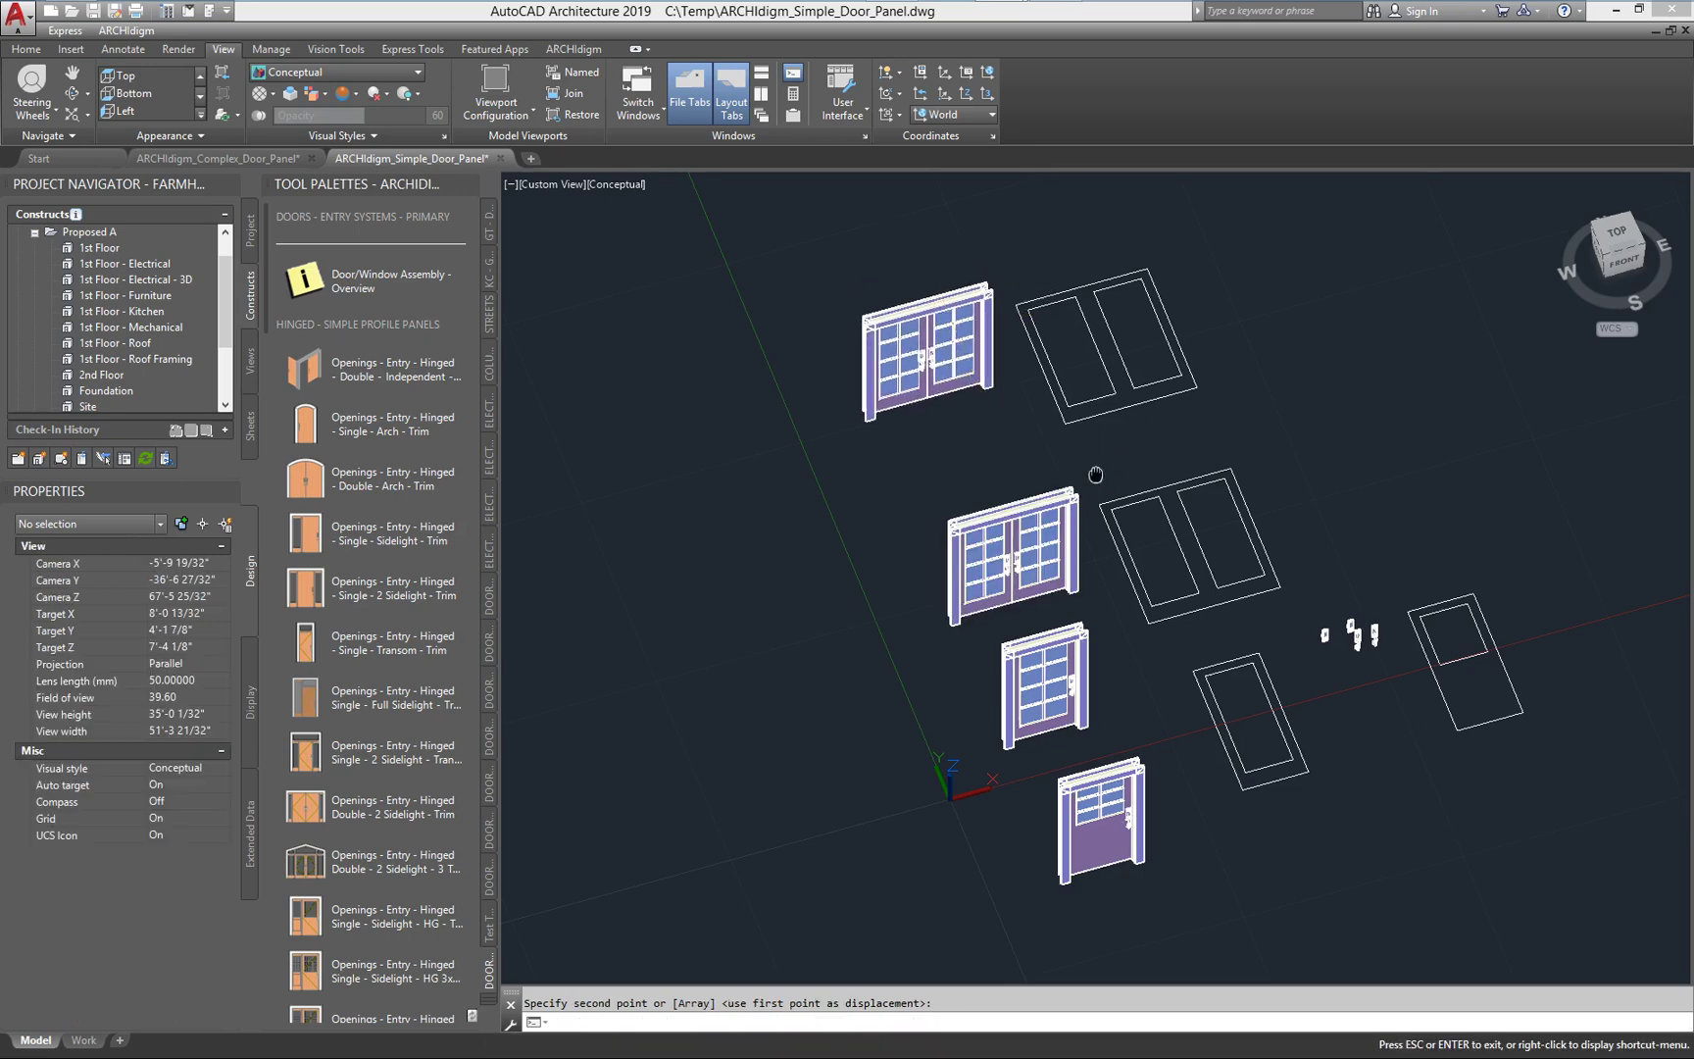
Offset both opening rectangles of the copied double door profile 1" inward
key("space")
scroll(1168, 538, "up", 4)
scroll(1169, 538, "up", 3)
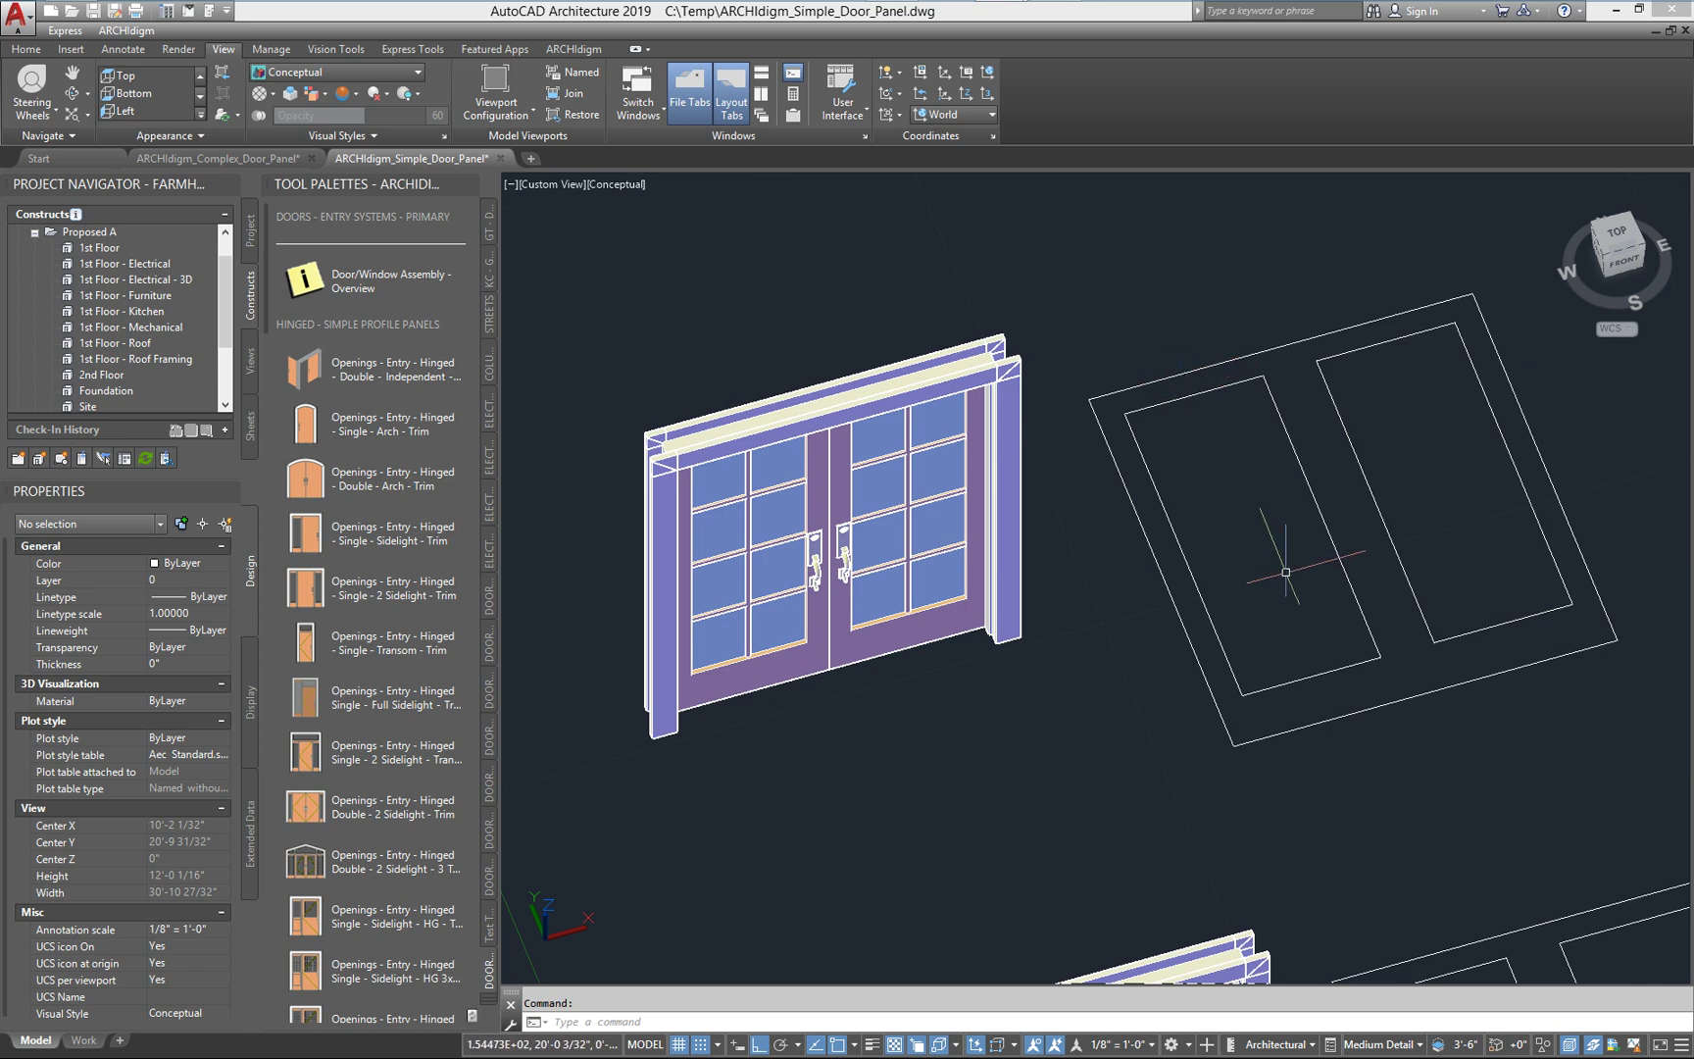
mouse_move(1233, 542)
middle_mouse_down()
mouse_move(1290, 560)
mouse_move(1273, 570)
middle_mouse_up()
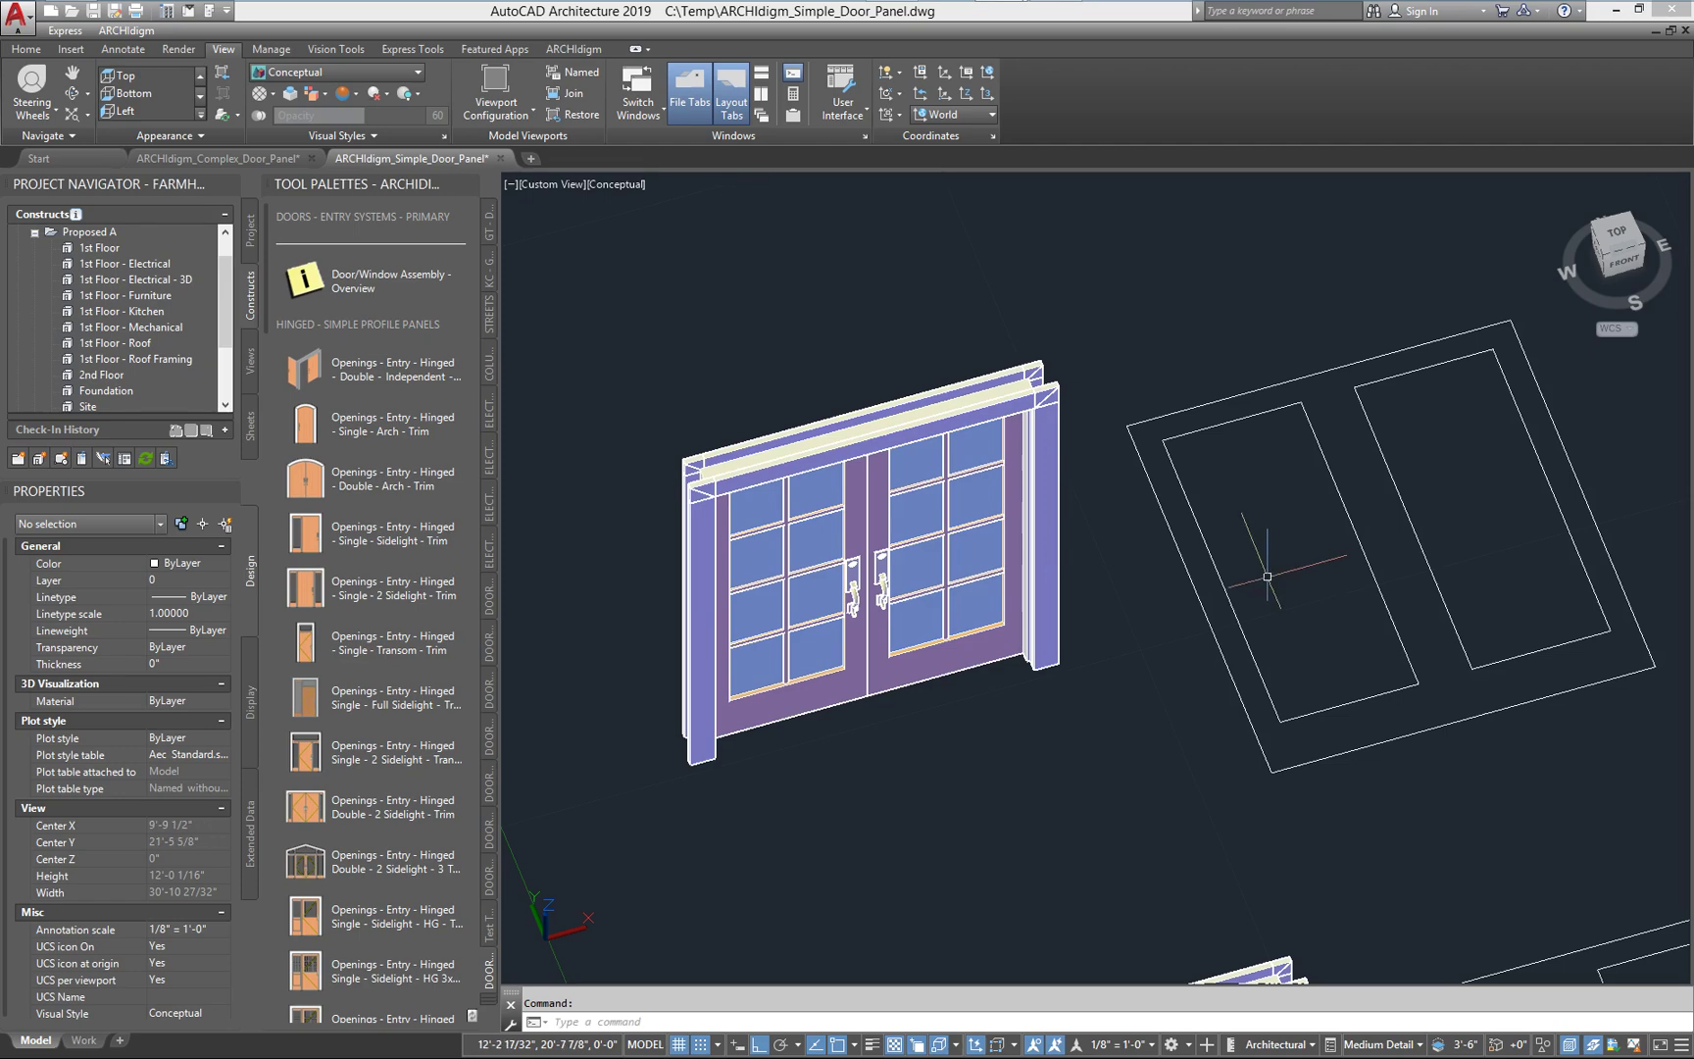
key("Return")
type("1")
key("Return")
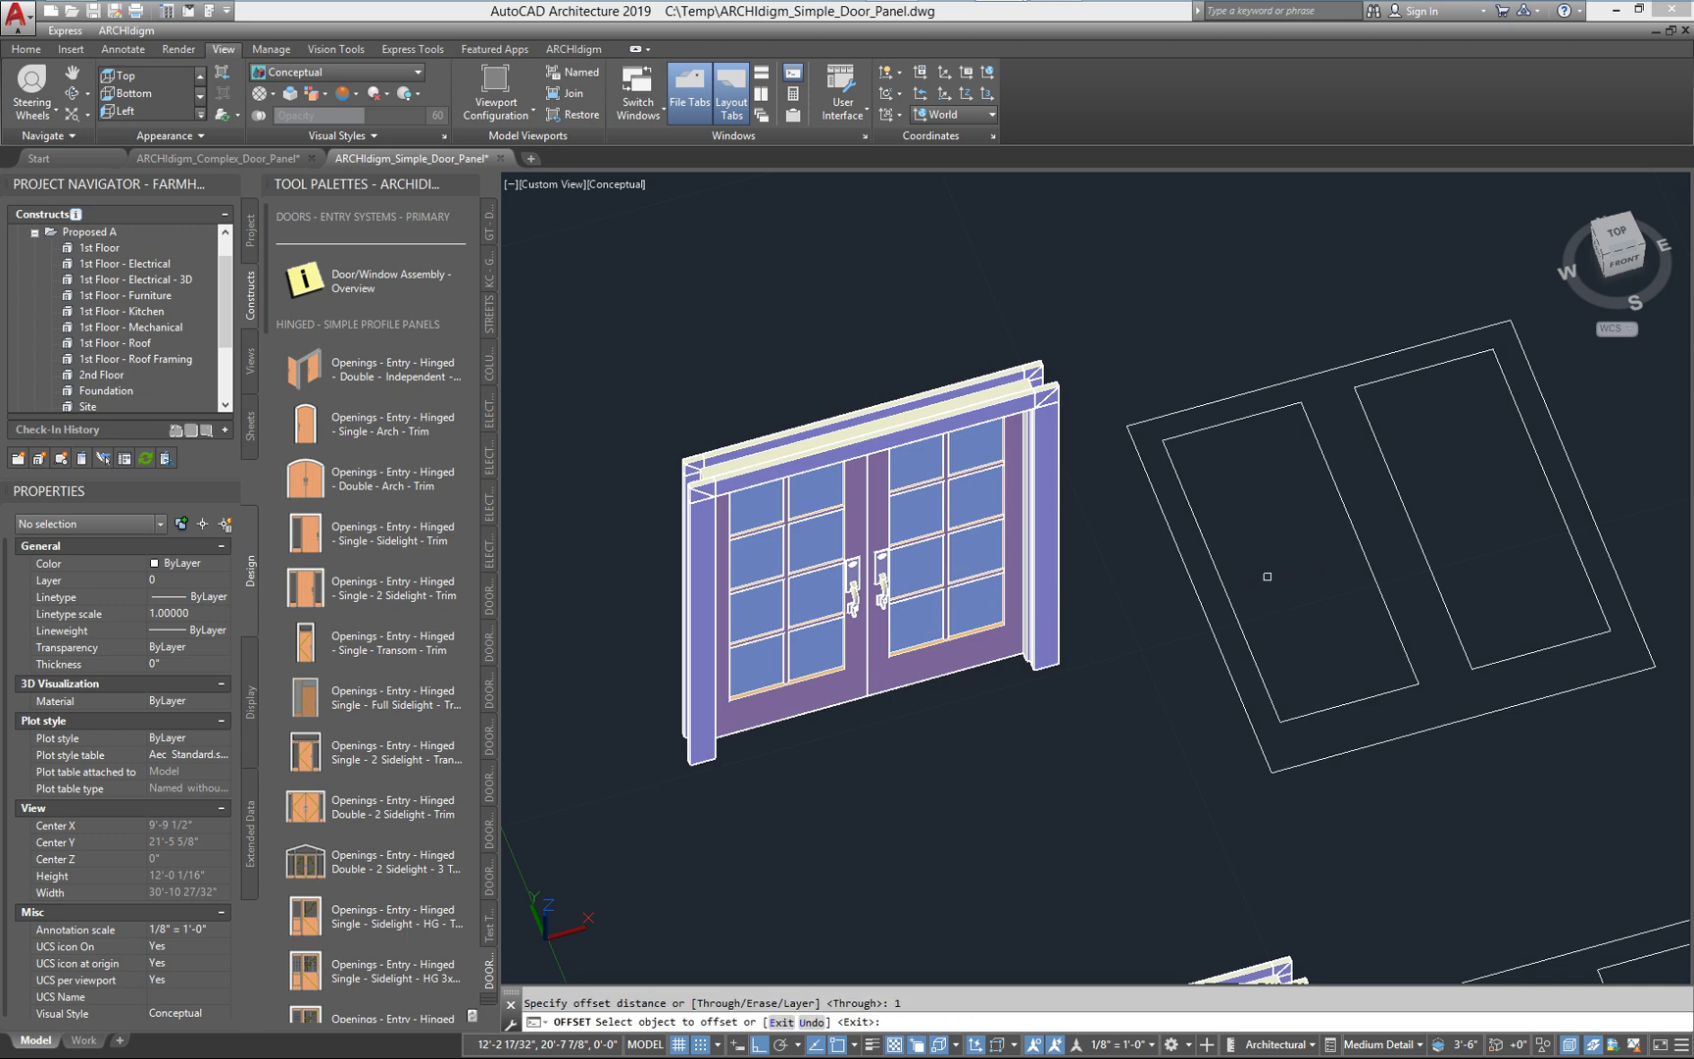
left_click(1216, 427)
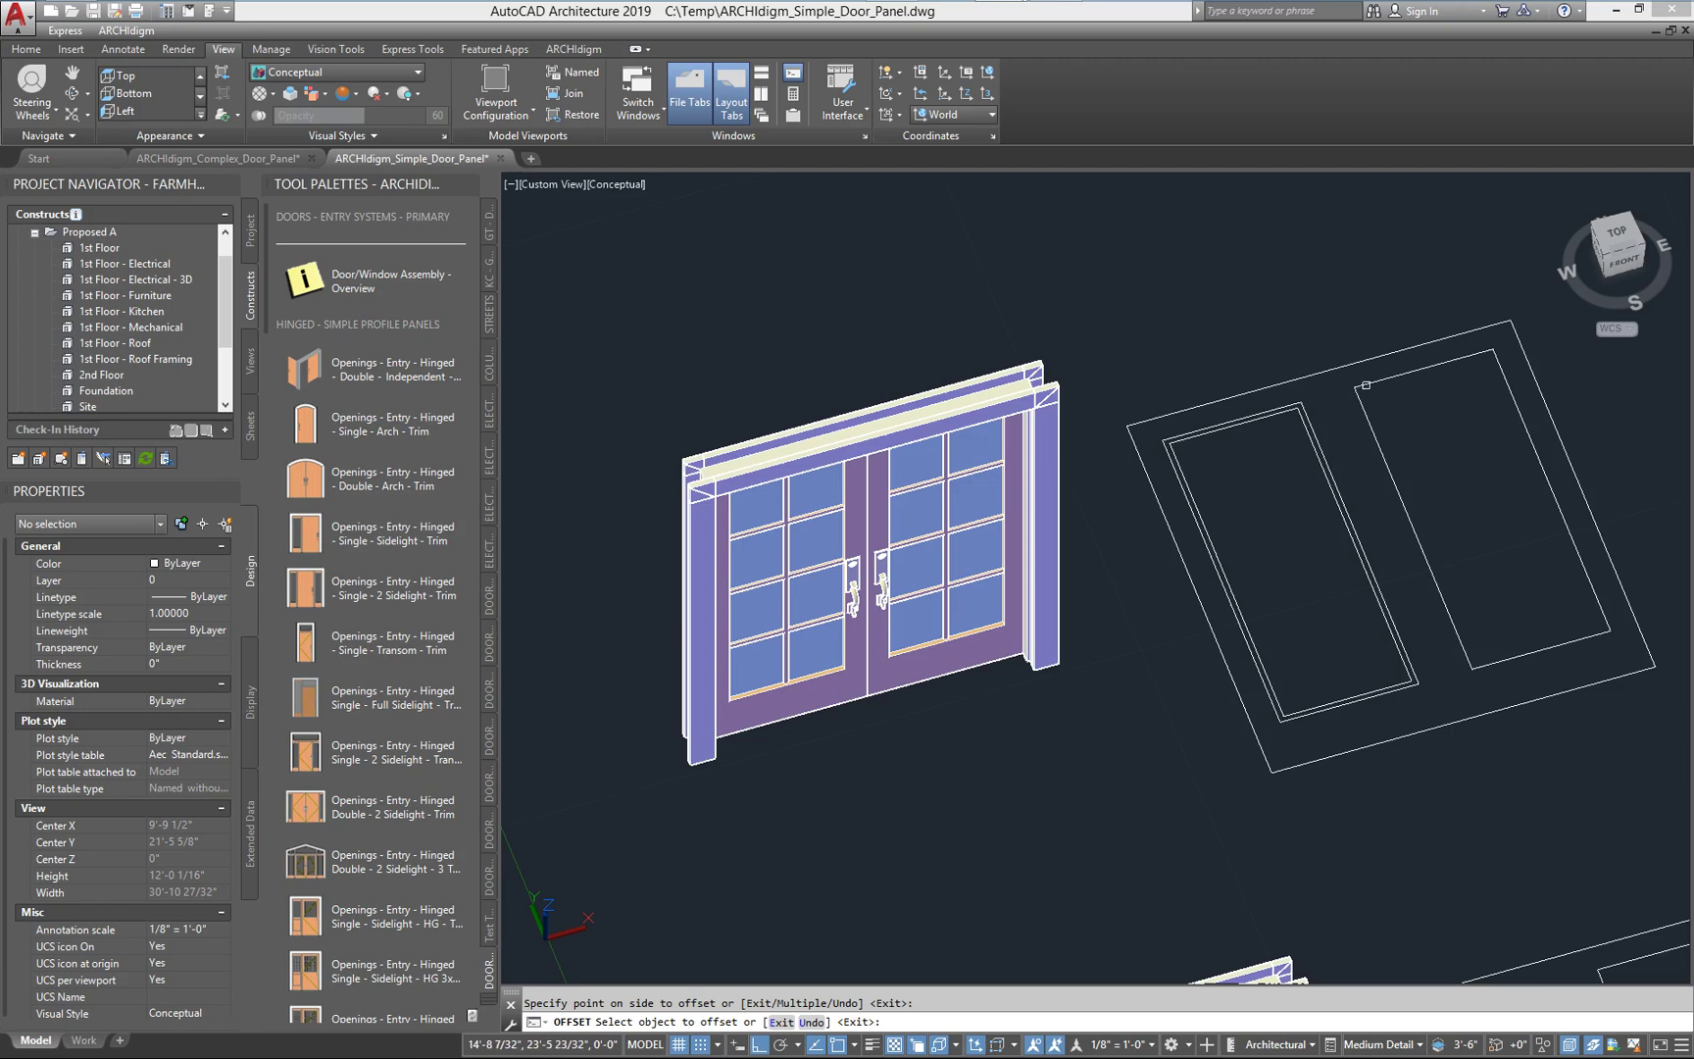
left_click(1373, 385)
left_click(1451, 490)
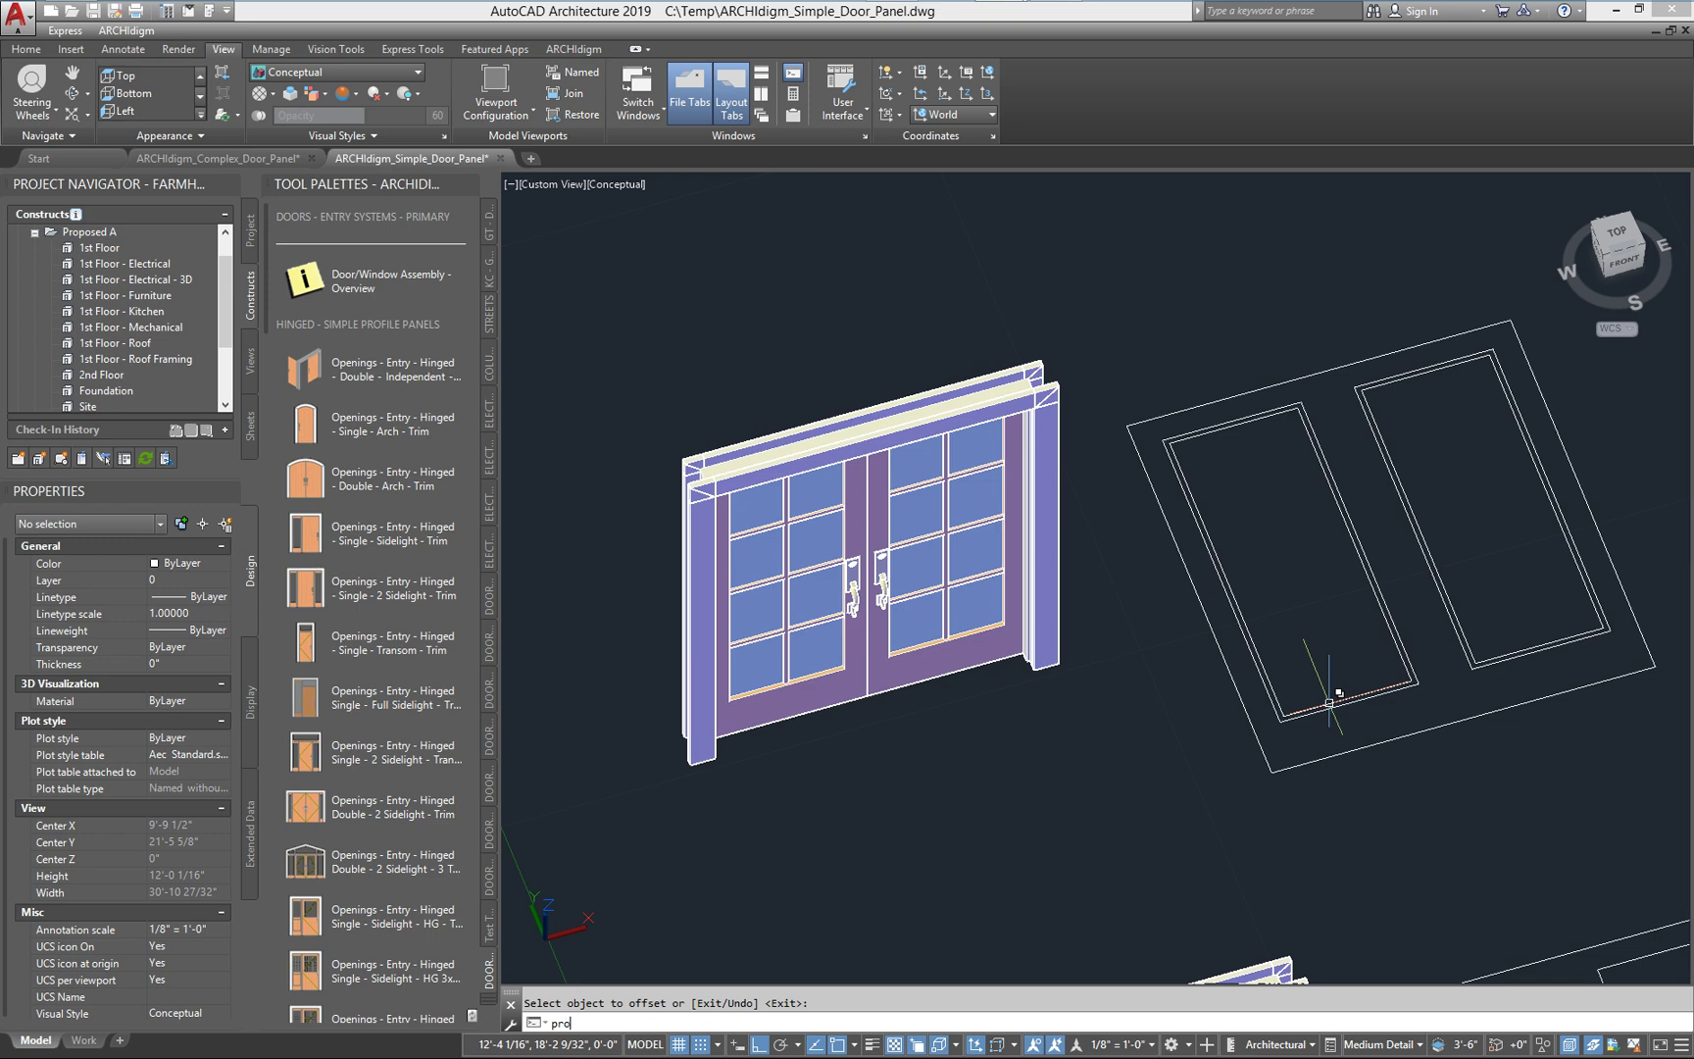
Bring up the profile definitions in the Style Manager and create a new profile style named Example 2
type("profile")
key("Return")
type("d")
key("Return")
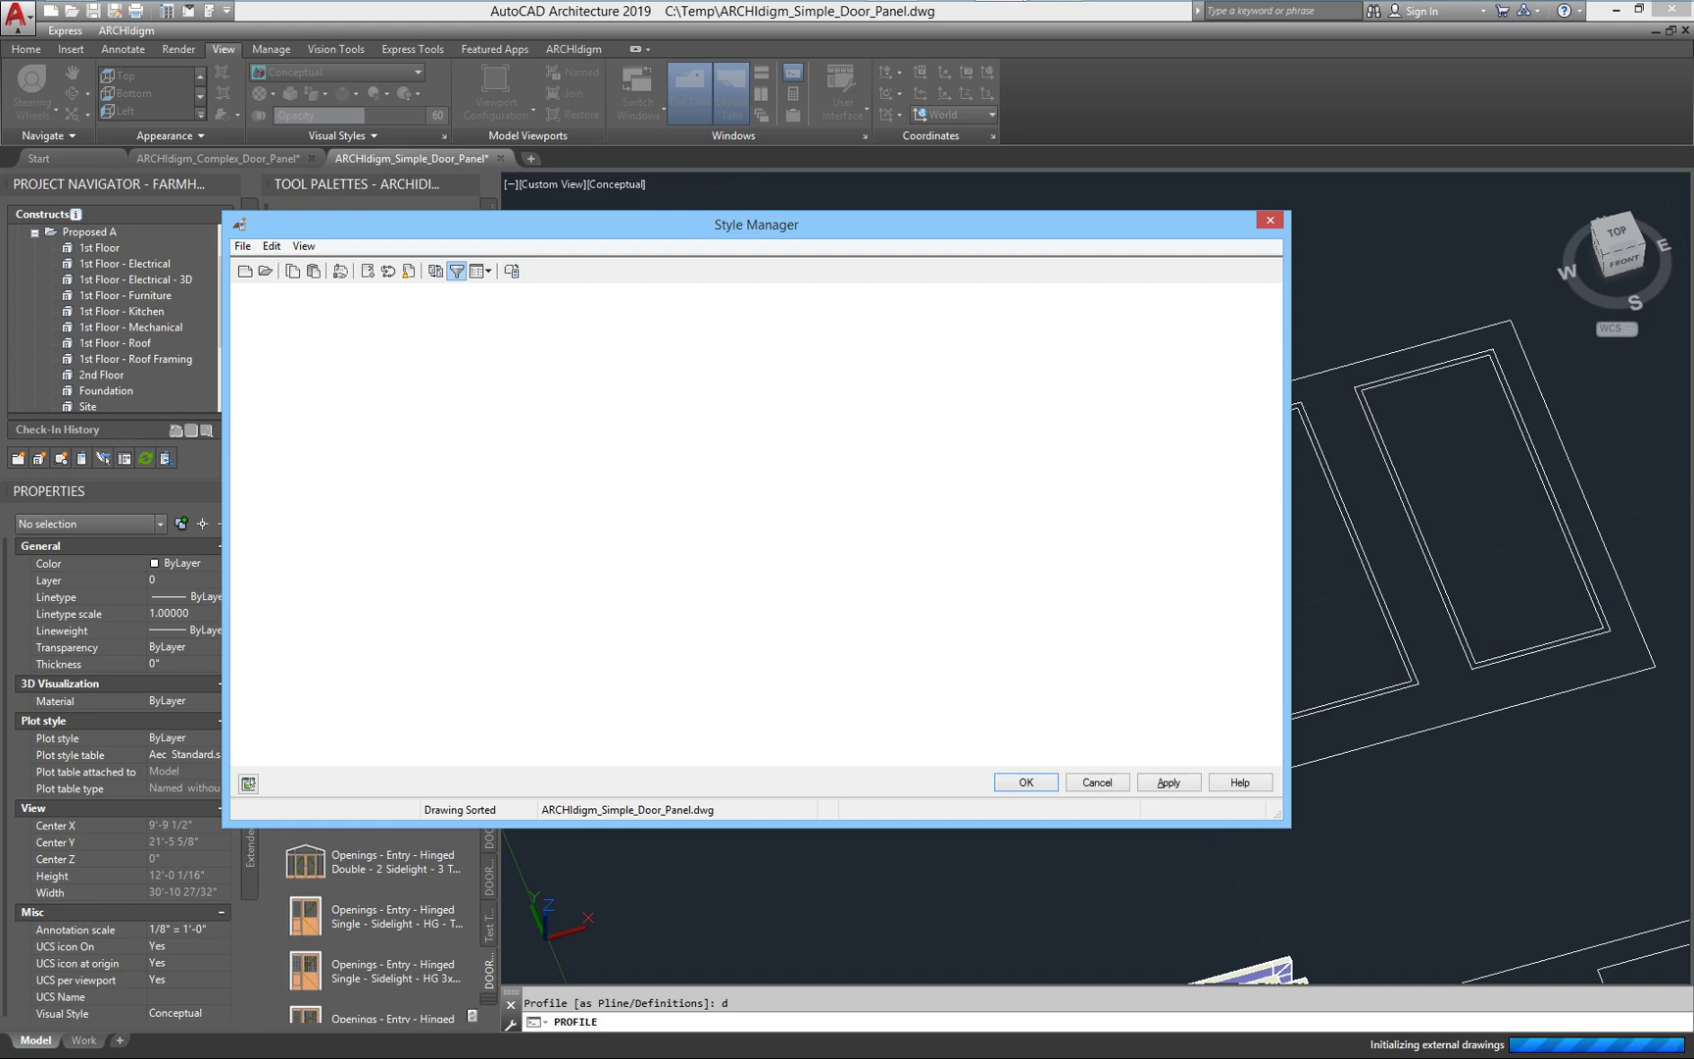
right_click(852, 481)
left_click(892, 509)
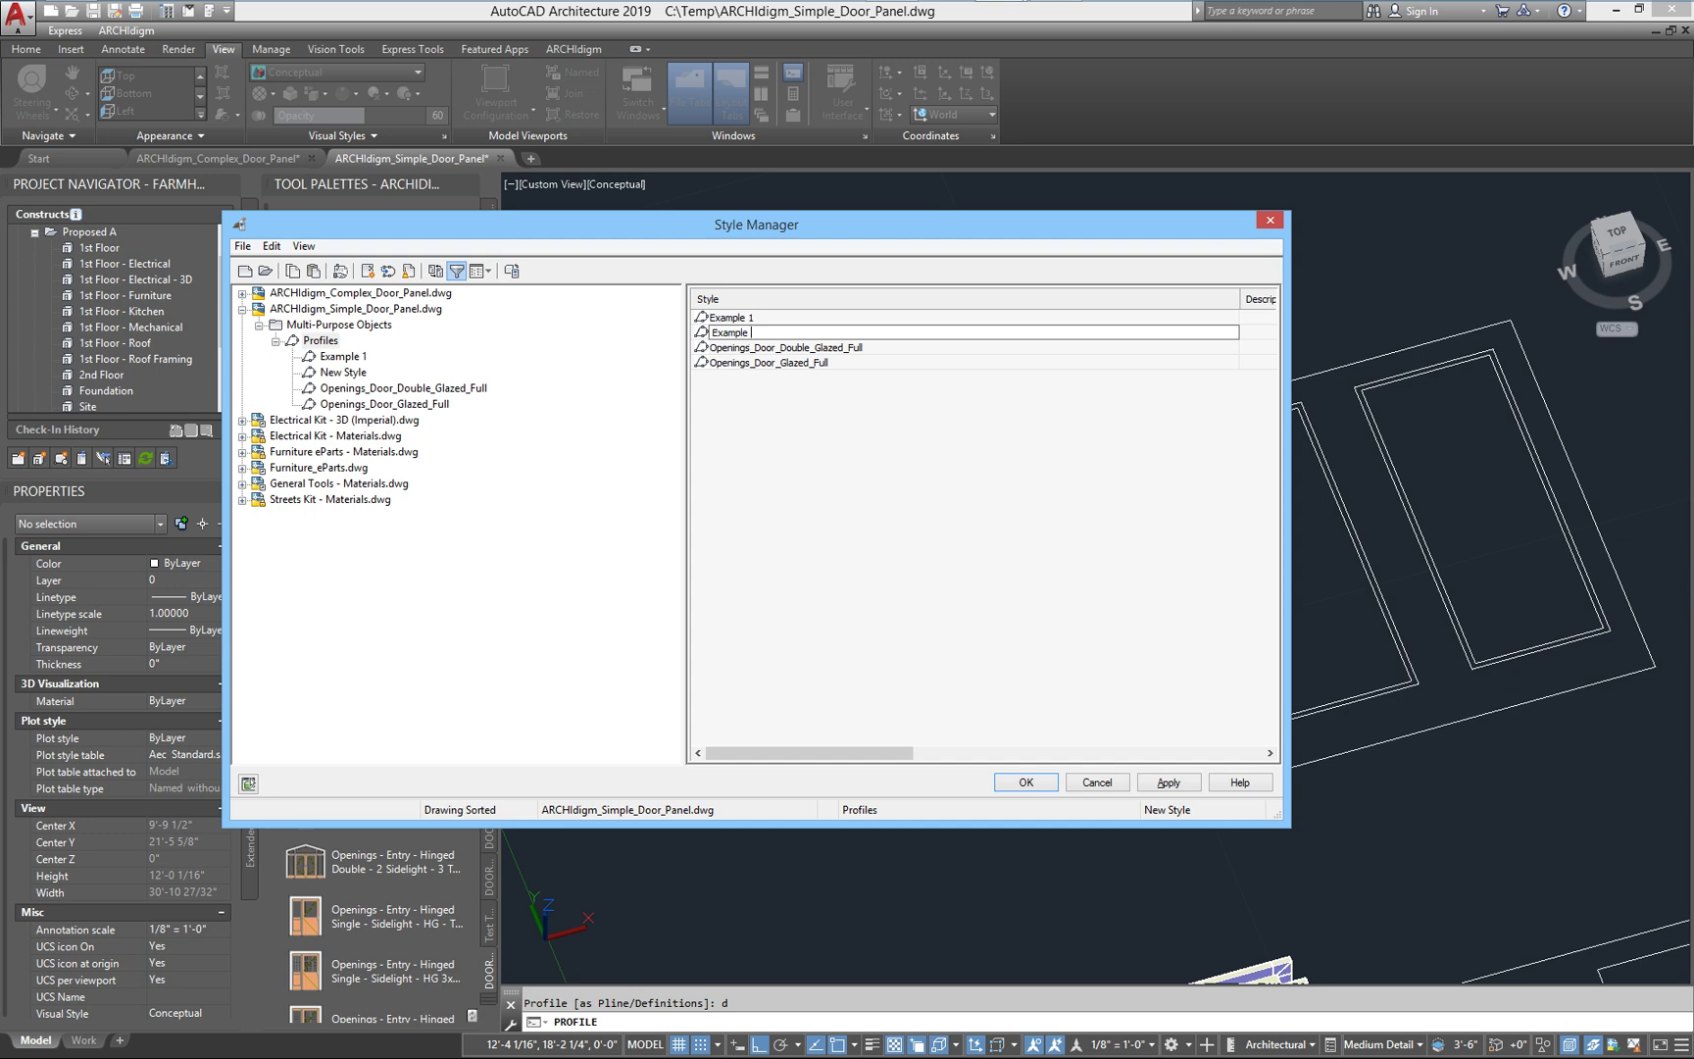
key("Return")
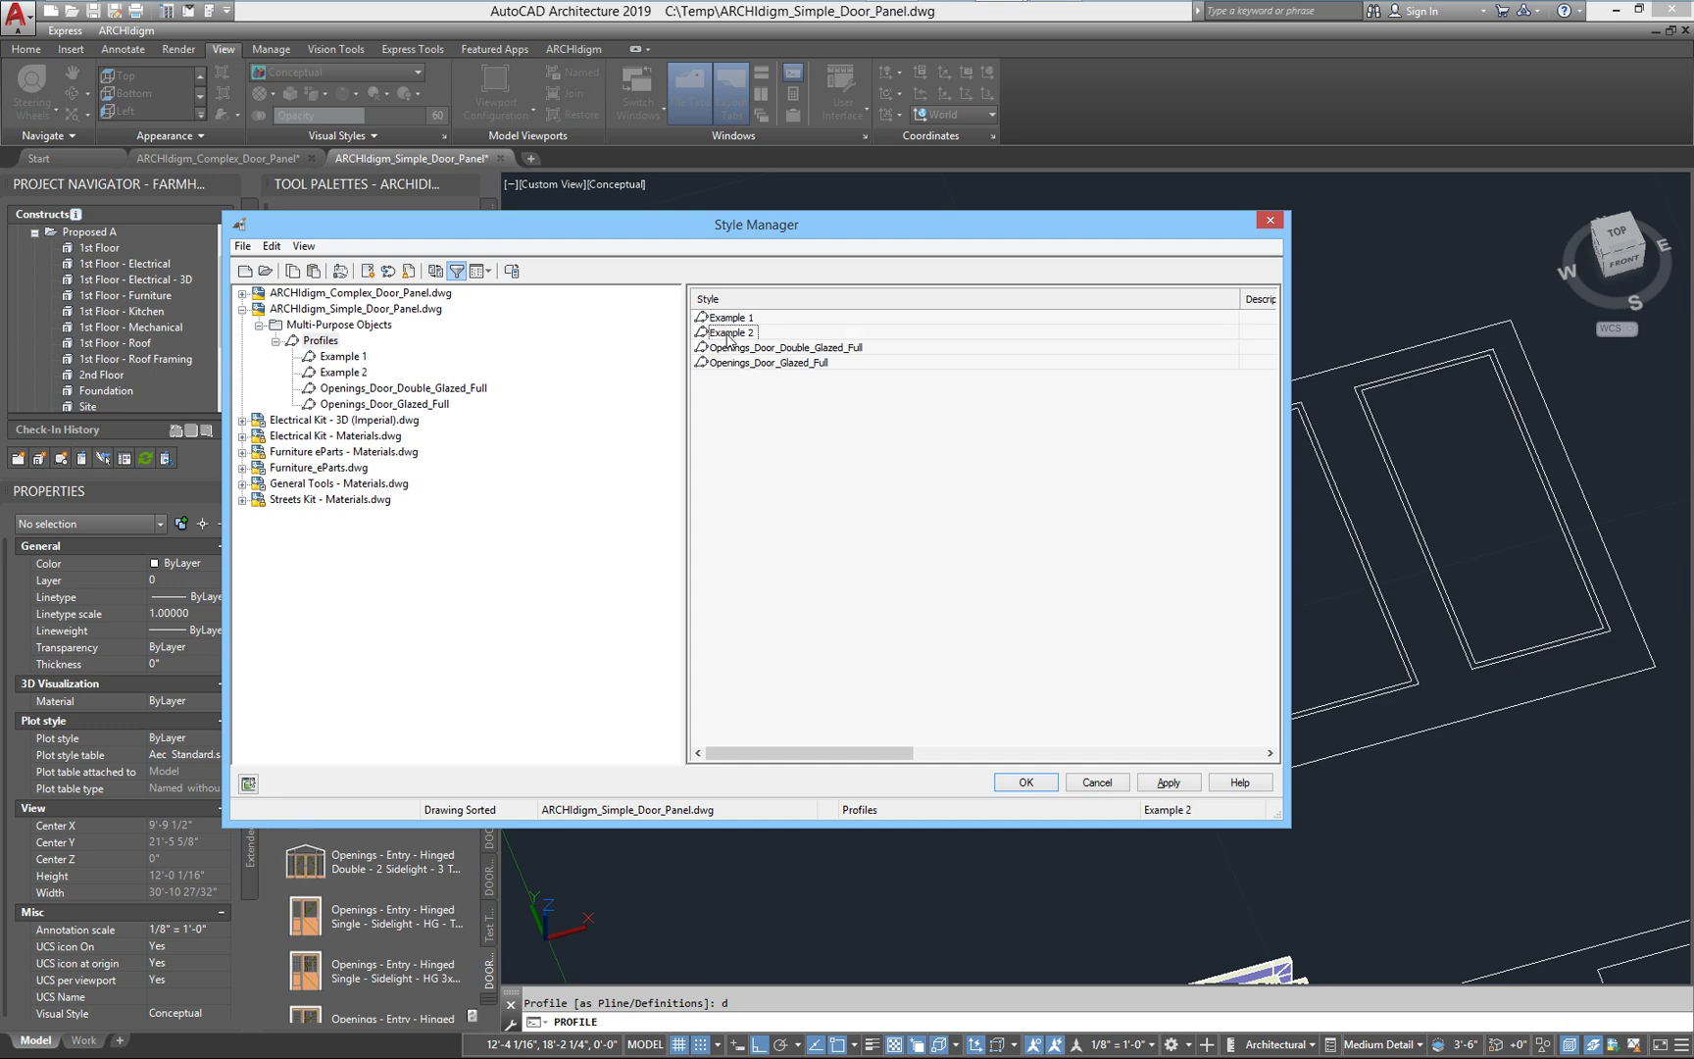
Set the Example 2 profile from the drawing, using the copied double panel's outermost rectangle as its first ring
right_click(727, 335)
left_click(755, 530)
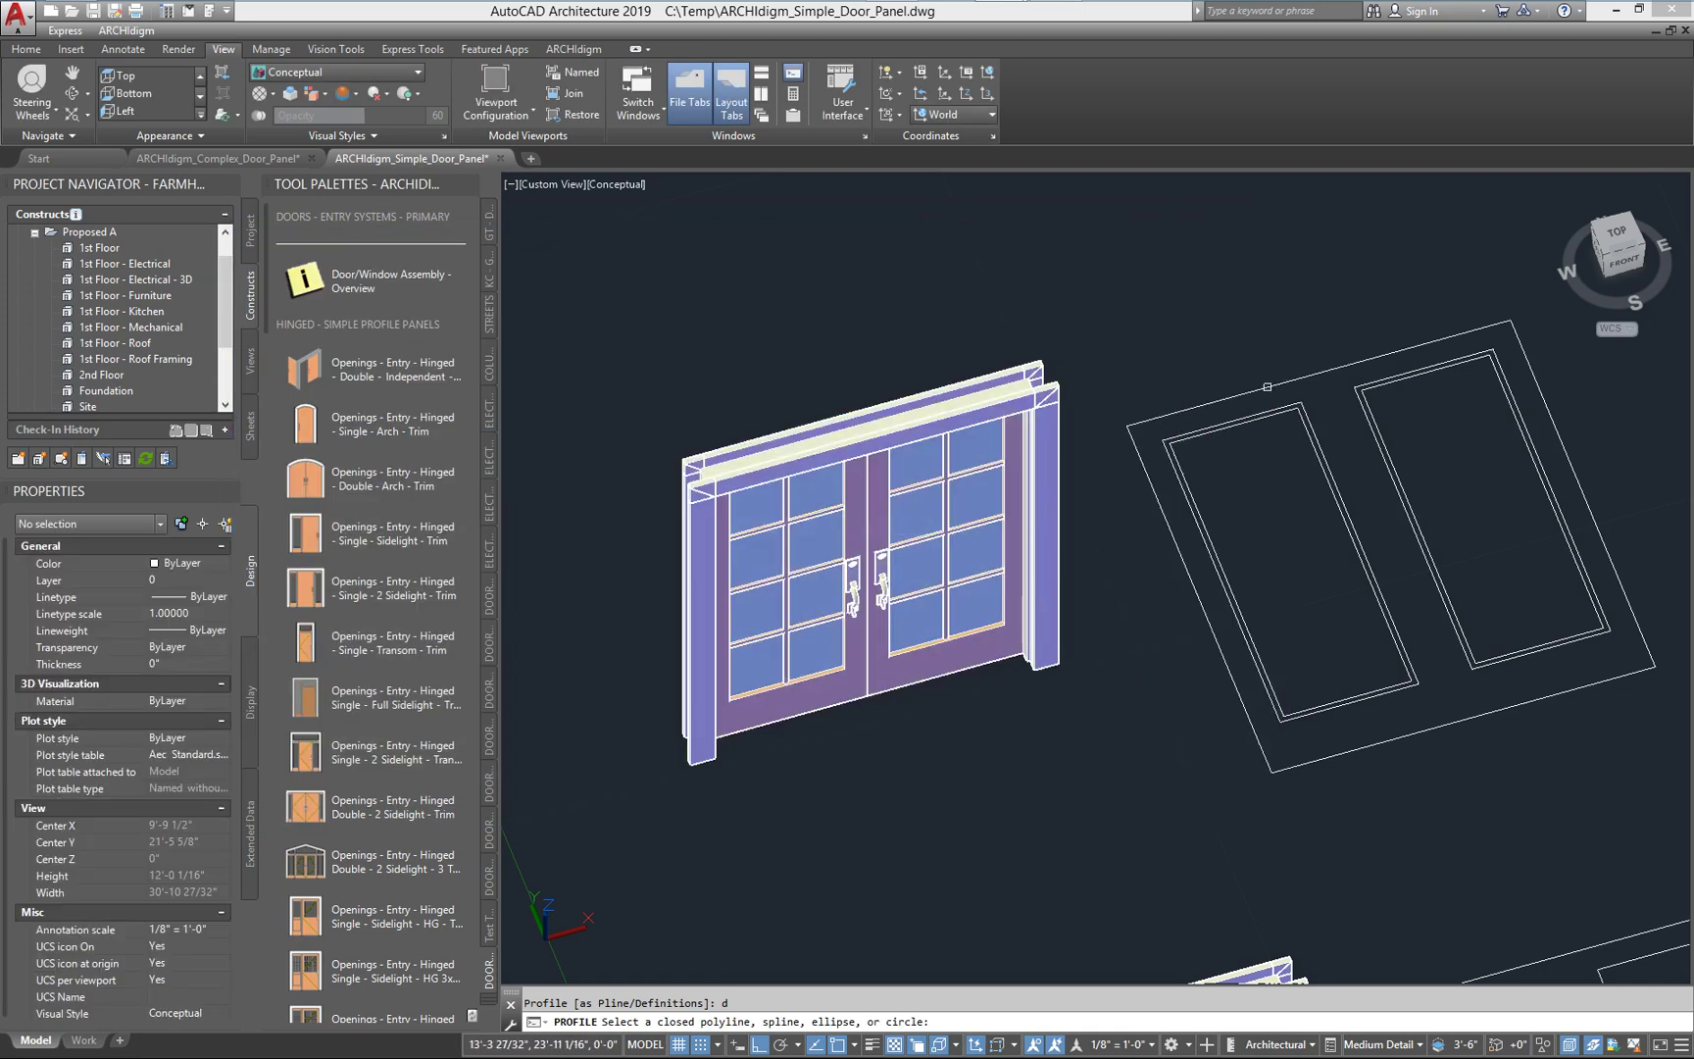
left_click(1267, 387)
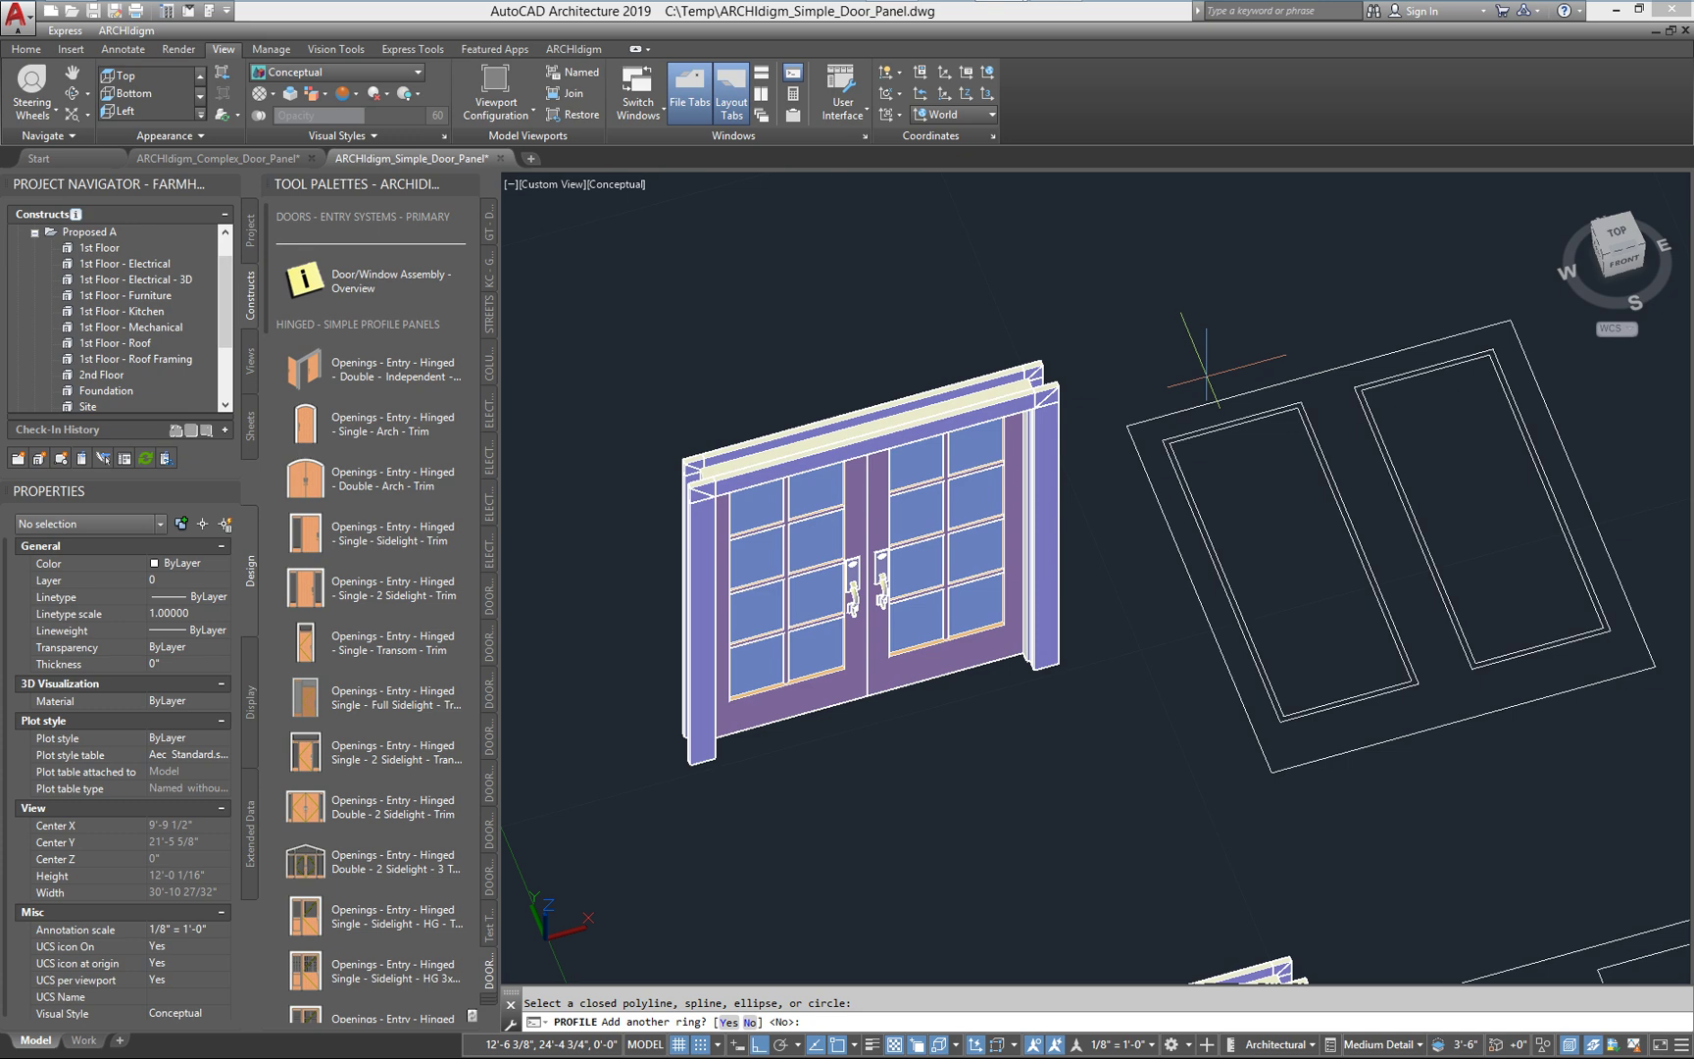
Add the outer rectangles of the left and right openings to the Example 2 profile as void rings
type("y")
key("Return")
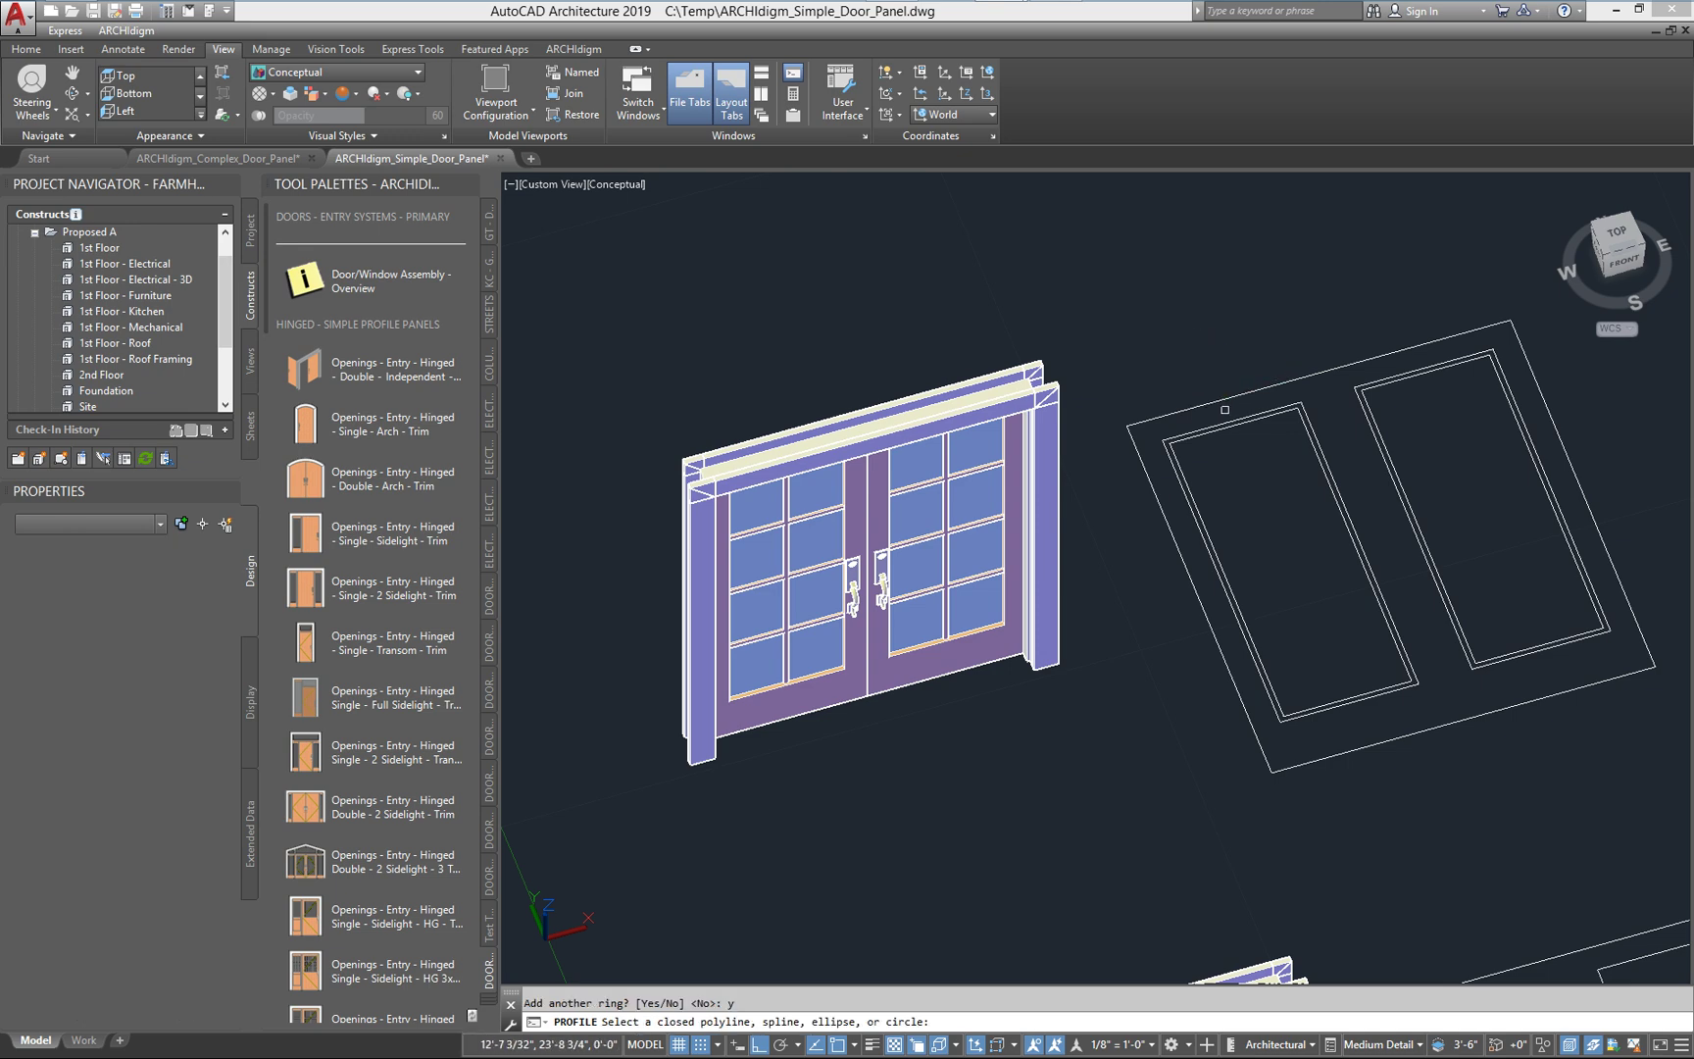
scroll(1225, 419, "up", 3)
left_click(1224, 427)
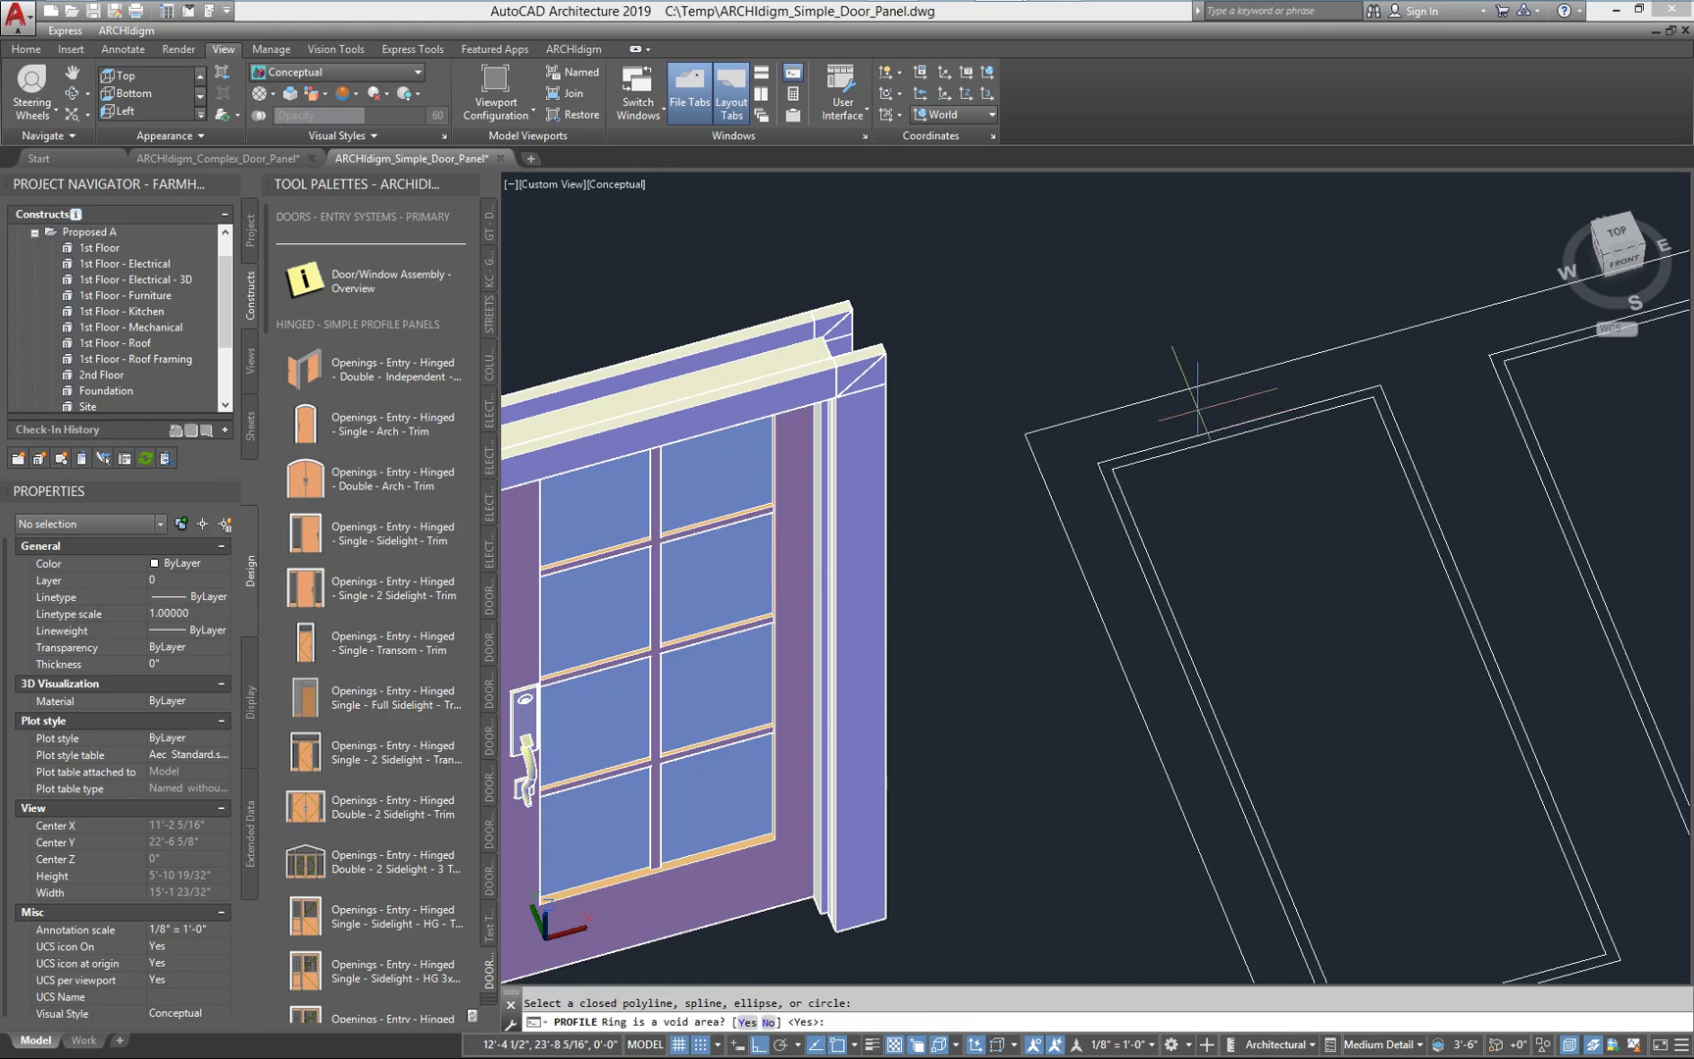
scroll(1211, 409, "down", 2)
key("Return")
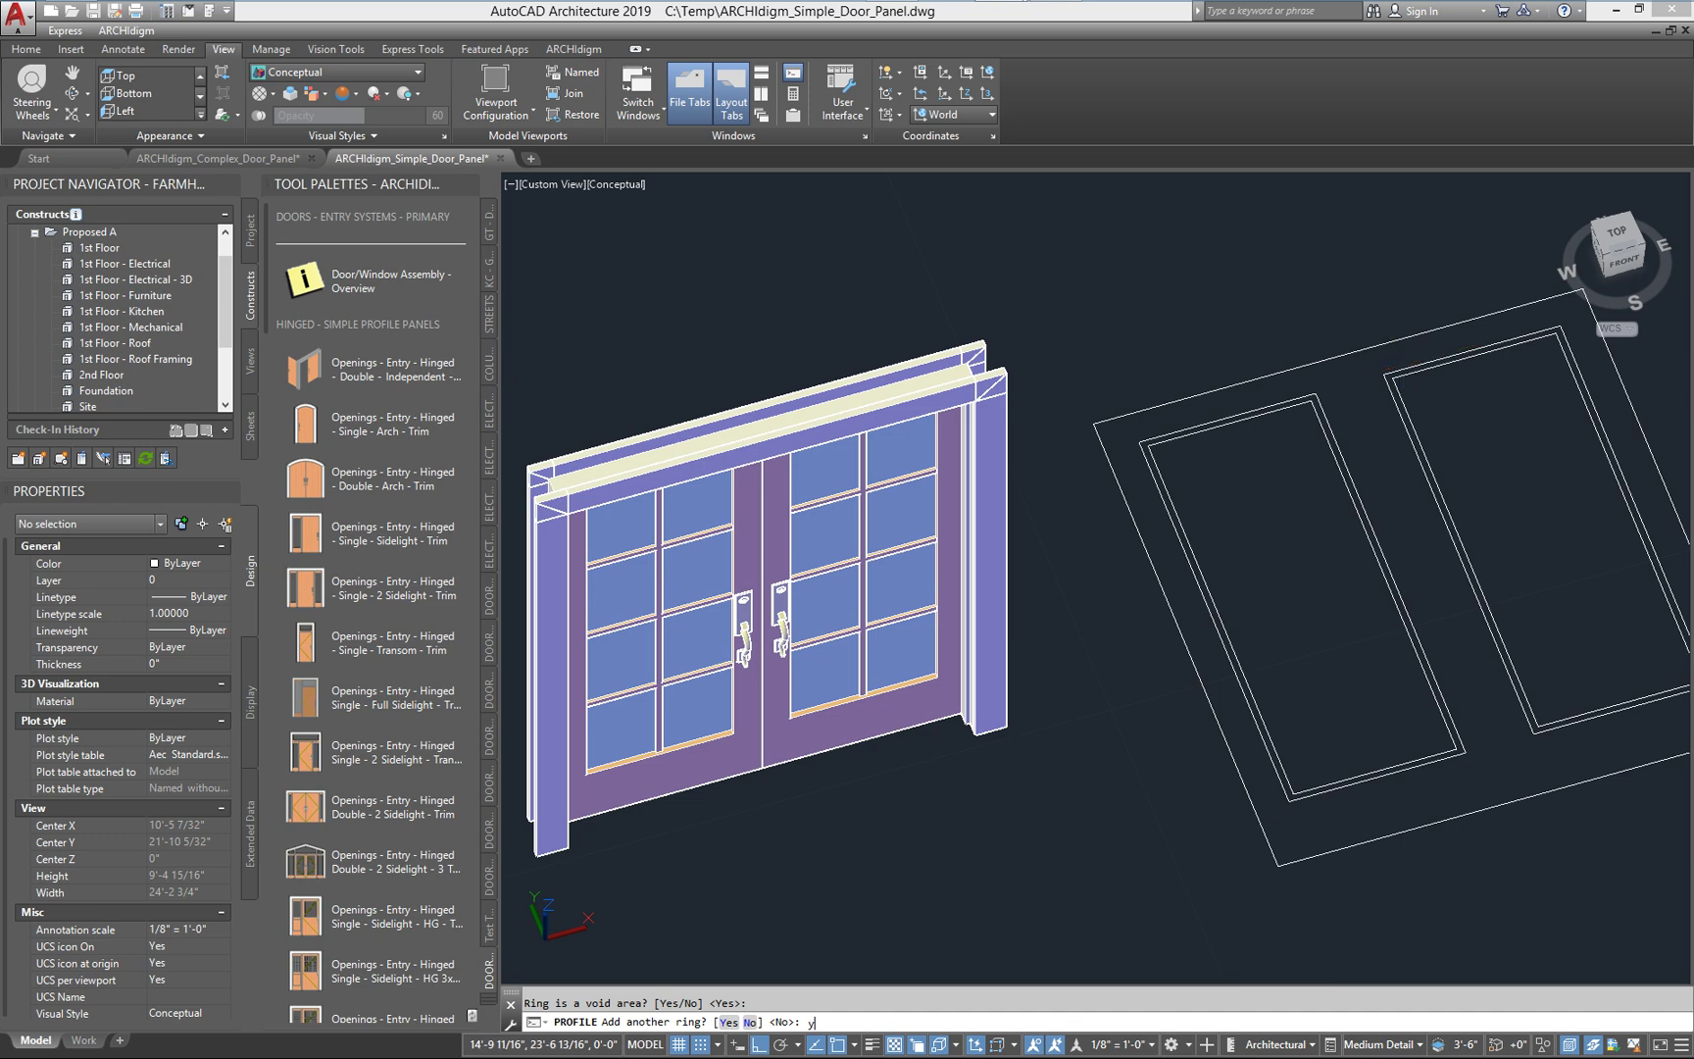
type("y")
key("Return")
left_click(1397, 371)
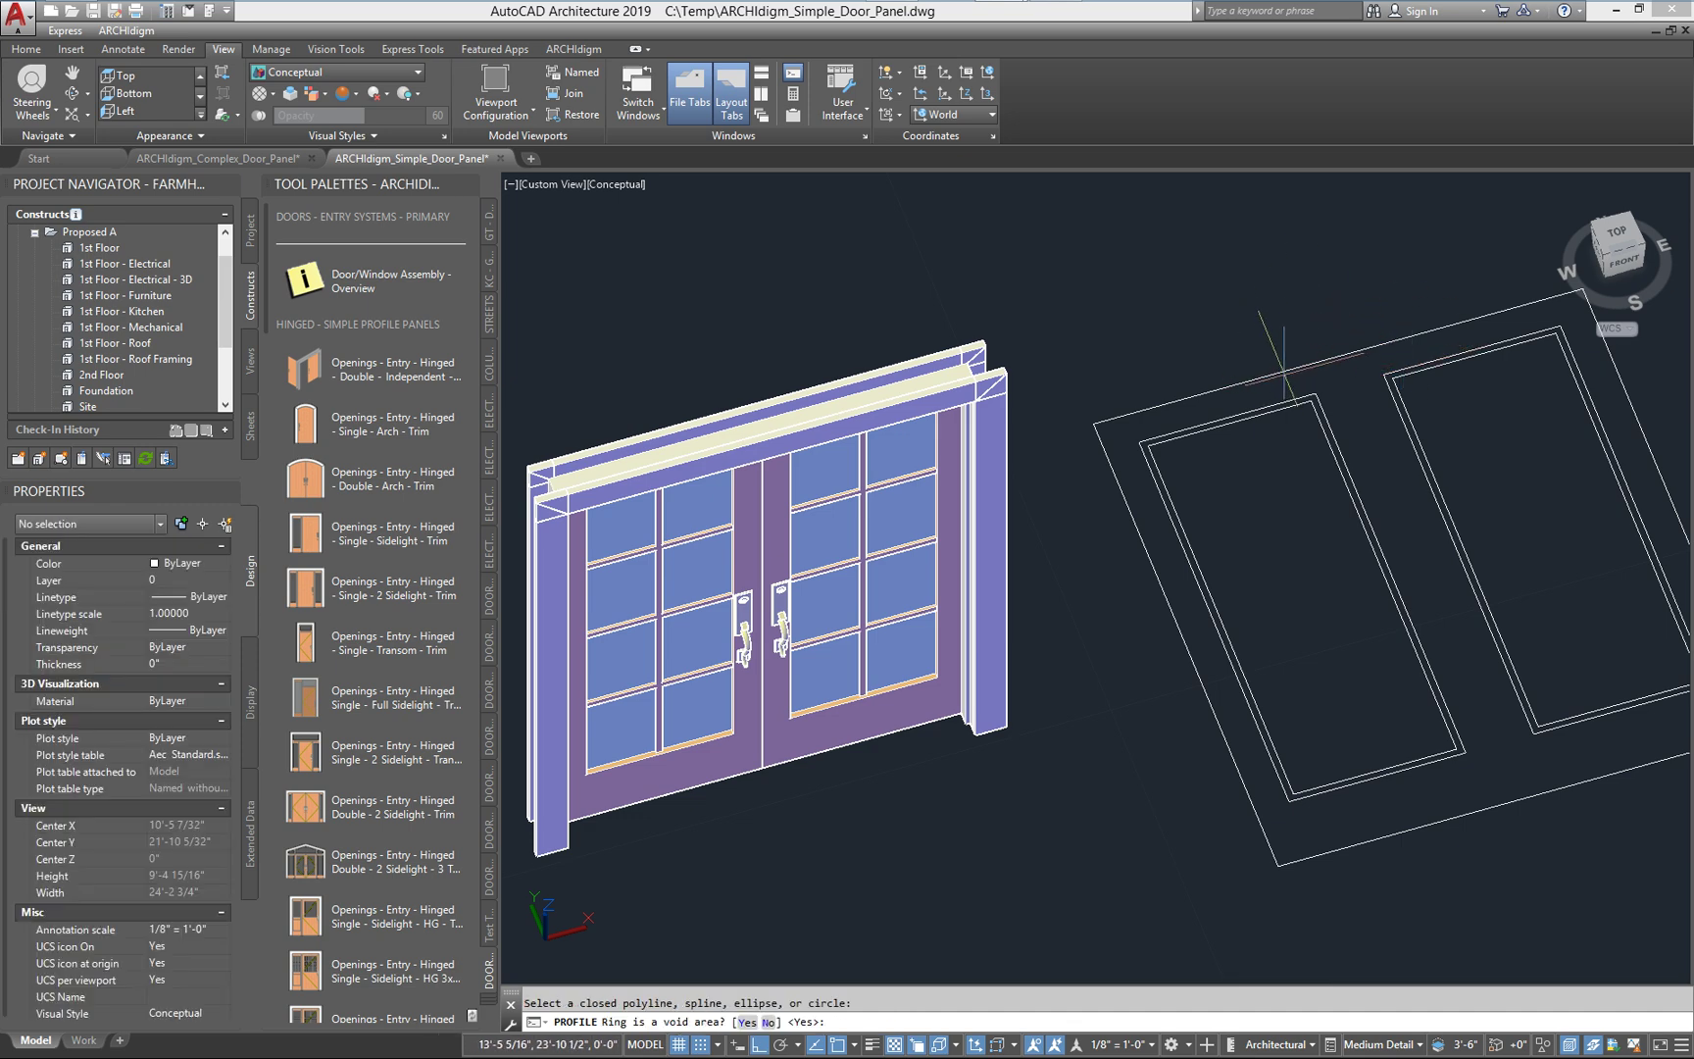
key("Return")
Add the left opening's inner offset rectangle to the Example 2 profile as a non-void ring
type("y")
key("Return")
scroll(1212, 431, "up", 2)
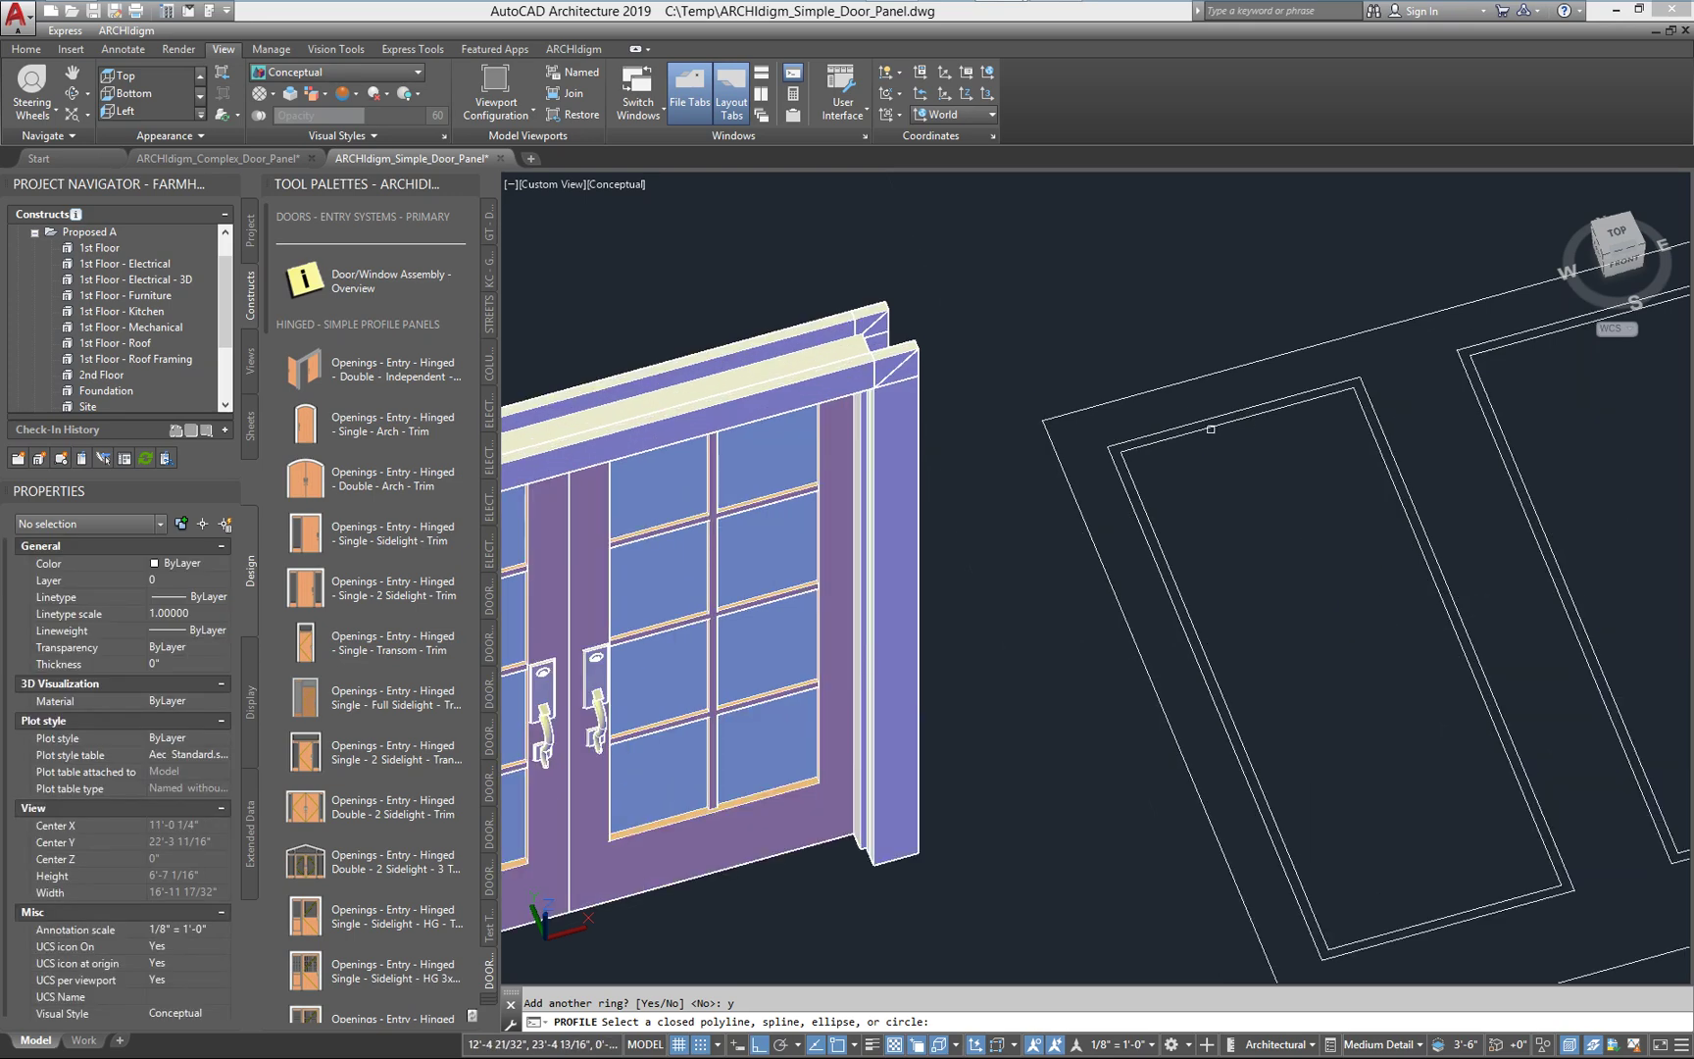
left_click(1212, 430)
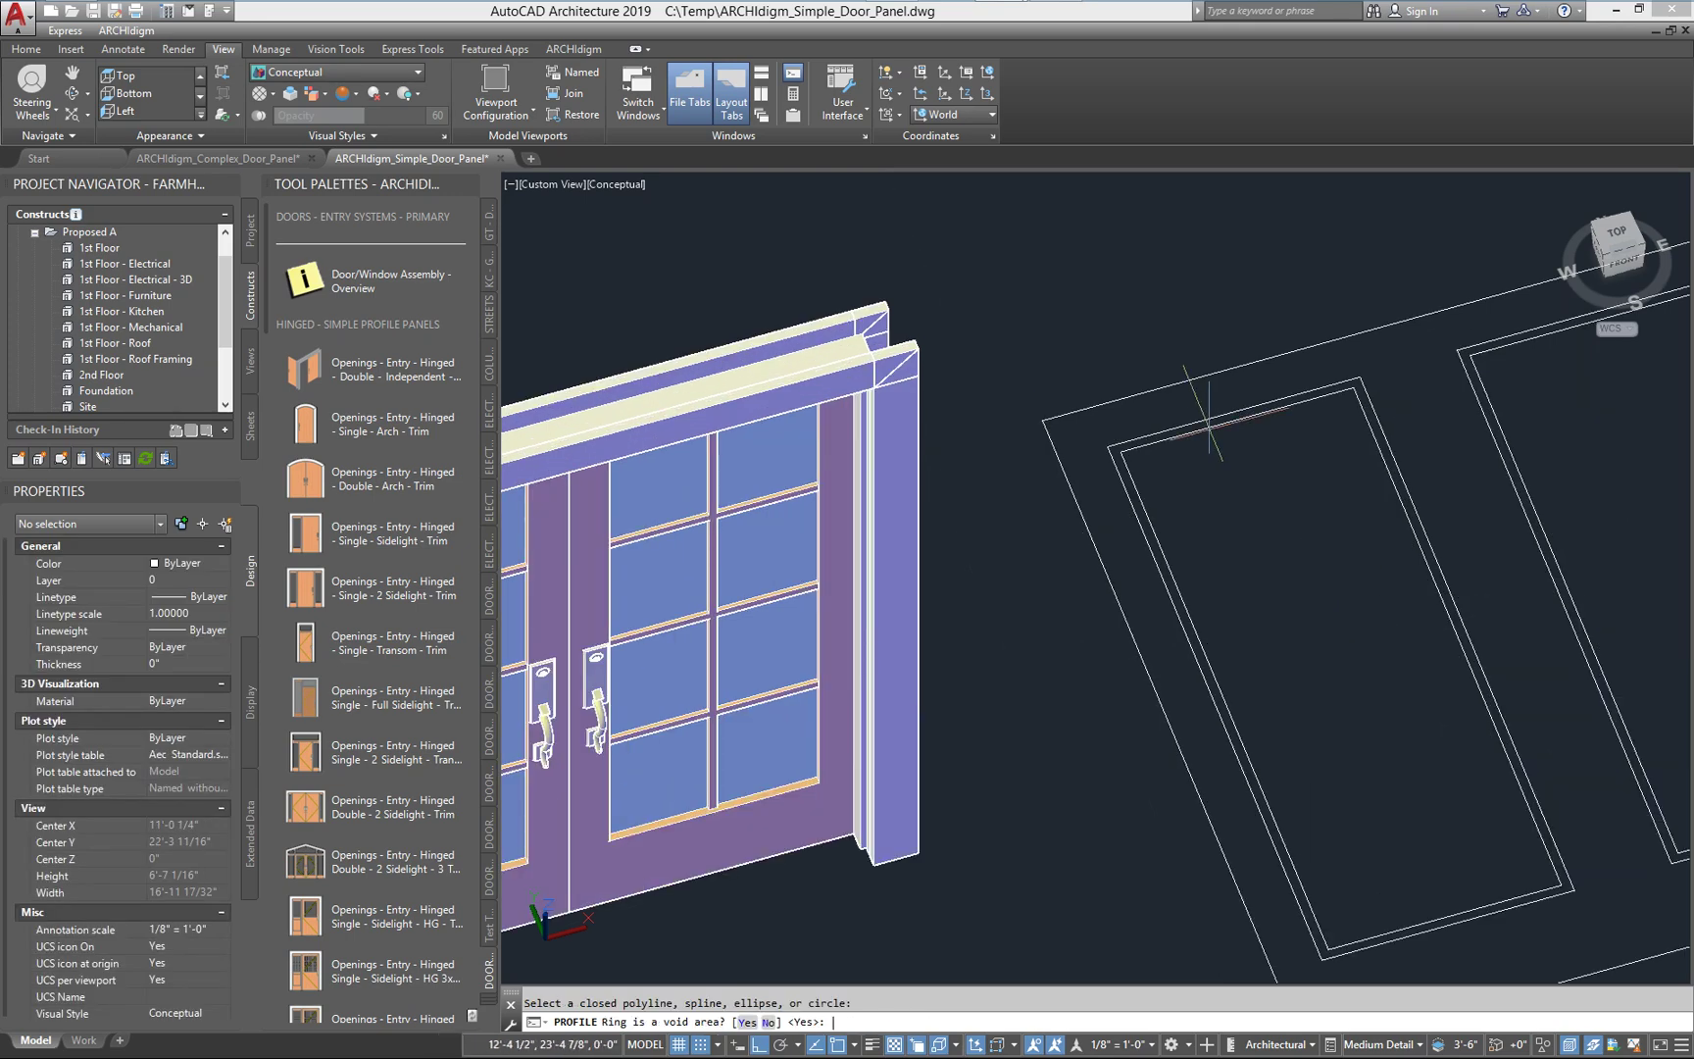
type("n")
key("Return")
Add the right opening's inner rectangle to the Example 2 profile as the last ring, accept the centroid as insertion point, and apply the definition
type("y")
key("Return")
middle_click_drag(1512, 344, 1146, 431)
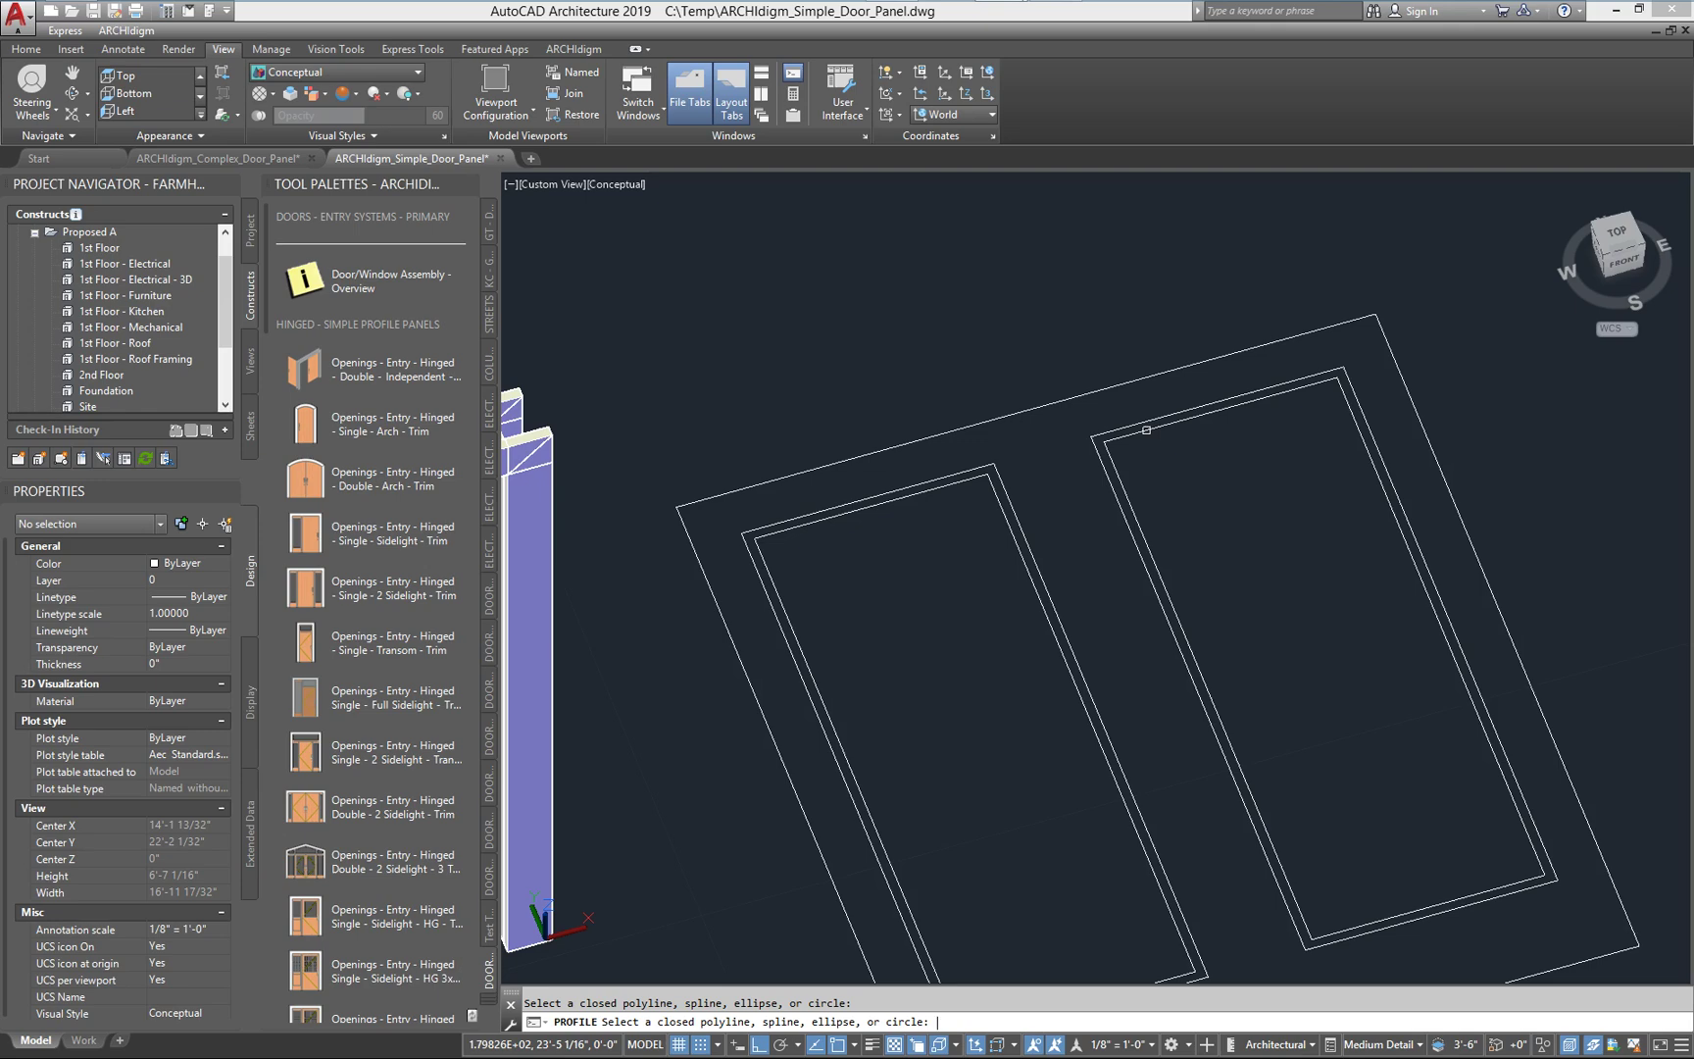
left_click(1146, 430)
key("Return")
key("Return")
key("Return")
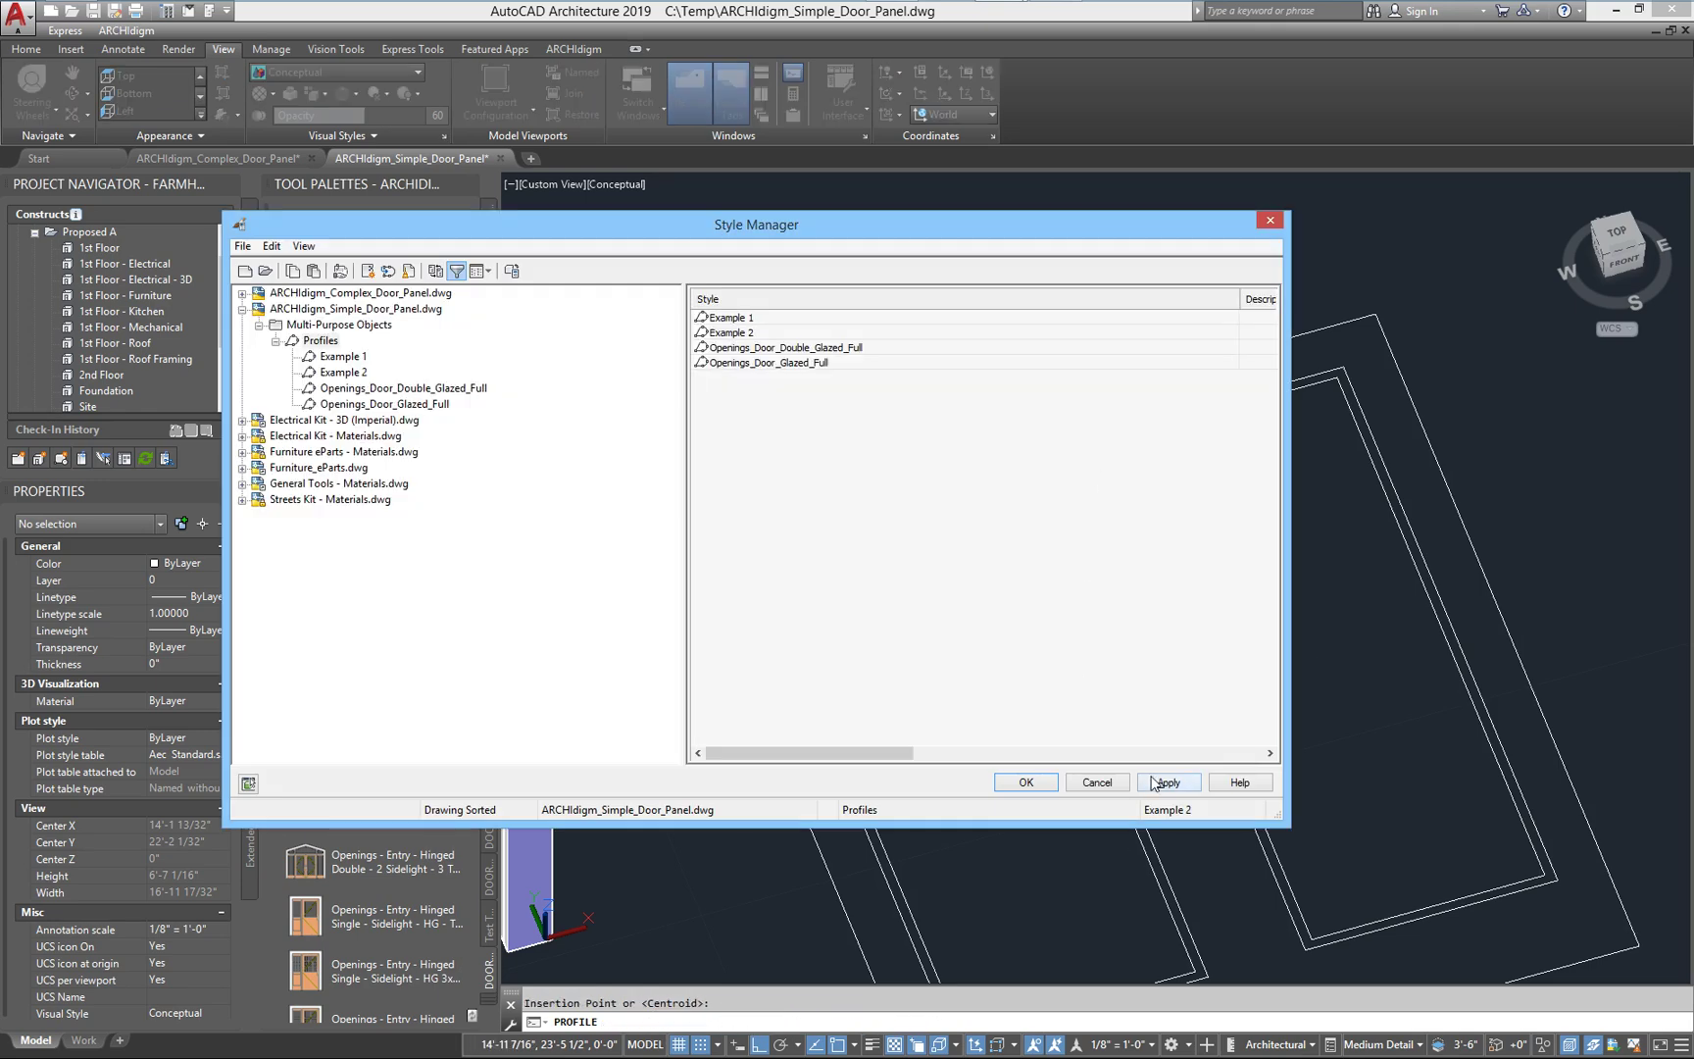
left_click(1160, 782)
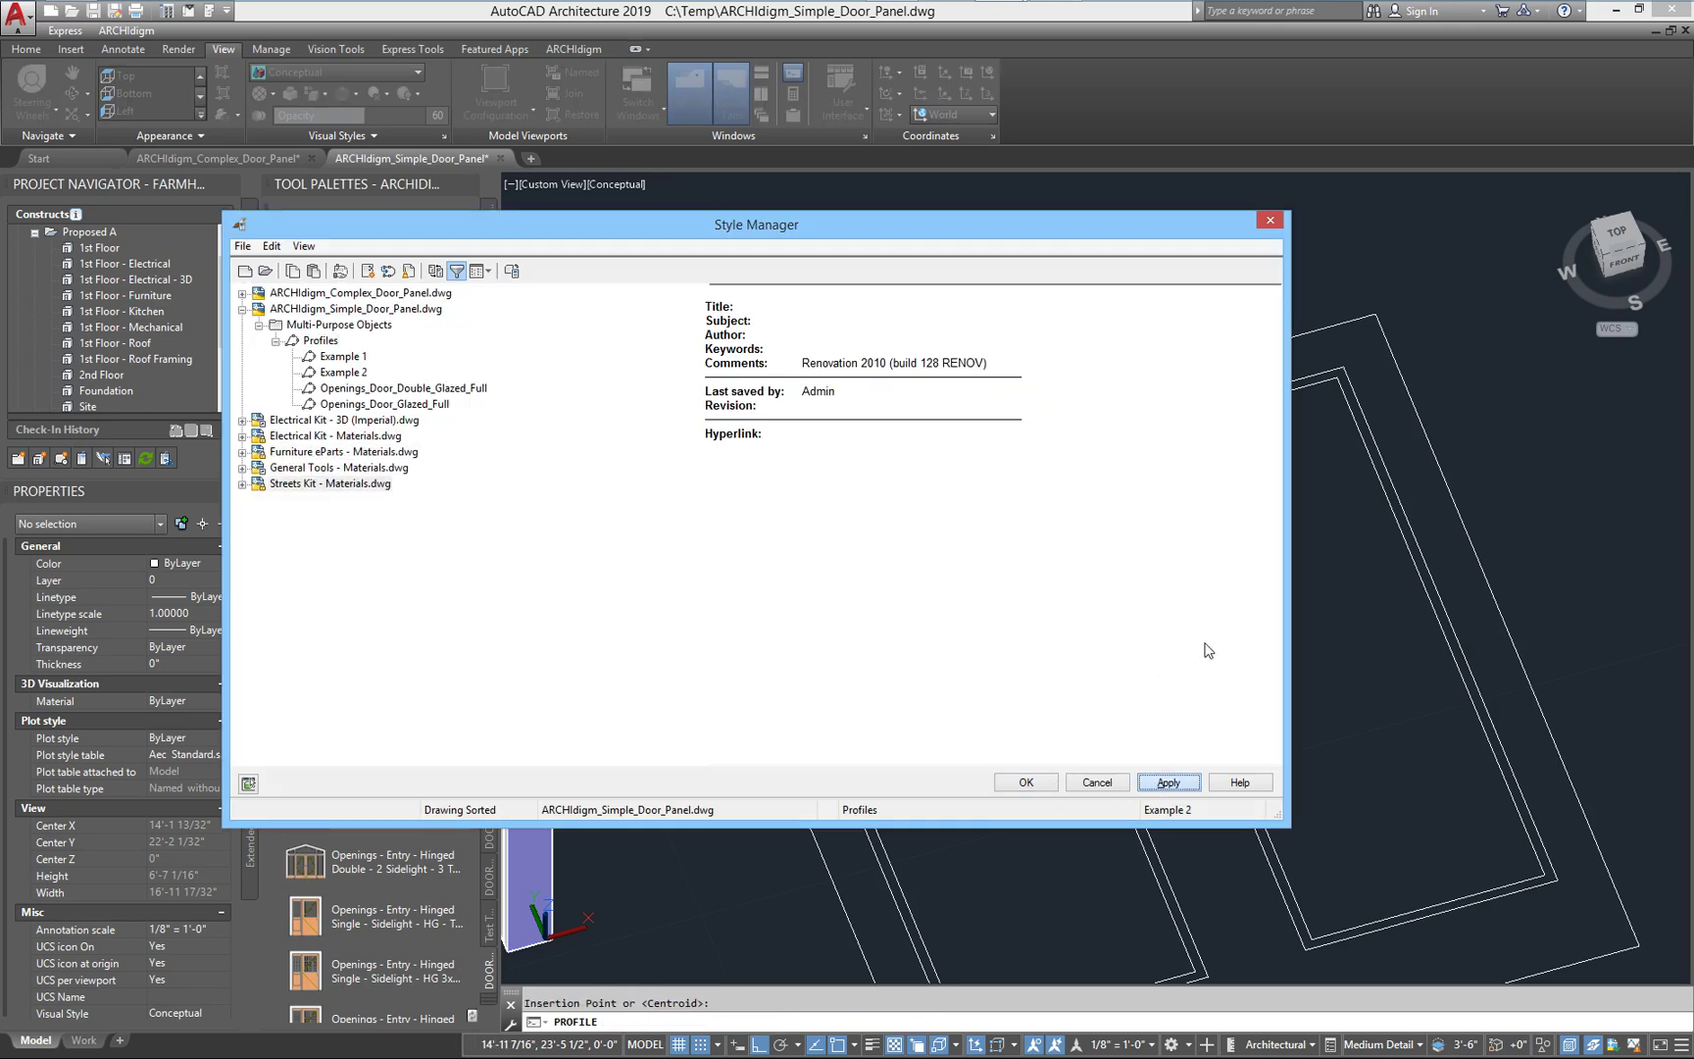
key("Escape")
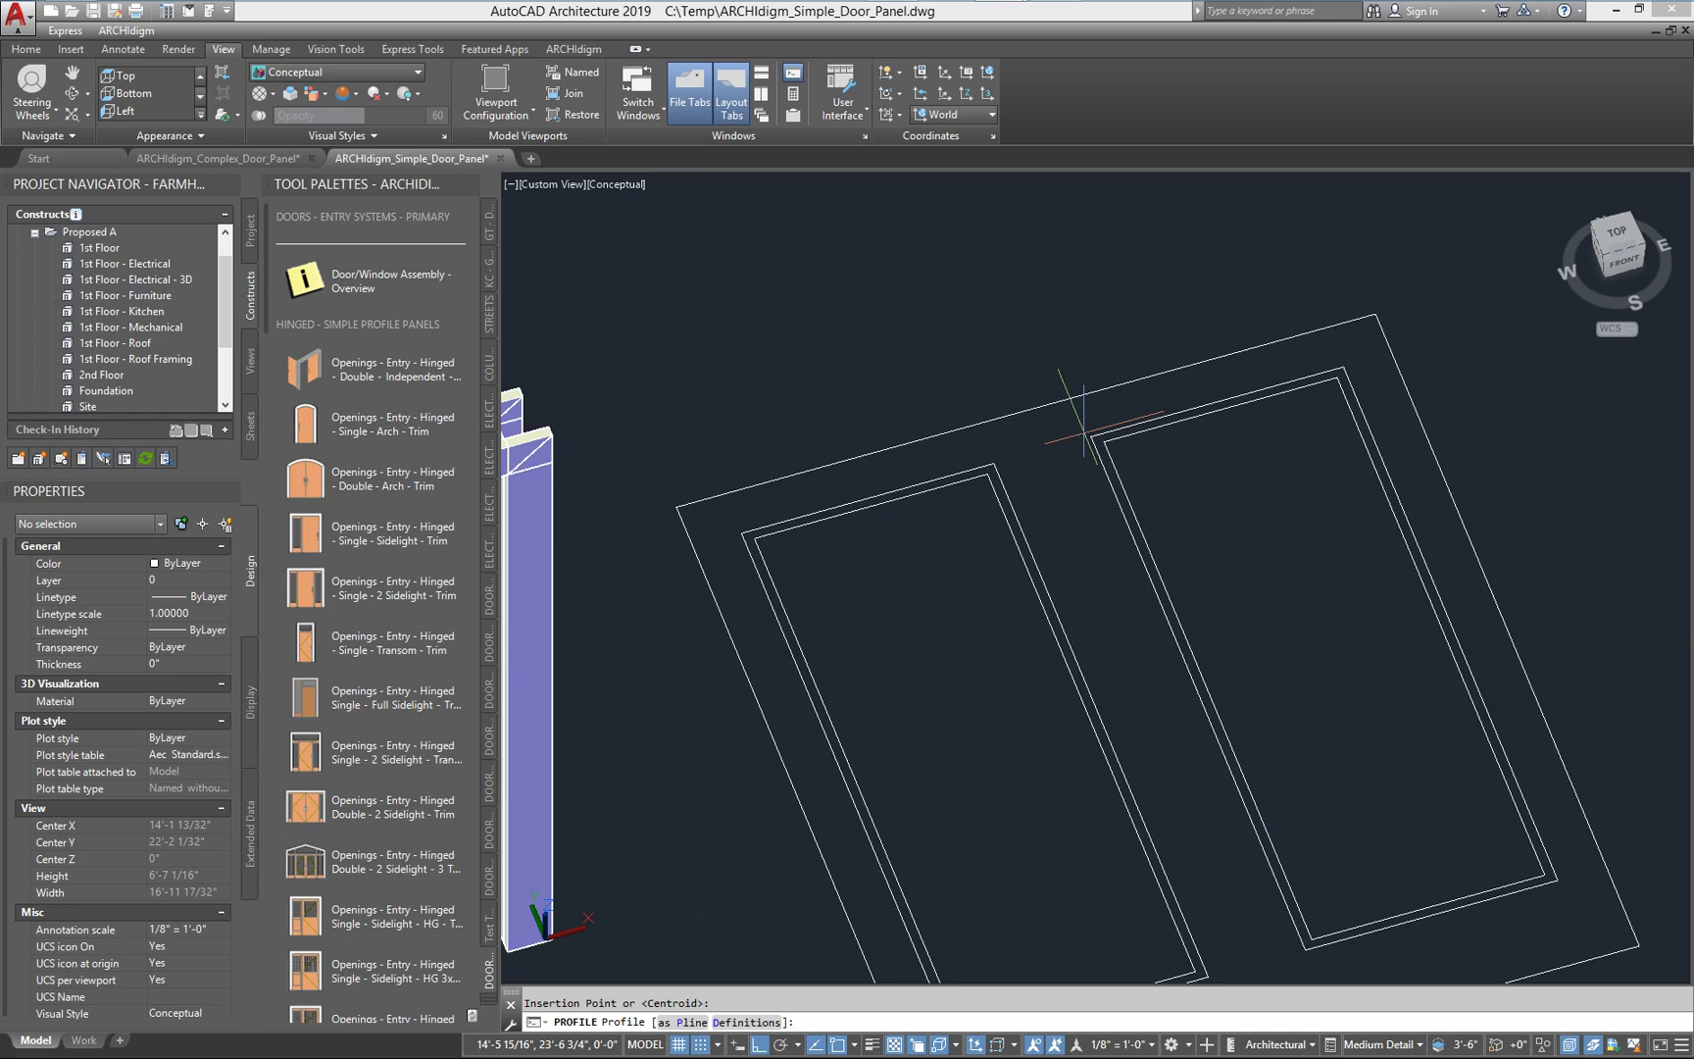
key("Escape")
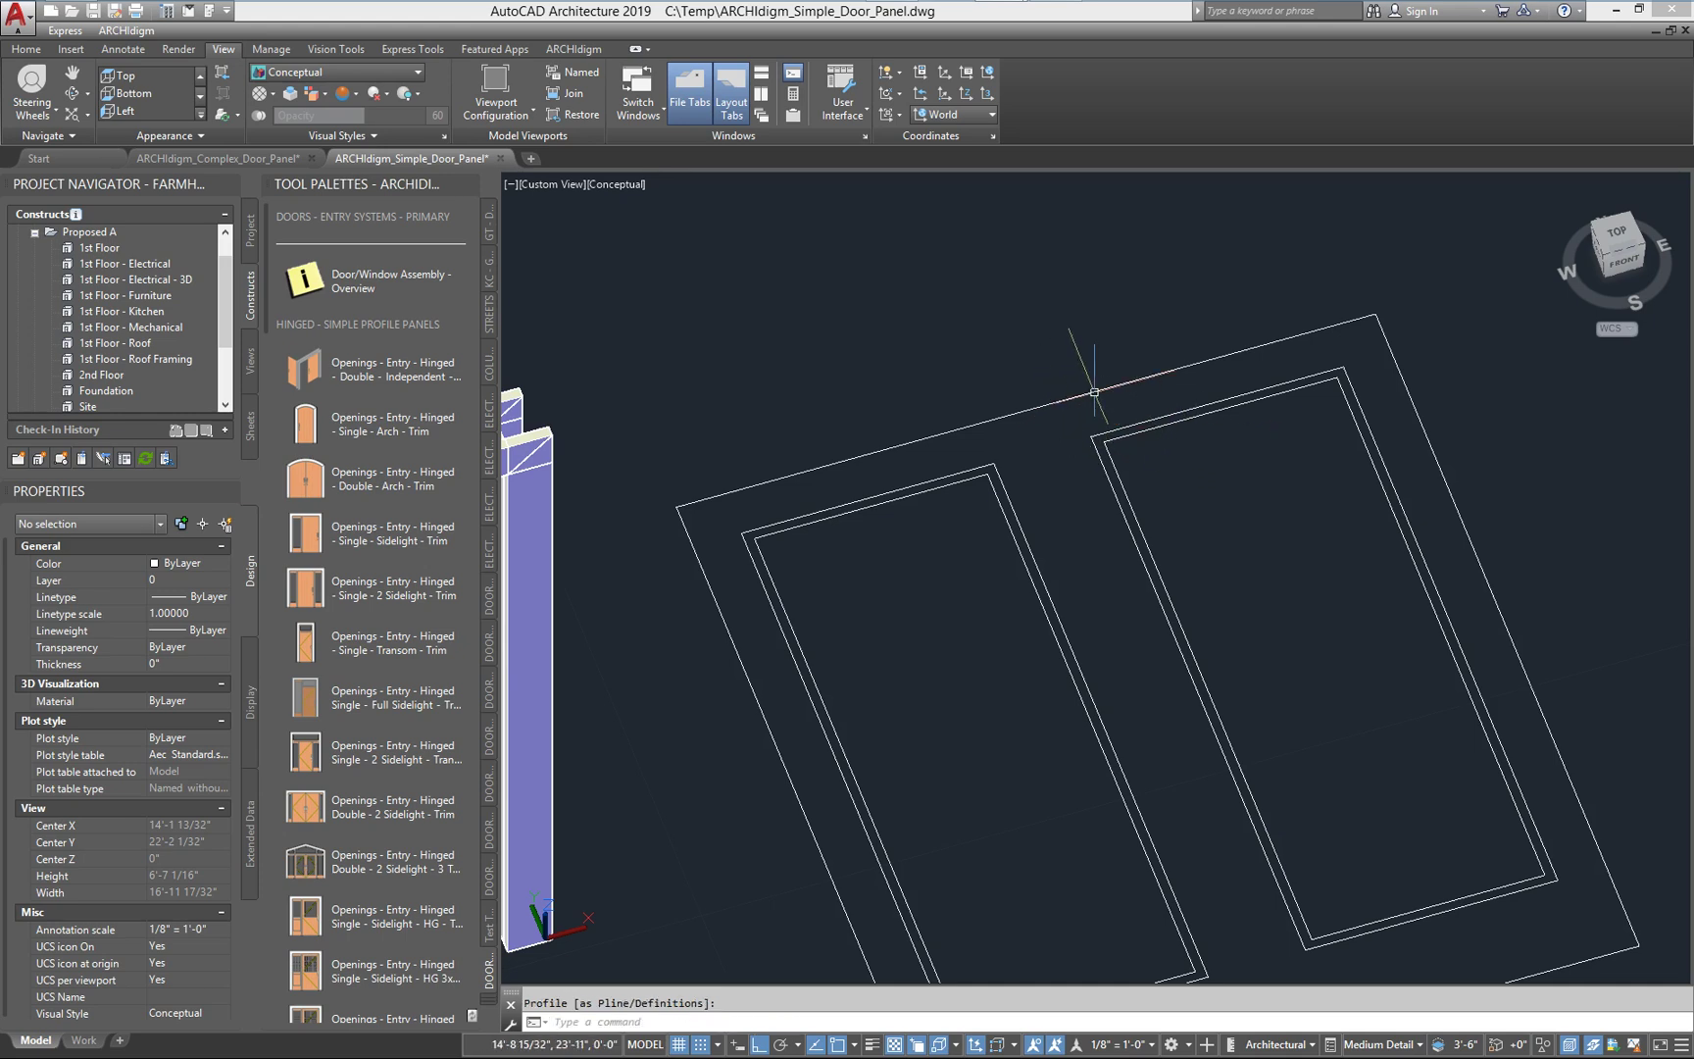
left_click(1094, 391)
left_click(1138, 424)
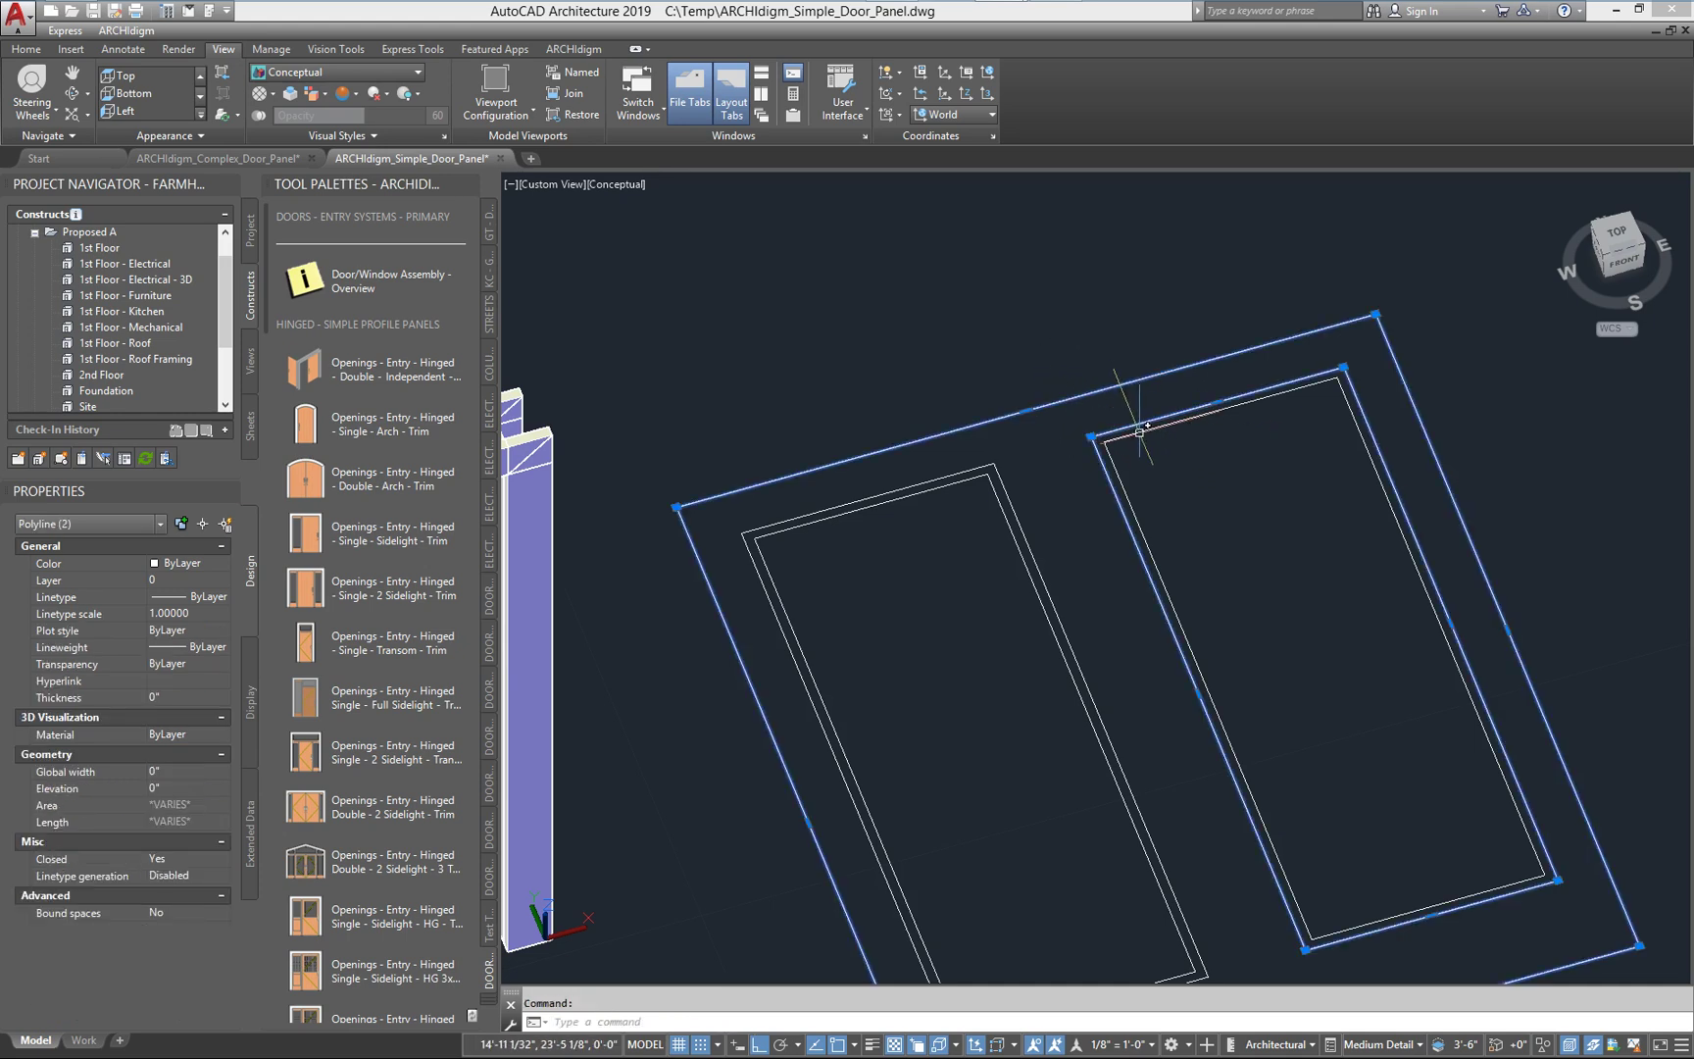
left_click(1140, 434)
key("Escape")
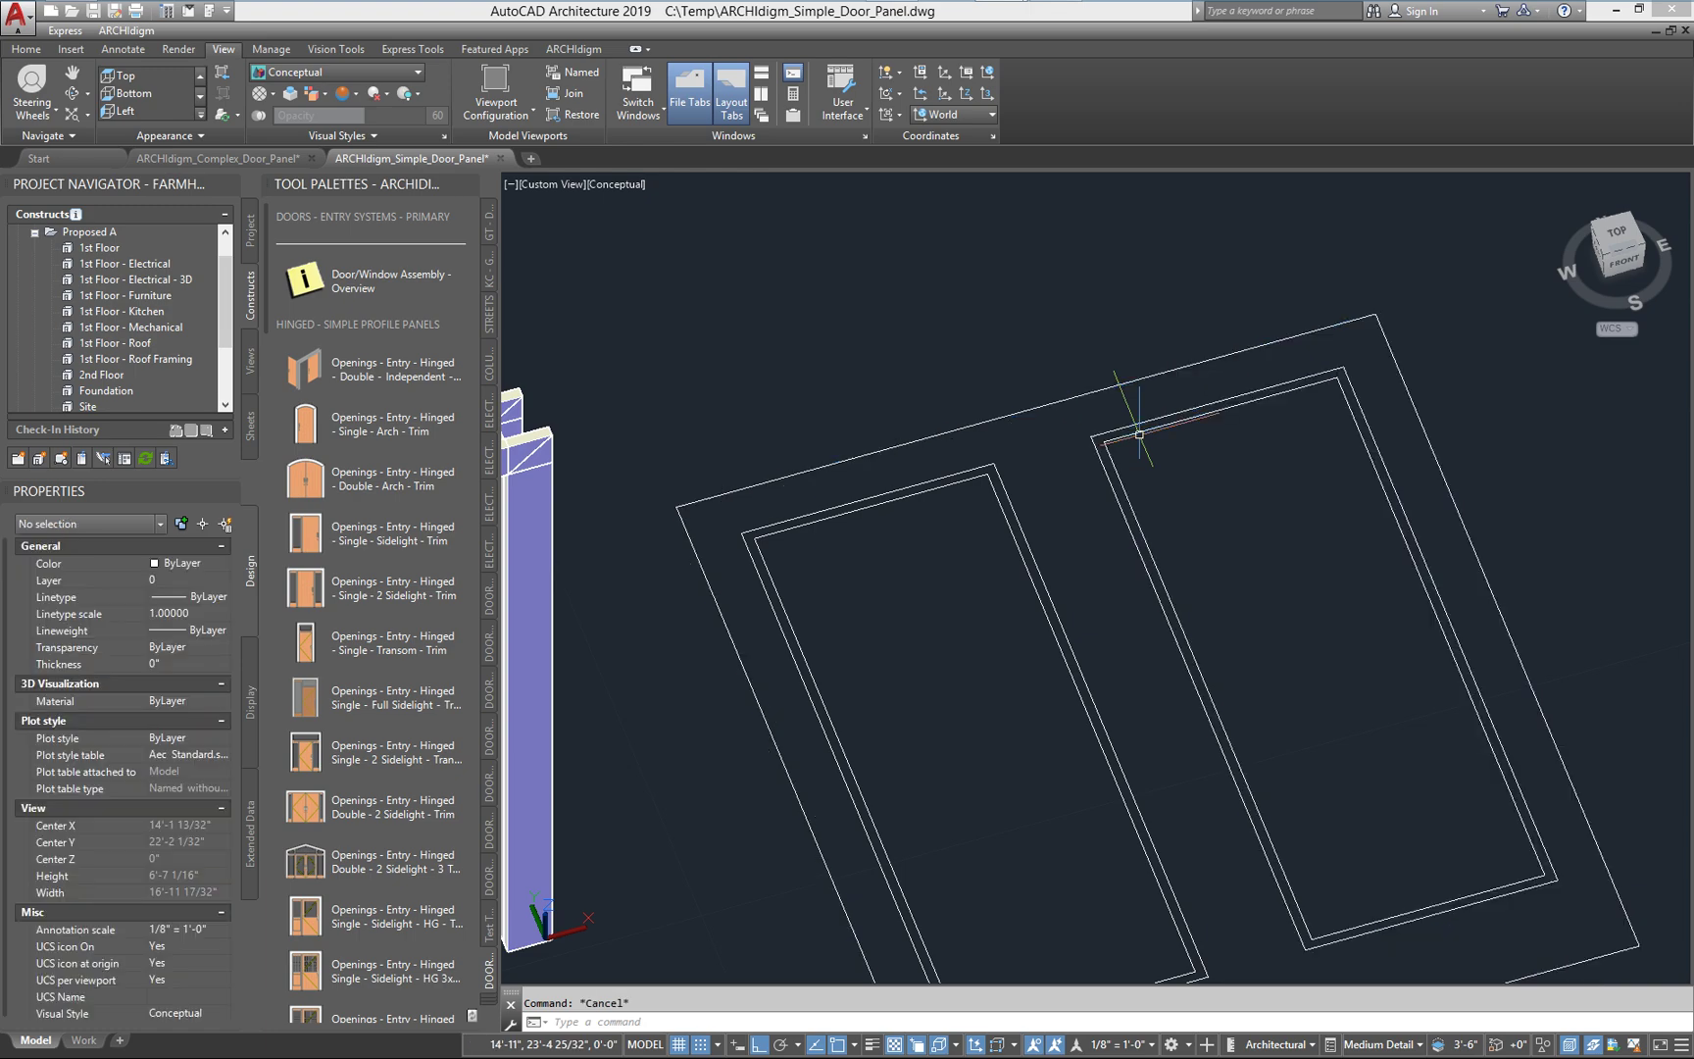
Copy and assign a new style to the double glazed door beside the panel outlines, naming it Entry - Hinged - Double - FG 2x4 - Trim - 2
scroll(1195, 381, "down", 2)
middle_click_drag(775, 684, 1171, 567)
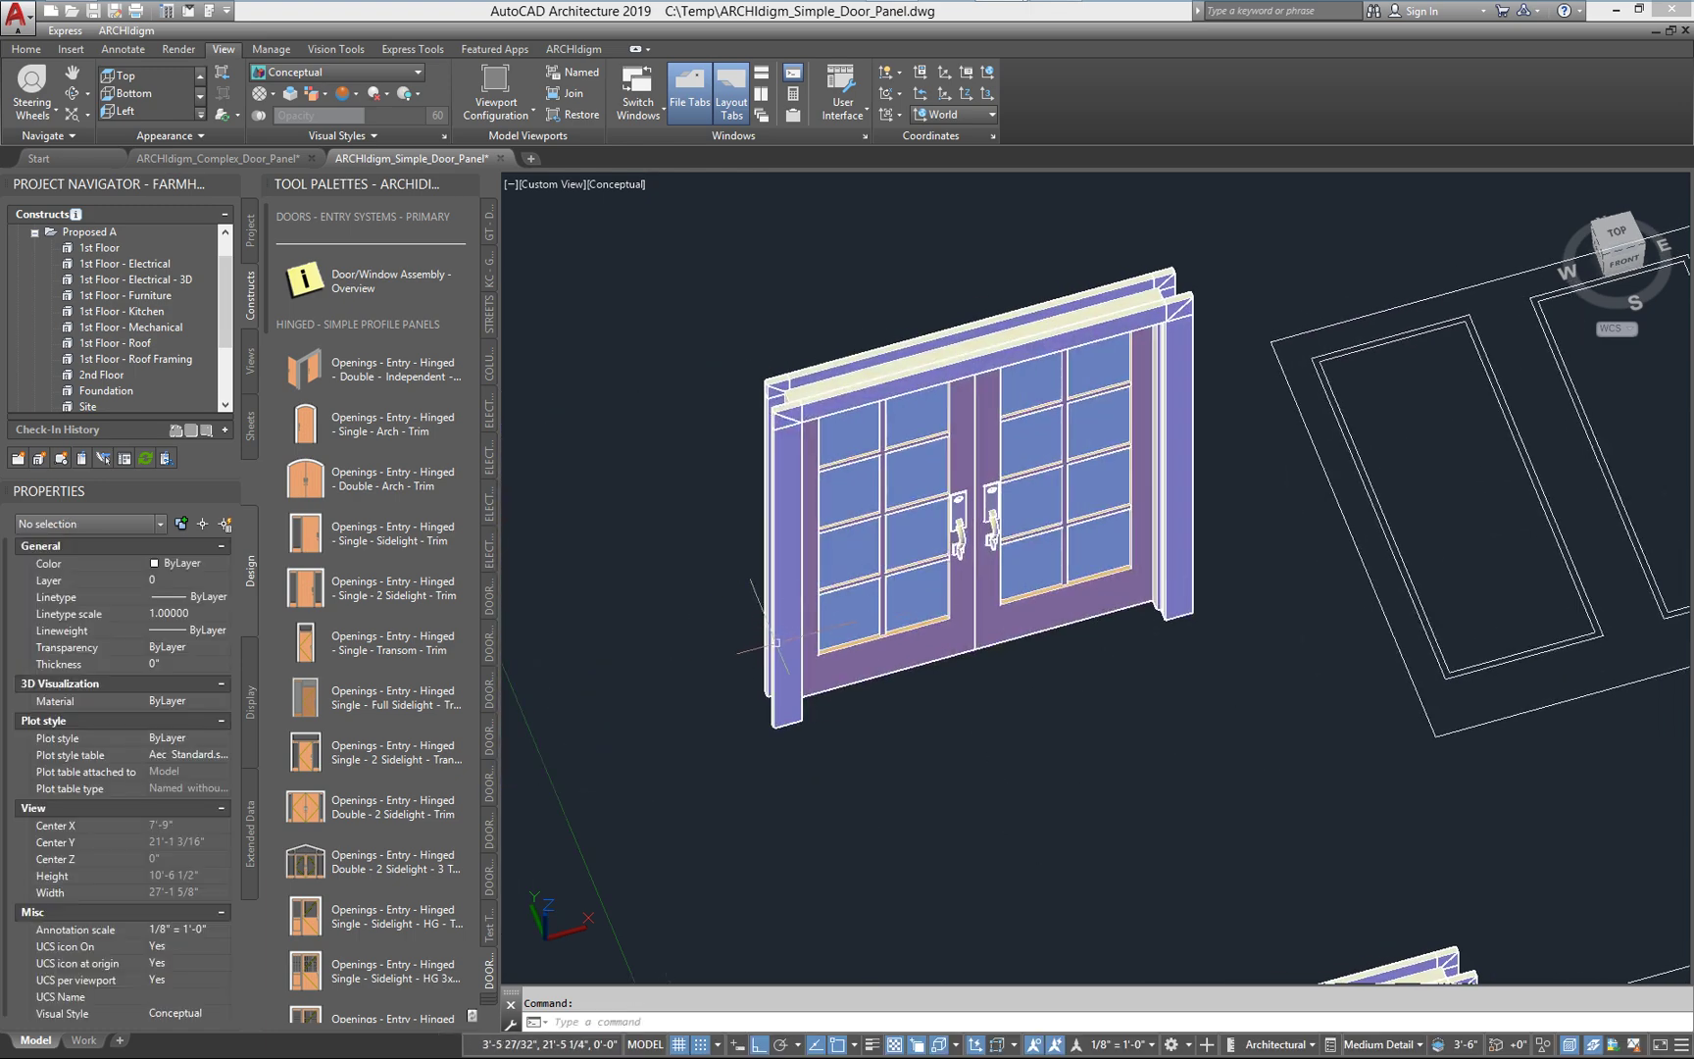
left_click(776, 639)
right_click(777, 644)
left_click(852, 945)
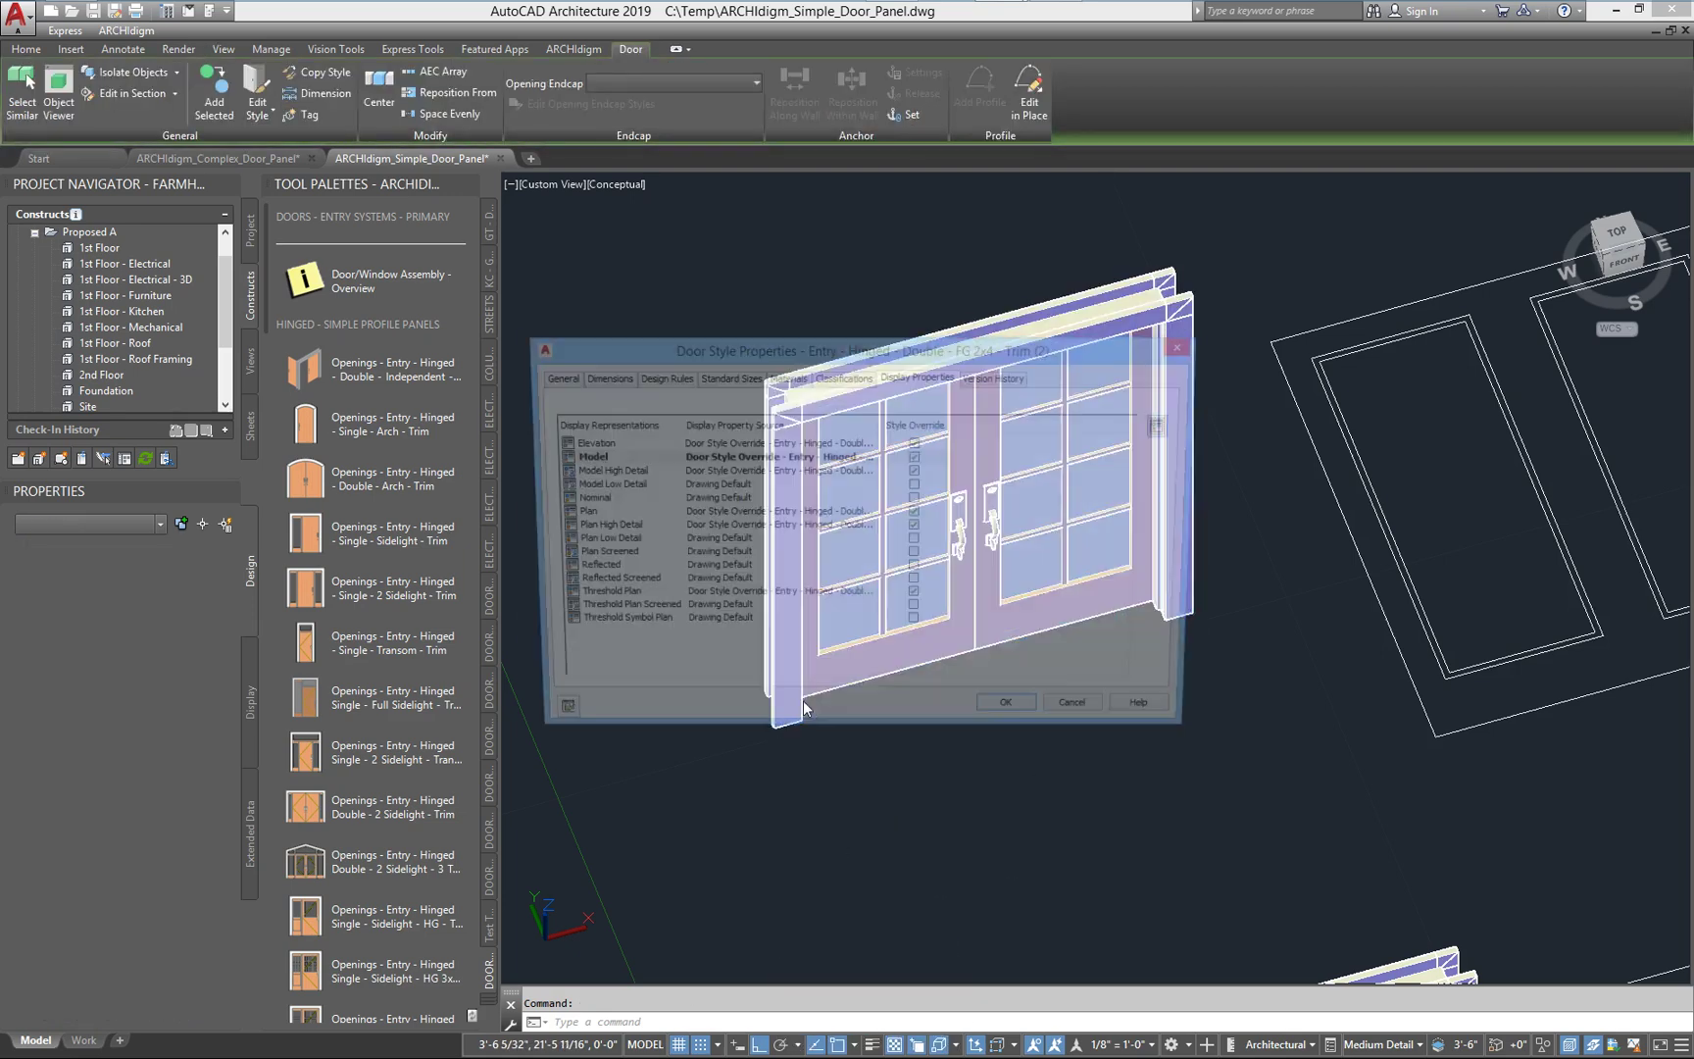
left_click(552, 375)
key("End")
key("BackSpace")
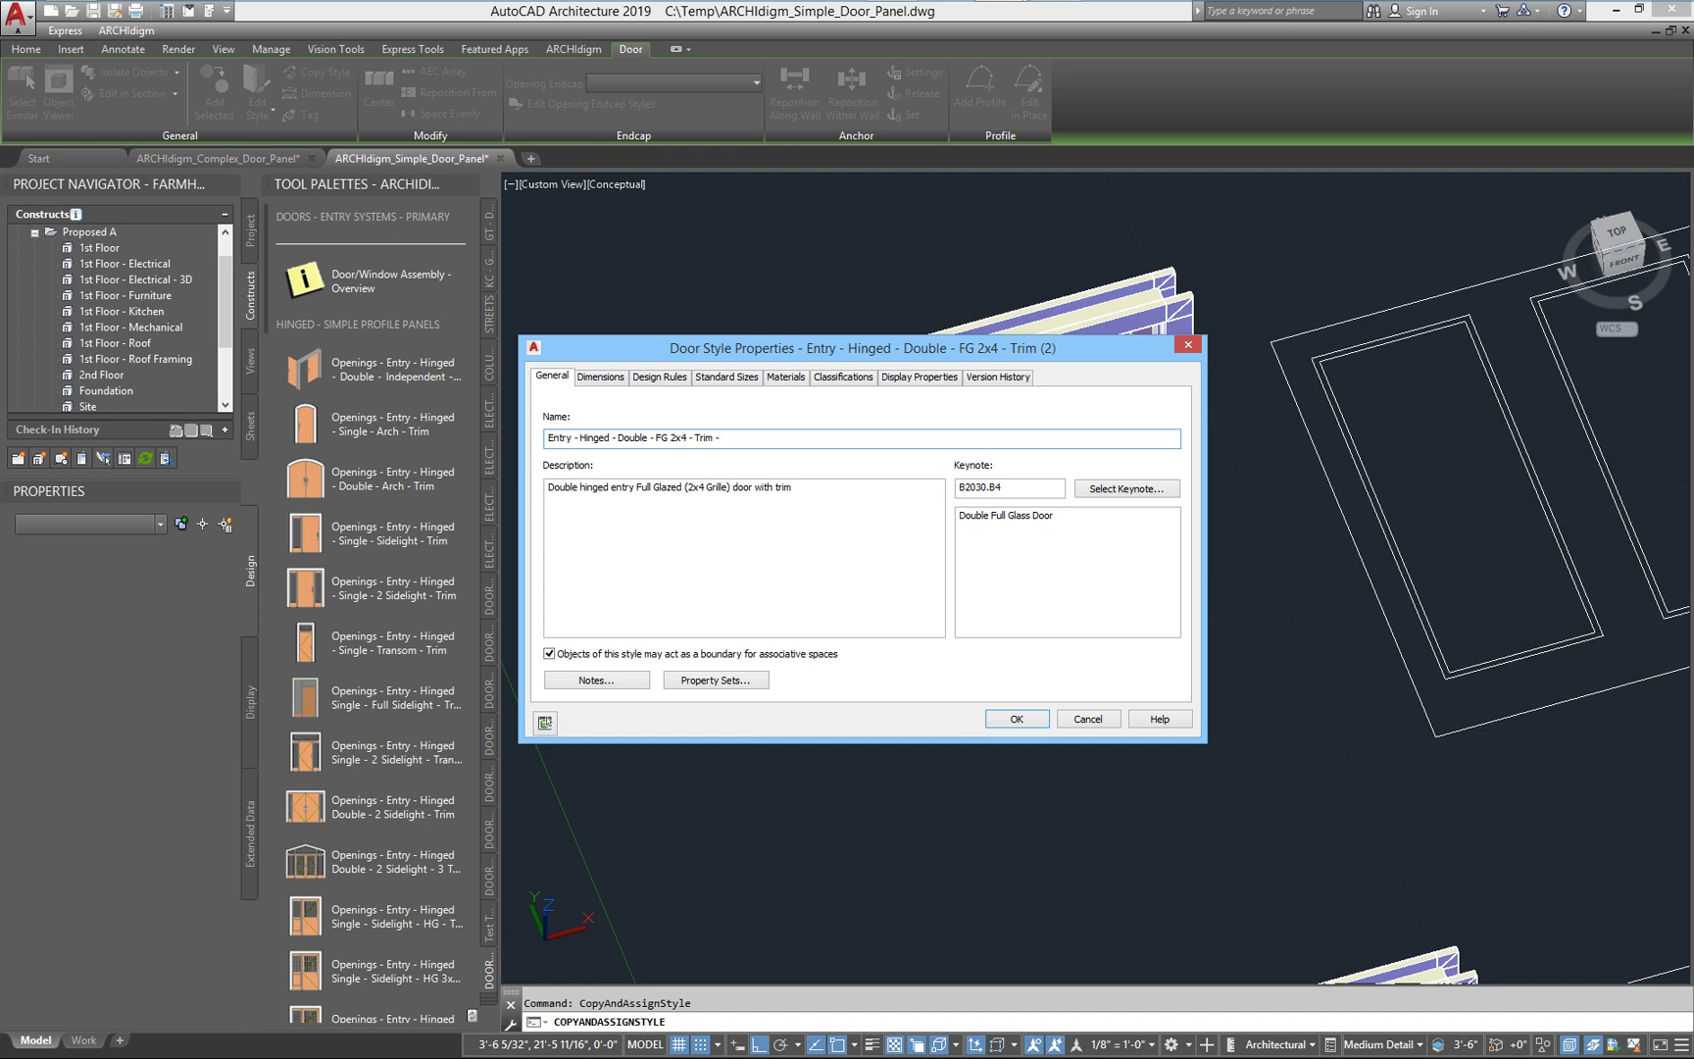
Set the new door style's shape to use the Example 2 profile and accept the style changes
left_click(672, 379)
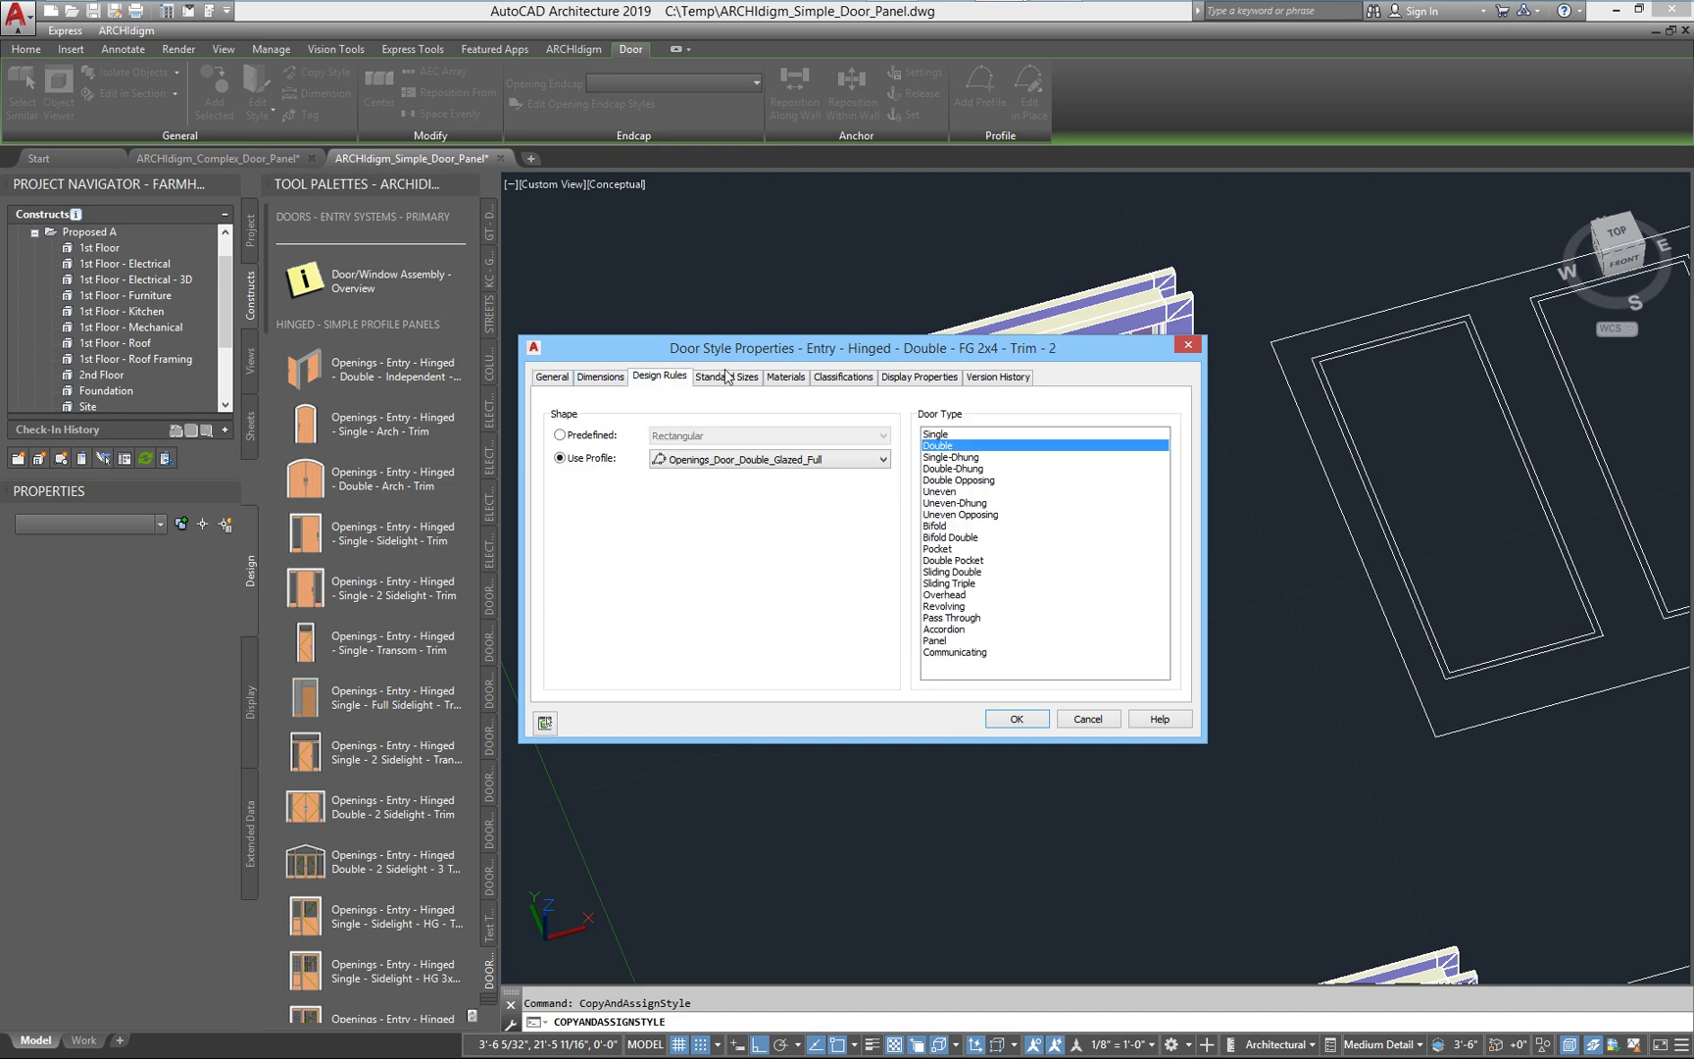
left_click(787, 466)
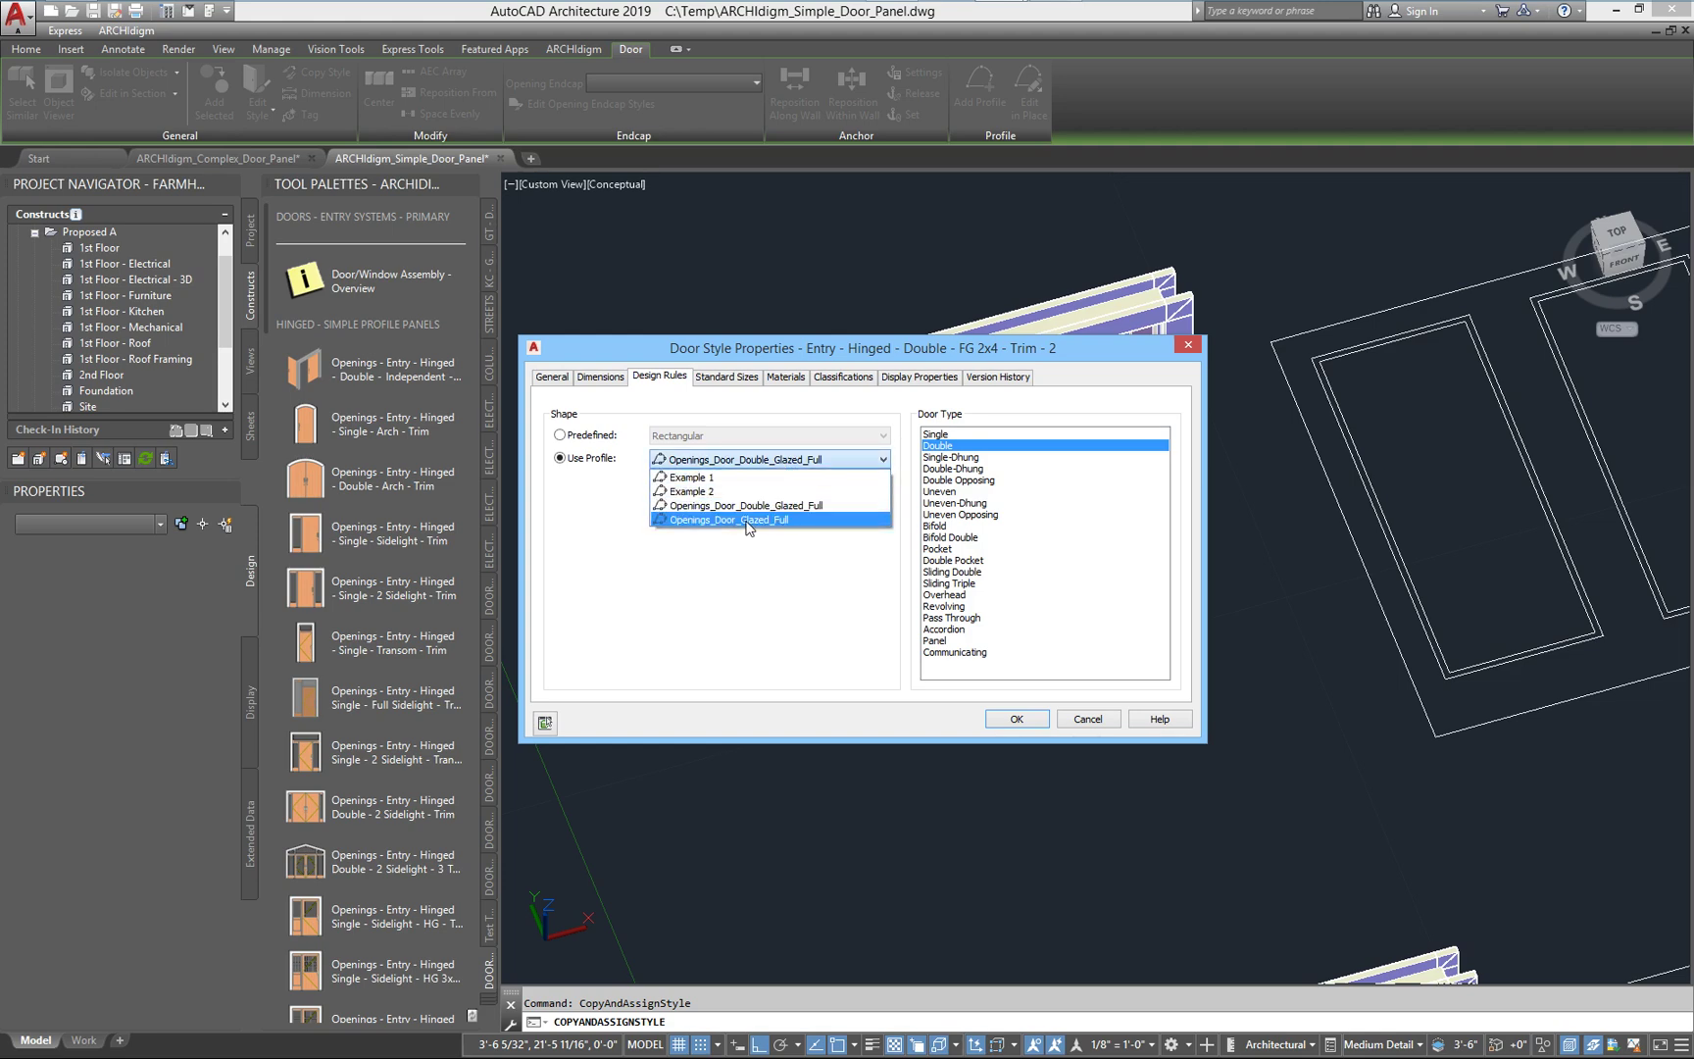
left_click(706, 491)
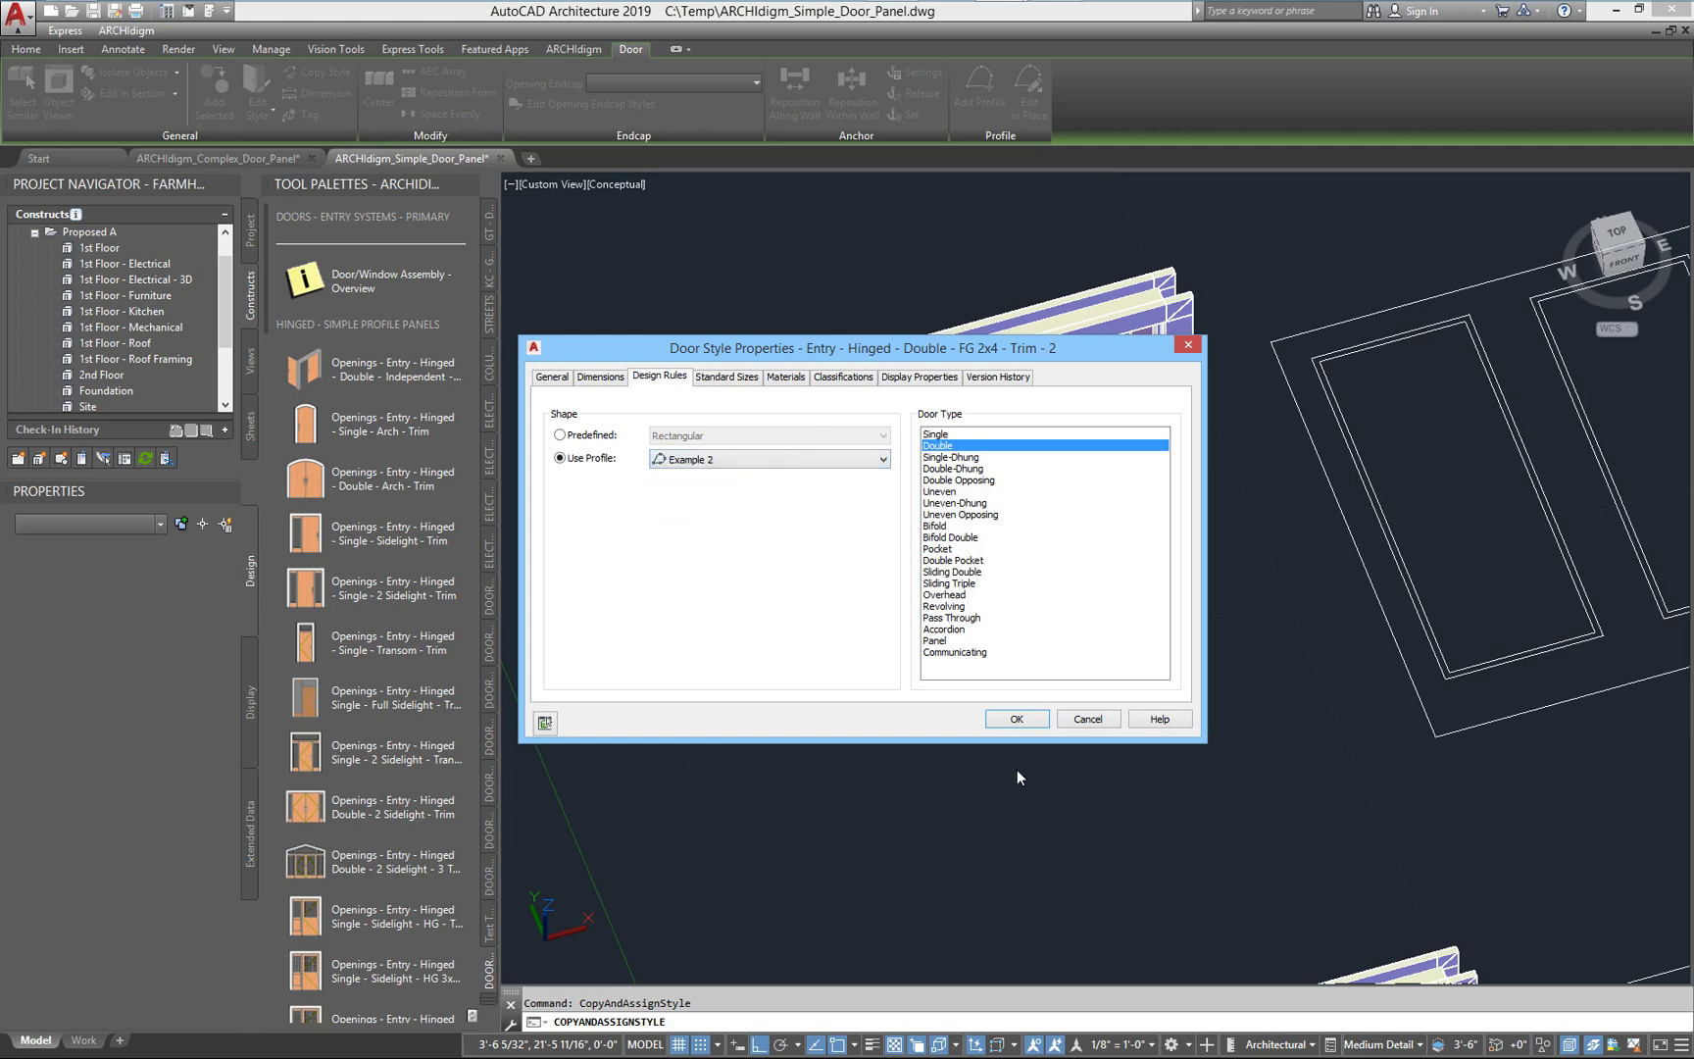
left_click(1016, 718)
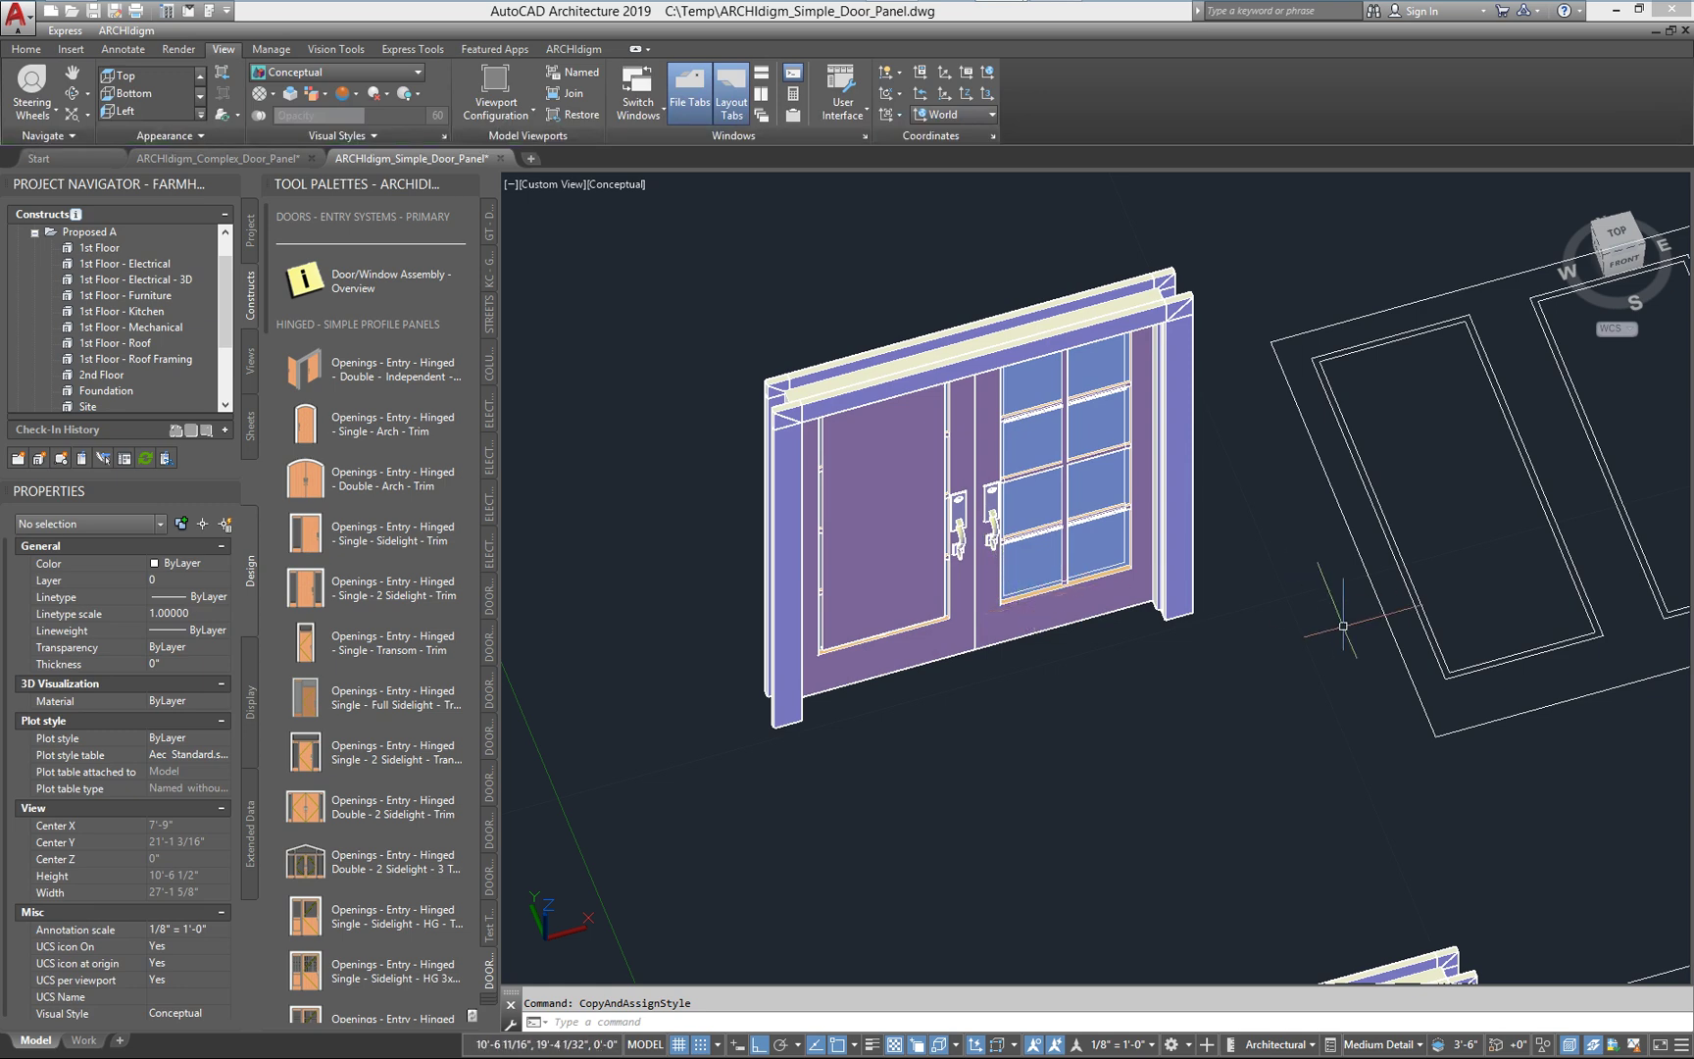
Redefine the Example 2 profile from the drawing, using the double panel's outermost rectangle as the first ring
middle_click_drag(1343, 626, 1074, 674)
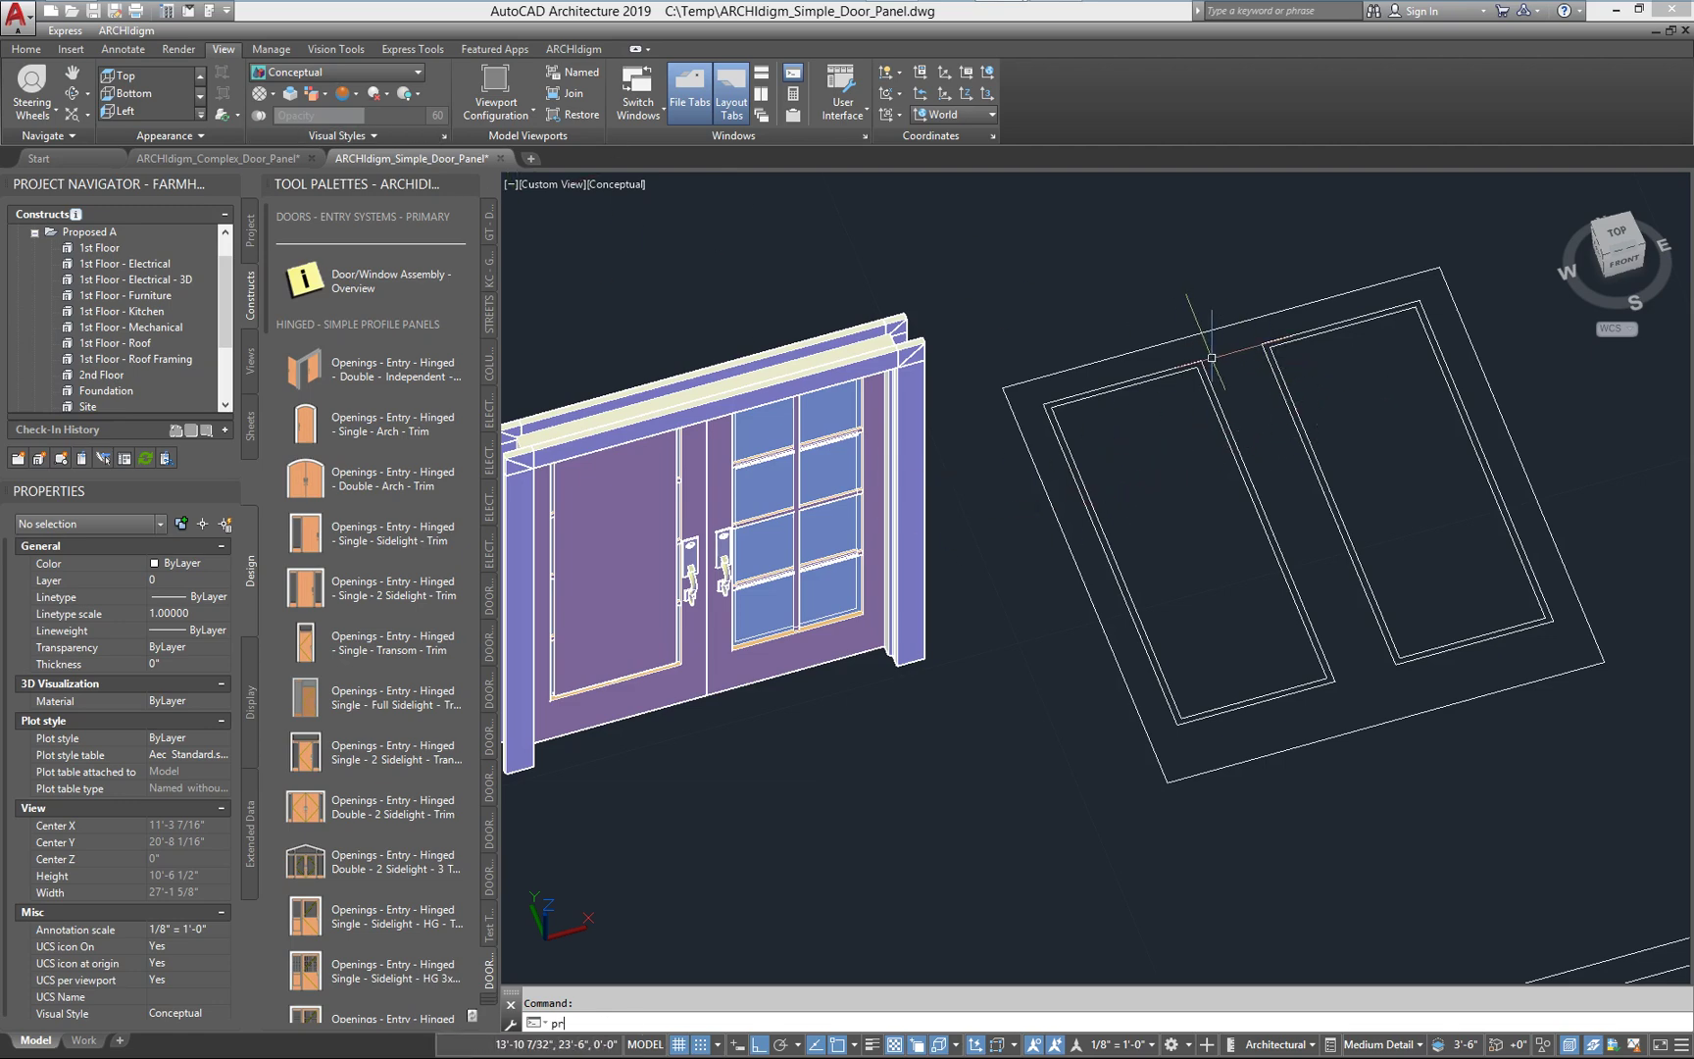
type("ile")
key("Return")
type("d")
key("Return")
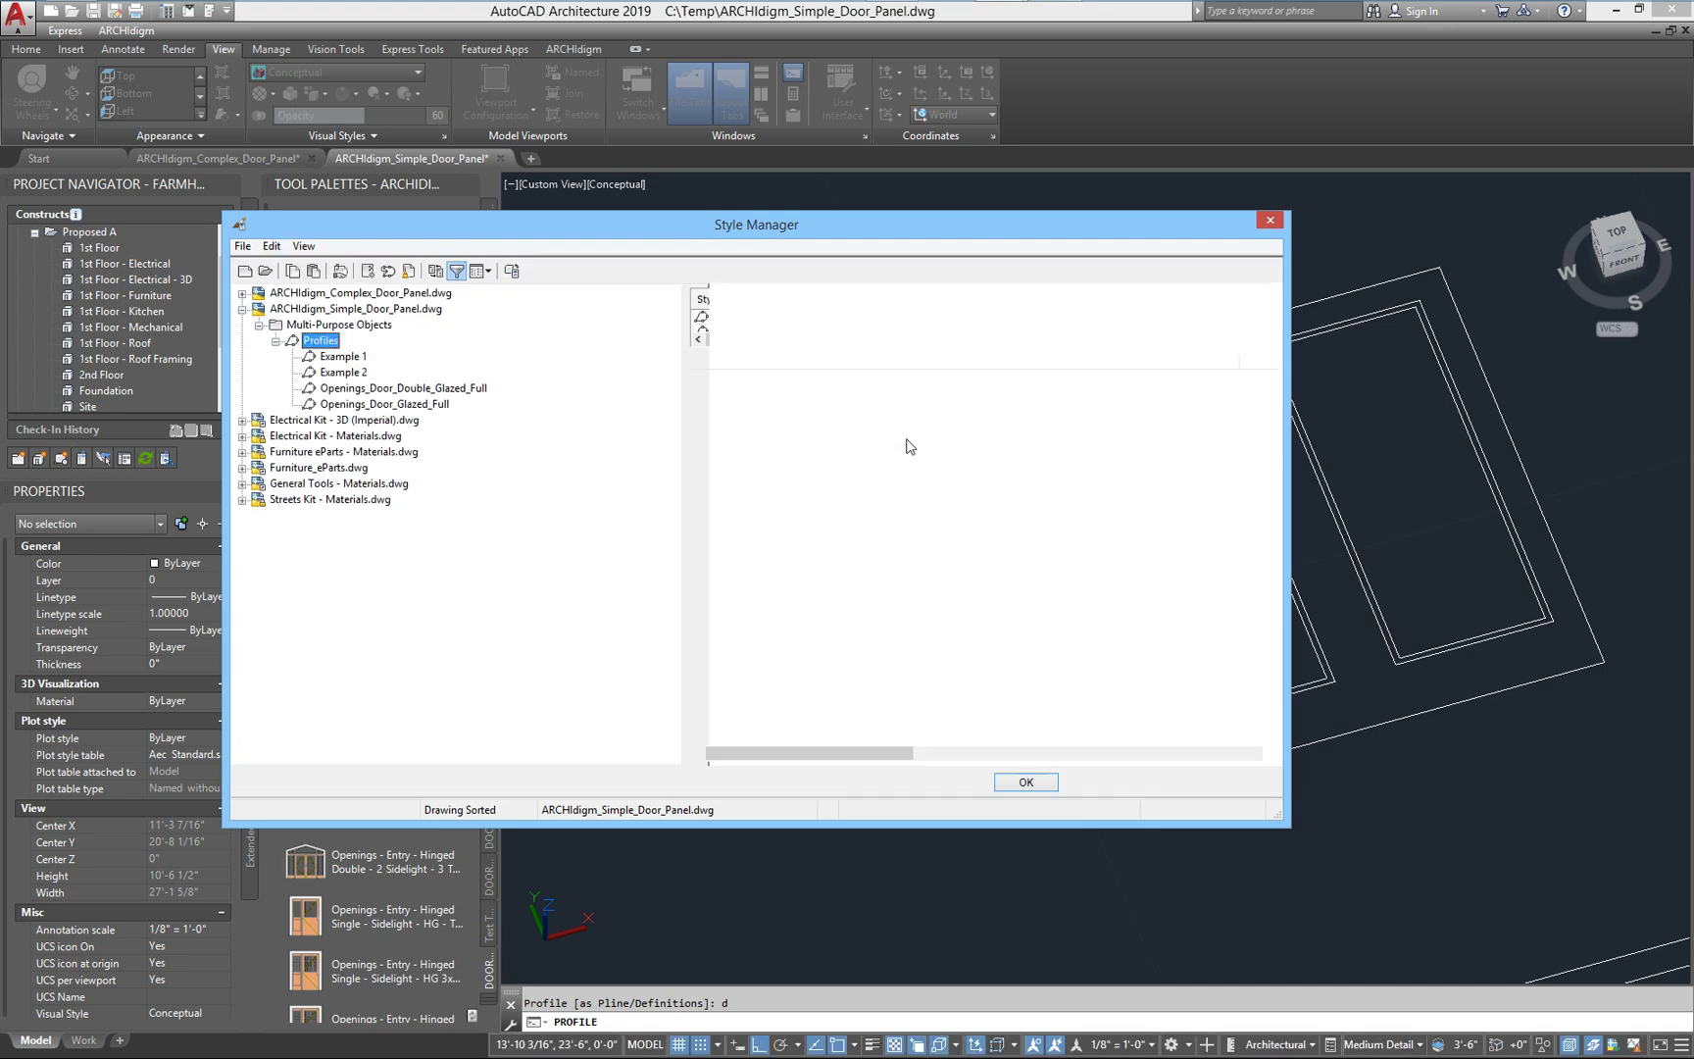
left_click(742, 336)
right_click(742, 337)
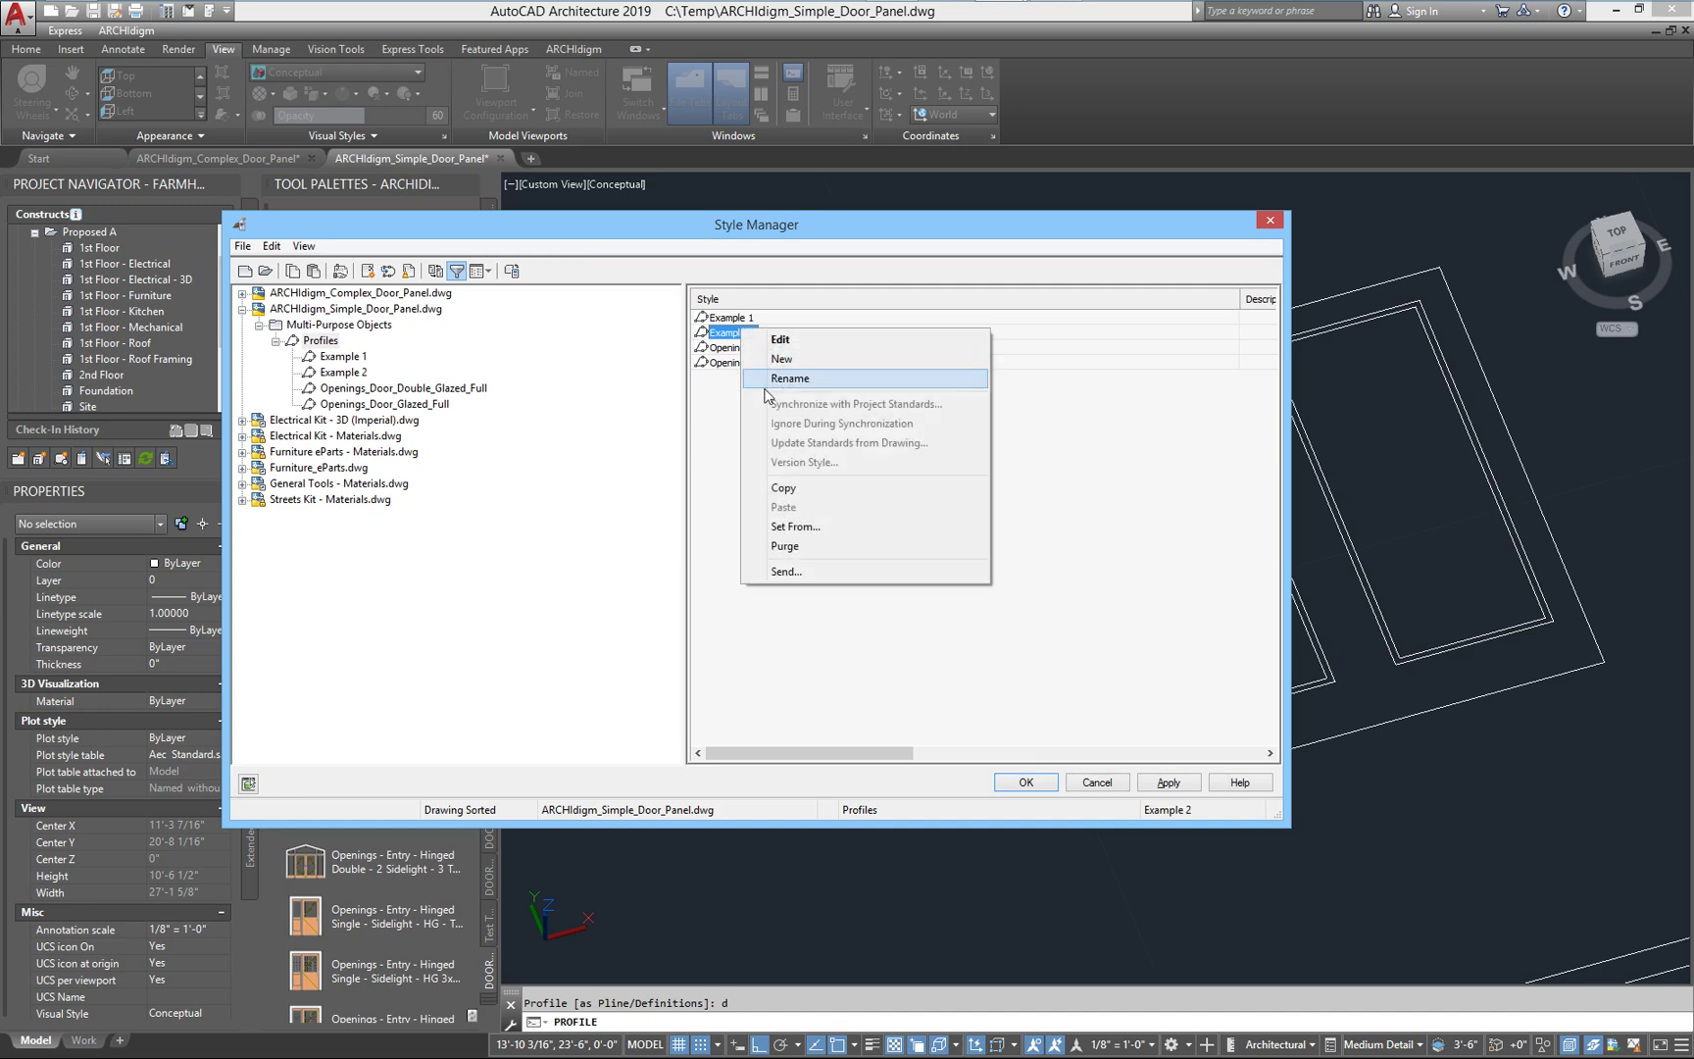
left_click(784, 517)
left_click(1181, 341)
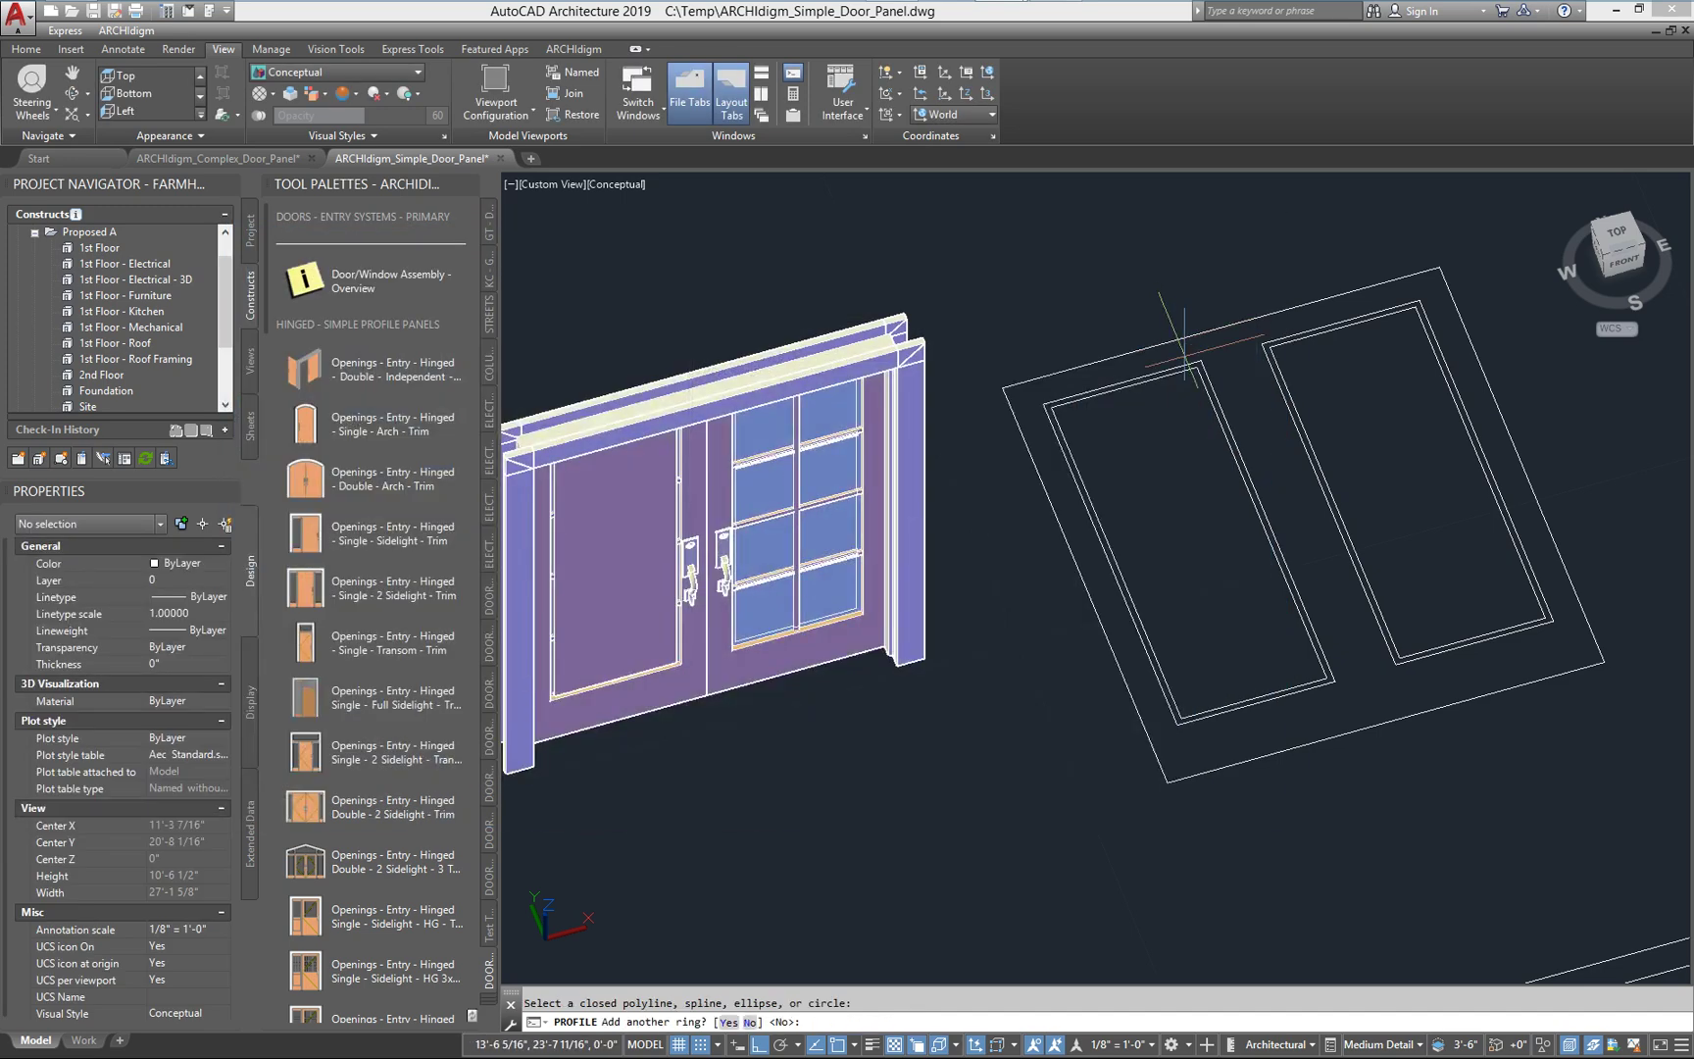
Add the left opening's outer rectangle to the Example 2 profile as a void ring
type("y")
key("Return")
left_click(1158, 372)
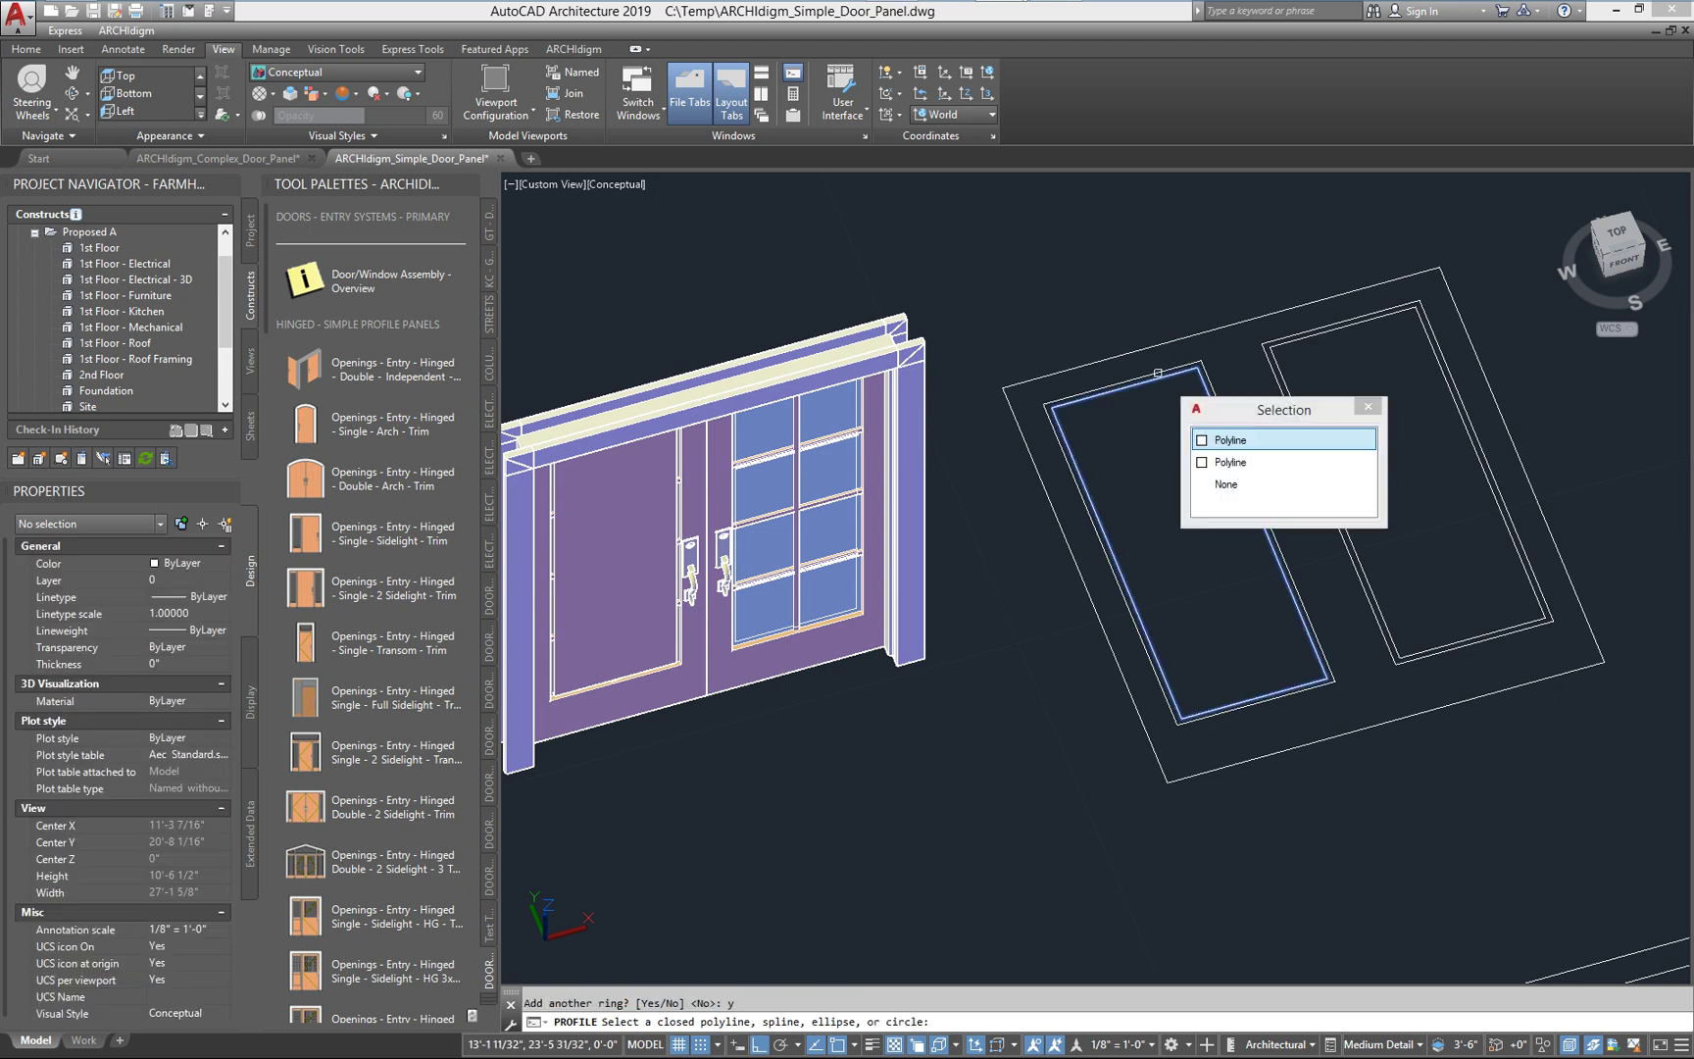
left_click(1232, 464)
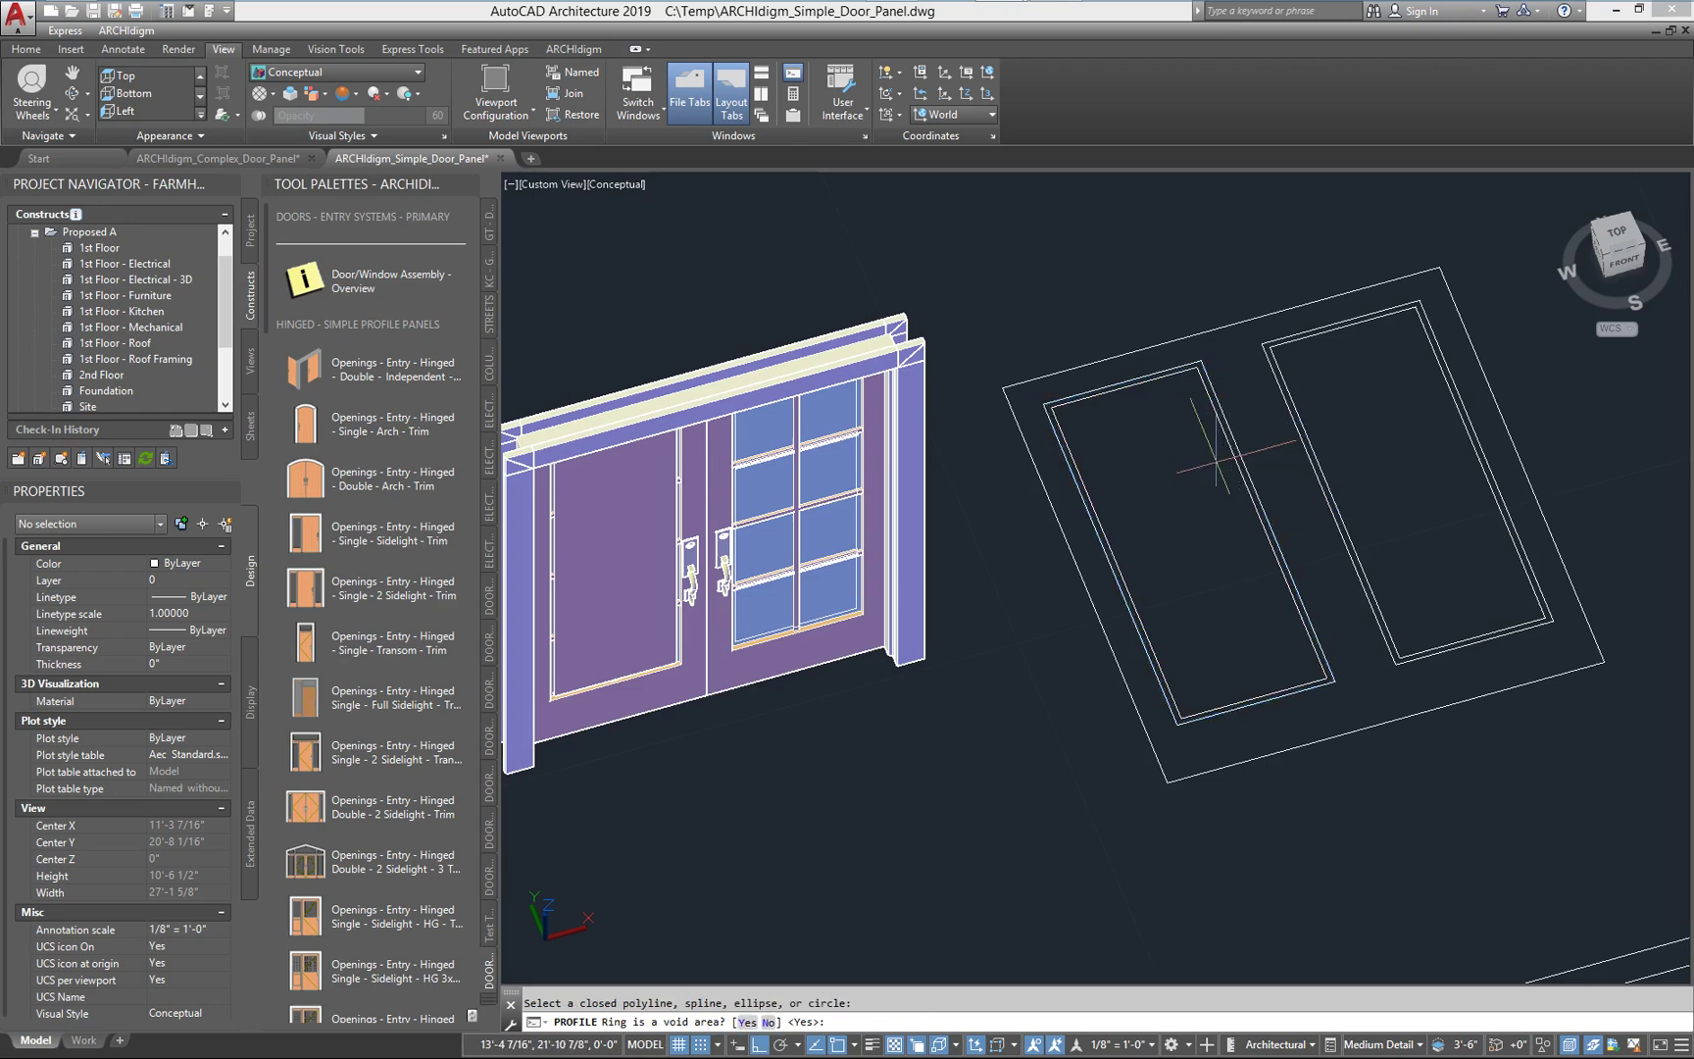
type("y")
key("Return")
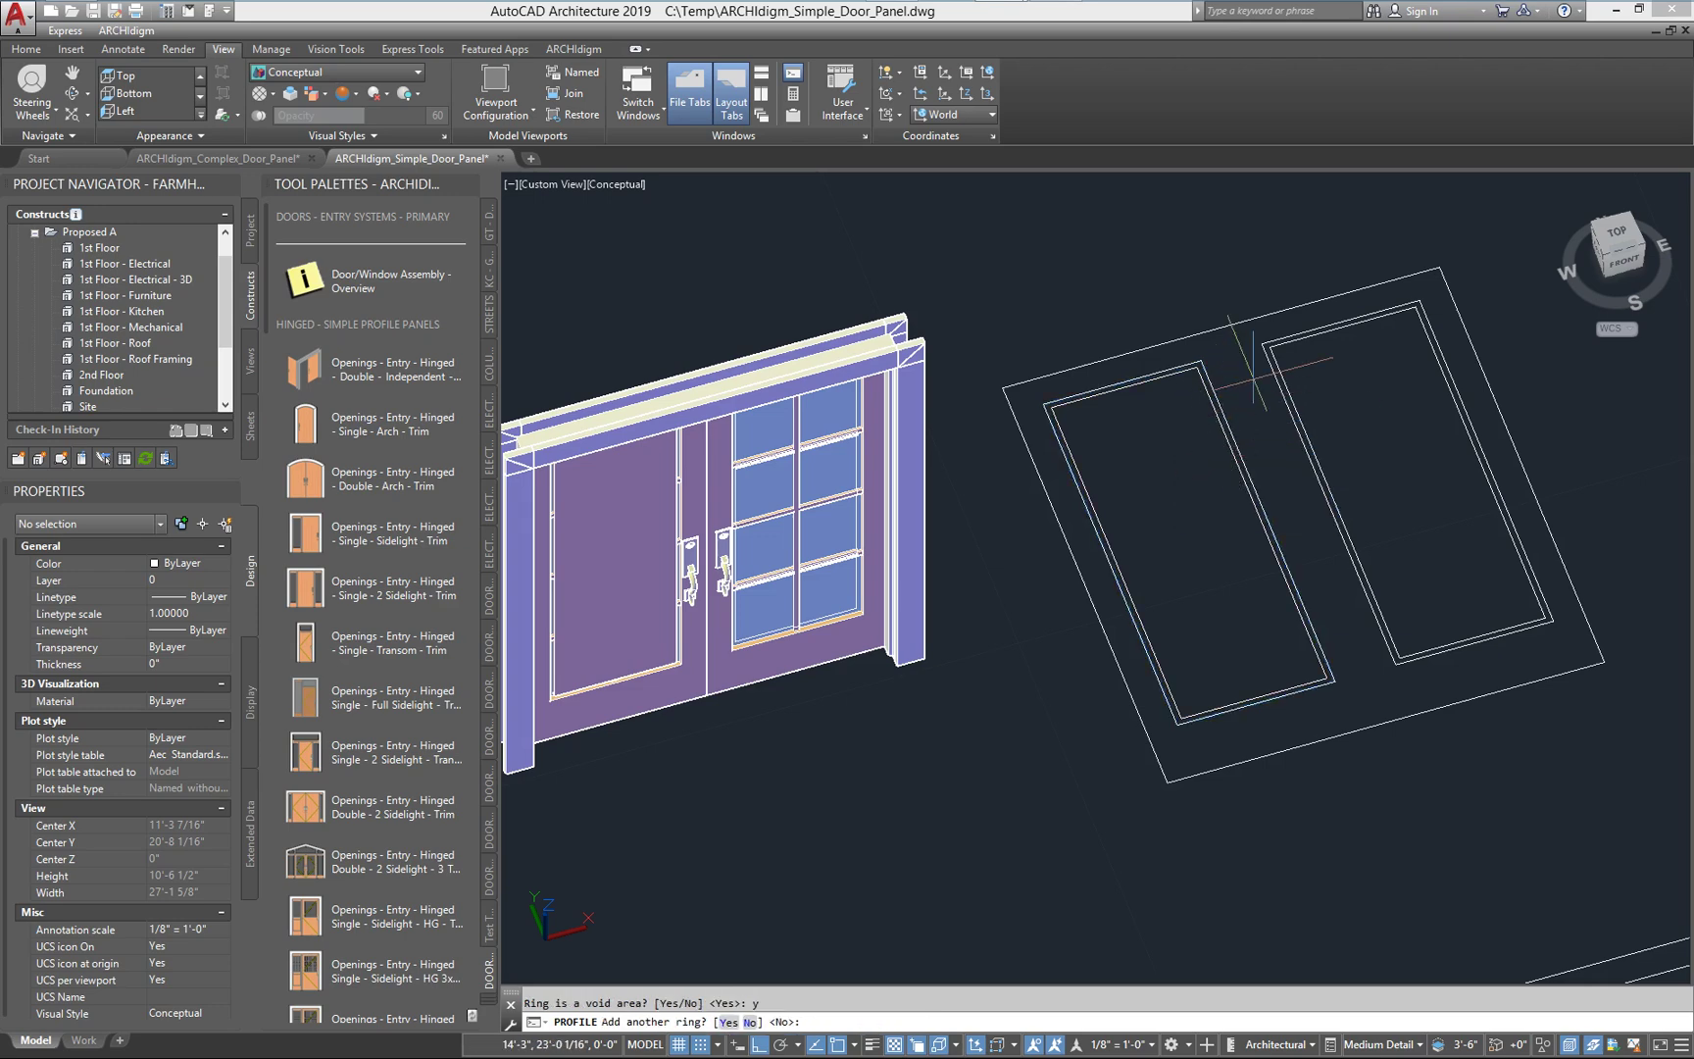
Add the right opening's outer rectangle to the Example 2 profile as a void ring
scroll(1260, 363, "up", 3)
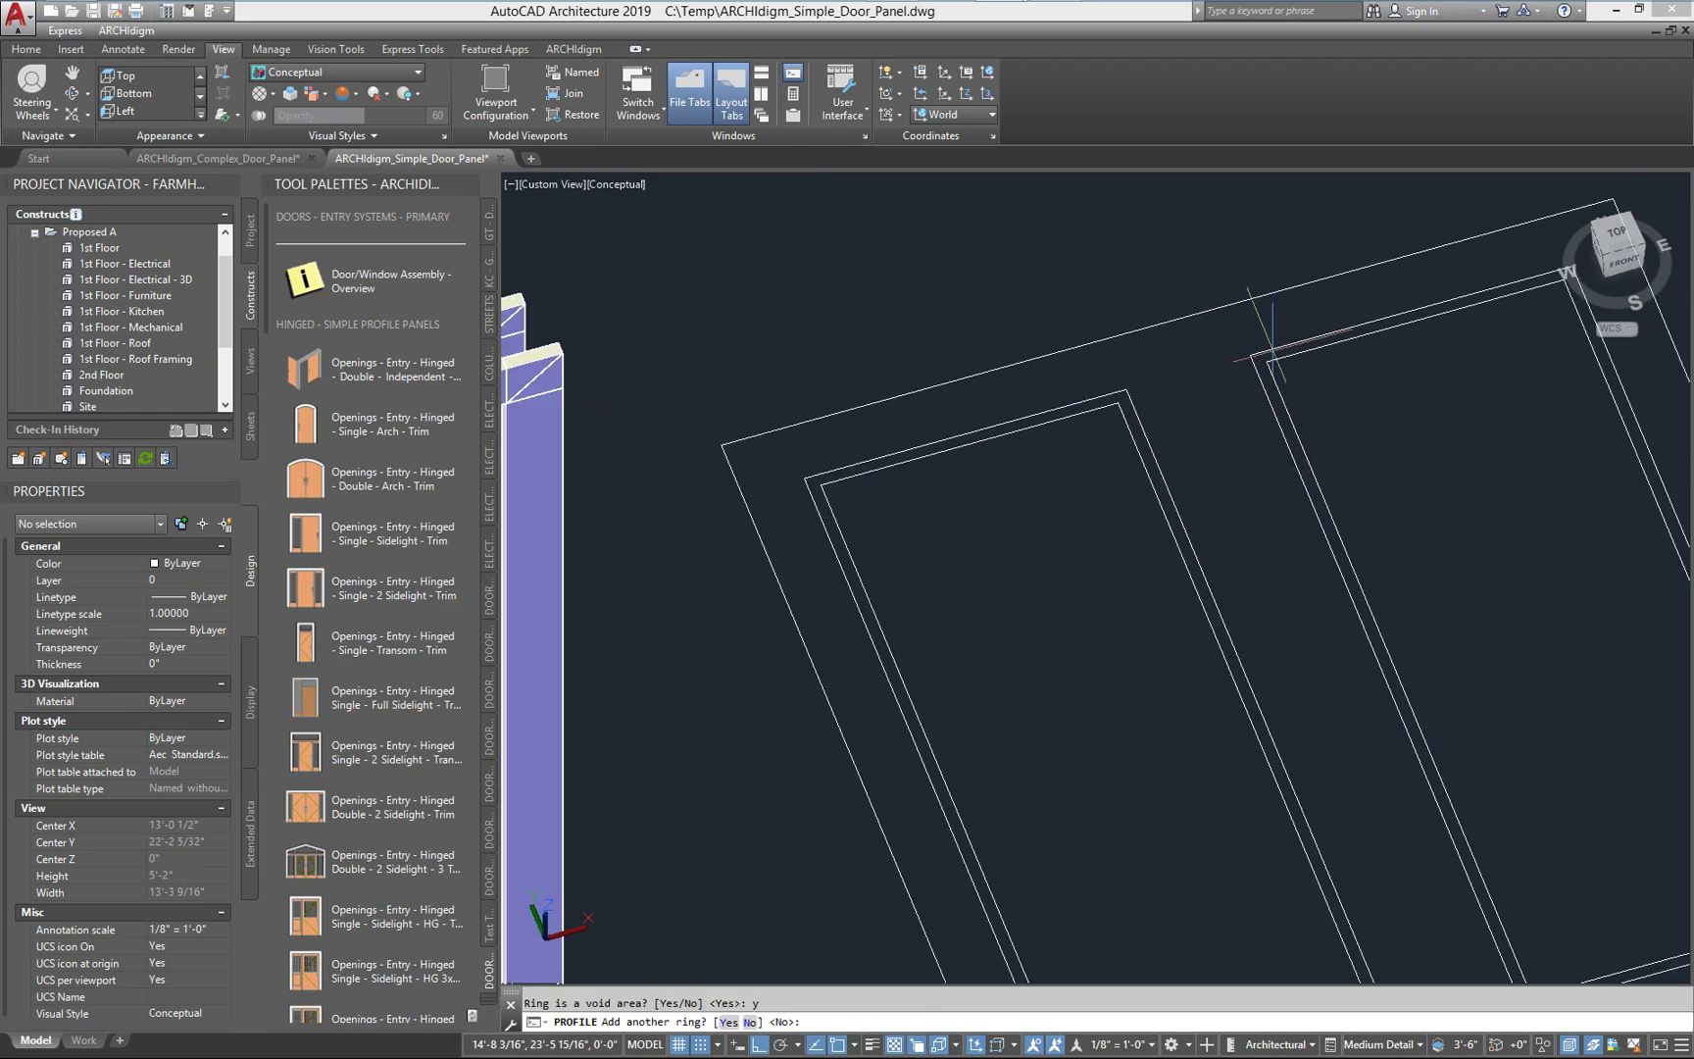
type("y")
key("Return")
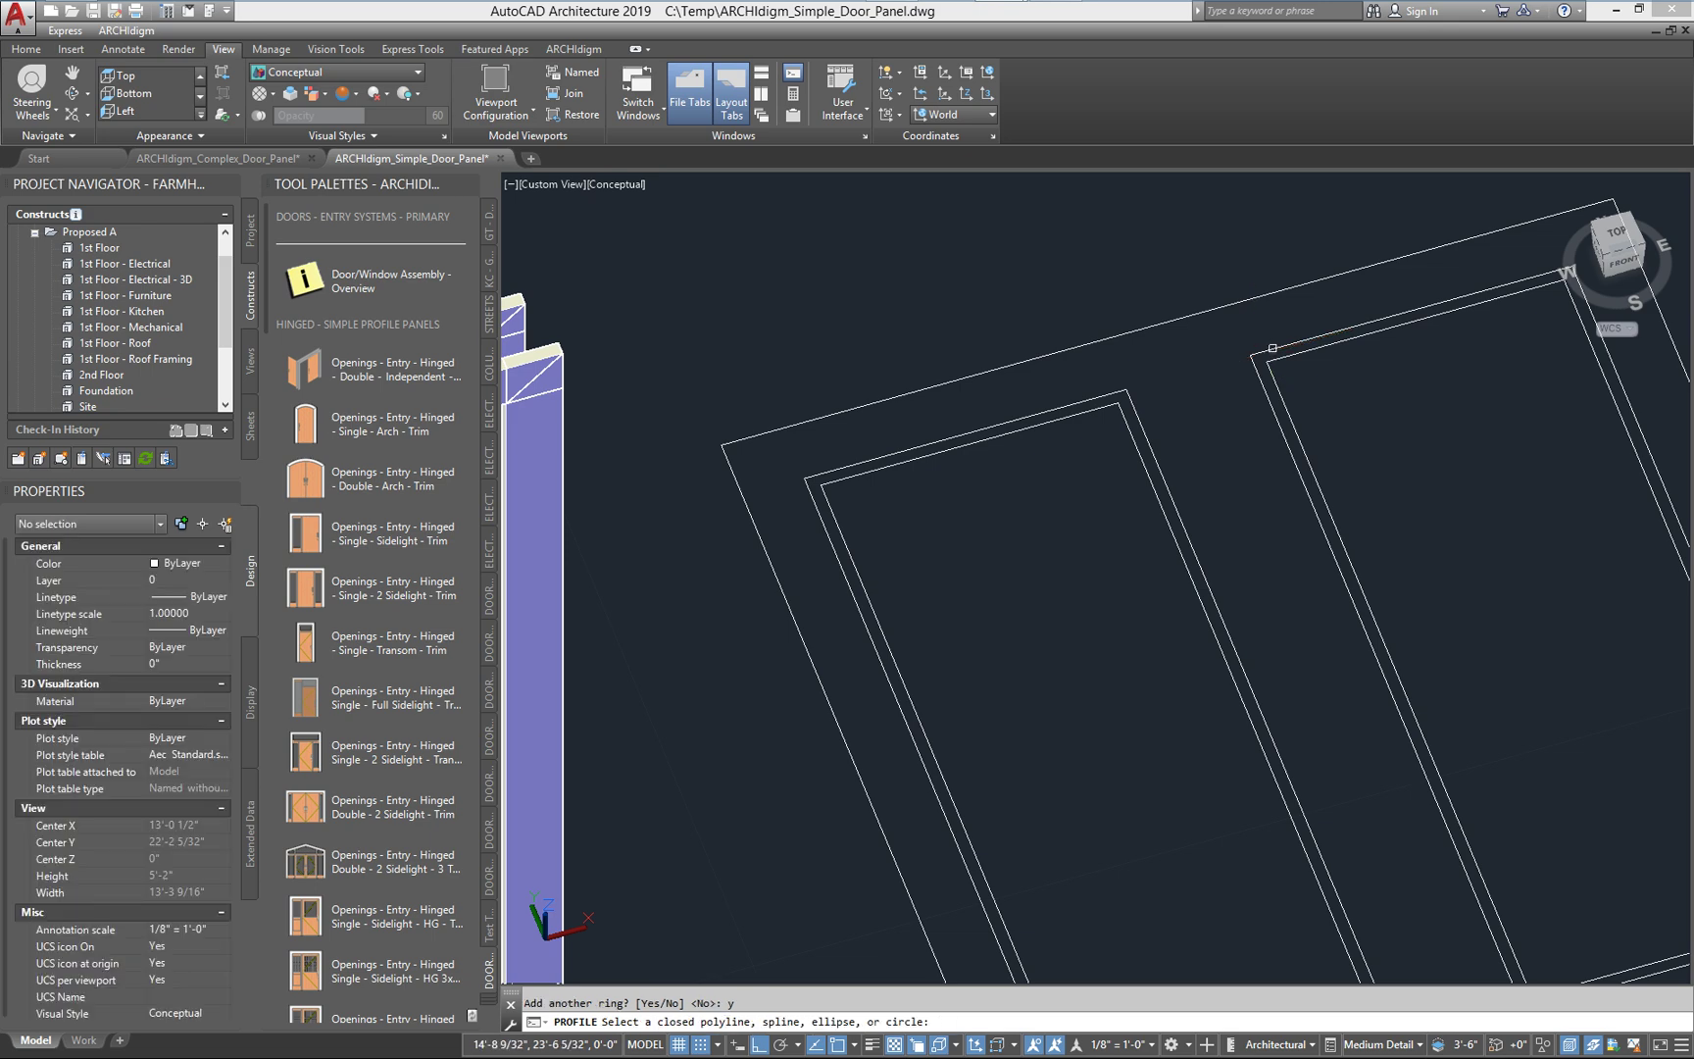
left_click(1272, 350)
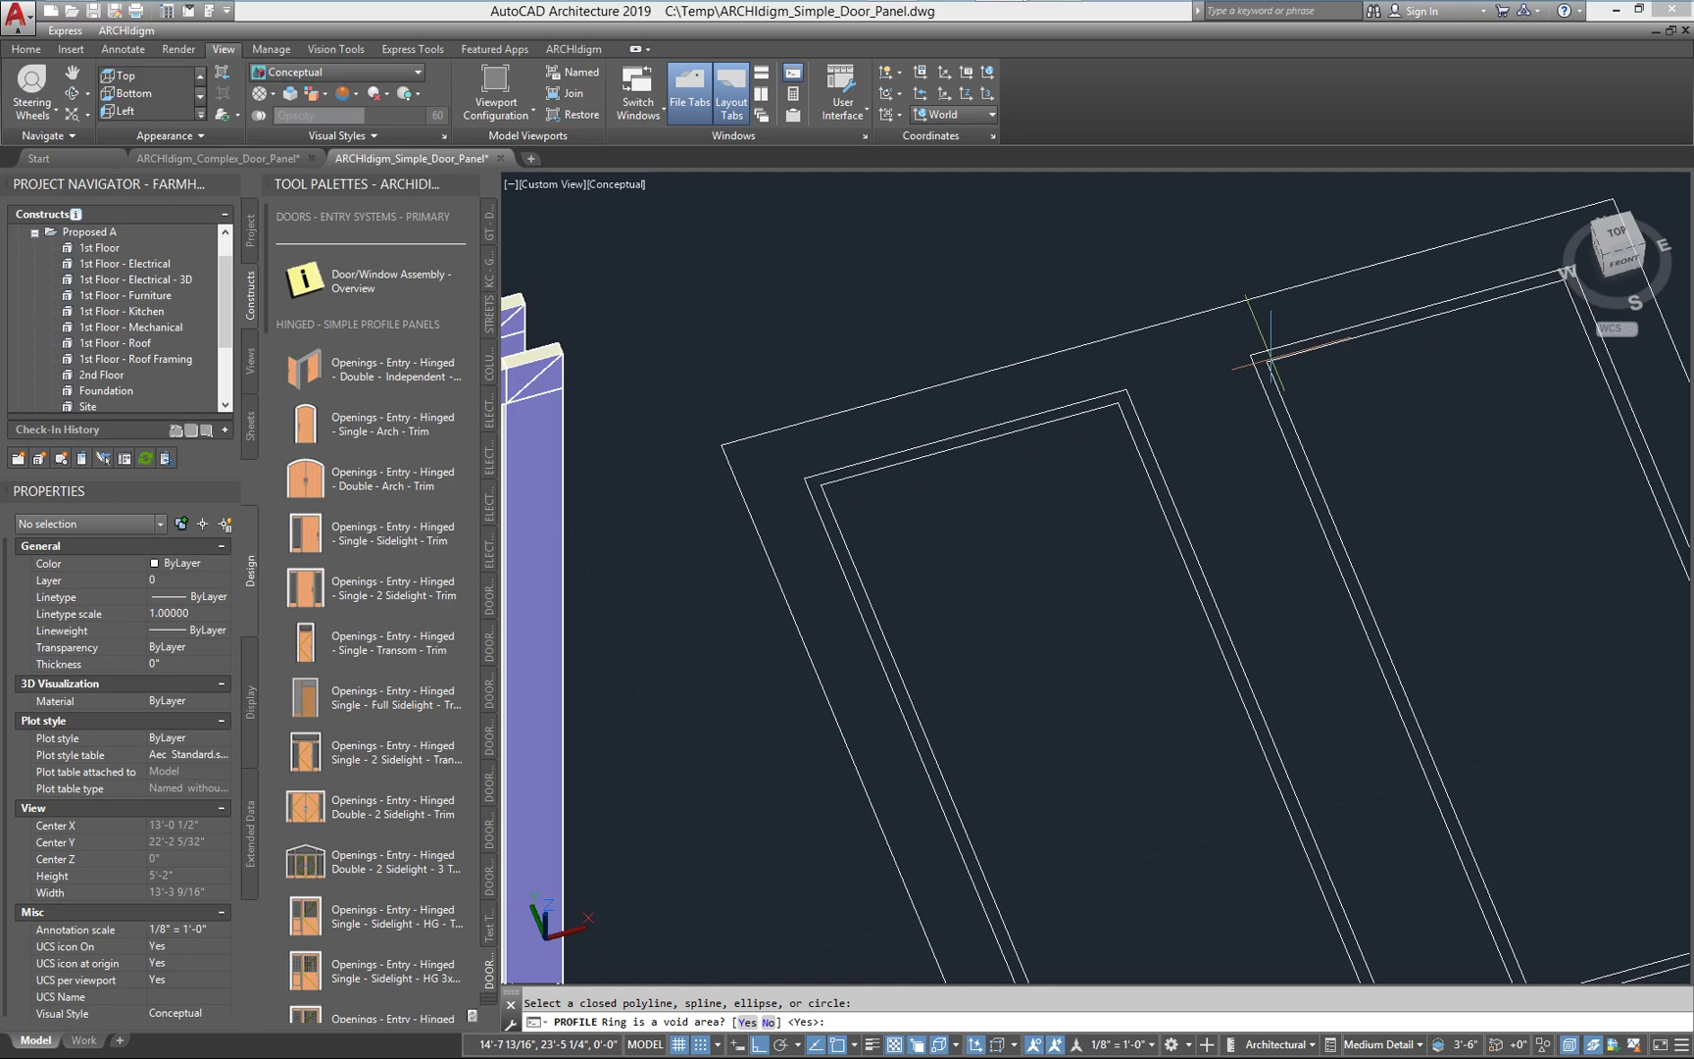
key("Return")
Add the left opening's inner offset rectangle to the Example 2 profile as a non-void ring
type("y")
key("Return")
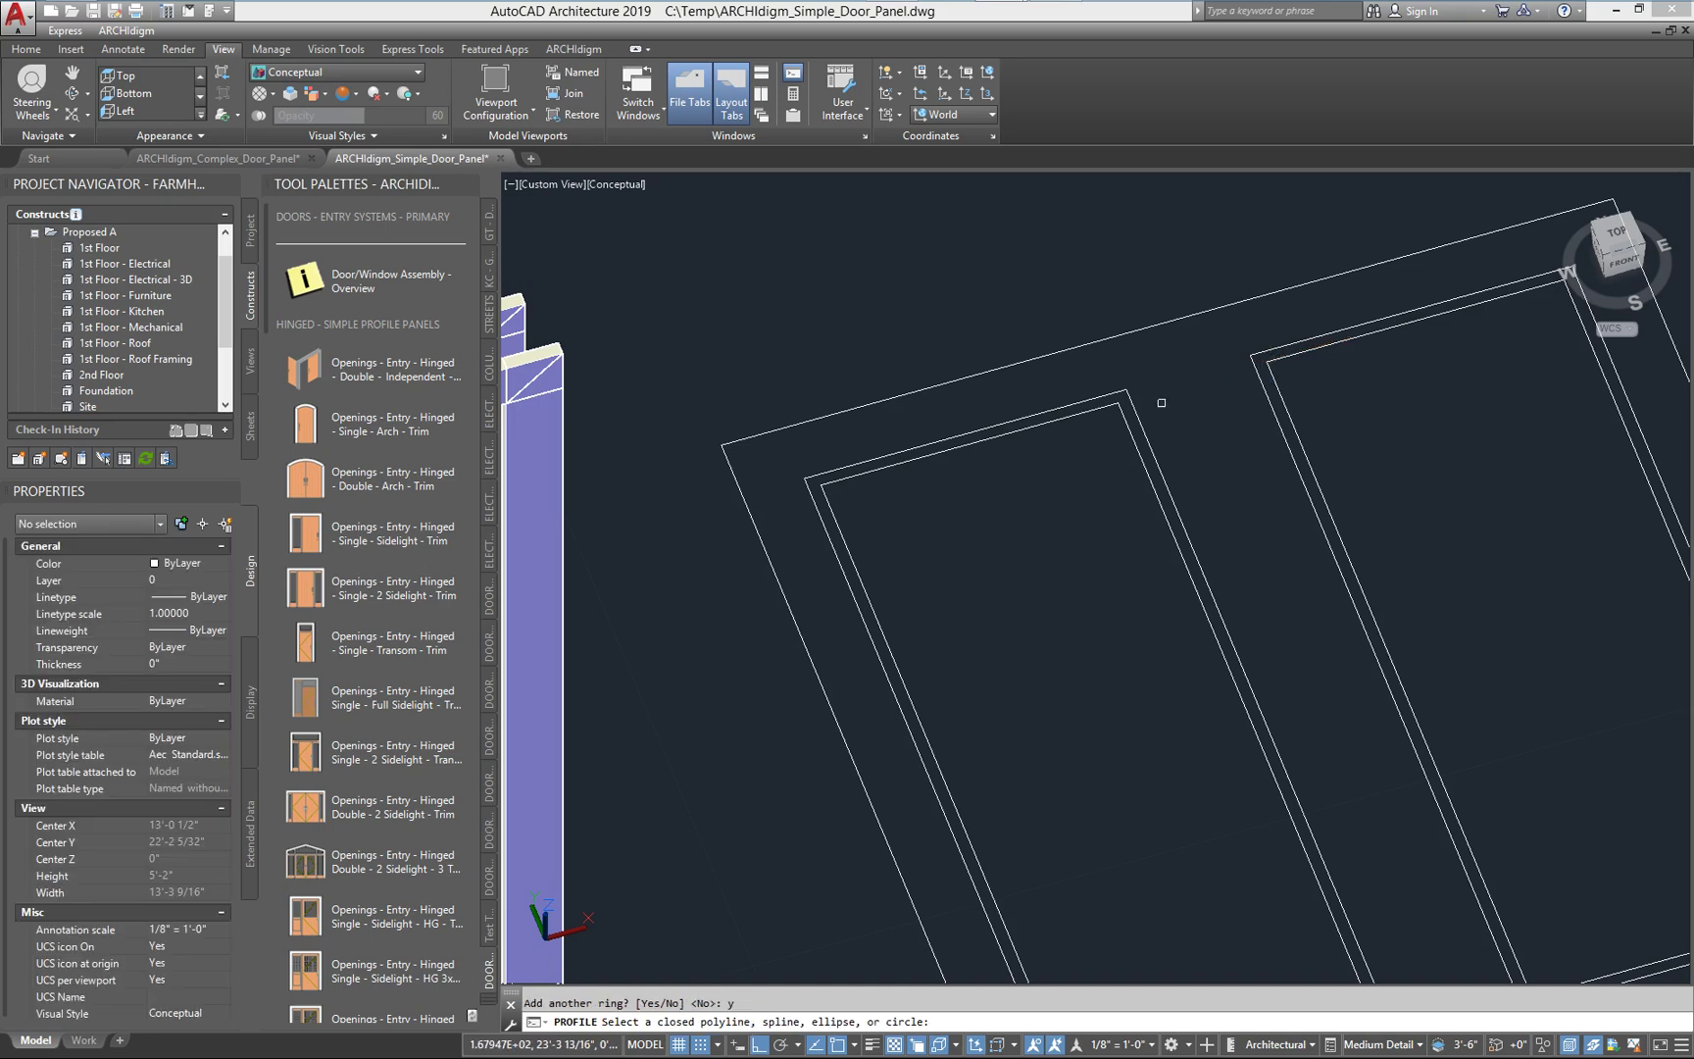
left_click(1086, 406)
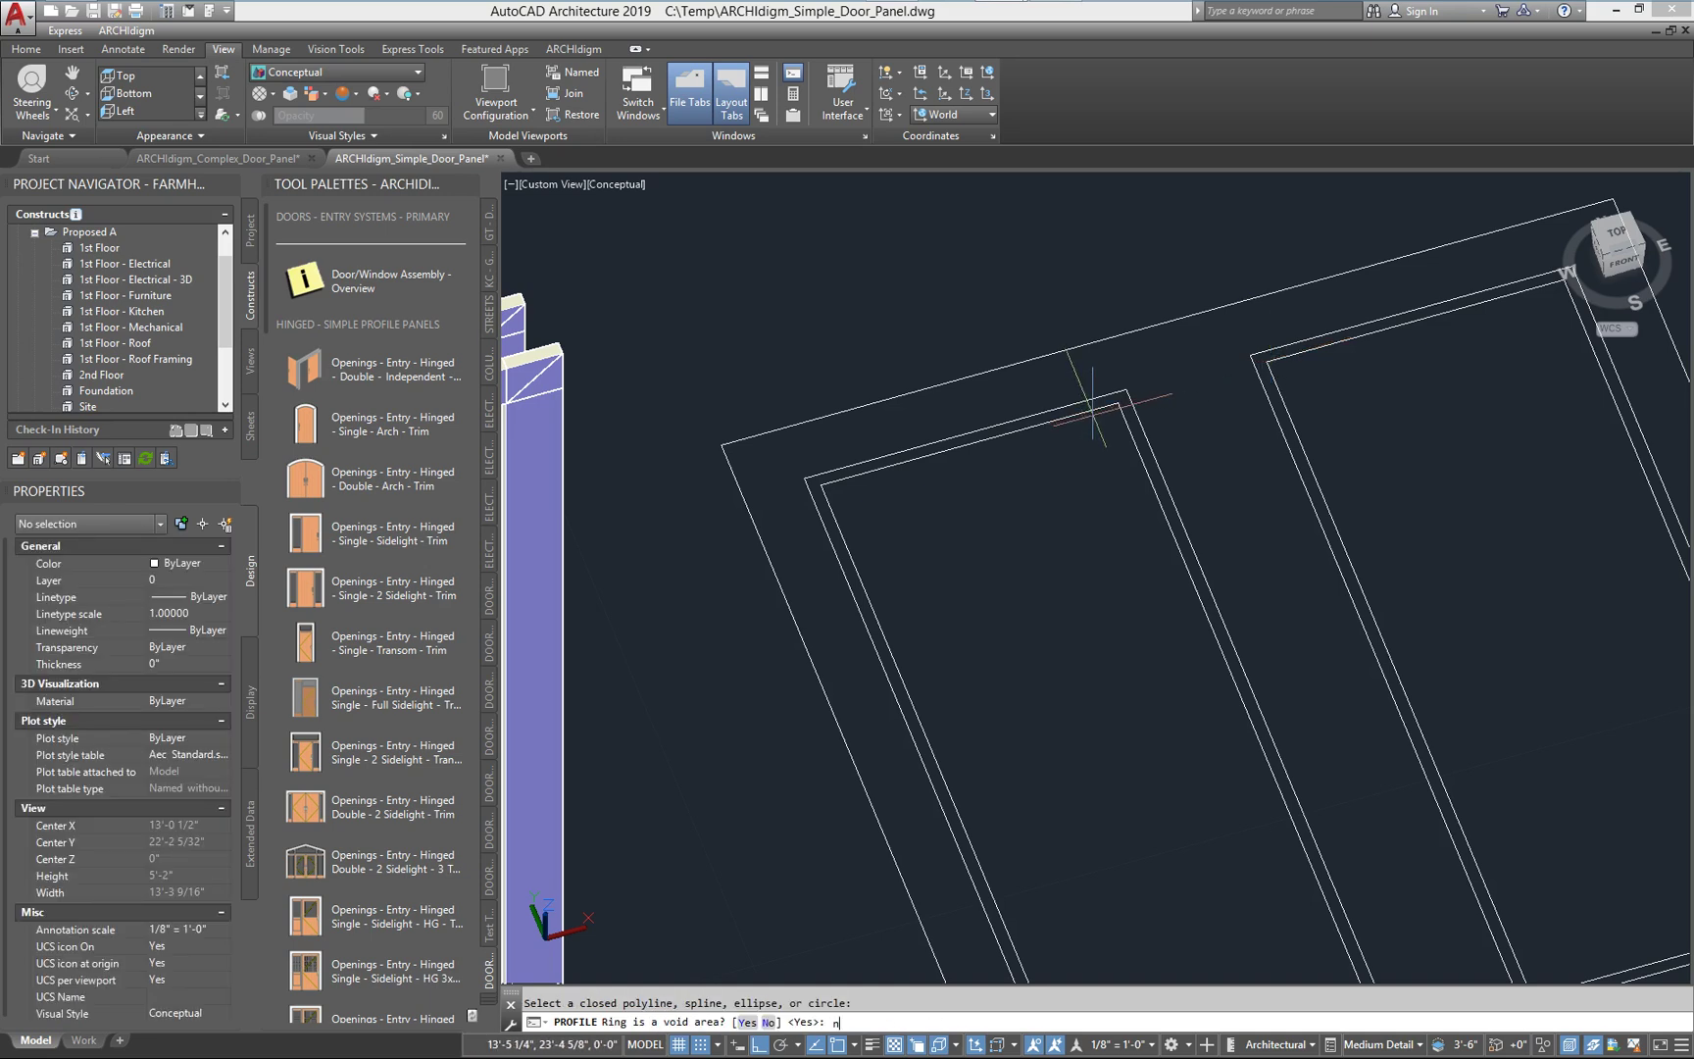
type("n")
key("Return")
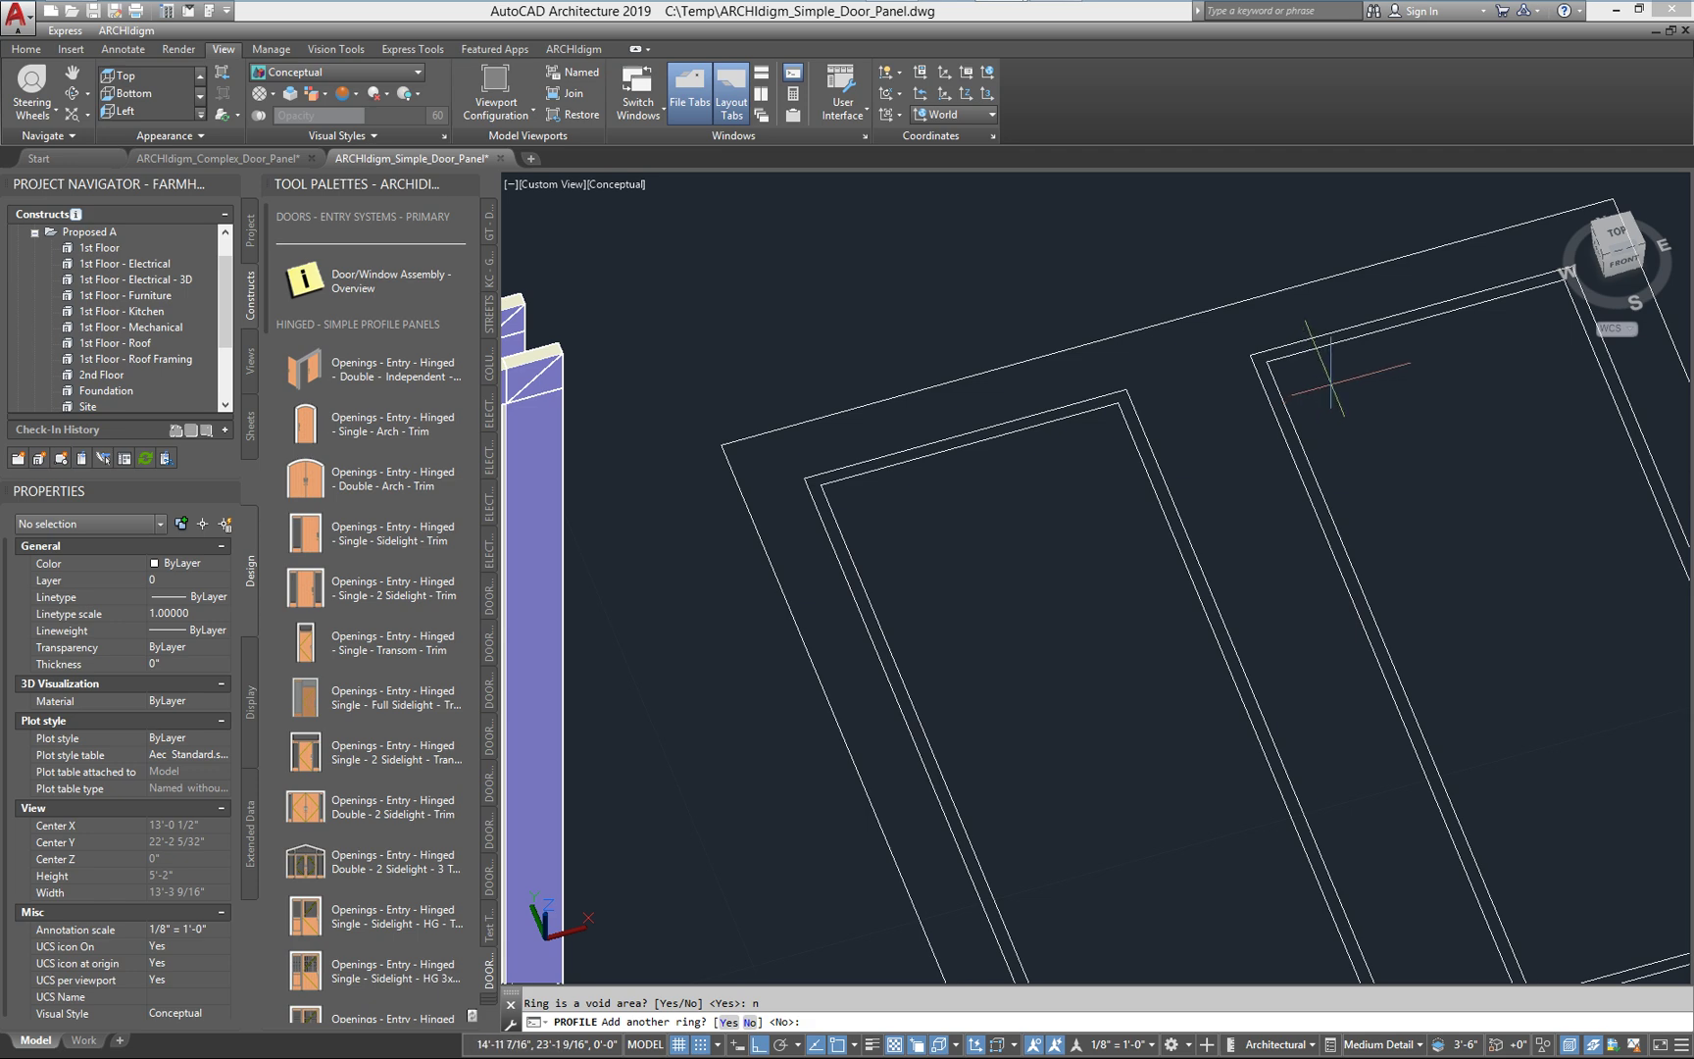
Add the right opening's inner offset rectangle as a non-void ring, accept the centroid as insertion point, and save the Example 2 definition
type("y")
key("Return")
left_click(1325, 347)
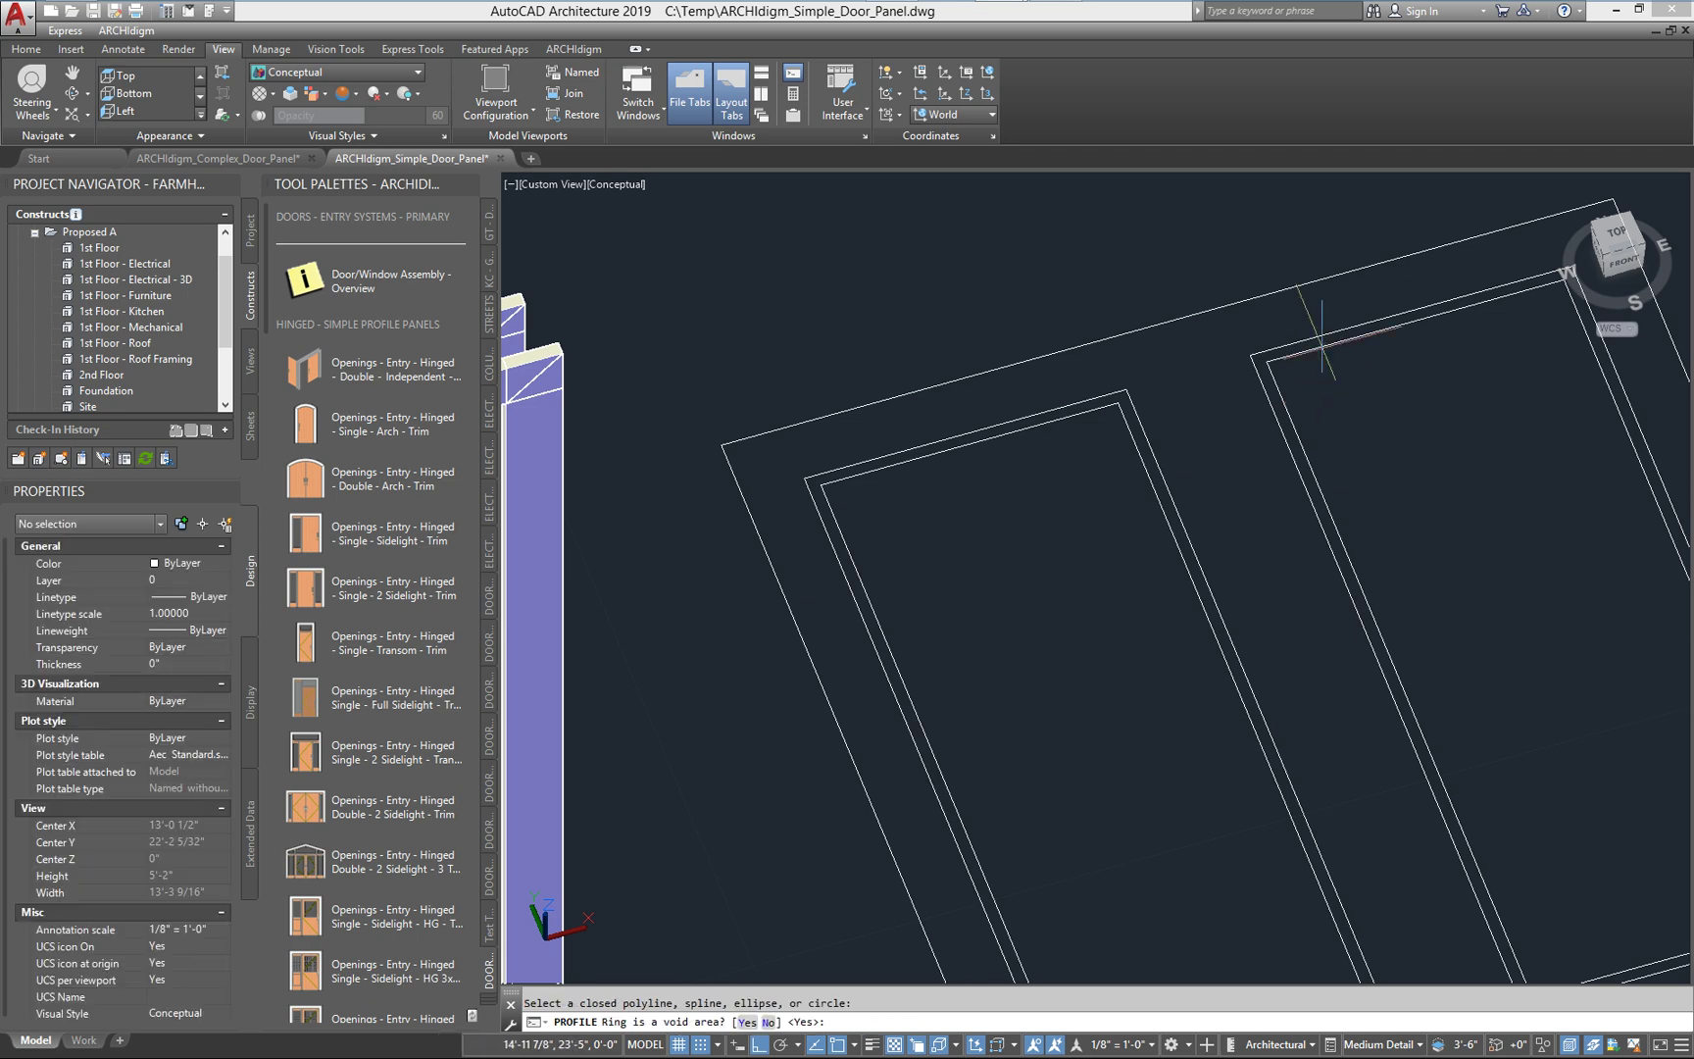
key("Return")
key("Return")
key("Return")
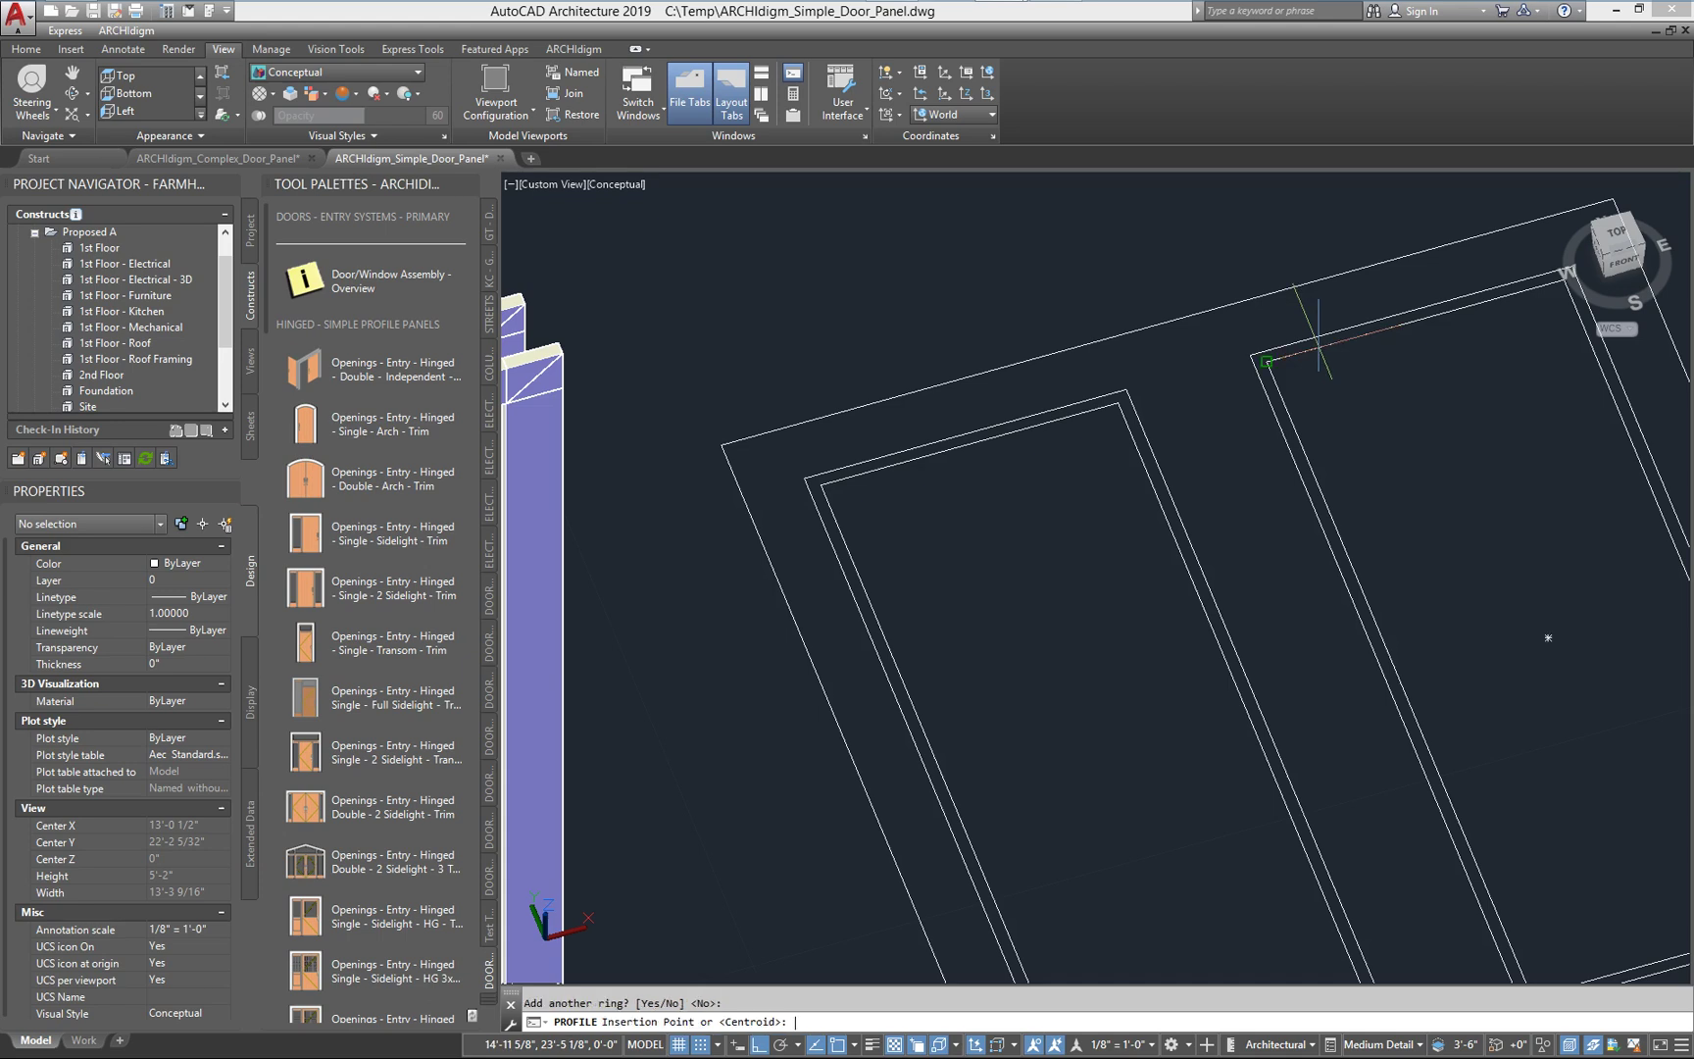
left_click(1173, 784)
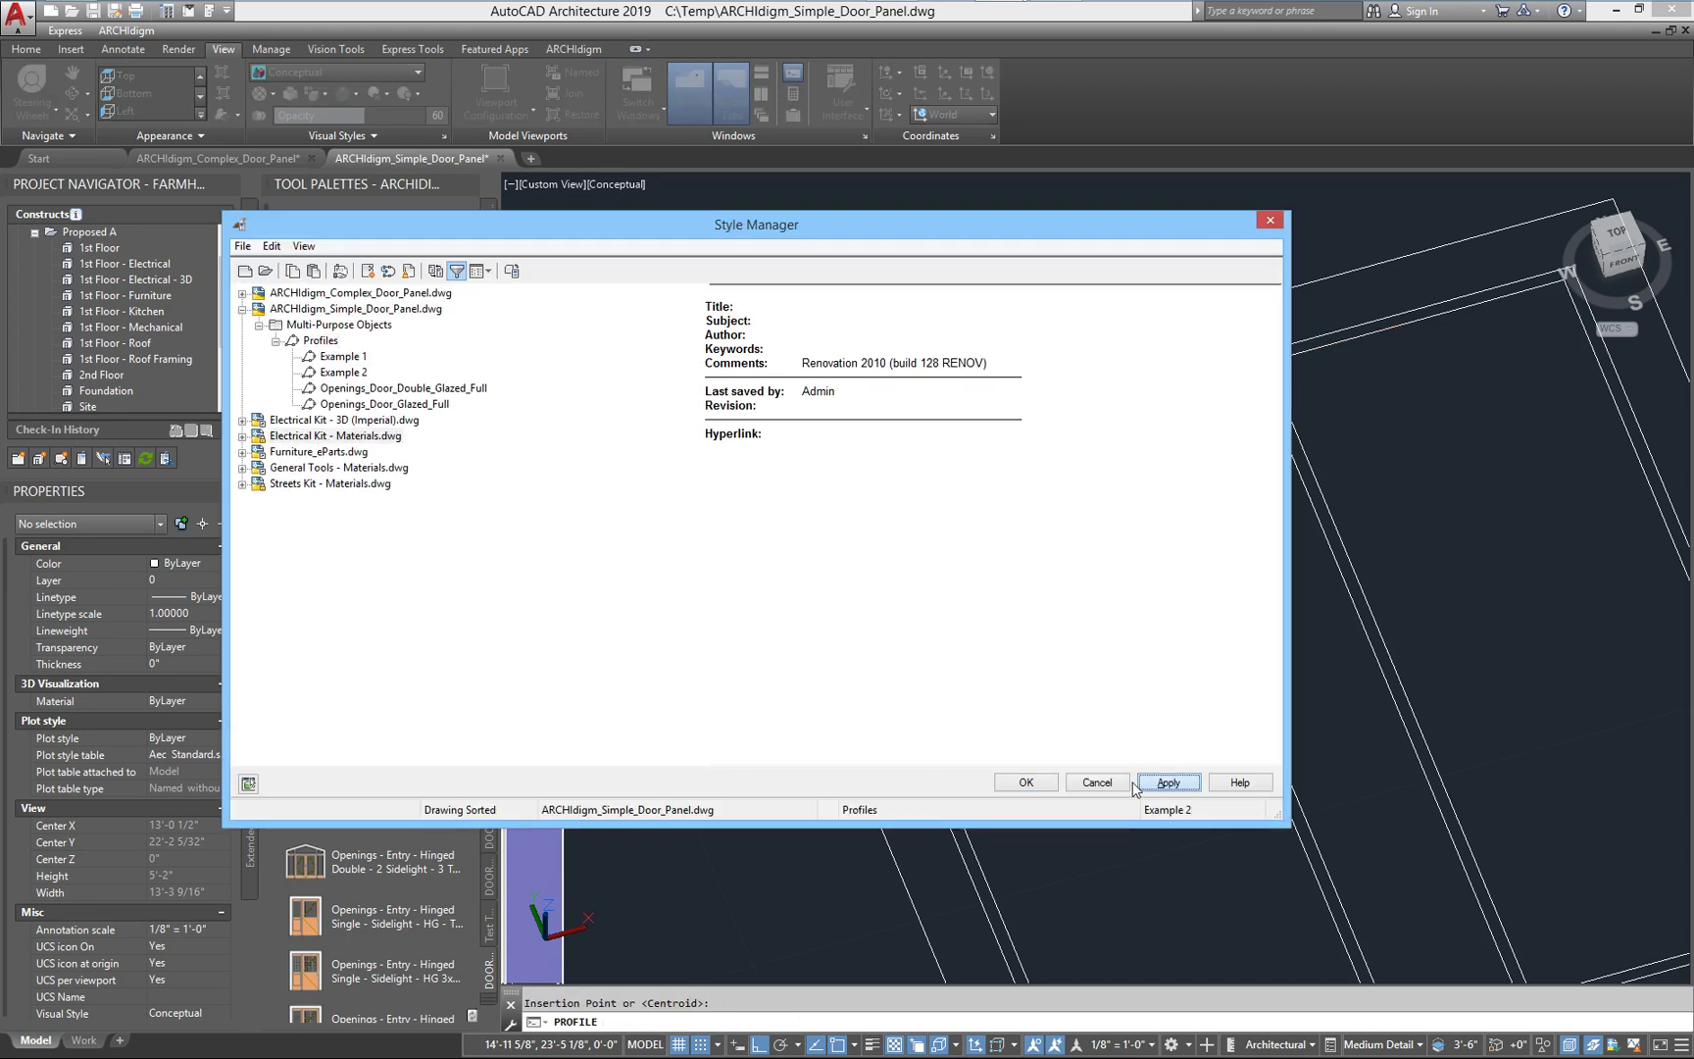
left_click(1025, 782)
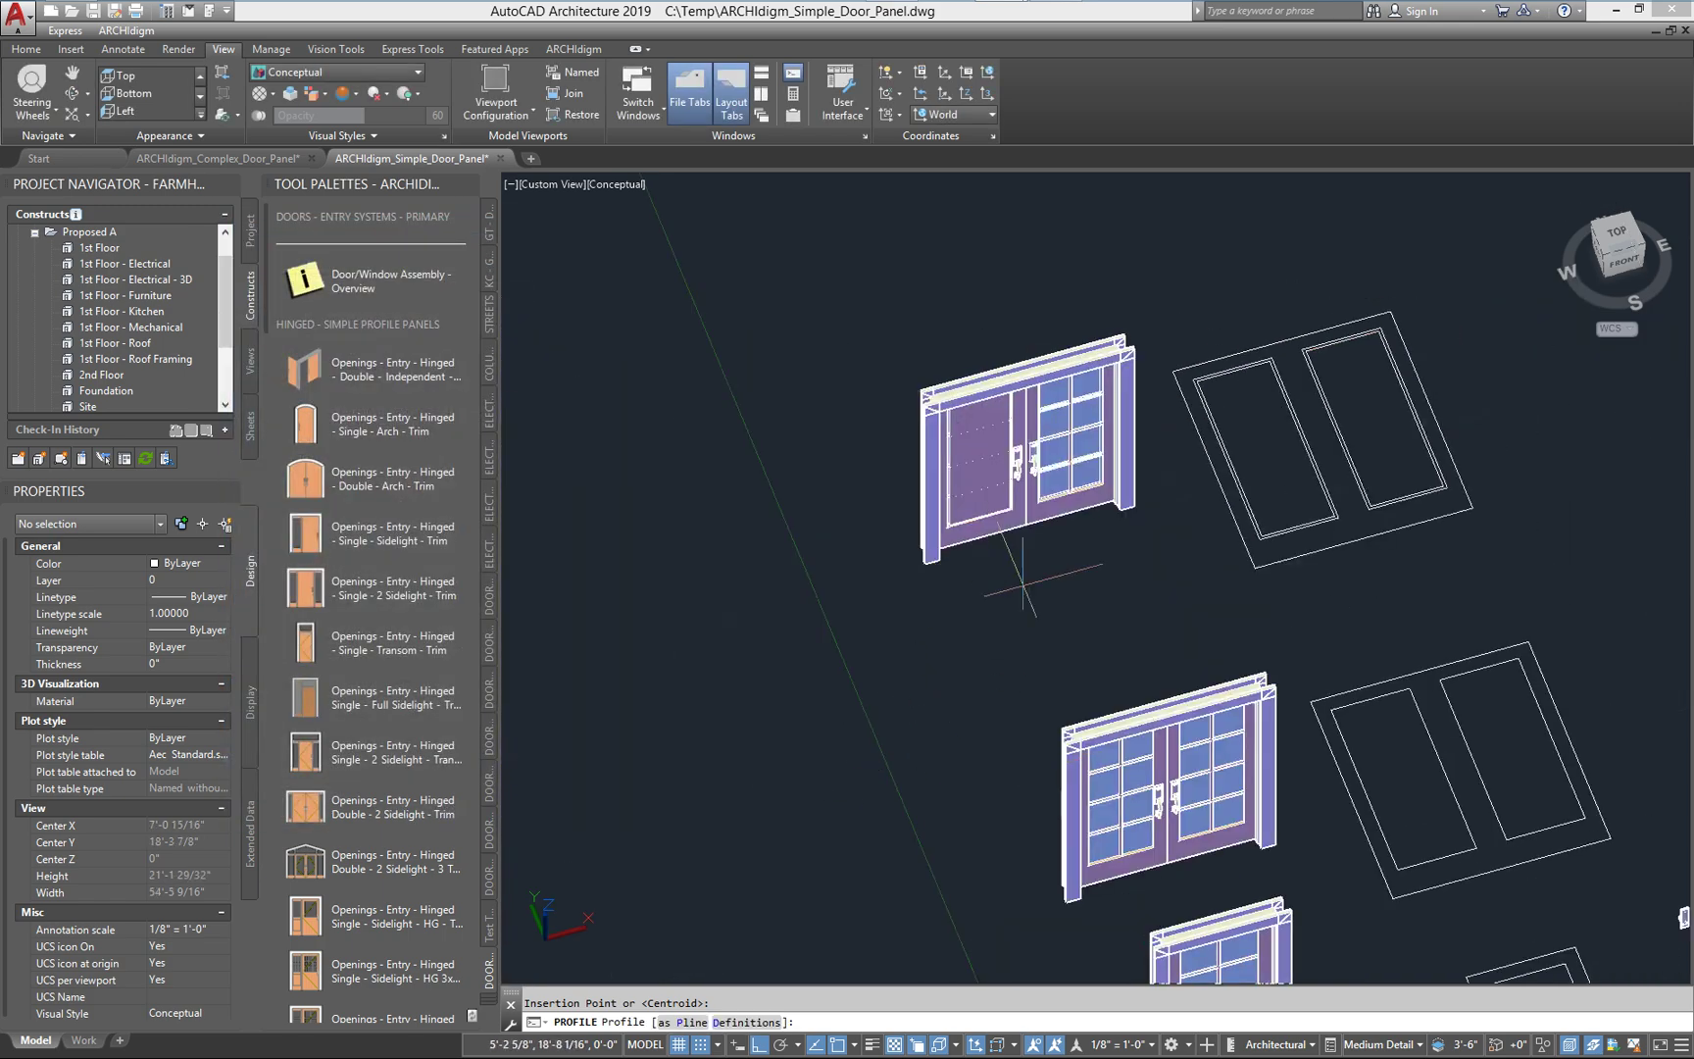
Refresh the door display by switching the visual style to 2D Wireframe and back to Conceptual, and inspect the double door's panels up close
scroll(1056, 551, "up", 3)
left_click(322, 78)
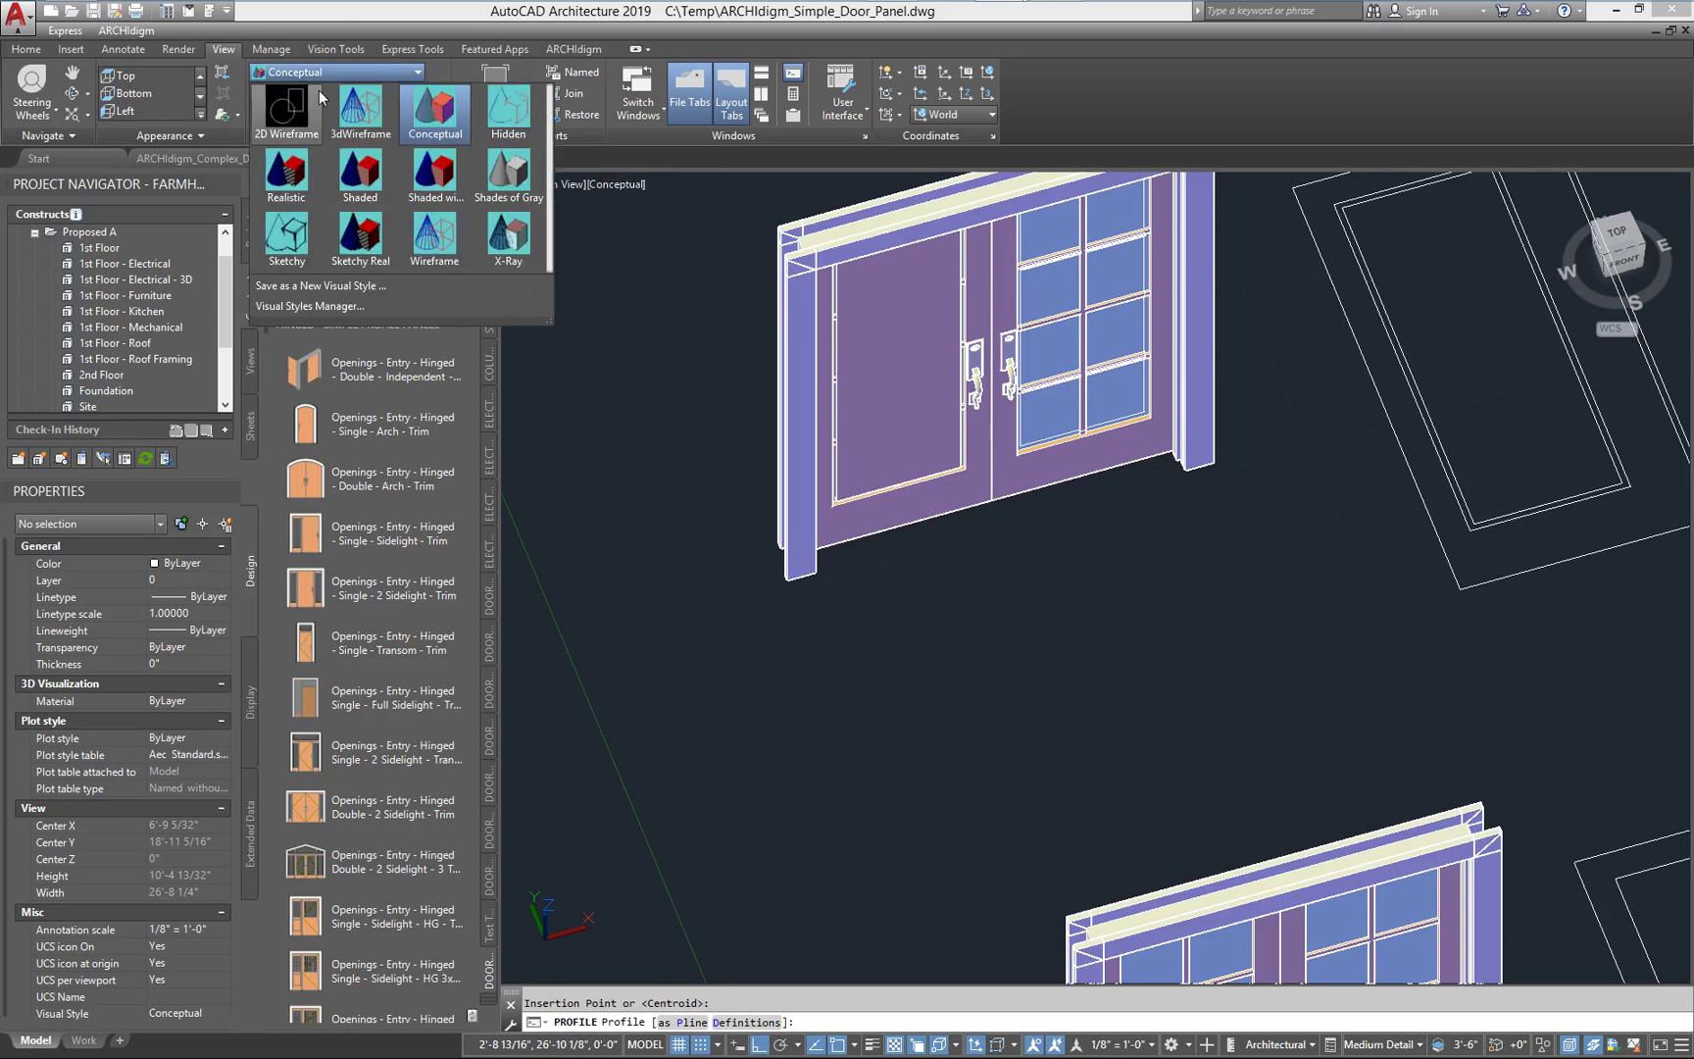
left_click(304, 106)
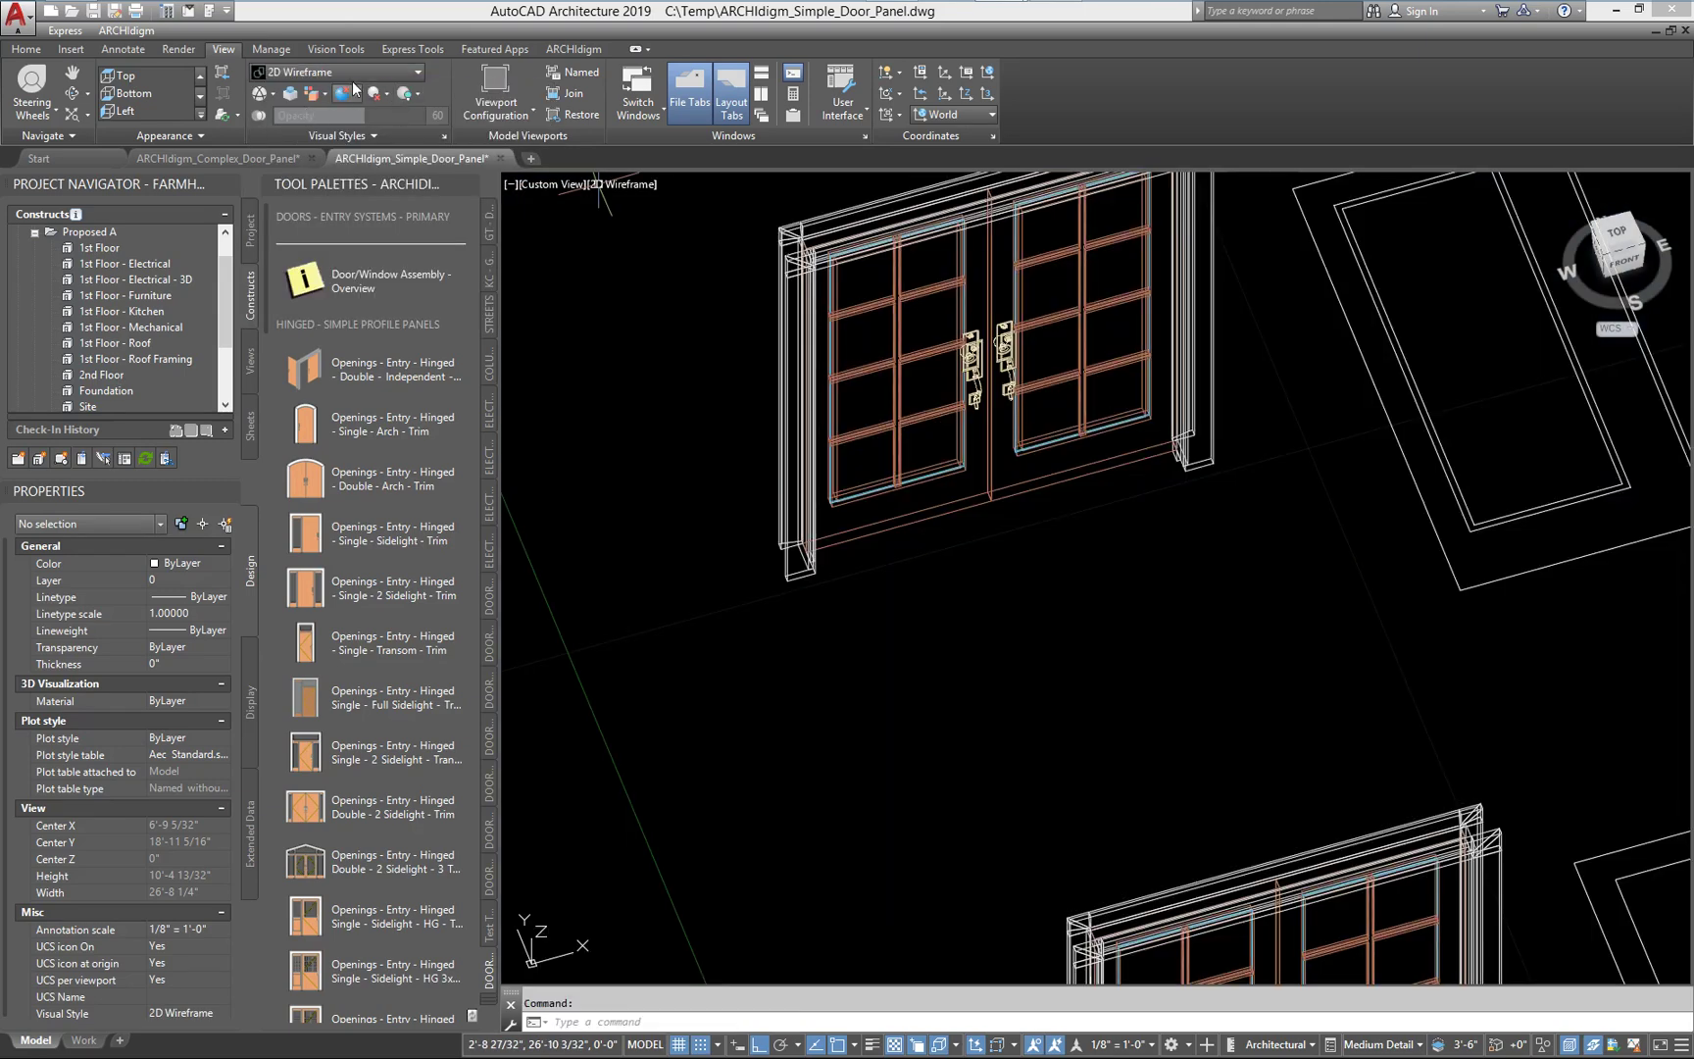
left_click(348, 76)
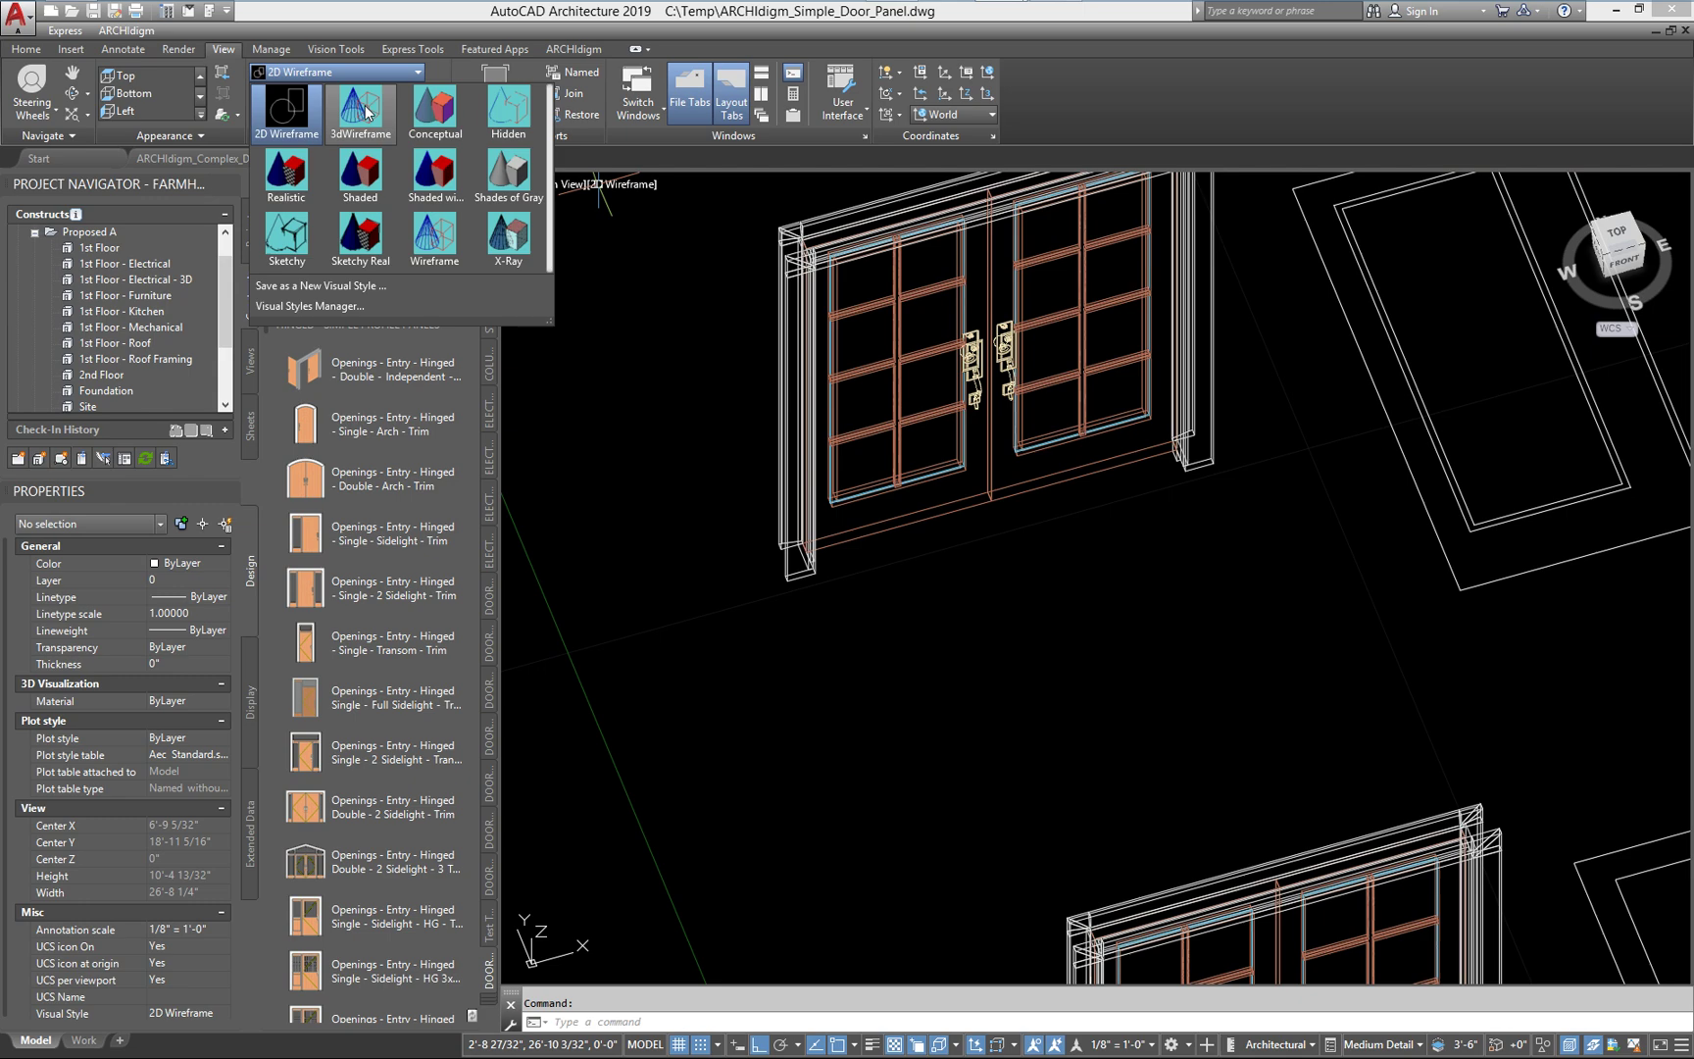
left_click(434, 108)
scroll(1018, 437, "up", 6)
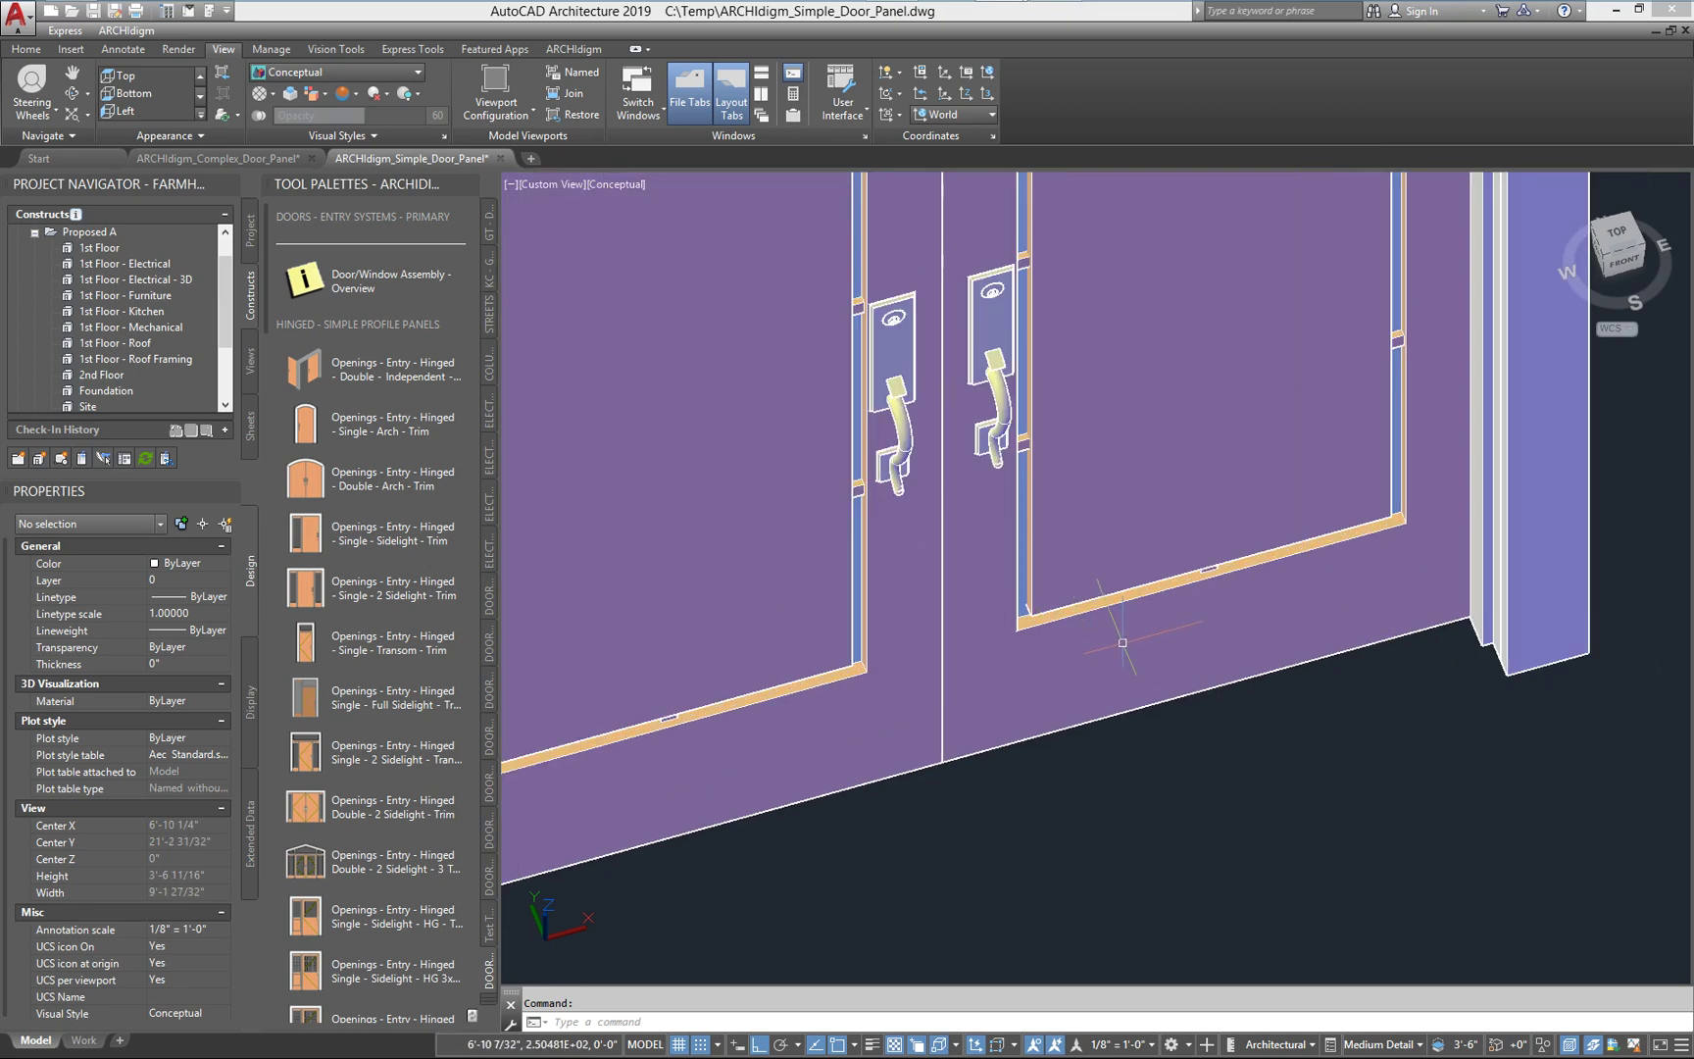
Examine the lower panel edges, inset gaps and handles of the Example 2 double door from several angles
middle_click_drag(1115, 635, 1116, 555, "shift")
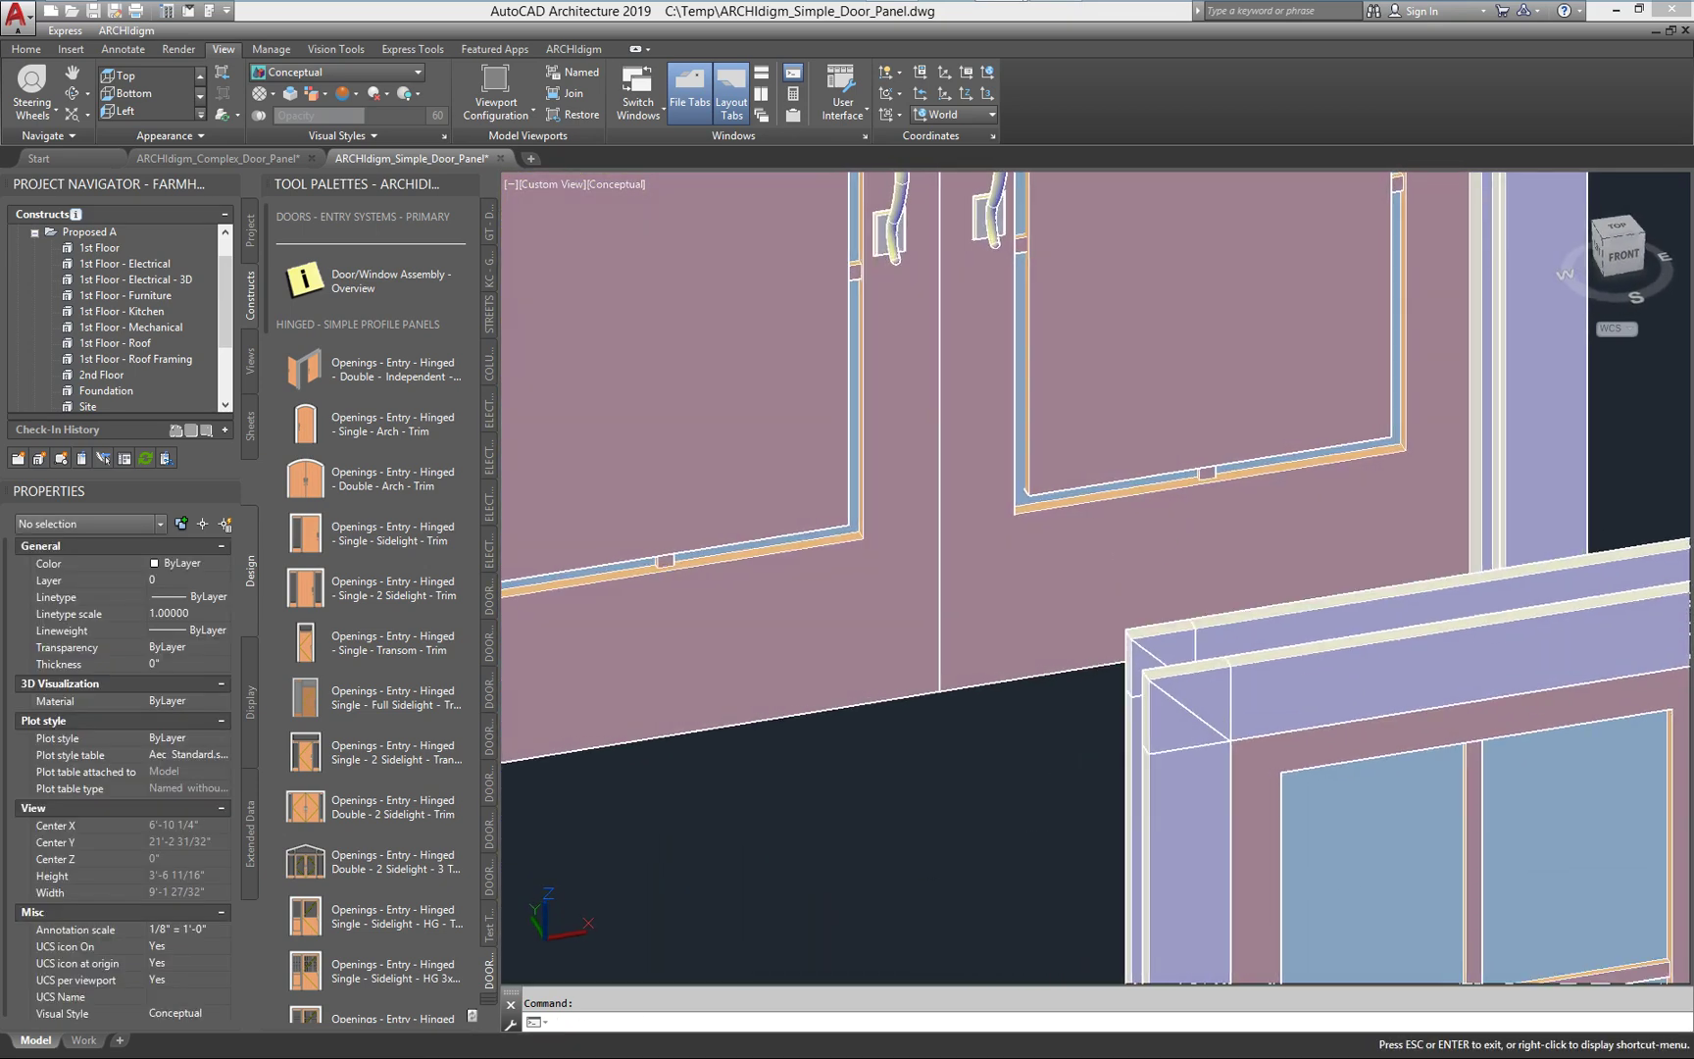
scroll(1209, 461, "up", 3)
scroll(1201, 461, "down", 2)
scroll(1198, 463, "down", 5)
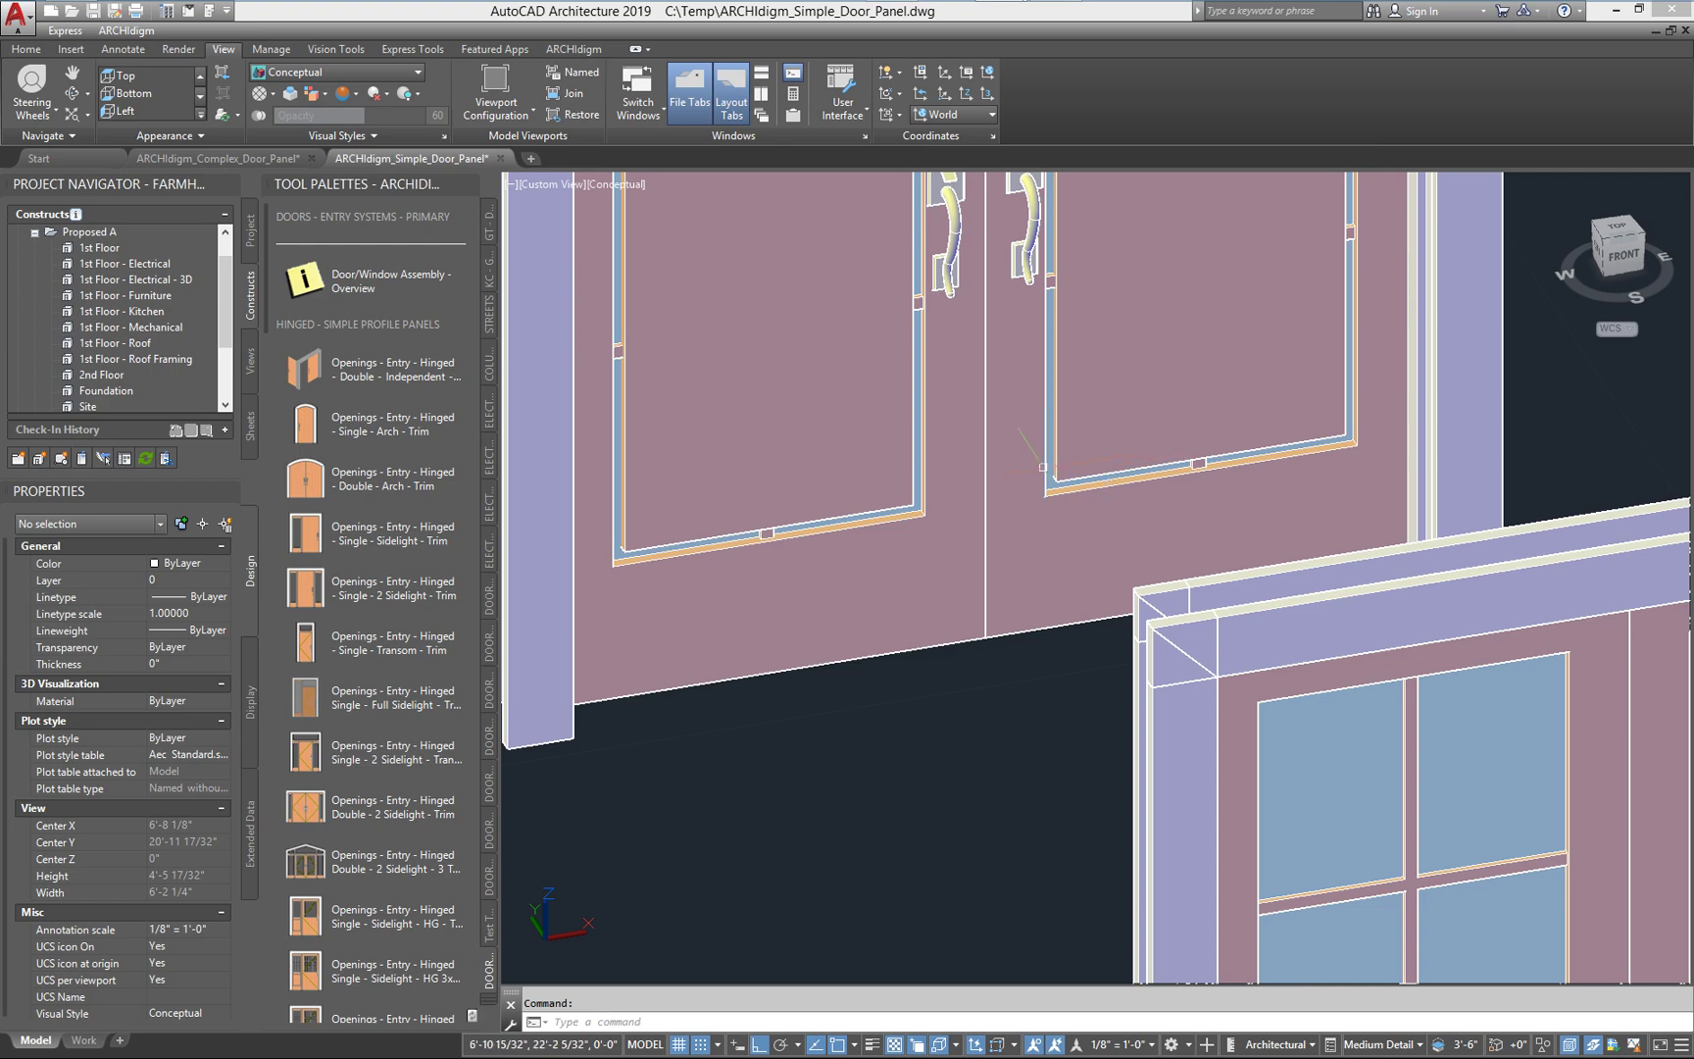
middle_click_drag(1191, 495, 1154, 471, "shift")
scroll(1133, 398, "down", 3)
middle_click_drag(1140, 319, 1195, 674)
scroll(1209, 591, "up", 3)
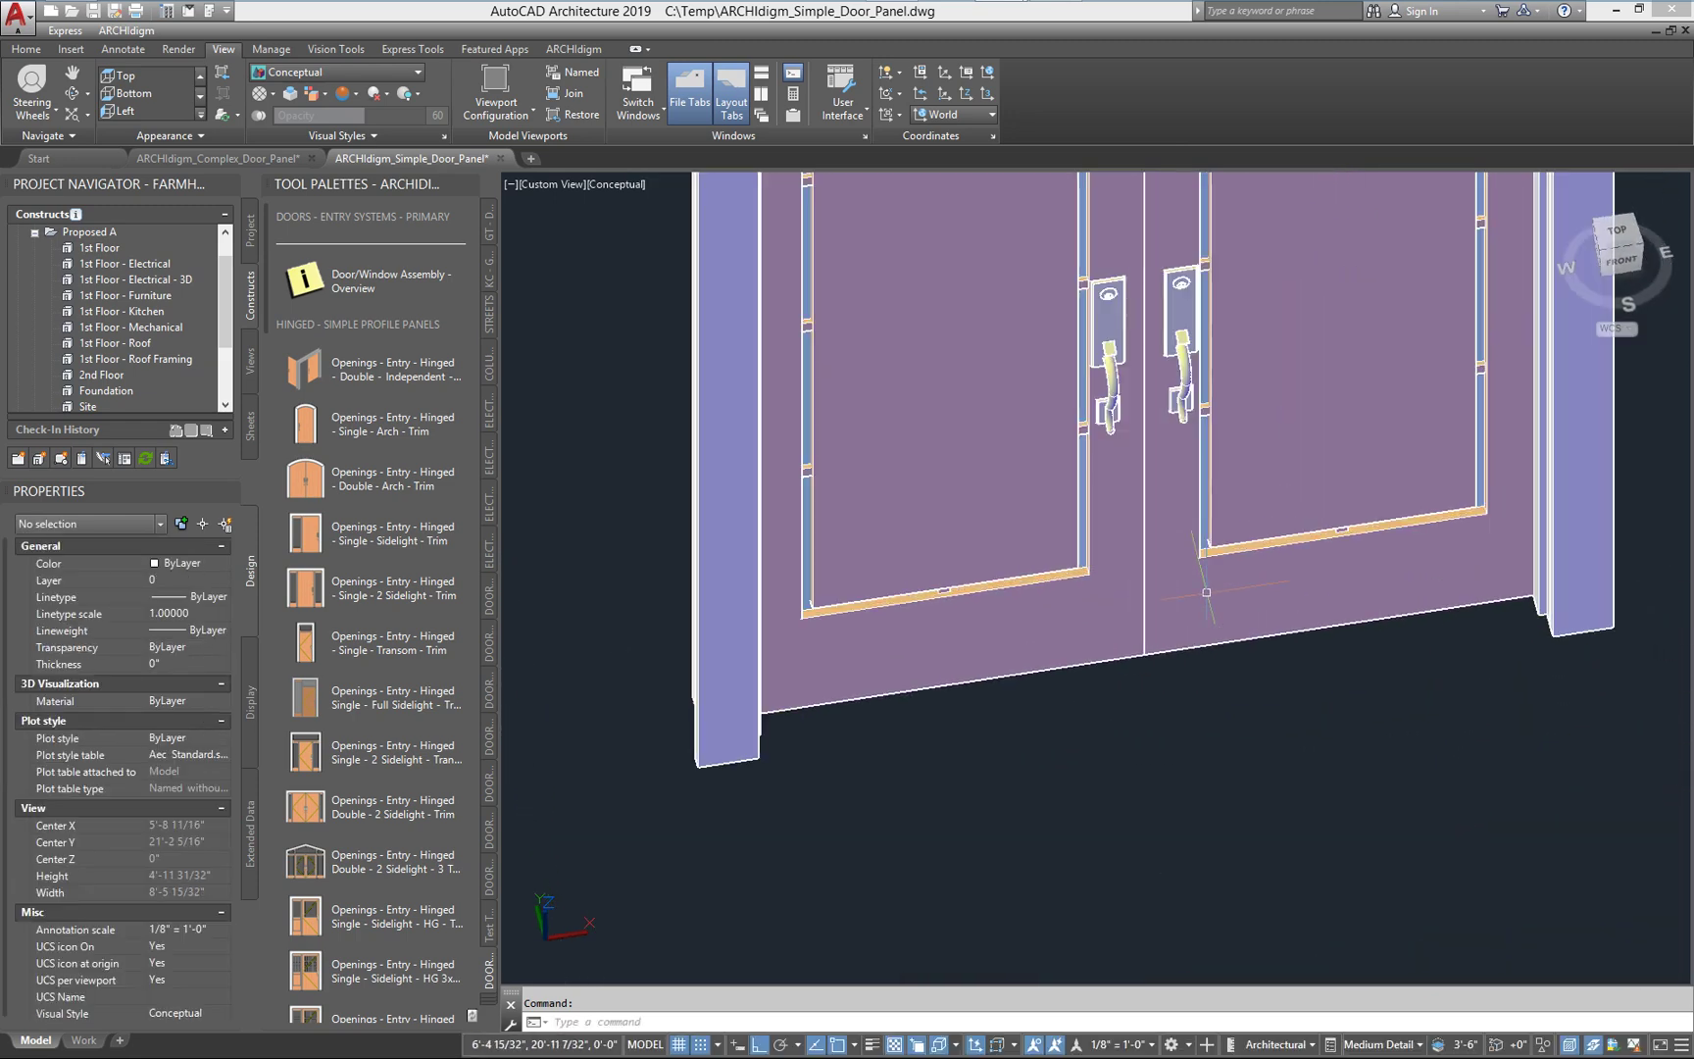
scroll(1182, 594, "down", 4)
middle_click_drag(1182, 594, 1165, 642)
scroll(1165, 642, "up", 2)
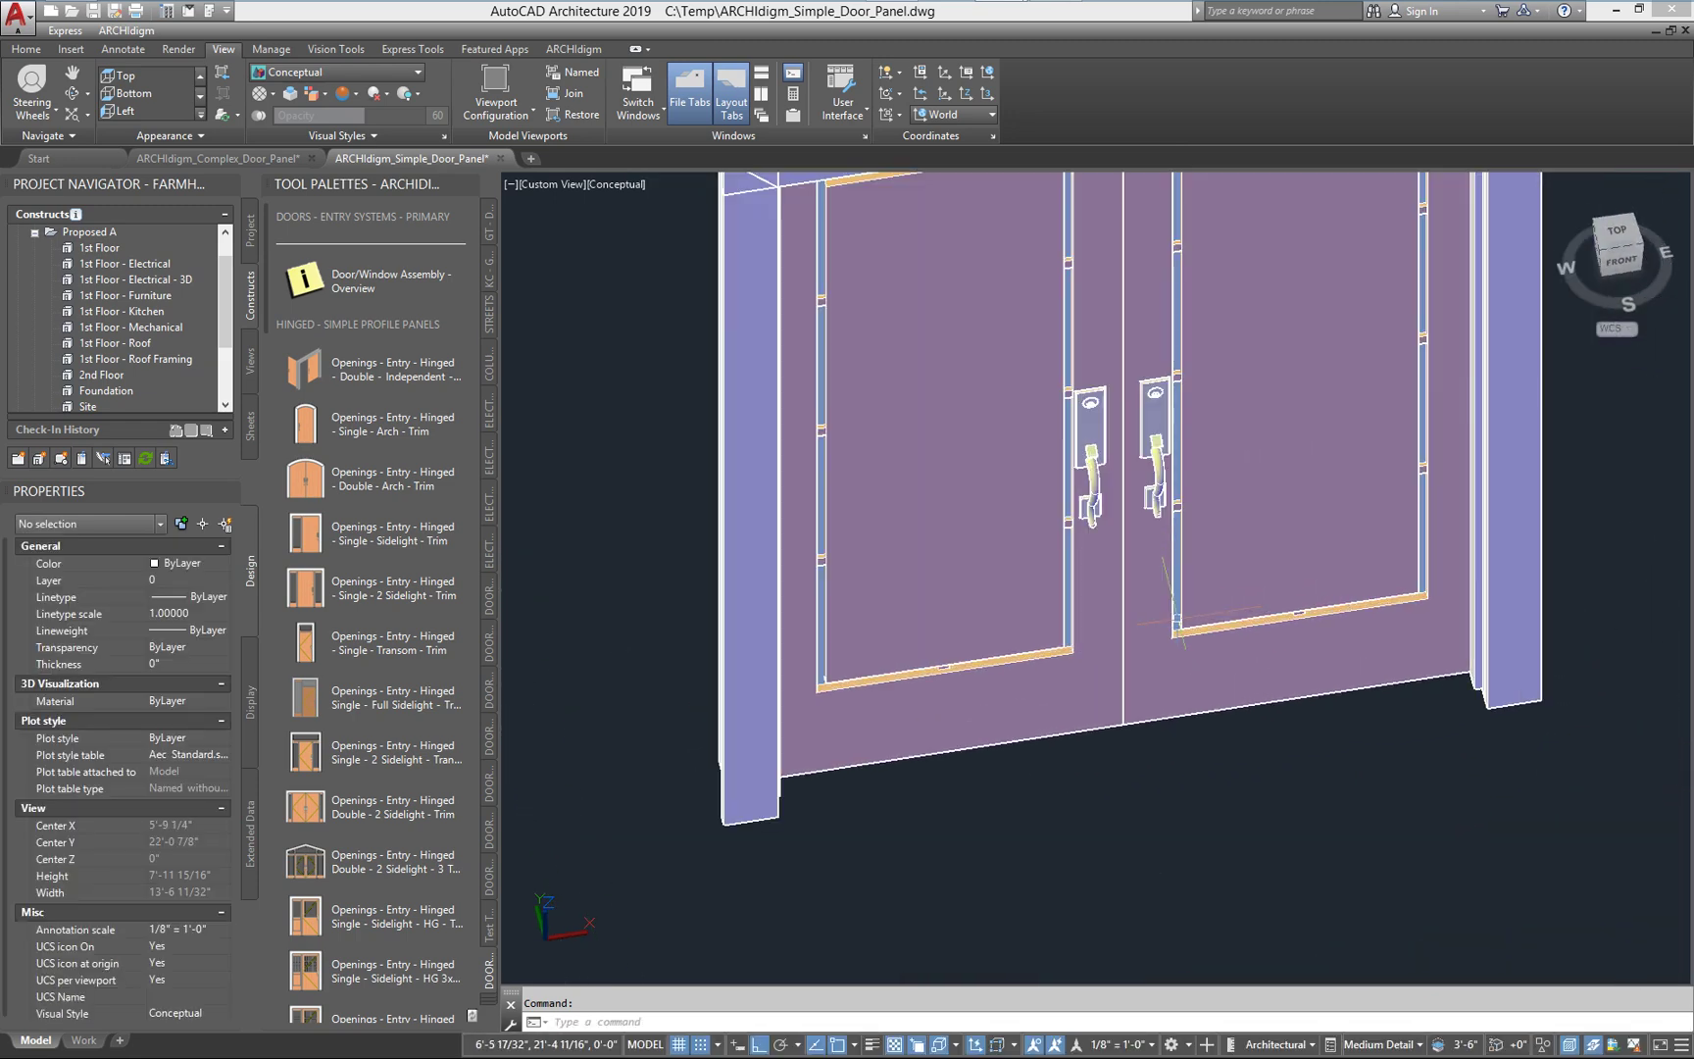
Edit the double door's style and assign the Openings.Wood.Mahogany material to its Glass component
left_click(1162, 615)
right_click(1160, 610)
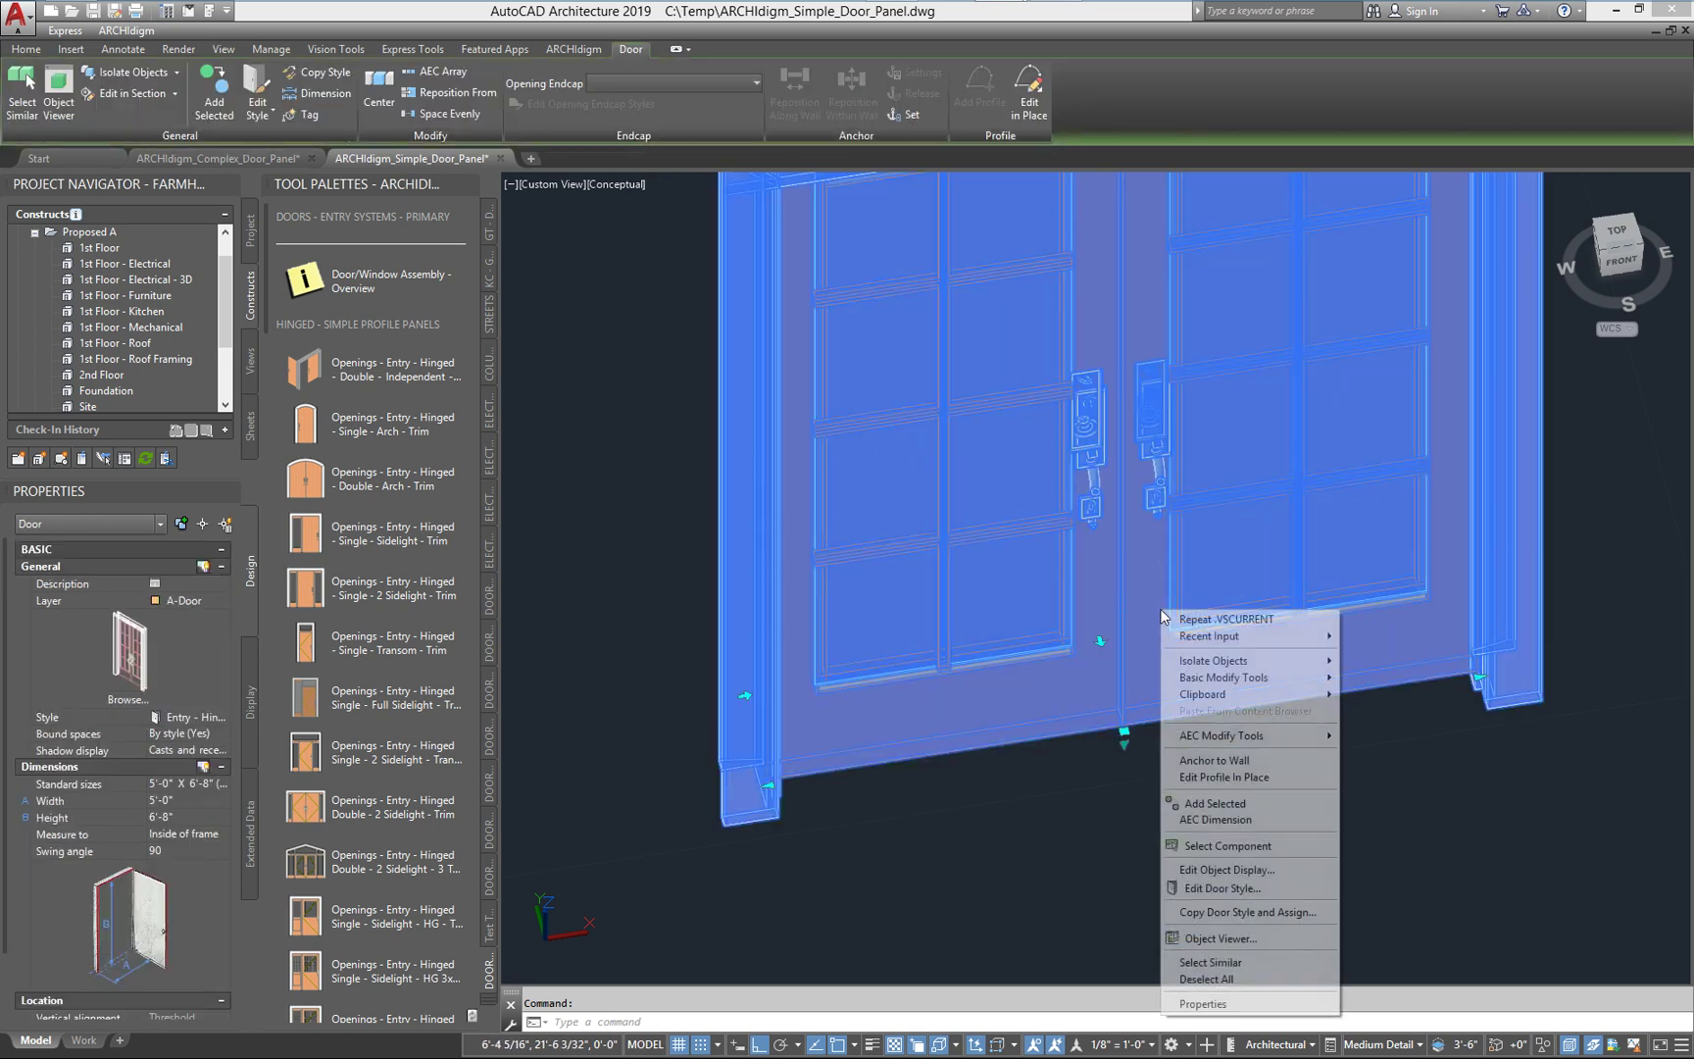
left_click(1202, 888)
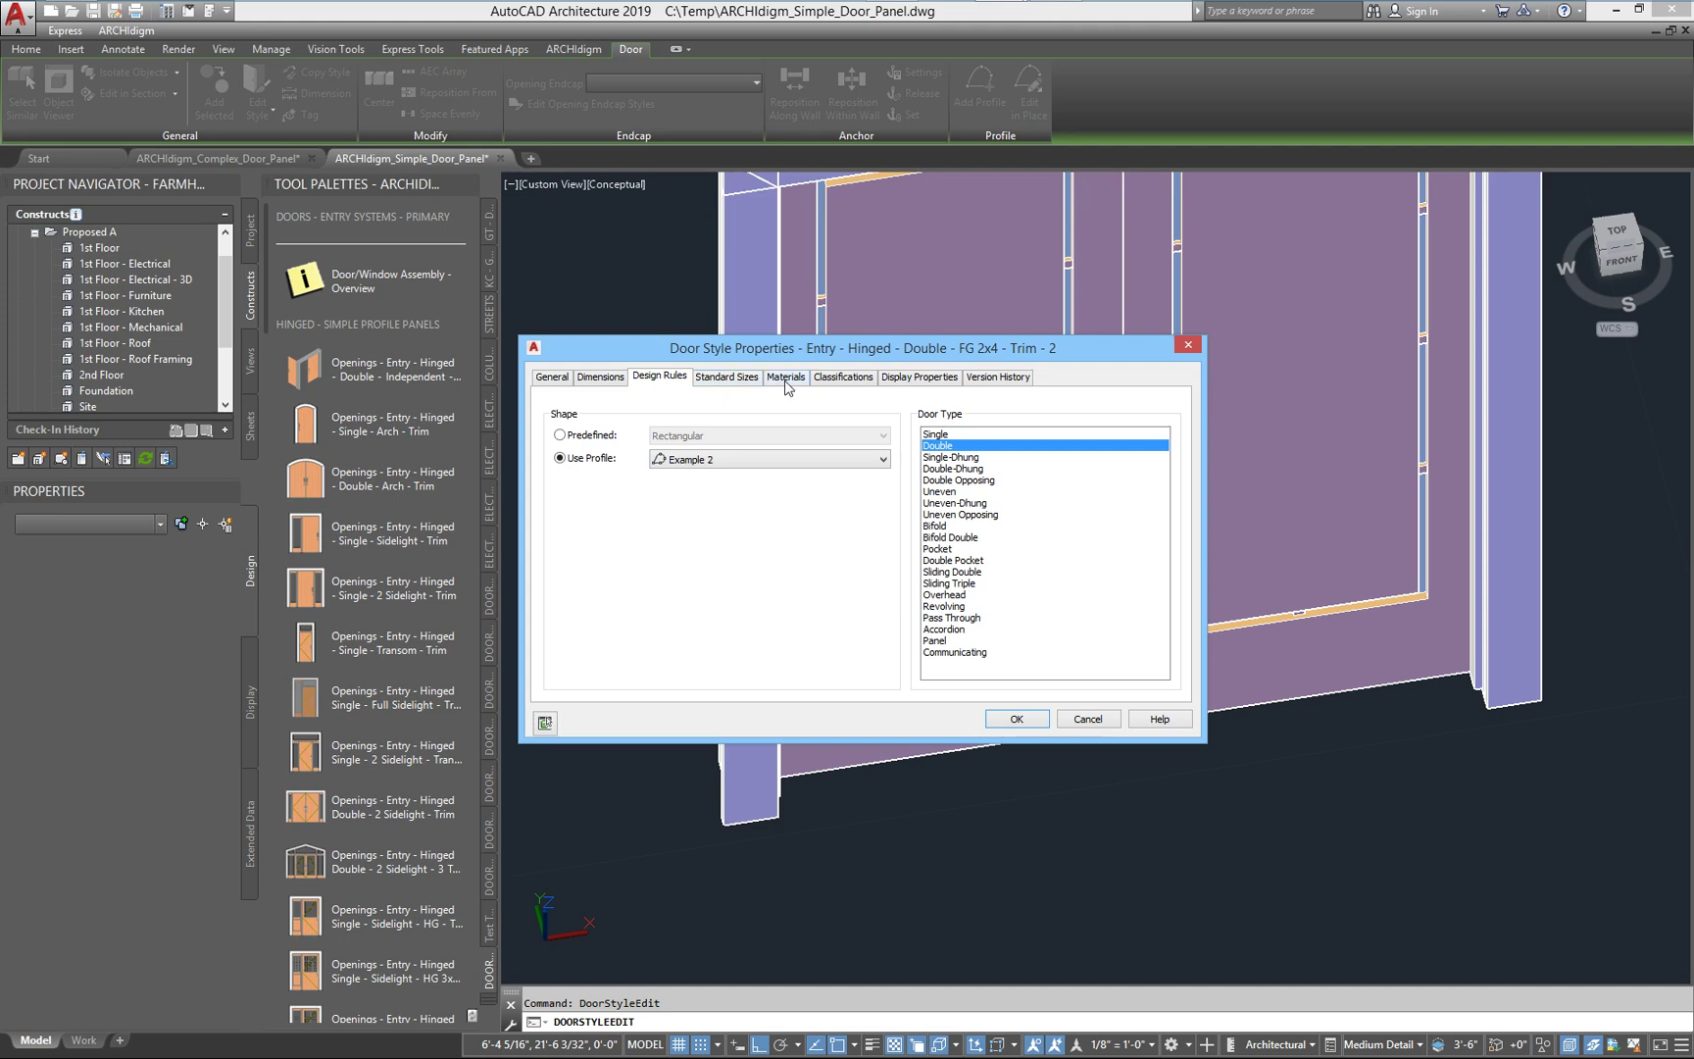
left_click(785, 378)
left_click(558, 487)
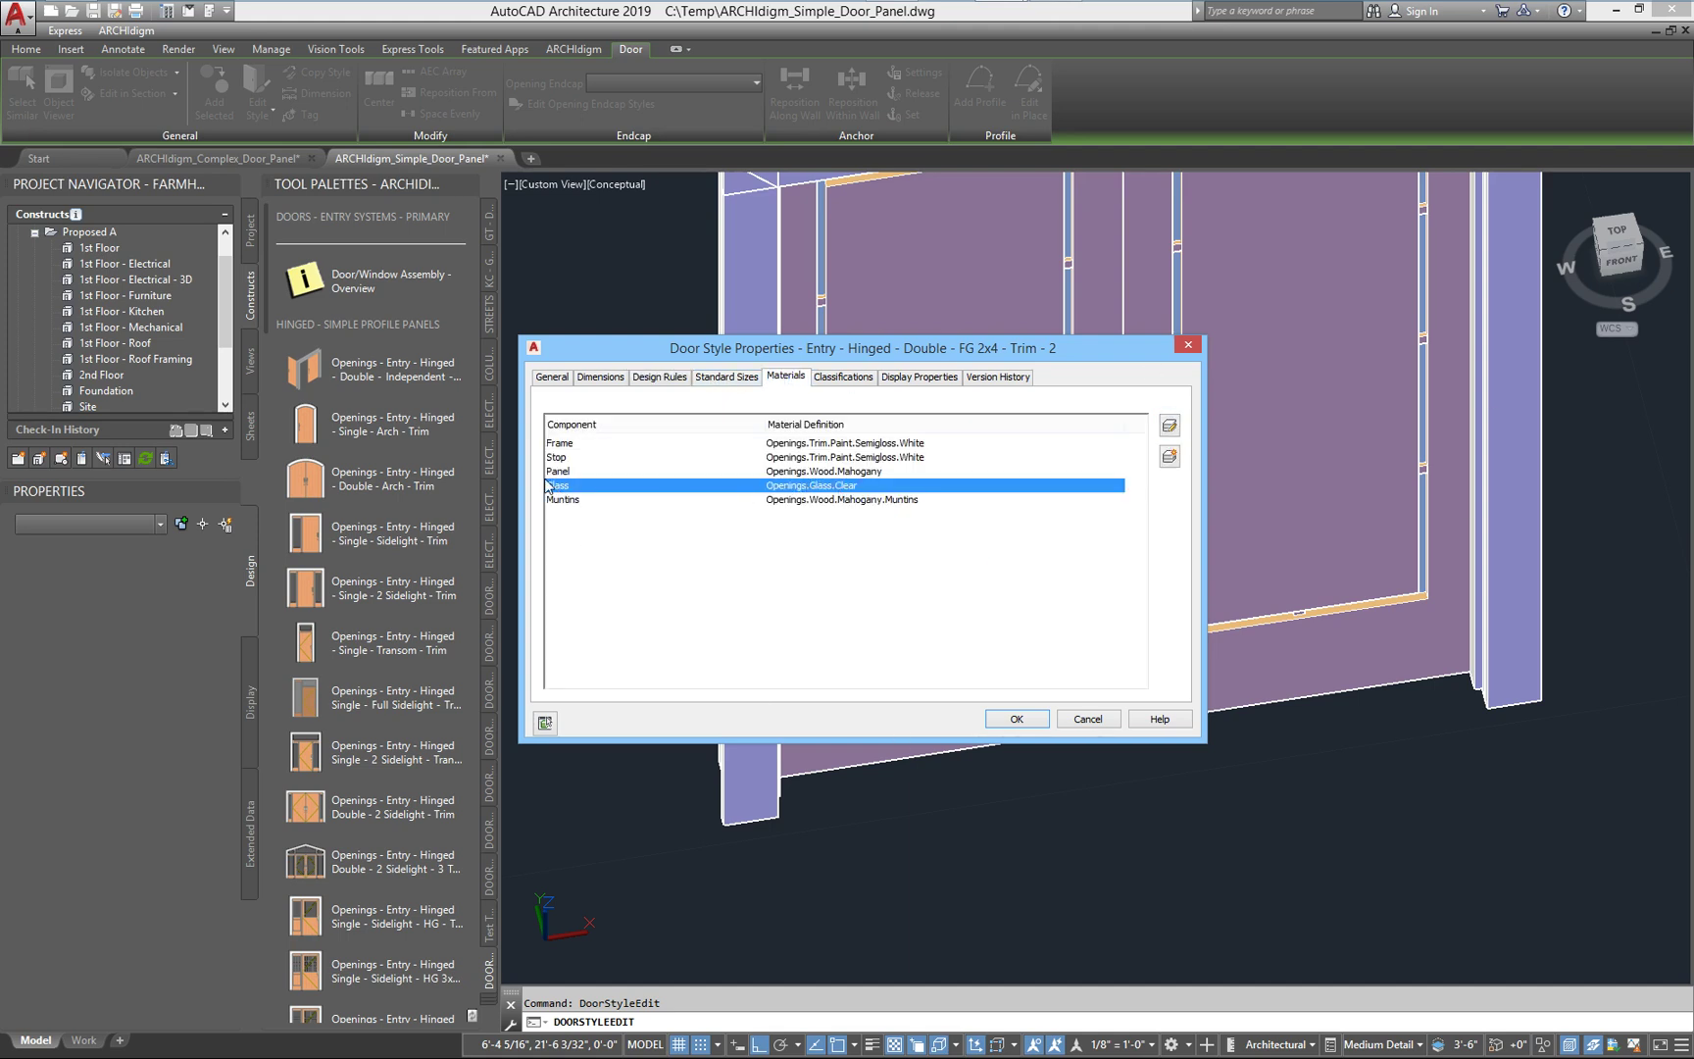
left_click(855, 490)
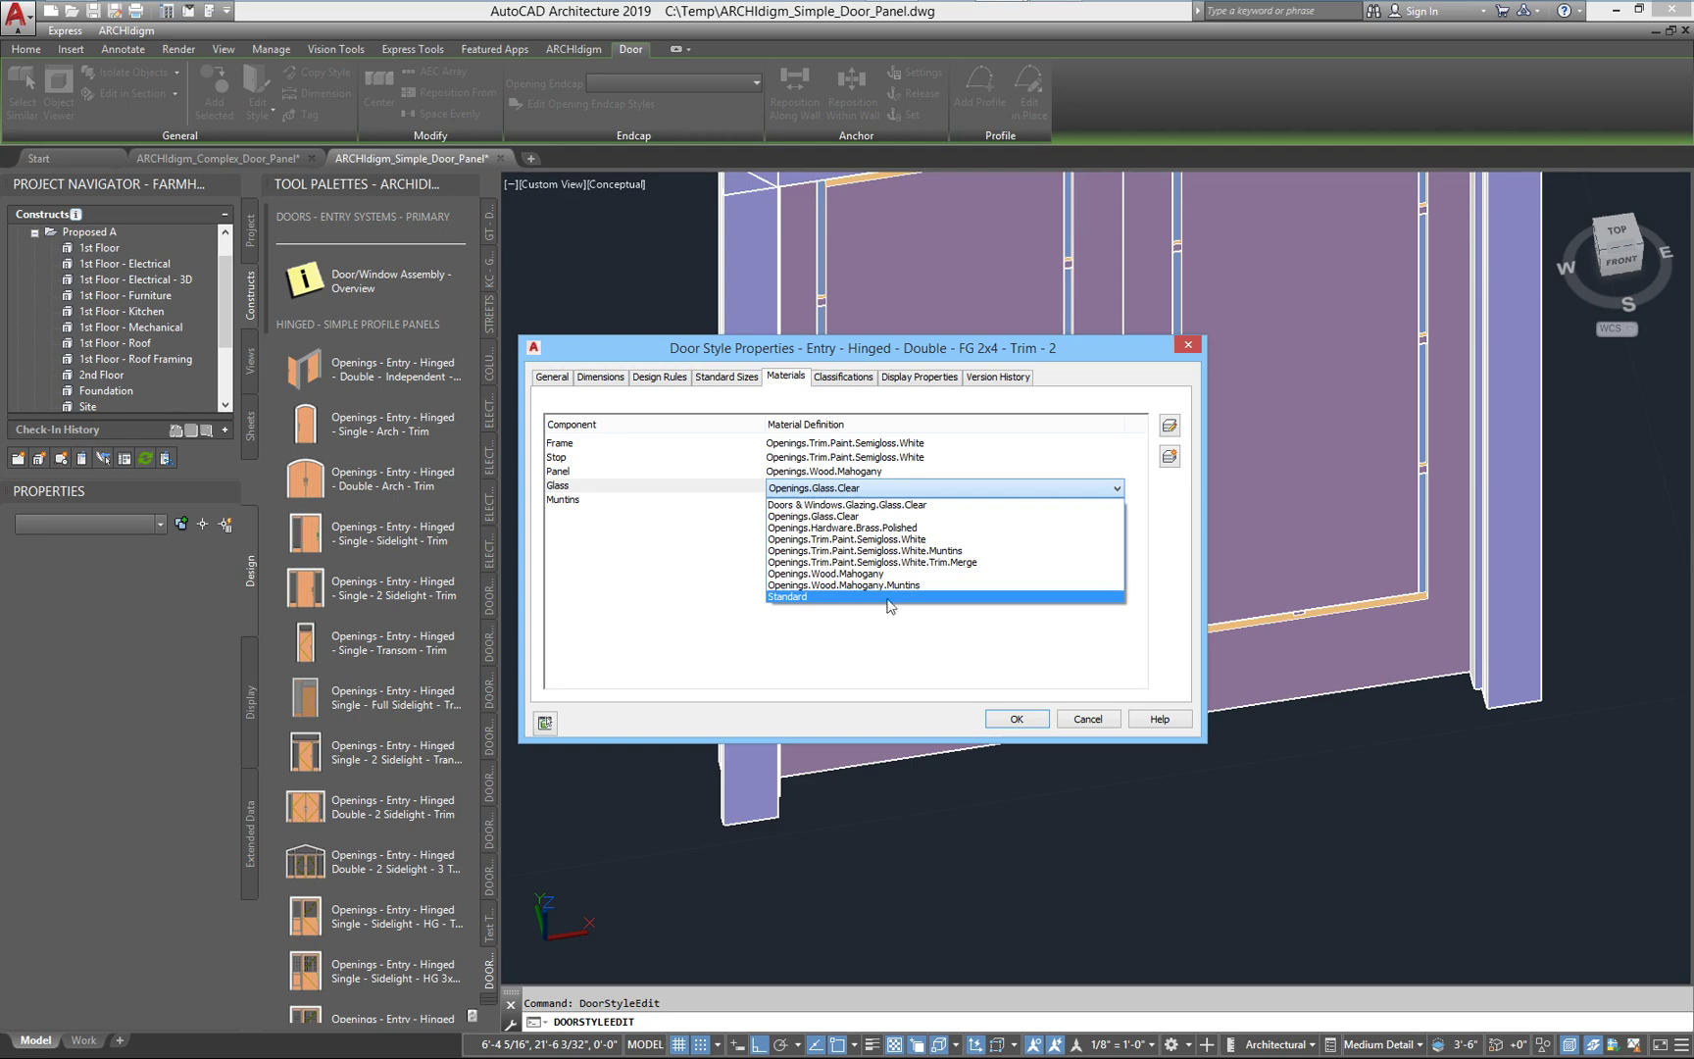
left_click(859, 575)
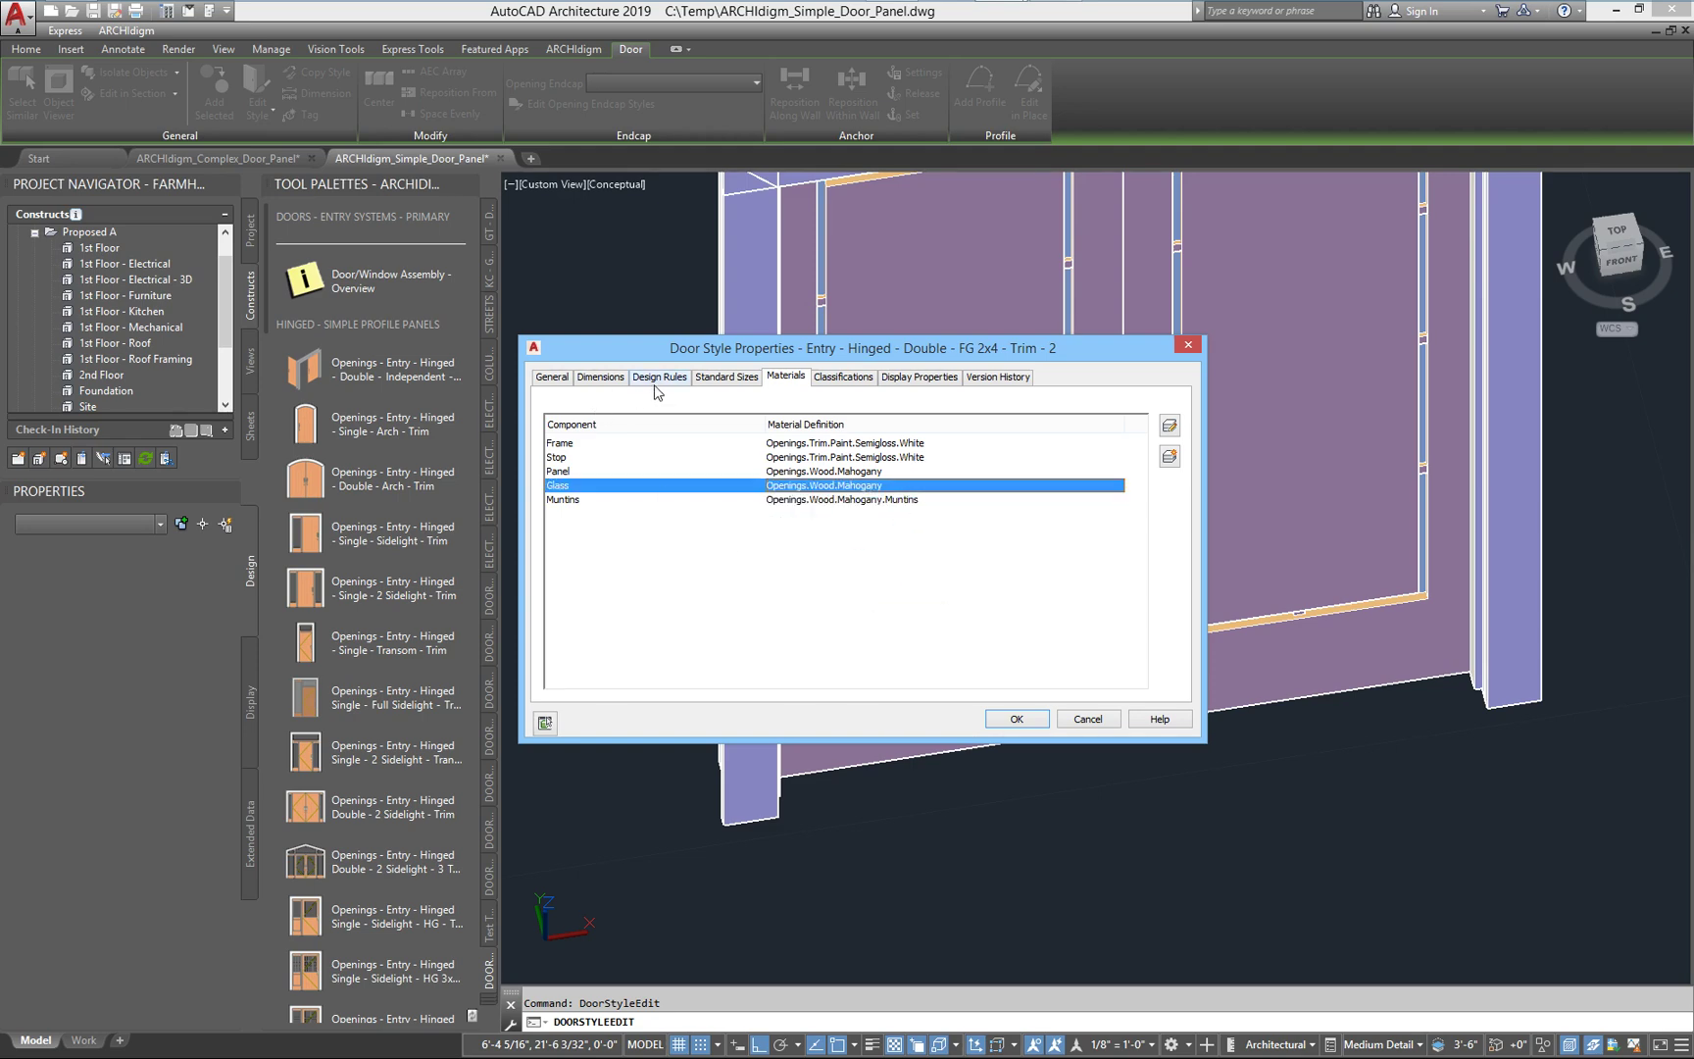
Set the double door style's glass thickness to 1.25 inches and apply the style changes
left_click_drag(1032, 360, 826, 379)
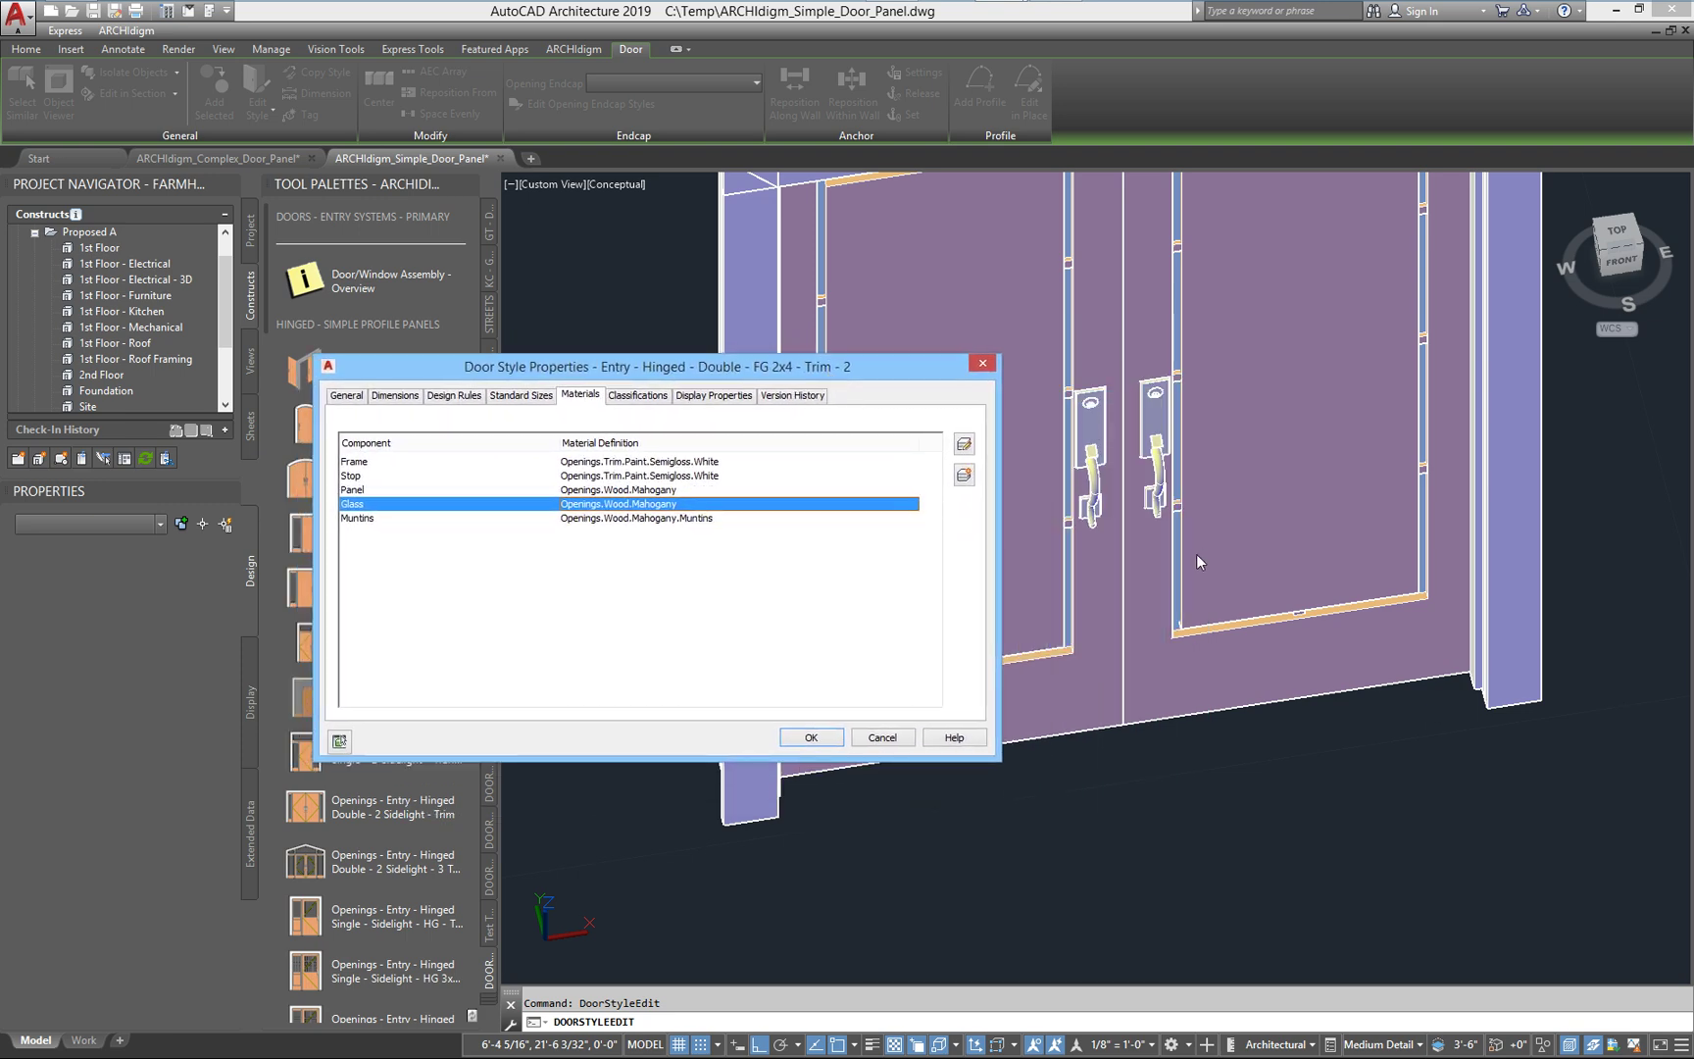
left_click(404, 396)
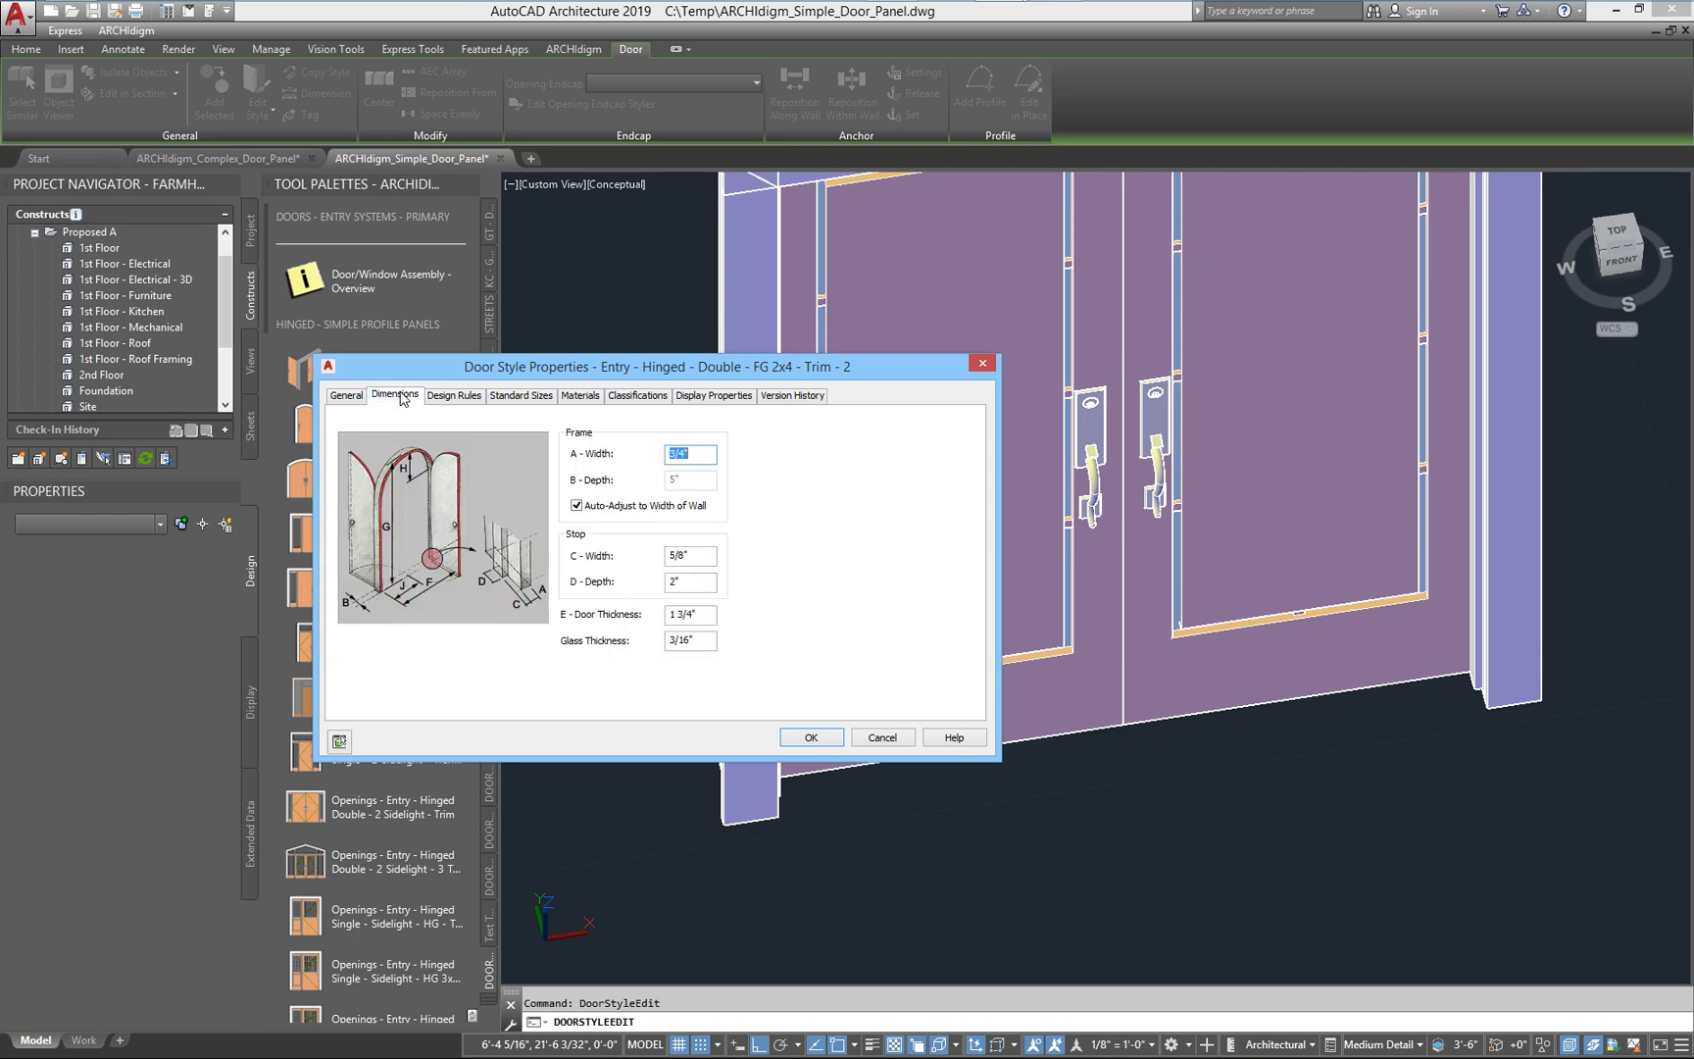
left_click(695, 616)
double_click(692, 641)
type("1.25")
left_click(808, 737)
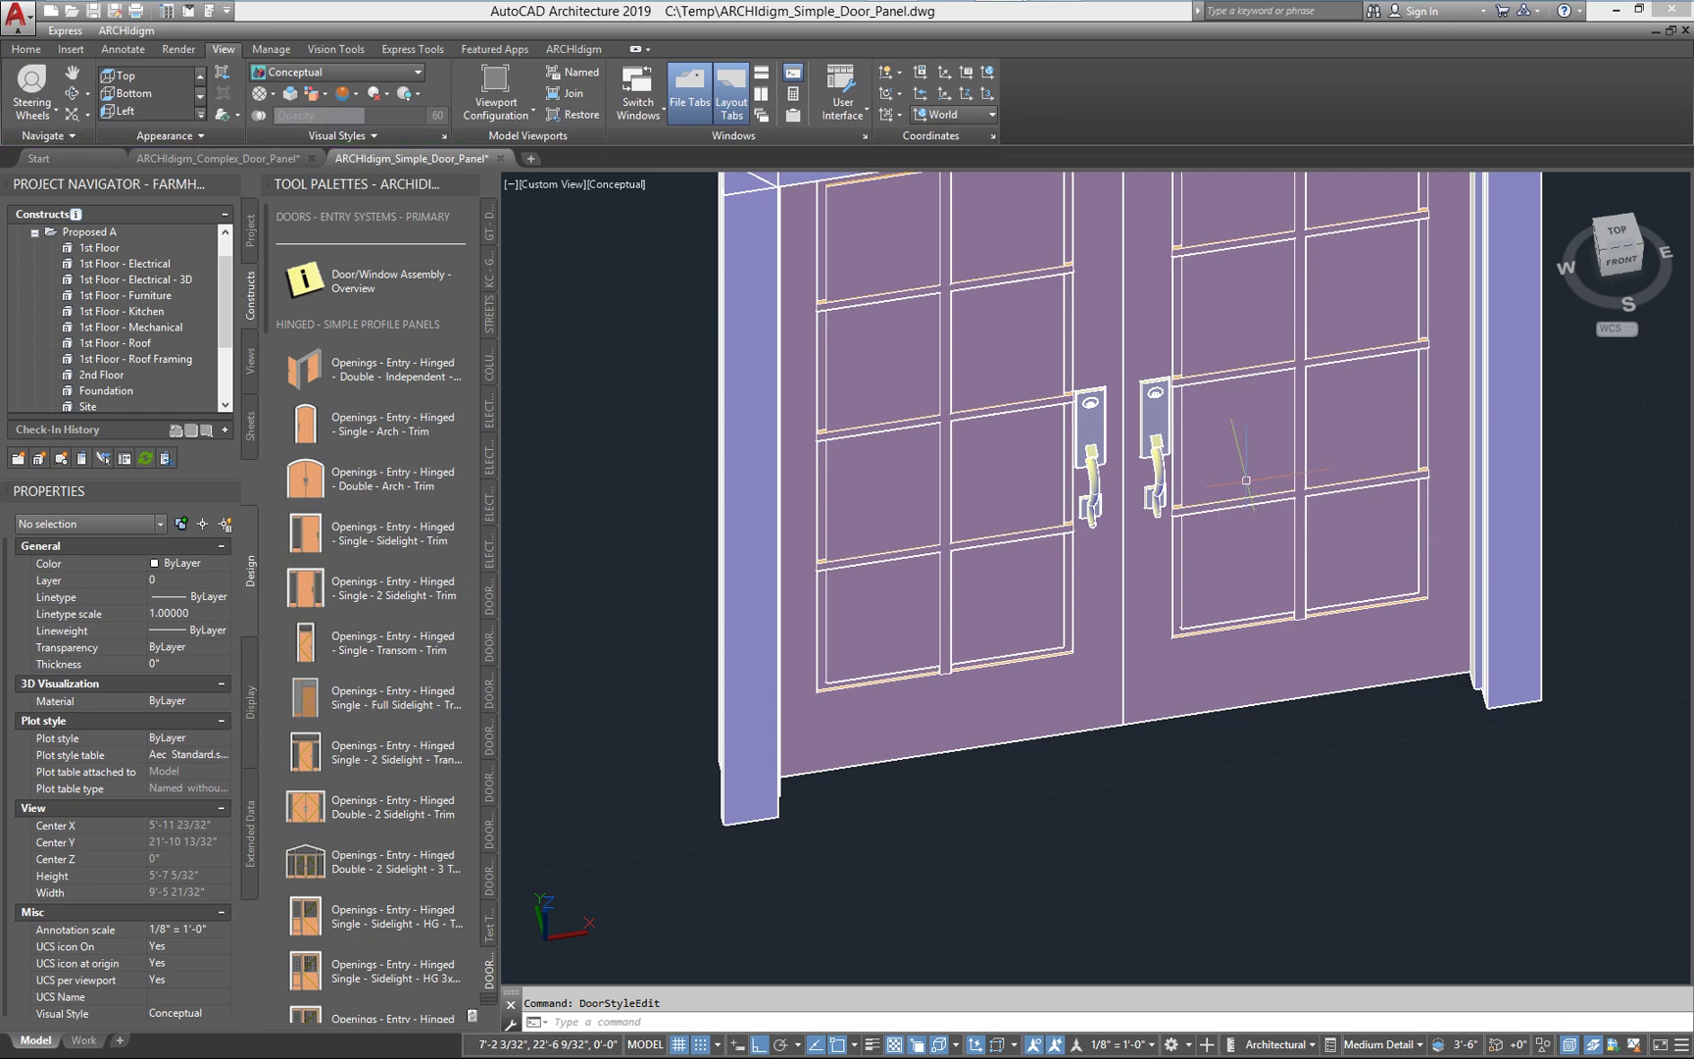
Remove the Default Muntins block from the double door style's Model display override and apply the change
scroll(1151, 624, "up", 5)
scroll(1226, 647, "up", 3)
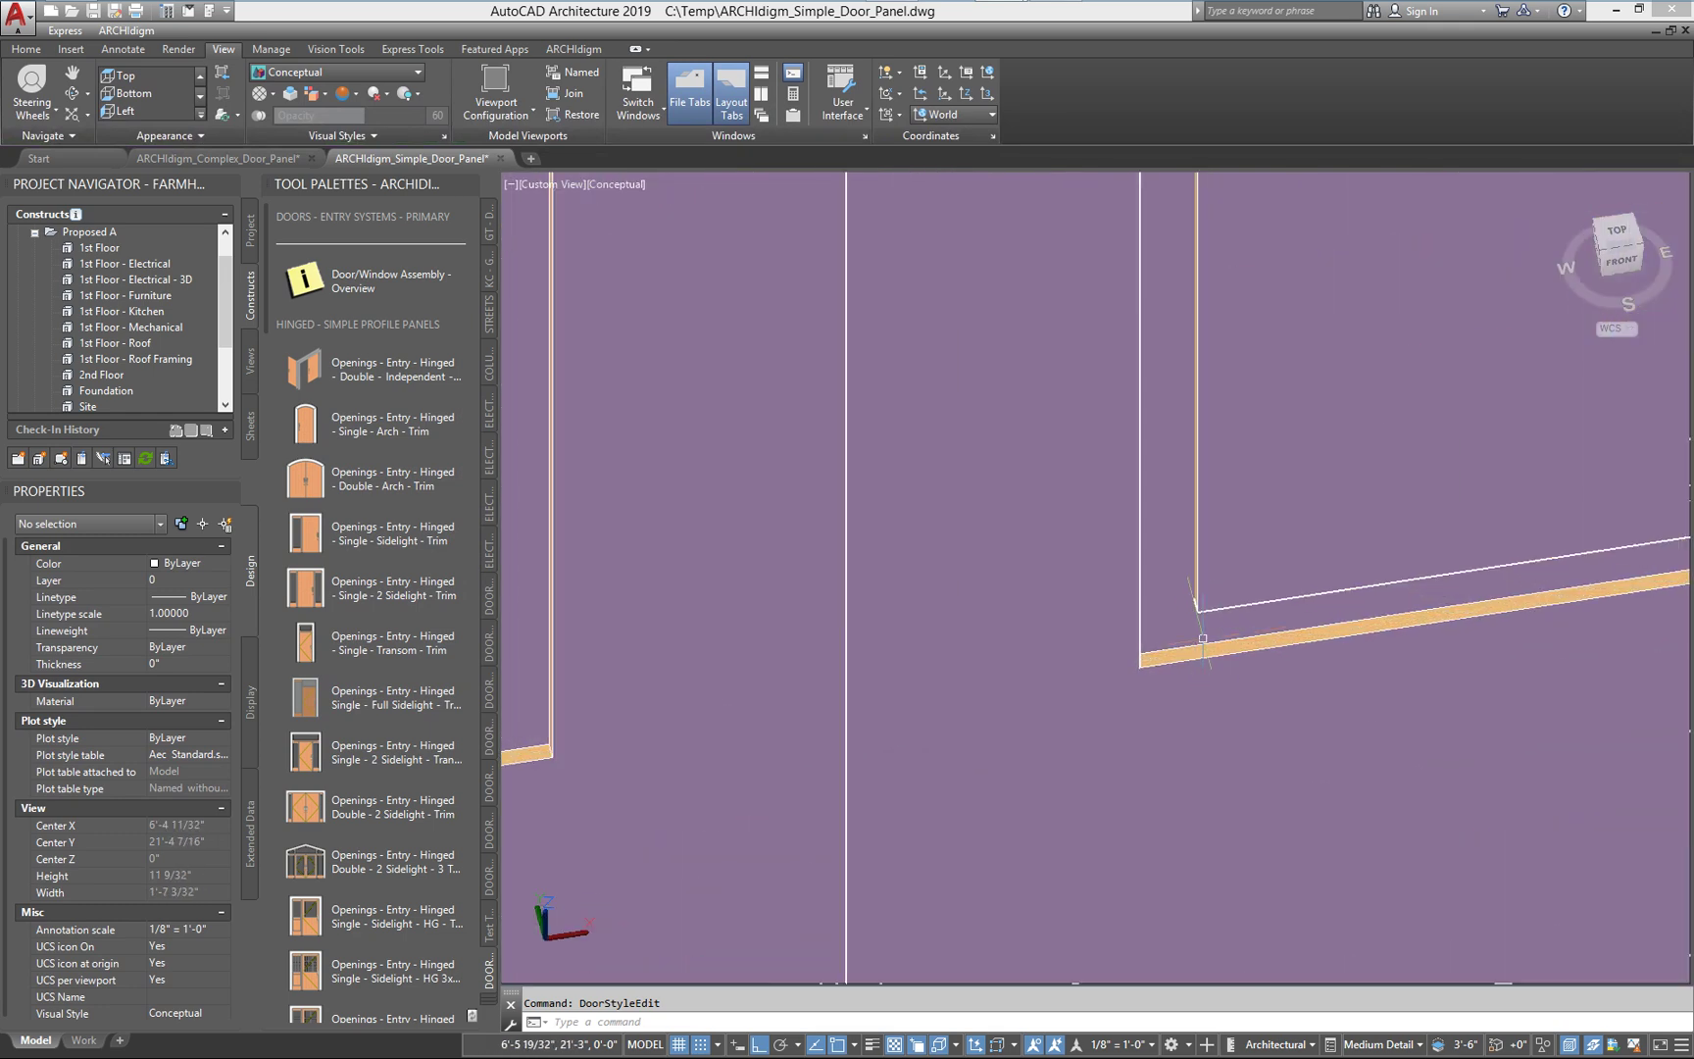
scroll(1219, 639, "down", 6)
left_click(1384, 529)
right_click(1386, 527)
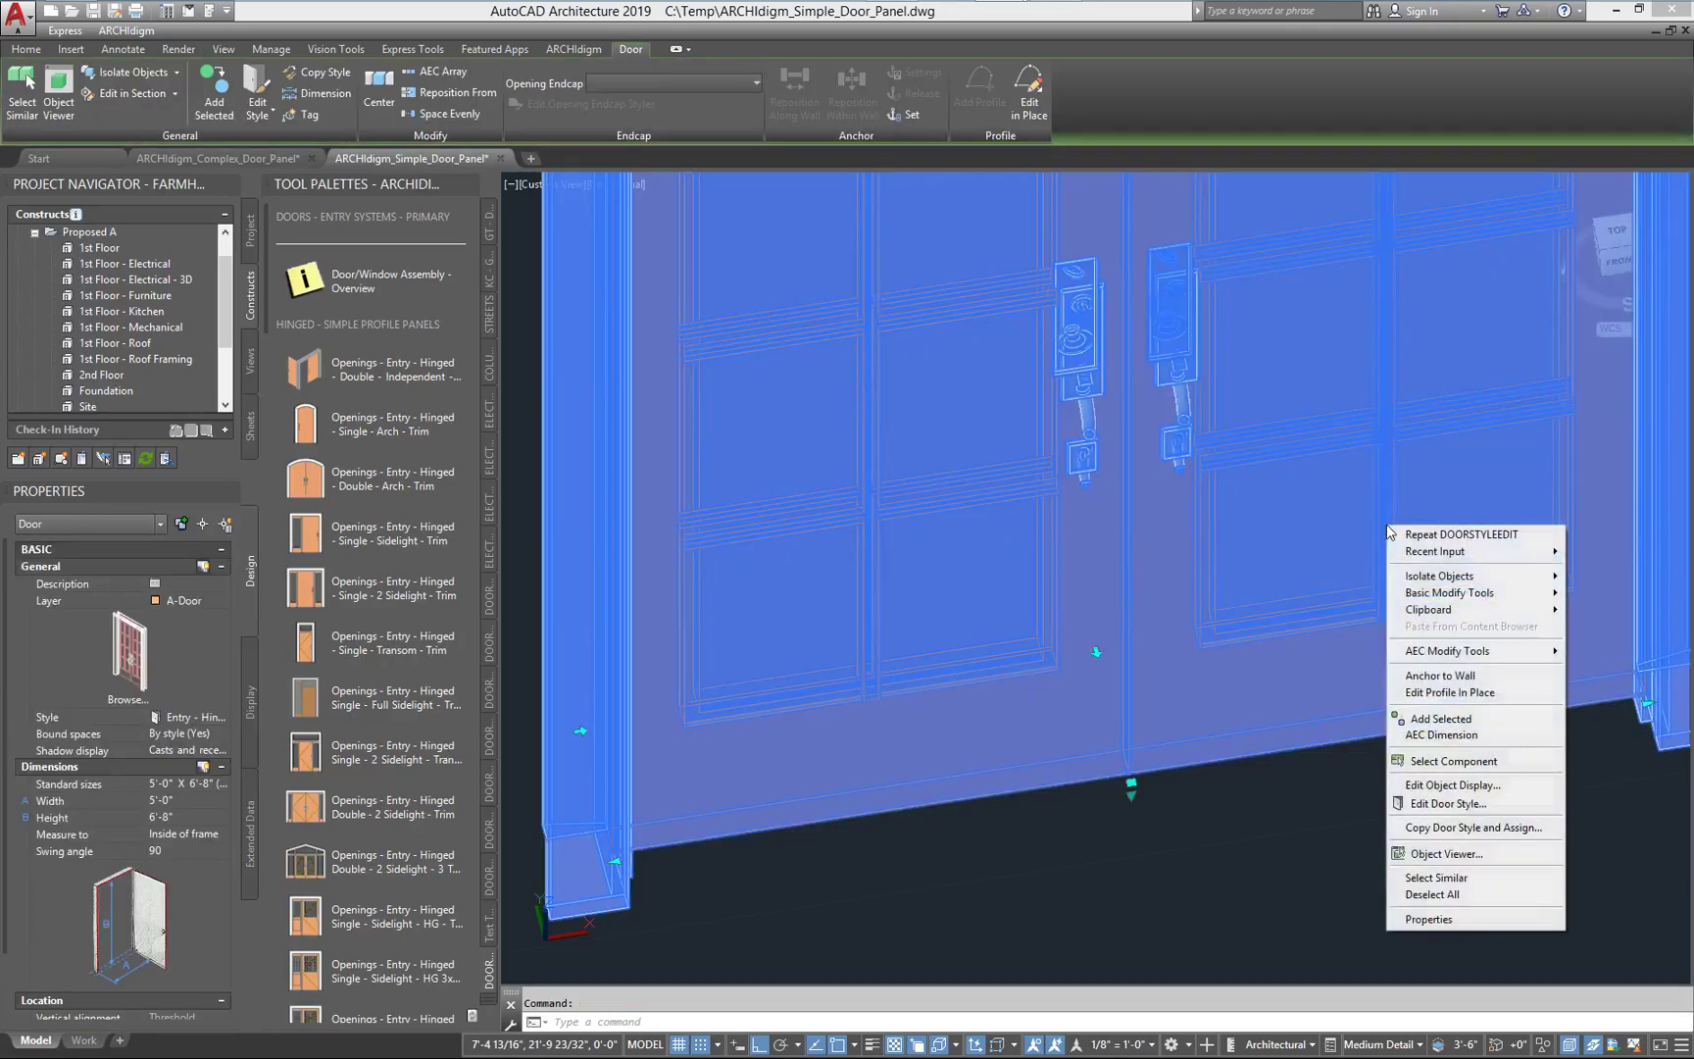
left_click(1447, 803)
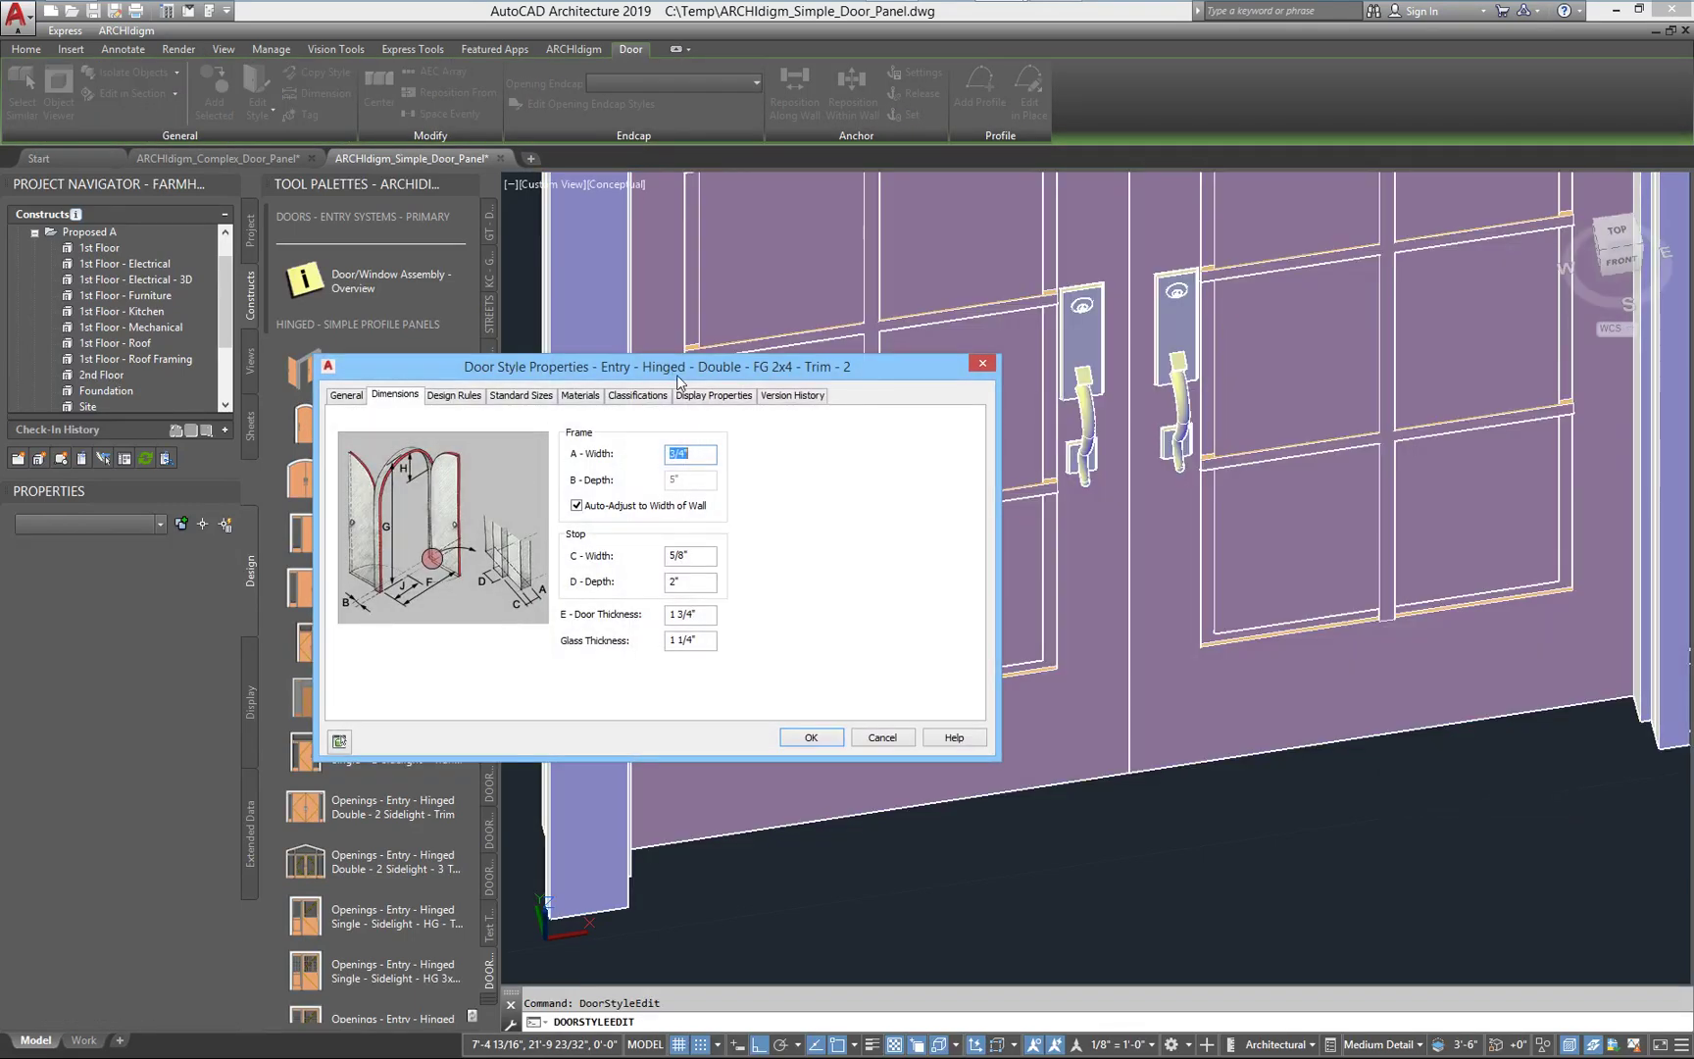
left_click(707, 397)
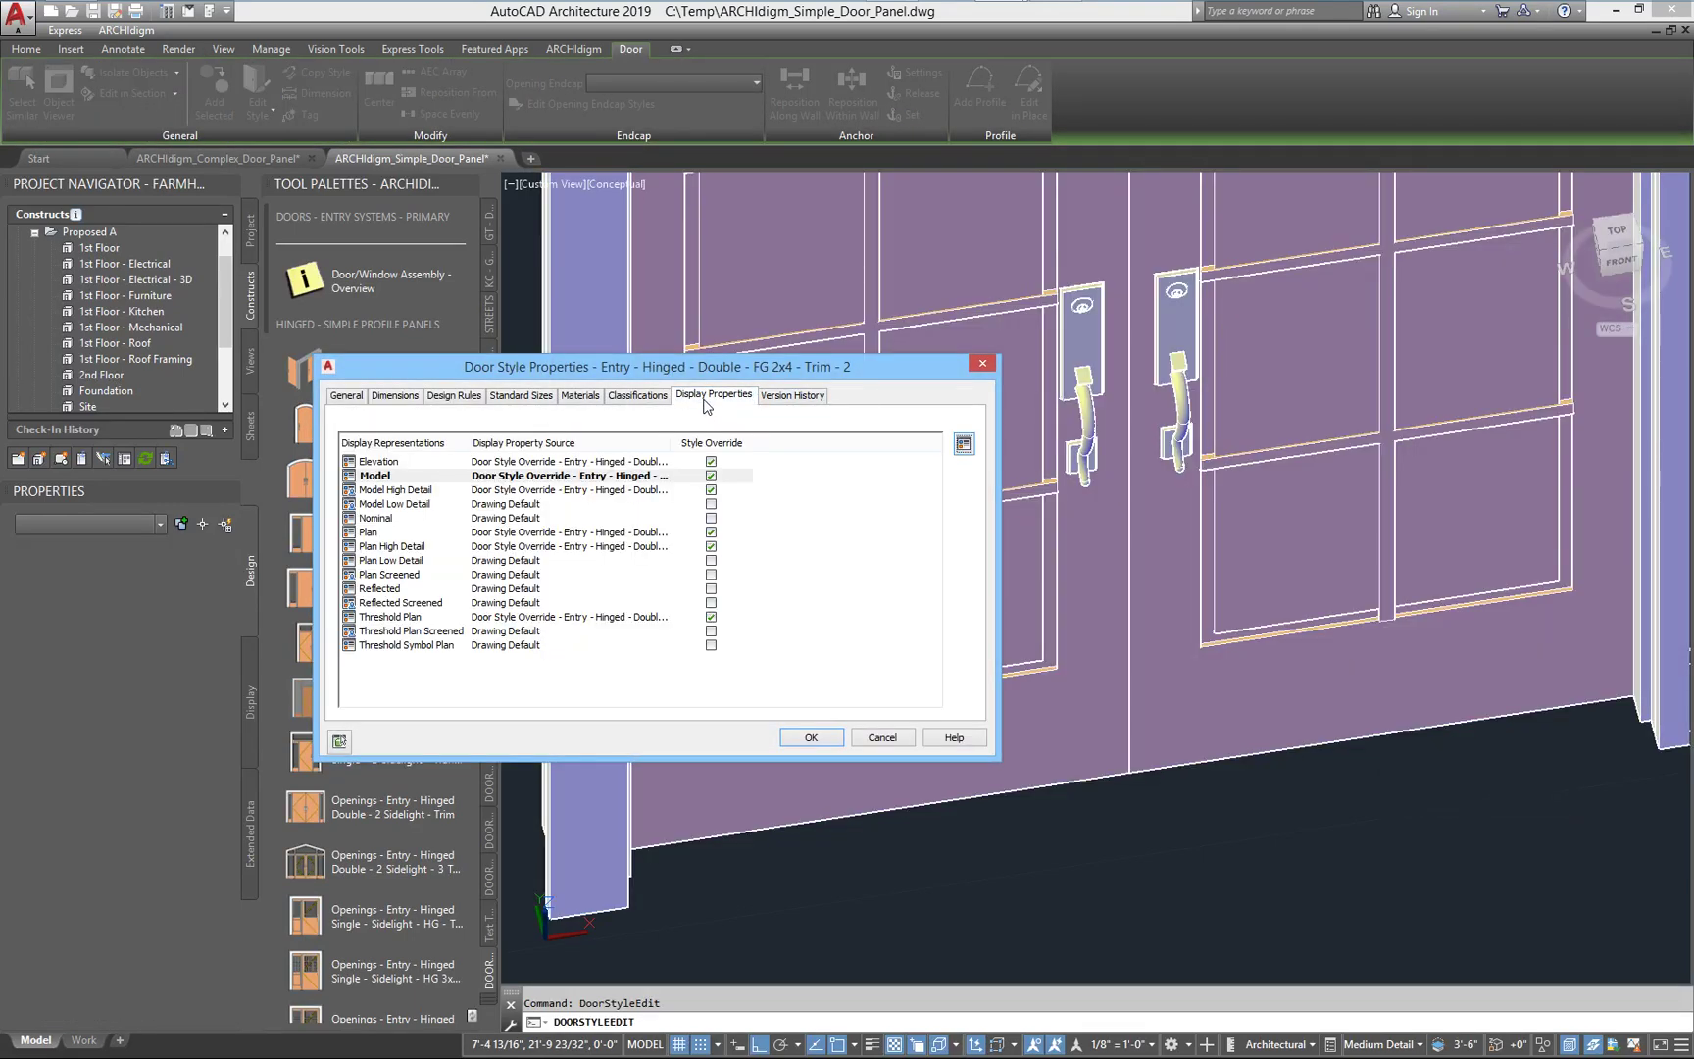
double_click(378, 480)
left_click(751, 361)
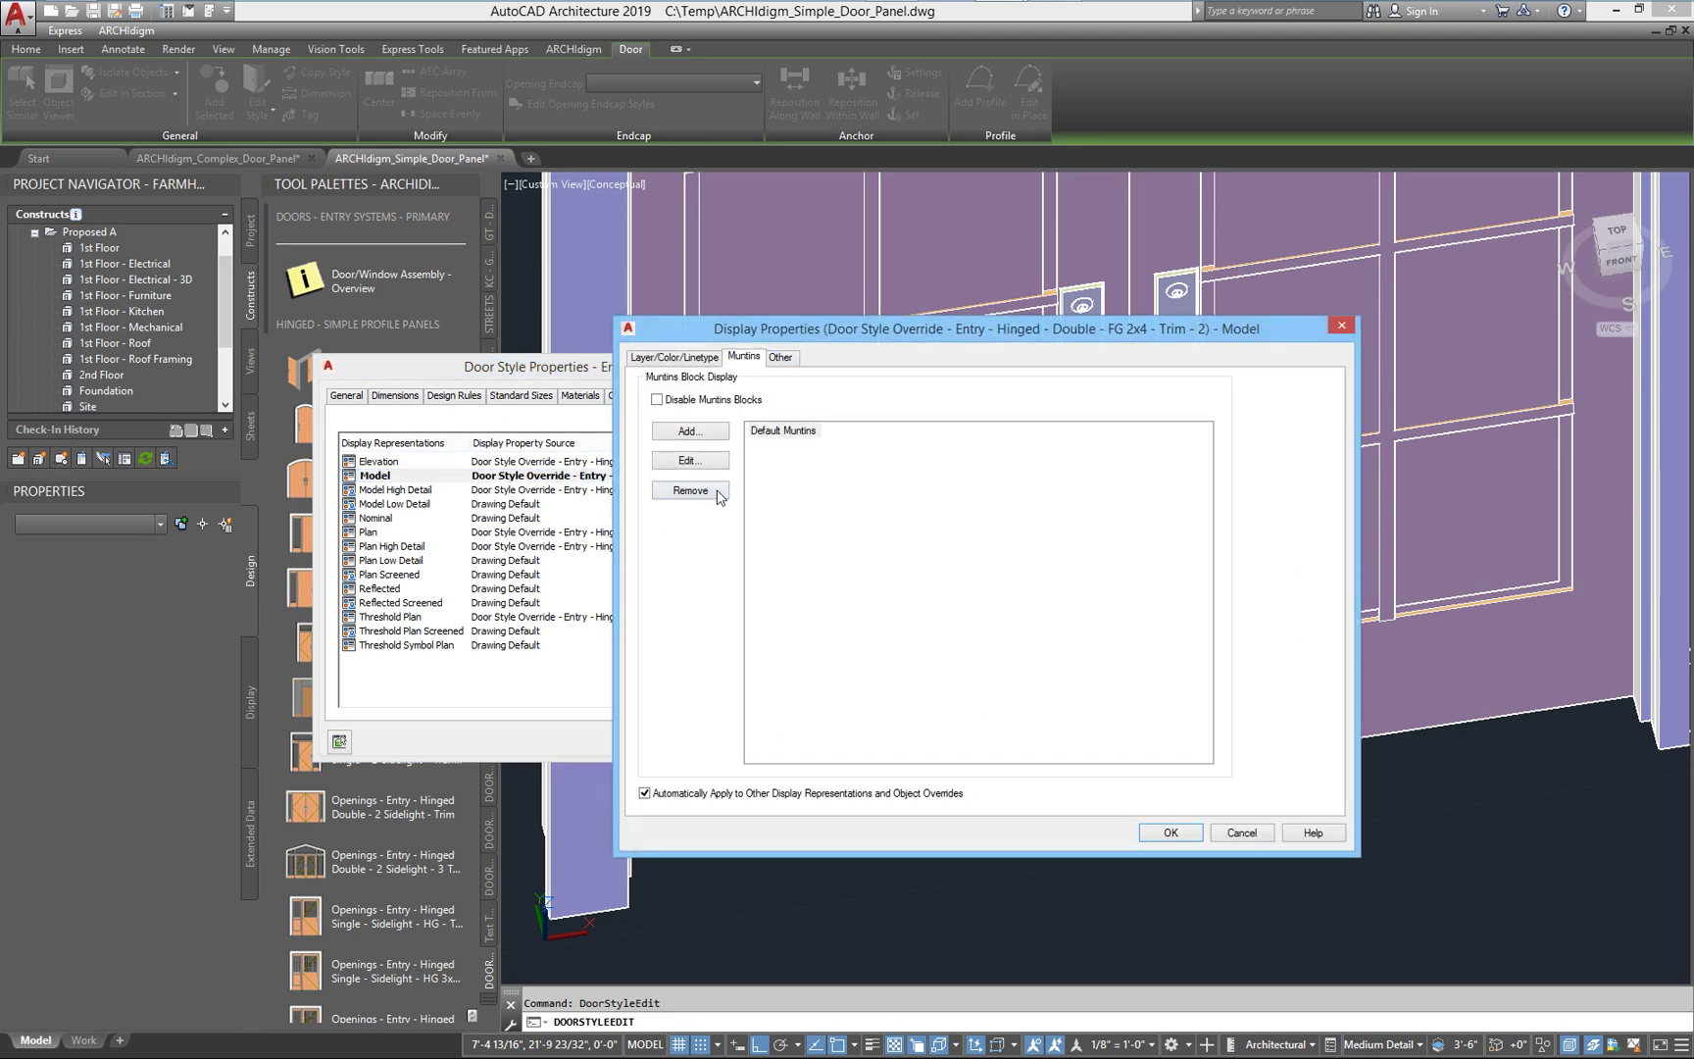
left_click(720, 495)
left_click(1171, 832)
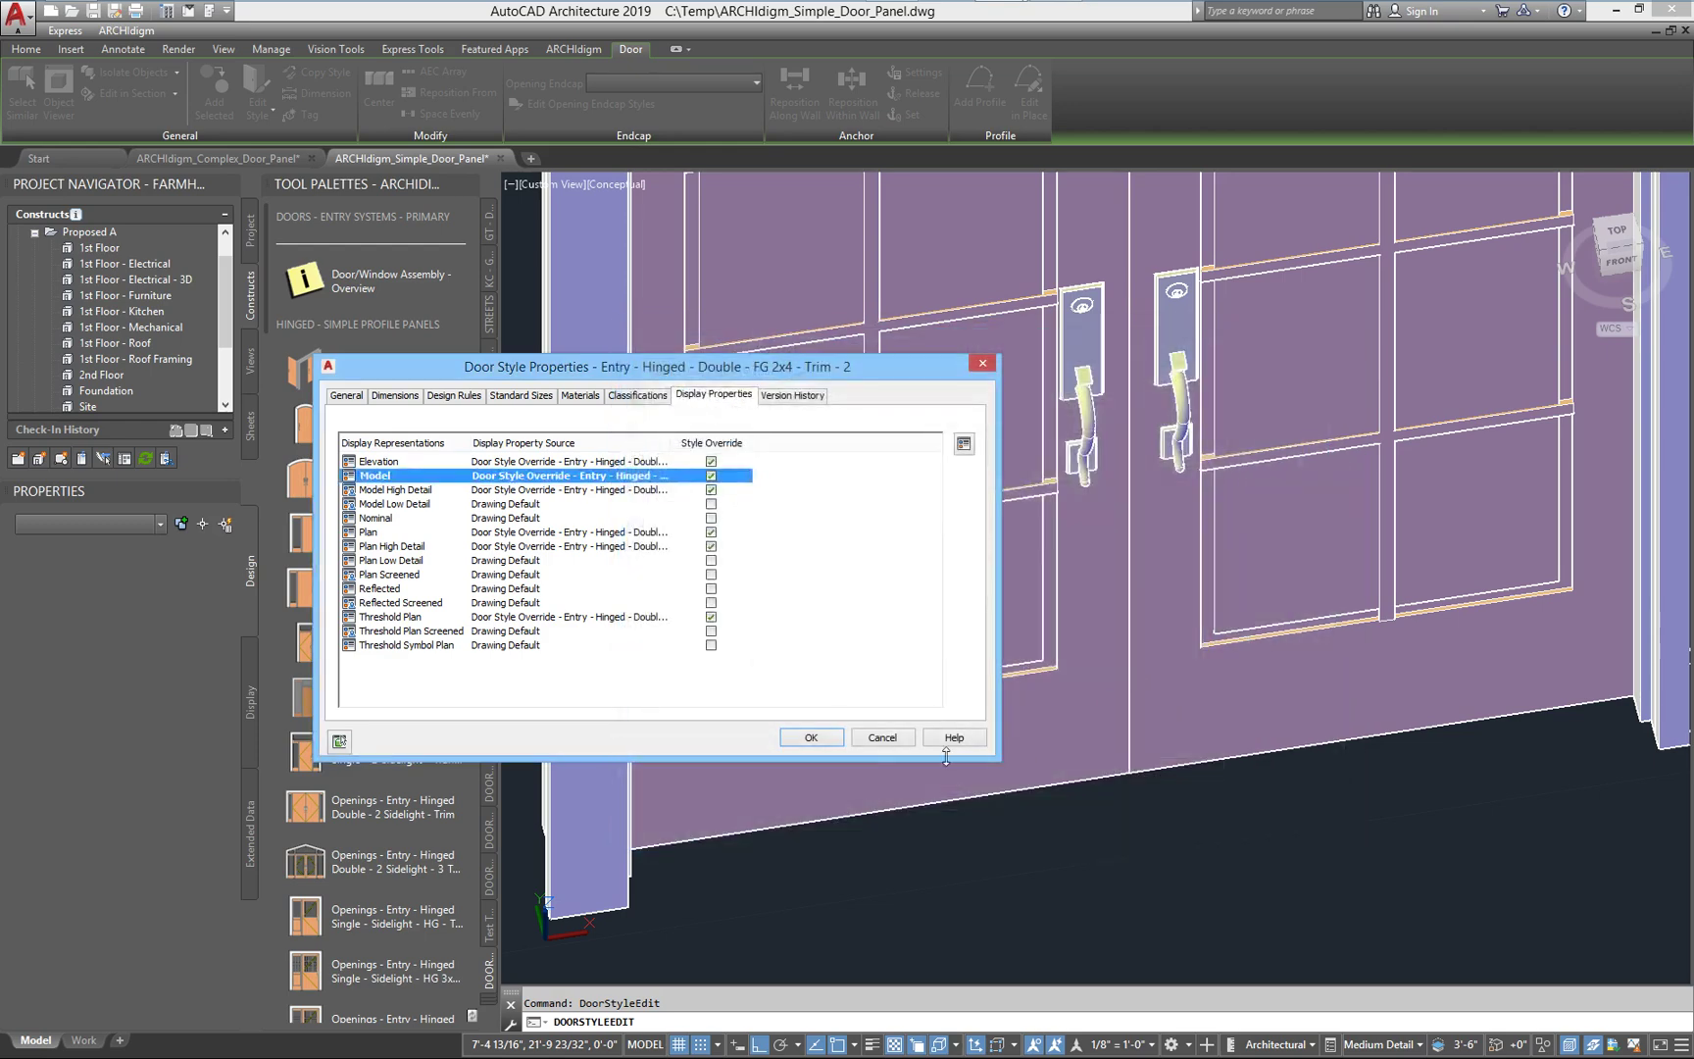
left_click(831, 742)
Inspect the double door's solid inset panels from the front and back, up close and as a whole
scroll(1279, 637, "down", 3)
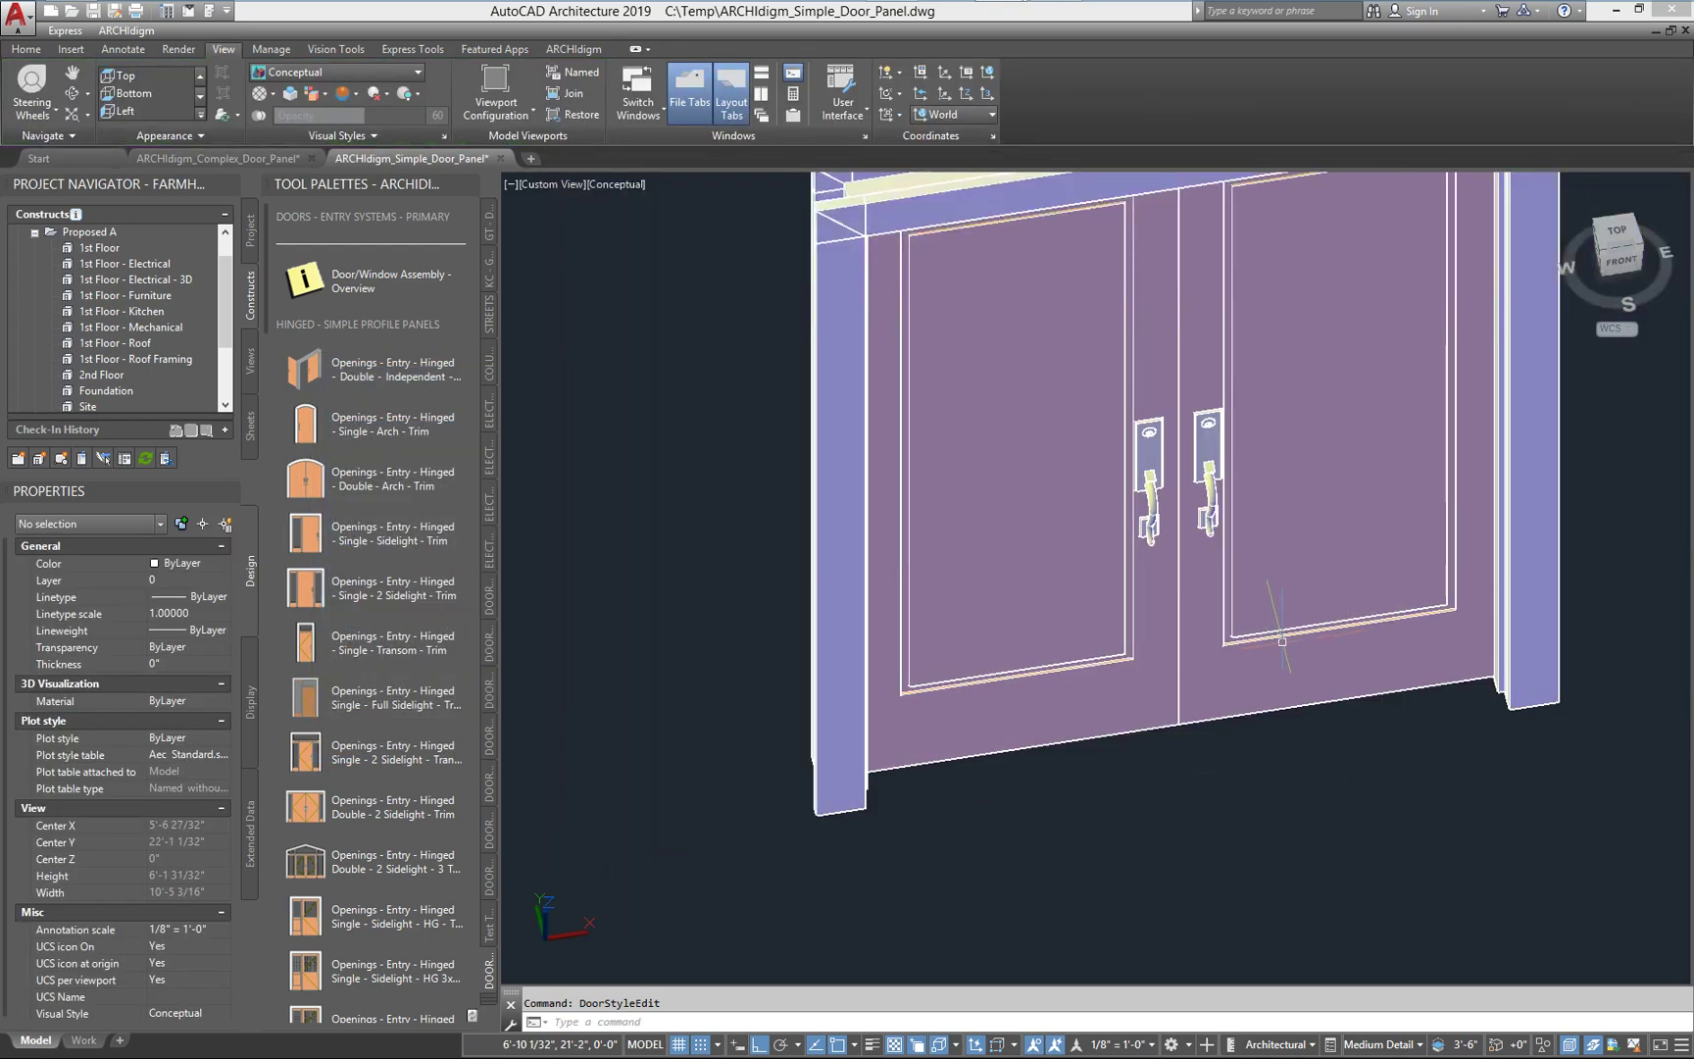
middle_click_drag(1282, 643, 843, 617, "shift")
scroll(844, 645, "up", 5)
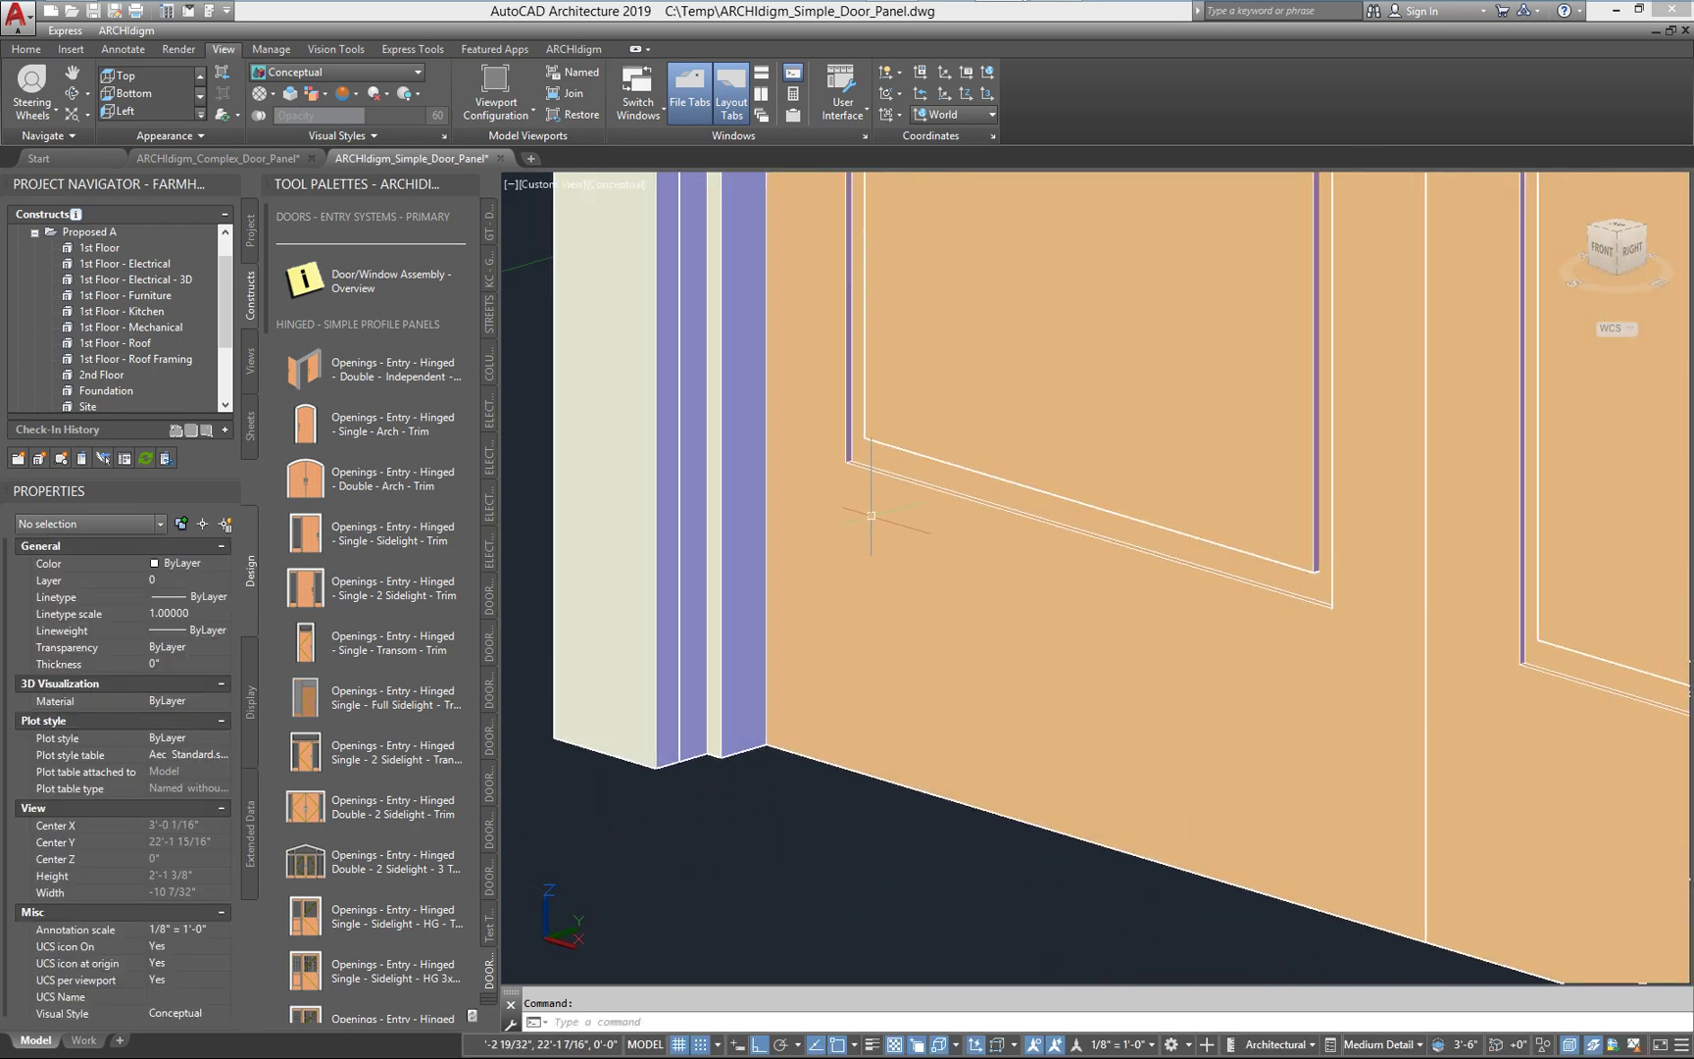
scroll(875, 512, "up", 2)
scroll(976, 597, "down", 5)
middle_click_drag(976, 597, 1188, 726, "shift")
scroll(1375, 601, "down", 3)
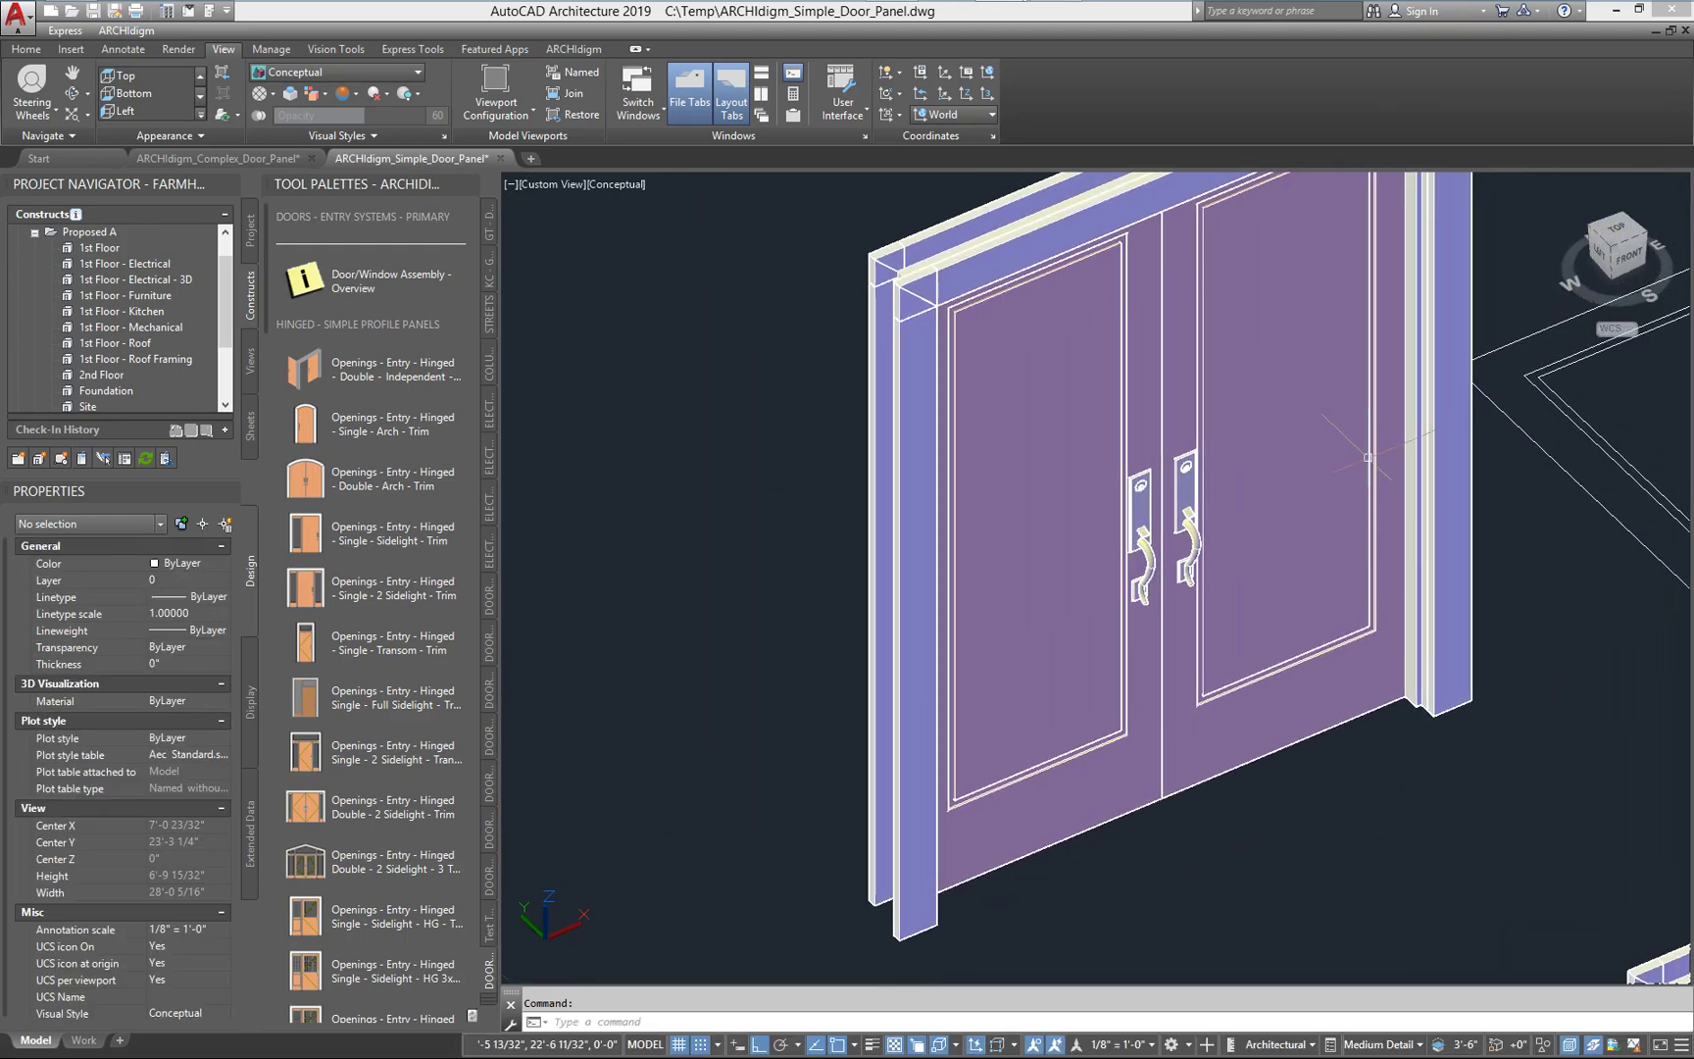
middle_click_drag(1350, 779, 1232, 798, "shift")
scroll(1206, 608, "up", 2)
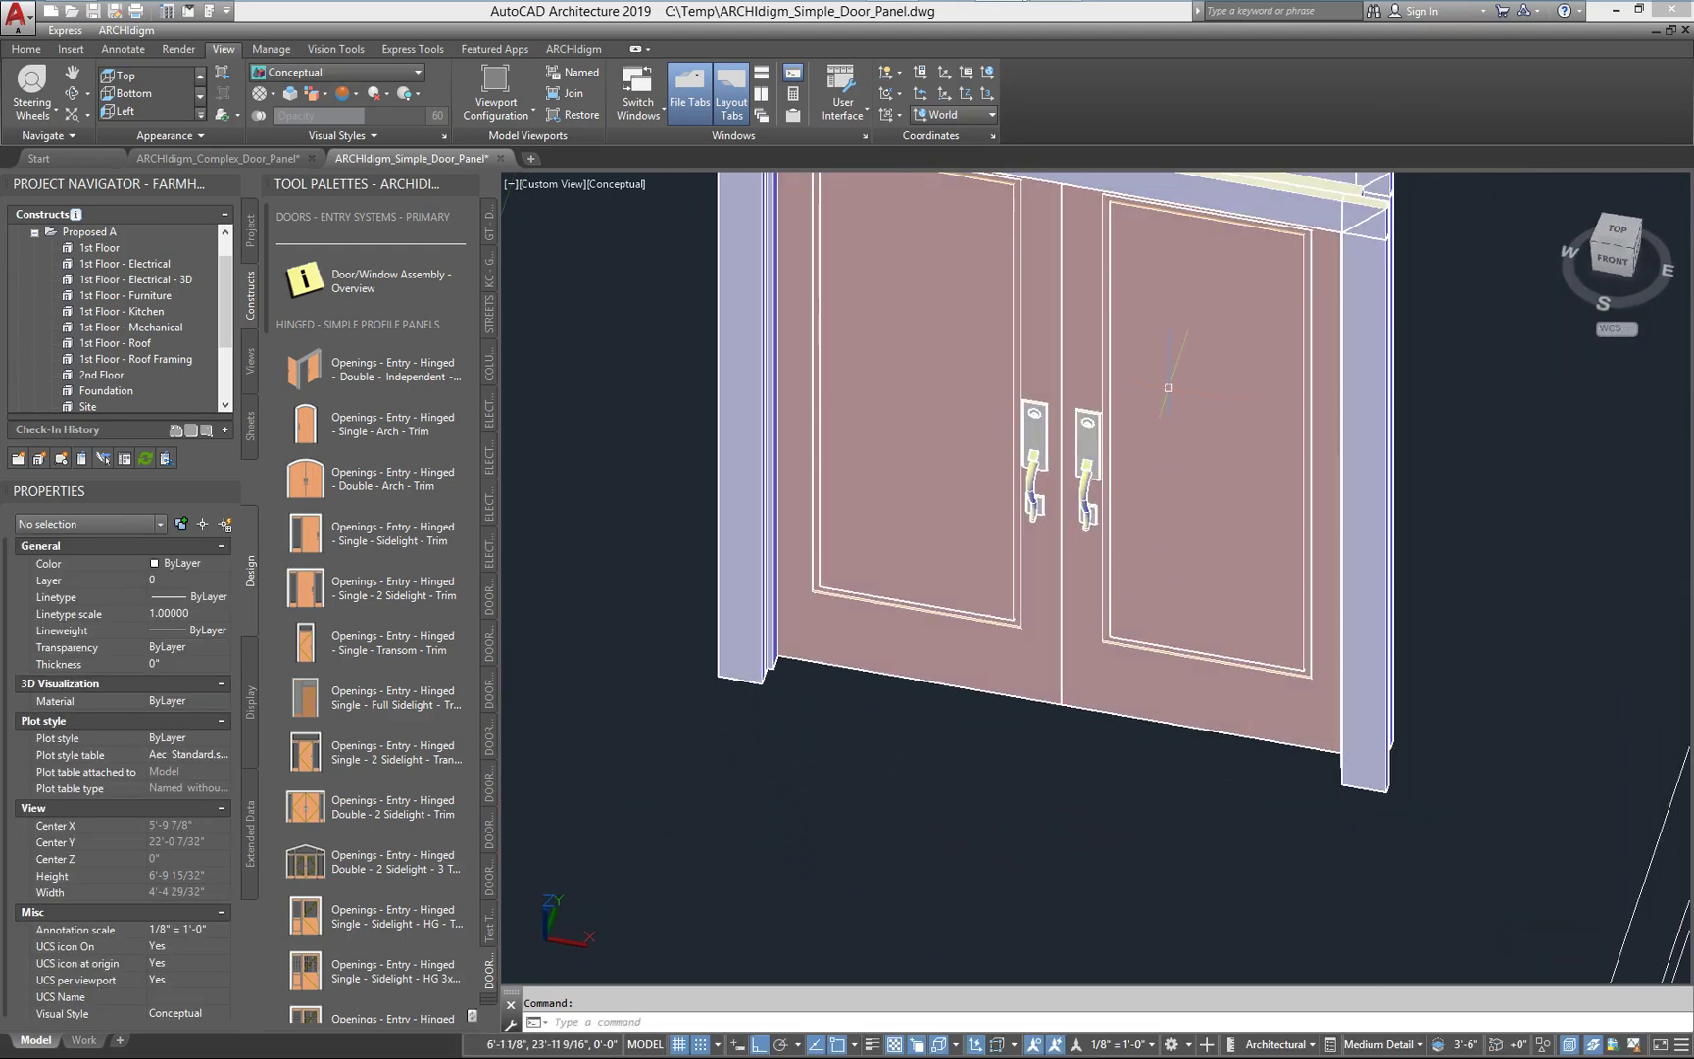
middle_click_drag(1185, 548, 1068, 593, "shift")
Review all four doors alongside their source profile outlines and the separate hardware pieces in an overall 3D view
scroll(1066, 594, "down", 2)
middle_click_drag(1285, 633, 941, 547)
middle_click_drag(1100, 644, 1155, 650, "shift")
scroll(1021, 520, "down", 3)
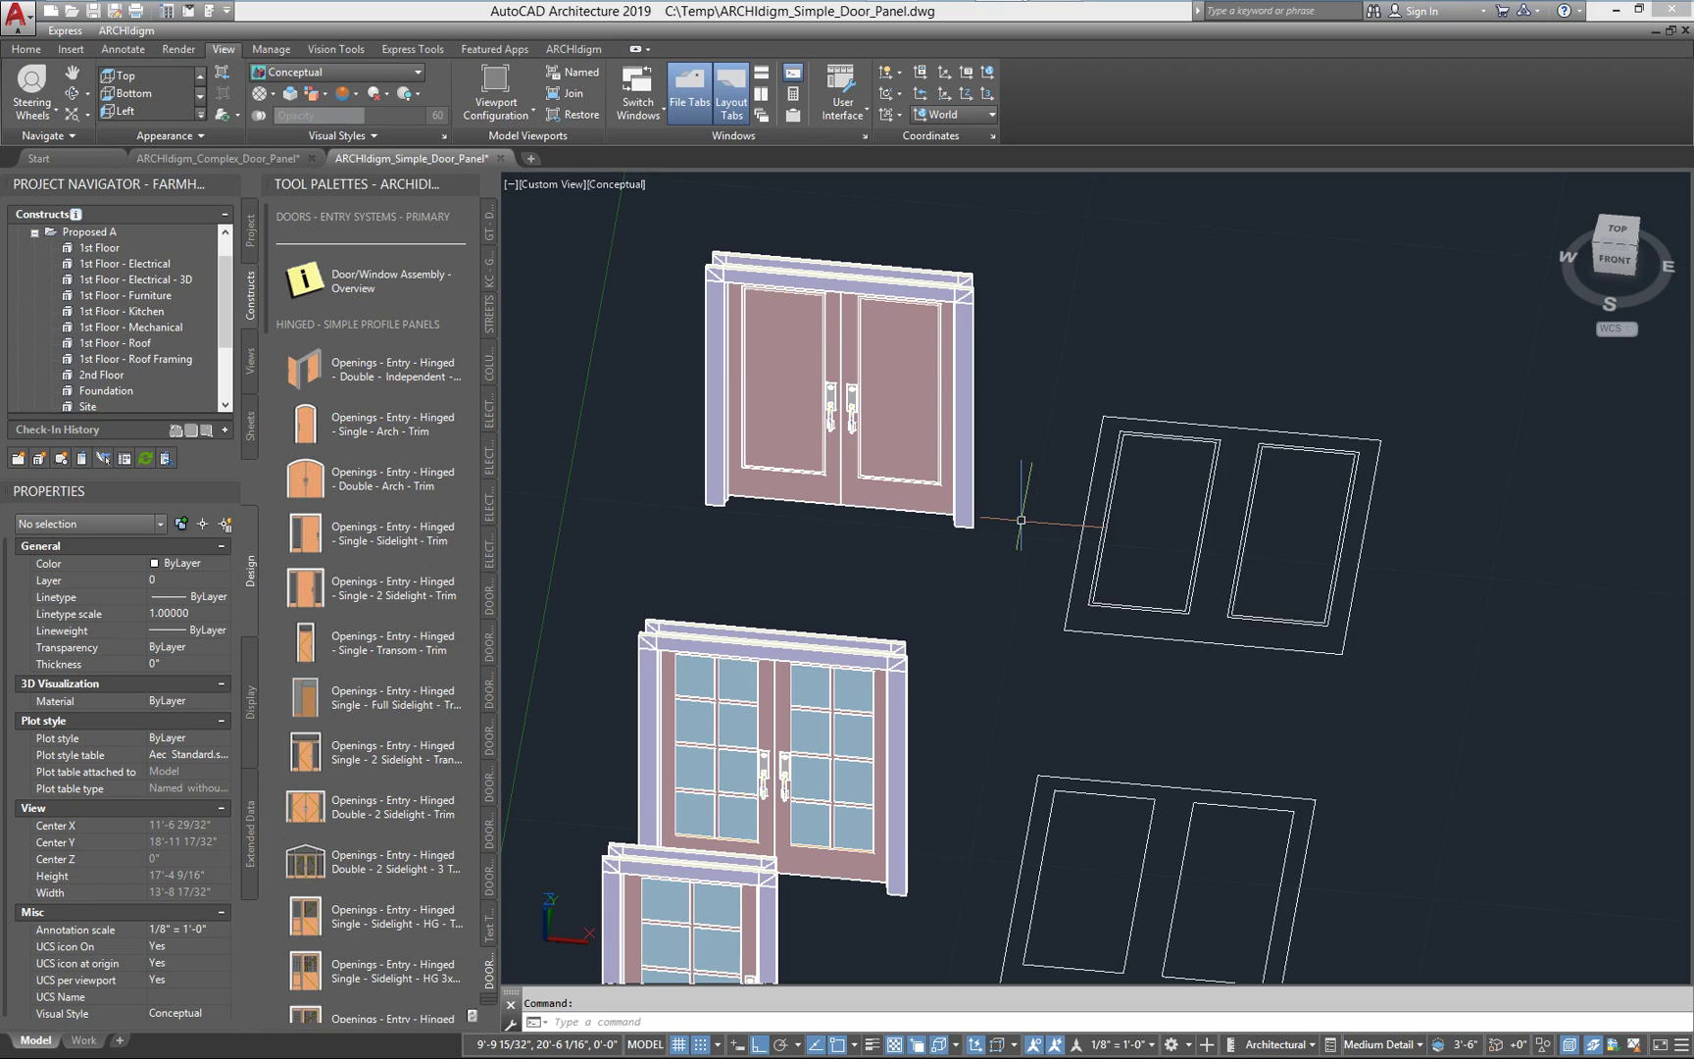
middle_click_drag(1072, 531, 1065, 470)
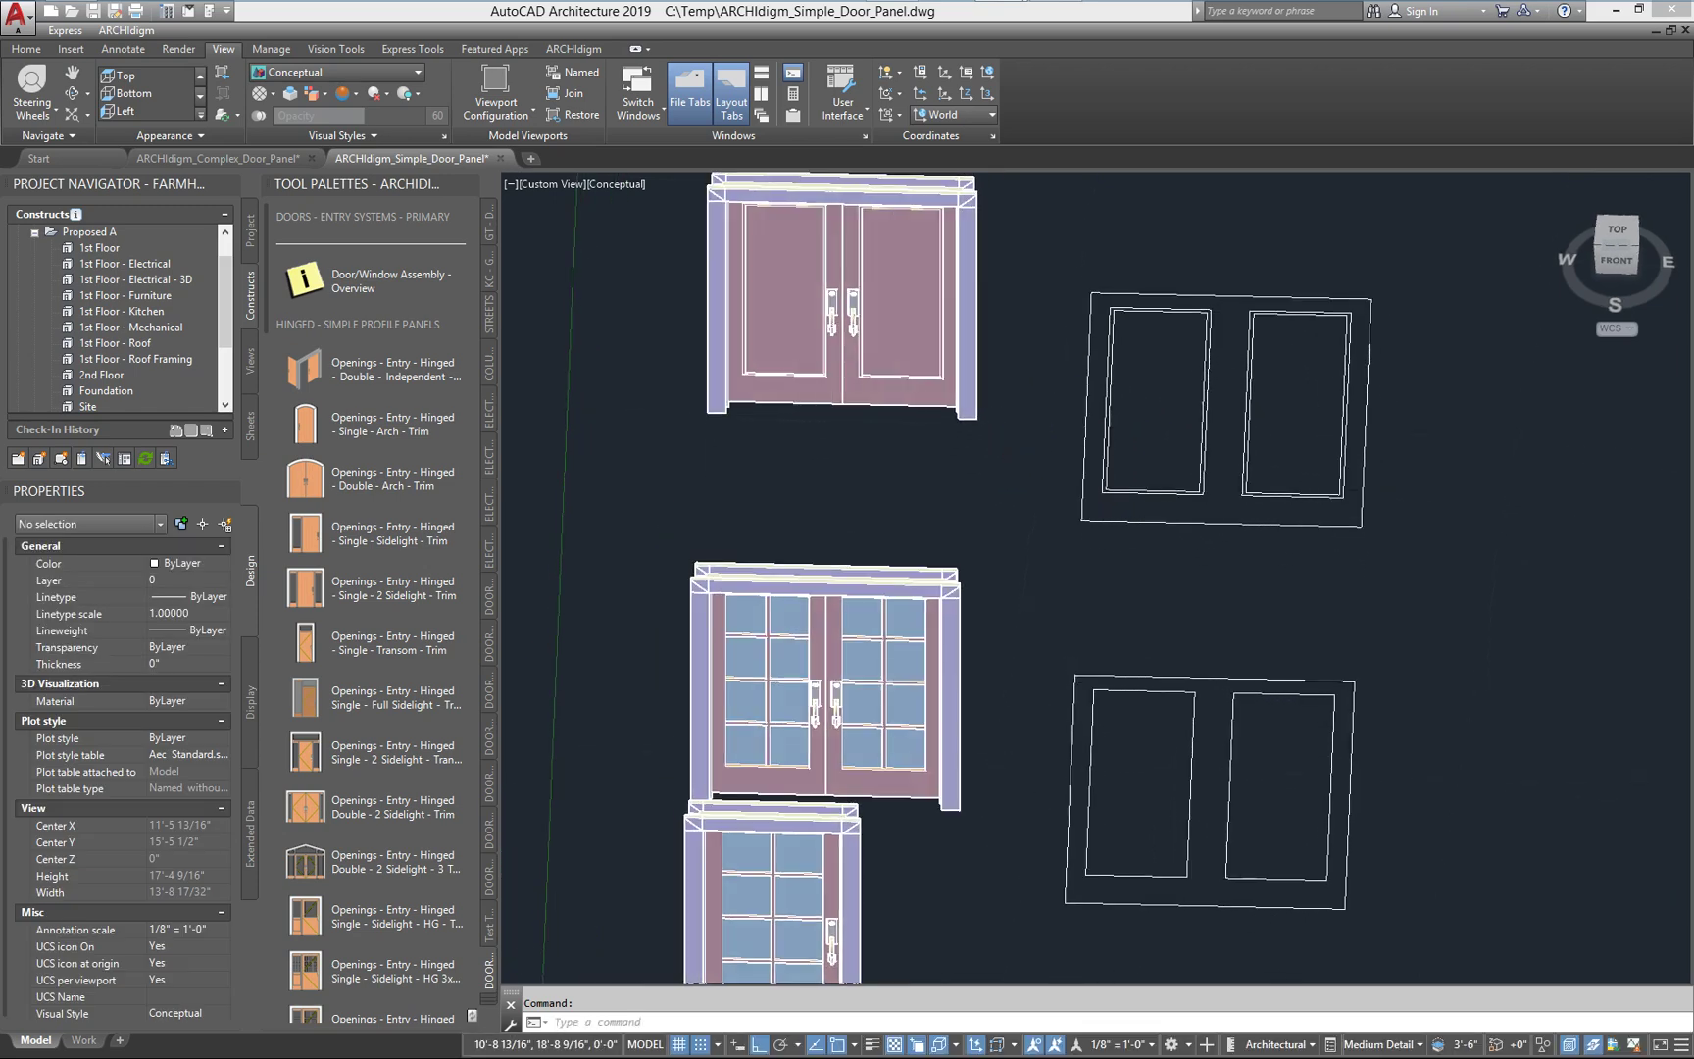
scroll(1059, 461, "down", 5)
scroll(1066, 495, "up", 2)
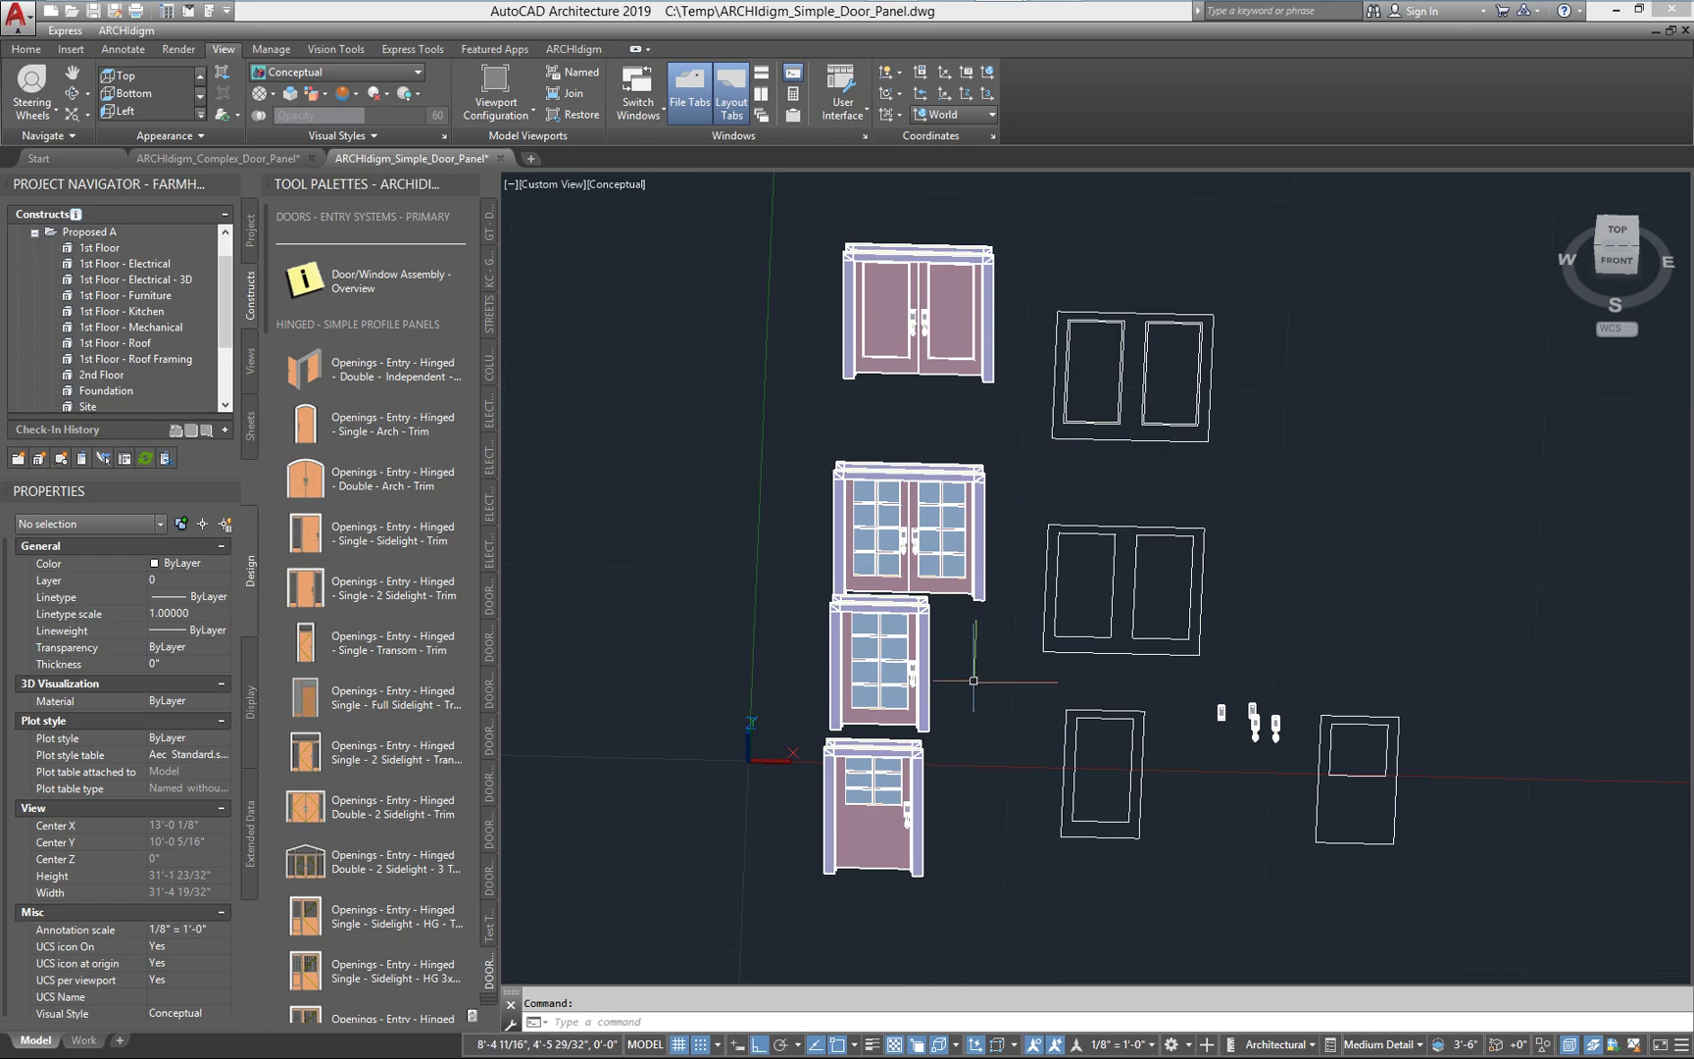
middle_click_drag(973, 681, 1103, 675, "shift")
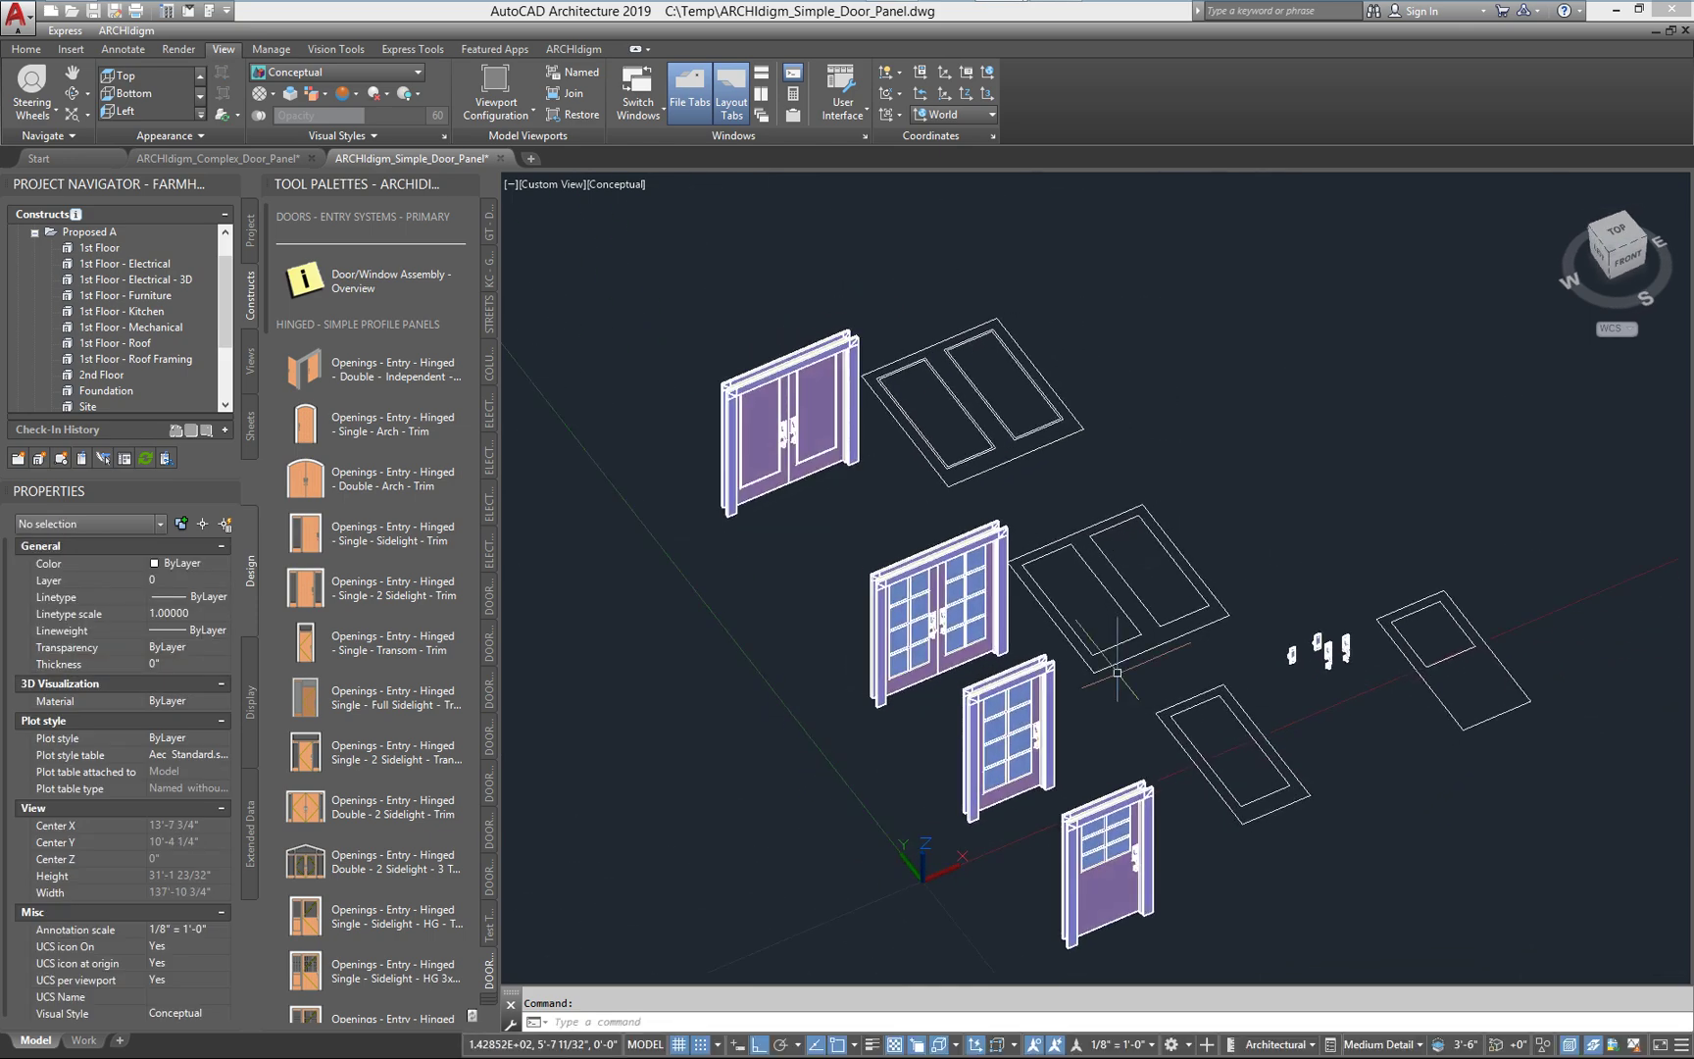